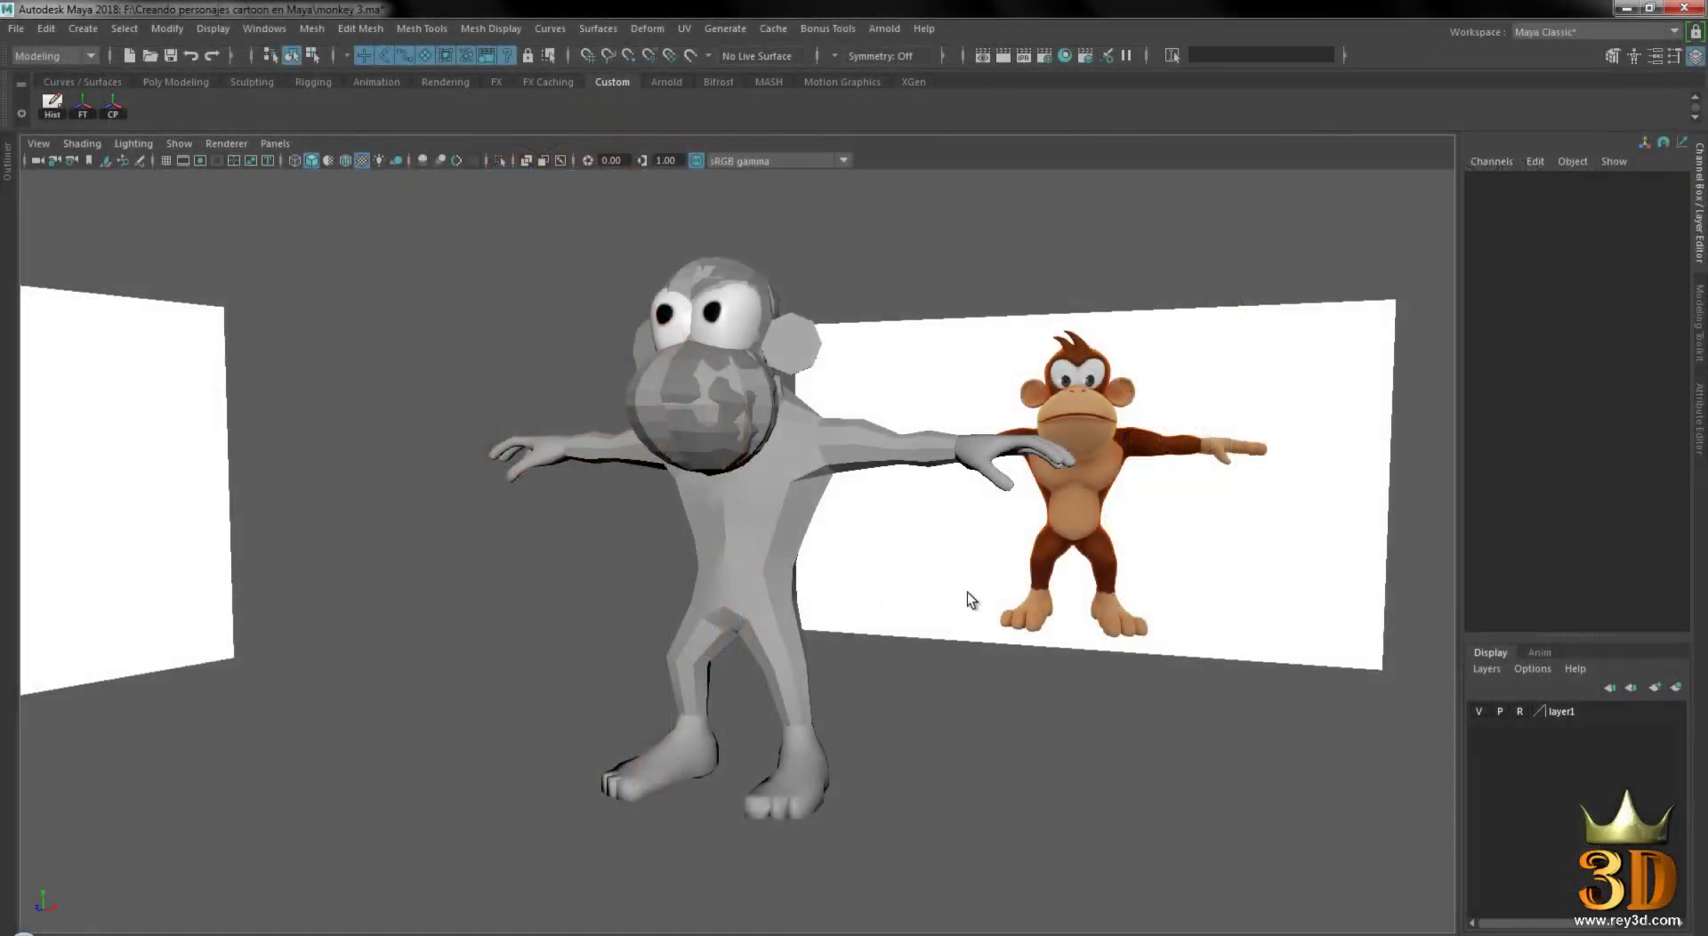
- Isolate the snout mesh to inspect it, then restore the full monkey
mouse_move(968, 591)
left_mouse_down("alt")
mouse_move(873, 565)
mouse_move(795, 489)
mouse_move(781, 449)
left_mouse_up("alt")
left_click(723, 509)
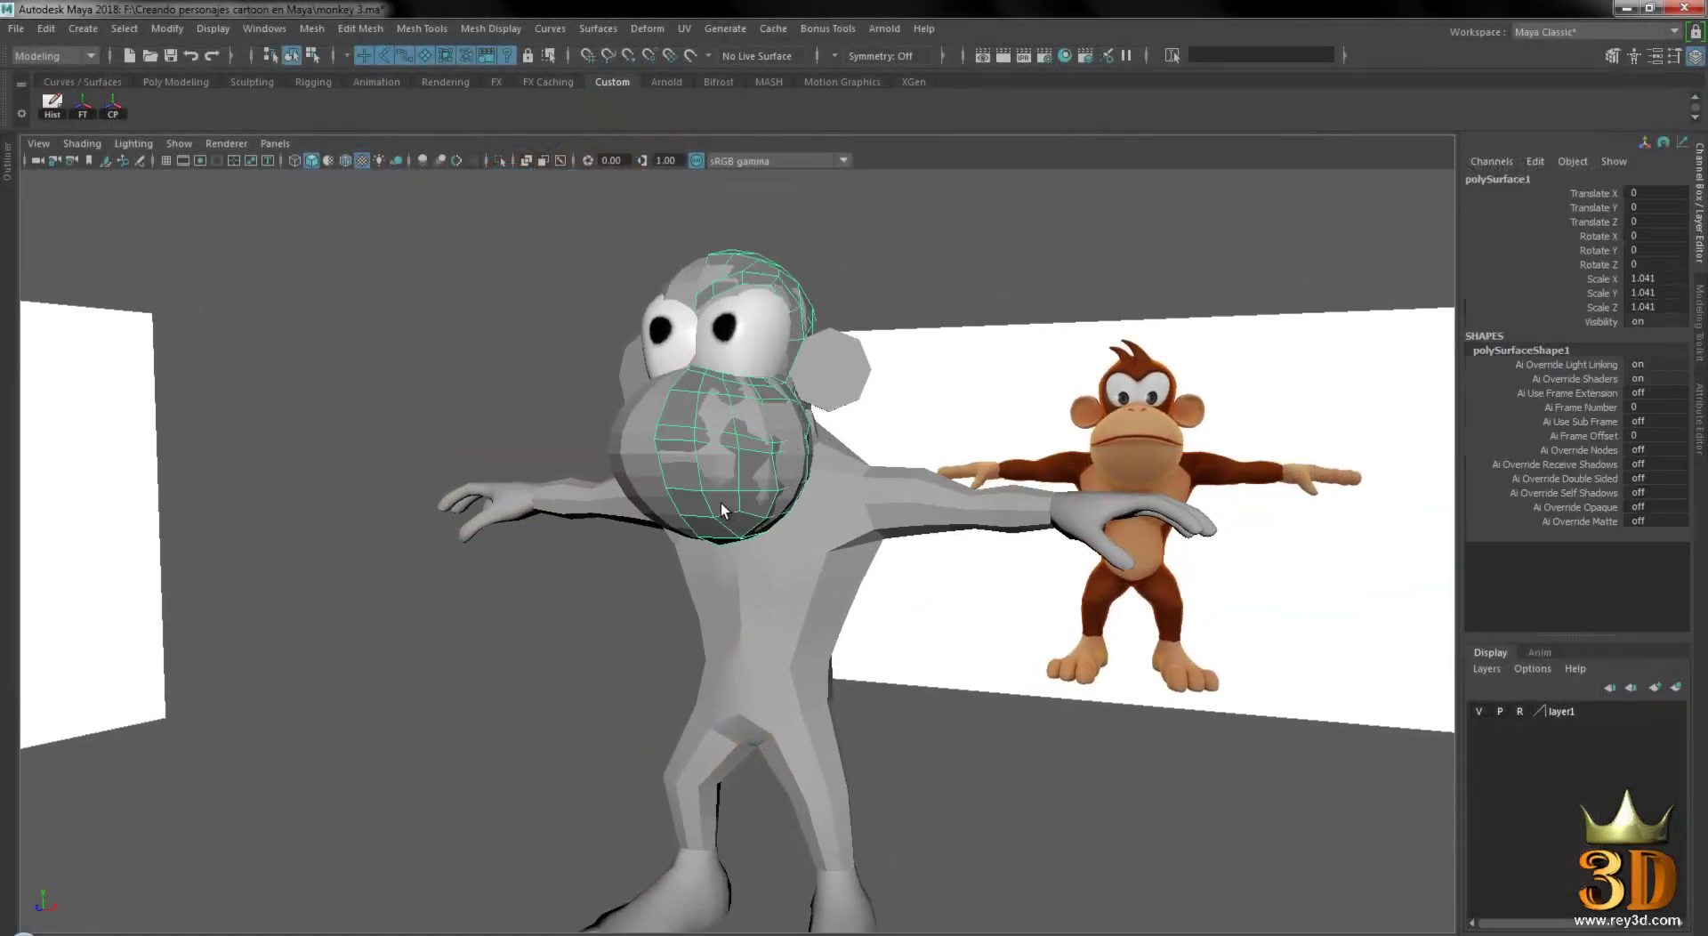
key("ctrl+1")
mouse_move(912, 320)
left_mouse_down("alt")
mouse_move(813, 405)
mouse_move(918, 449)
mouse_move(911, 431)
mouse_move(782, 397)
mouse_move(1016, 386)
left_mouse_up("alt")
key("ctrl+1")
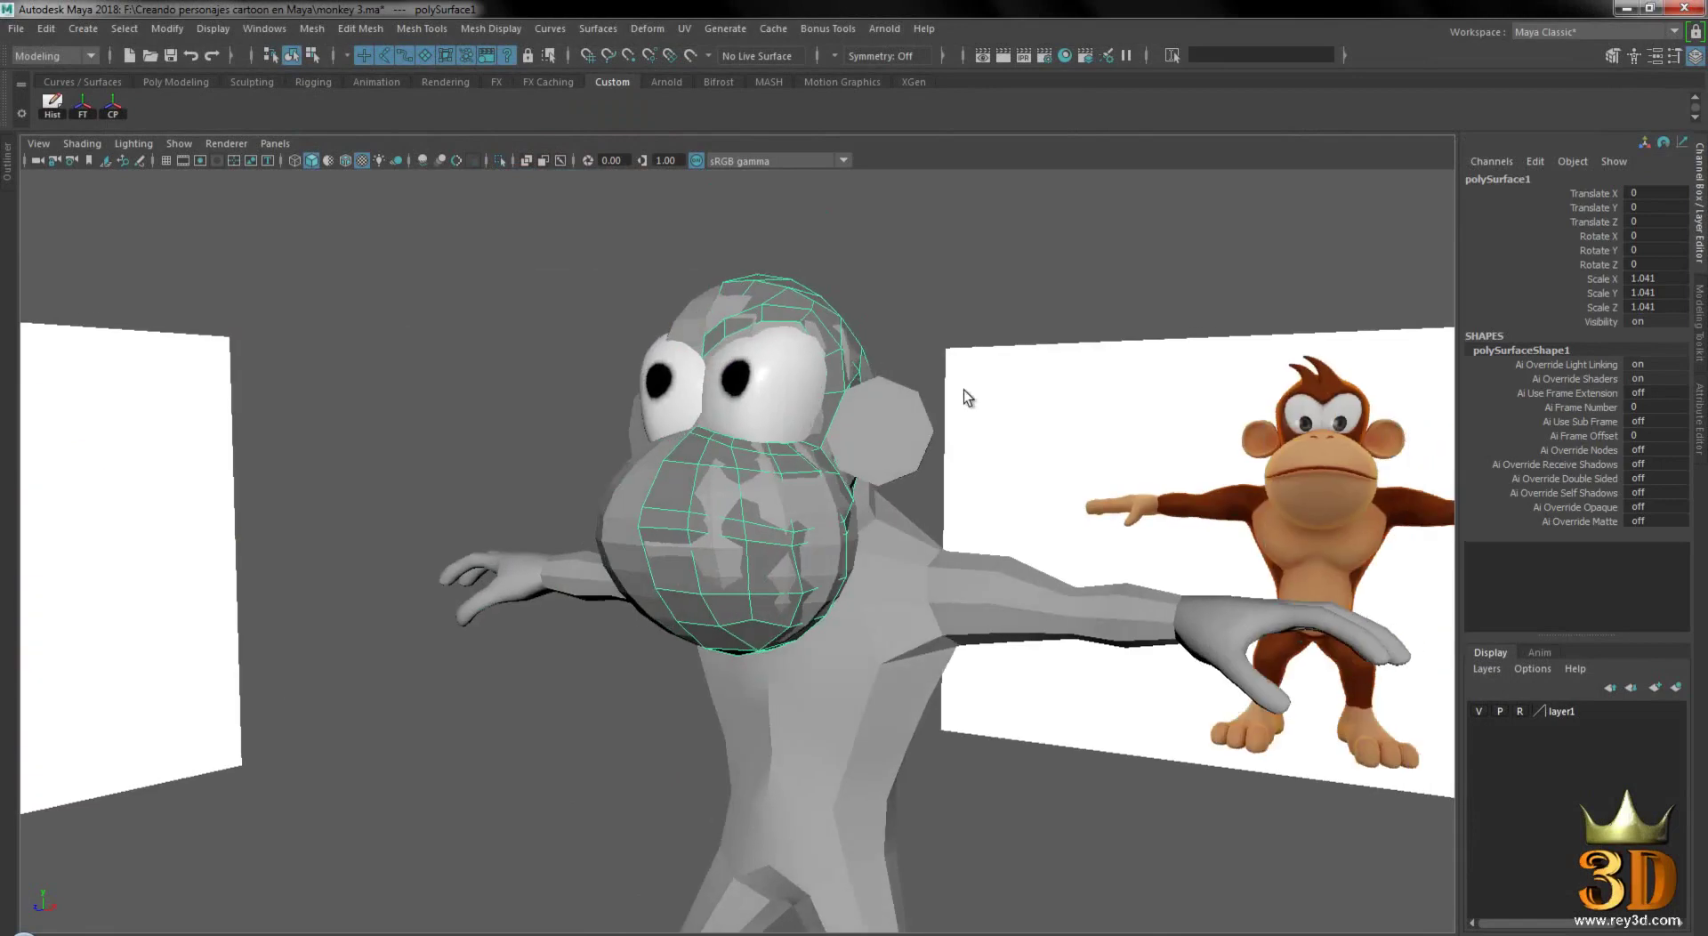
- Select the ear sphere and isolate it with the head to orbit around them
right_click_drag(1016, 386, 1021, 445, "alt")
mouse_move(1021, 445)
left_mouse_down("alt")
mouse_move(894, 418)
mouse_move(910, 487)
mouse_move(804, 416)
mouse_move(750, 425)
mouse_move(1052, 413)
mouse_move(874, 422)
left_mouse_up("alt")
left_click(893, 418)
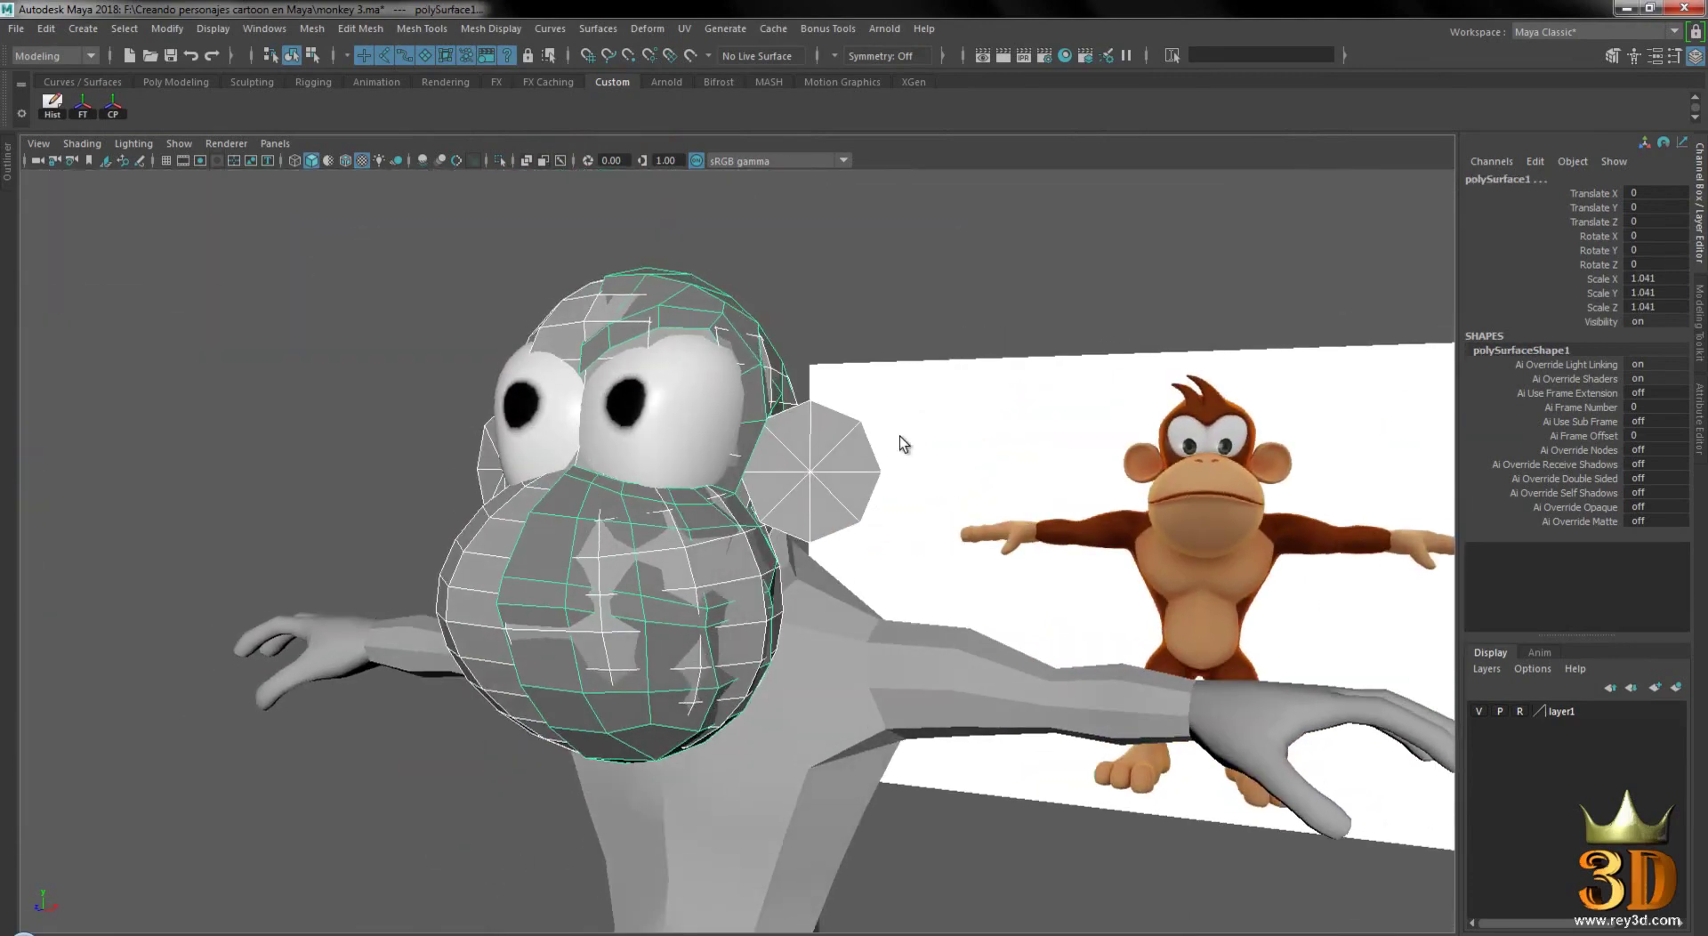
middle_click_drag(899, 436, 963, 465, "alt")
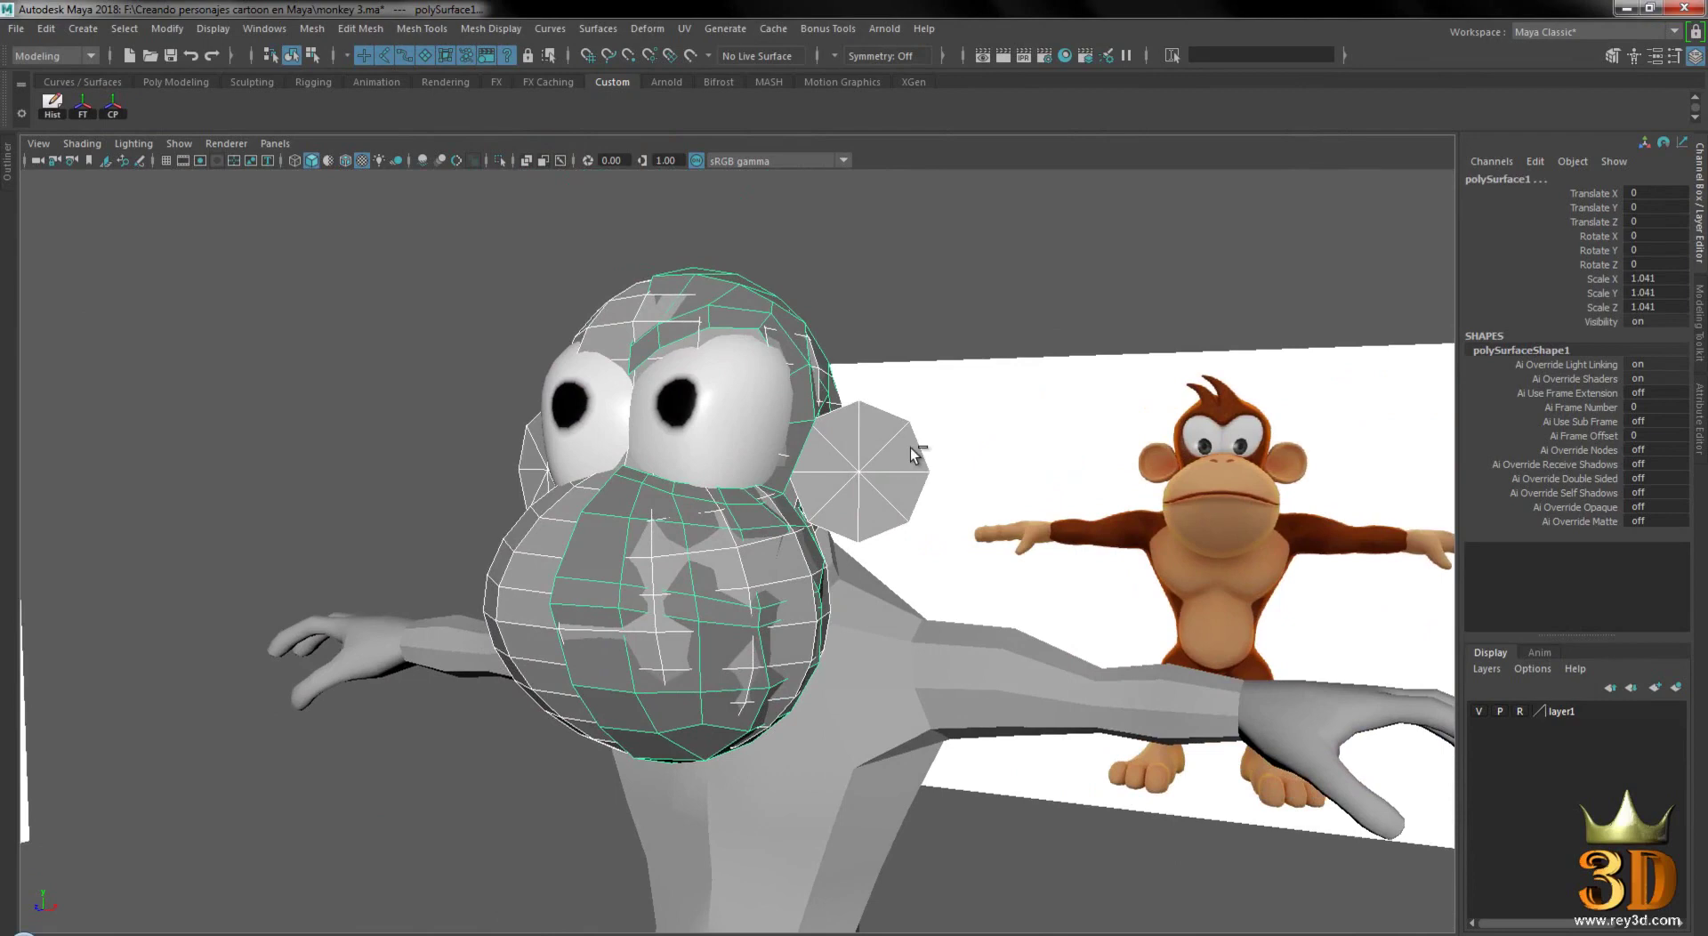
key("ctrl+1")
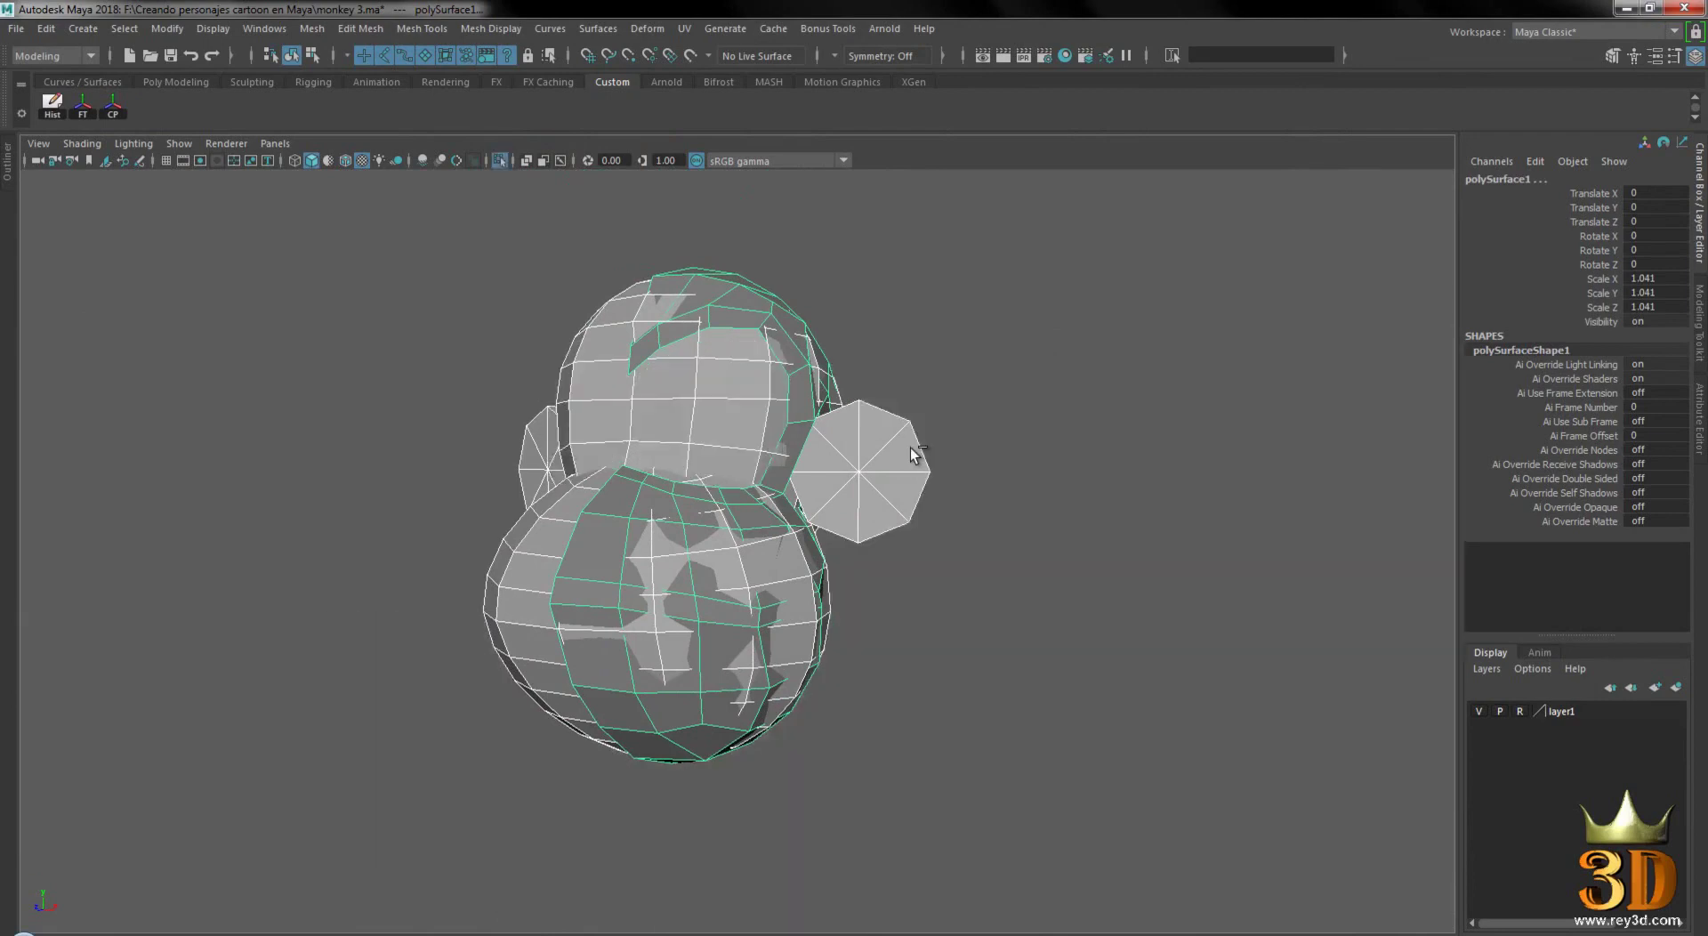
mouse_move(1040, 465)
left_mouse_down("alt")
mouse_move(836, 454)
mouse_move(927, 393)
left_mouse_up("alt")
- Reselect the head with the ear sphere, then restore the rest of the scene
left_click(927, 393)
left_click_drag(672, 369, 746, 297, "alt")
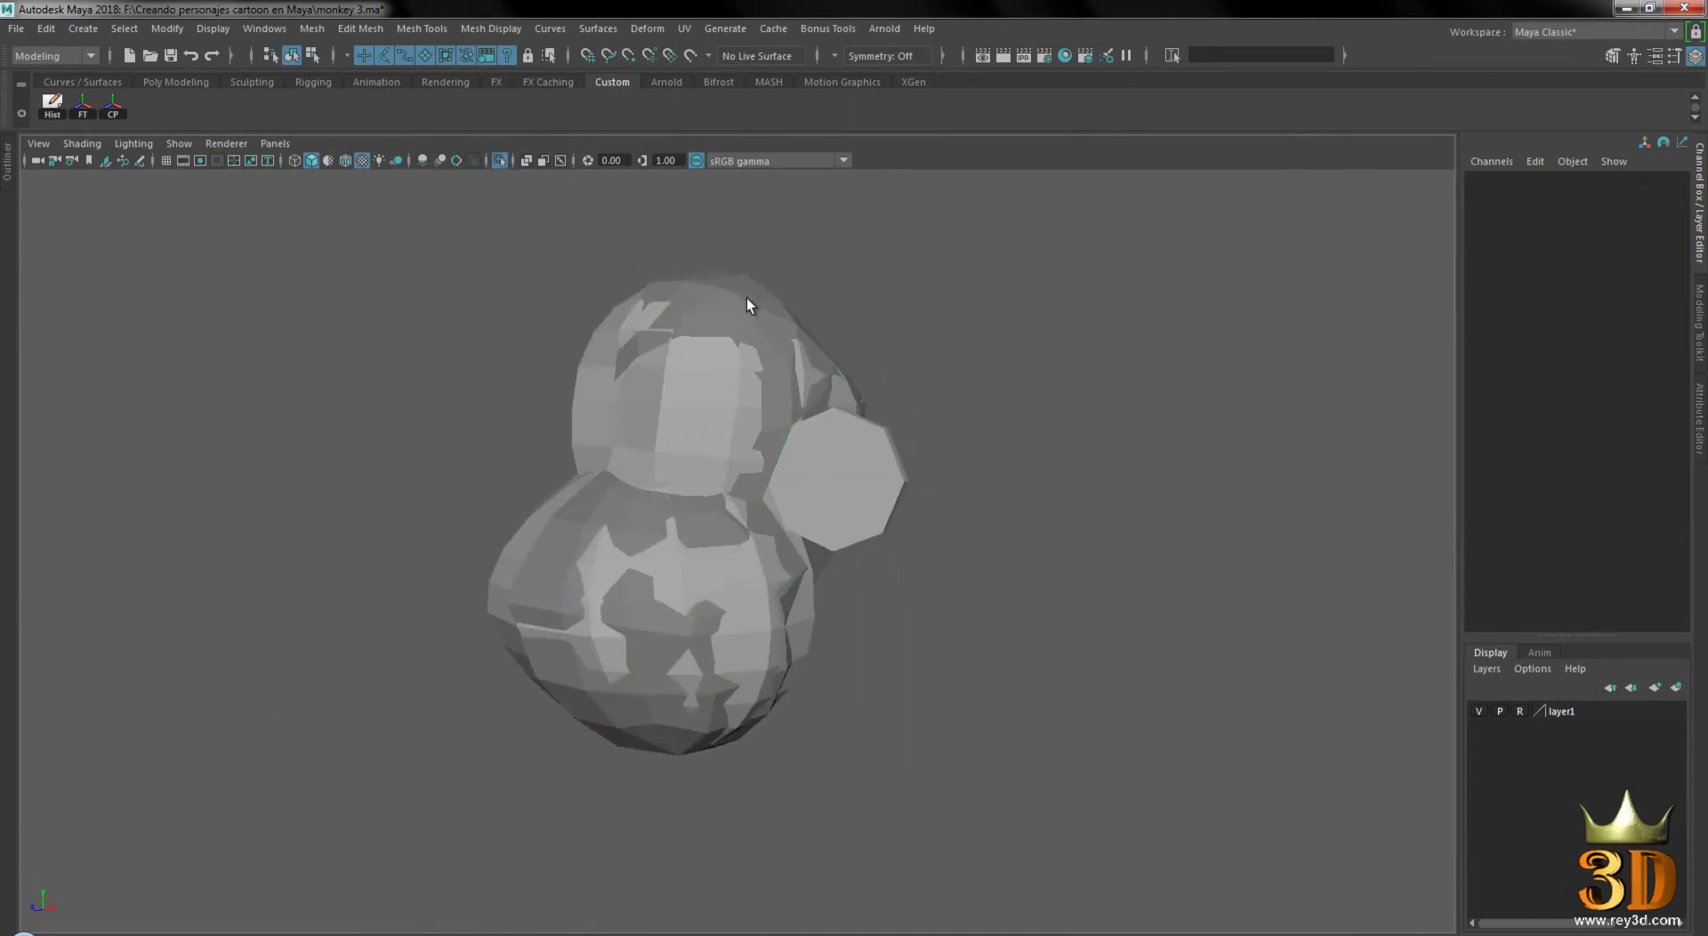
left_click(745, 297)
left_click(829, 465, "shift")
key("ctrl+1")
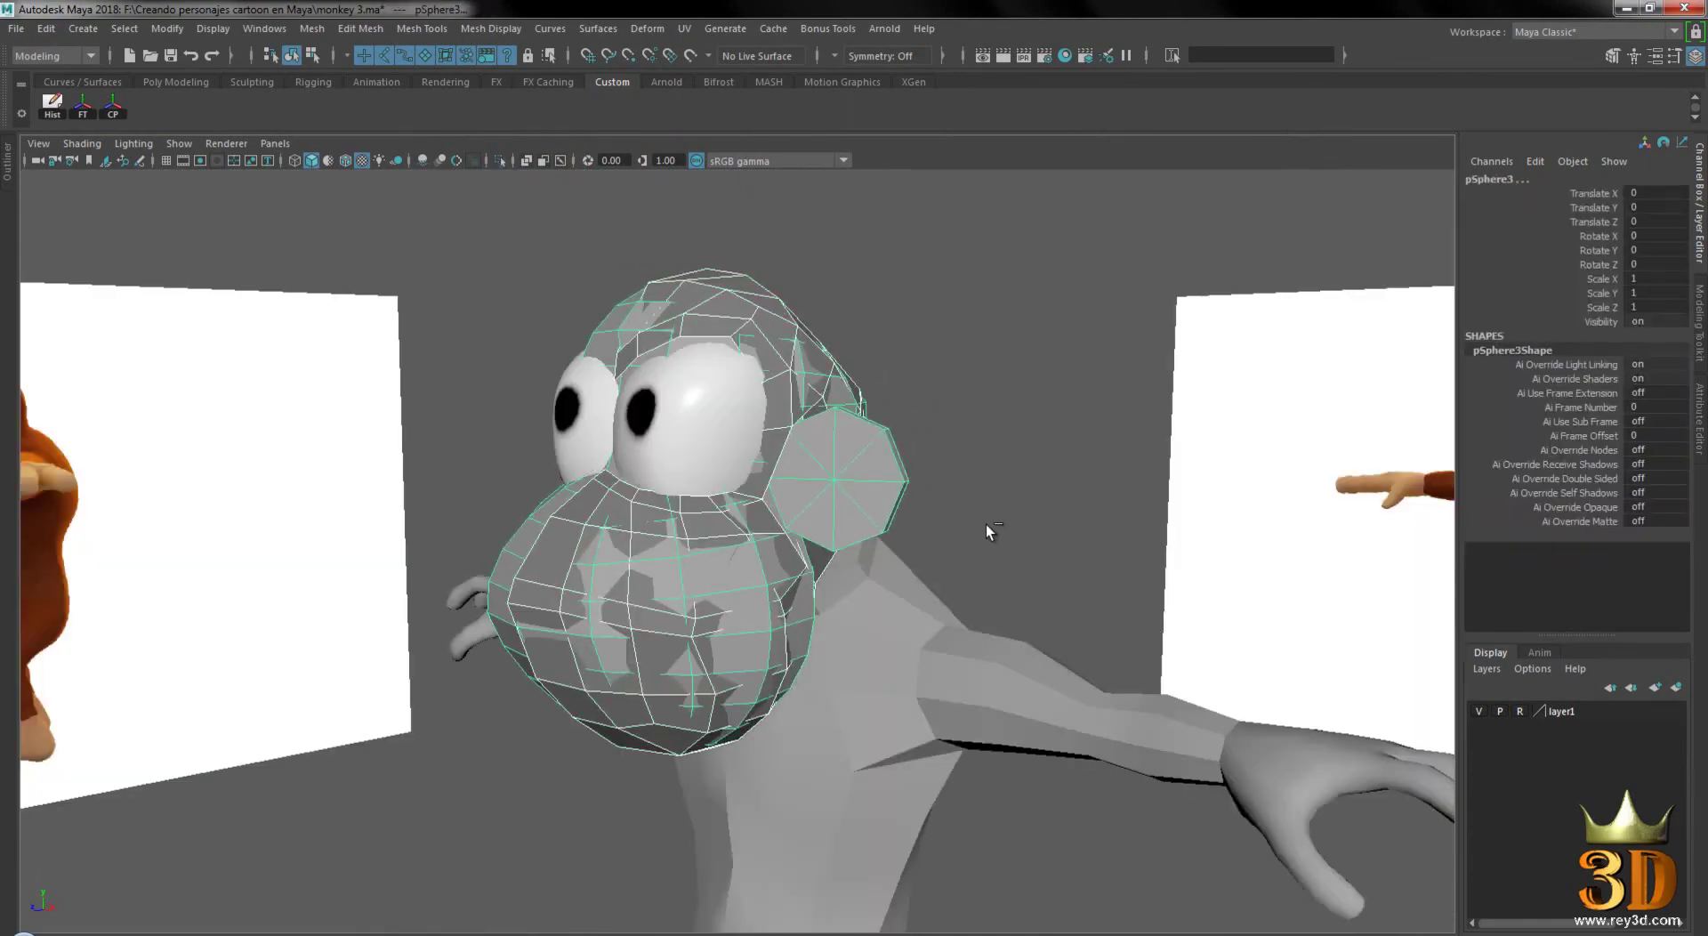
- Select only the ear sphere (pSphere3) and Separate it into individual pieces
mouse_move(962, 515)
left_mouse_down("alt")
mouse_move(986, 493)
mouse_move(870, 455)
mouse_move(874, 324)
left_mouse_up("alt")
left_click(833, 319, "shift")
right_click_drag(874, 324, 872, 432, "shift")
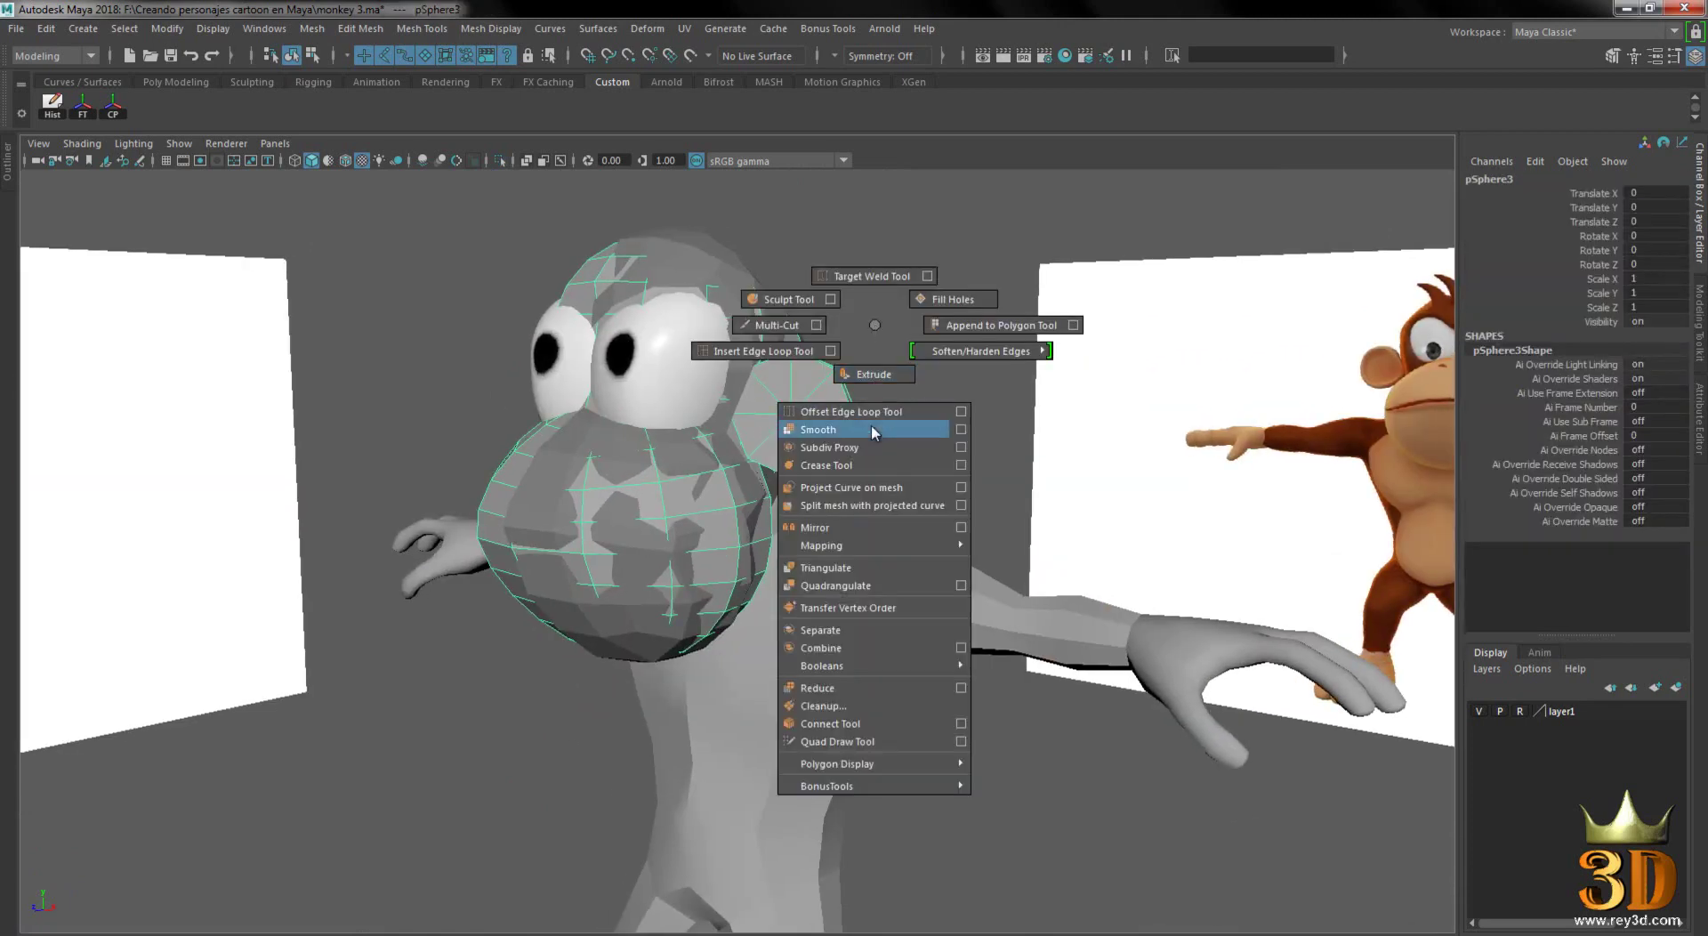
left_click(884, 626)
- Select the separated ear piece (polySurface4) together with the head piece
left_click_drag(873, 503, 941, 340, "alt")
left_click(840, 366)
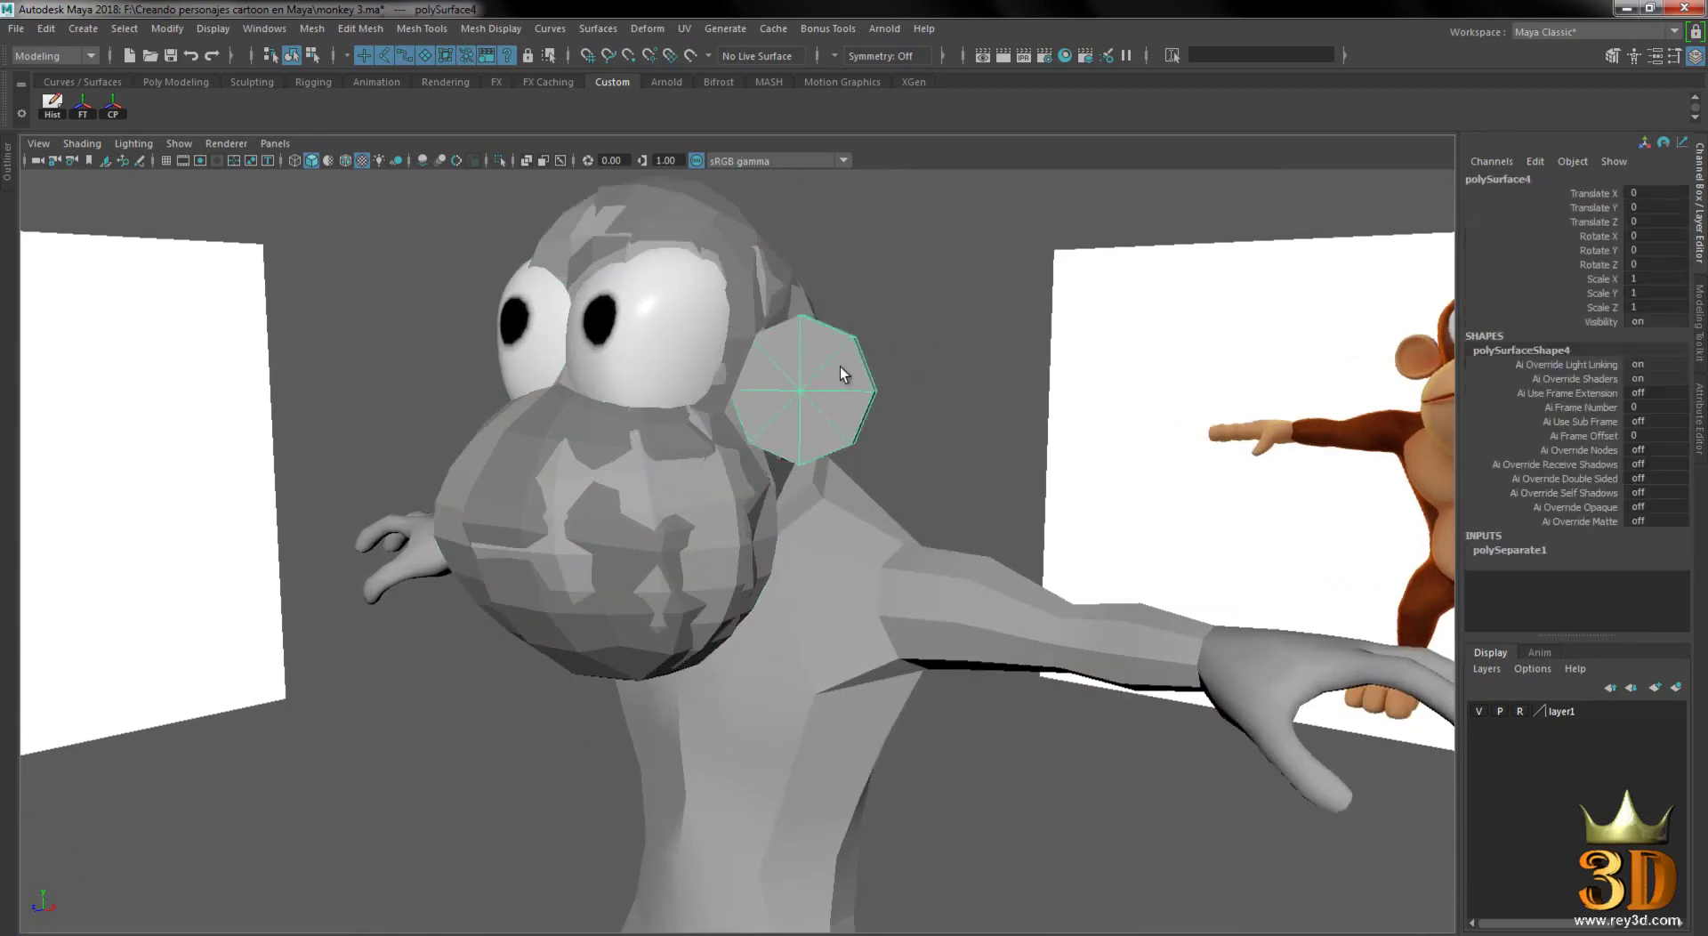
left_click(715, 228, "shift")
- Isolate the head and ear, orbit around them and clear the selection
key("ctrl+1")
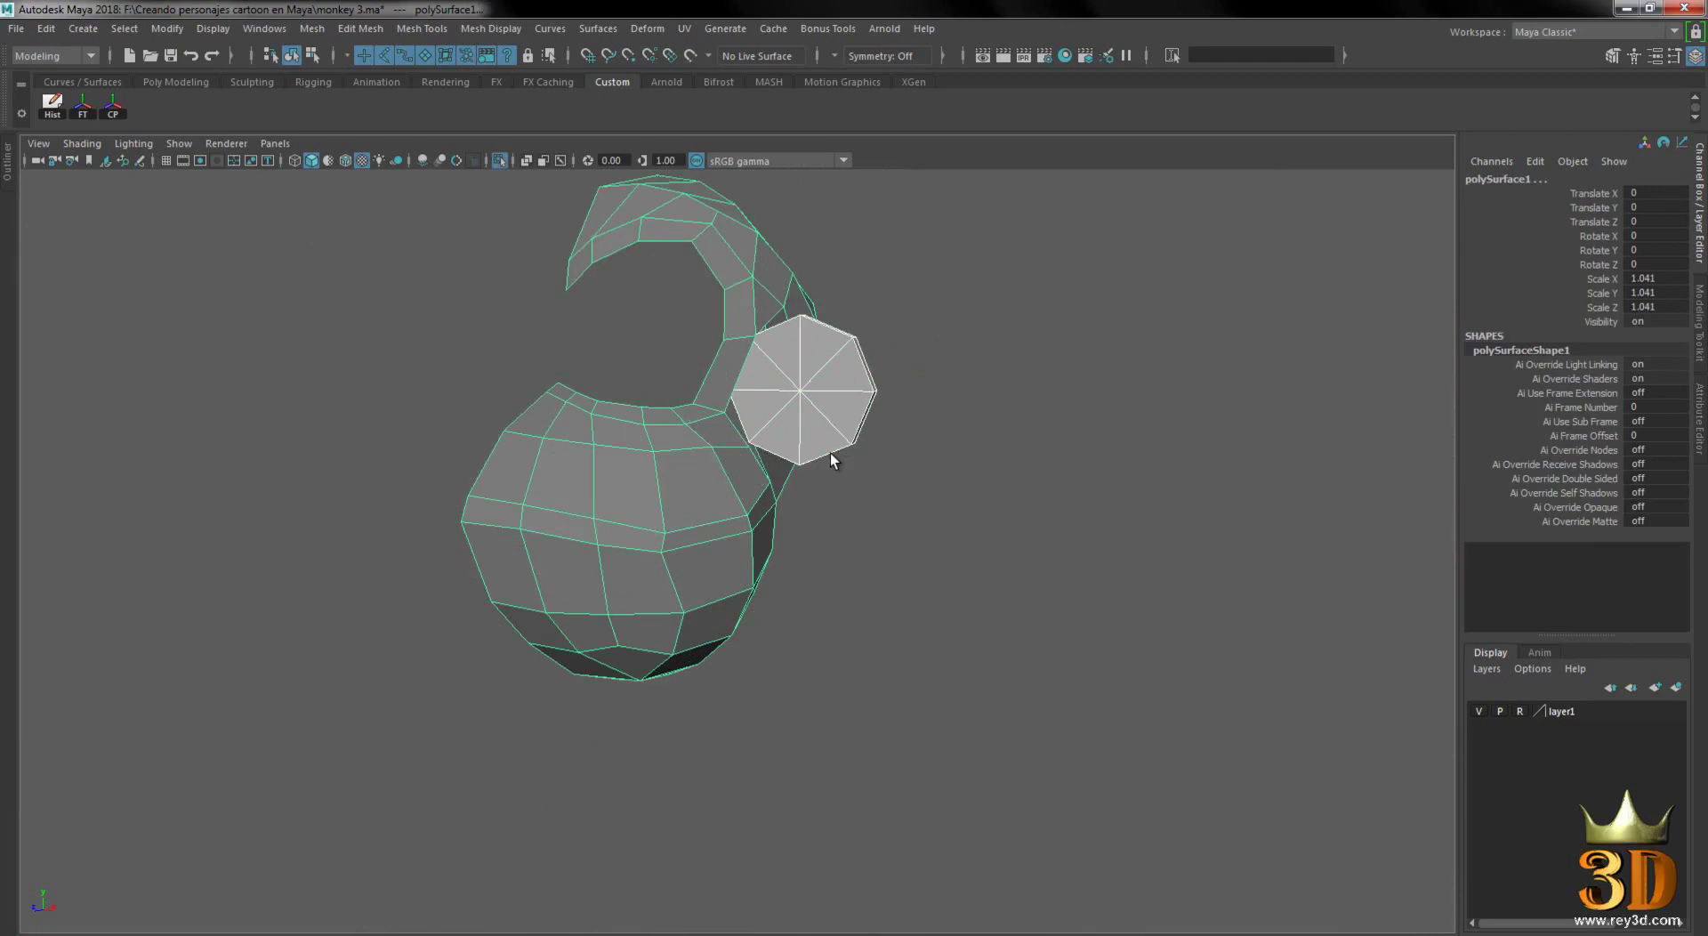
mouse_move(806, 426)
left_mouse_down("alt")
mouse_move(909, 418)
mouse_move(500, 397)
left_mouse_up("alt")
left_click(500, 397)
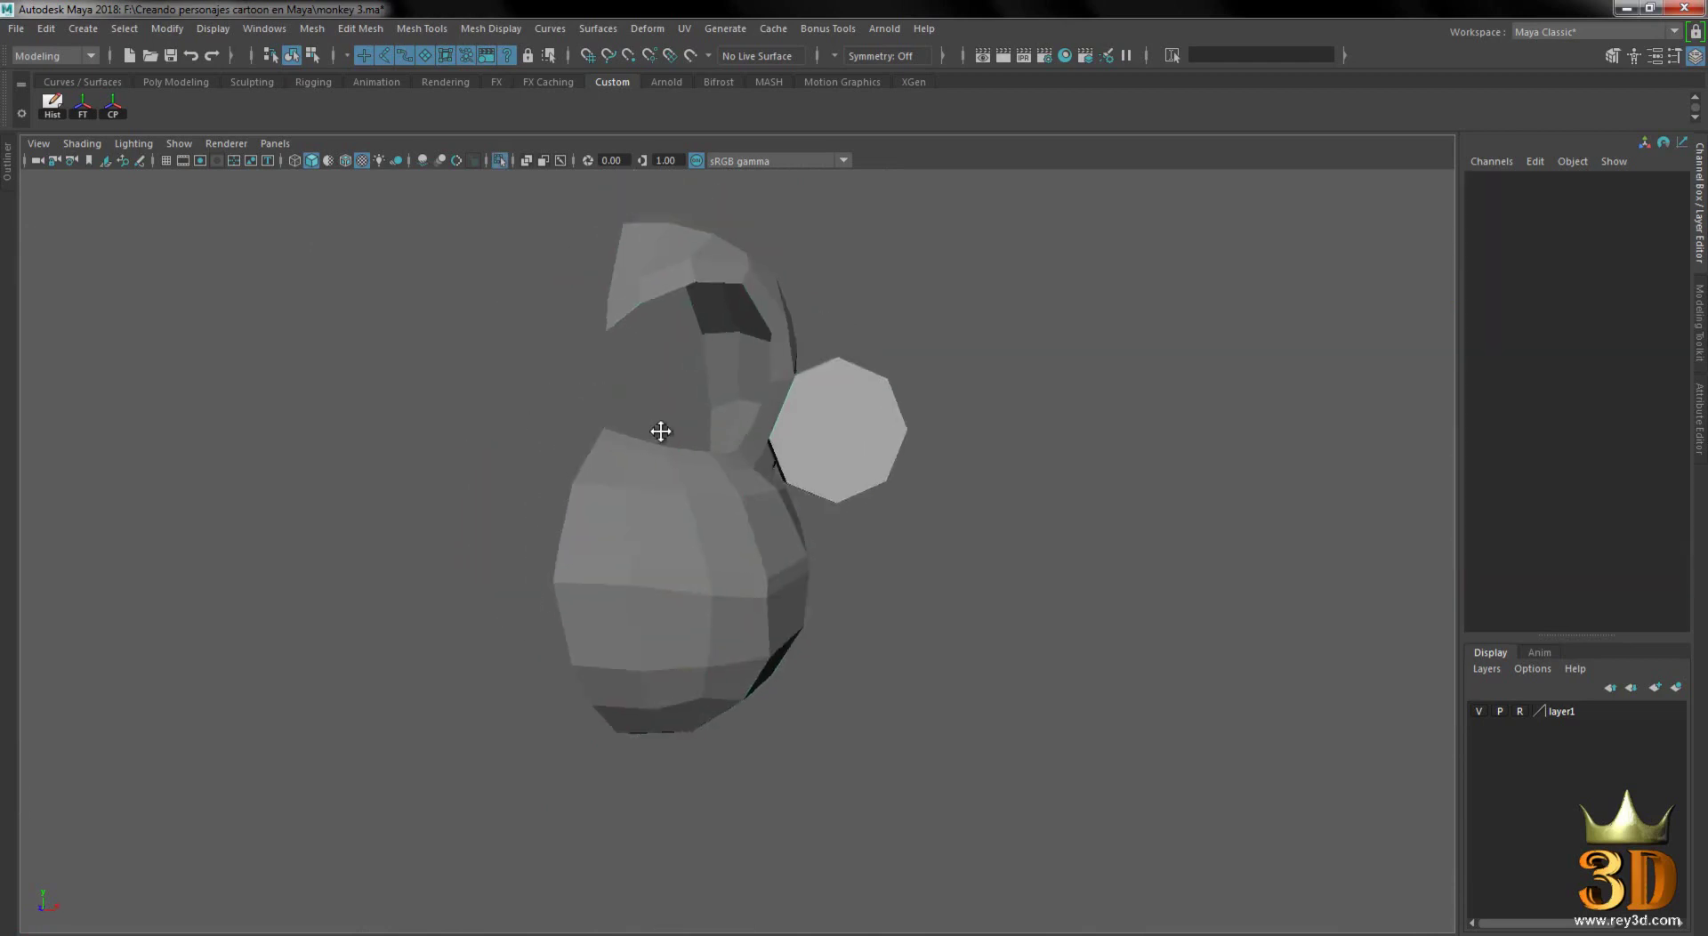
left_click_drag(660, 427, 719, 335, "alt")
- In vertex mode, pick a top-edge vertex with soft select off, Move tool and grid snap on
right_click_drag(691, 285, 717, 233)
mouse_move(646, 328)
left_mouse_down("alt")
mouse_move(674, 375)
mouse_move(751, 371)
left_mouse_up("alt")
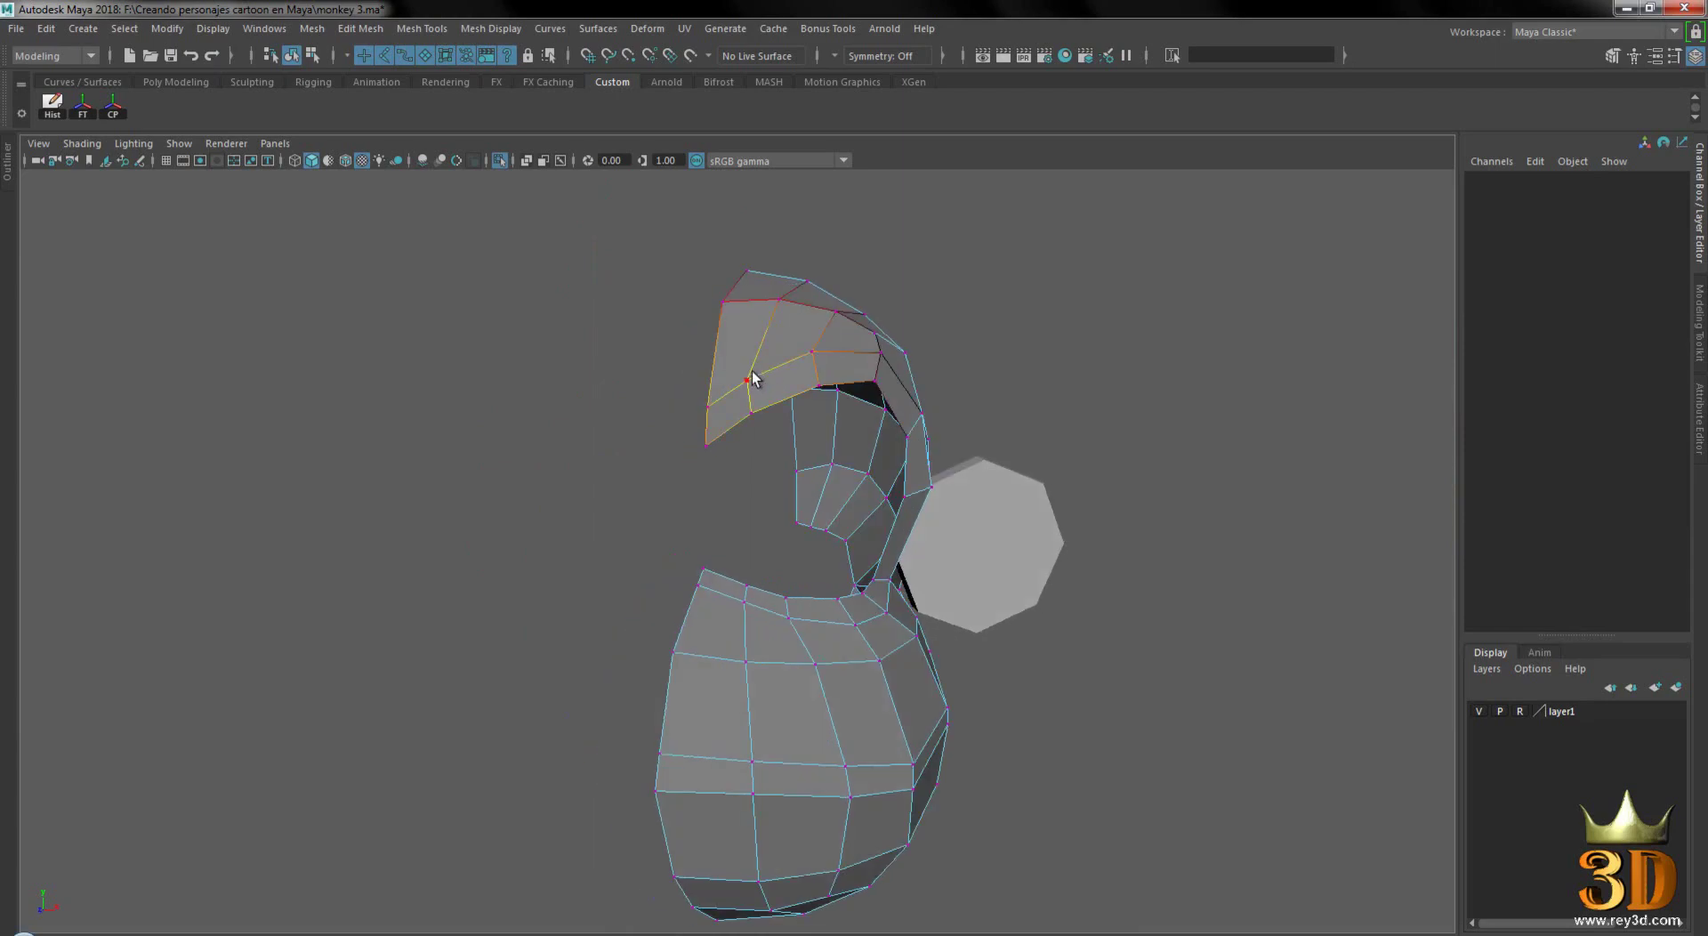
left_click(750, 377)
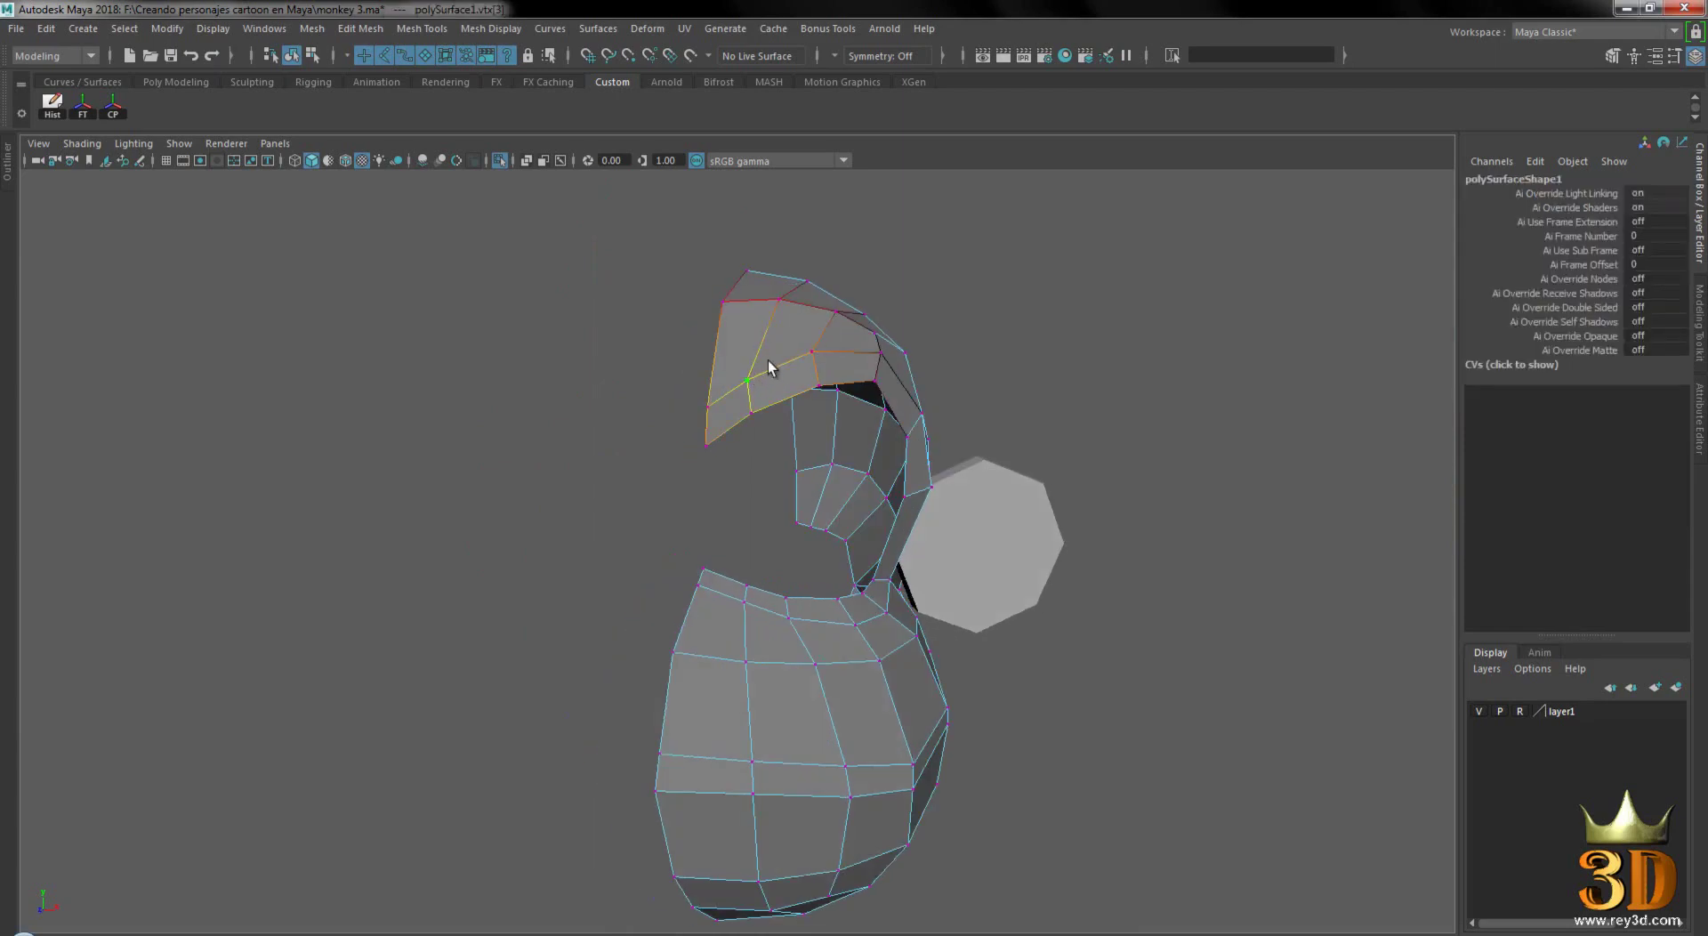
key("b")
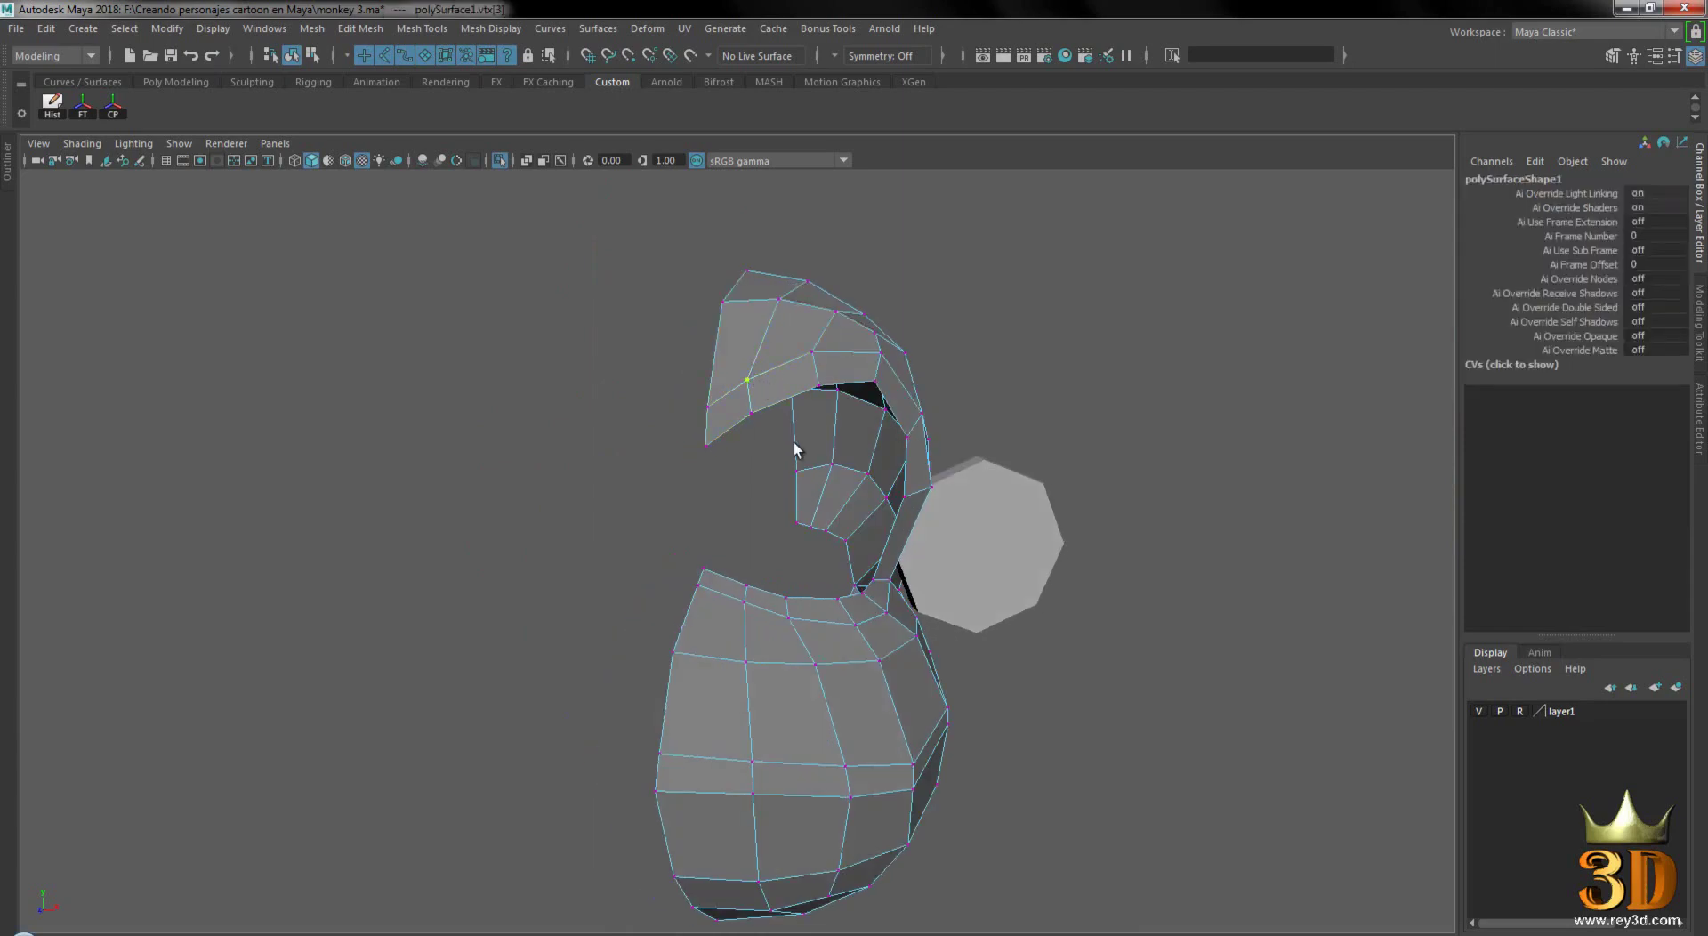
scroll(793, 441, "up", 3)
left_click_drag(810, 423, 835, 404, "alt")
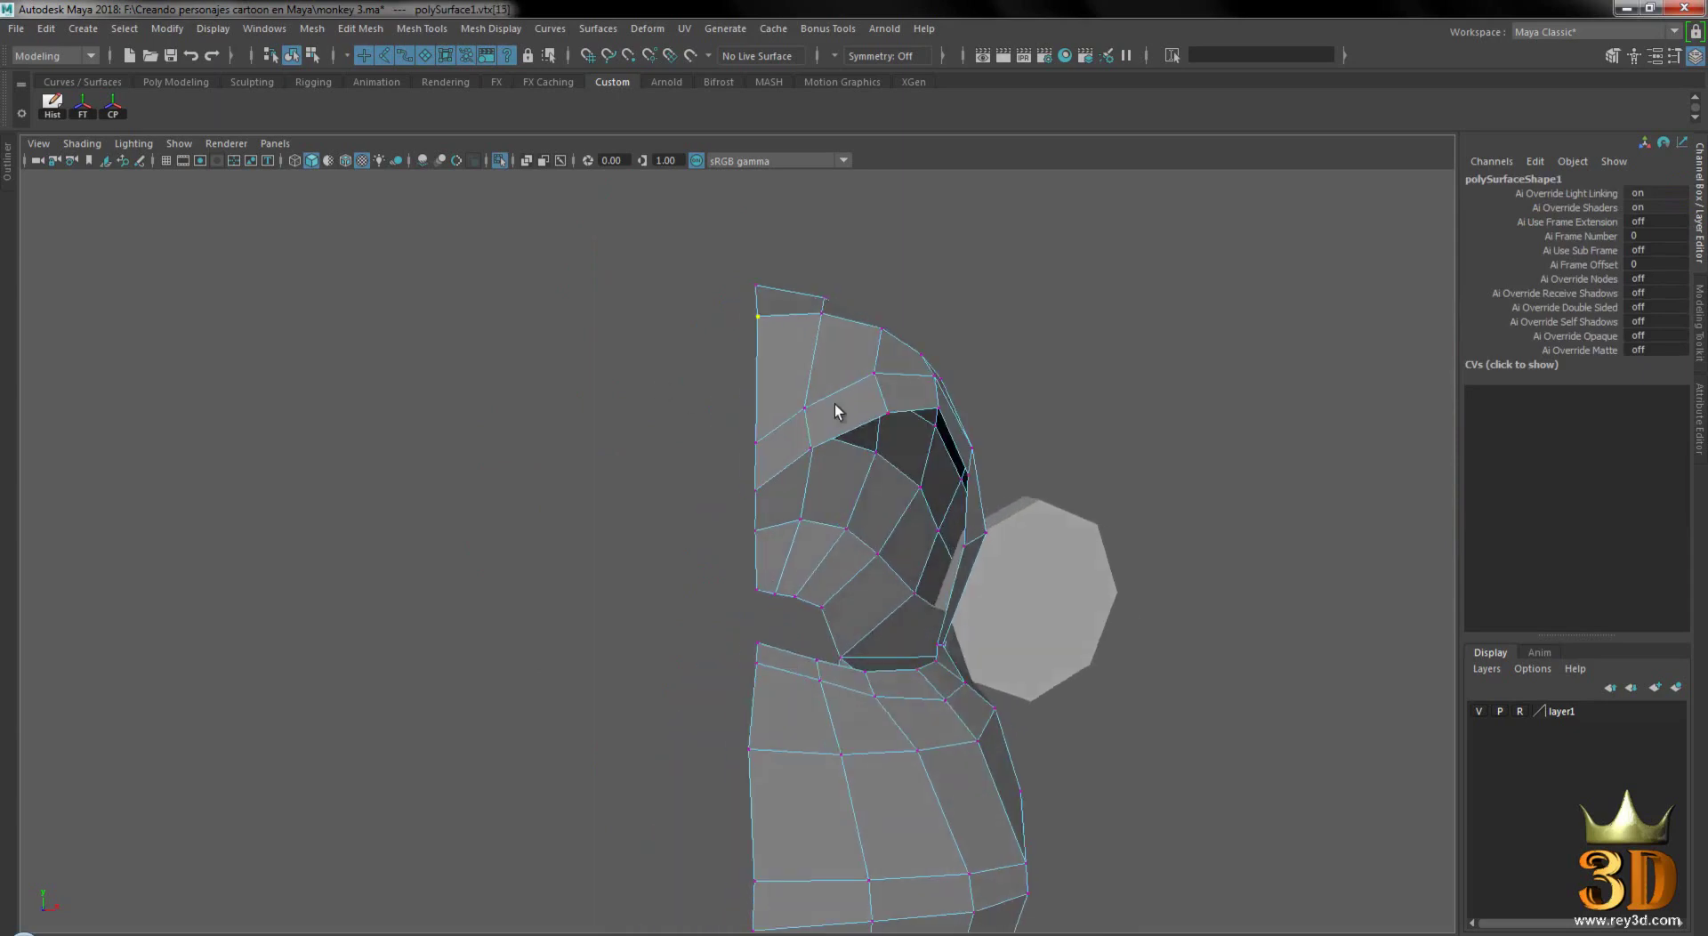
key("w")
key("x")
- Snap the top centre-edge vertex along X onto the centre, undoing the failed moves
left_click_drag(907, 317, 795, 318)
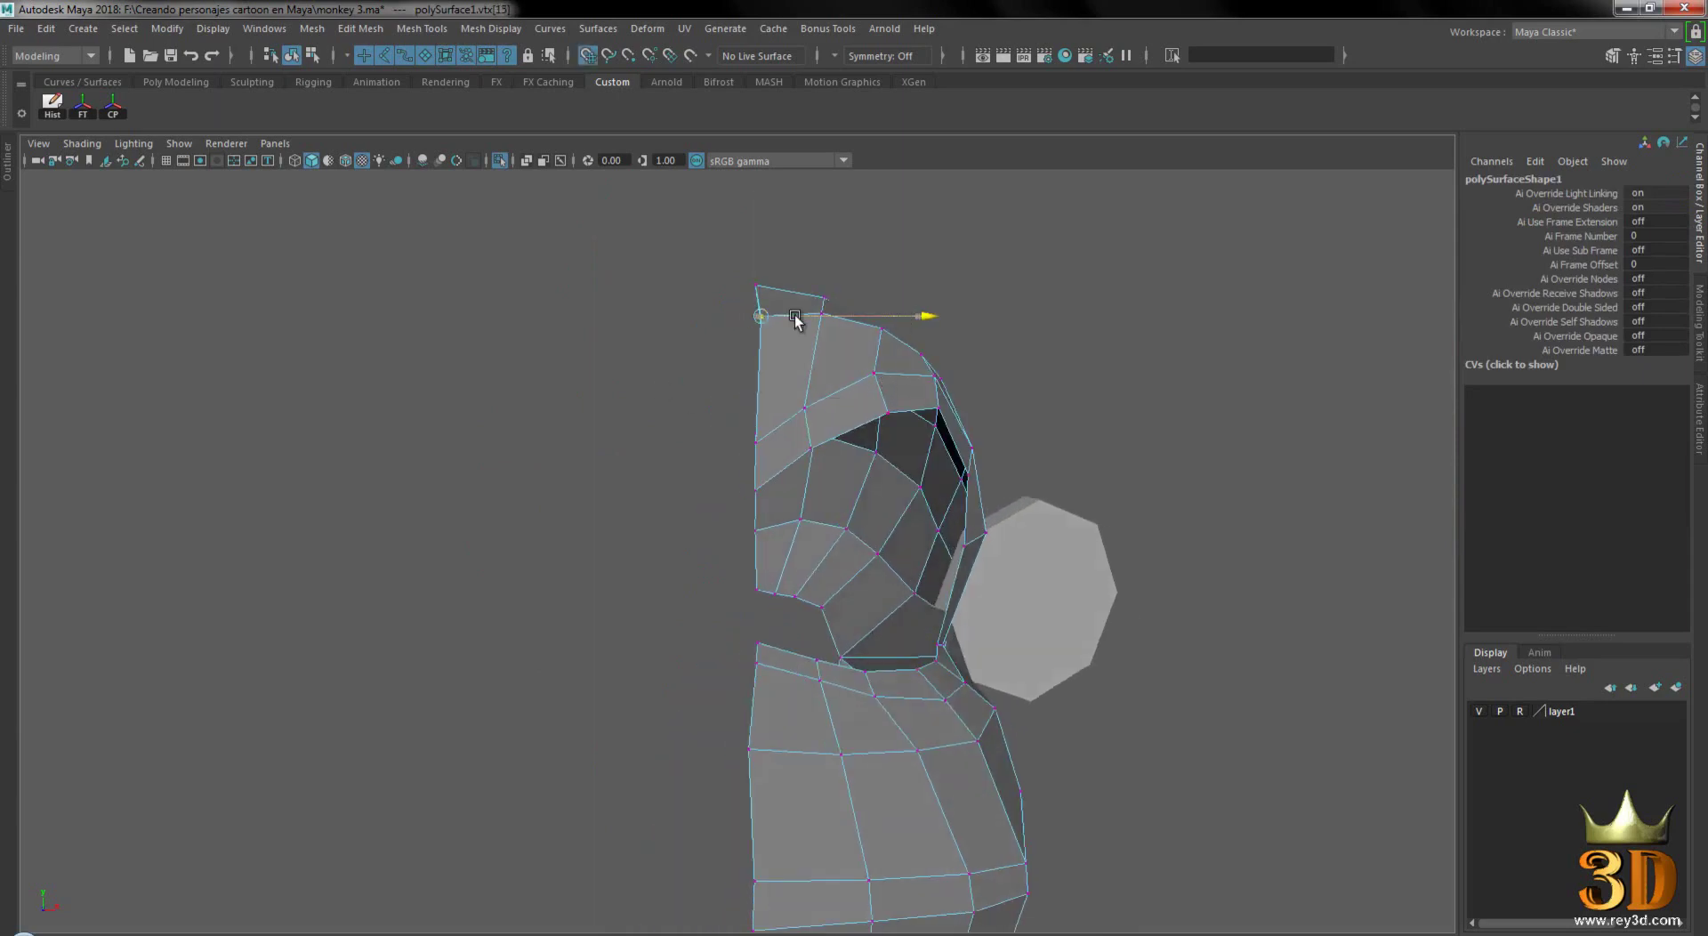
key("ctrl+z")
key("ctrl+z")
key("ctrl+z")
middle_click_drag(861, 565, 806, 493, "alt")
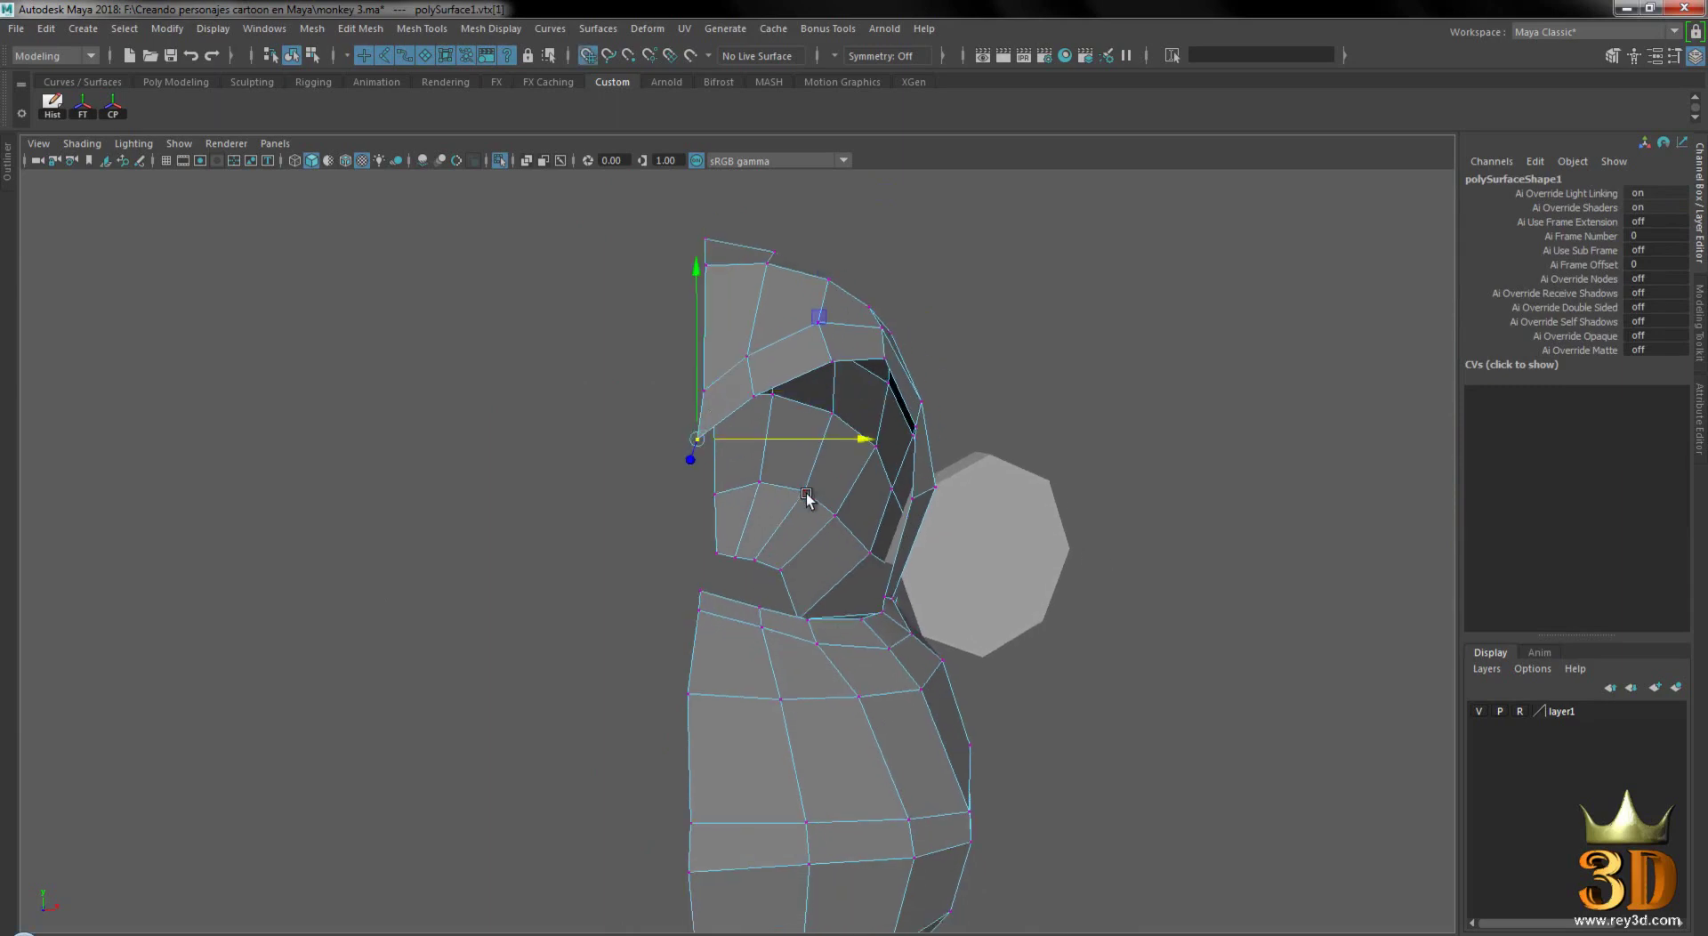
key("ctrl+z")
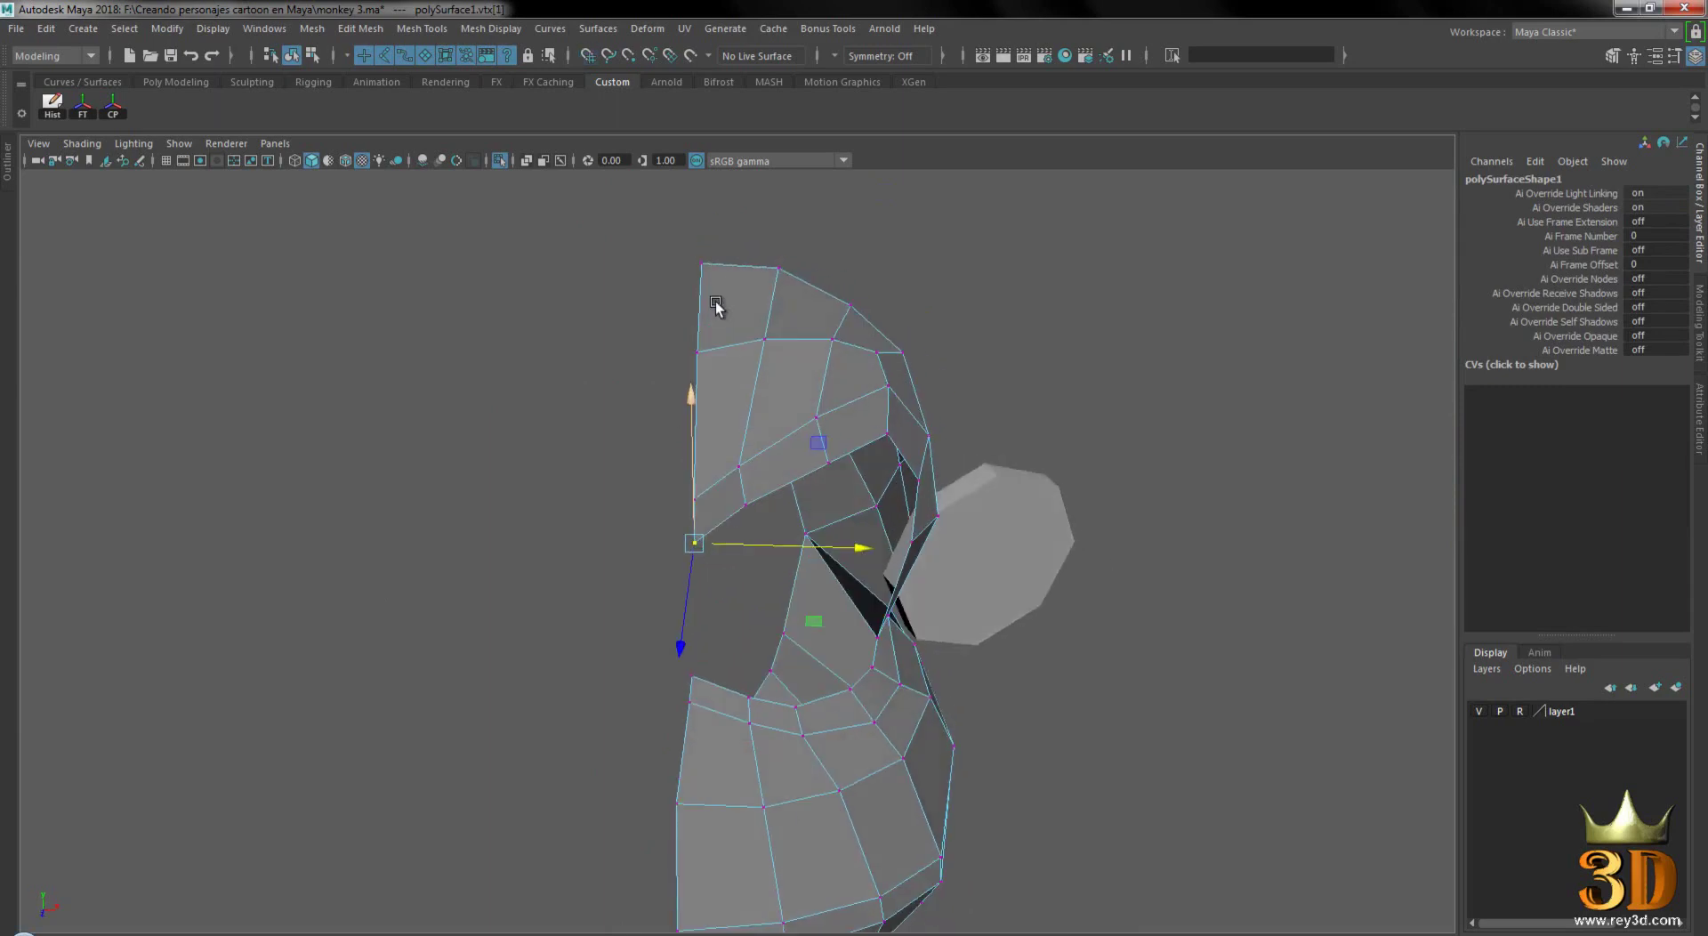
left_click(707, 267)
mouse_move(1150, 592)
left_mouse_down("alt")
mouse_move(722, 605)
mouse_move(739, 462)
left_mouse_up("alt")
key("ctrl+z")
- Select the following centre-edge vertices down to the bottom corner vertex
left_click(774, 436)
left_click_drag(794, 594, 771, 460, "alt")
left_click(771, 461)
left_click(785, 612)
mouse_move(801, 610)
left_mouse_down("alt")
mouse_move(734, 633)
mouse_move(775, 465)
mouse_move(774, 530)
mouse_move(664, 584)
mouse_move(557, 553)
left_mouse_up("alt")
left_click(776, 466)
mouse_move(754, 590)
left_mouse_down("alt")
mouse_move(686, 584)
mouse_move(721, 585)
left_mouse_up("alt")
- Nudge the snout's lower centre-edge vertices left along X, walking down the edge
left_click(727, 582)
left_click_drag(828, 573, 813, 572)
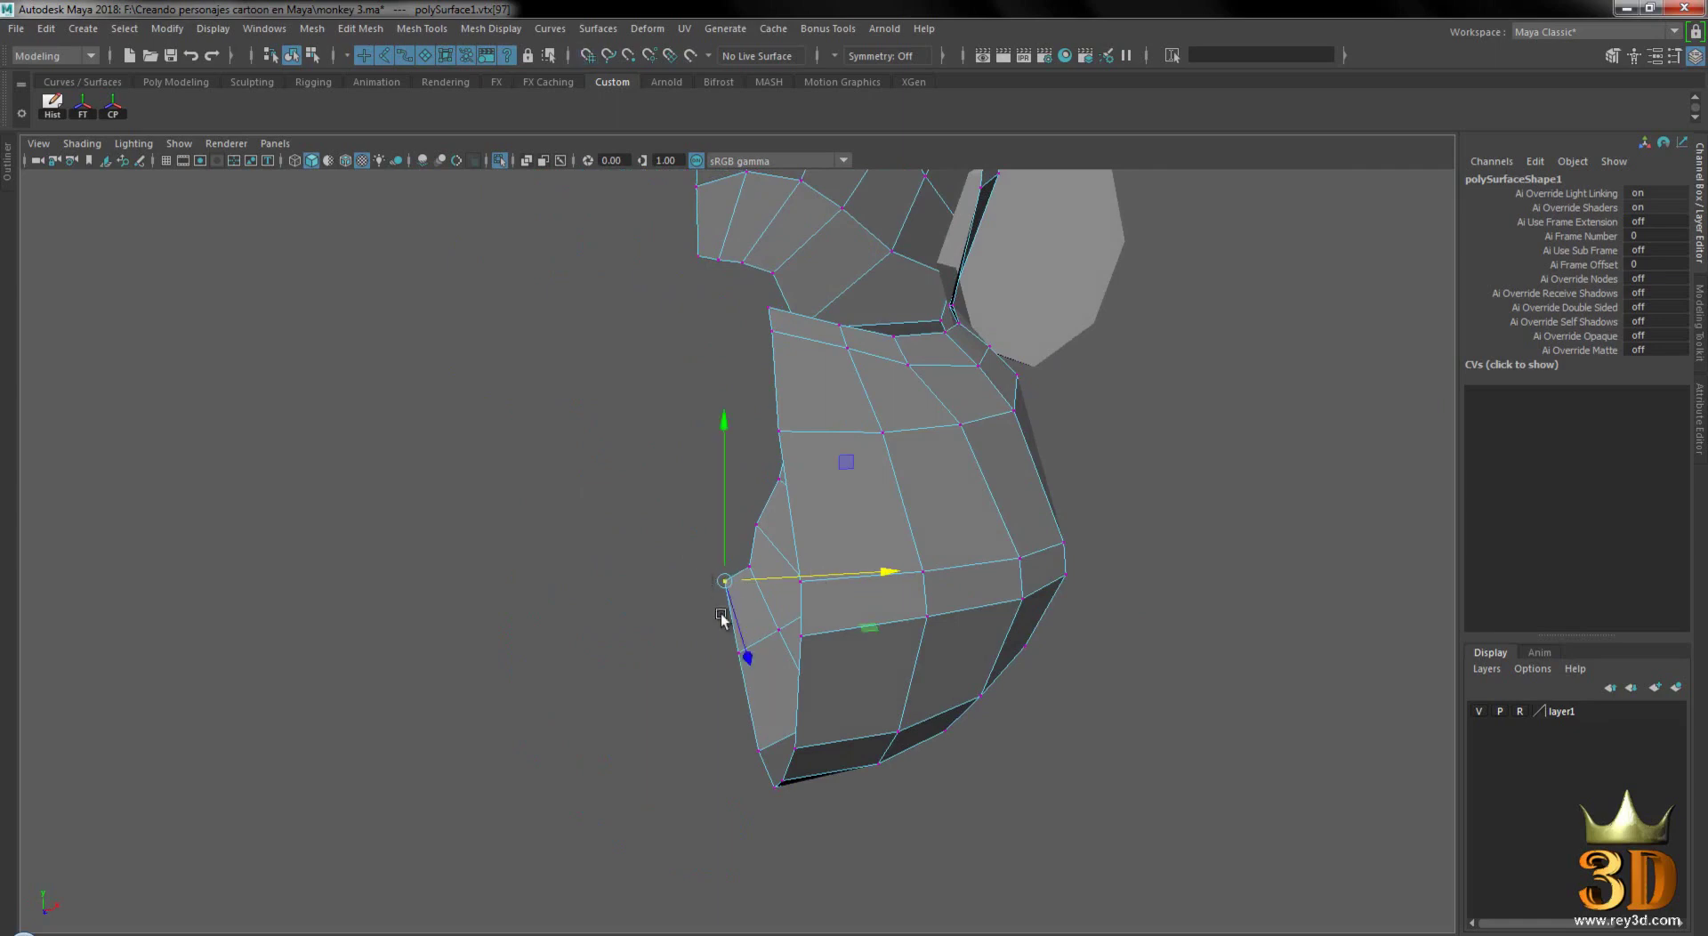
key("Down")
left_click_drag(899, 647, 744, 676)
key("Down")
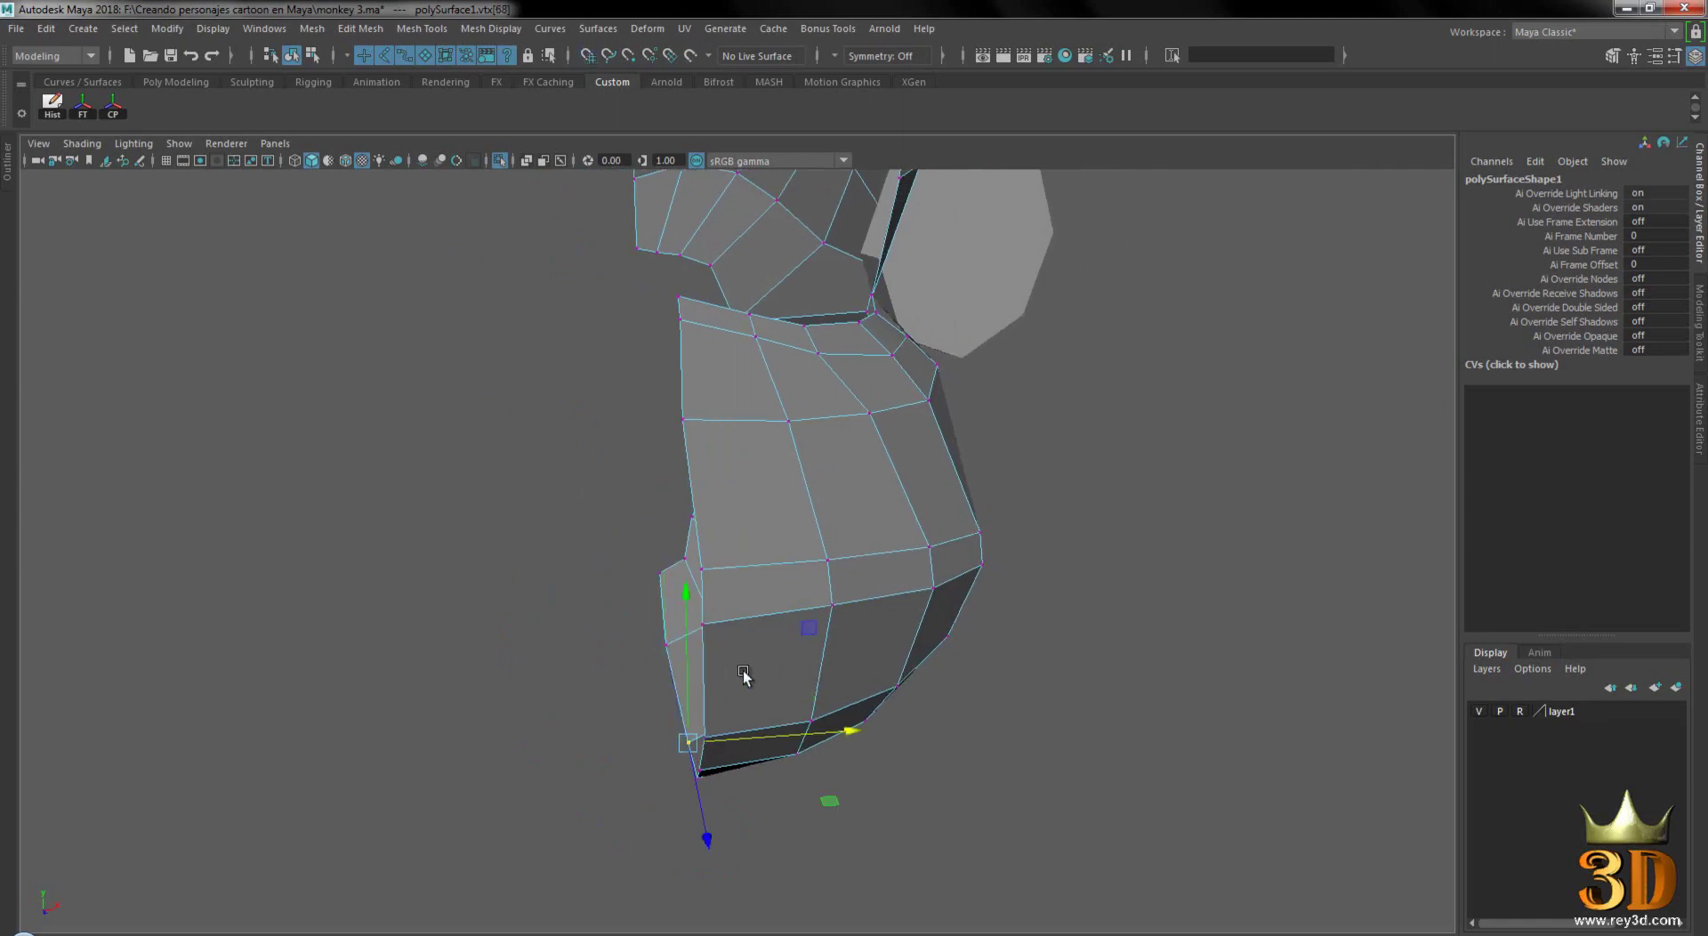
left_click_drag(832, 725, 794, 669, "alt")
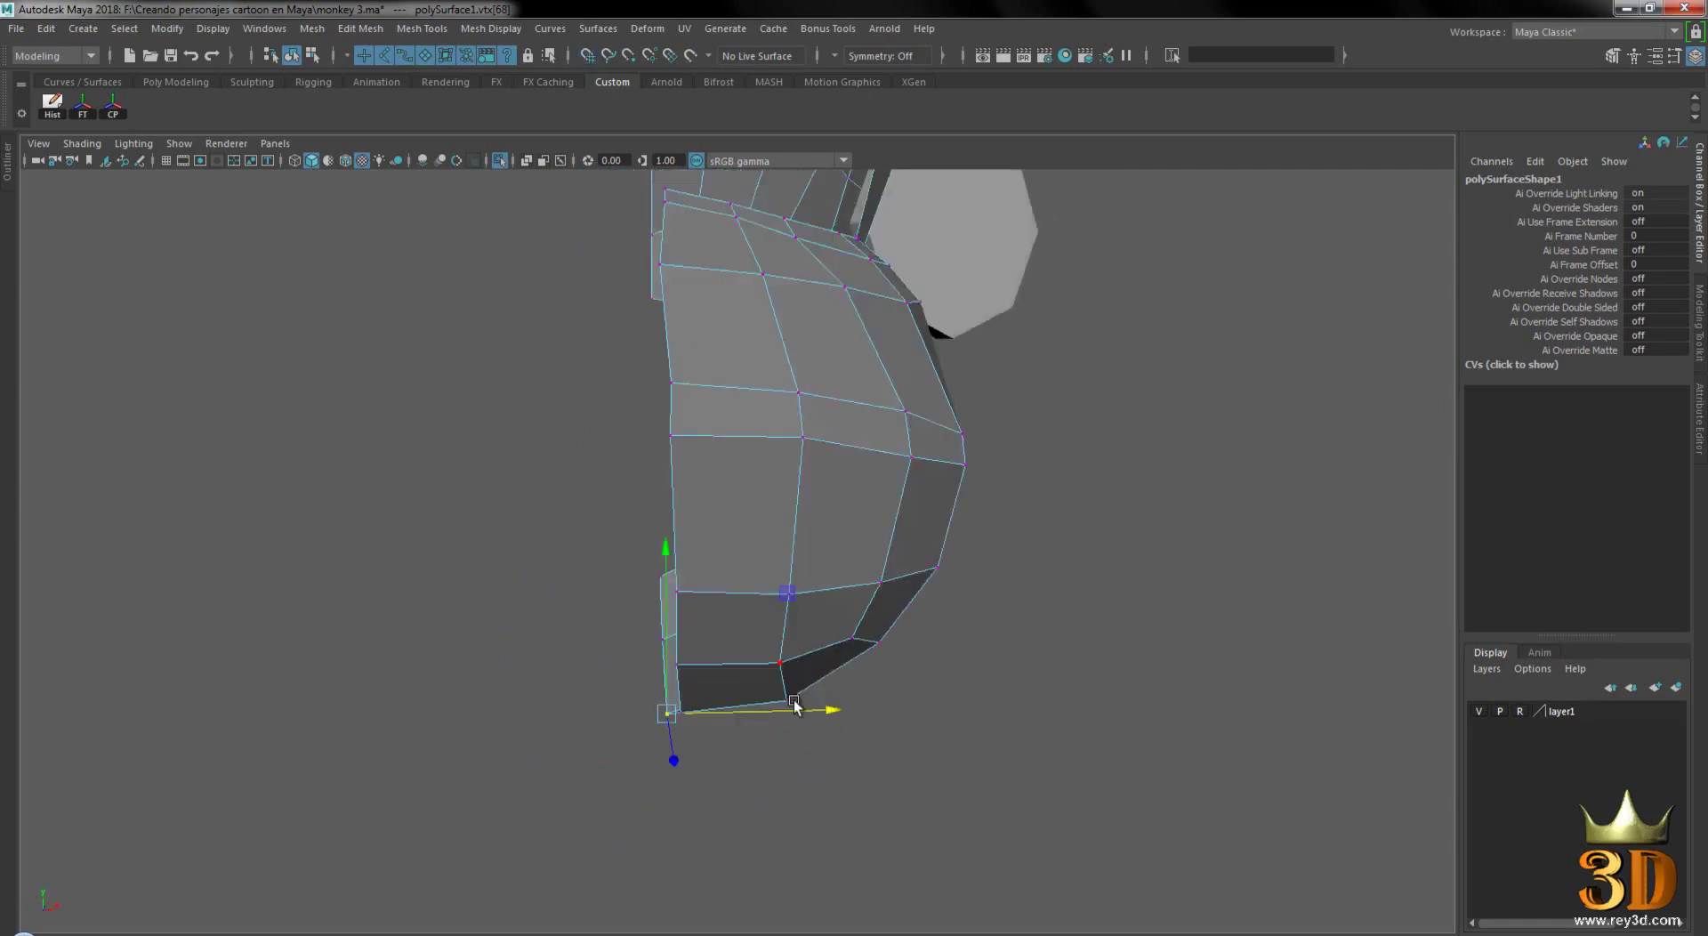
- Pick-walk up the centre edge and push the misaligned vertex right along X
key("Up")
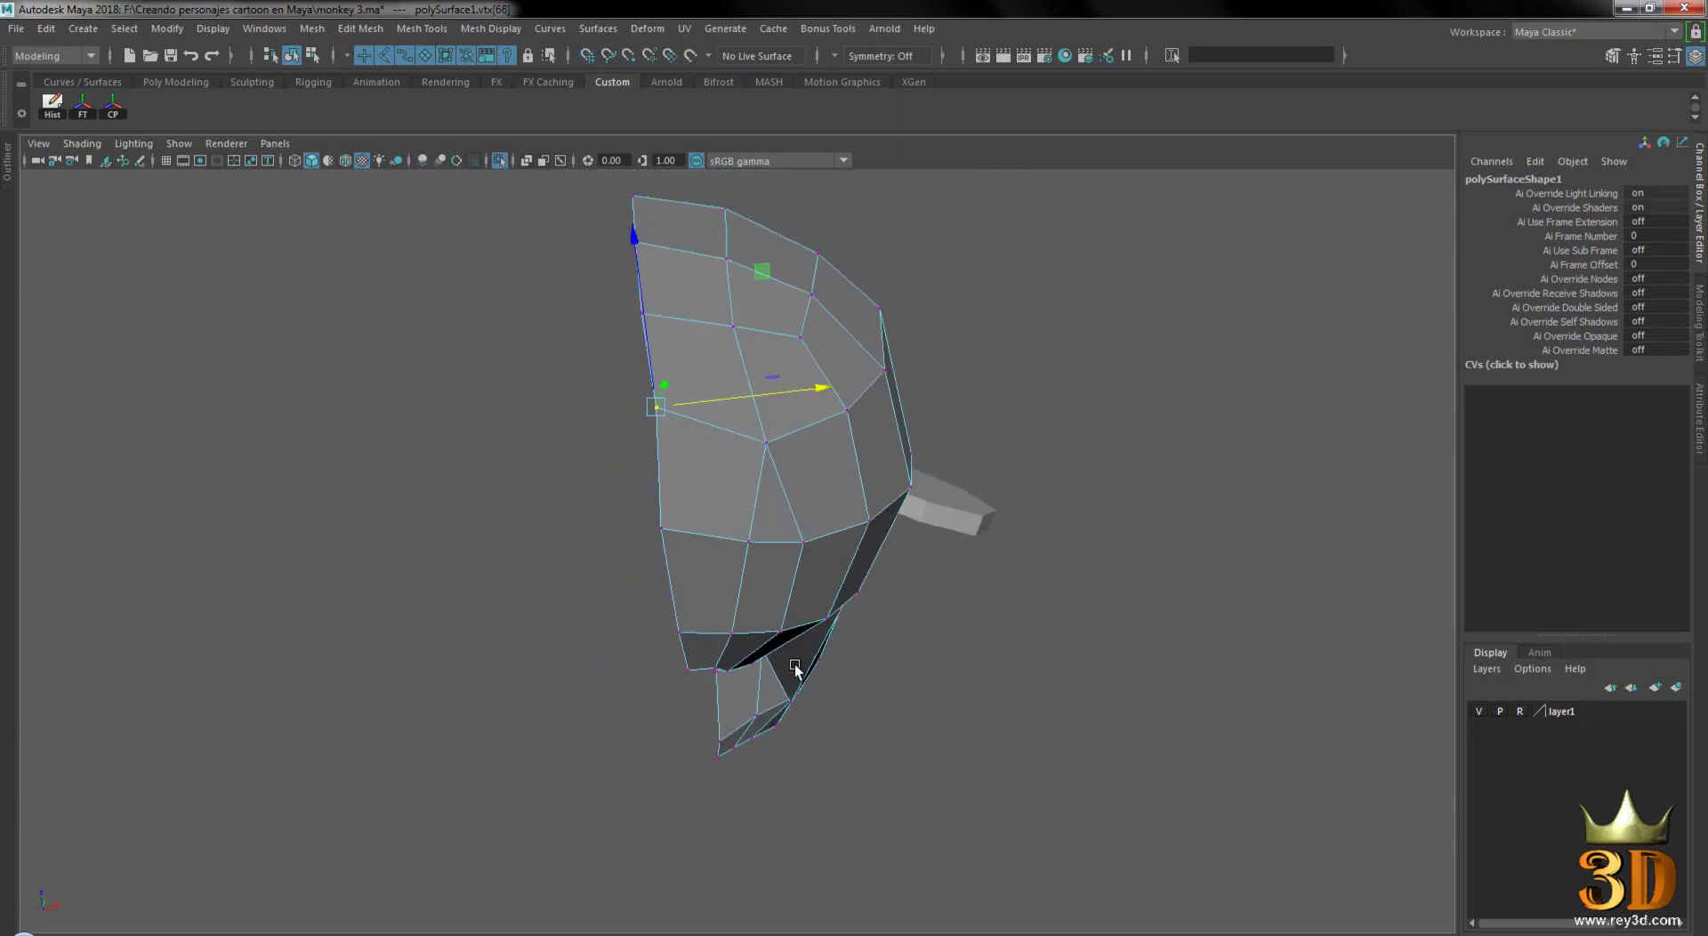
left_click_drag(815, 394, 840, 435, "alt")
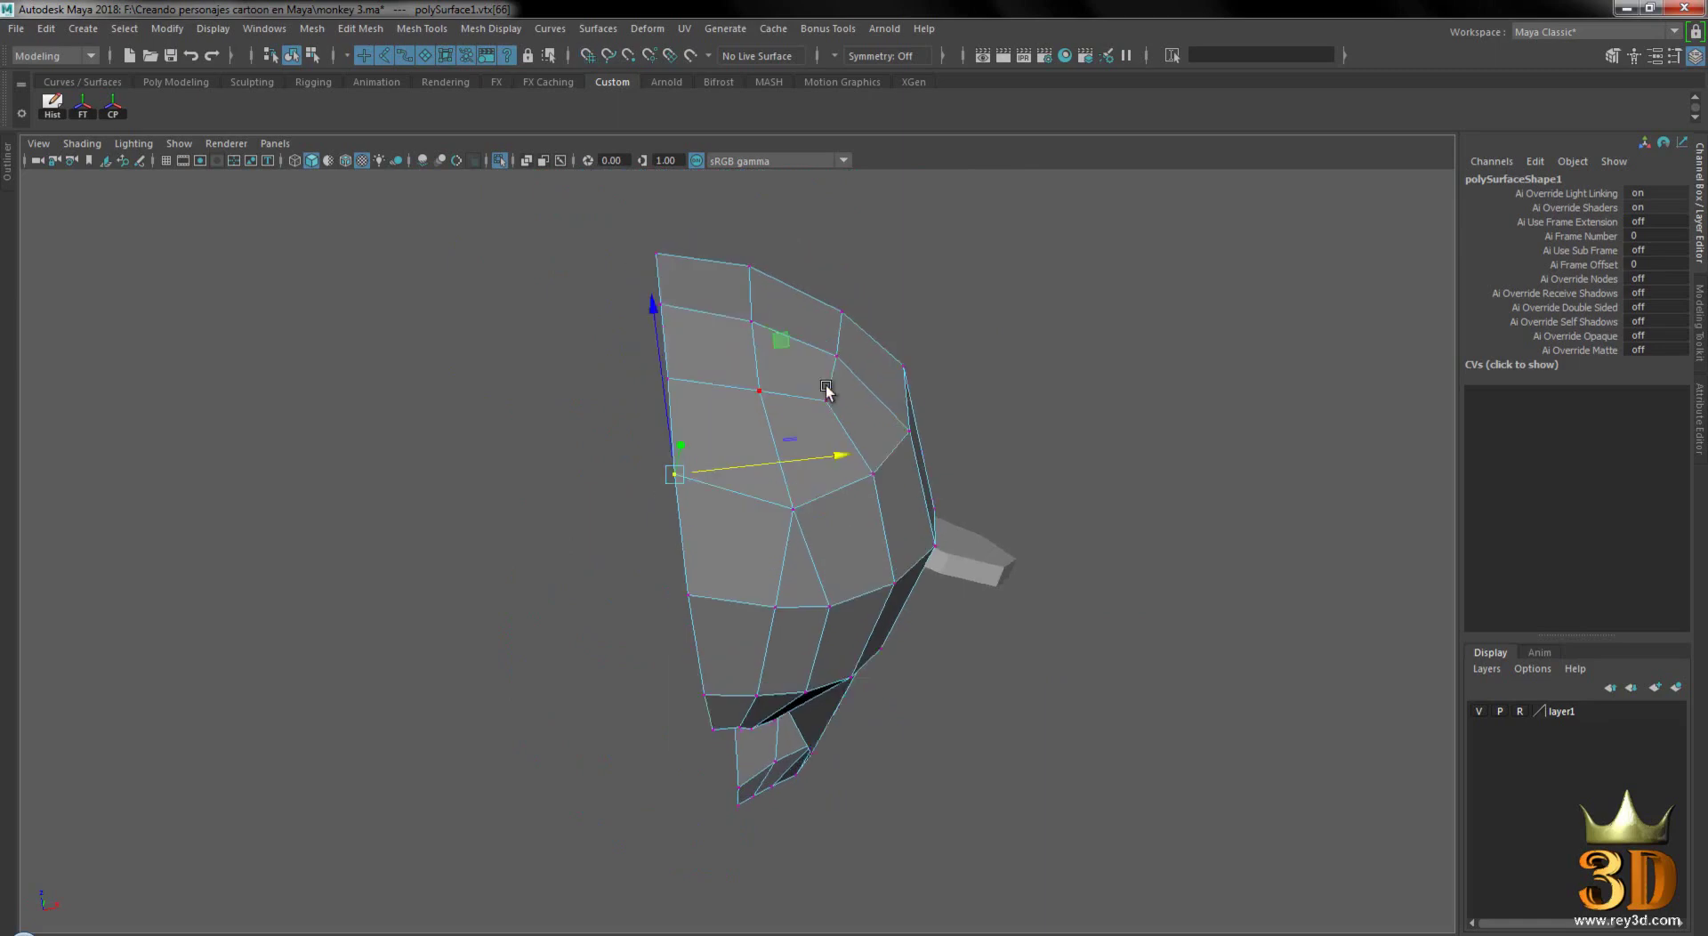
key("Up")
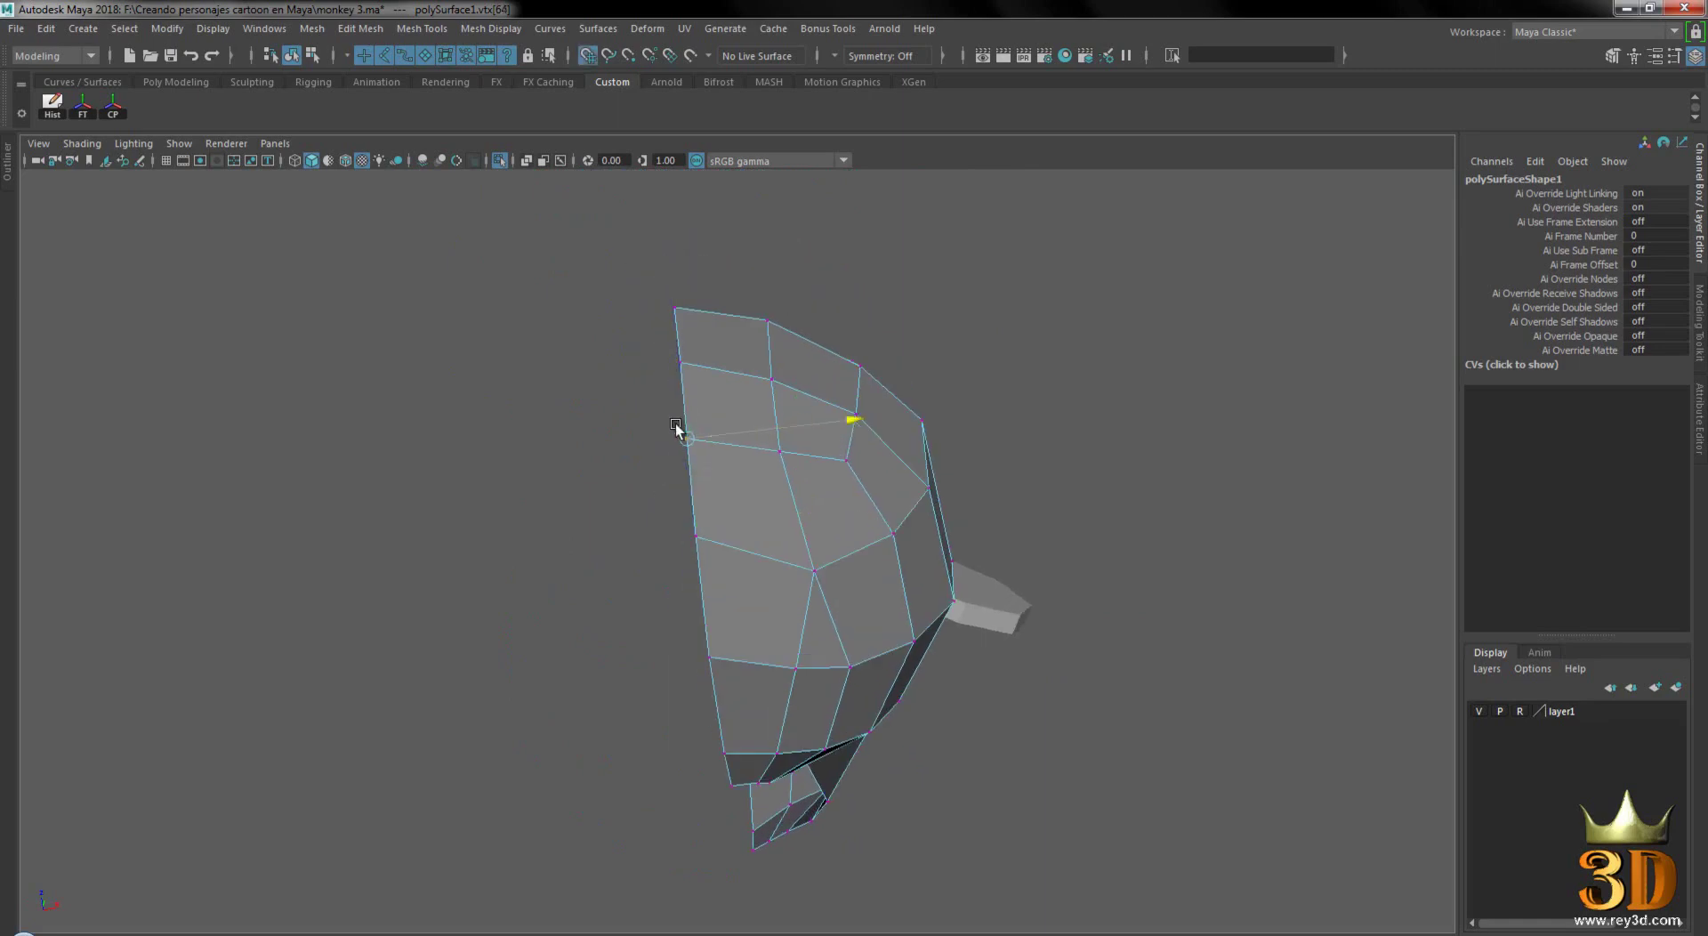
left_click_drag(675, 423, 826, 399, "alt")
key("Up")
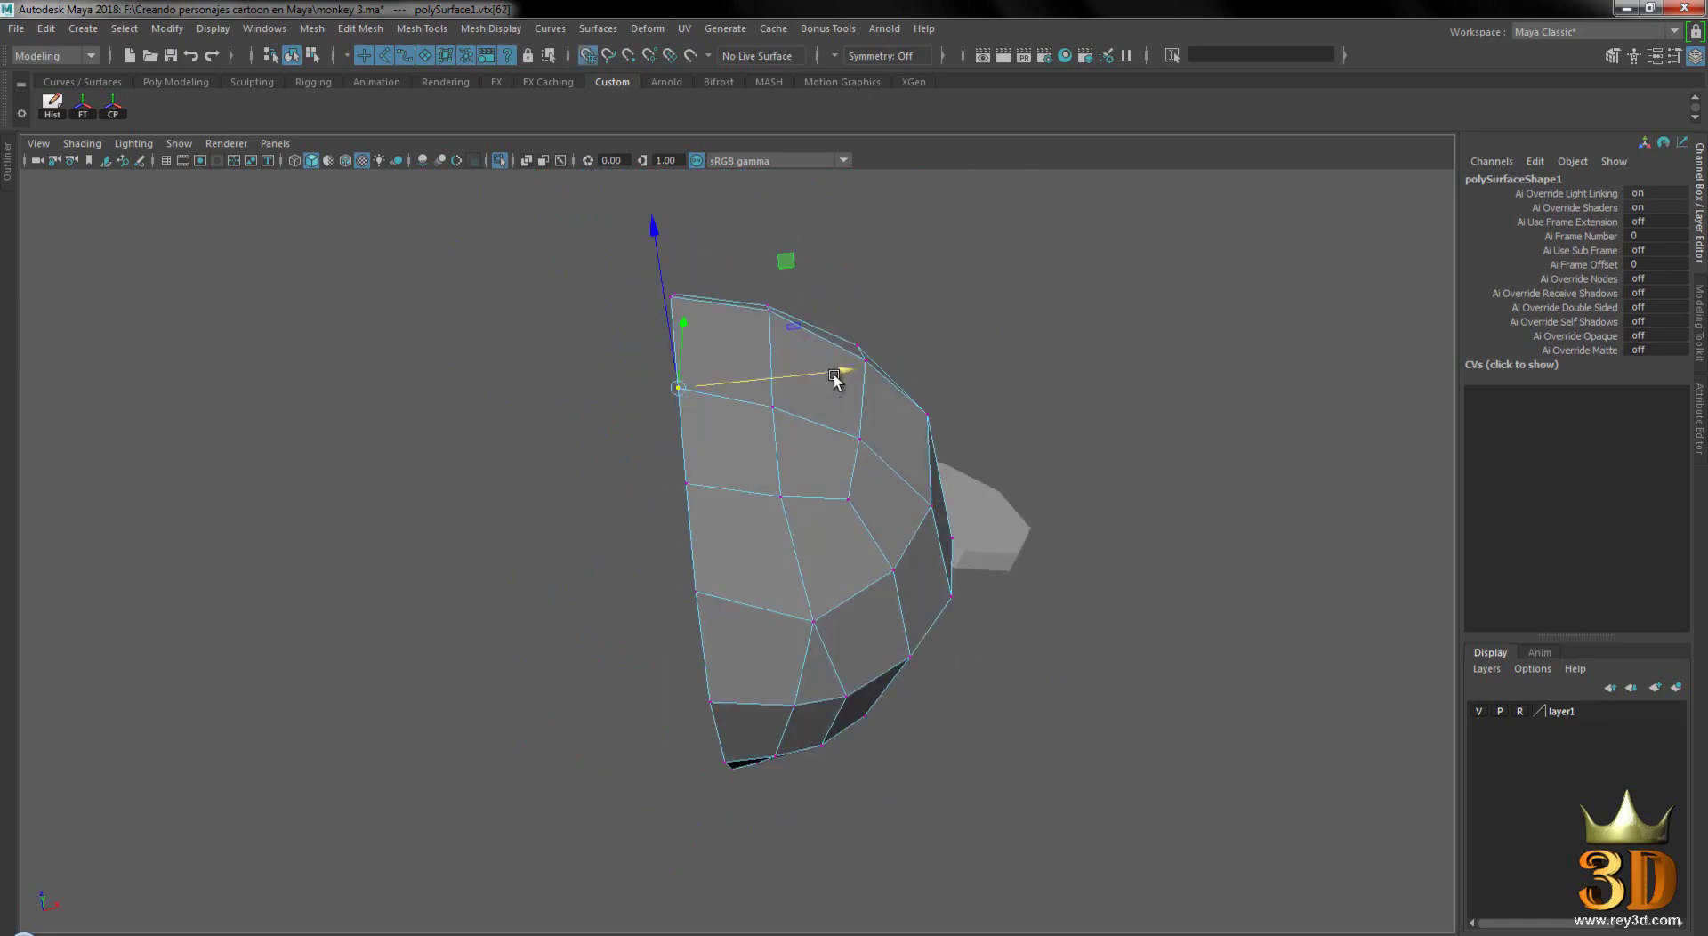
left_click_drag(824, 373, 841, 386, "alt")
key("Up")
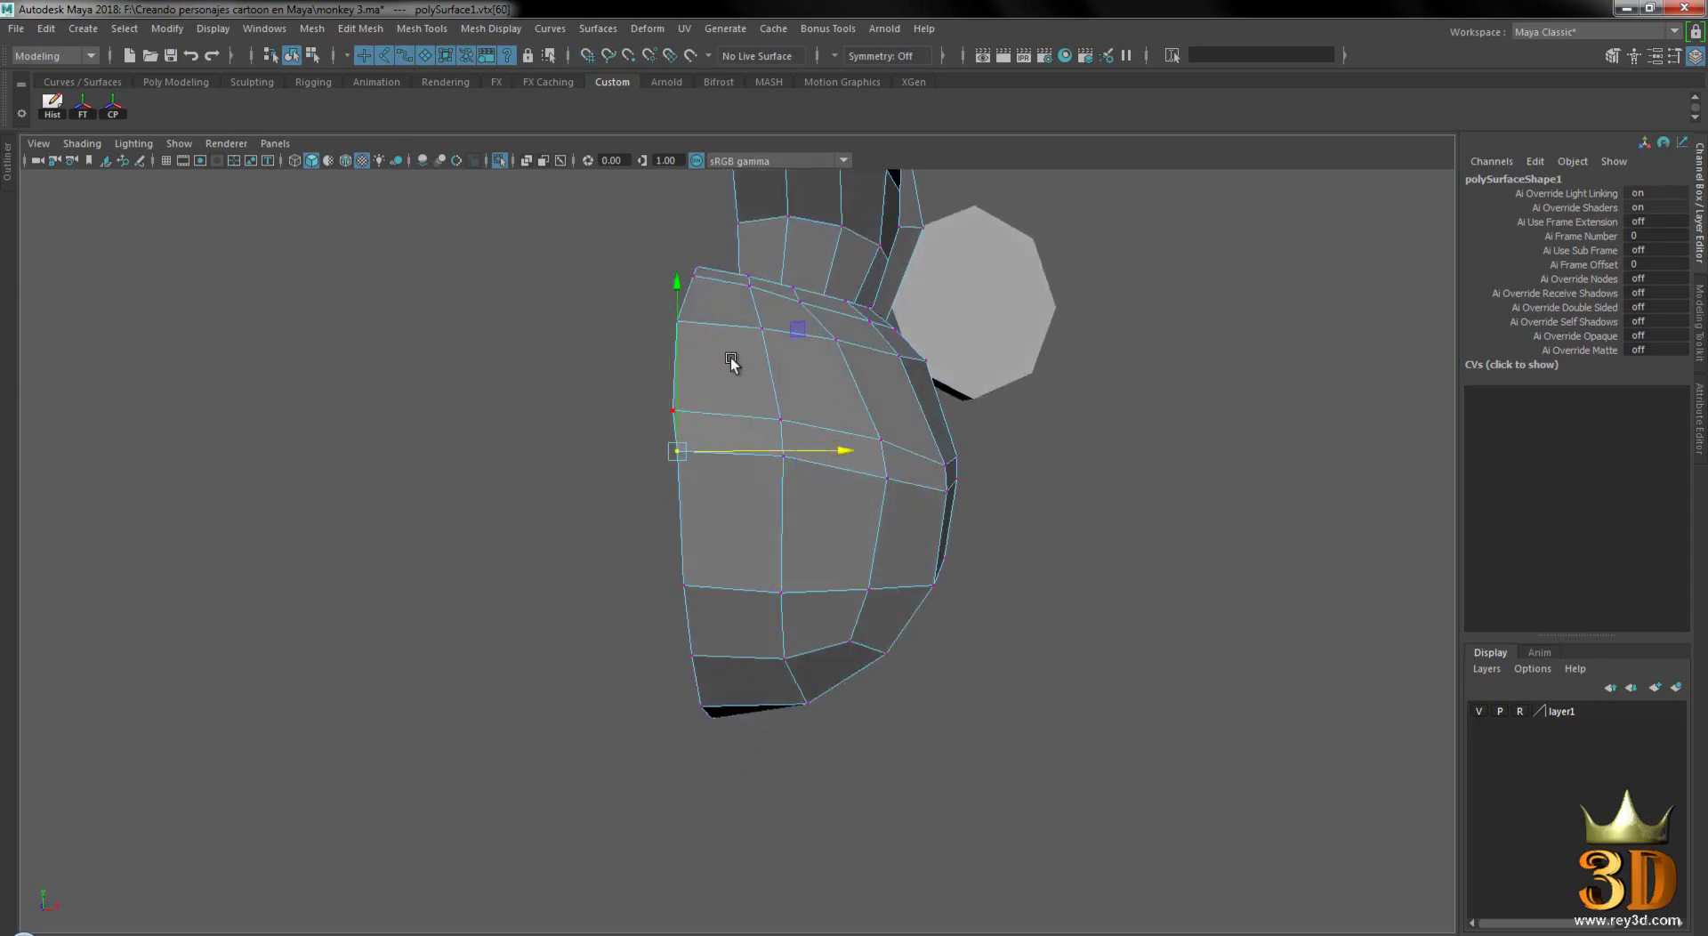
left_click_drag(730, 358, 730, 378, "alt")
key("Up")
left_click_drag(813, 479, 810, 487)
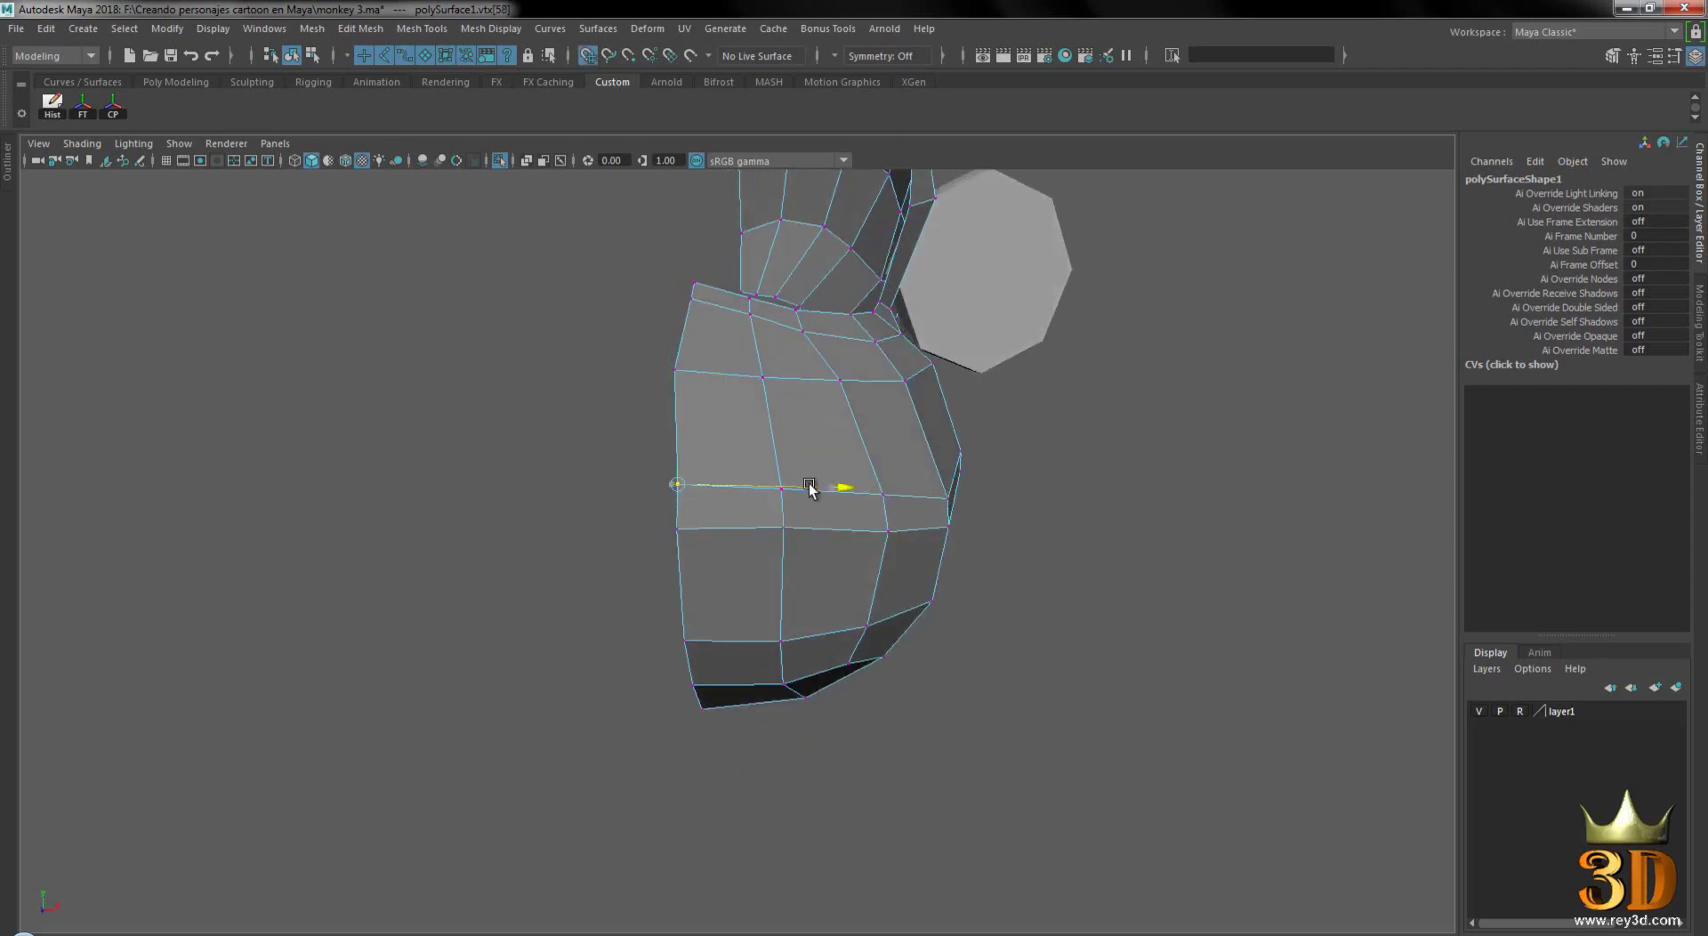
- Continue pick-walking up the remaining centre-edge vertices to the top of the head
mouse_move(787, 388)
left_mouse_down("alt")
mouse_move(792, 409)
mouse_move(731, 437)
left_mouse_up("alt")
key("Up")
left_click_drag(834, 416, 832, 433, "alt")
key("Up")
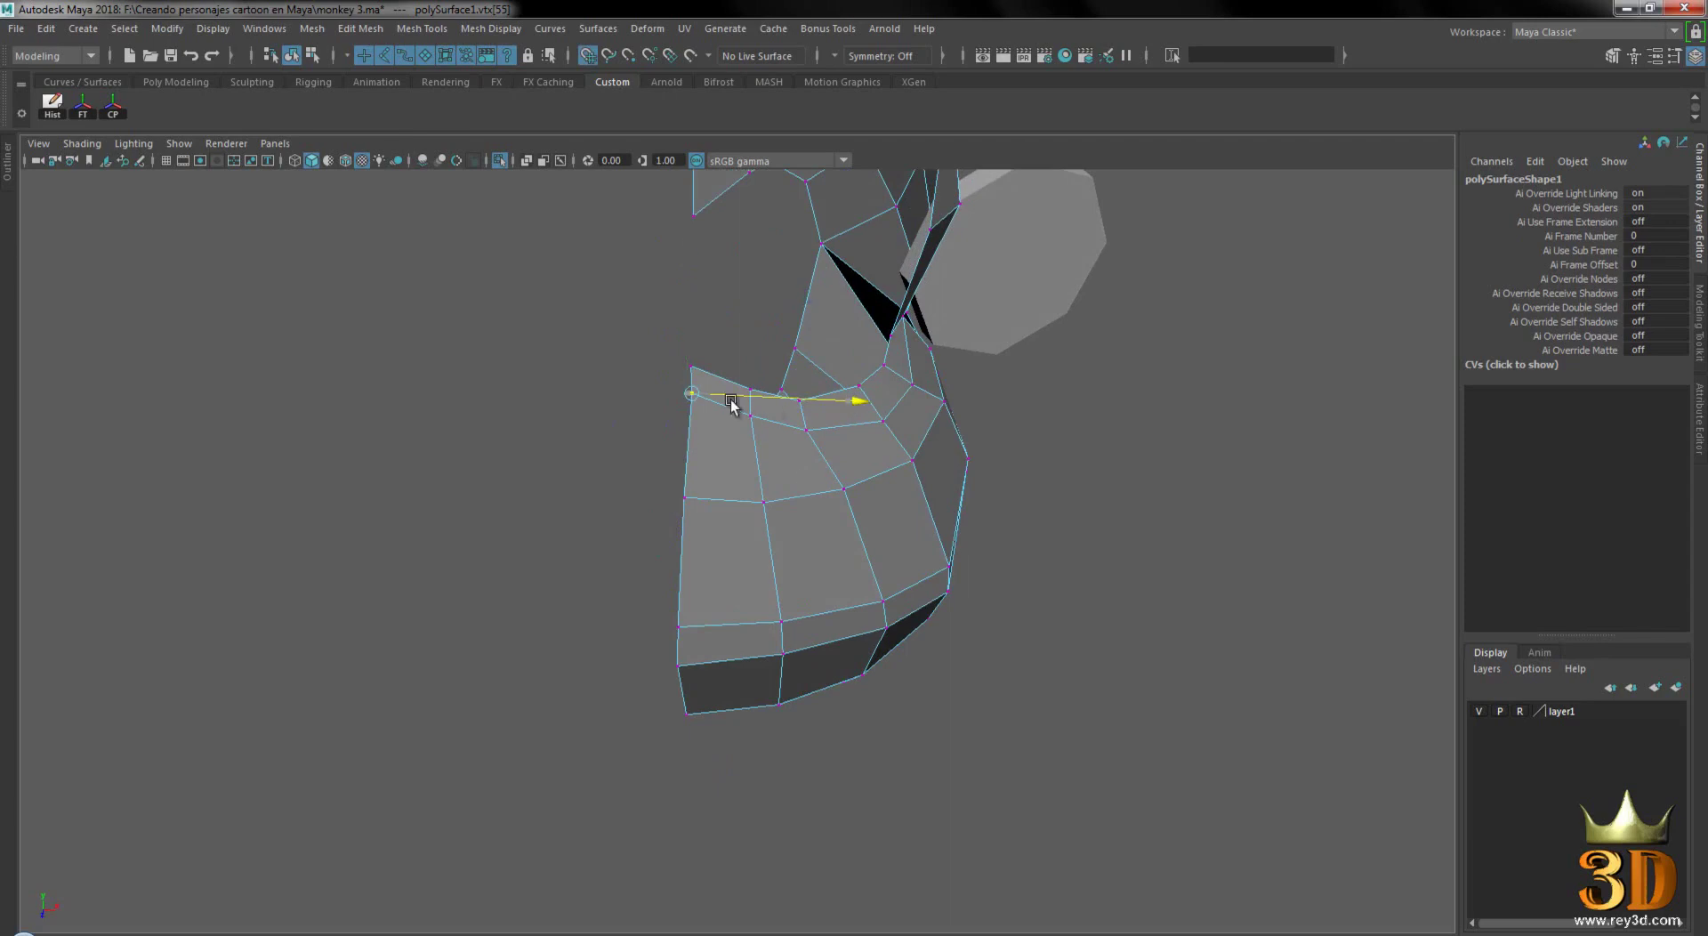
left_click_drag(731, 402, 785, 402, "alt")
key("Up")
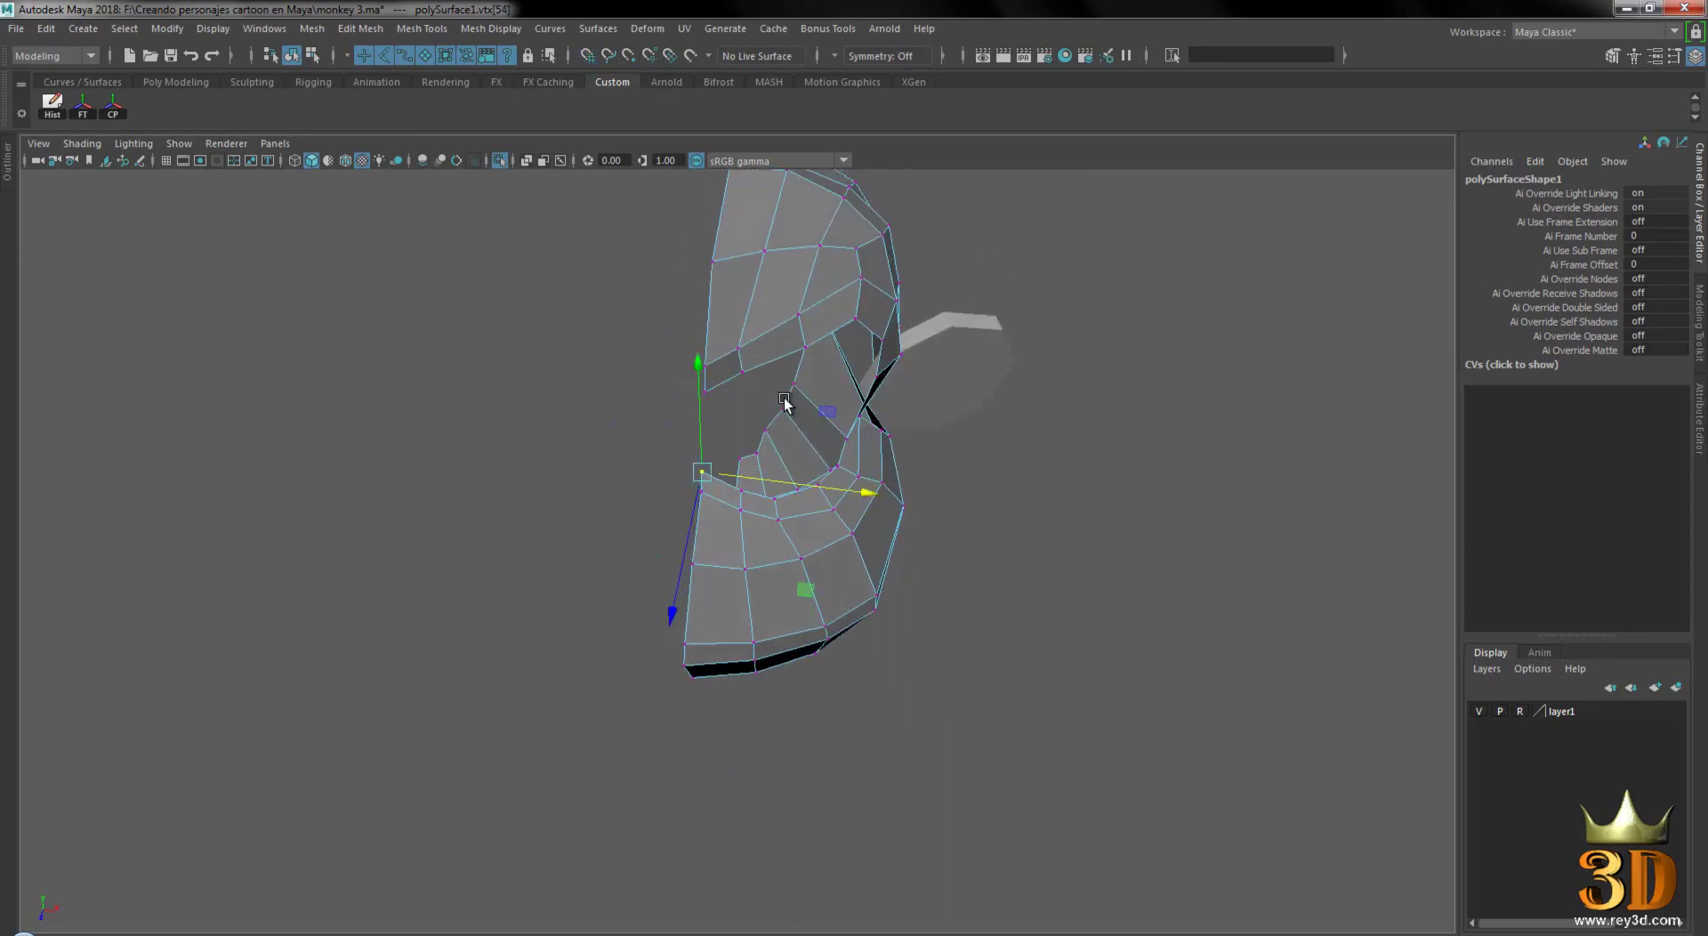
left_click_drag(873, 488, 881, 252, "alt")
right_click_drag(881, 246, 950, 238)
- Return to object mode and select the ear disc's faces with the Move tool ready
mouse_move(961, 402)
left_mouse_down("alt")
mouse_move(1032, 416)
mouse_move(916, 446)
mouse_move(906, 555)
mouse_move(900, 434)
mouse_move(881, 418)
mouse_move(978, 427)
mouse_move(857, 401)
left_mouse_up("alt")
left_click(916, 445)
scroll(943, 438, "up", 3)
right_click_drag(857, 400, 888, 311)
mouse_move(889, 311)
left_mouse_down("alt")
mouse_move(884, 385)
mouse_move(789, 372)
left_mouse_up("alt")
left_click(771, 443)
mouse_move(770, 443)
left_mouse_down("alt")
mouse_move(927, 465)
mouse_move(858, 450)
mouse_move(881, 445)
left_mouse_up("alt")
key("w")
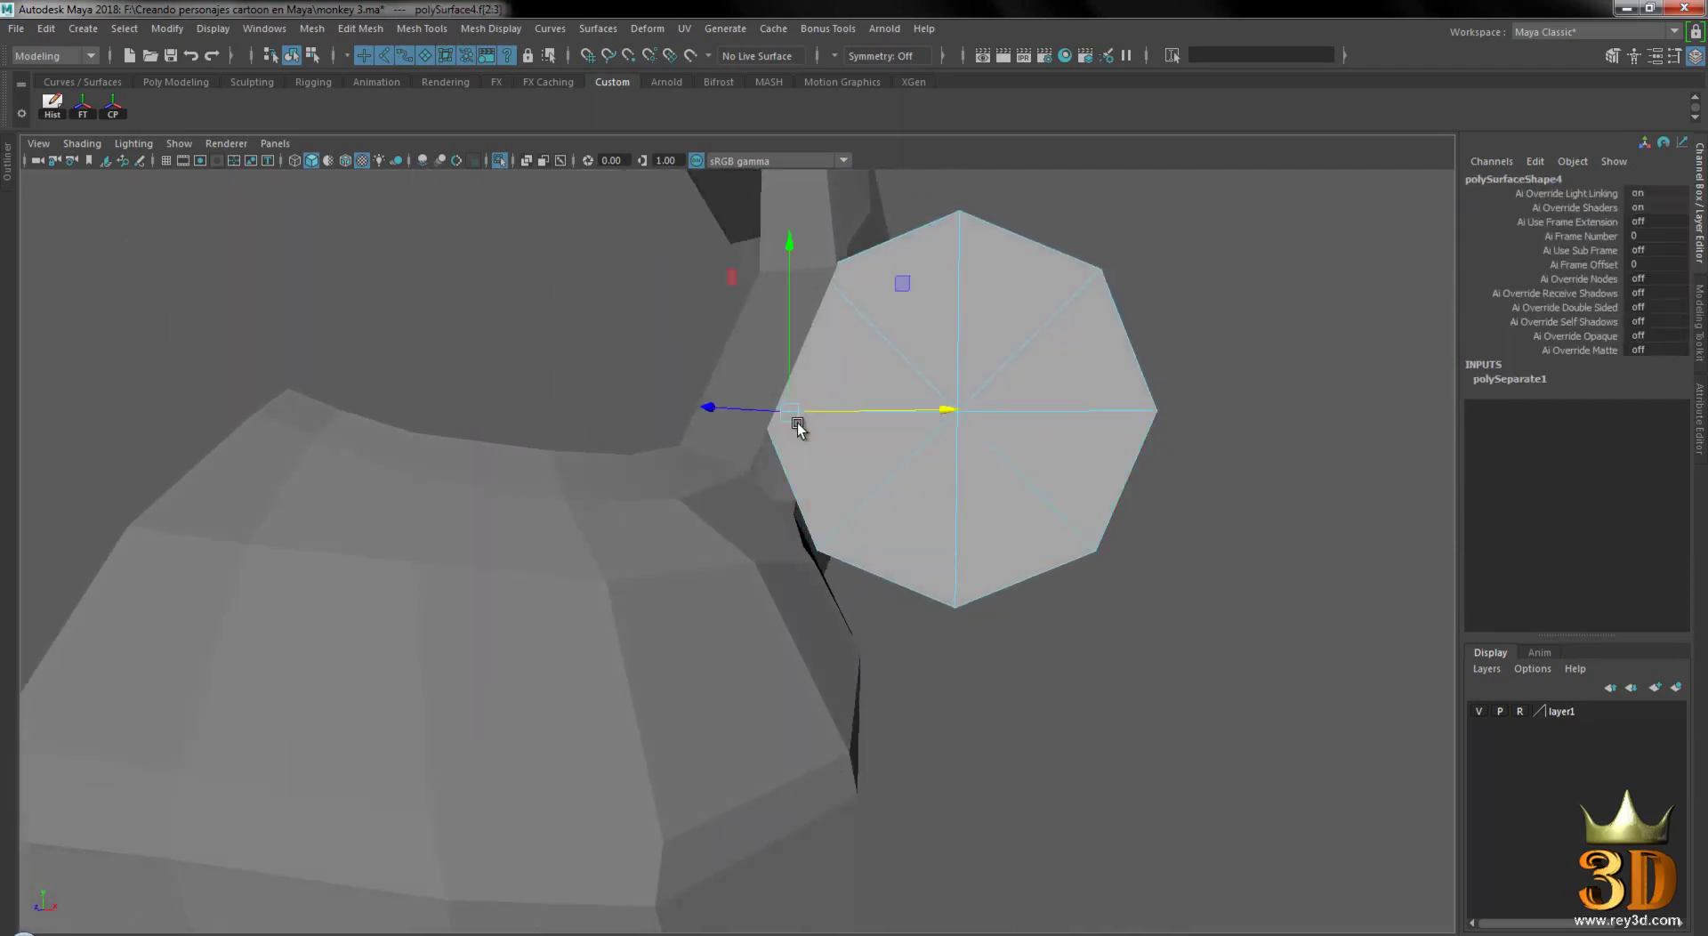
mouse_move(817, 412)
left_mouse_down("alt")
mouse_move(1138, 419)
mouse_move(878, 429)
left_mouse_up("alt")
- Select the head and ear pieces, Combine them into one mesh, and reselect it
left_click(1139, 419)
key("F11")
left_click(927, 330)
left_click(1148, 301)
mouse_move(1148, 301)
left_mouse_down("alt")
mouse_move(823, 434)
mouse_move(905, 490)
mouse_move(752, 402)
left_mouse_up("alt")
left_click(753, 402)
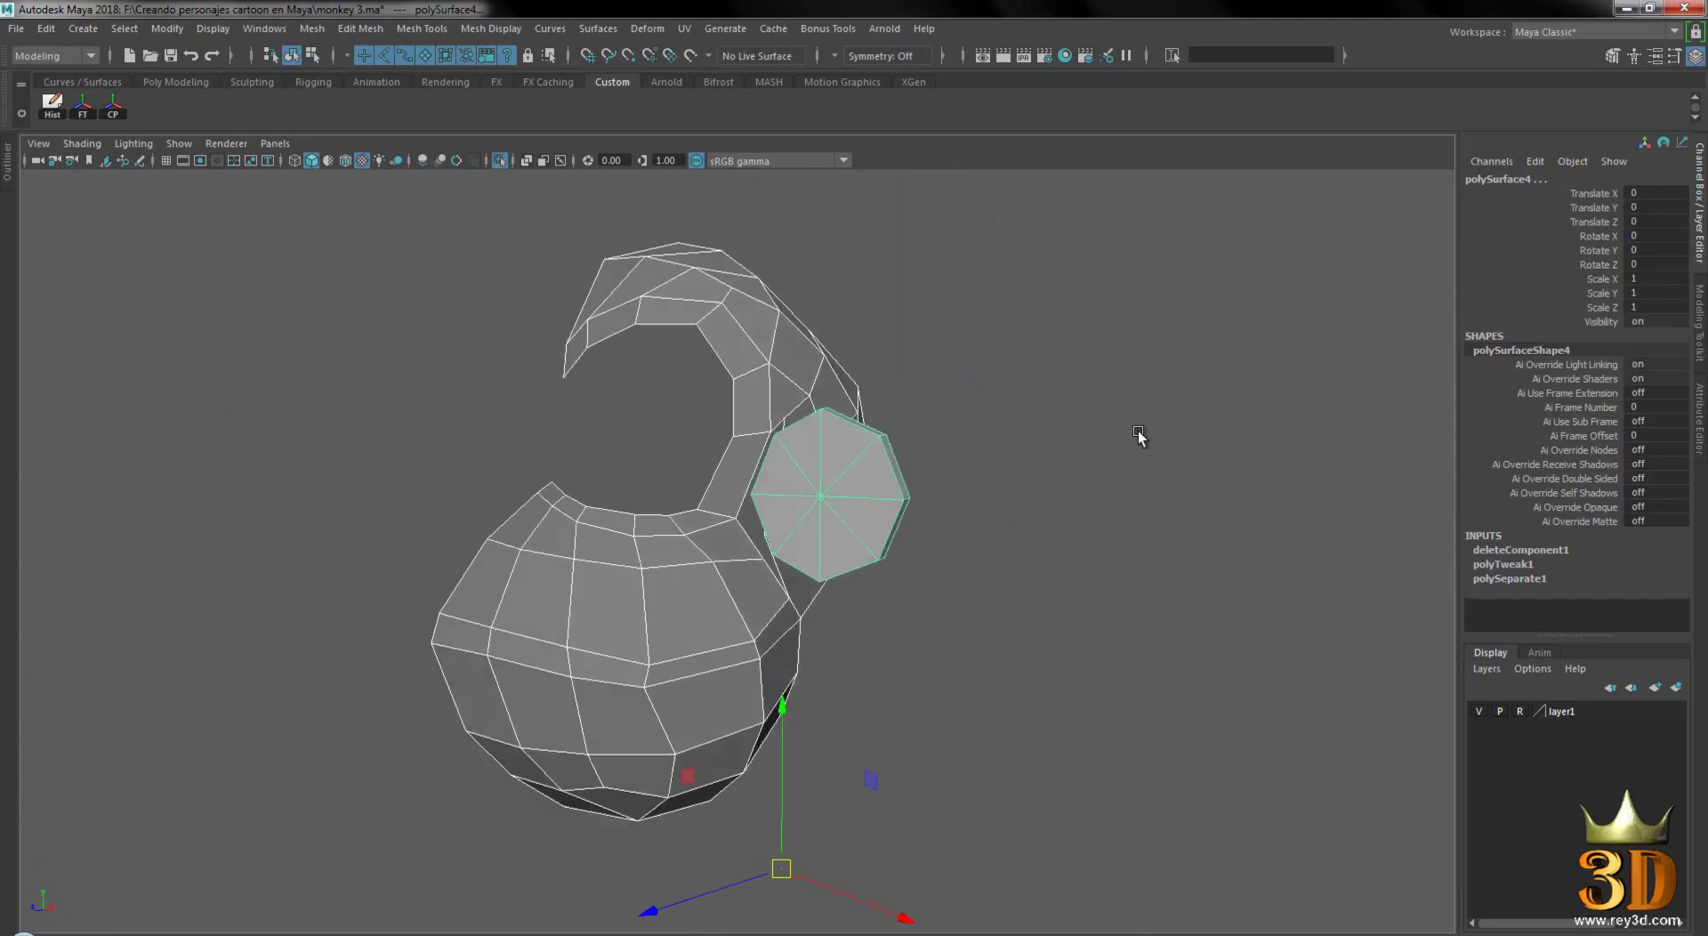
right_click(996, 350, "shift")
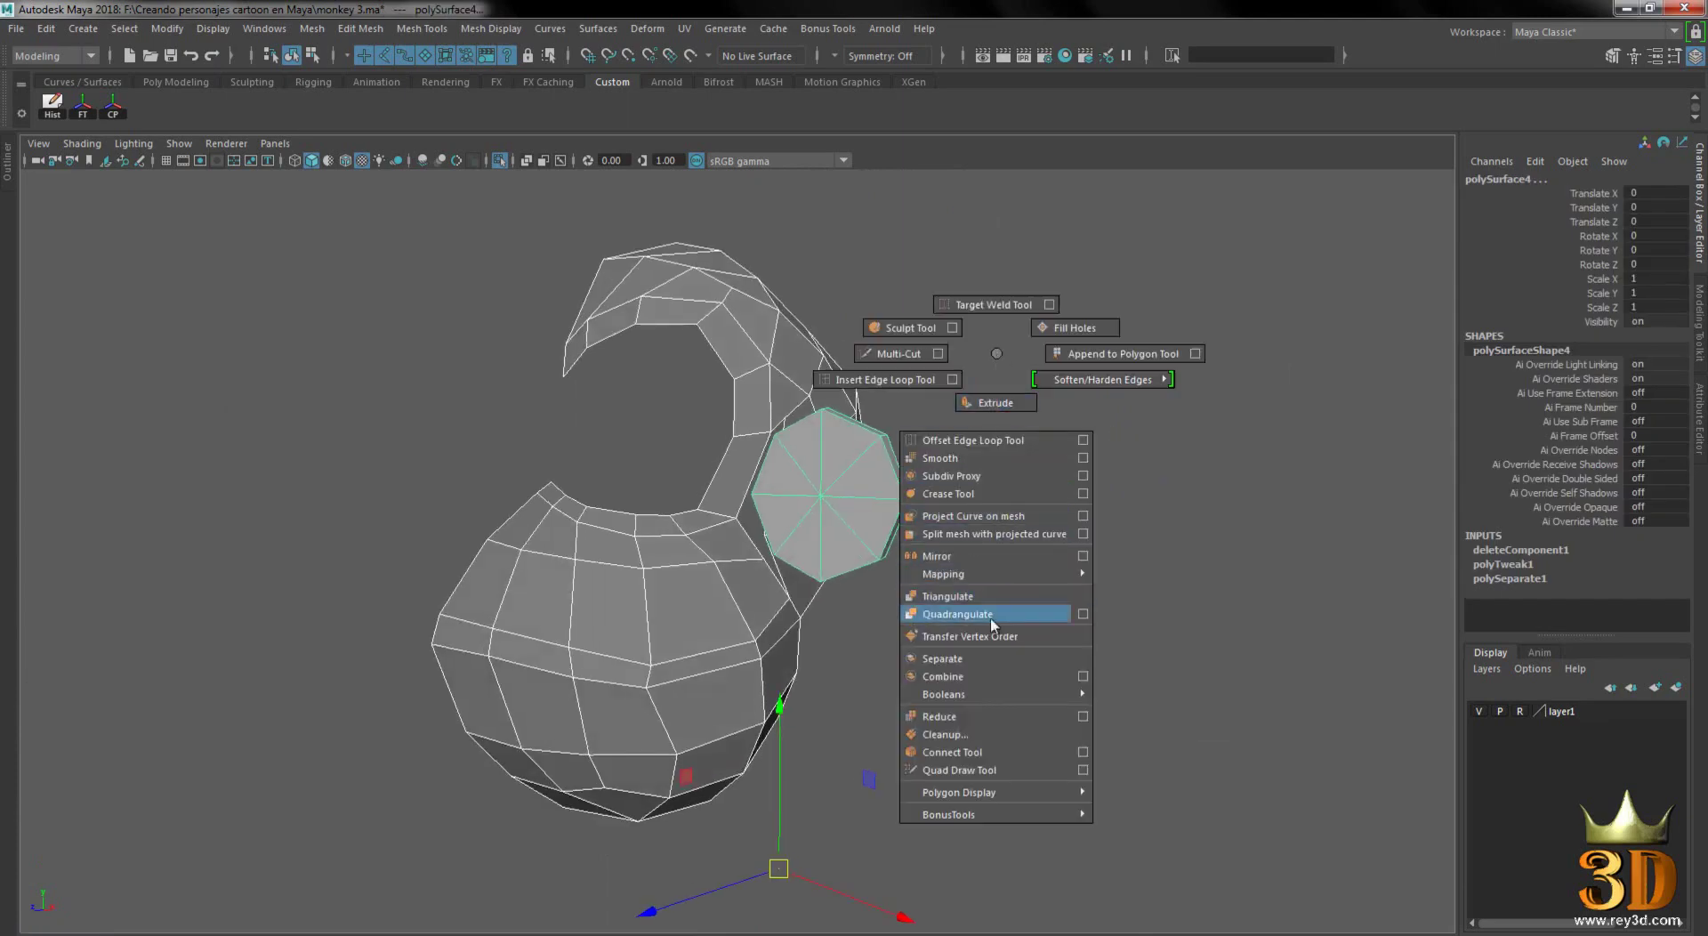
left_click(1005, 670)
left_click(1006, 335)
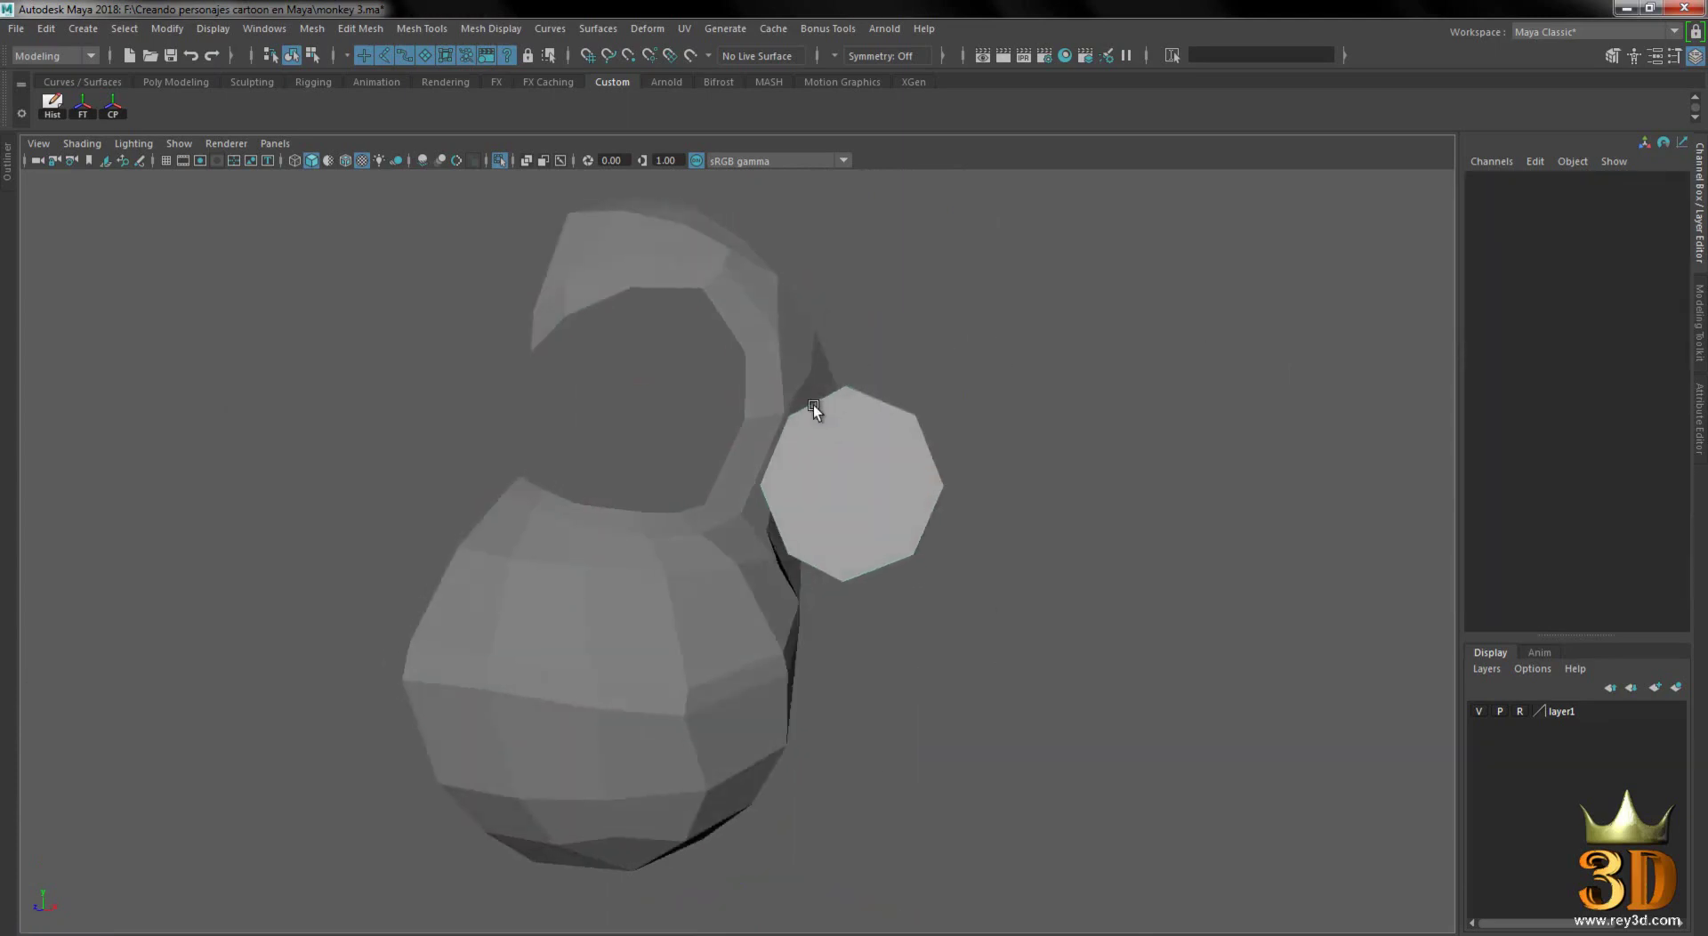
left_click(812, 409)
scroll(952, 477, "up", 3)
- In vertex mode, merge the first ear-rim vertex pair with Merge Vertices To Center
mouse_move(952, 478)
left_mouse_down("alt")
mouse_move(770, 477)
mouse_move(809, 435)
mouse_move(713, 477)
mouse_move(790, 457)
left_mouse_up("alt")
right_click_drag(649, 355, 589, 372)
scroll(804, 345, "up", 3)
mouse_move(804, 345)
left_mouse_down("alt")
mouse_move(751, 480)
mouse_move(725, 469)
mouse_move(735, 435)
left_mouse_up("alt")
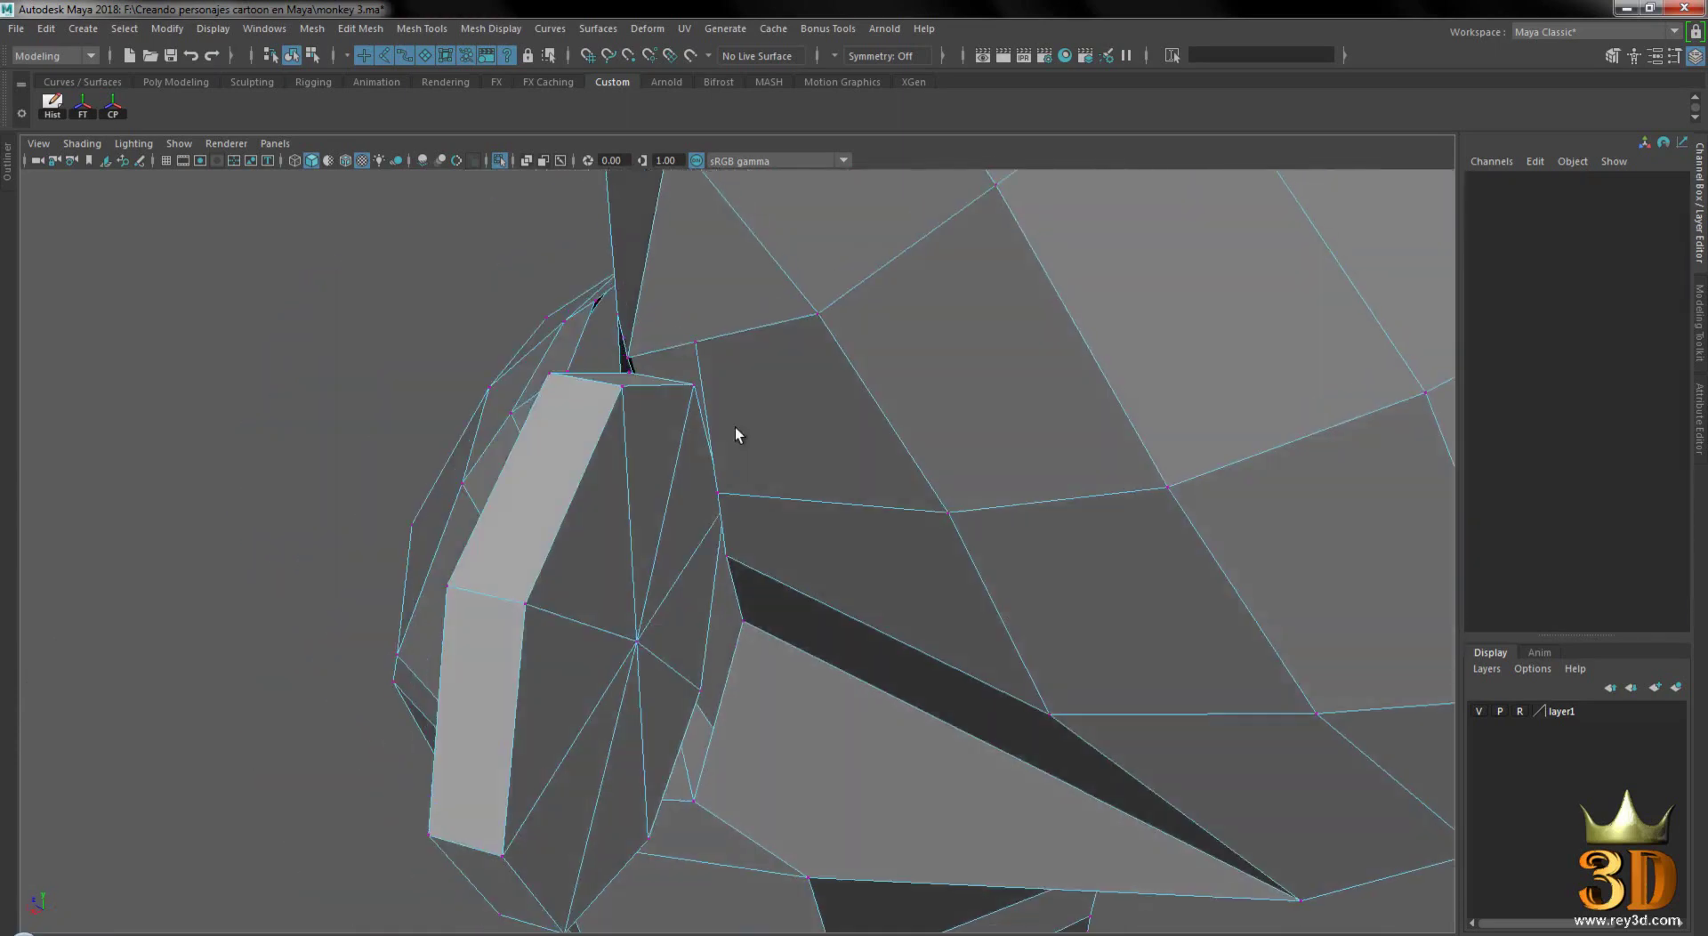
left_click(697, 343)
mouse_move(697, 344)
left_mouse_down("alt")
mouse_move(797, 473)
mouse_move(765, 453)
mouse_move(1082, 462)
mouse_move(846, 461)
left_mouse_up("alt")
right_click(938, 360, "shift")
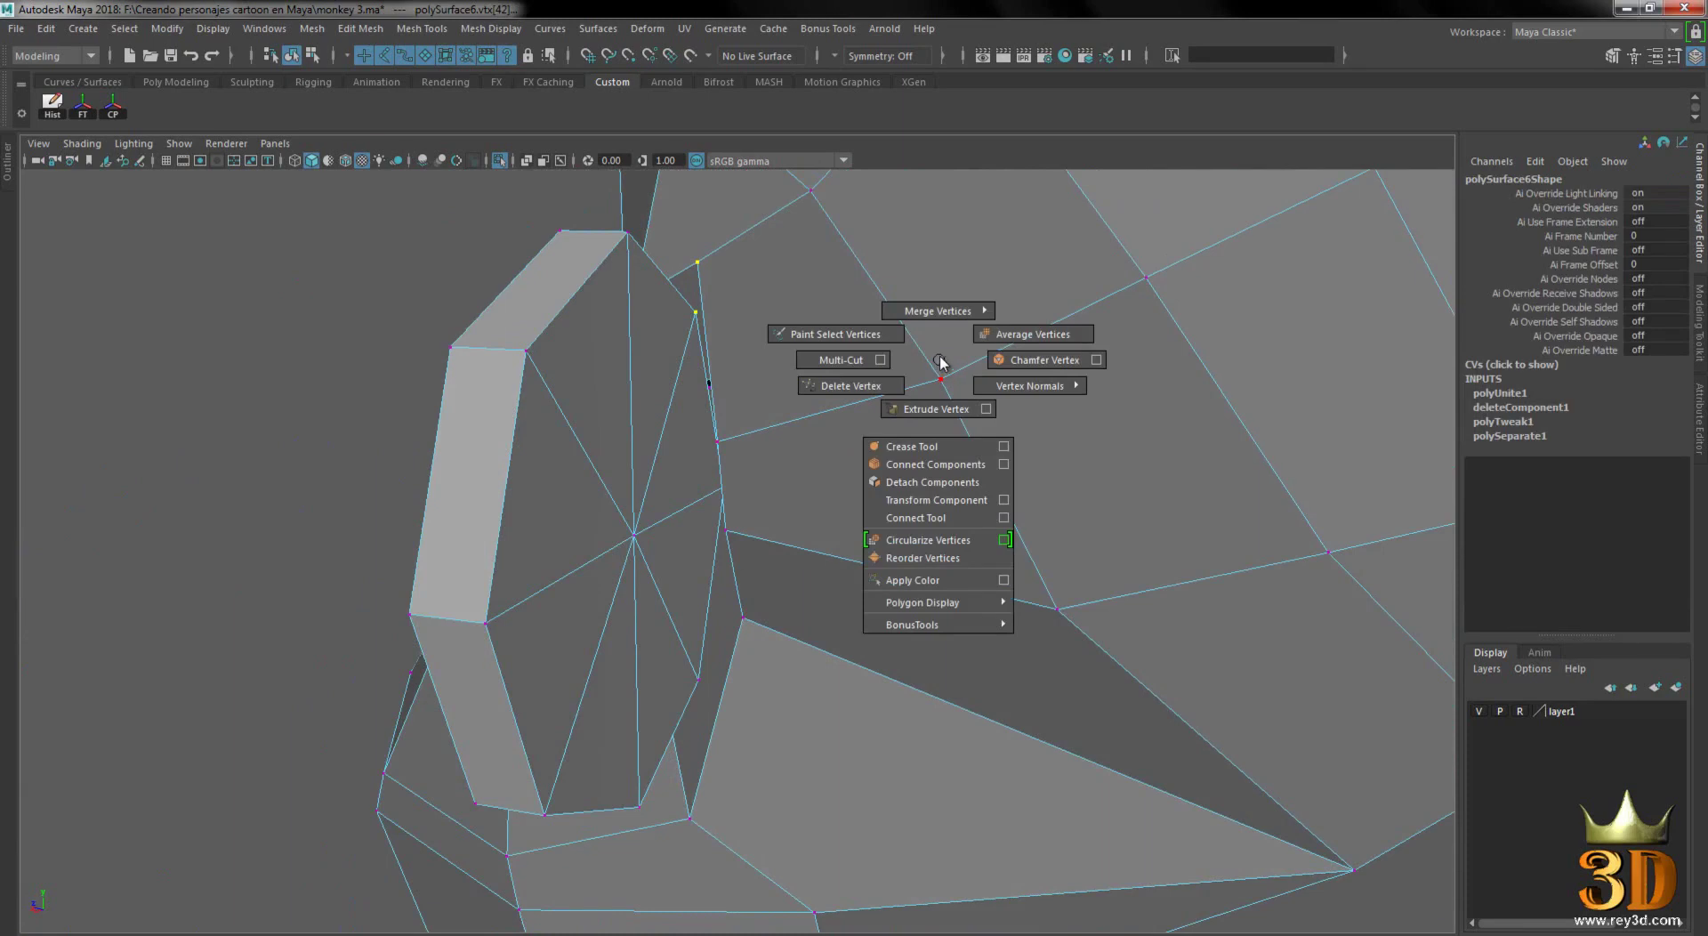
left_click(943, 249)
- Merge two more ear-rim vertex pairs onto the head by repeating the merge with G
middle_click_drag(853, 296, 810, 443, "alt")
mouse_move(809, 445)
left_mouse_down("alt")
mouse_move(751, 447)
mouse_move(827, 465)
left_mouse_up("alt")
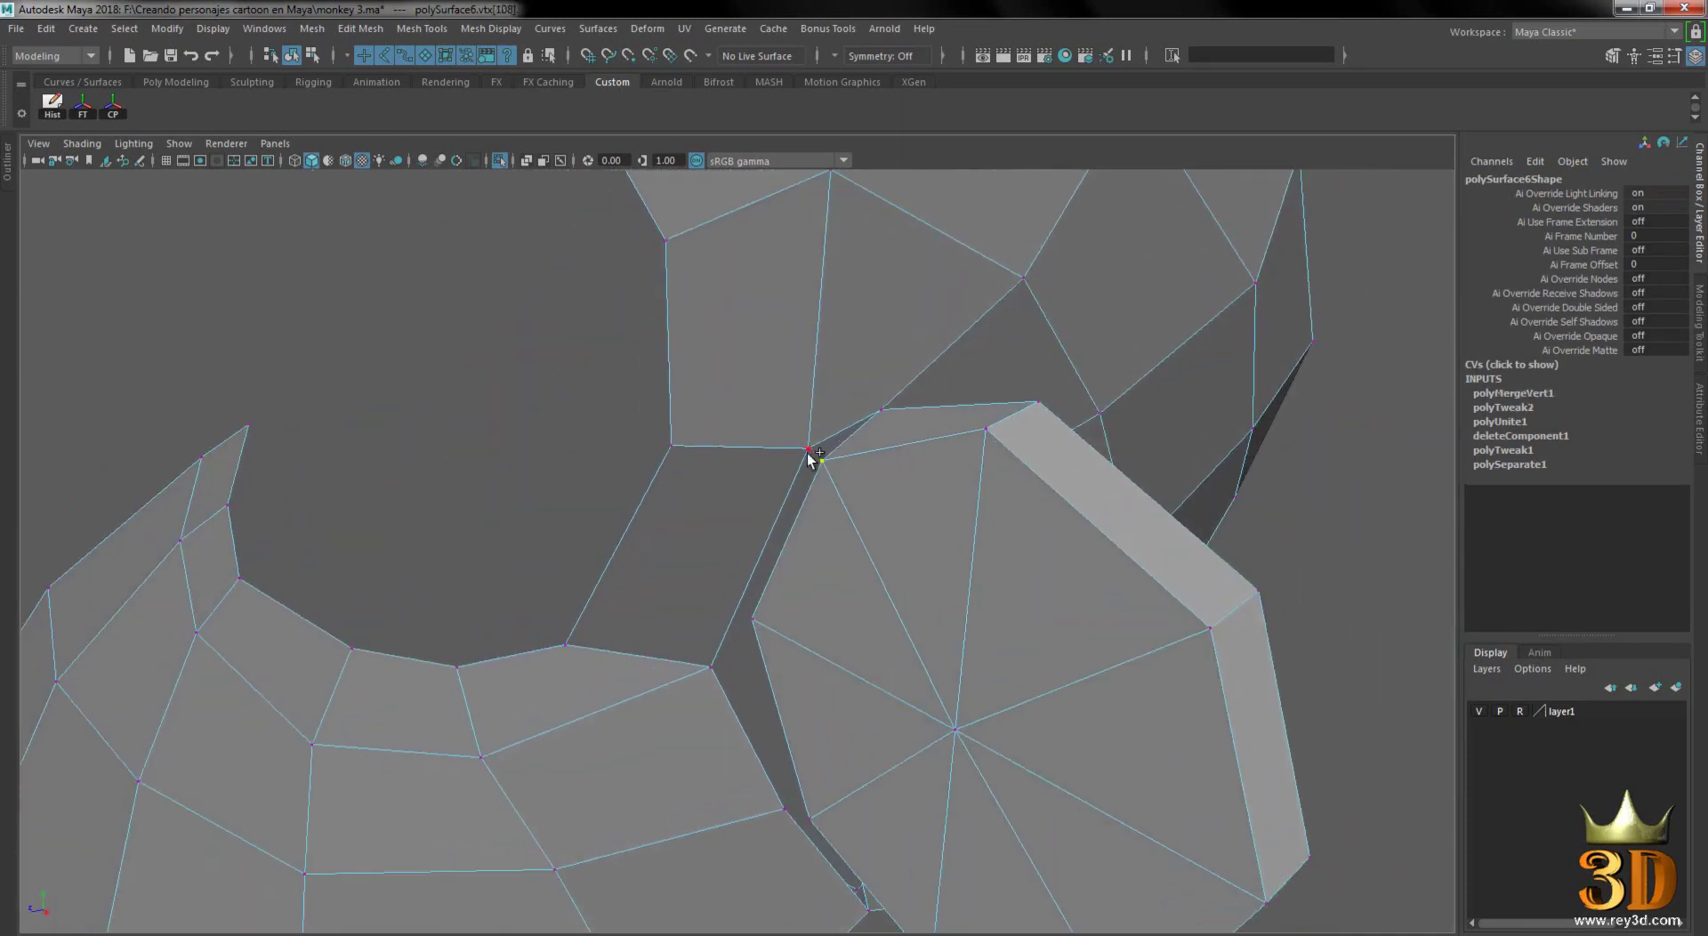
key("g")
mouse_move(1071, 584)
left_mouse_down("alt")
mouse_move(1117, 545)
mouse_move(1002, 583)
mouse_move(840, 520)
mouse_move(799, 540)
left_mouse_up("alt")
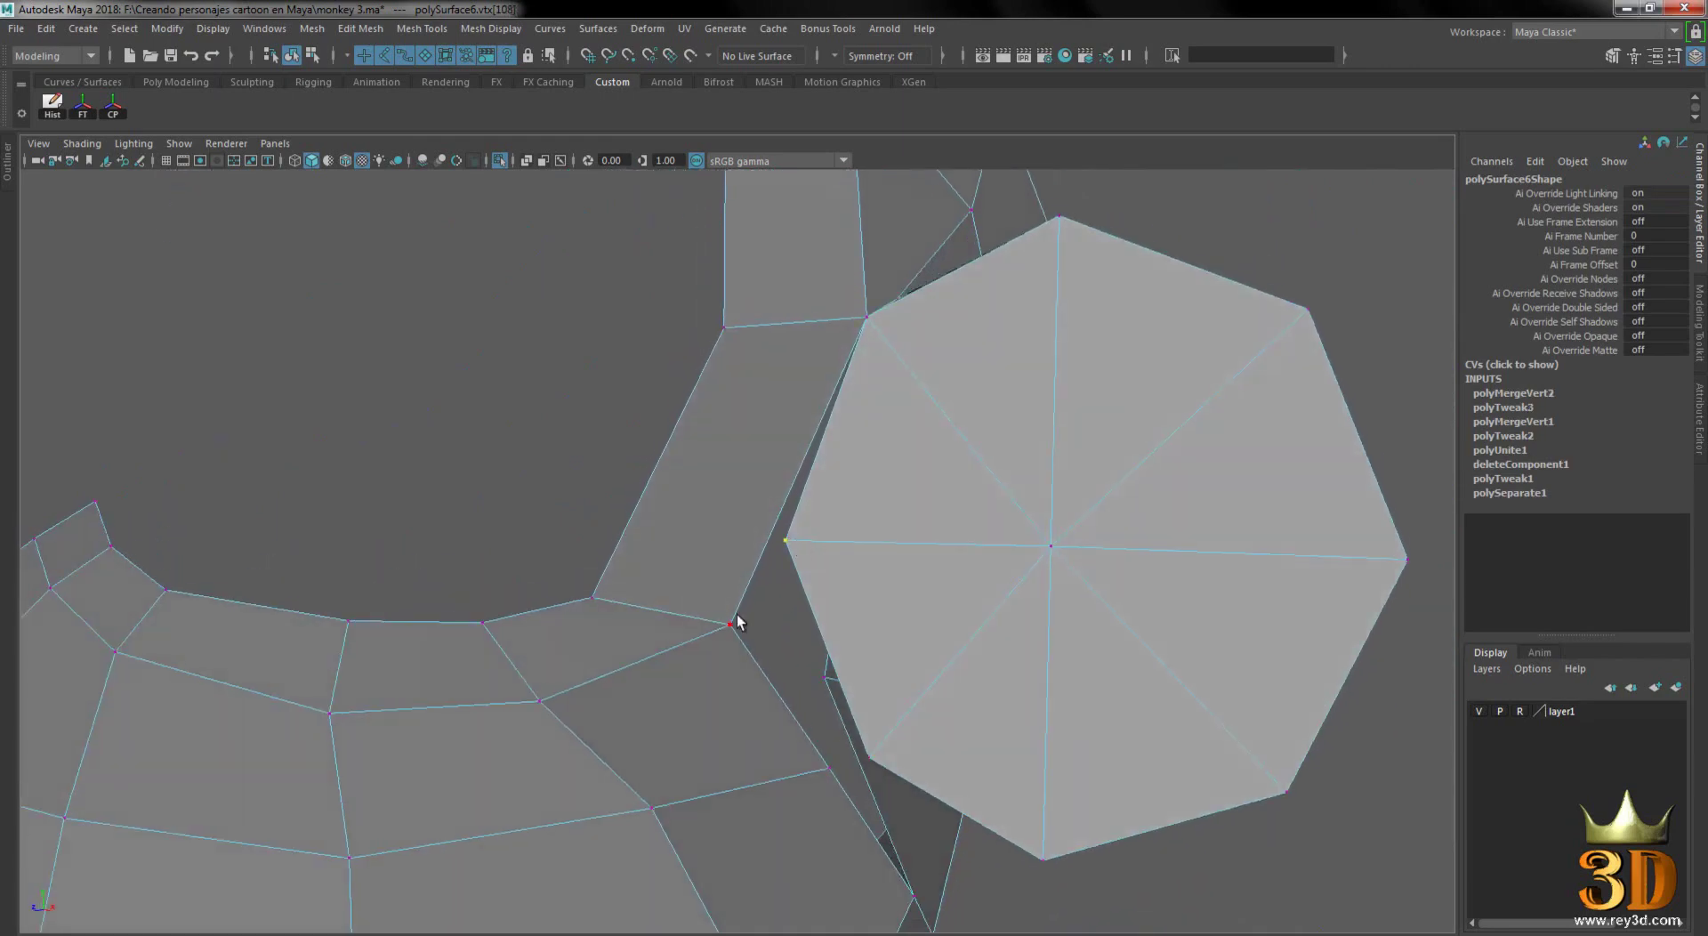
key("f")
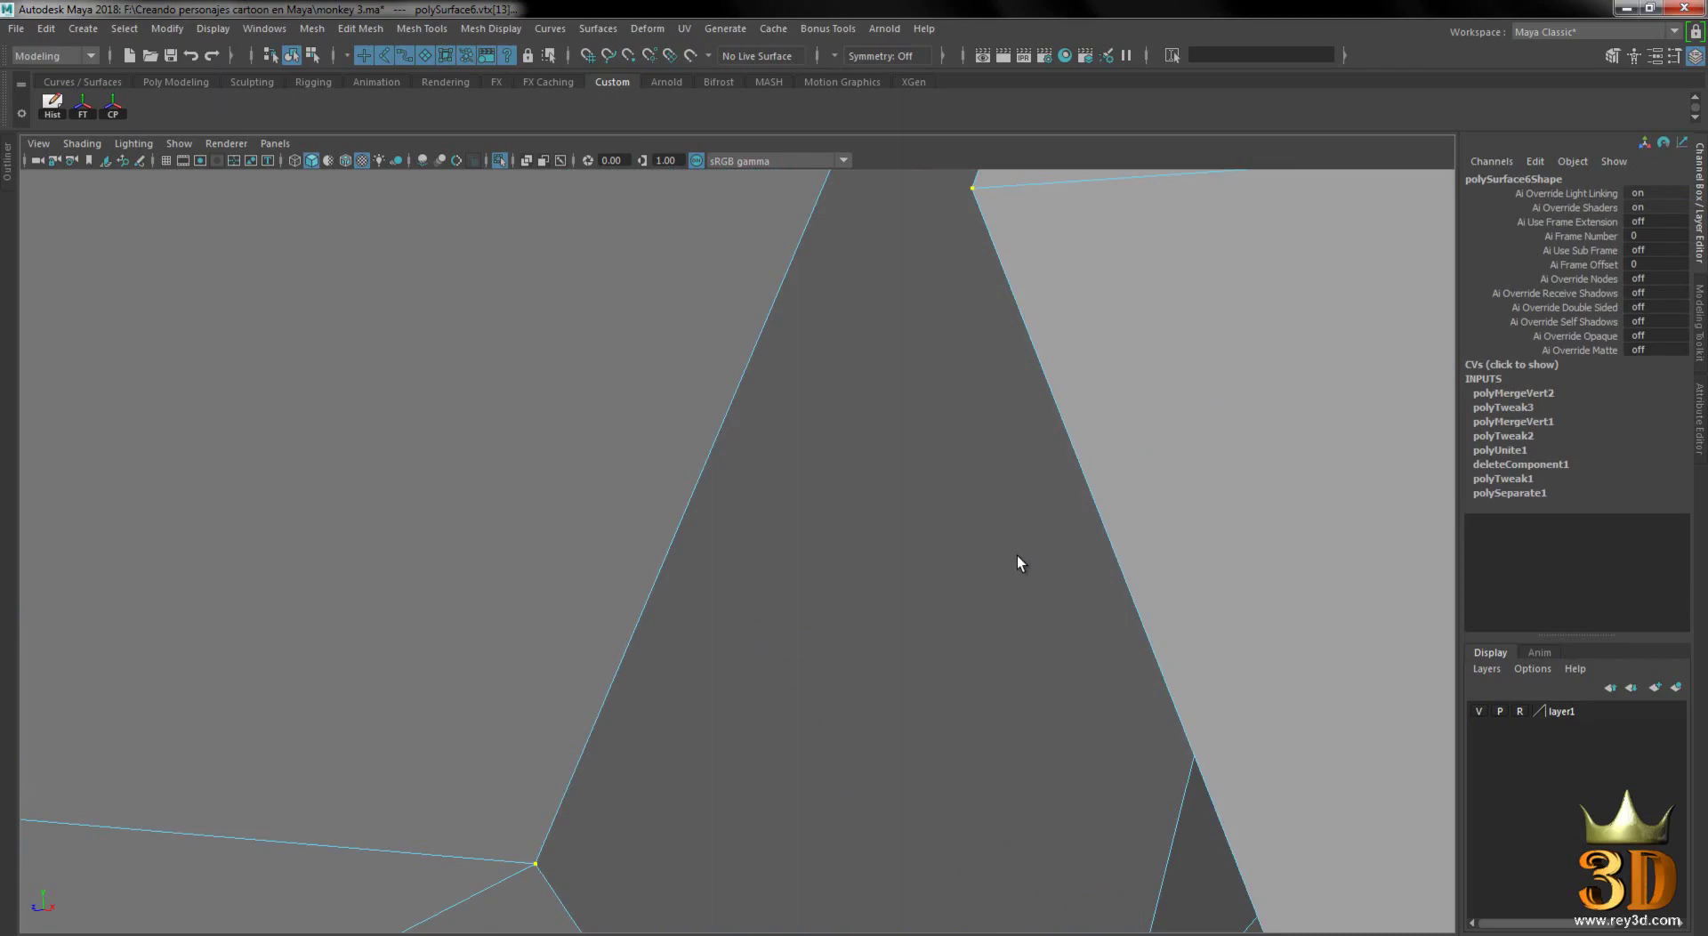
right_click_drag(1017, 555, 698, 515, "alt")
key("g")
- Weld the pair of vertices below the ear together
right_click_drag(888, 557, 690, 561, "alt")
left_click_drag(691, 560, 850, 477, "alt")
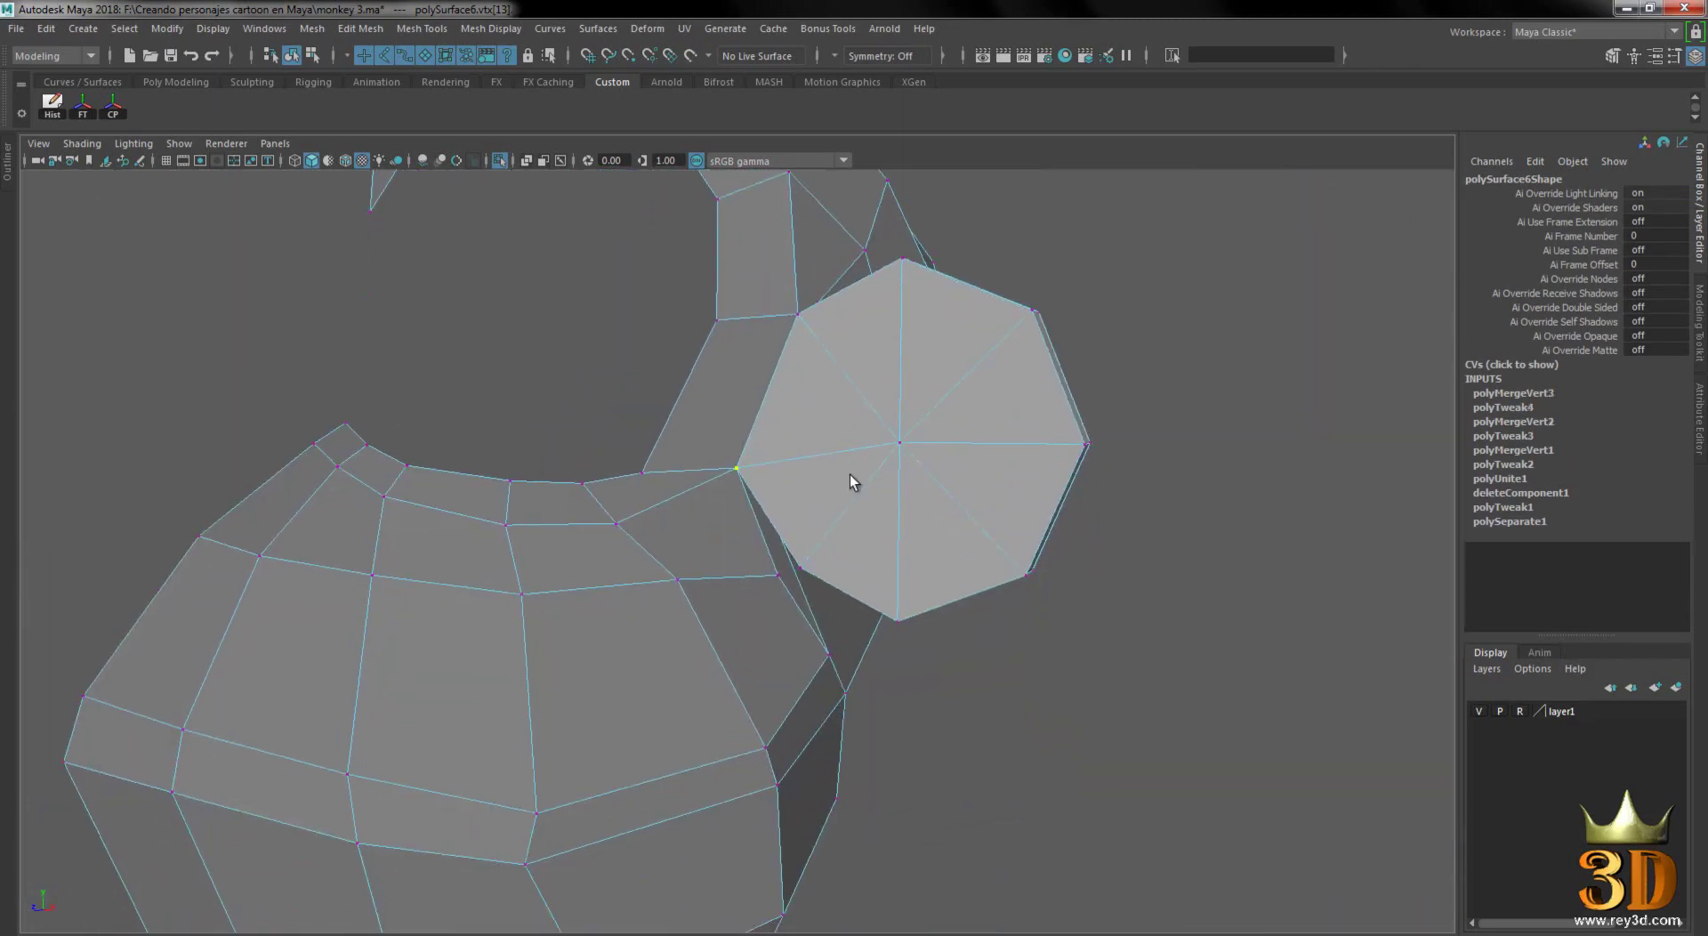
mouse_move(816, 454)
right_mouse_down("alt")
mouse_move(806, 602)
mouse_move(809, 557)
right_mouse_up("alt")
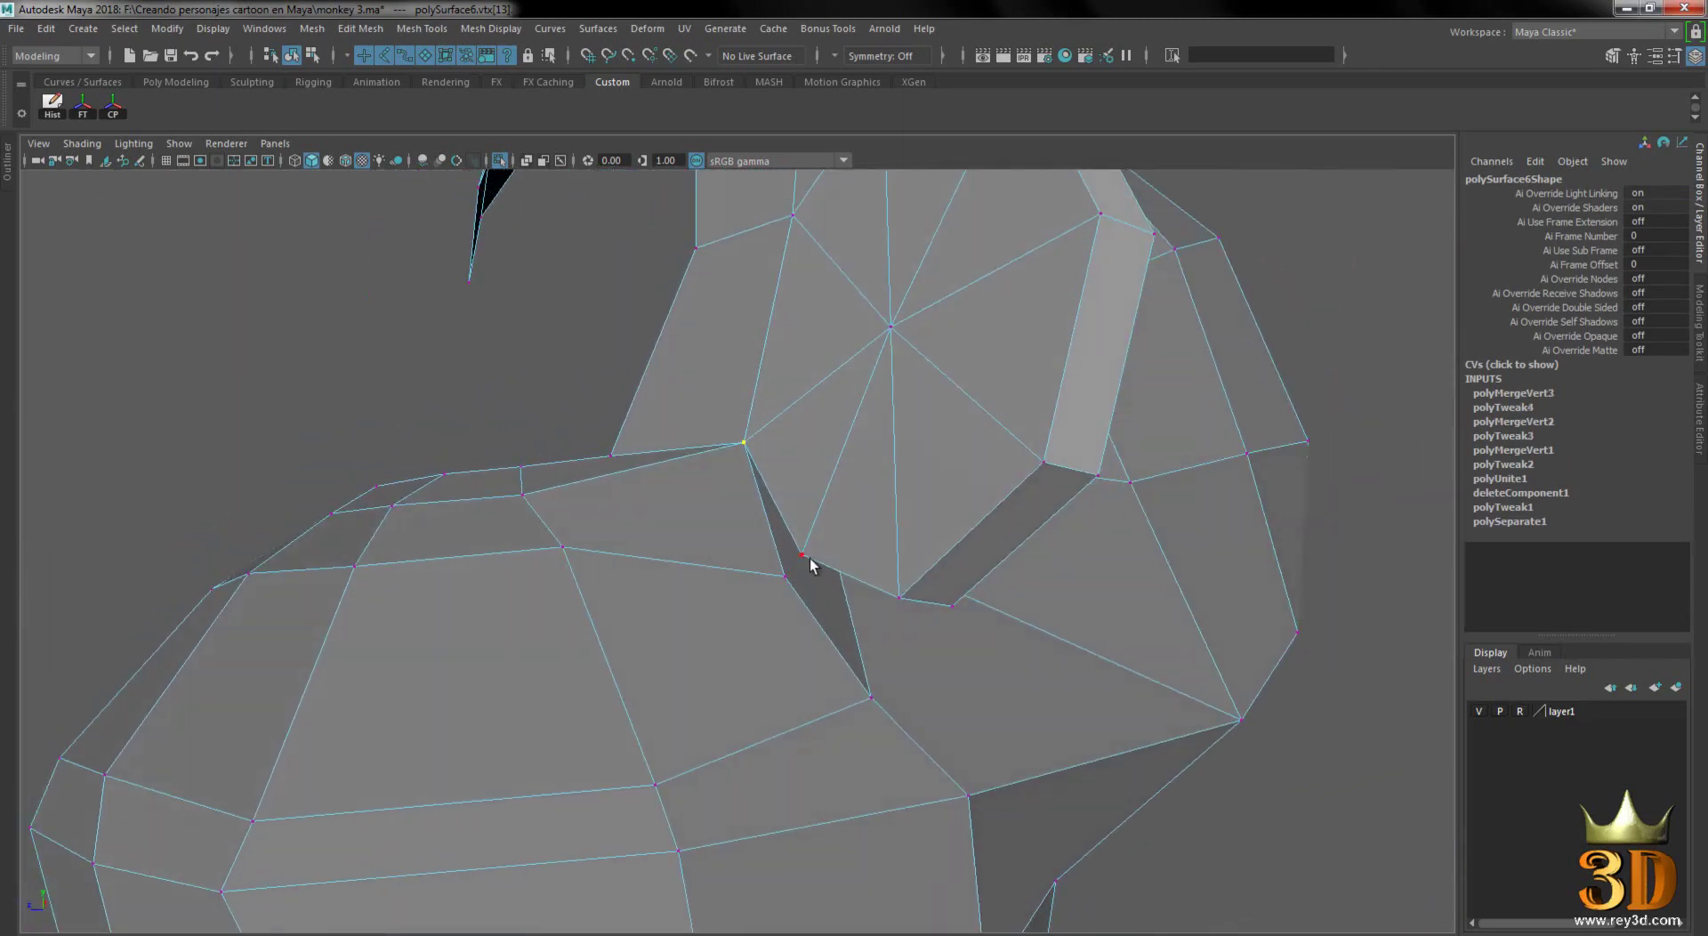
mouse_move(922, 553)
left_mouse_down("alt")
mouse_move(789, 509)
mouse_move(744, 543)
mouse_move(831, 436)
mouse_move(996, 432)
mouse_move(828, 560)
left_mouse_up("alt")
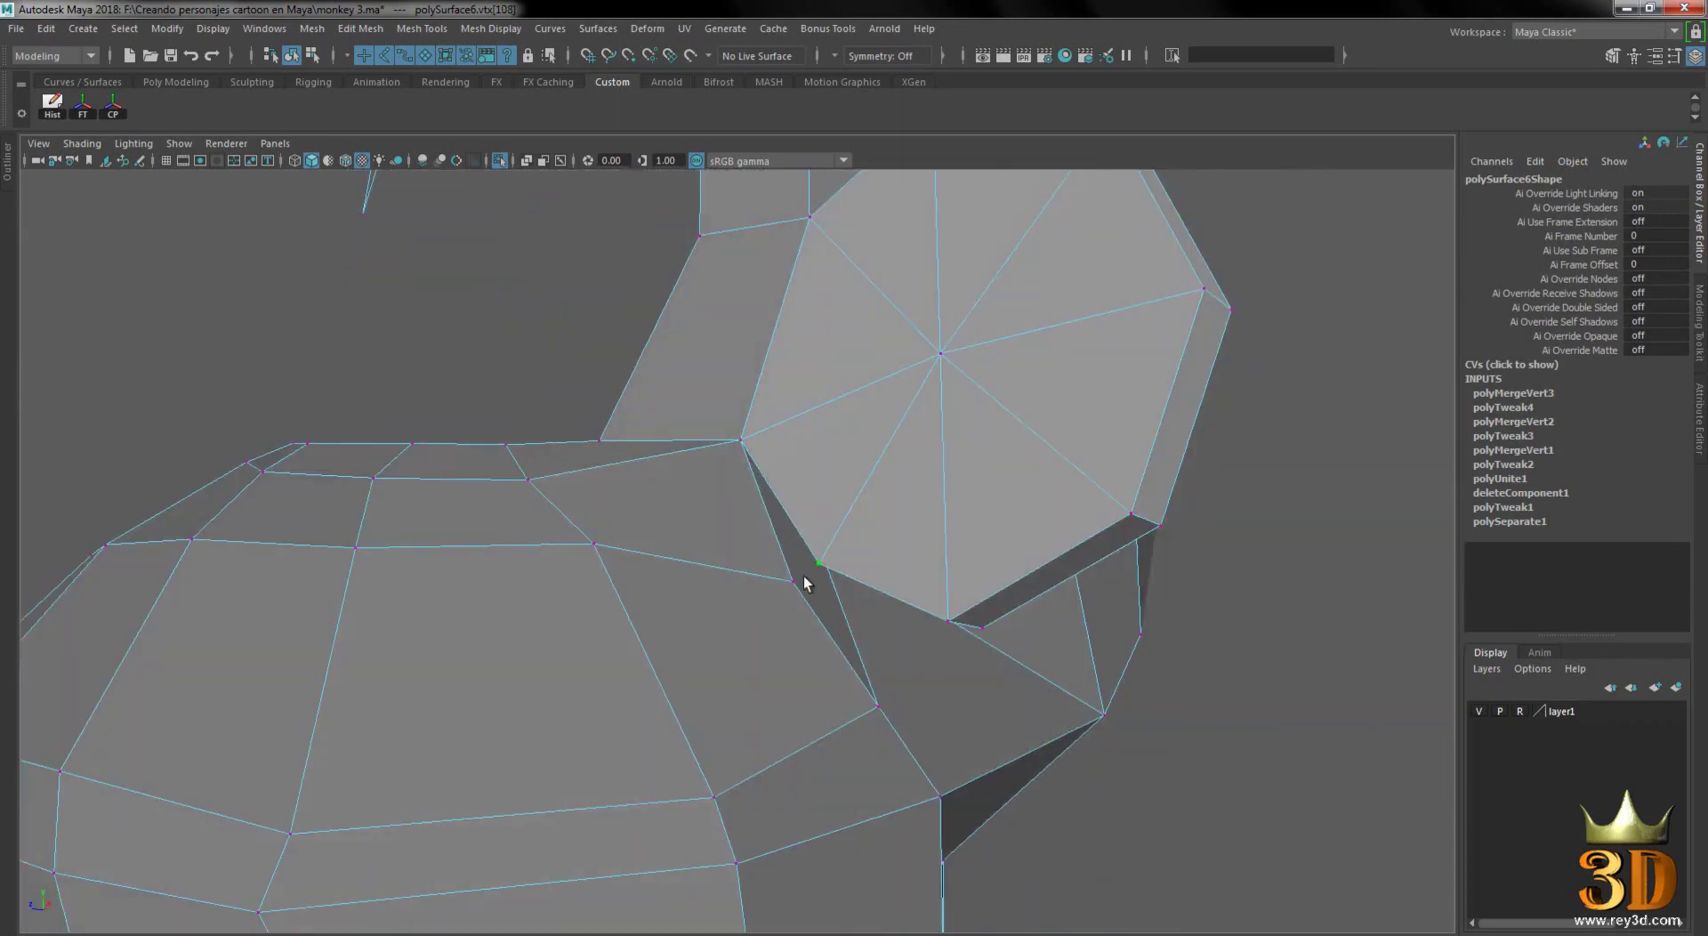
right_click_drag(865, 589, 904, 591, "shift")
mouse_move(904, 591)
left_mouse_down("alt")
mouse_move(970, 567)
mouse_move(835, 538)
mouse_move(872, 614)
mouse_move(794, 608)
mouse_move(763, 500)
mouse_move(850, 520)
left_mouse_up("alt")
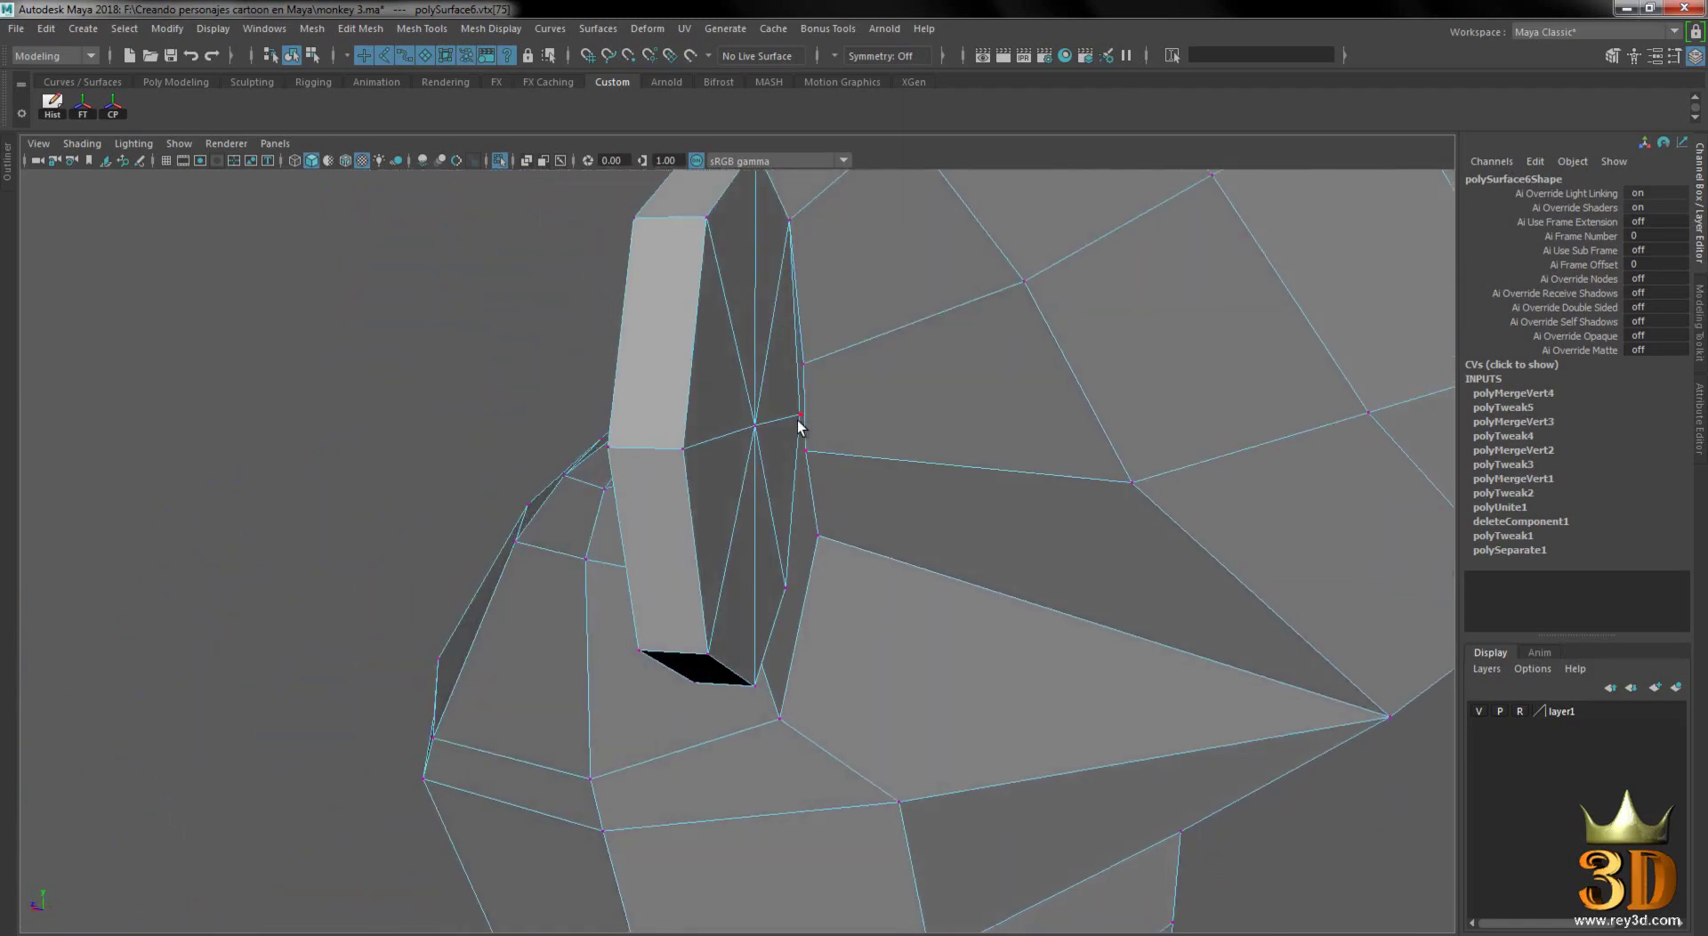
left_click(807, 448, "shift")
- Delete the stray vertex beside the ear with Delete Vertex
right_click_drag(828, 488, 948, 448, "shift")
mouse_move(948, 448)
left_mouse_down("alt")
mouse_move(894, 547)
mouse_move(774, 507)
mouse_move(827, 499)
mouse_move(806, 438)
left_mouse_up("alt")
right_click_drag(804, 434, 868, 478, "alt")
left_click(791, 406)
mouse_move(792, 406)
left_mouse_down("alt")
mouse_move(949, 473)
mouse_move(1044, 410)
left_mouse_up("alt")
right_click(1046, 409, "shift")
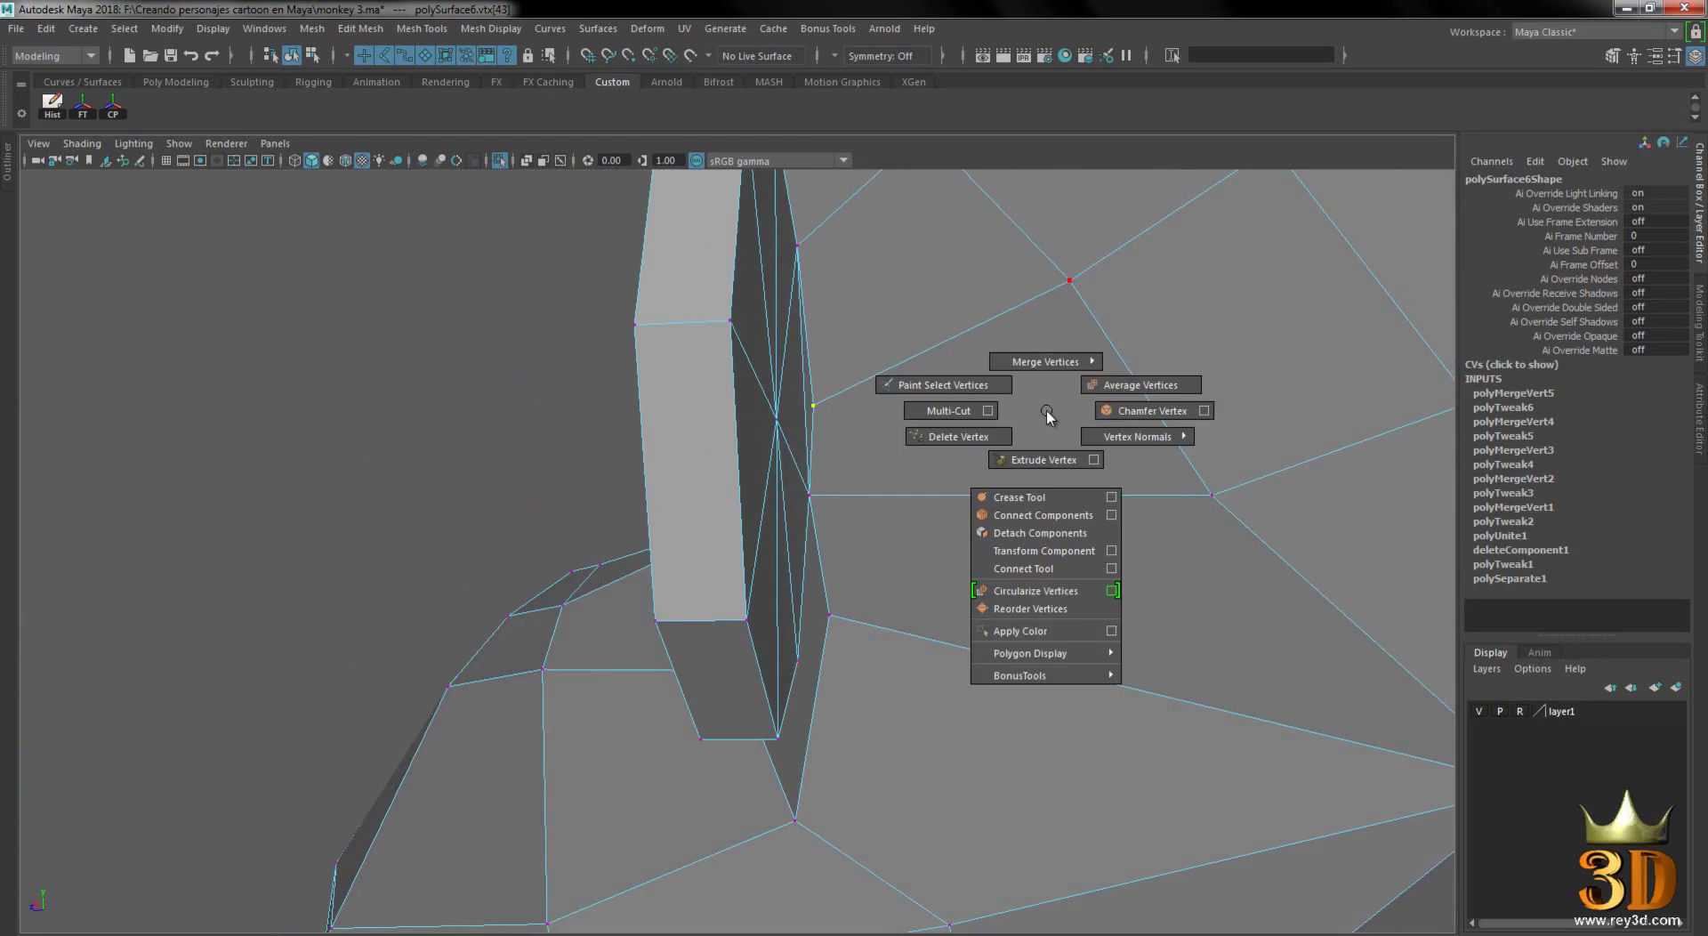
left_click(980, 434)
- Zoom in on the ear-to-head junction and try selecting a vertex there
left_click_drag(986, 480, 868, 436, "alt")
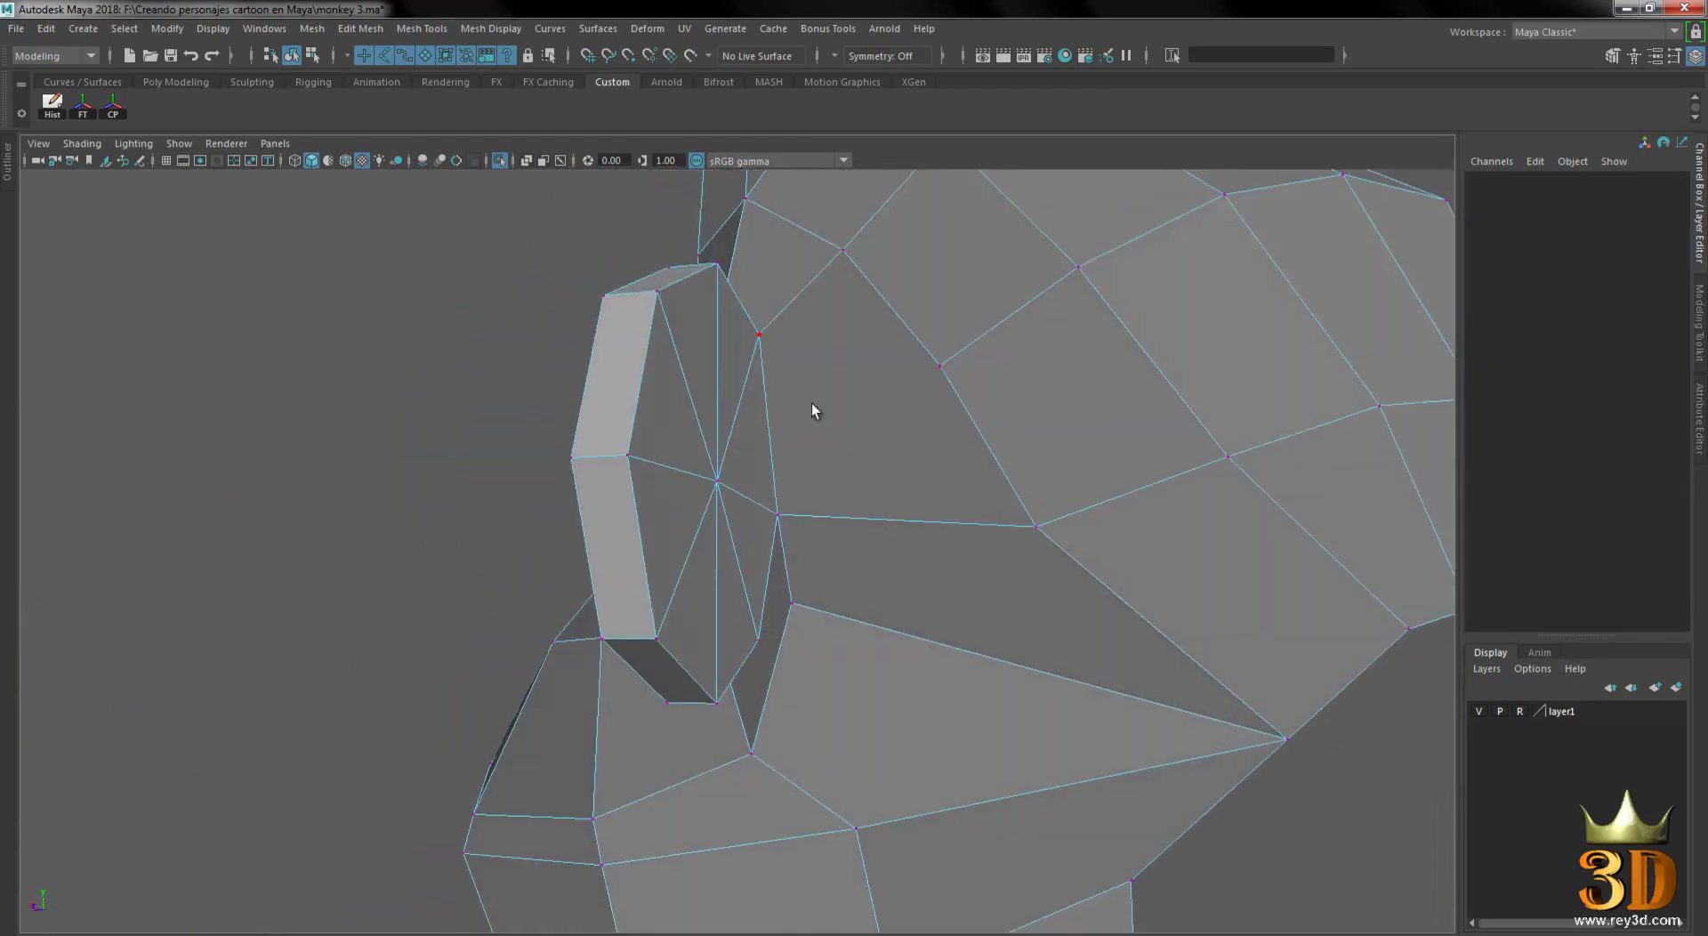
middle_click_drag(890, 519, 813, 431, "alt")
scroll(896, 497, "up", 3)
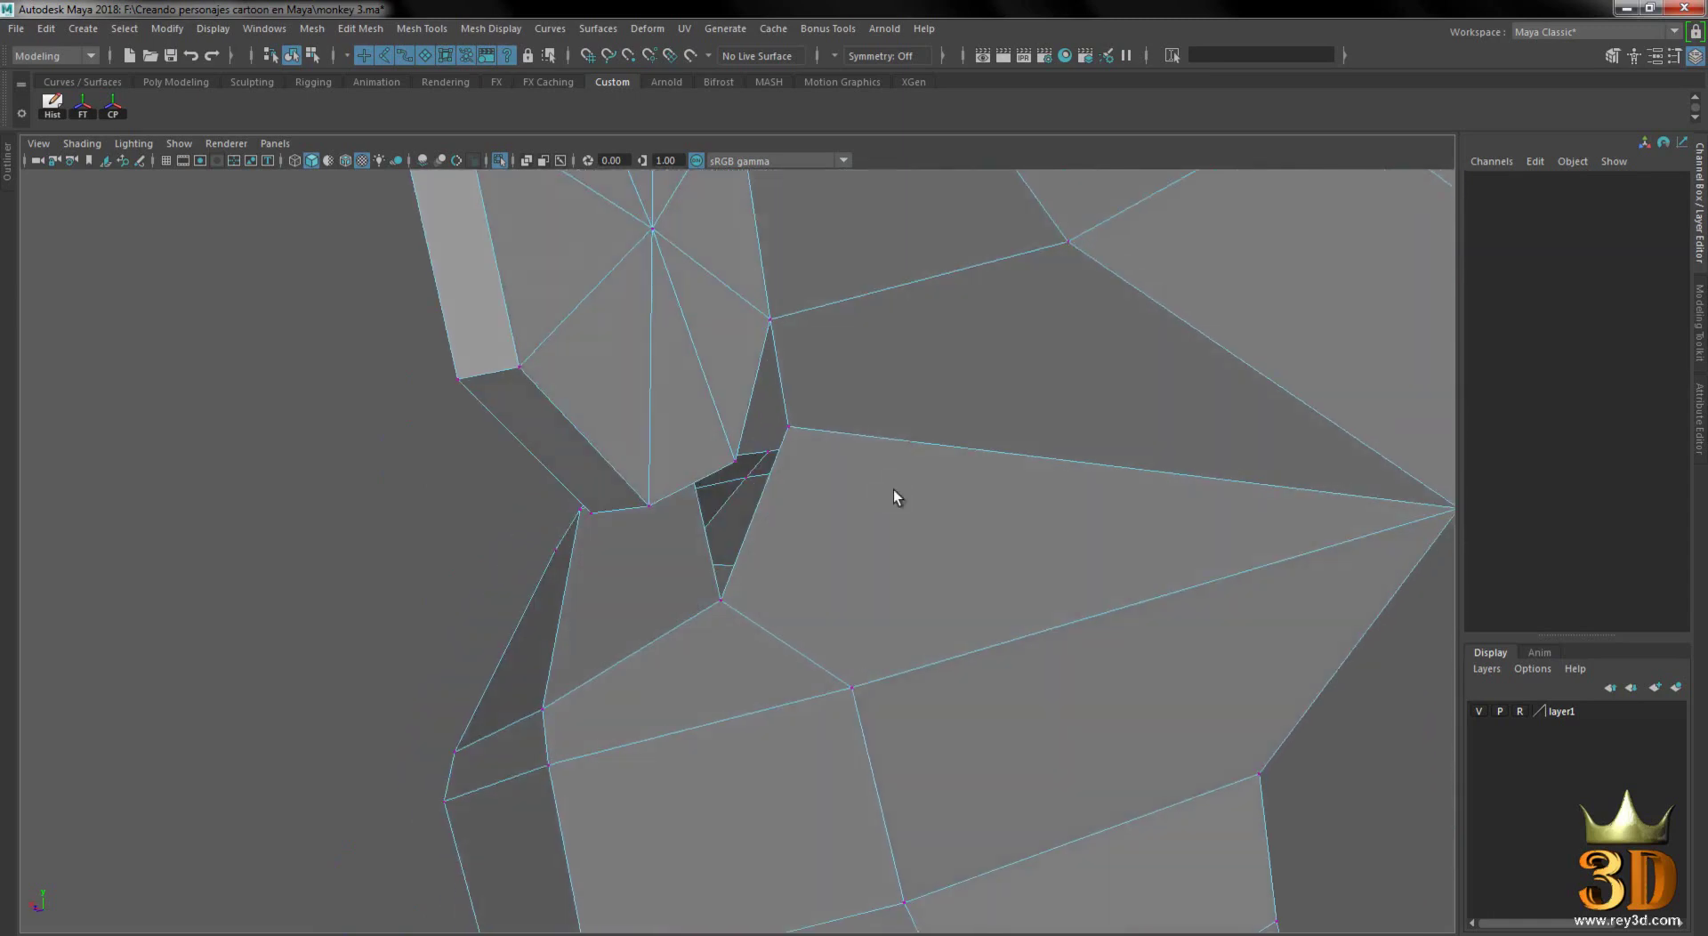
left_click(805, 412)
mouse_move(805, 413)
left_mouse_down("alt")
mouse_move(760, 434)
mouse_move(1071, 453)
mouse_move(825, 436)
left_mouse_up("alt")
left_click(774, 458)
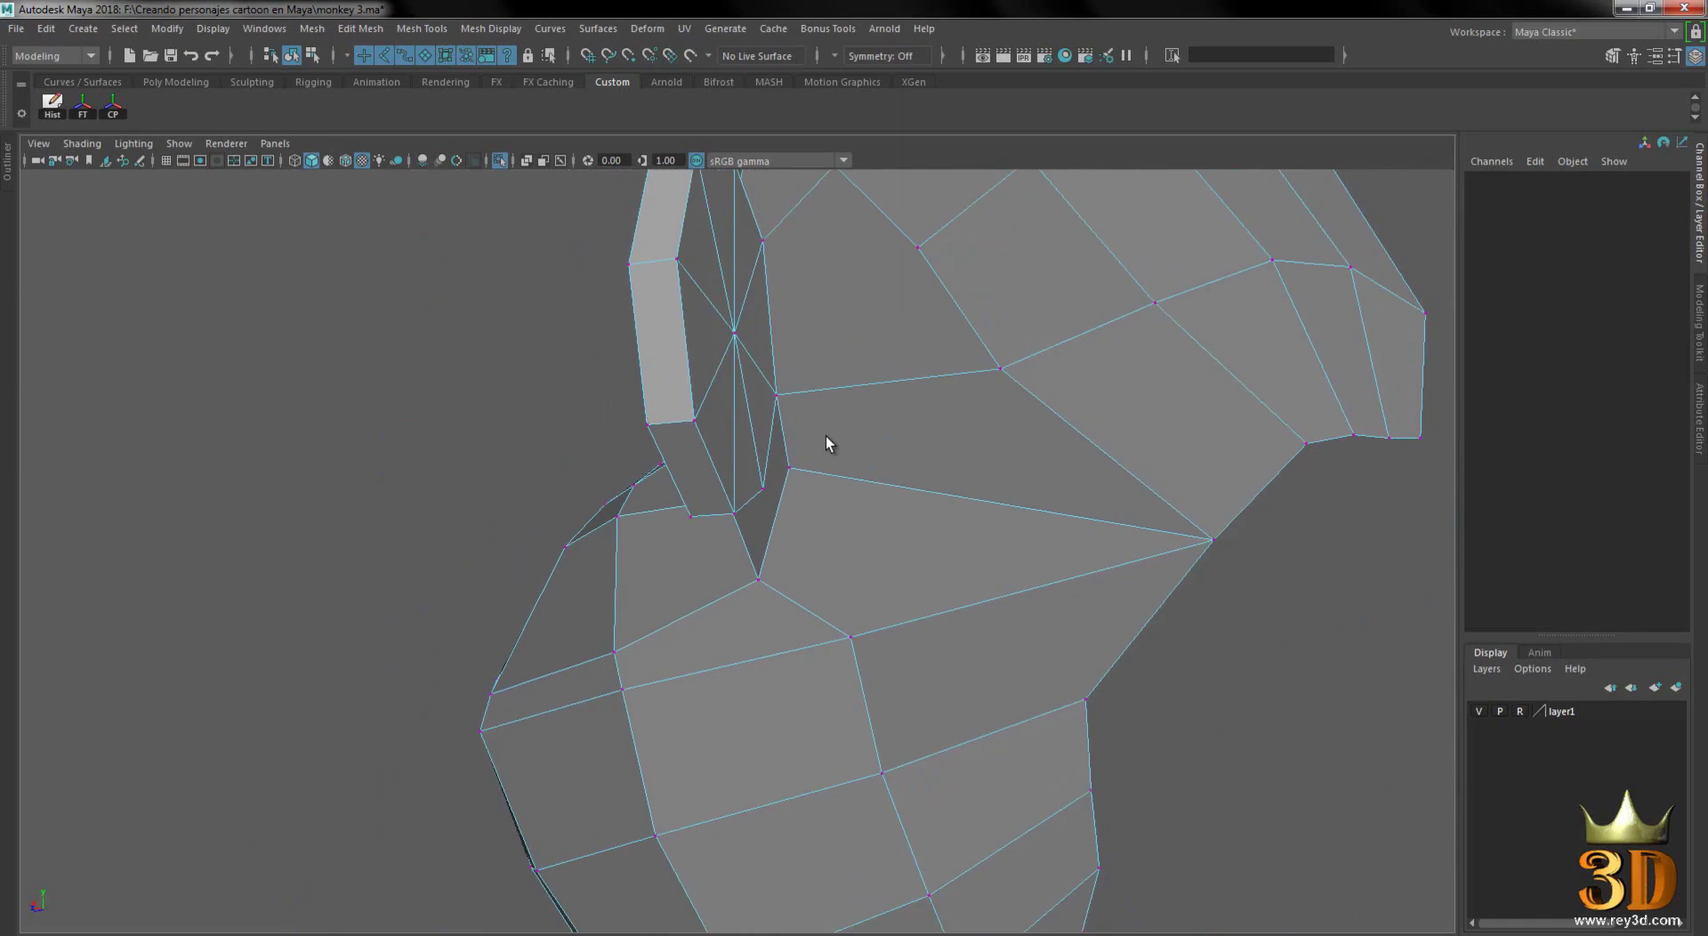
- Merge the remaining junction vertices and zoom out to view the whole head
mouse_move(826, 436)
left_mouse_down("alt")
mouse_move(869, 443)
mouse_move(919, 489)
mouse_move(835, 443)
mouse_move(906, 514)
left_mouse_up("alt")
mouse_move(833, 464)
left_mouse_down("alt")
mouse_move(839, 446)
mouse_move(839, 462)
mouse_move(770, 478)
mouse_move(860, 474)
mouse_move(800, 507)
mouse_move(786, 480)
mouse_move(857, 469)
mouse_move(783, 511)
mouse_move(876, 513)
left_mouse_up("alt")
left_click(773, 509)
left_click(920, 523)
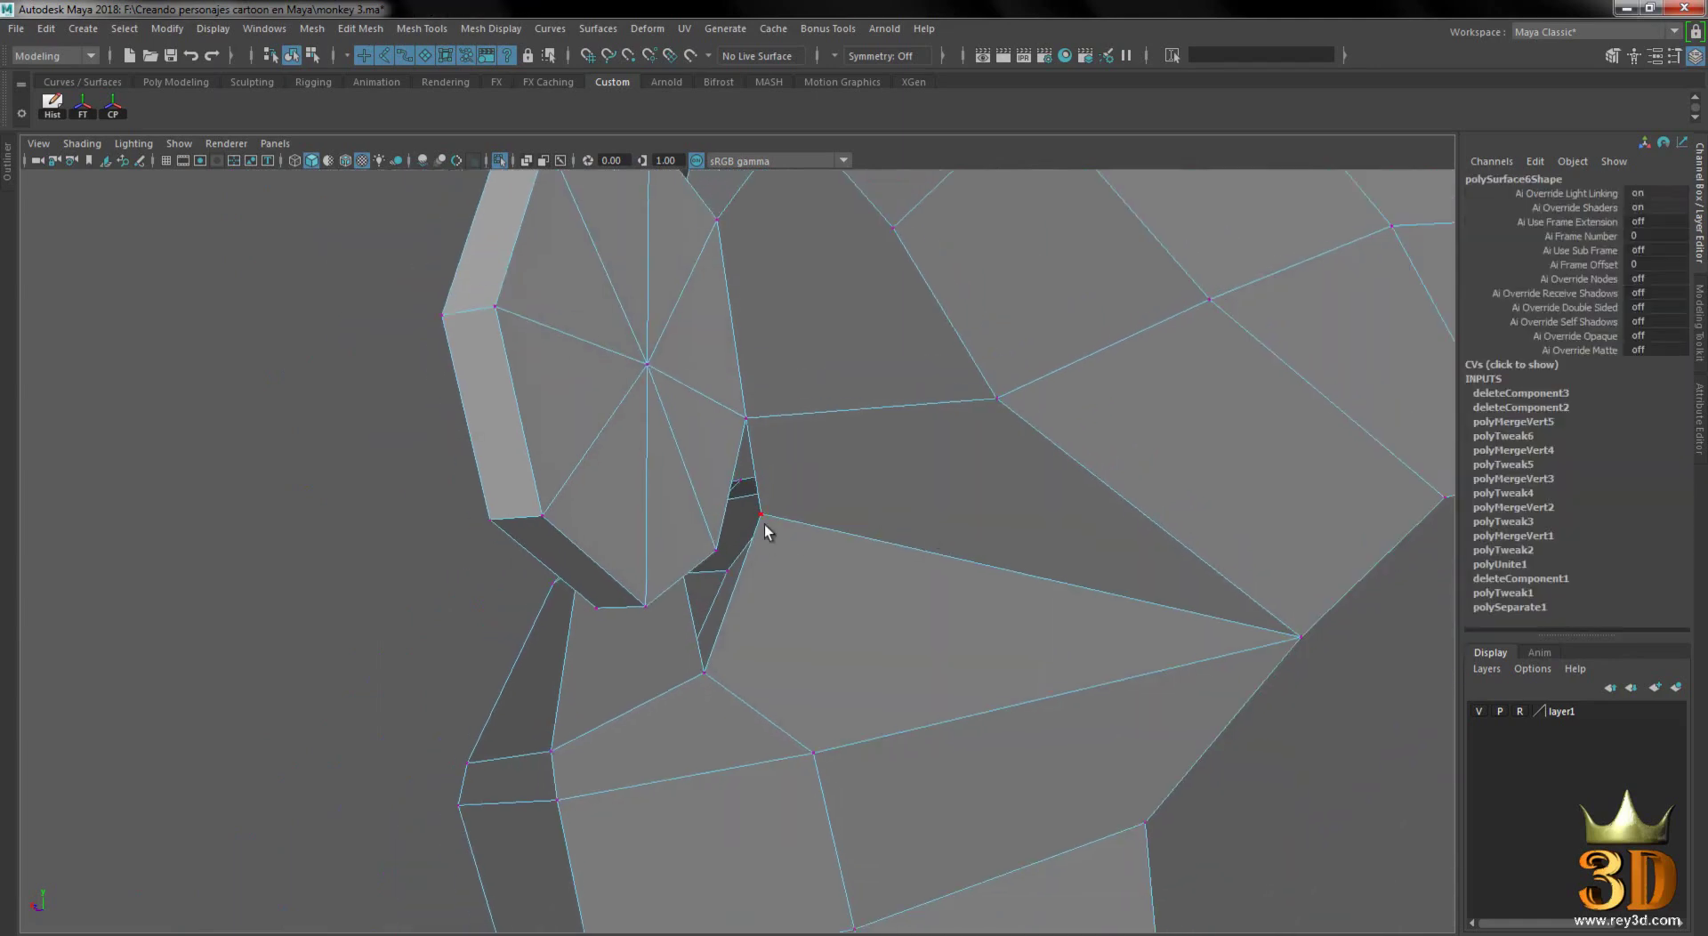
right_click_drag(889, 502, 900, 405, "shift")
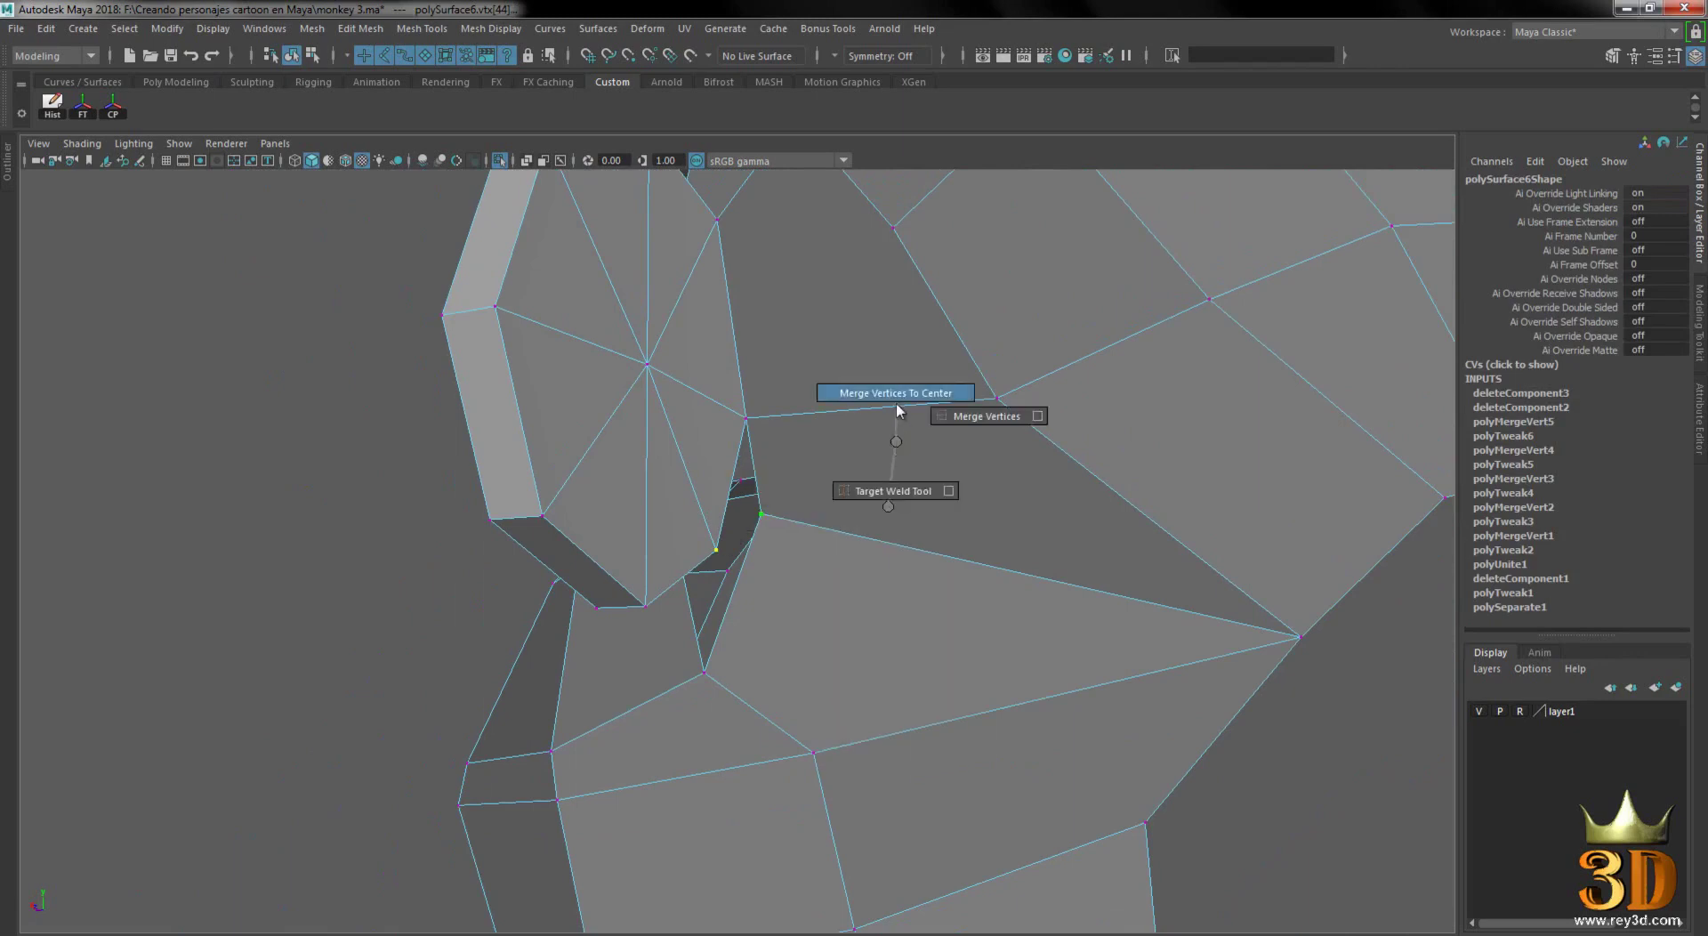
mouse_move(755, 558)
left_mouse_down("alt")
mouse_move(833, 462)
mouse_move(836, 476)
mouse_move(892, 458)
mouse_move(783, 500)
mouse_move(809, 468)
mouse_move(1059, 553)
mouse_move(923, 537)
mouse_move(968, 480)
mouse_move(949, 484)
mouse_move(896, 297)
left_mouse_up("alt")
key("space")
right_click_drag(896, 297, 789, 385, "alt")
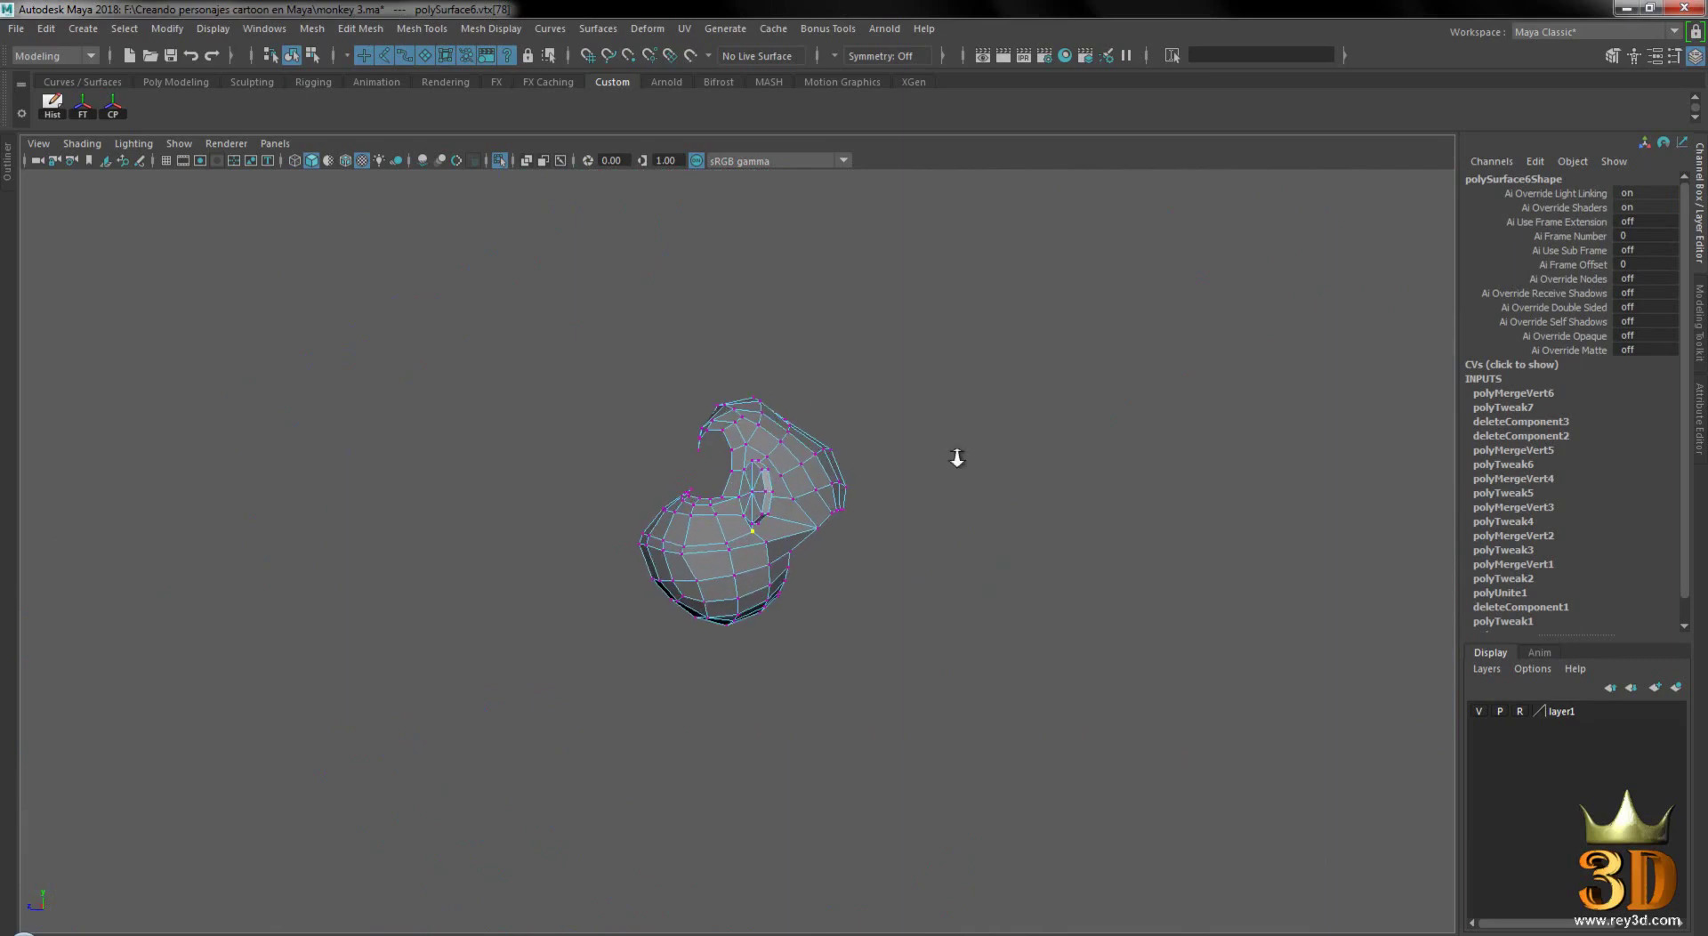
left_click(181, 146)
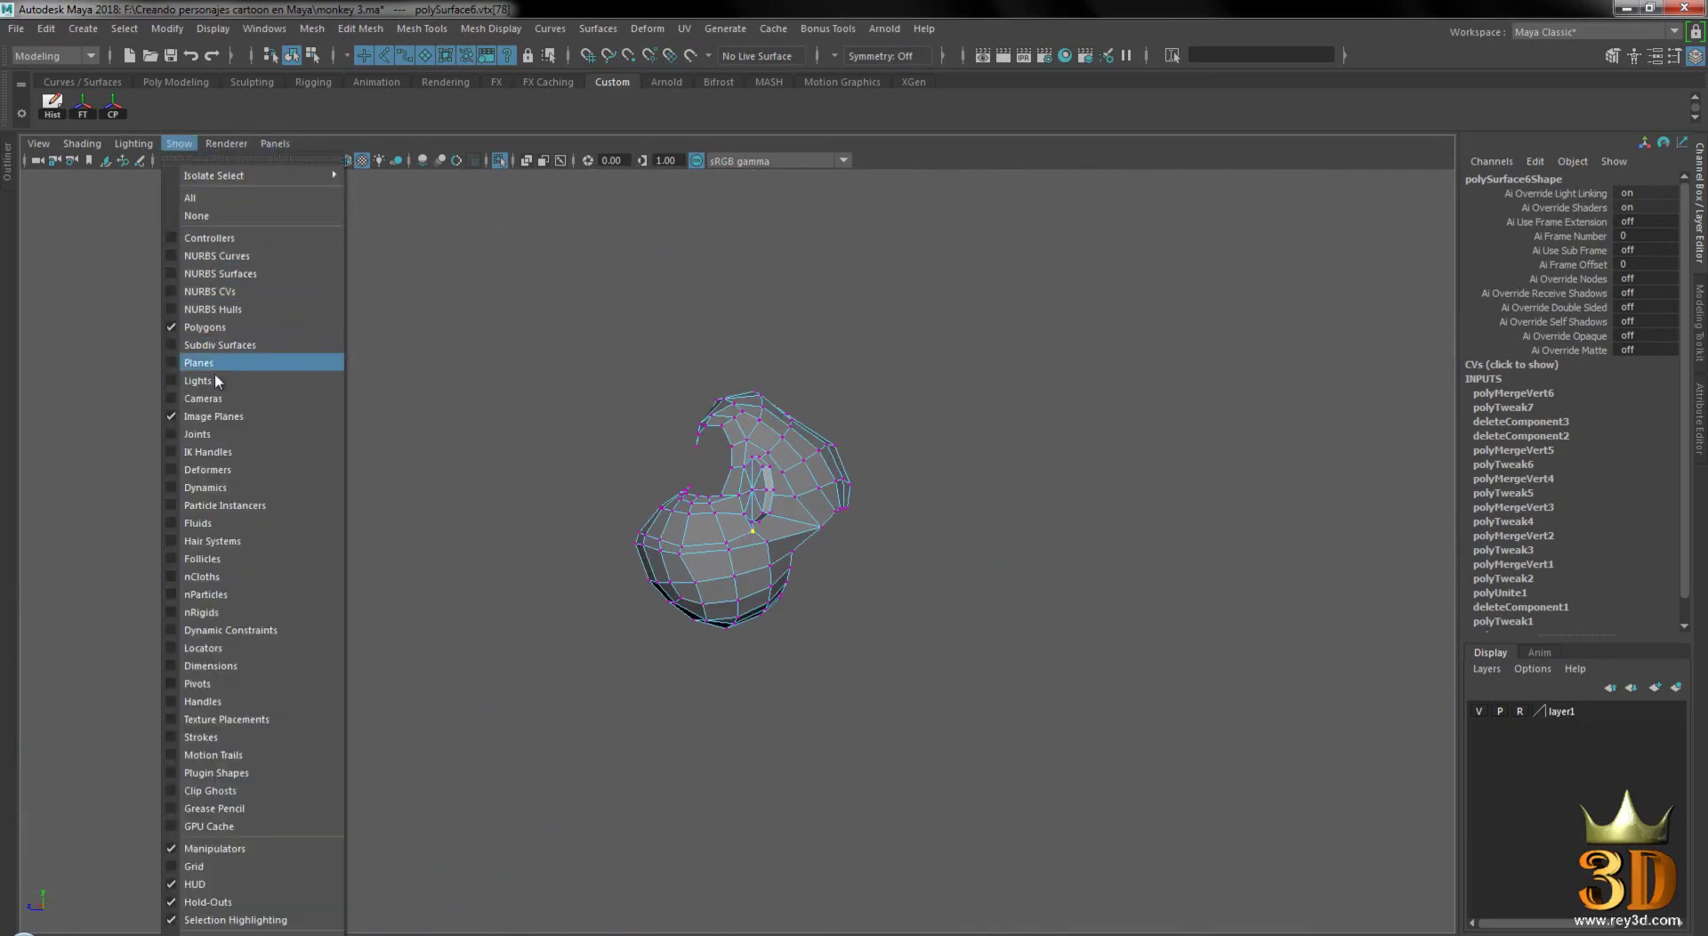
left_click(227, 418)
right_click_drag(652, 370, 1400, 693, "alt")
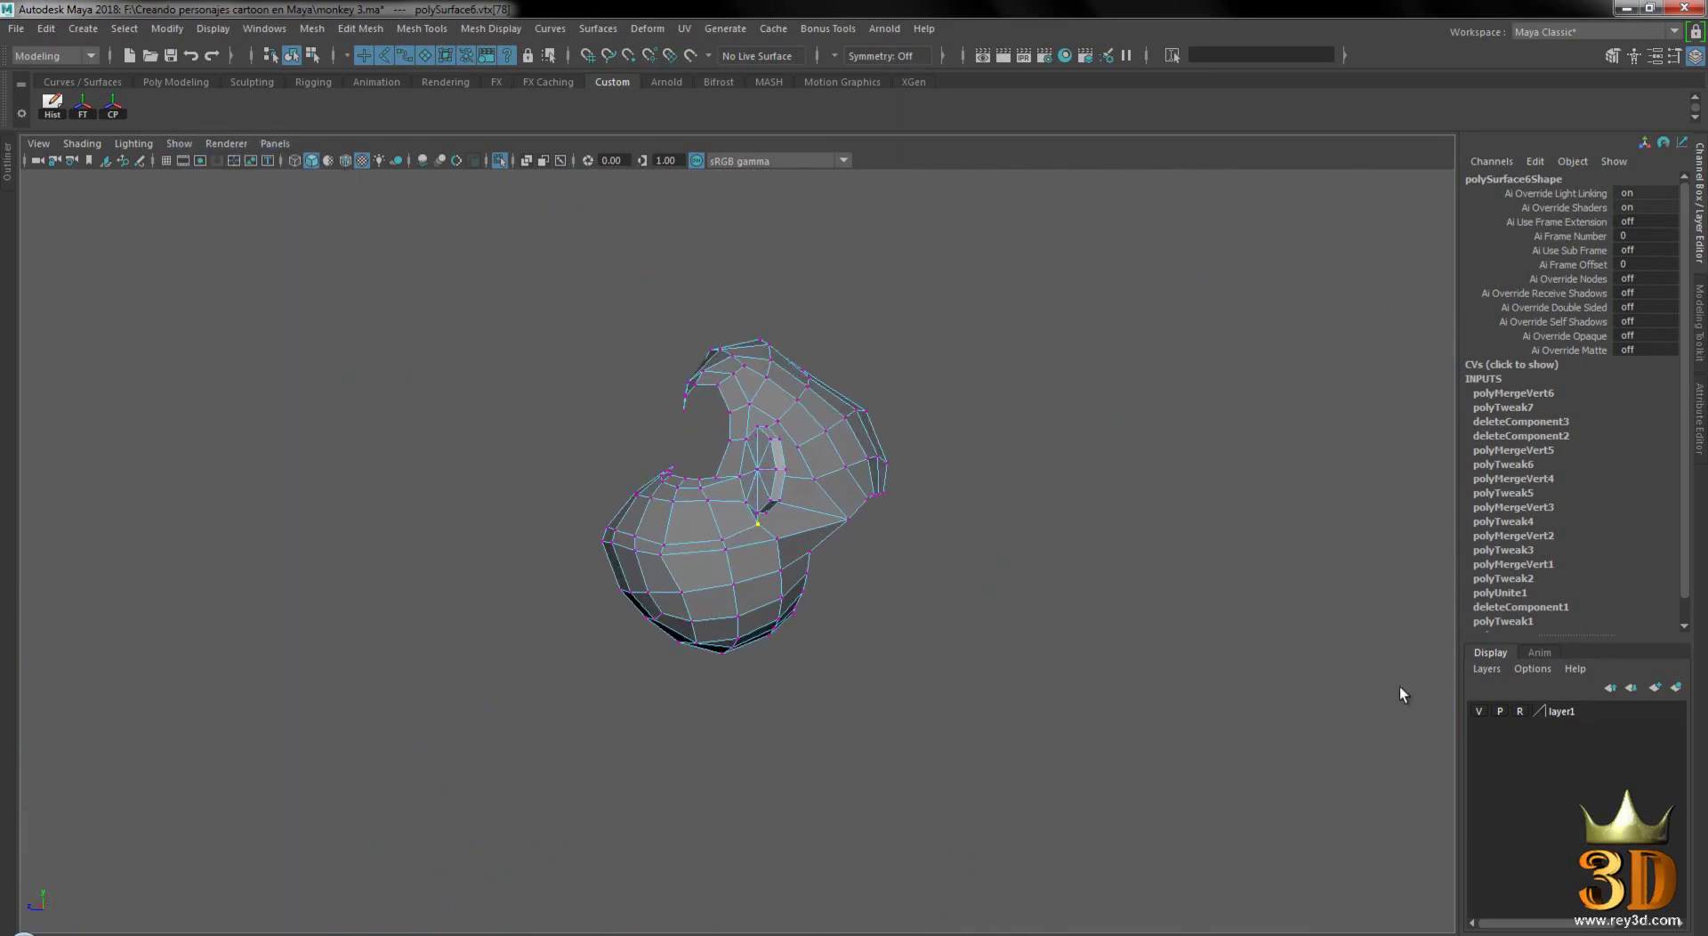
left_click(1477, 712)
key("space")
key("f")
left_click_drag(1090, 556, 1211, 521, "alt")
right_click_drag(1212, 522, 213, 433, "alt")
right_click_drag(650, 518, 711, 533, "alt")
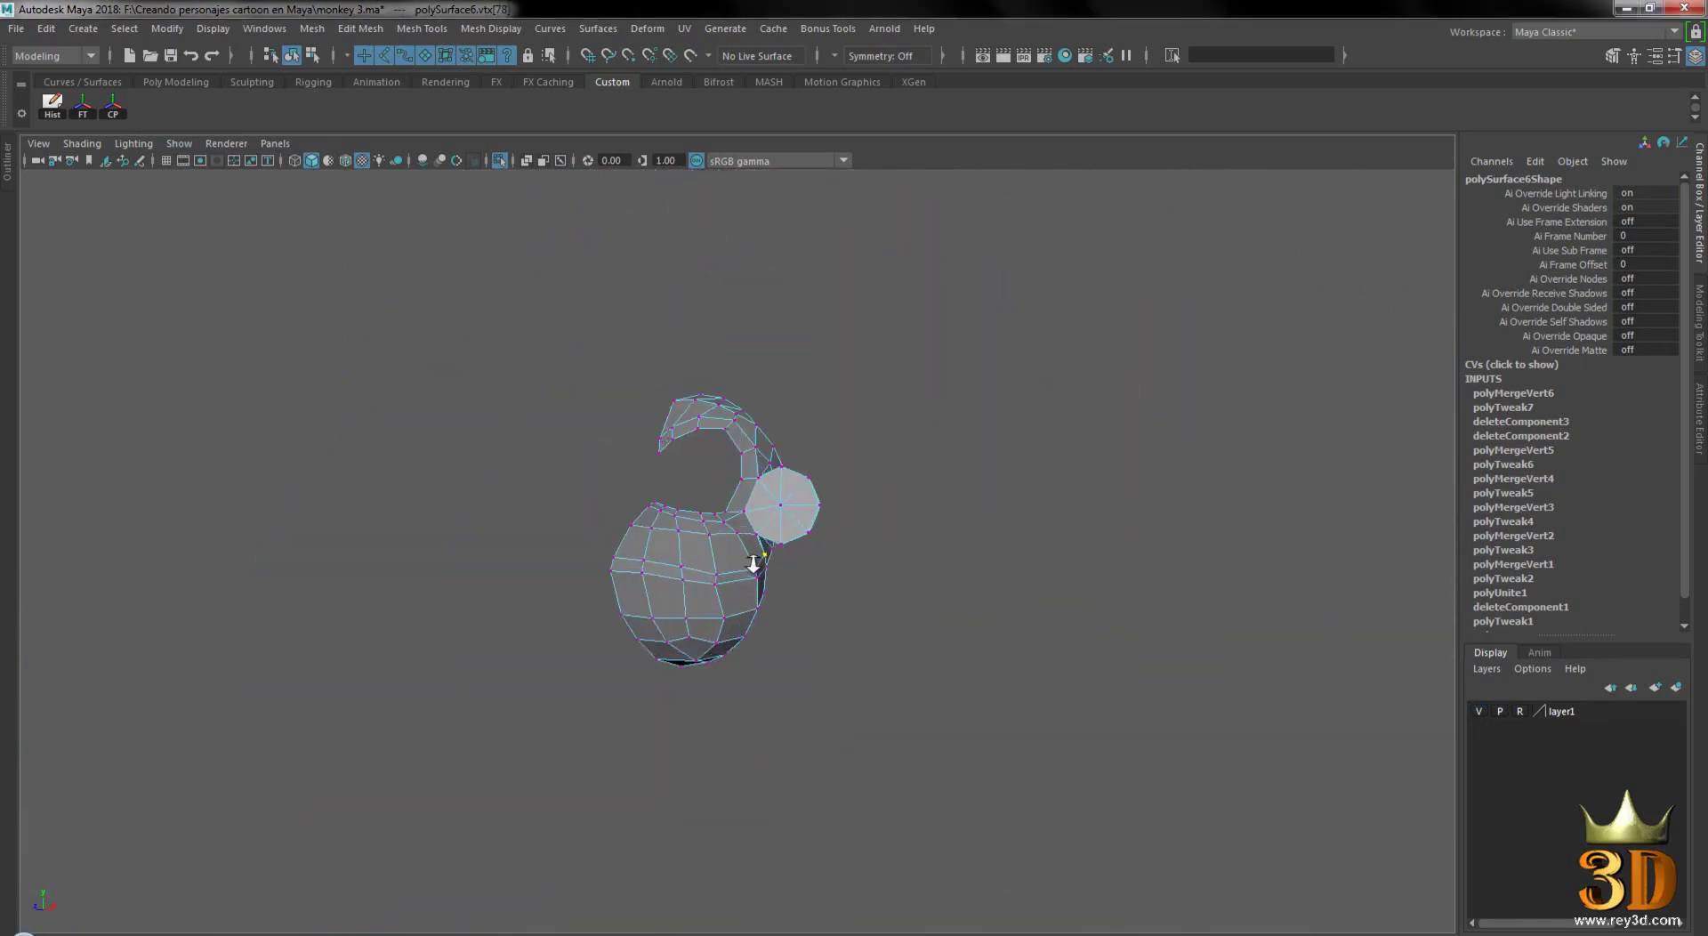
left_click_drag(711, 534, 795, 546, "alt")
key("space")
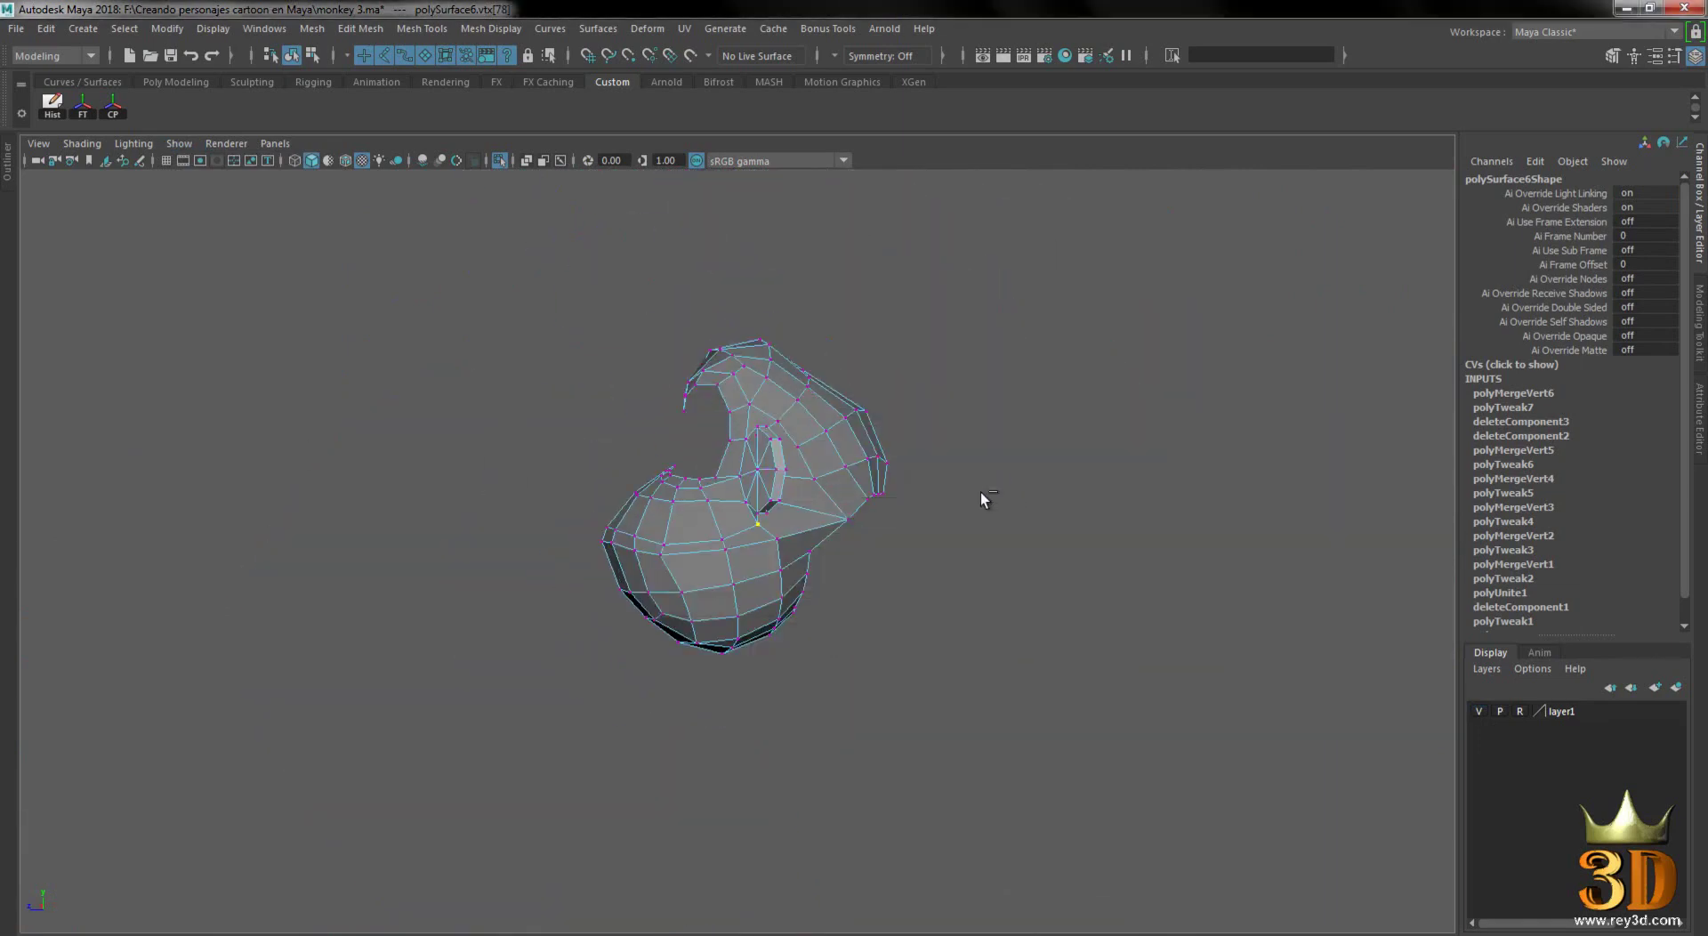
key("ctrl+1")
mouse_move(580, 487)
right_mouse_down("alt")
mouse_move(762, 497)
mouse_move(1022, 602)
right_mouse_up("alt")
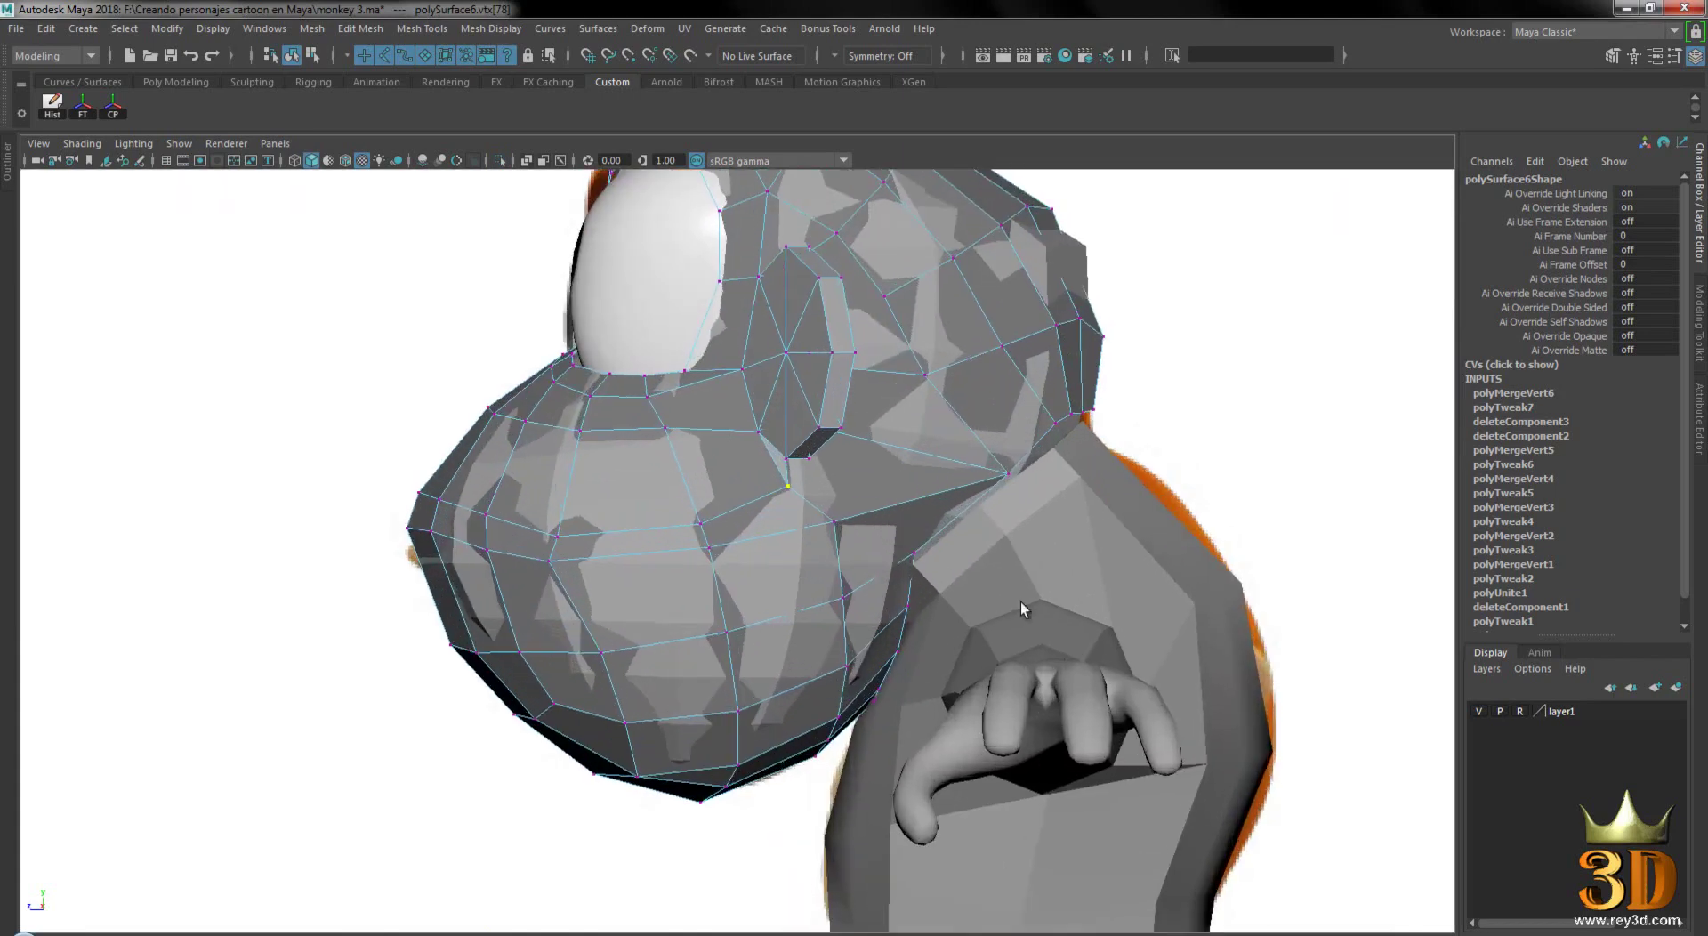
key("4")
right_click_drag(675, 493, 772, 555, "alt")
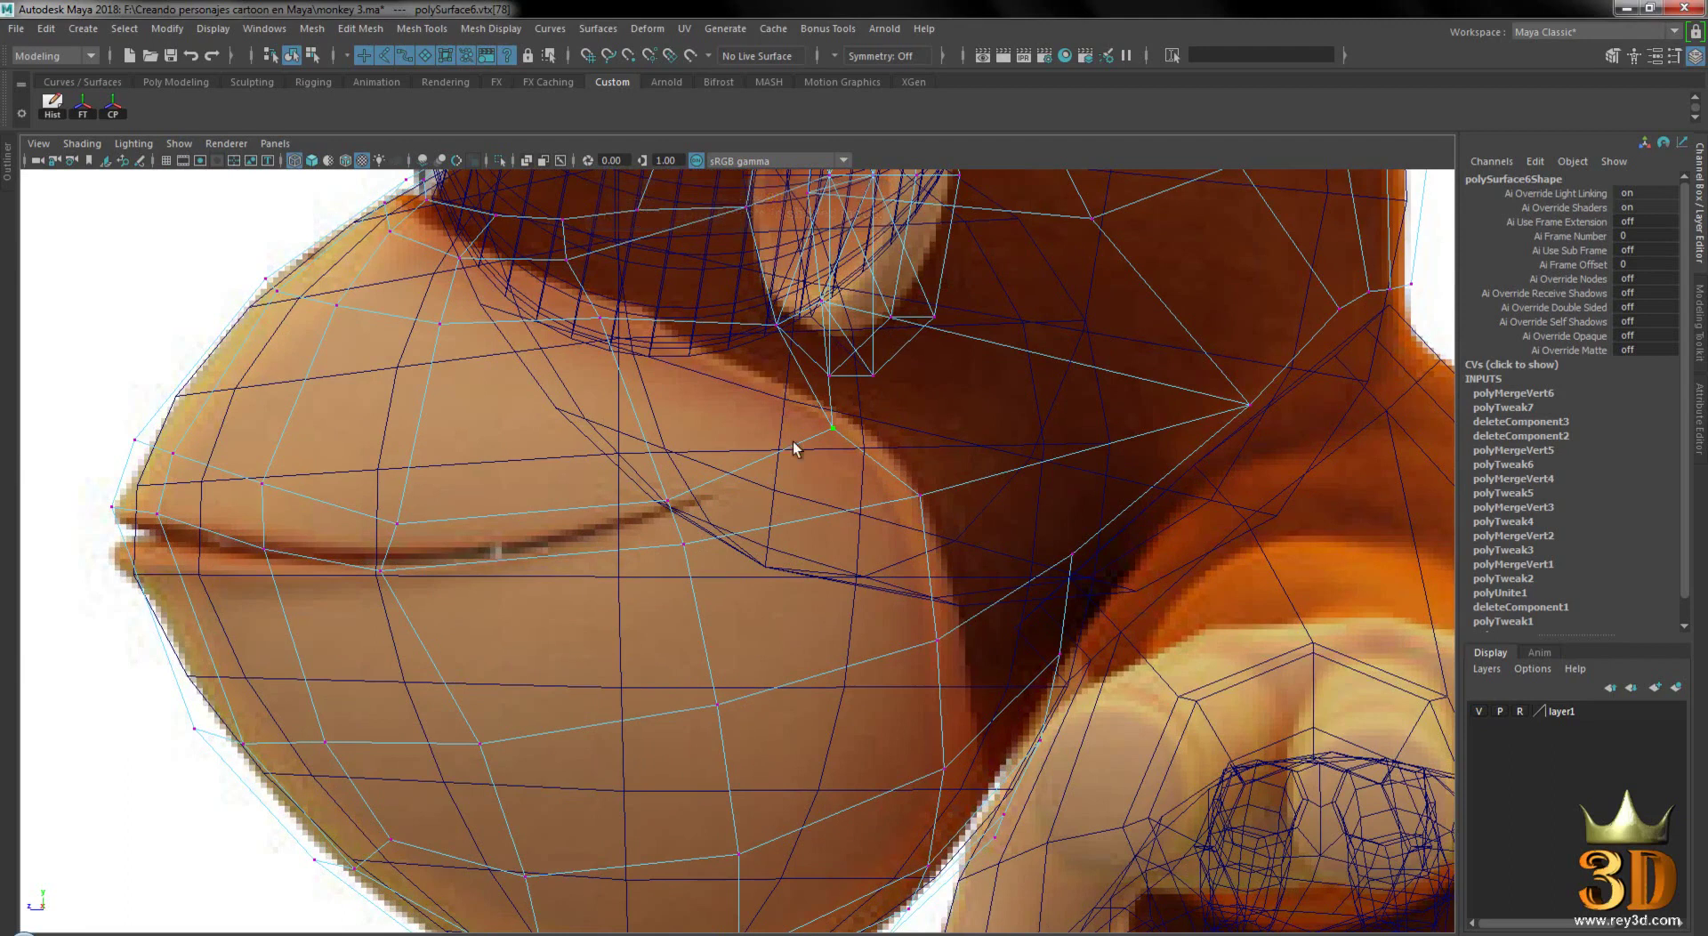
key("6")
key("space")
scroll(992, 458, "down", 5)
left_click_drag(992, 458, 791, 301, "alt")
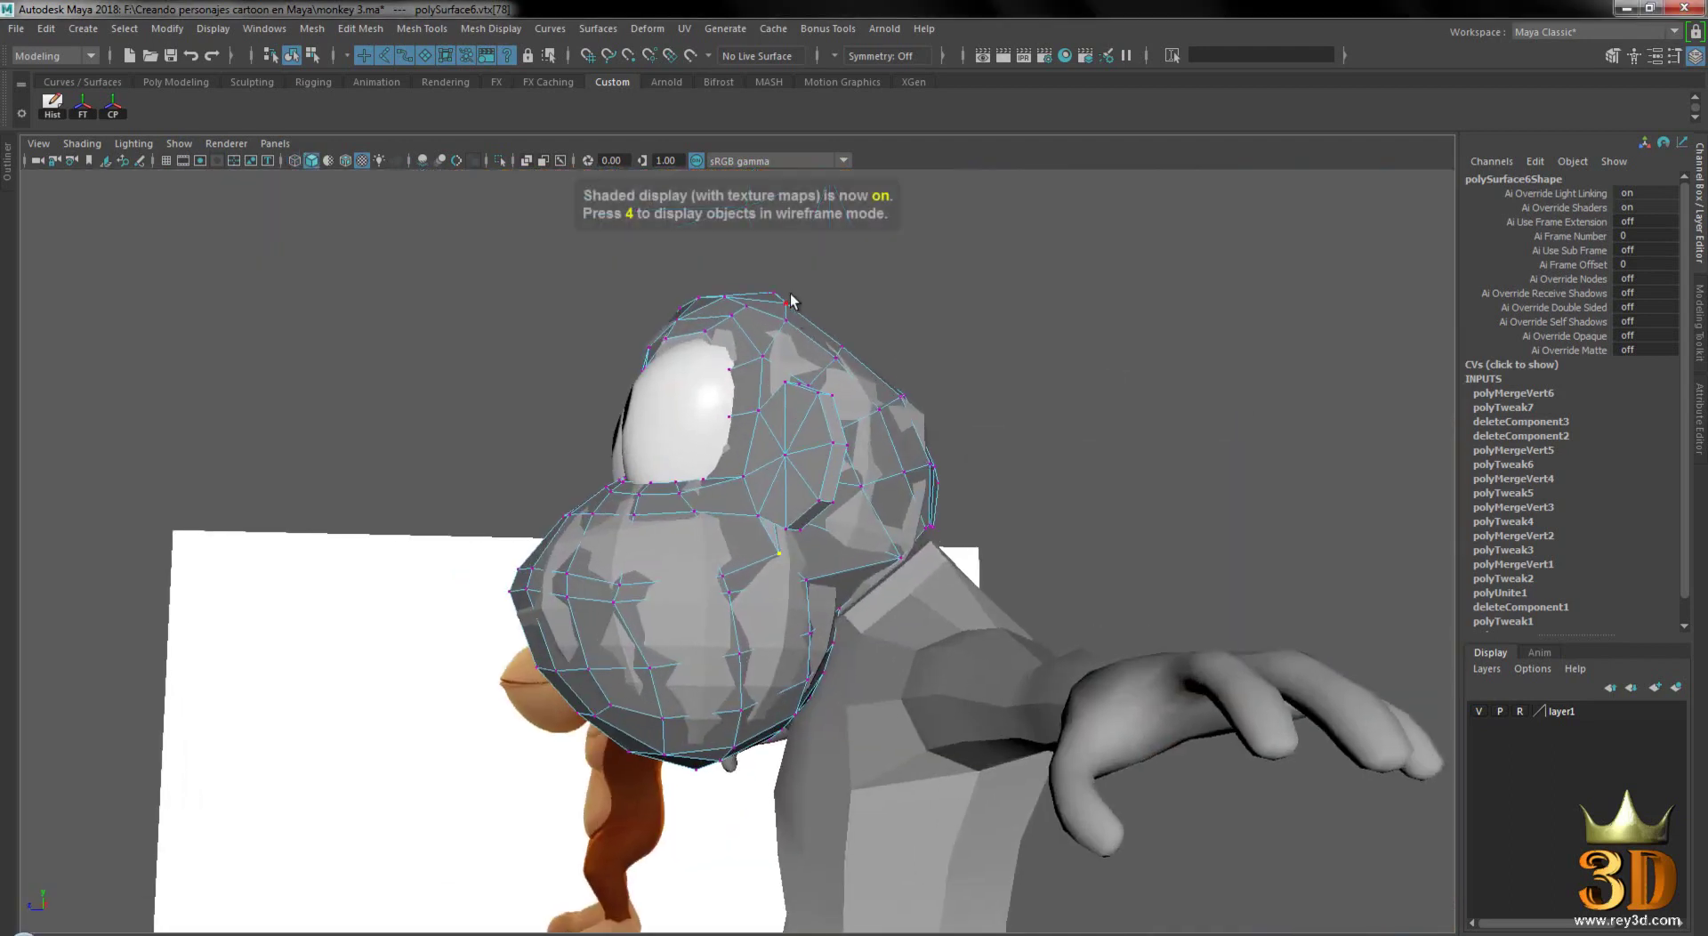
key("F8")
key("ctrl+1")
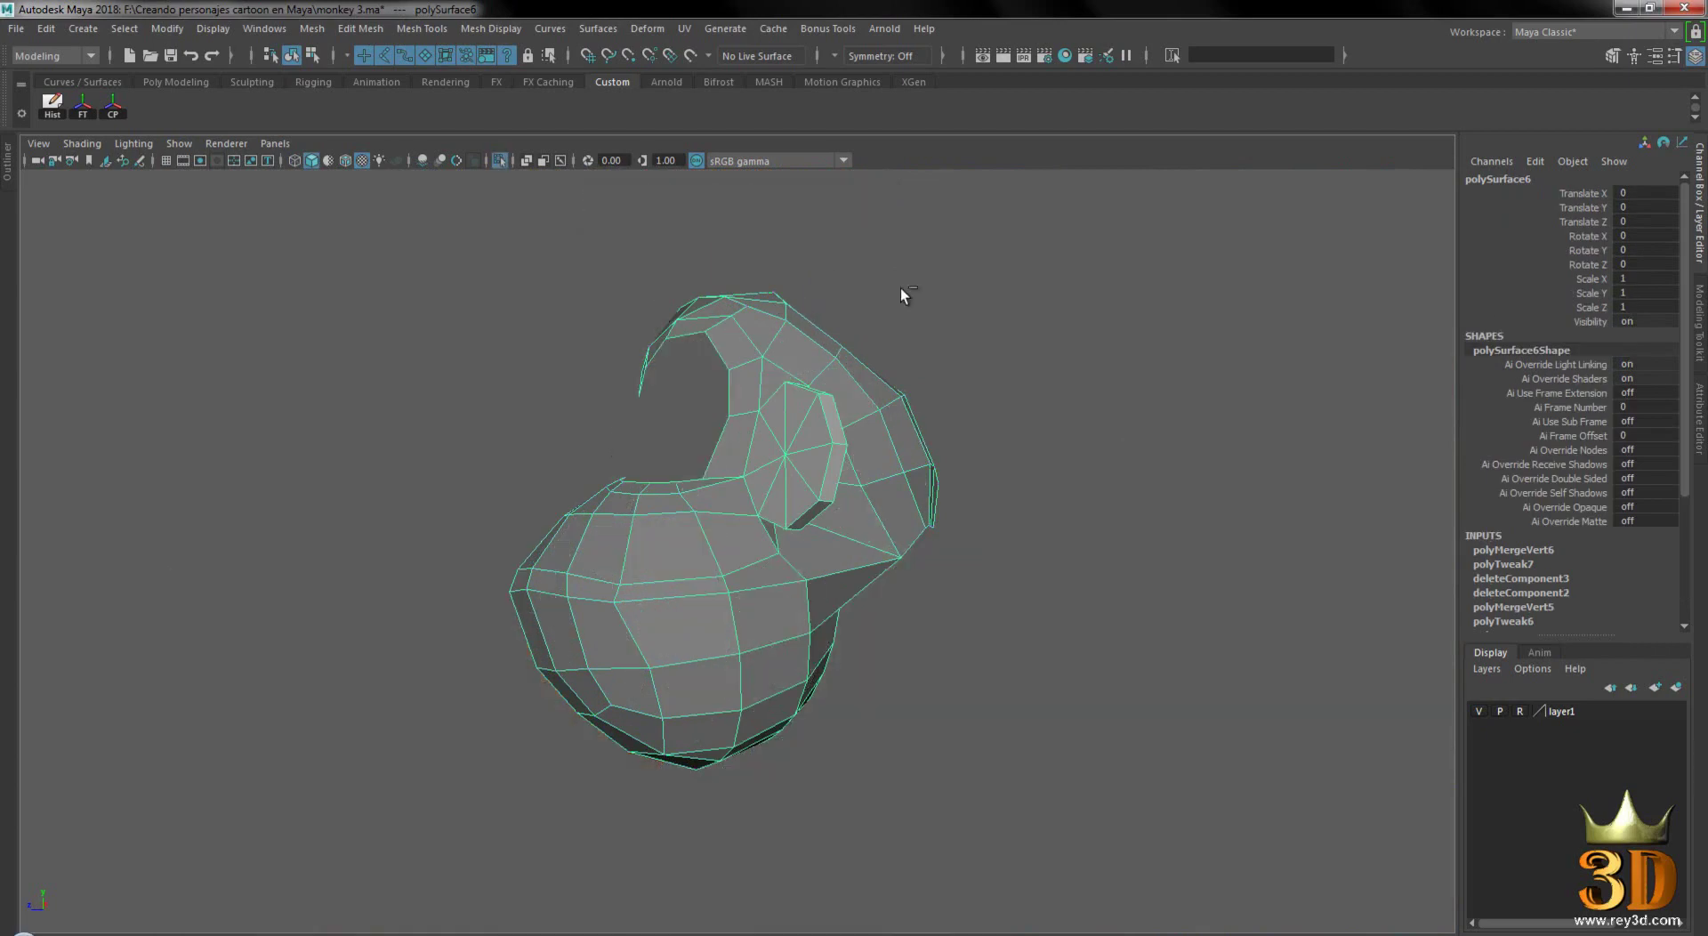
mouse_move(465, 366)
right_mouse_down("alt")
mouse_move(667, 481)
mouse_move(862, 387)
mouse_move(795, 372)
right_mouse_up("alt")
mouse_move(796, 372)
left_mouse_down("alt")
mouse_move(765, 507)
mouse_move(812, 484)
mouse_move(817, 510)
left_mouse_up("alt")
left_click(772, 532)
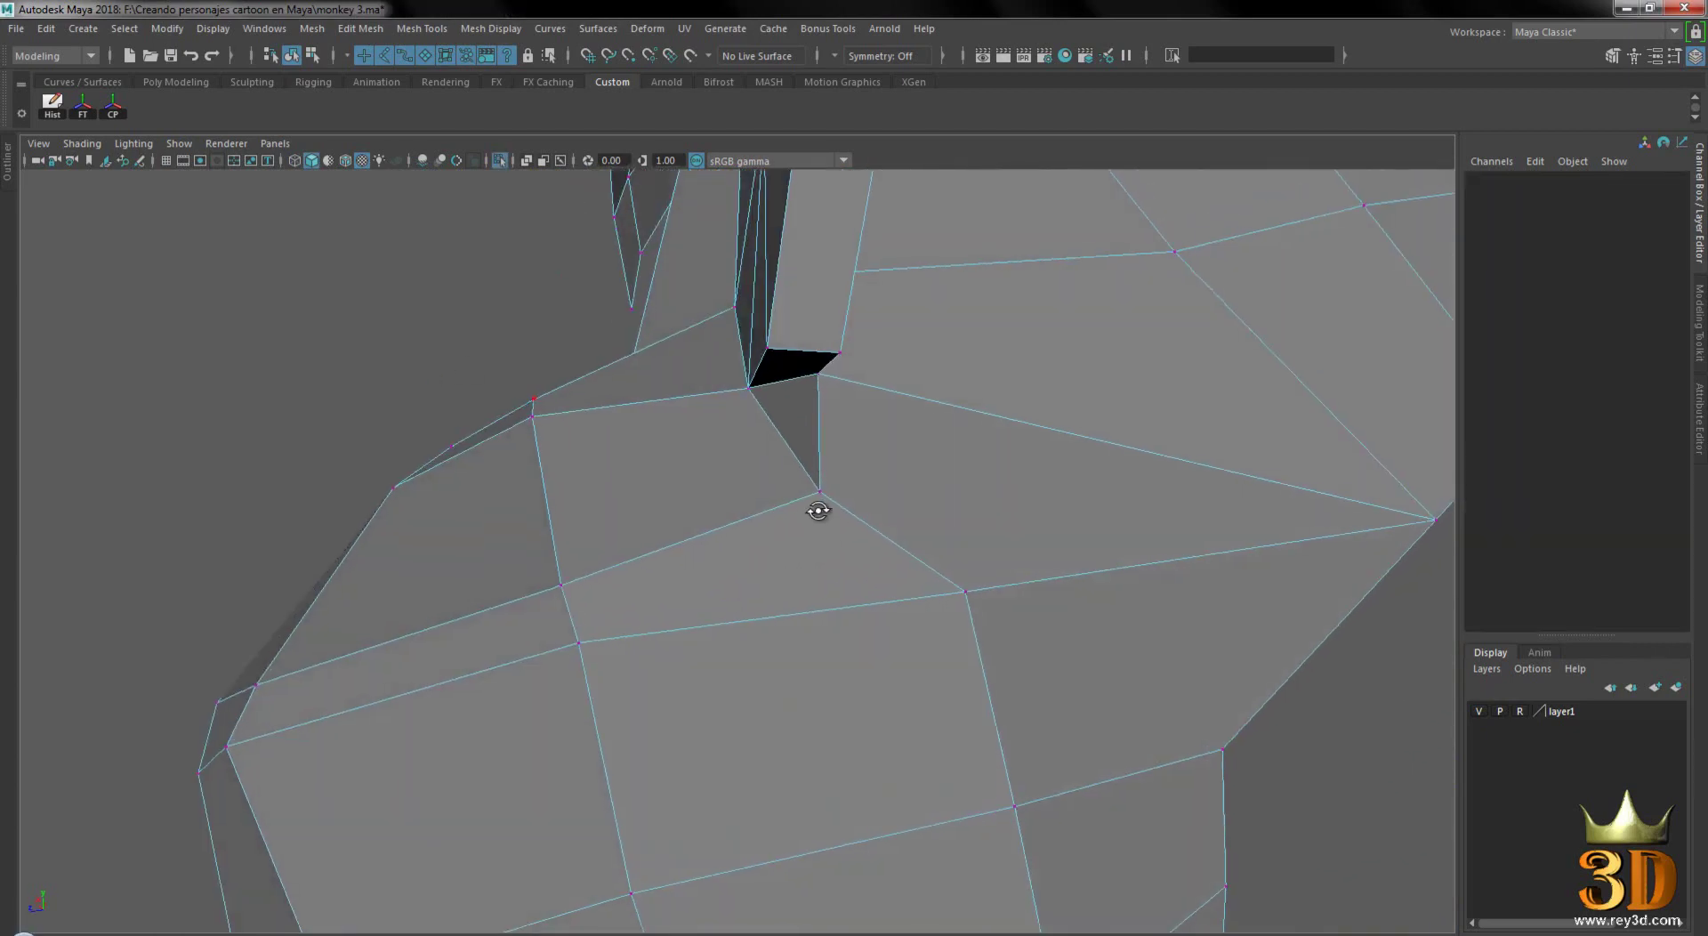
- Weld the vertex below the ear by snapping it onto its neighbour
left_click(820, 495)
mouse_move(983, 576)
left_mouse_down("alt")
mouse_move(873, 576)
mouse_move(951, 573)
left_mouse_up("alt")
right_click_drag(915, 468, 866, 483)
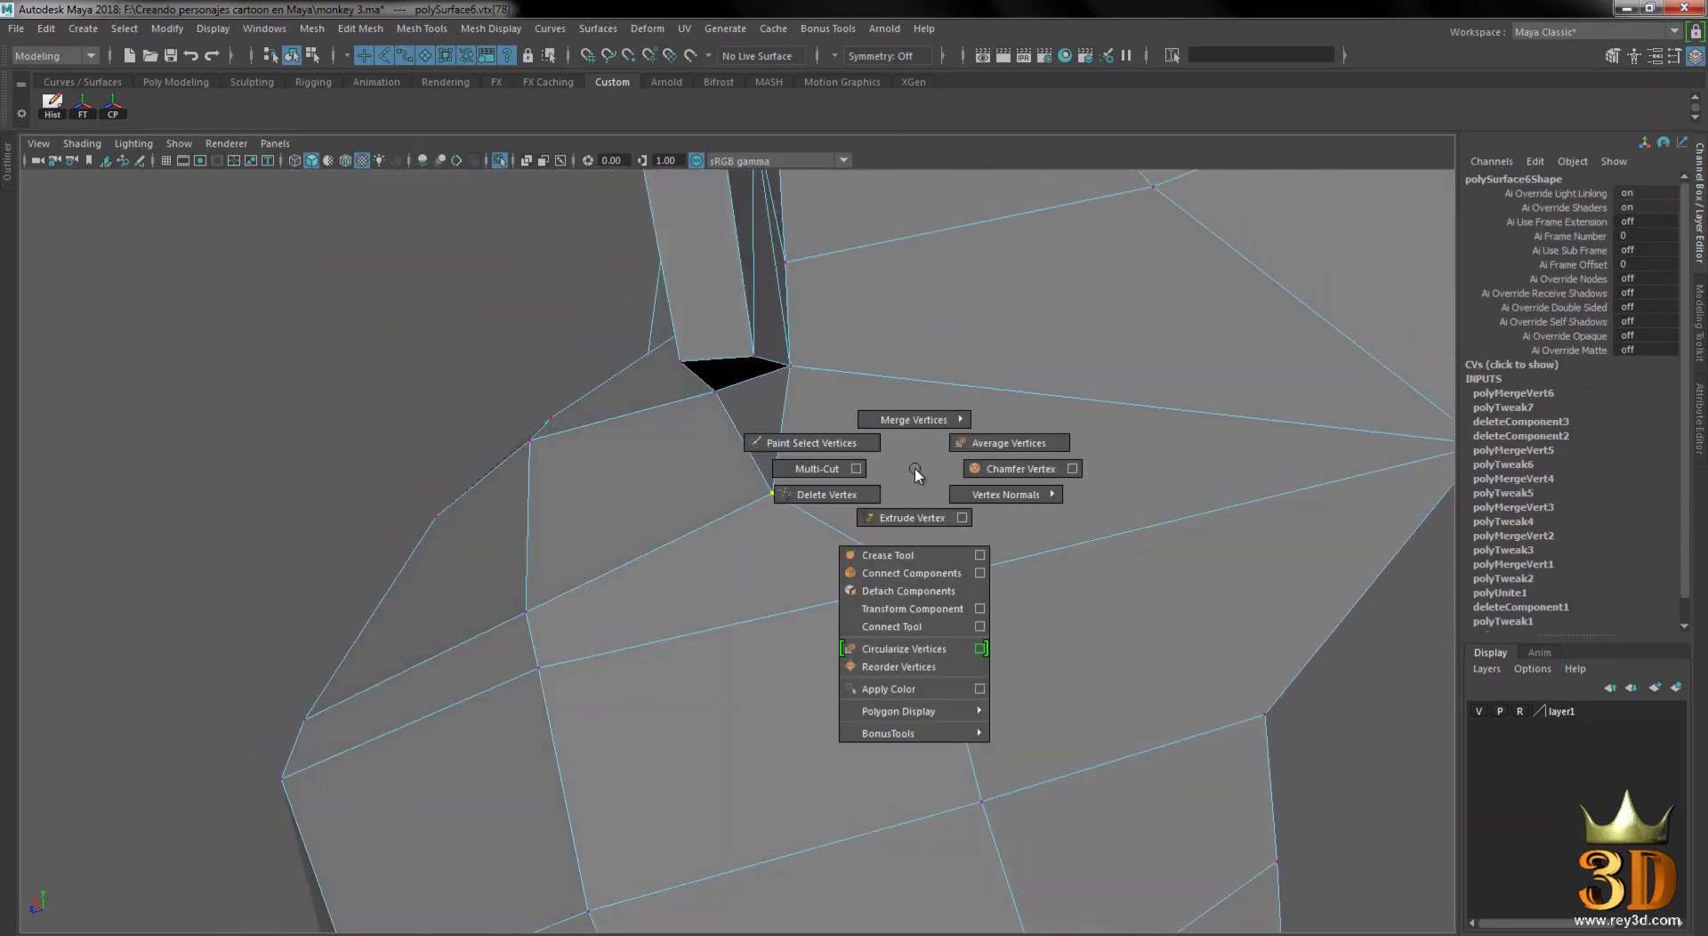
mouse_move(996, 590)
left_mouse_down("alt")
mouse_move(861, 544)
mouse_move(960, 560)
mouse_move(888, 576)
mouse_move(743, 496)
mouse_move(813, 488)
left_mouse_up("alt")
key("ctrl+z")
key("f")
key("w")
mouse_move(800, 560)
left_mouse_down("alt")
mouse_move(750, 598)
mouse_move(750, 462)
mouse_move(874, 550)
mouse_move(854, 566)
mouse_move(911, 407)
left_mouse_up("alt")
middle_click(739, 451)
- In wireframe, select the ear-junction vertex and the loose vertex and merge them
key("4")
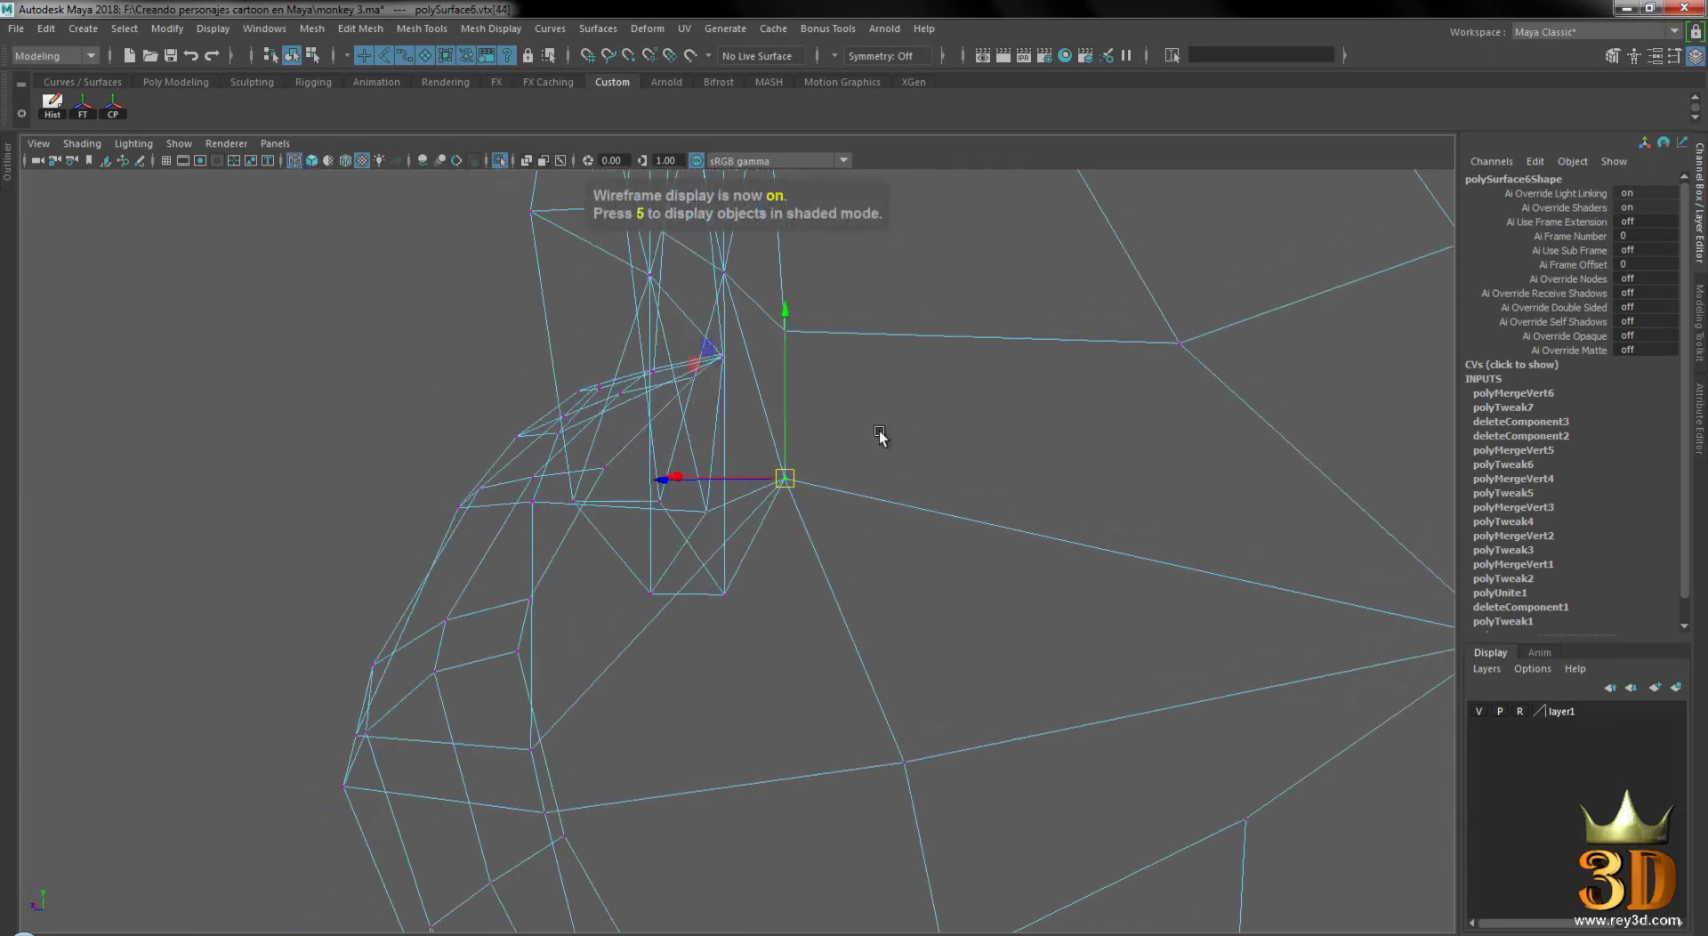
left_click(557, 472)
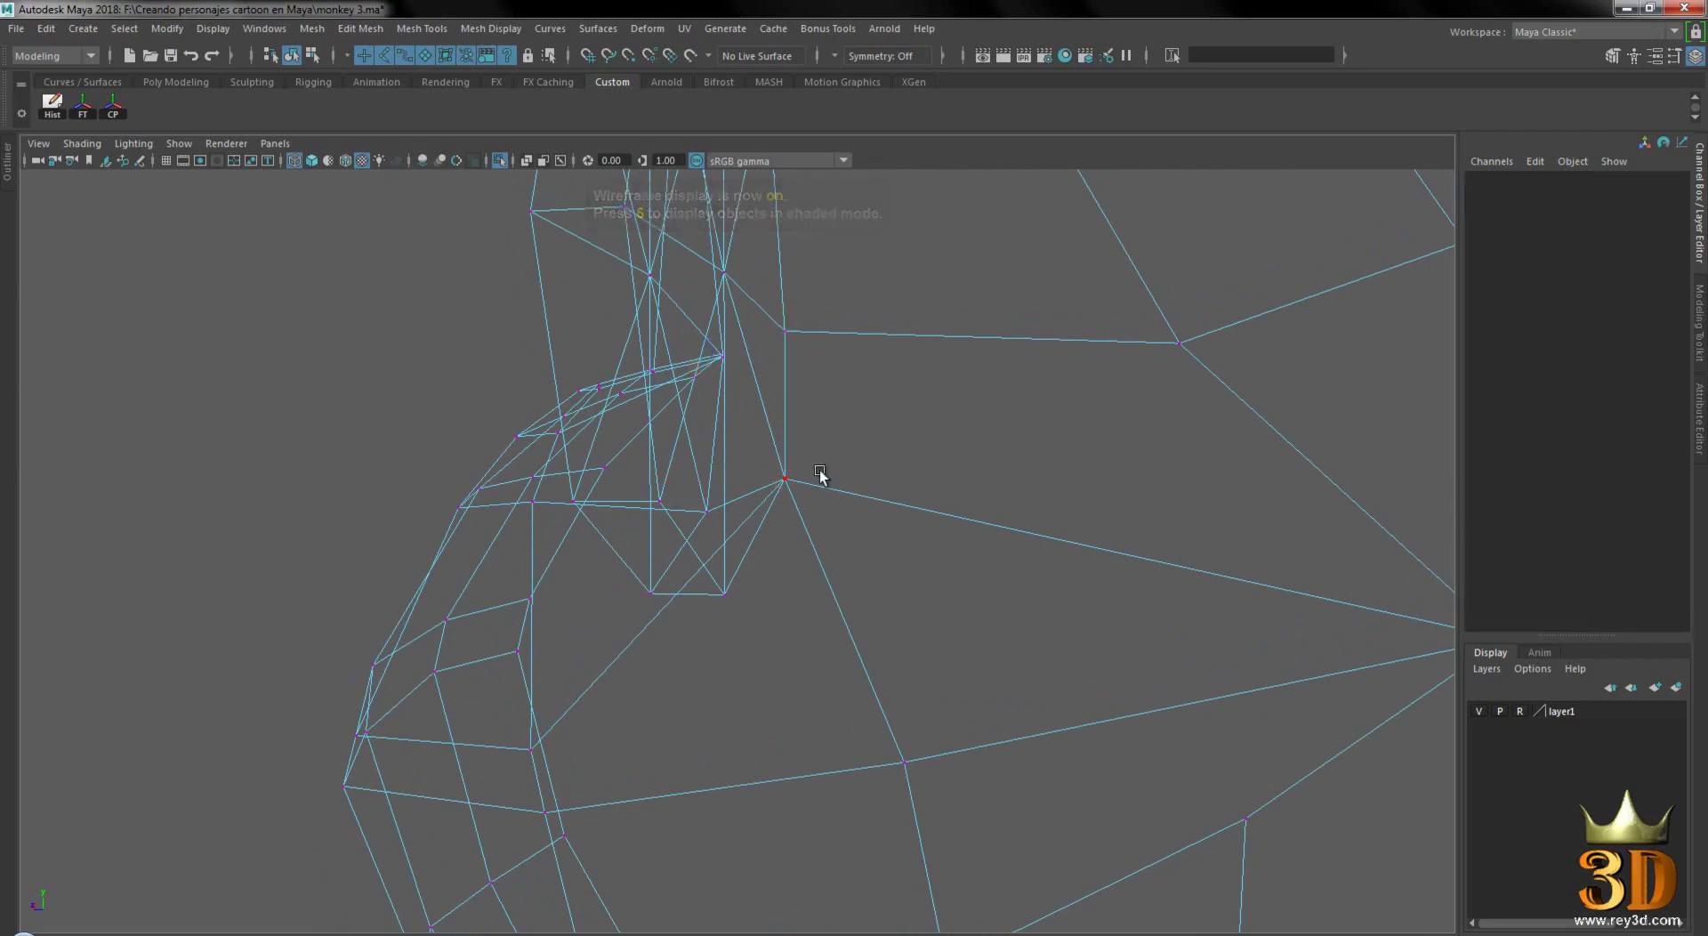
left_click(783, 480)
right_click_drag(937, 417, 940, 373, "shift")
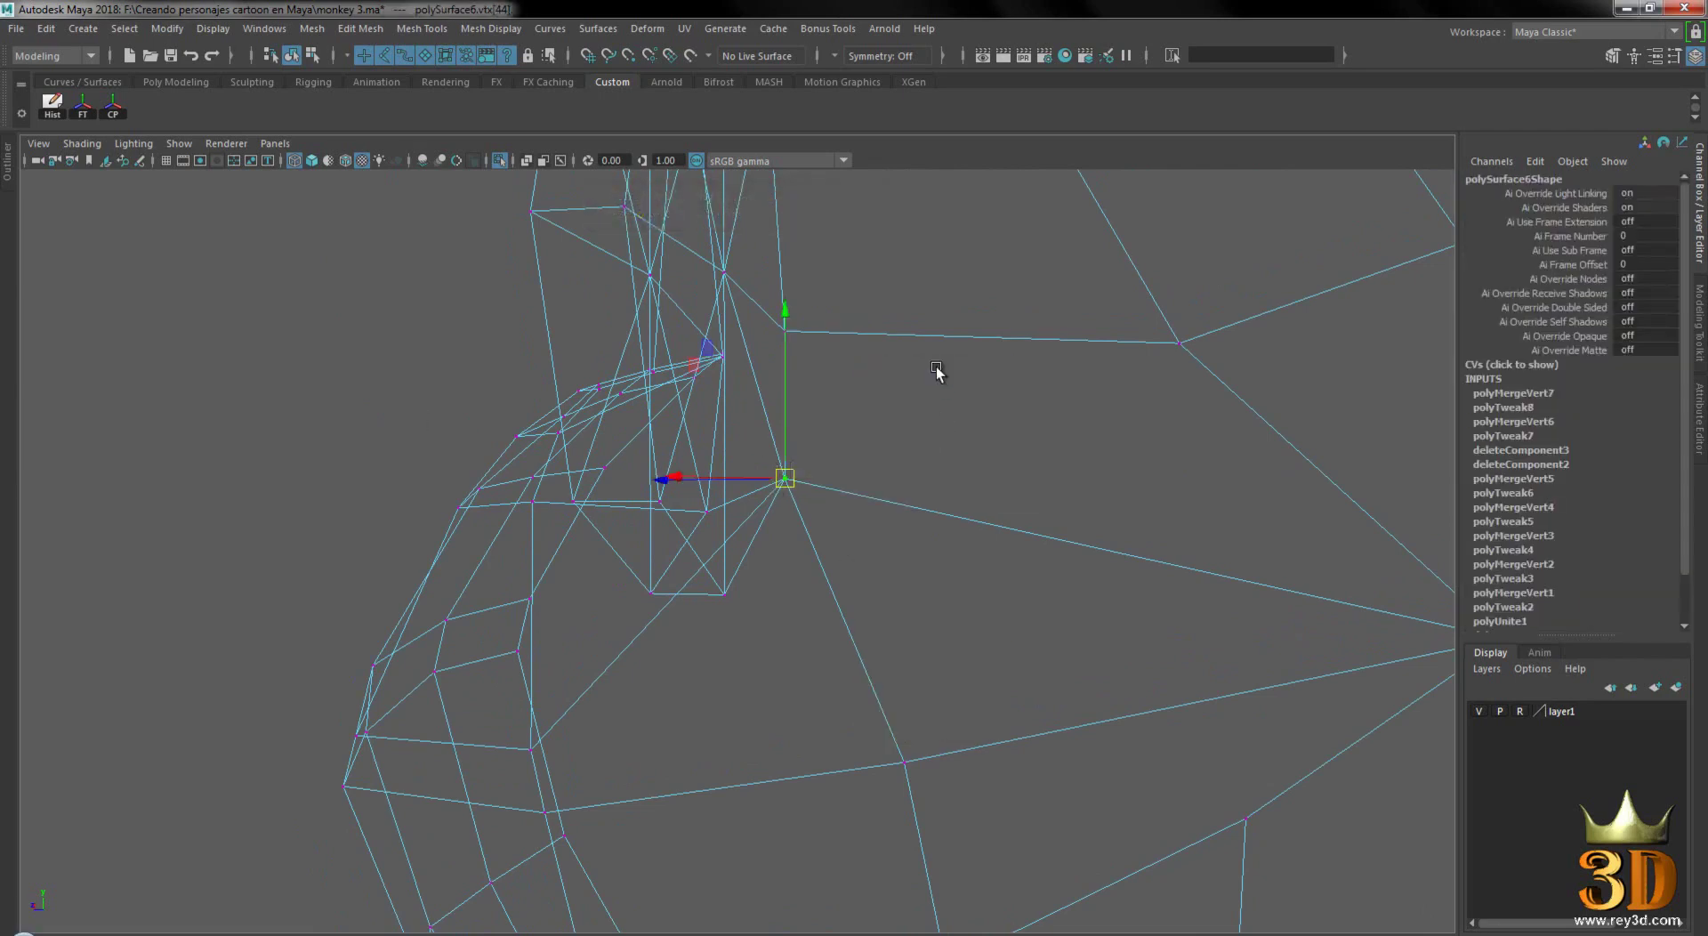
- Return to textured shaded display and Object Mode to see the full head
key("6")
left_click_drag(1120, 540, 1068, 516, "alt")
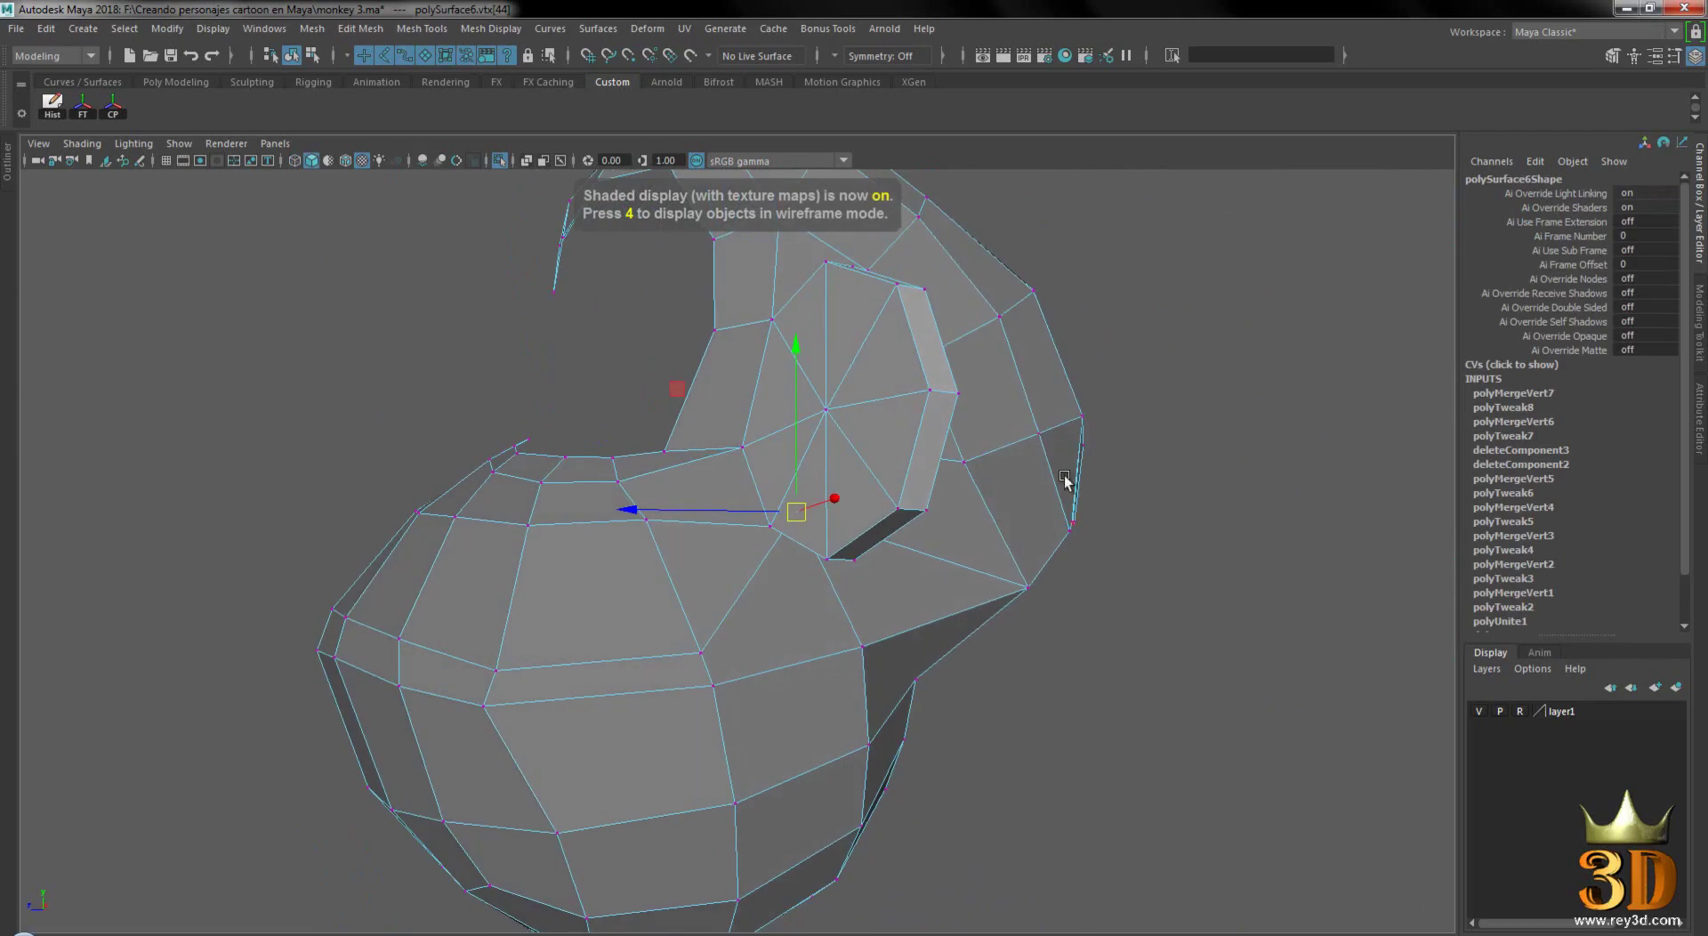
key("space")
scroll(939, 589, "up", 5)
scroll(939, 589, "down", 5)
scroll(1045, 591, "down", 3)
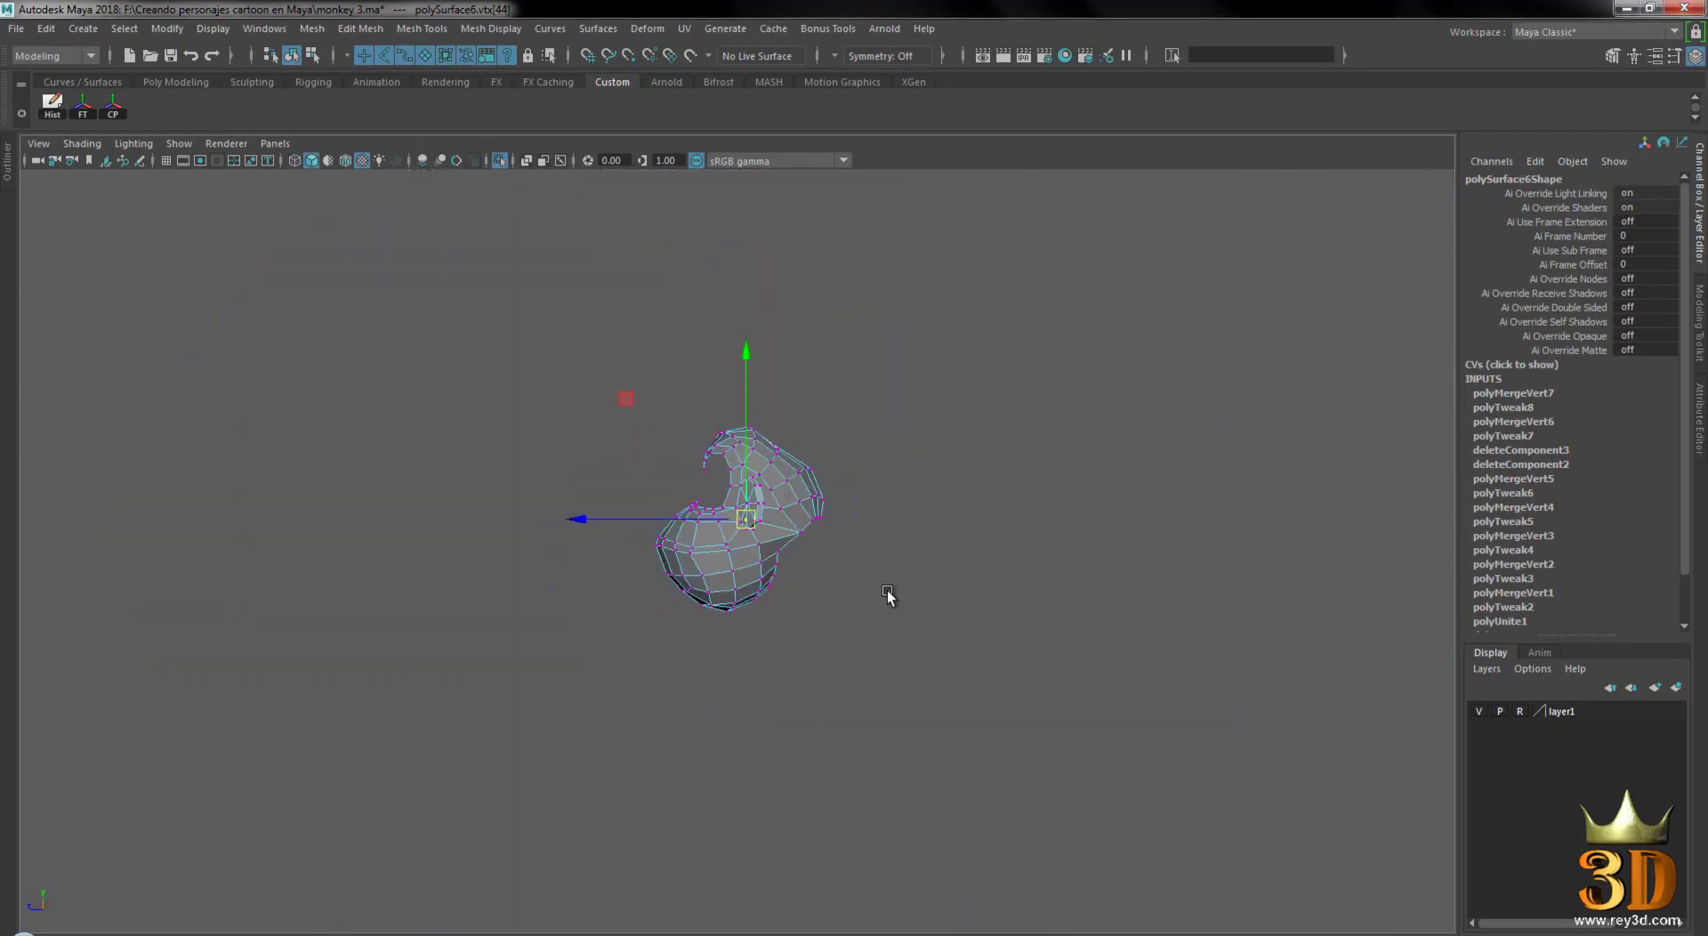
scroll(873, 584, "up", 5)
scroll(798, 547, "up", 1)
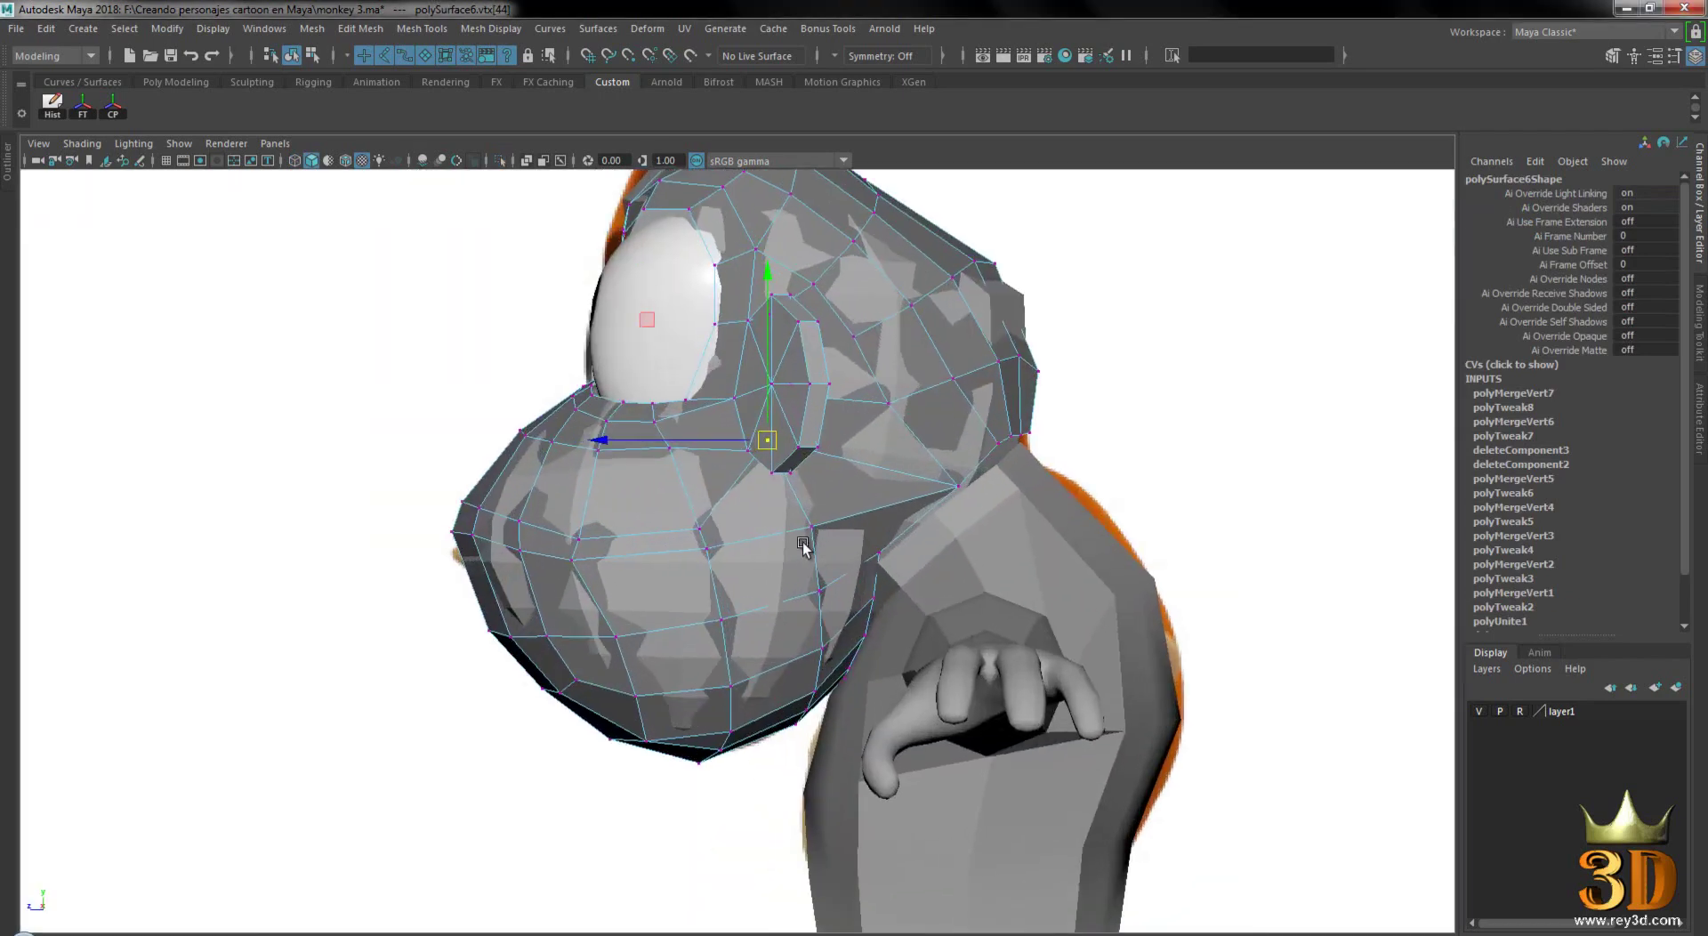
right_click_drag(834, 397, 943, 247)
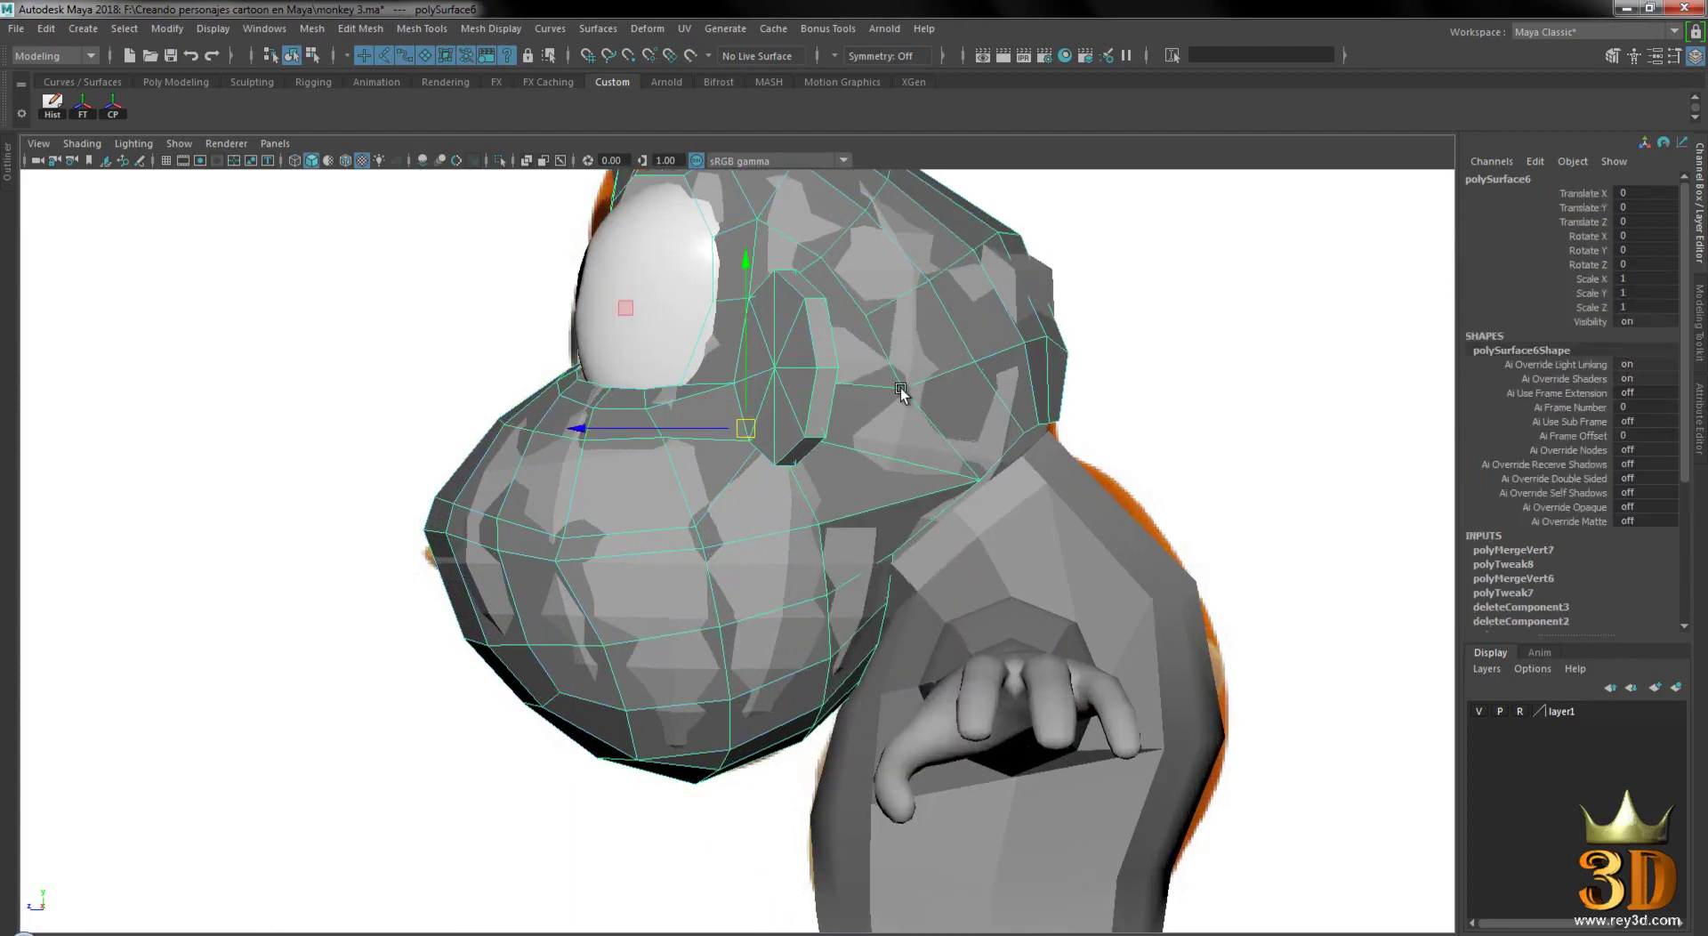
- In wireframe vertex mode, move the mouth-crease lip vertex along Y onto the reference crease
key("4")
scroll(894, 480, "up", 2)
scroll(872, 587, "up", 2)
scroll(774, 552, "up", 2)
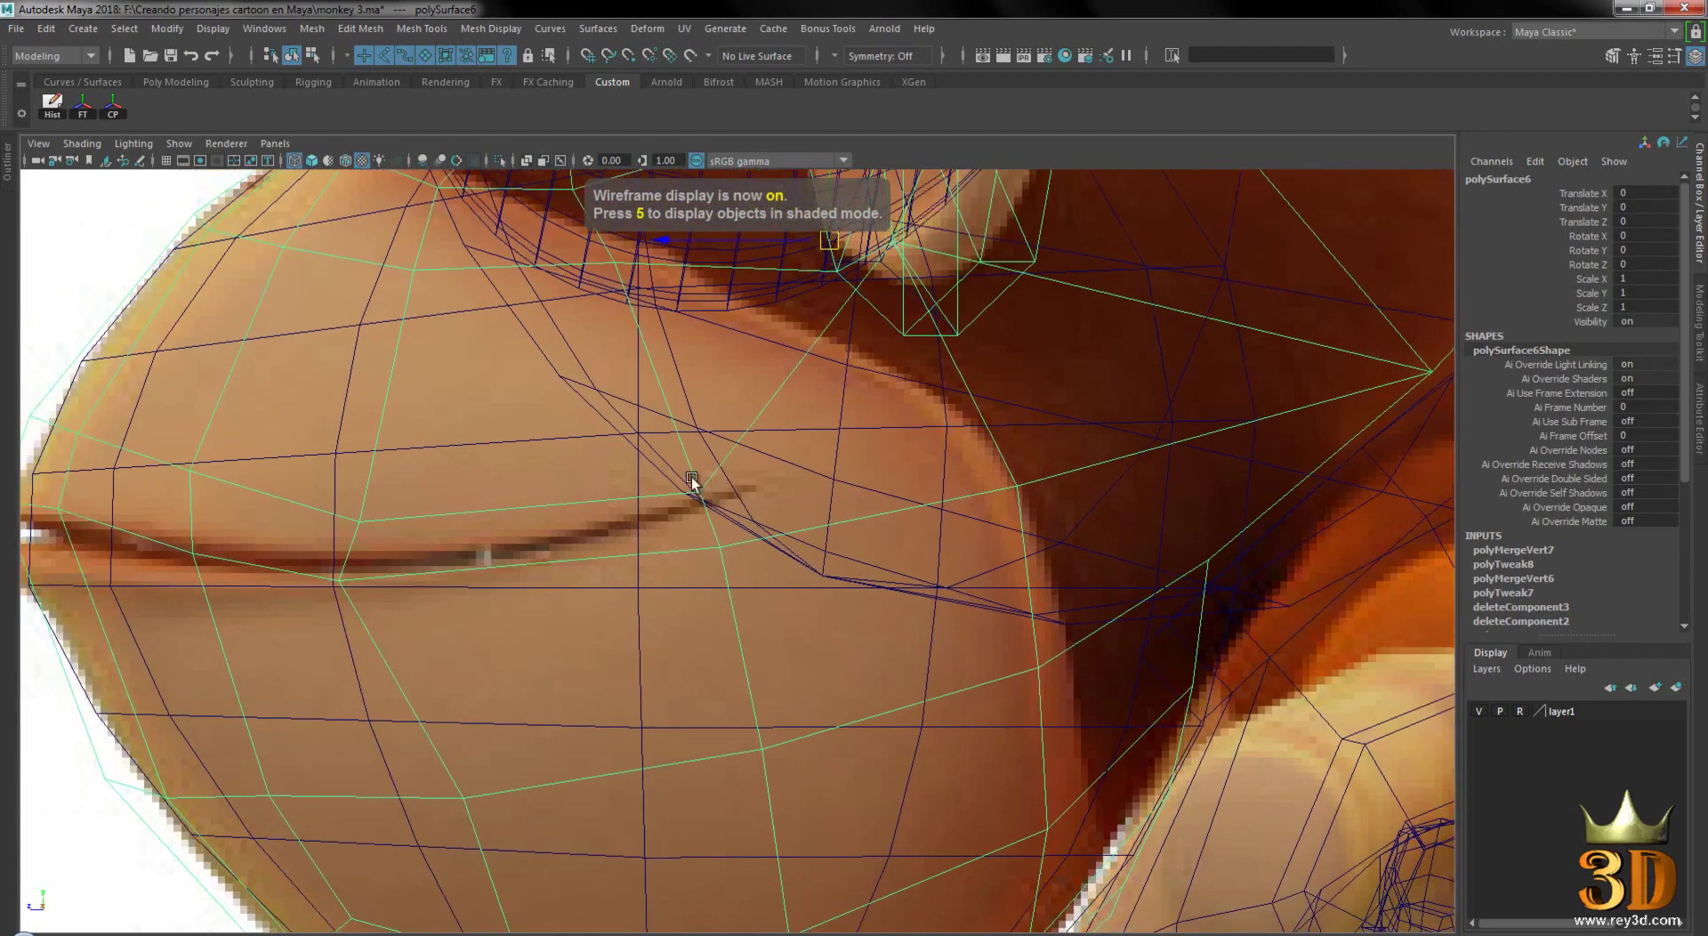
right_click_drag(698, 431, 597, 486)
left_click(694, 492)
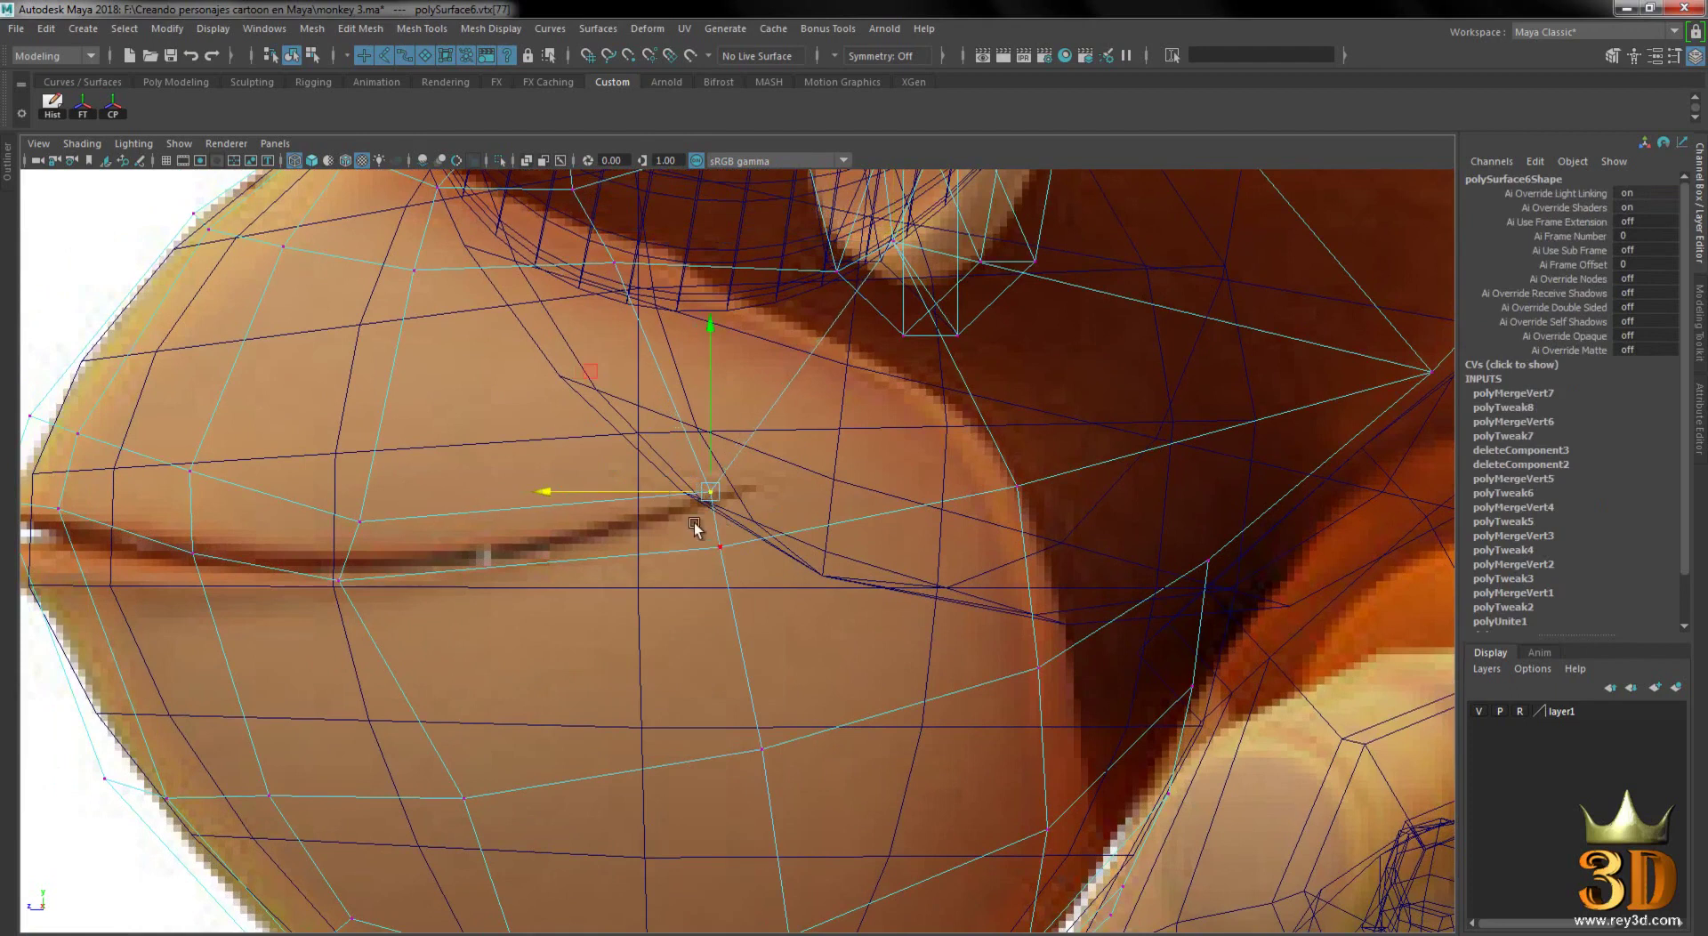
left_click_drag(713, 488, 720, 447)
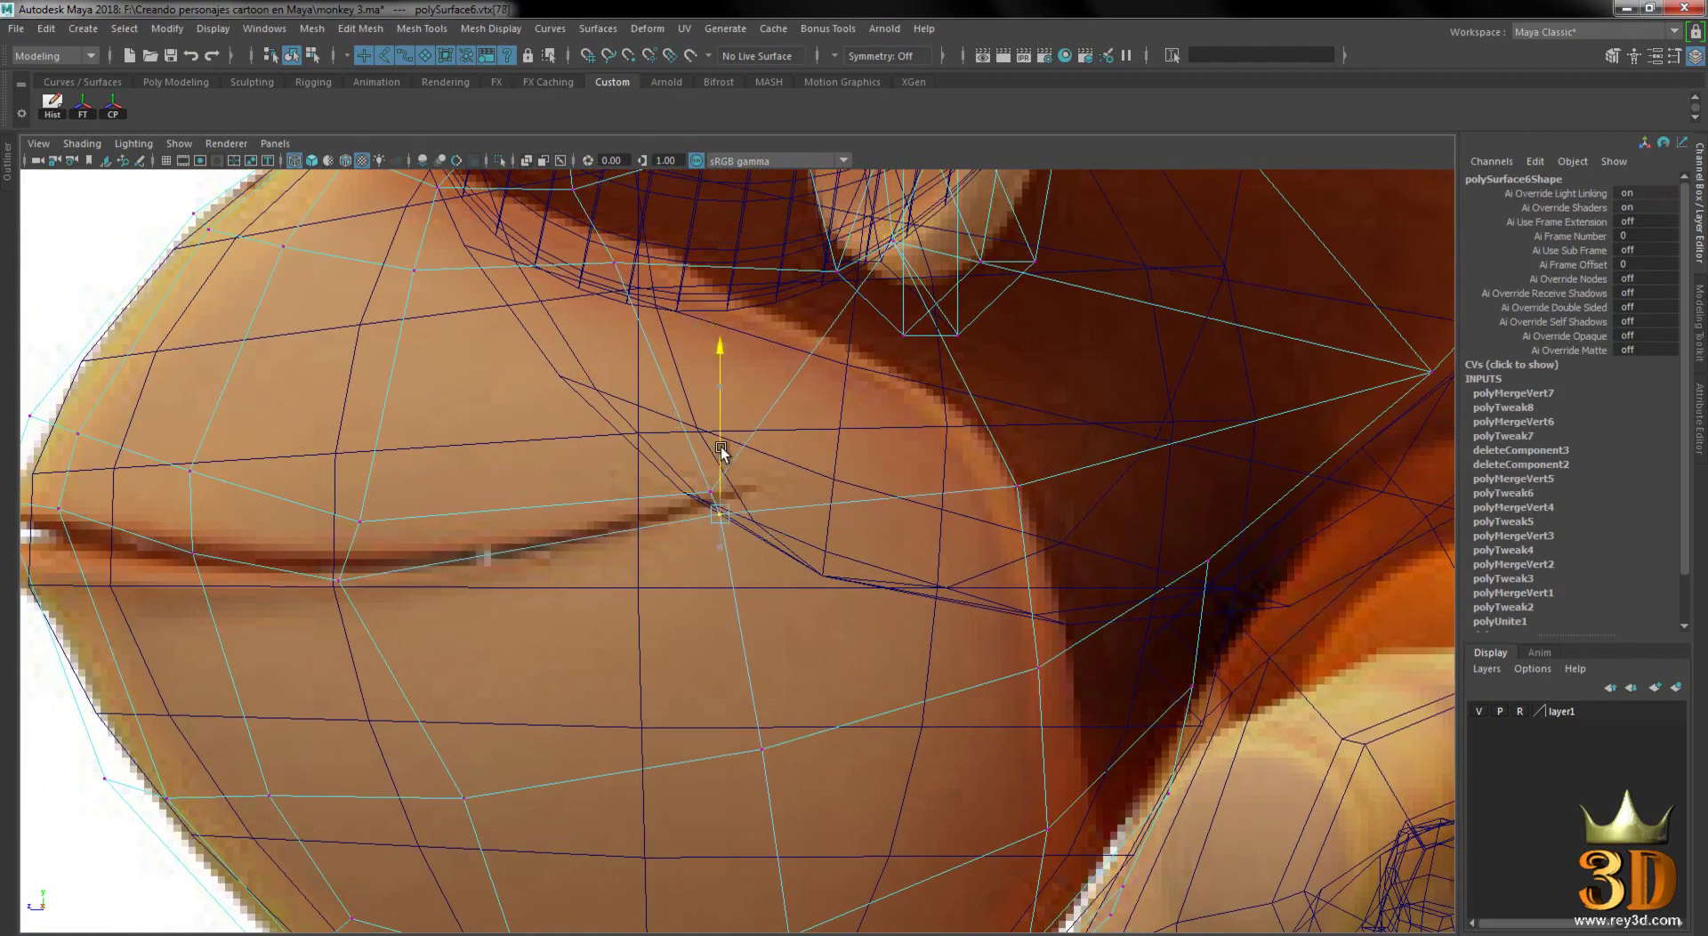
left_click_drag(515, 546, 665, 494, "alt")
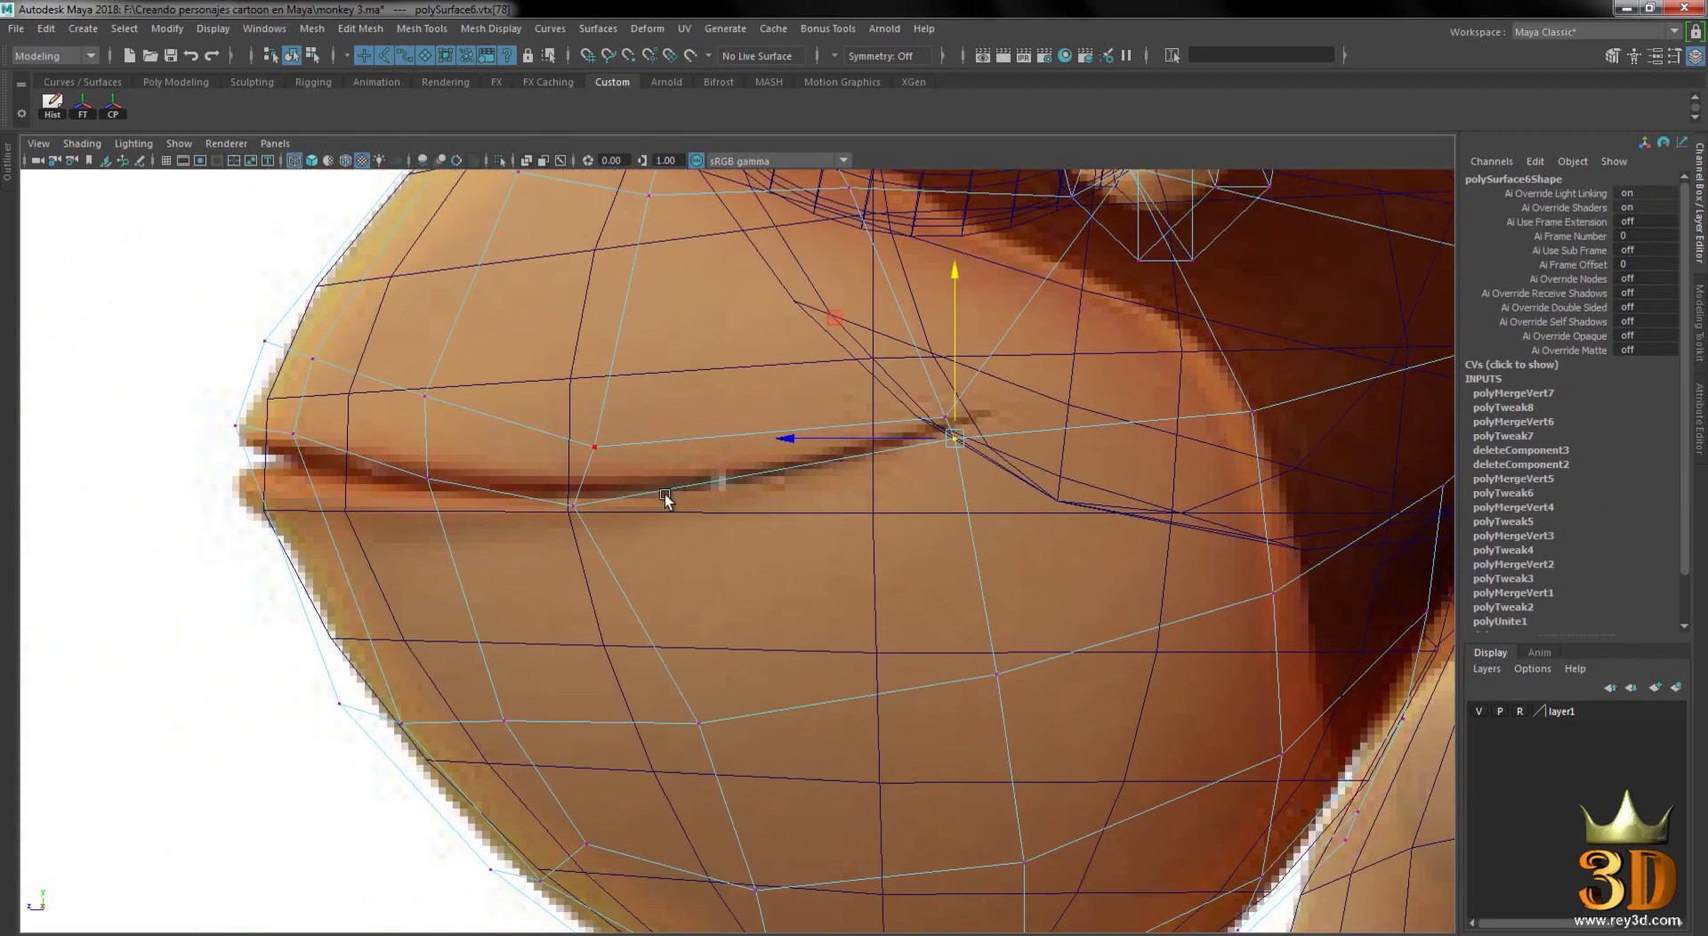
key("ctrl+z")
left_click_drag(417, 374, 423, 407)
left_click_drag(185, 320, 341, 488)
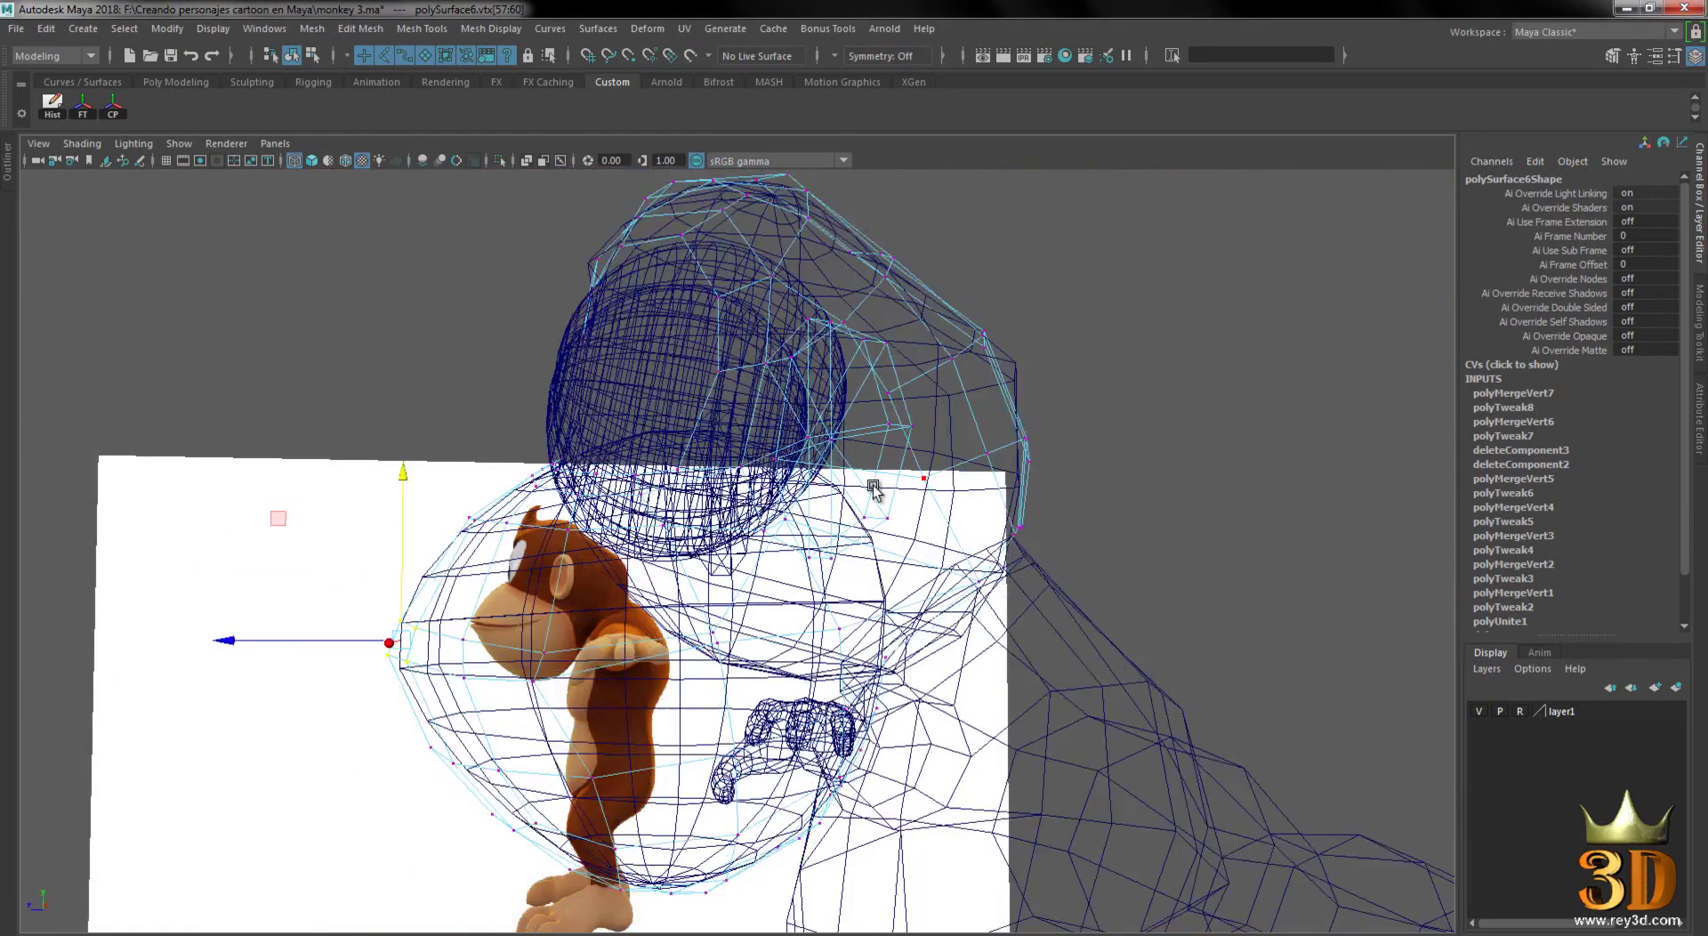
- Switch to textured display and Object Mode, and frame the whole monkey front-on
left_click_drag(785, 414, 976, 492, "alt")
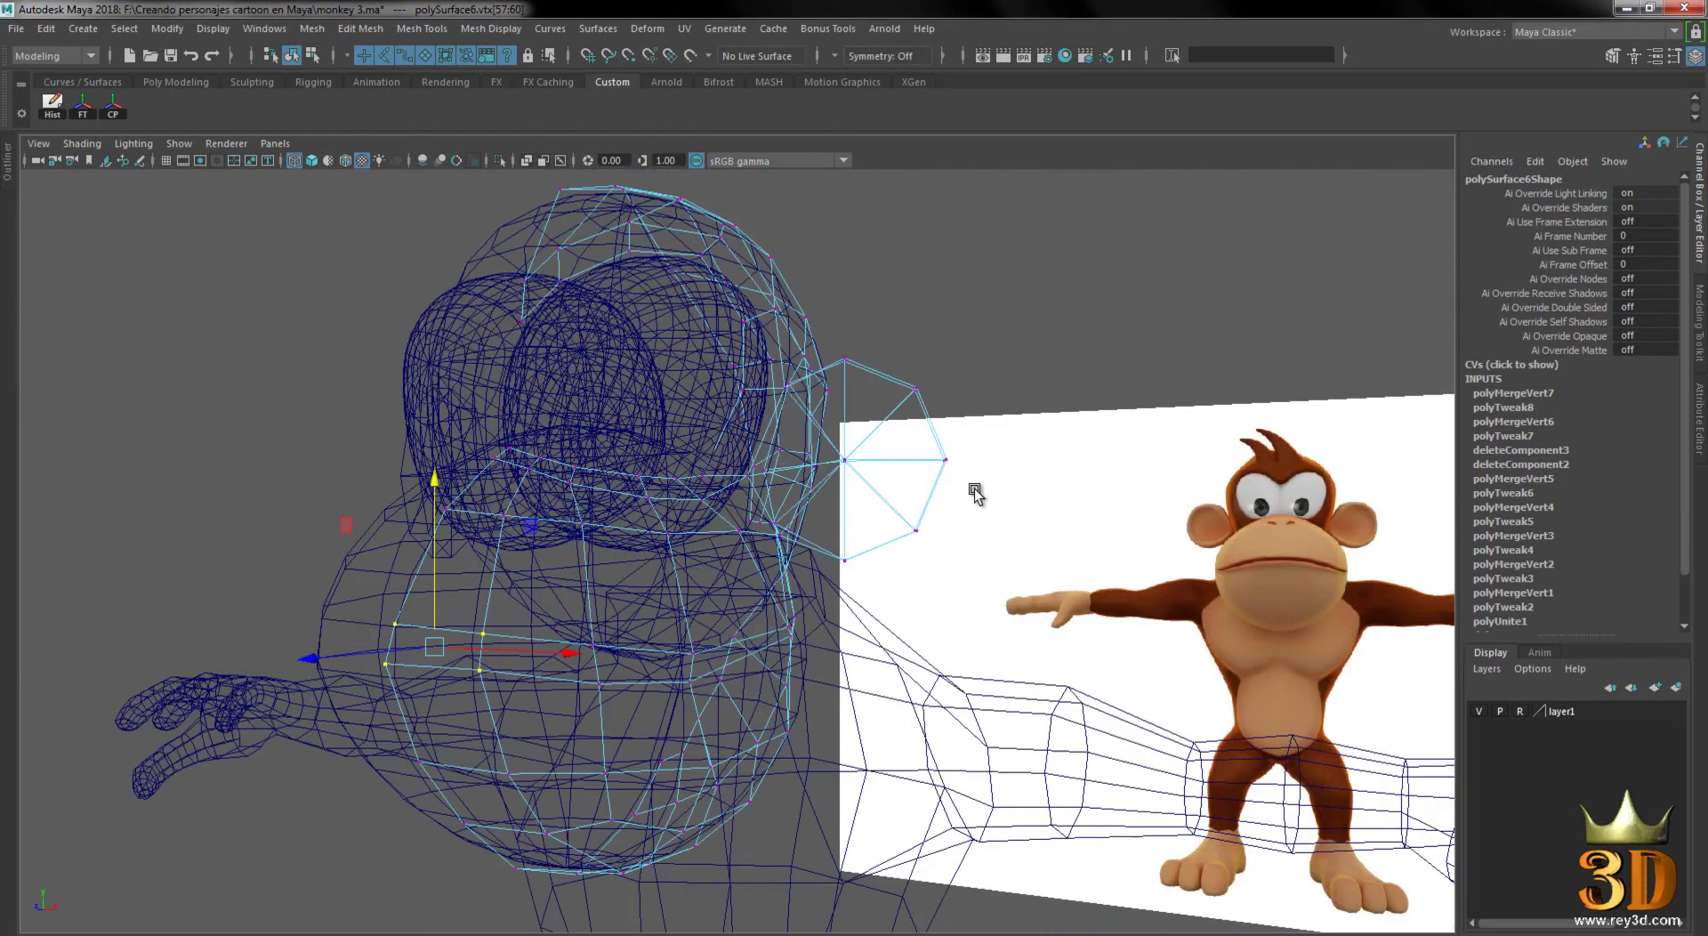
key("6")
right_click_drag(976, 492, 890, 400, "alt")
right_click_drag(712, 373, 796, 304)
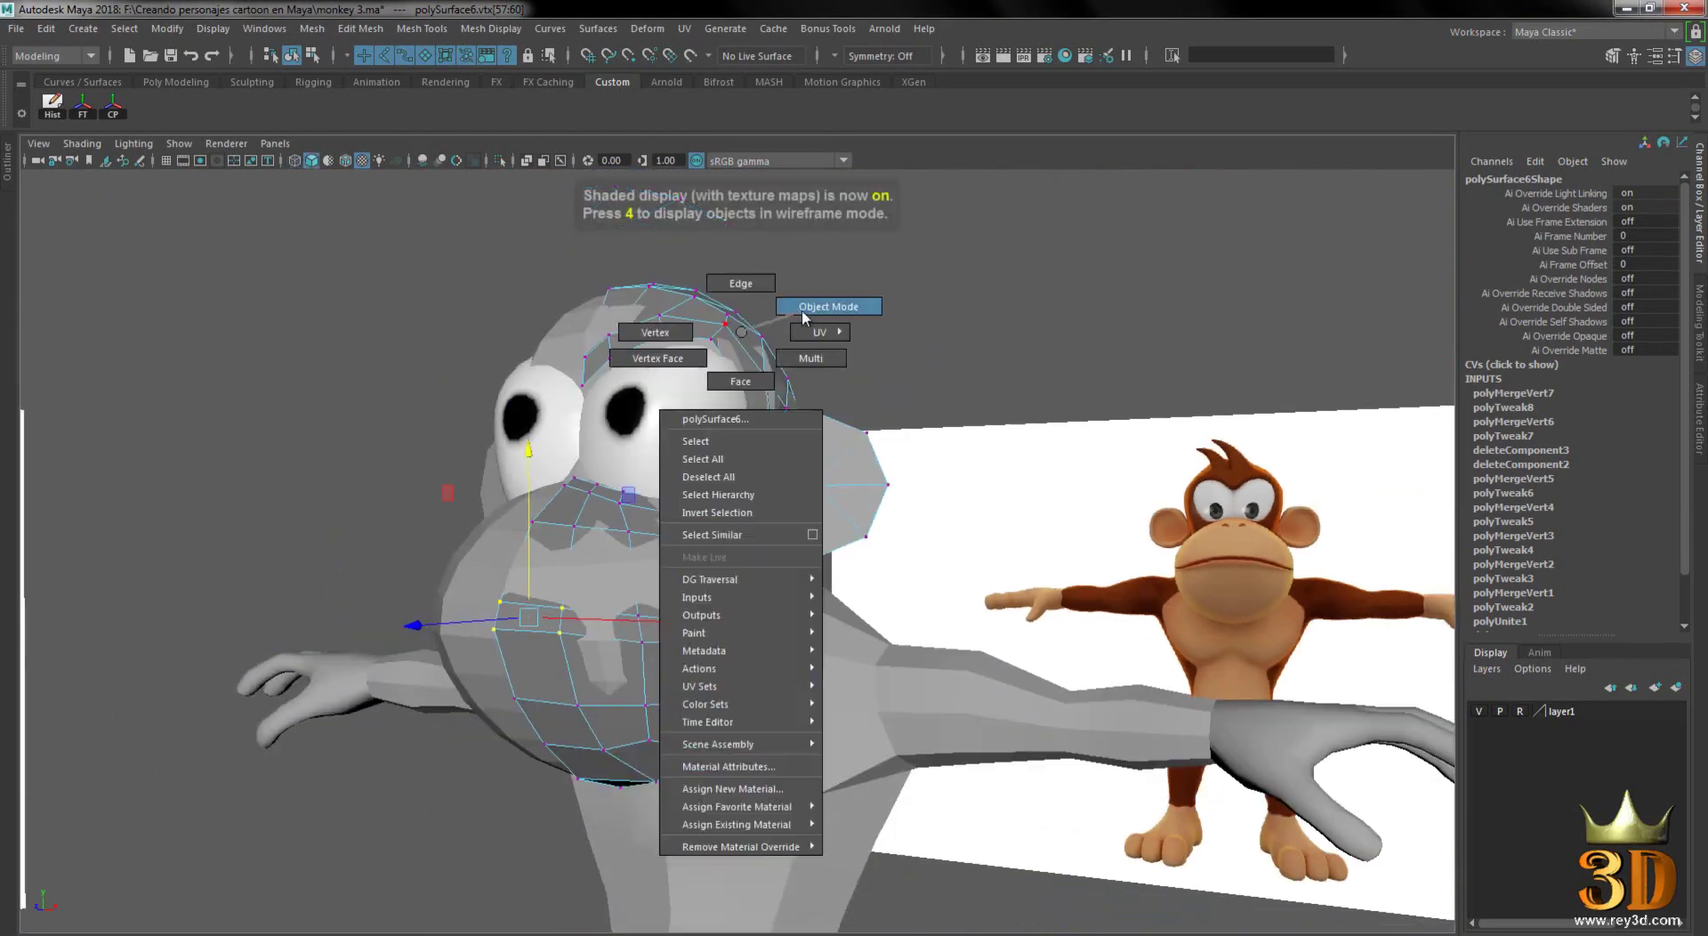
left_click(1166, 463)
right_click_drag(1166, 463, 632, 473, "alt")
left_click(708, 418)
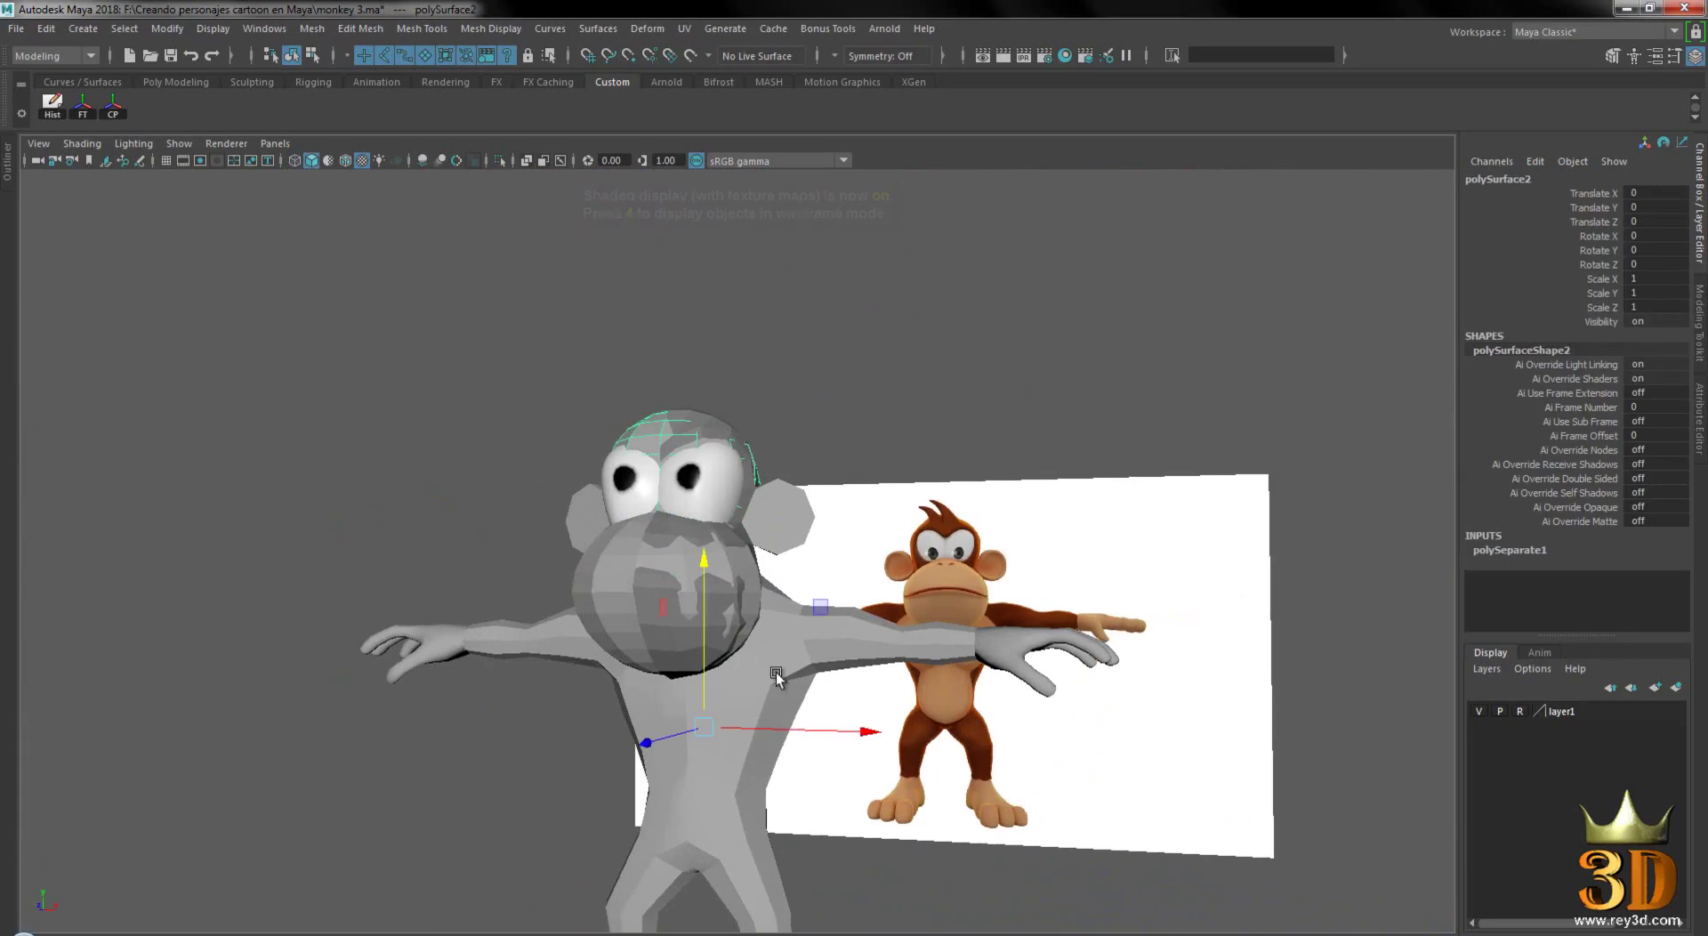
left_click_drag(799, 685, 611, 615, "alt")
left_click_drag(890, 648, 756, 521, "alt")
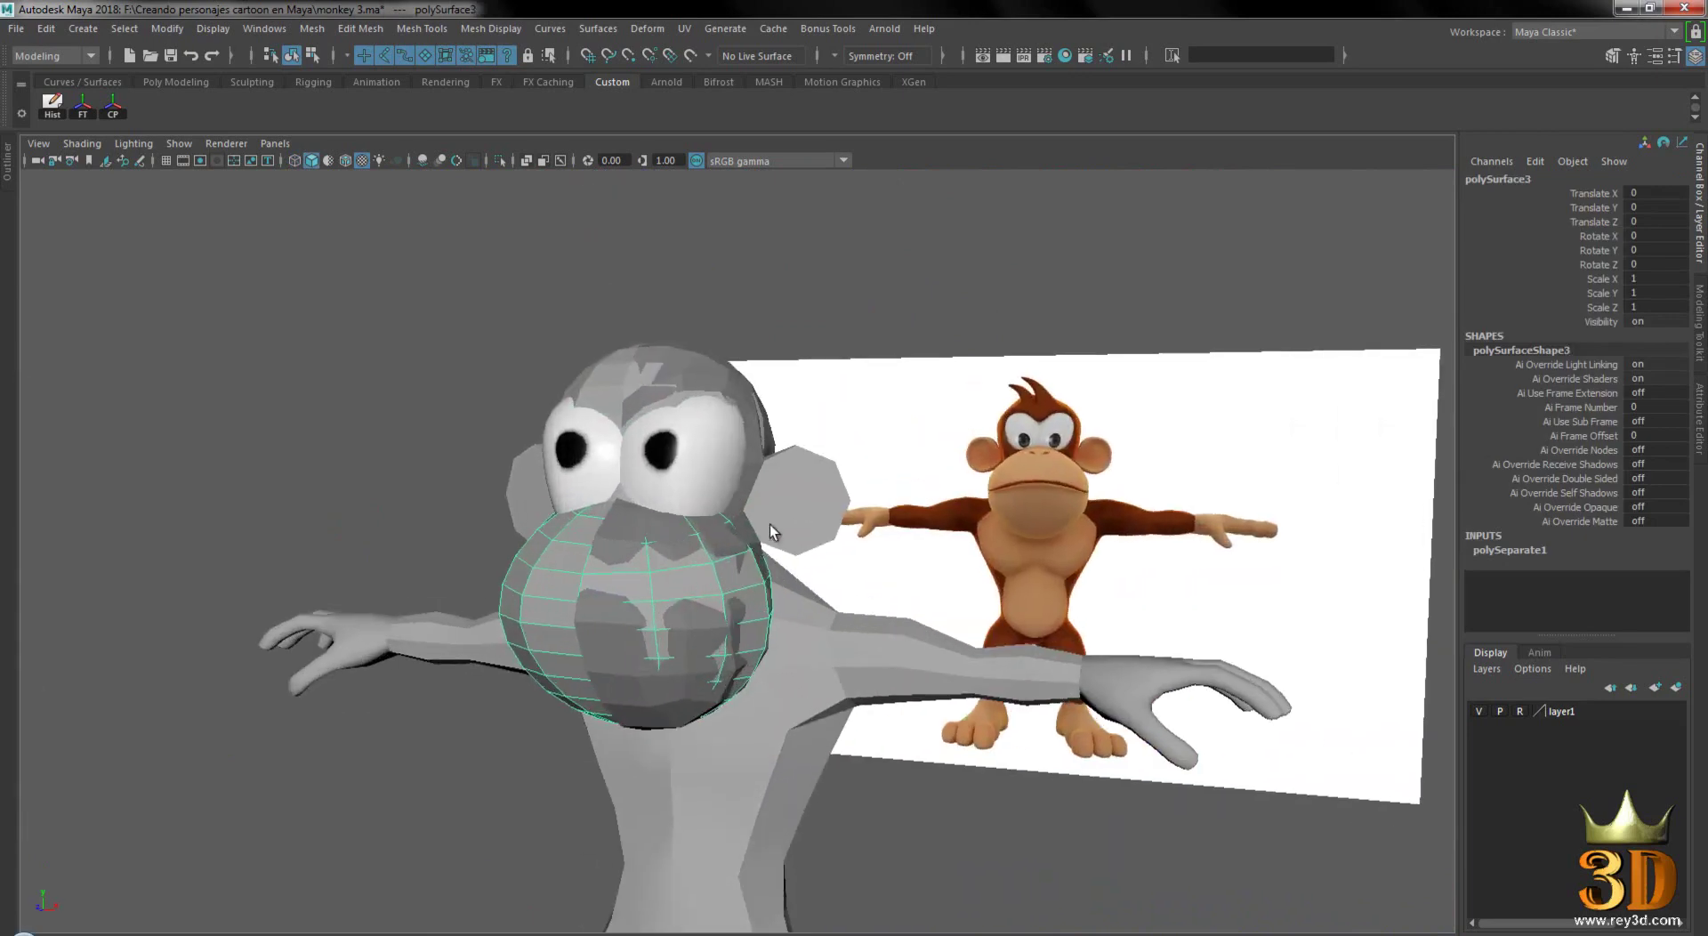
left_click(596, 390, "shift")
mouse_move(1237, 548)
left_mouse_down("alt")
mouse_move(949, 557)
mouse_move(1076, 545)
mouse_move(1002, 577)
left_mouse_up("alt")
middle_click_drag(1002, 577, 1004, 524, "alt")
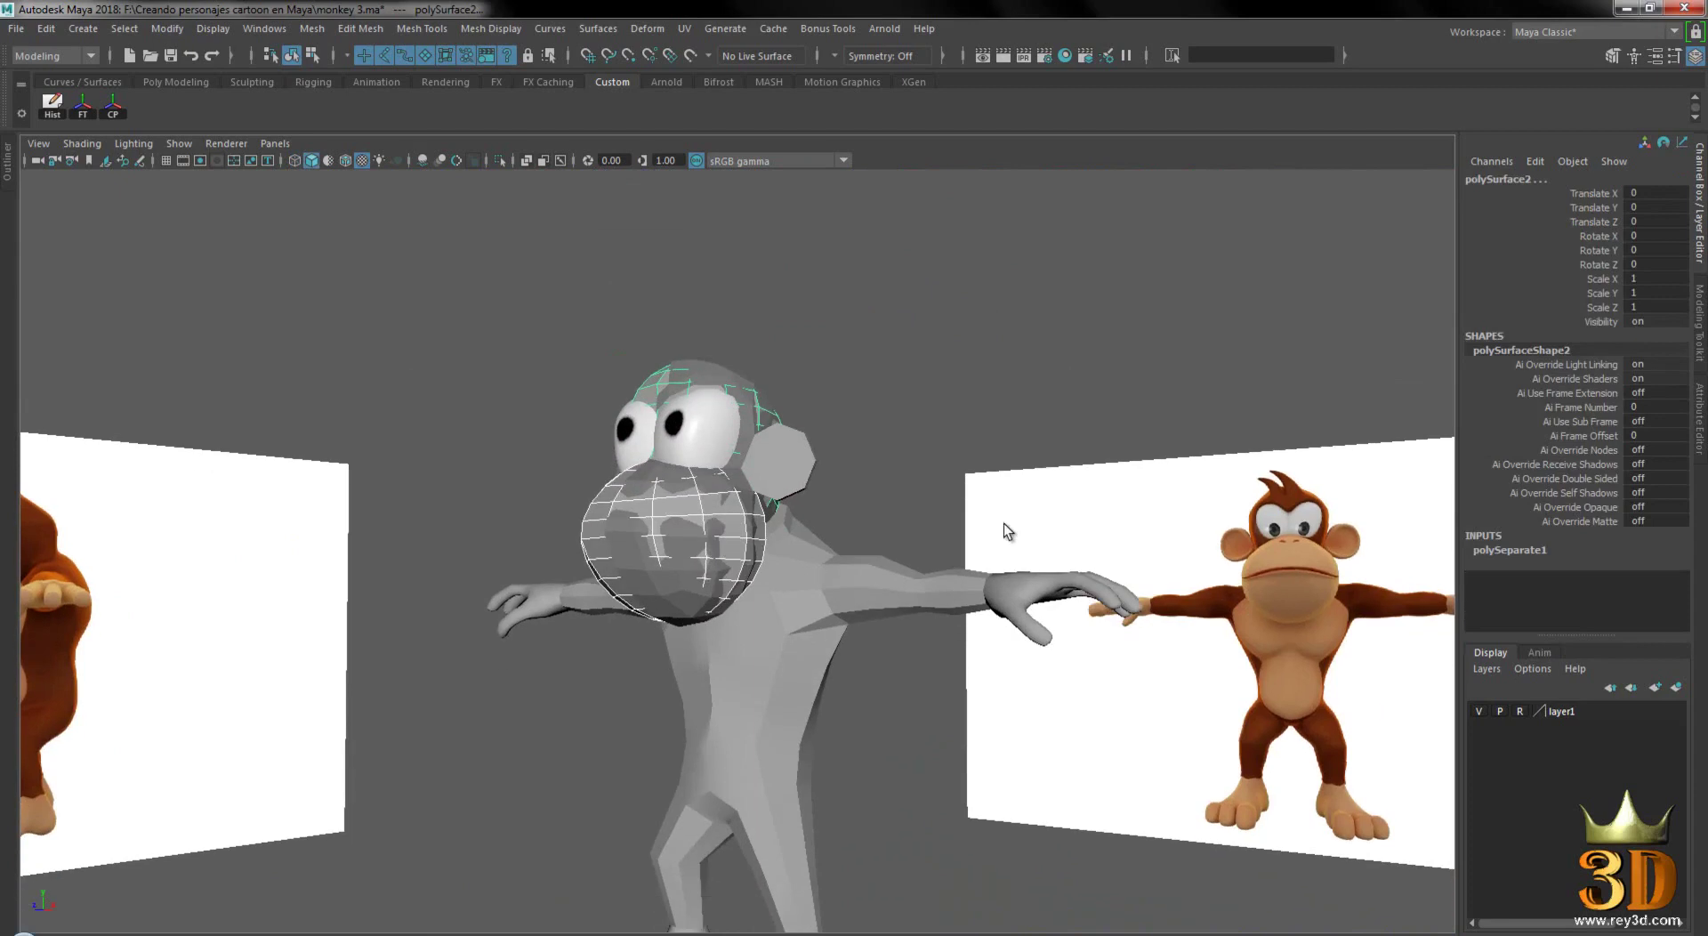
left_click(1003, 524)
mouse_move(1003, 525)
left_mouse_down("alt")
mouse_move(751, 558)
mouse_move(617, 445)
left_mouse_up("alt")
- Delete the separate left ear piece, then select the head mesh
left_click(534, 474)
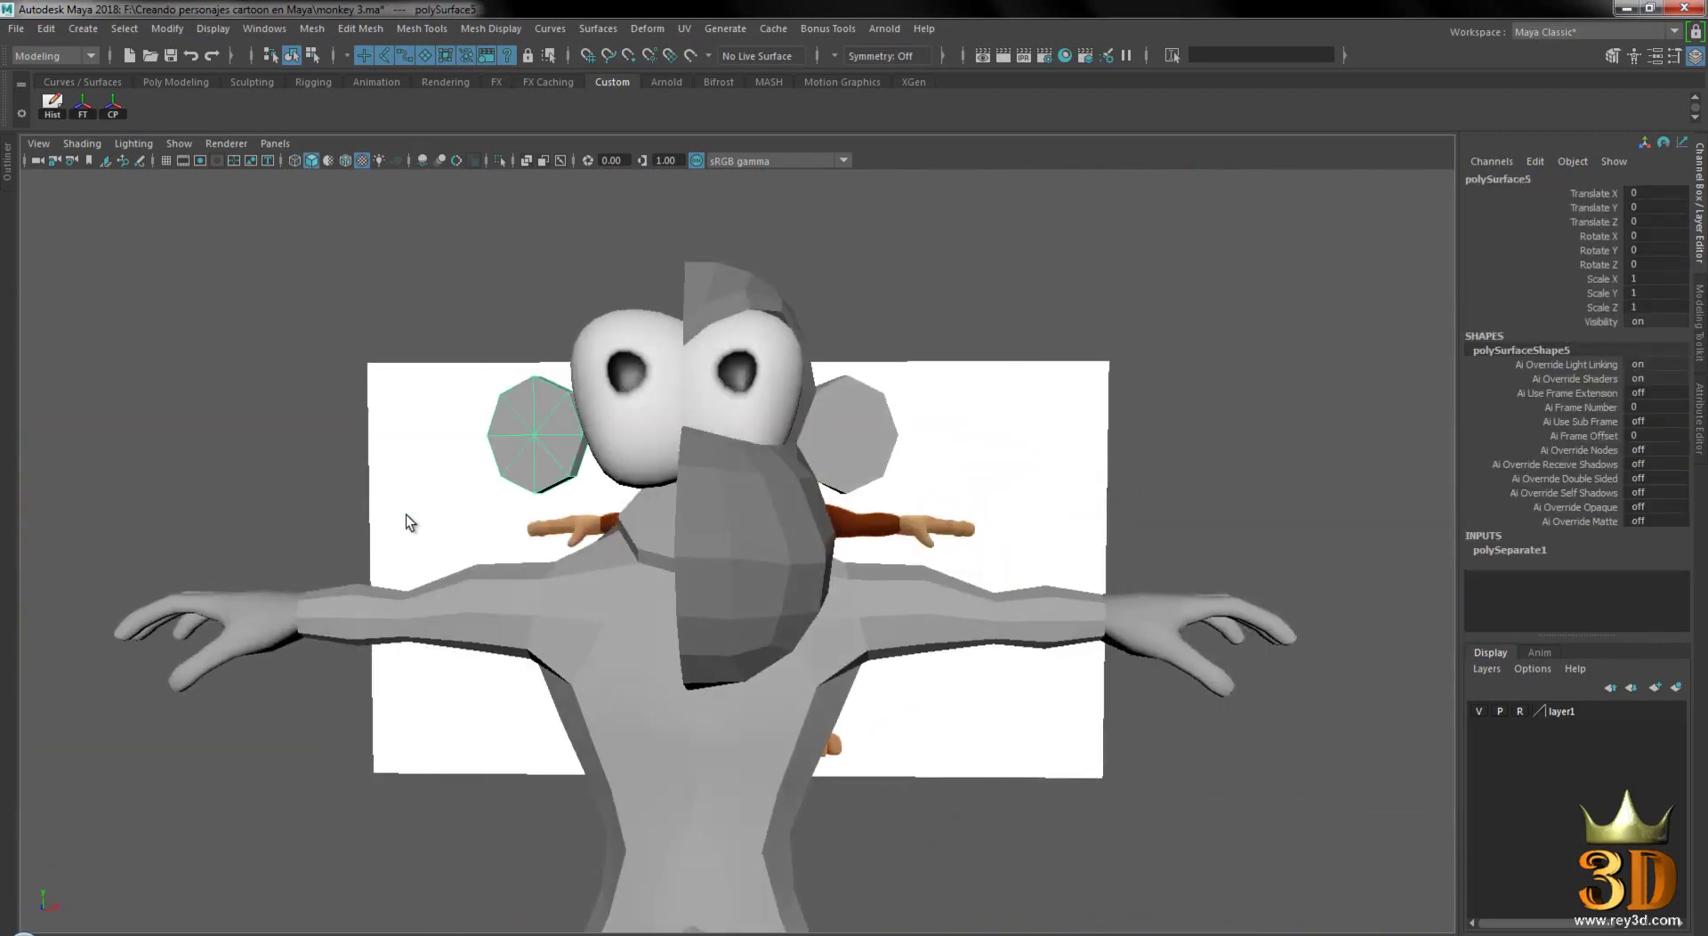
key("Delete")
left_click_drag(420, 520, 687, 500, "alt")
left_click(687, 500)
mouse_move(930, 564)
left_mouse_down("alt")
mouse_move(879, 518)
mouse_move(1014, 437)
mouse_move(980, 454)
mouse_move(1022, 504)
mouse_move(869, 500)
mouse_move(819, 524)
mouse_move(904, 565)
mouse_move(789, 558)
mouse_move(999, 463)
mouse_move(920, 475)
left_mouse_up("alt")
left_click(981, 451)
left_click(920, 482)
mouse_move(991, 525)
left_mouse_down("alt")
mouse_move(877, 523)
mouse_move(908, 398)
left_mouse_up("alt")
- Assign a new Lambert material to the head
right_click(904, 391)
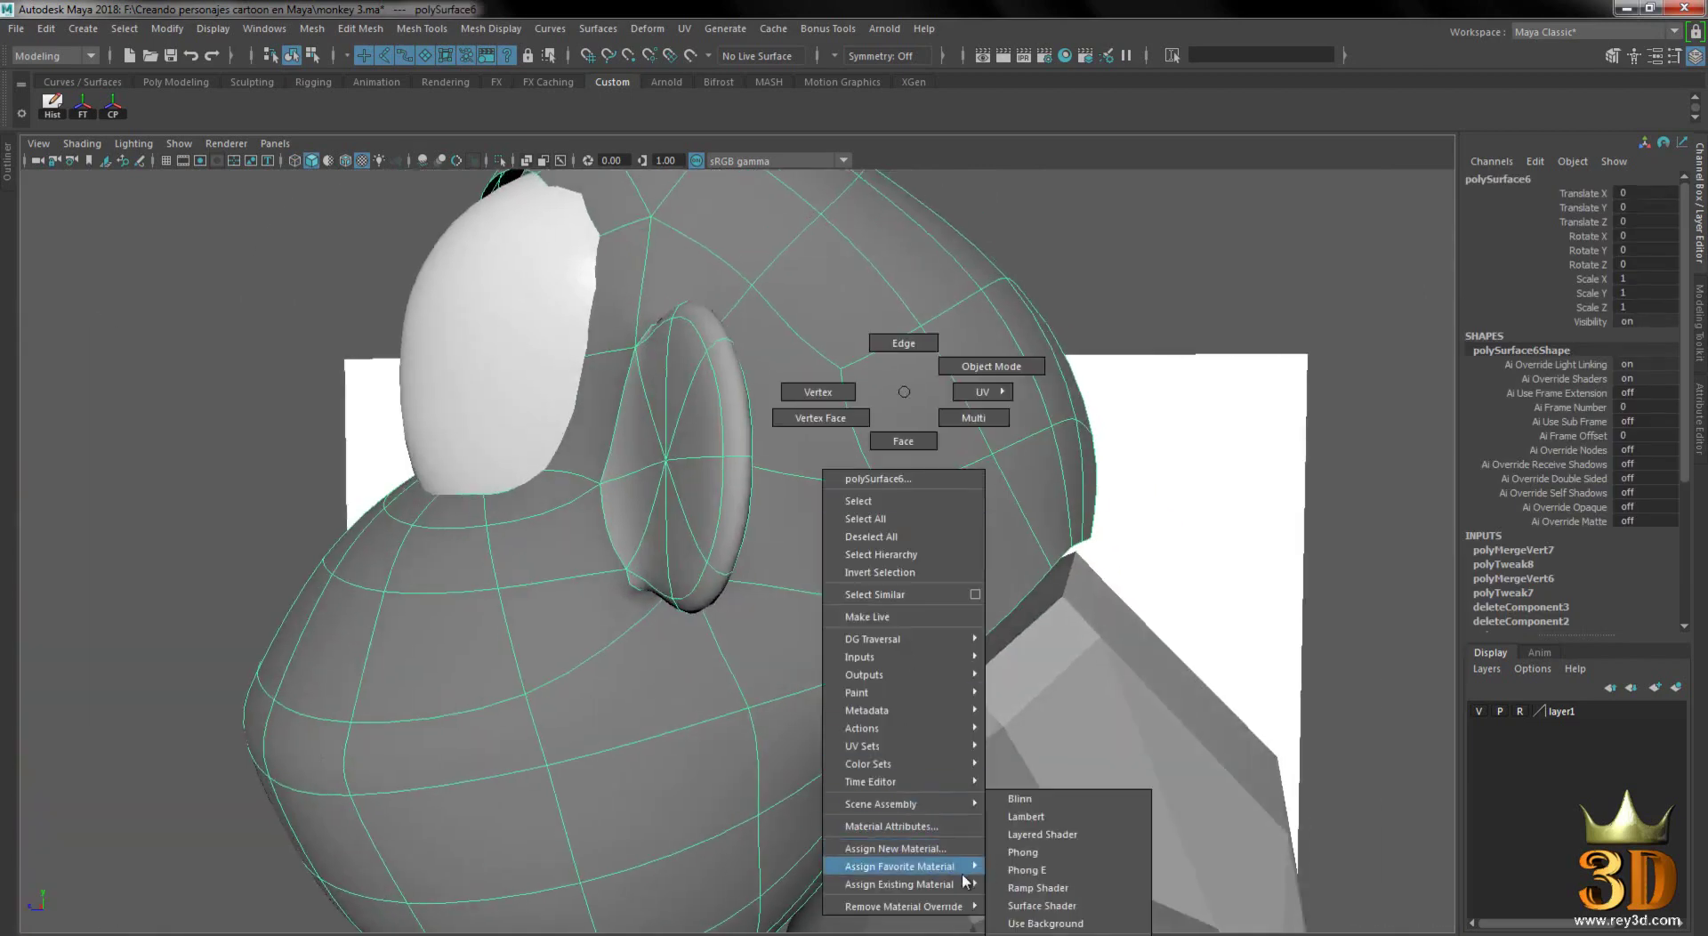
left_click(1029, 894)
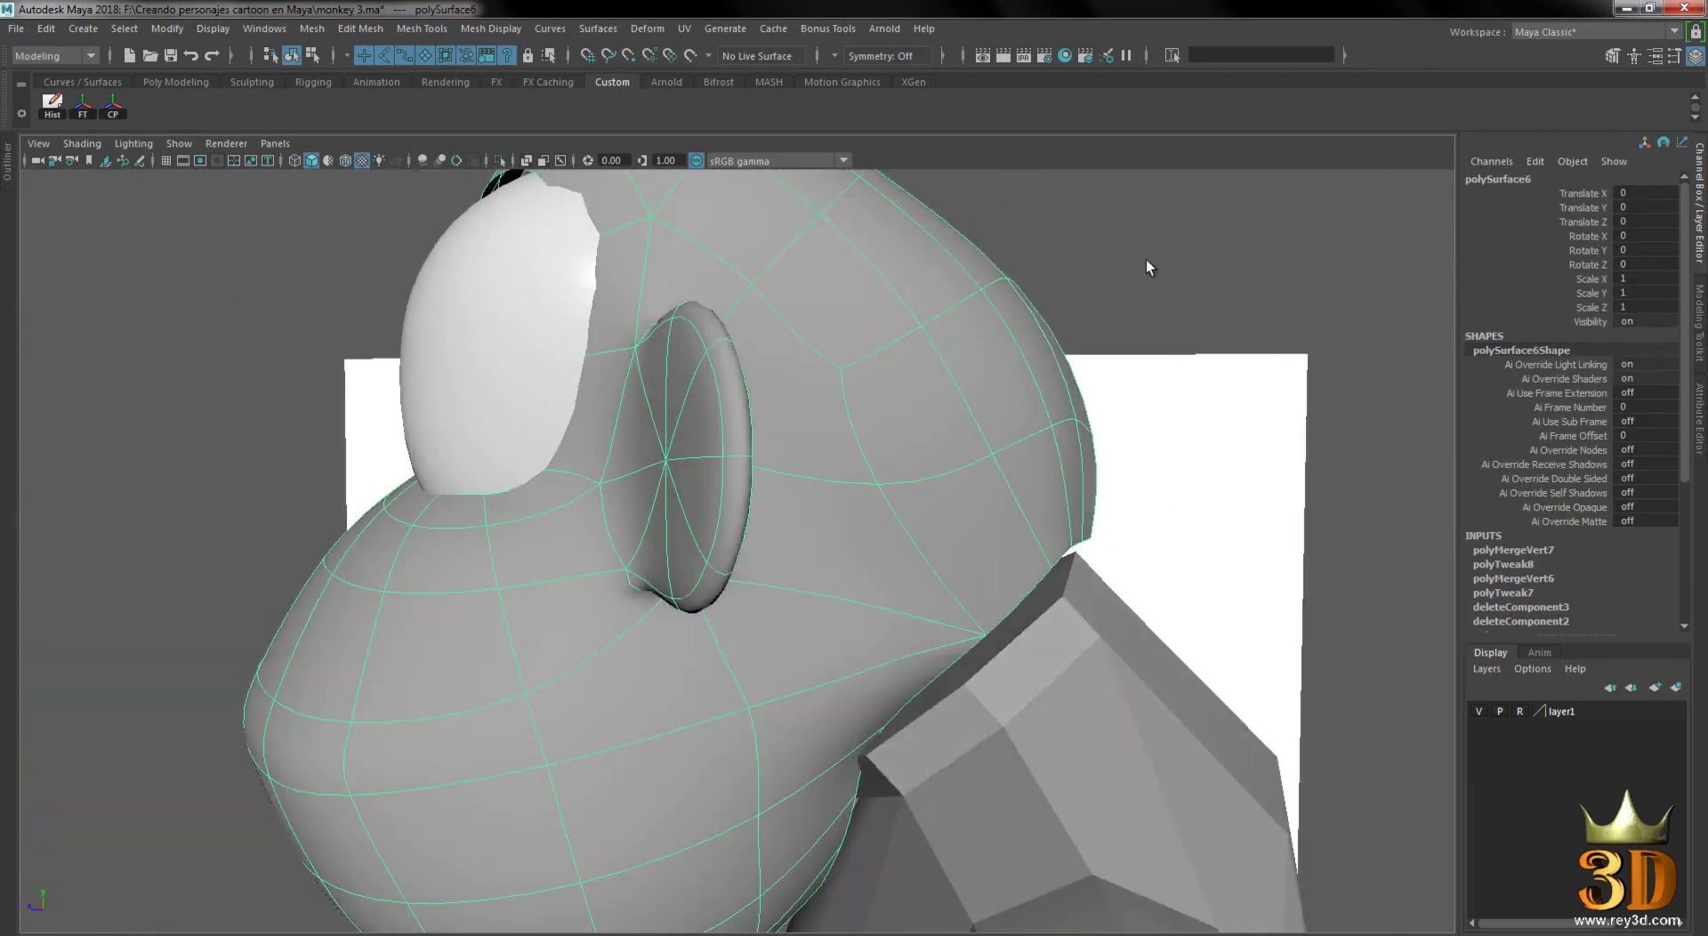
left_click(1146, 267)
- Compare the head's low-poly cage and smooth preview to check the shading
mouse_move(813, 583)
left_mouse_down("alt")
mouse_move(960, 604)
mouse_move(880, 610)
left_mouse_up("alt")
scroll(861, 427, "up", 3)
left_click(828, 461)
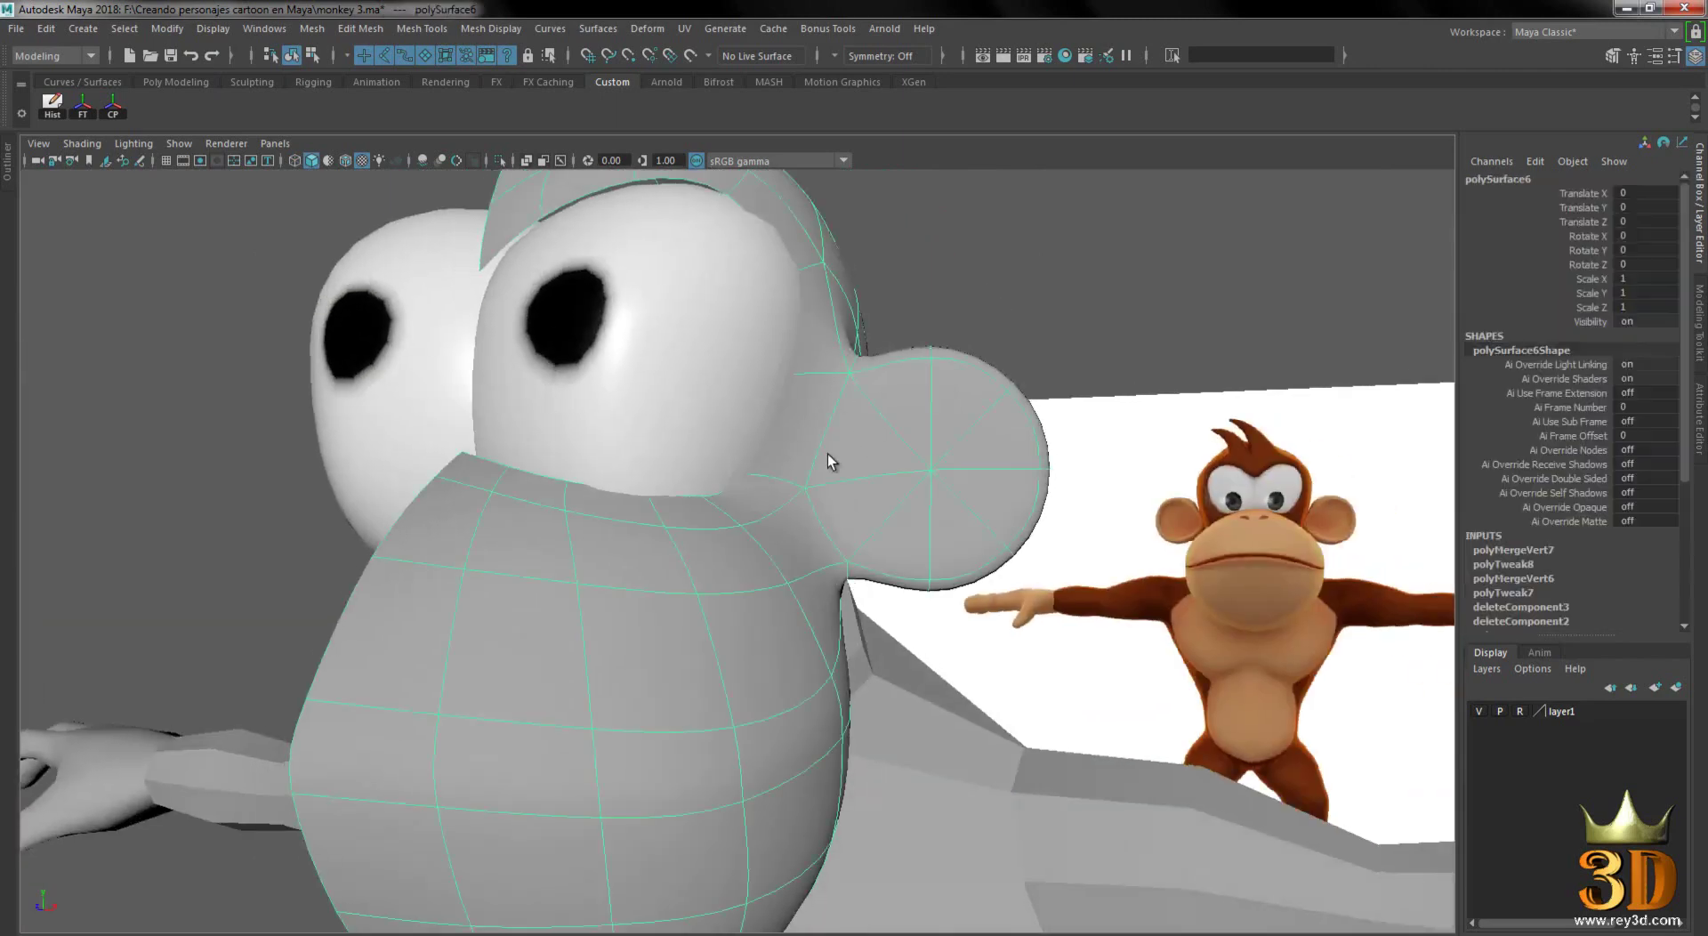
key("1")
key("3")
key("1")
left_click(1106, 443)
left_click_drag(1106, 444, 984, 496, "alt")
left_click(856, 480)
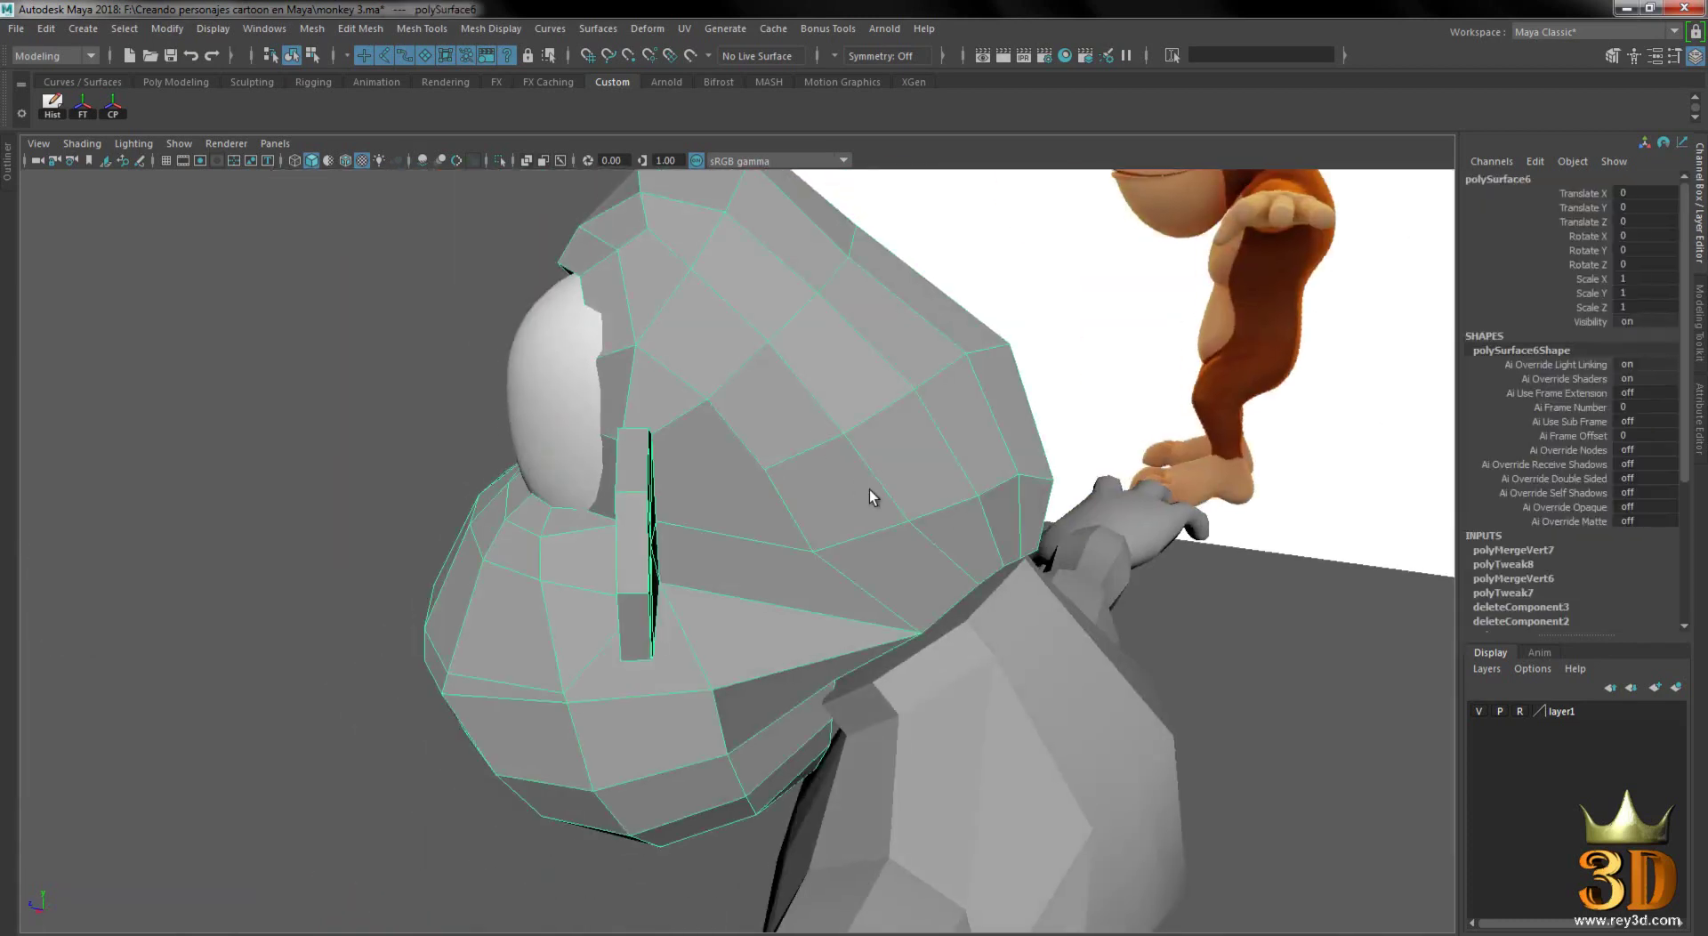
key("3")
left_click(347, 447)
mouse_move(347, 447)
left_mouse_down("alt")
mouse_move(1008, 461)
mouse_move(1022, 511)
mouse_move(893, 530)
mouse_move(770, 499)
mouse_move(945, 482)
mouse_move(591, 489)
mouse_move(916, 581)
mouse_move(871, 441)
mouse_move(841, 466)
left_mouse_up("alt")
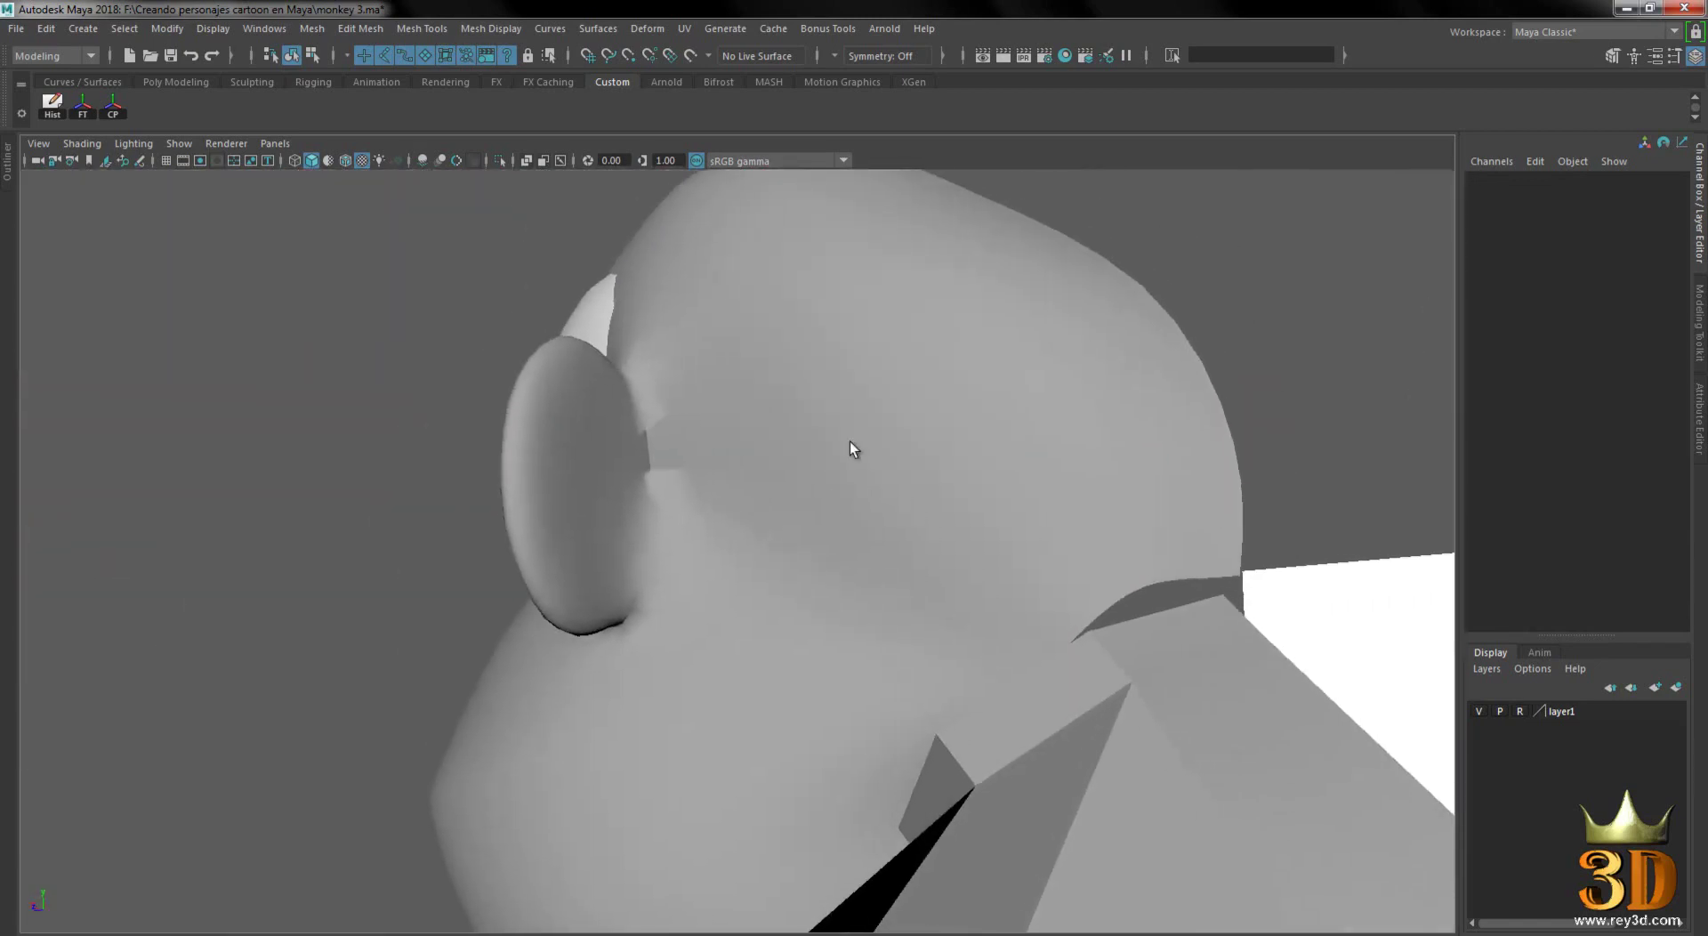
- Show the head as its low-poly cage and move in close to the ear
left_click(851, 468)
key("1")
scroll(800, 468, "down", 2)
key("3")
mouse_move(781, 473)
left_mouse_down("alt")
mouse_move(749, 509)
mouse_move(294, 419)
left_mouse_up("alt")
left_click(293, 419)
mouse_move(724, 610)
left_mouse_down("alt")
mouse_move(633, 538)
mouse_move(677, 561)
left_mouse_up("alt")
left_click(709, 466)
key("1")
mouse_move(710, 466)
left_mouse_down("alt")
mouse_move(777, 481)
mouse_move(691, 461)
mouse_move(765, 468)
left_mouse_up("alt")
- In face mode, try out faces beside the ear to find the right one
right_click_drag(712, 402, 717, 449)
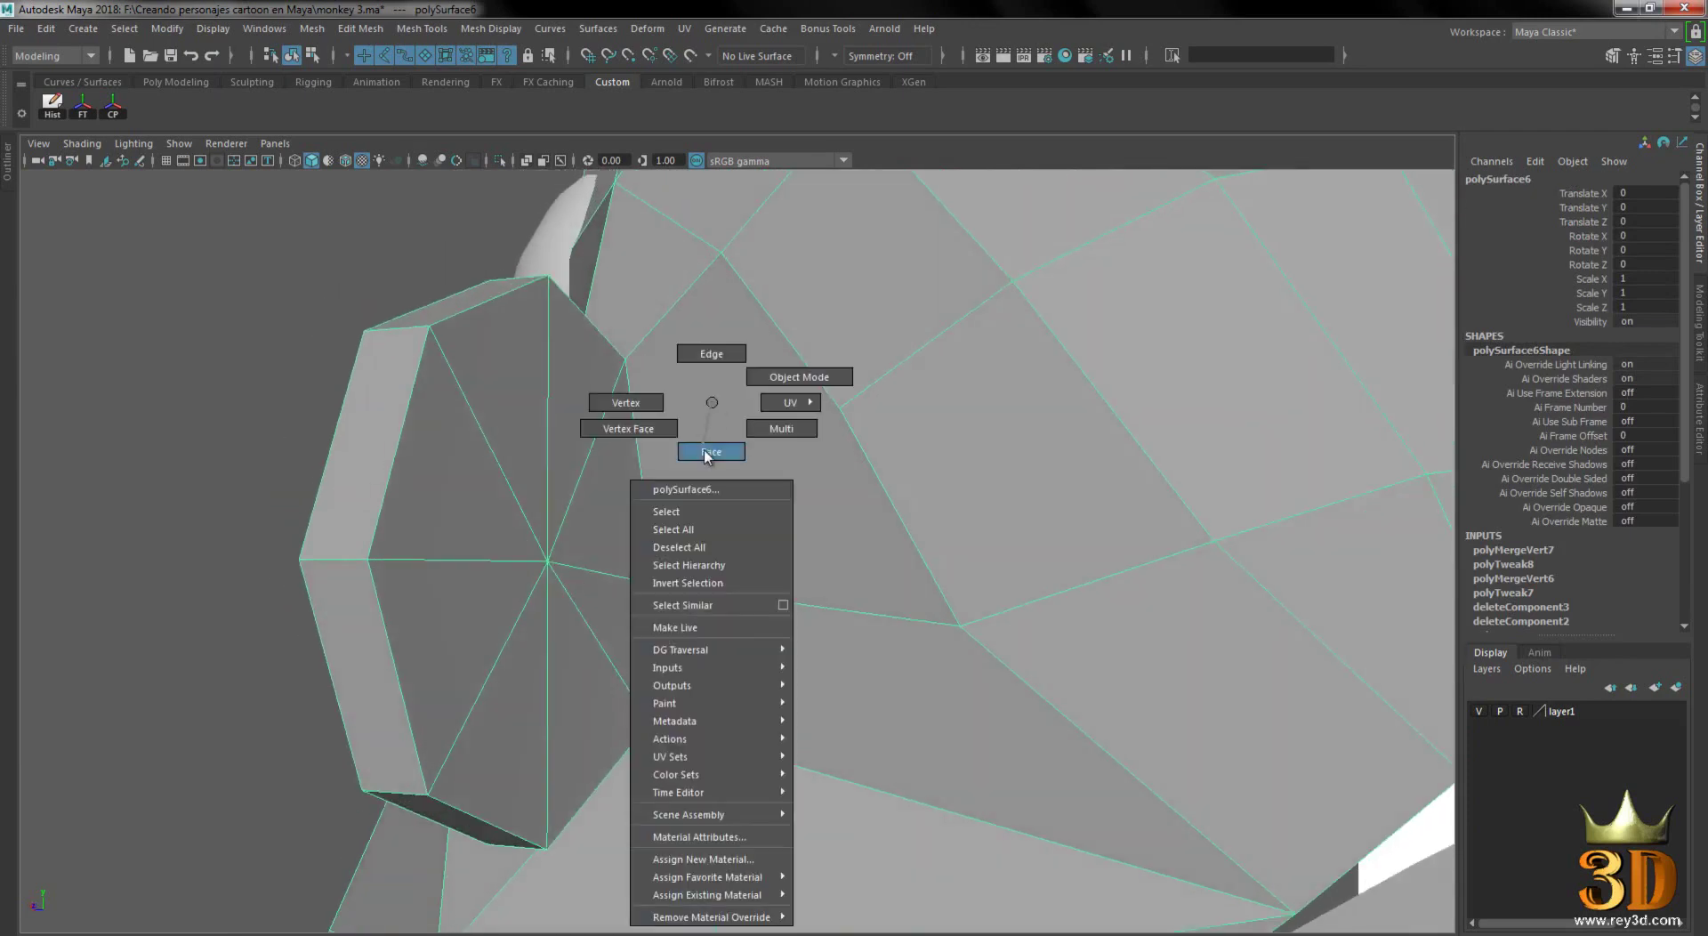
left_click(718, 441)
left_click_drag(882, 415, 676, 445, "alt")
left_click(625, 478)
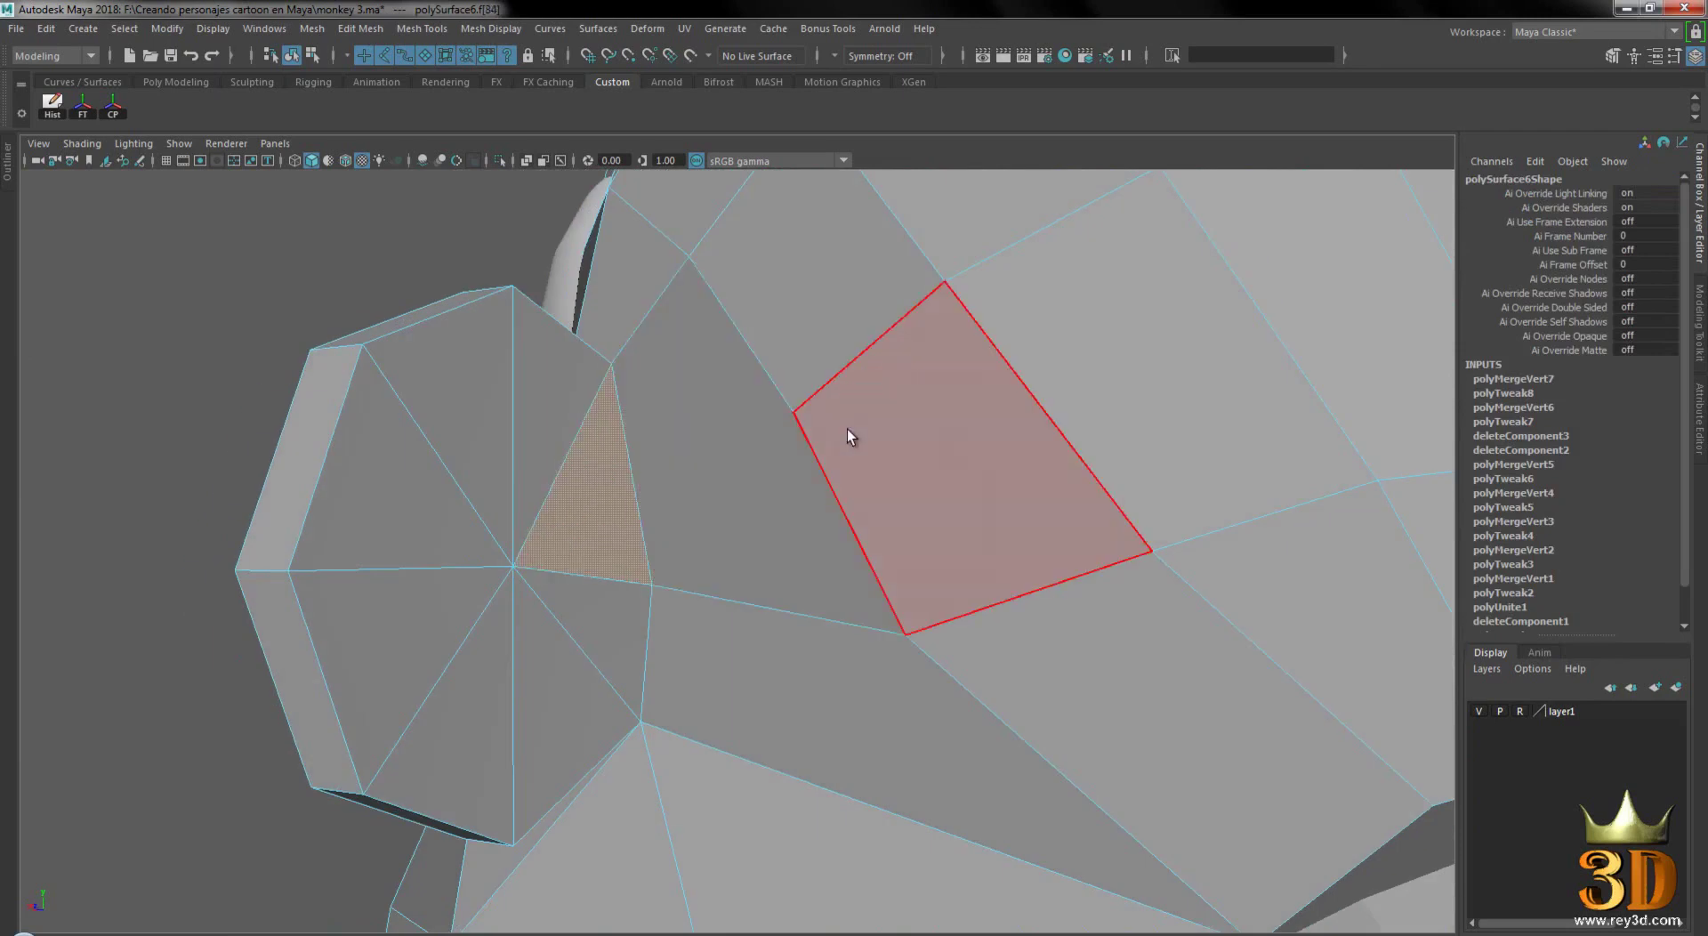
mouse_move(847, 428)
left_mouse_down("alt")
mouse_move(743, 446)
mouse_move(792, 442)
mouse_move(820, 477)
mouse_move(766, 468)
left_mouse_up("alt")
left_click(820, 477)
key("3")
right_click_drag(843, 423, 898, 392)
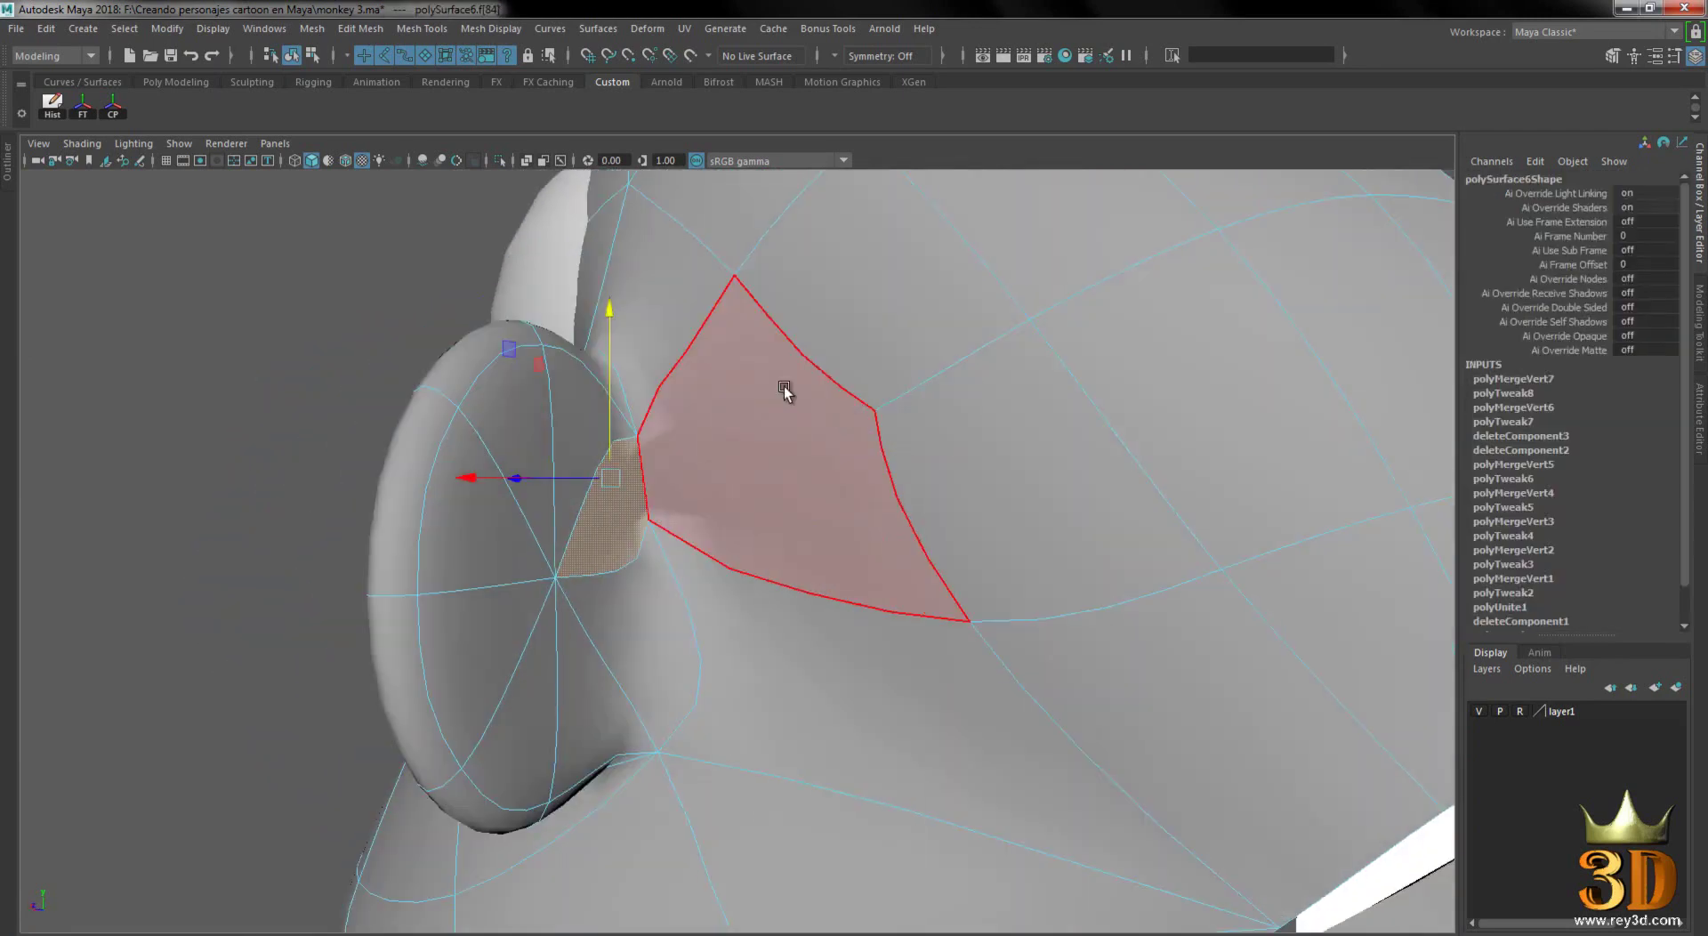
mouse_move(1016, 530)
left_mouse_down("alt")
mouse_move(756, 469)
mouse_move(717, 427)
mouse_move(816, 427)
mouse_move(728, 569)
left_mouse_up("alt")
left_click(840, 504)
mouse_move(840, 504)
left_mouse_down("alt")
mouse_move(779, 549)
mouse_move(745, 549)
mouse_move(770, 515)
mouse_move(806, 519)
mouse_move(771, 458)
mouse_move(709, 466)
mouse_move(766, 370)
left_mouse_up("alt")
key("1")
- Delete the face between the ear and head, leaving a hole
right_click_drag(768, 369, 772, 411)
left_click(698, 466)
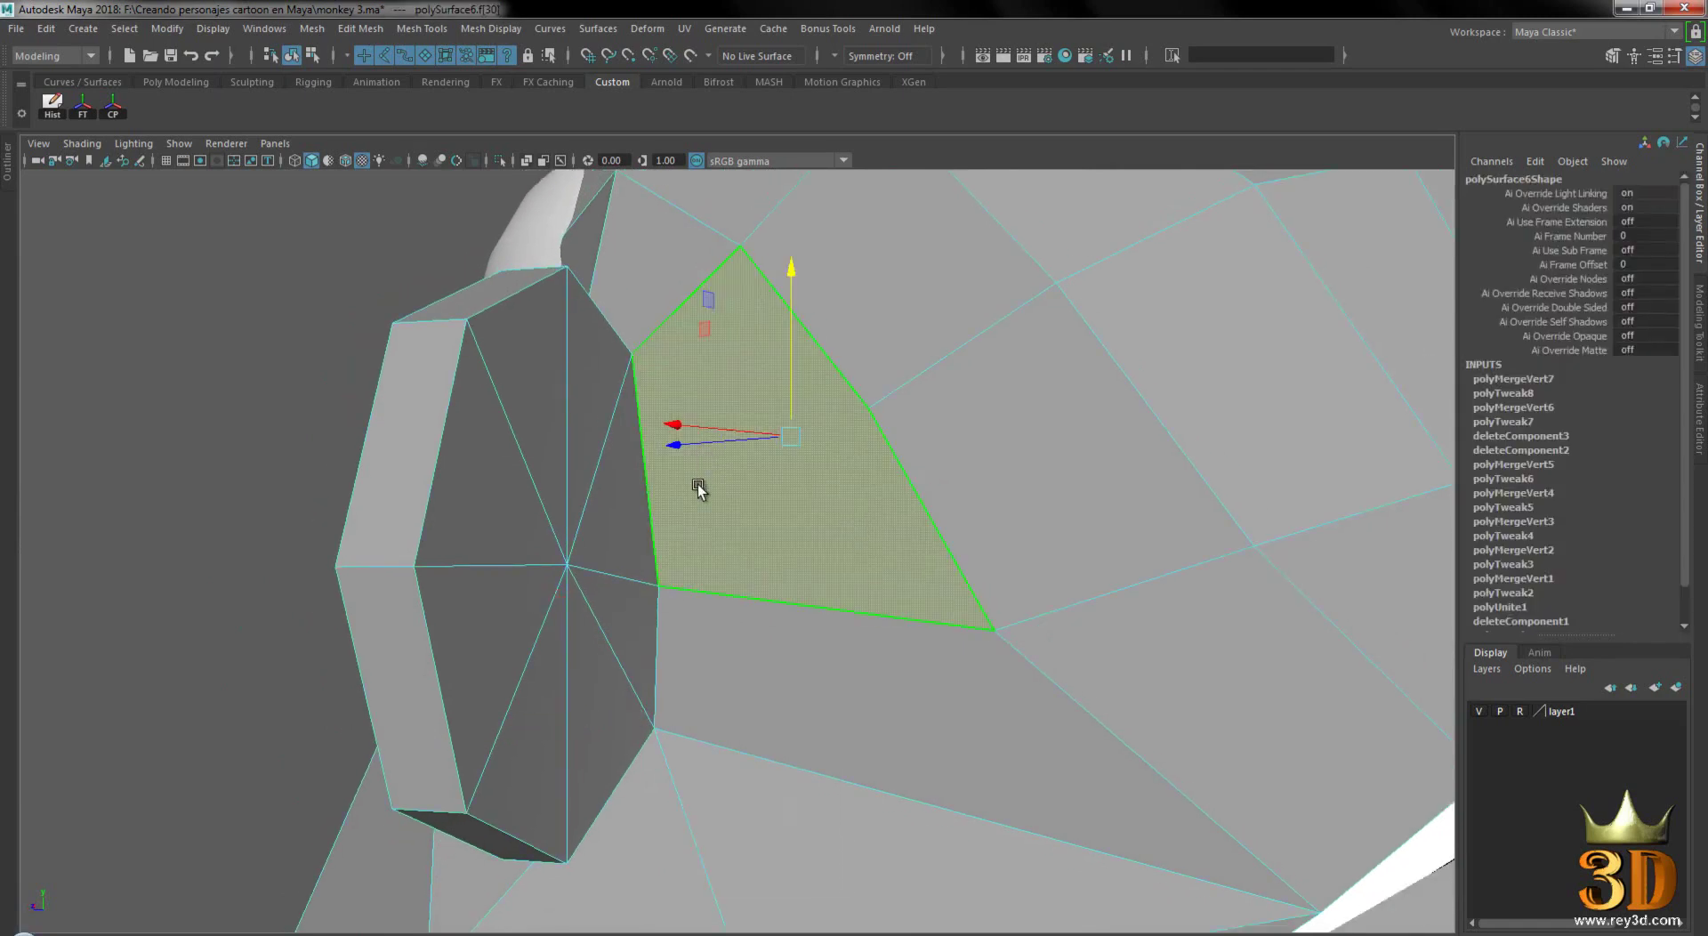
key("Delete")
mouse_move(739, 530)
left_mouse_down("alt")
mouse_move(706, 496)
mouse_move(621, 482)
mouse_move(687, 497)
mouse_move(872, 475)
mouse_move(926, 436)
mouse_move(979, 350)
left_mouse_up("alt")
right_click_drag(980, 351, 1186, 461)
- Fill the hole beside the ear with an appended polygon spanning two border edges
left_click_drag(1185, 461, 1022, 454, "alt")
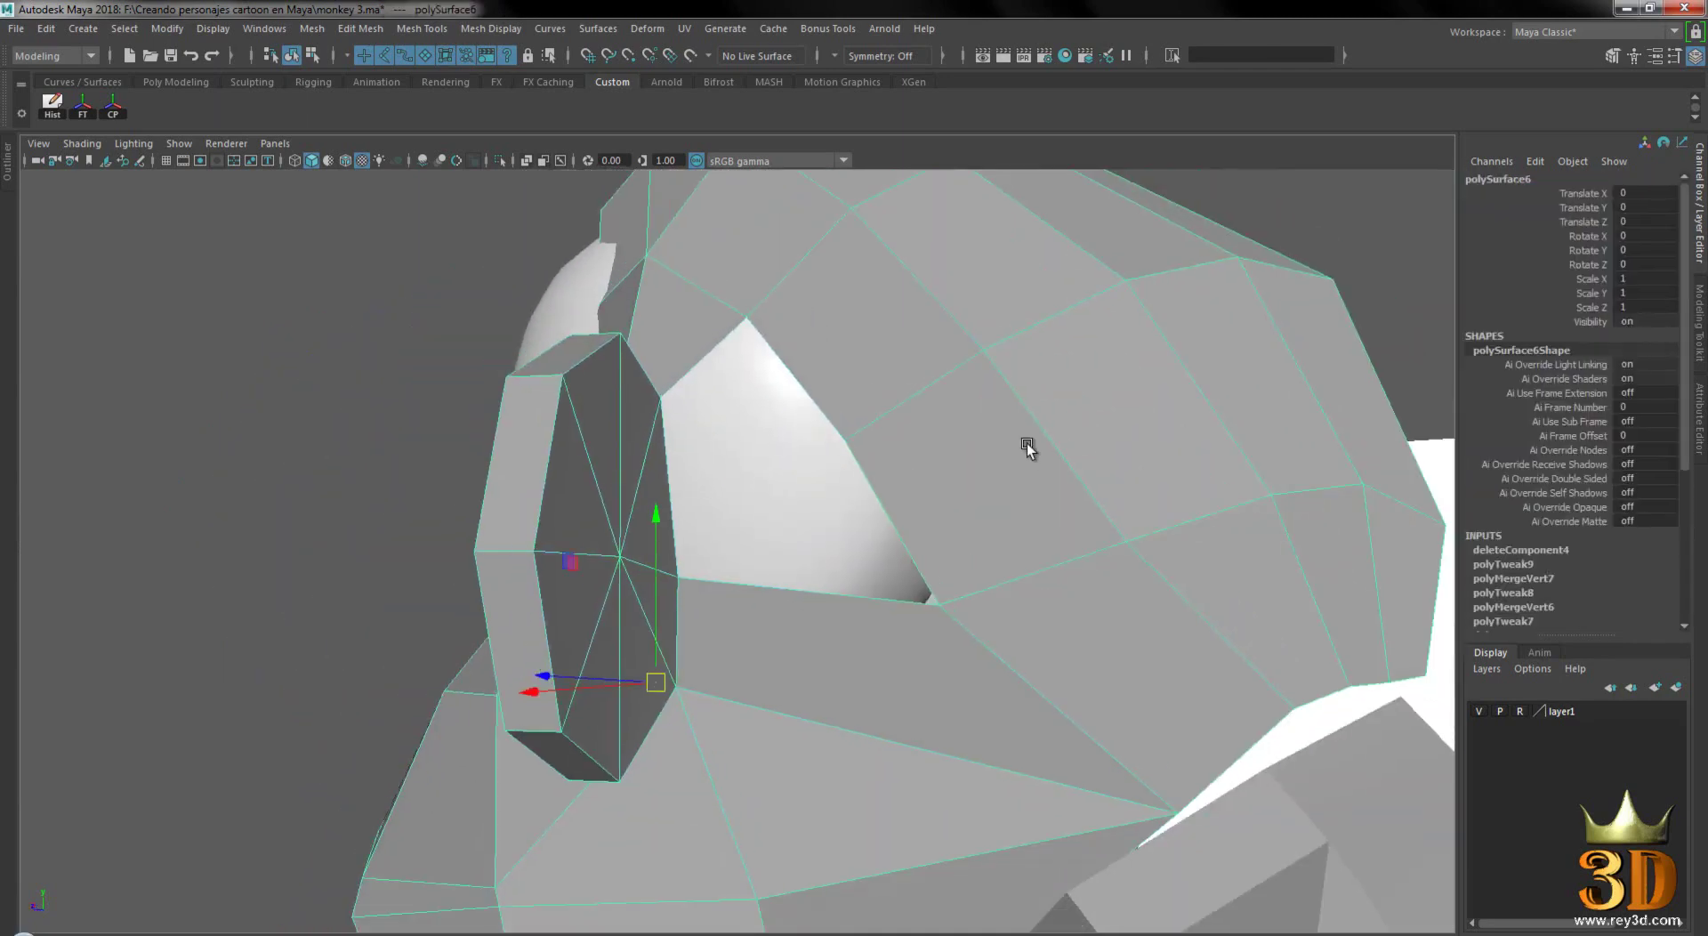
right_click(1030, 439, "shift")
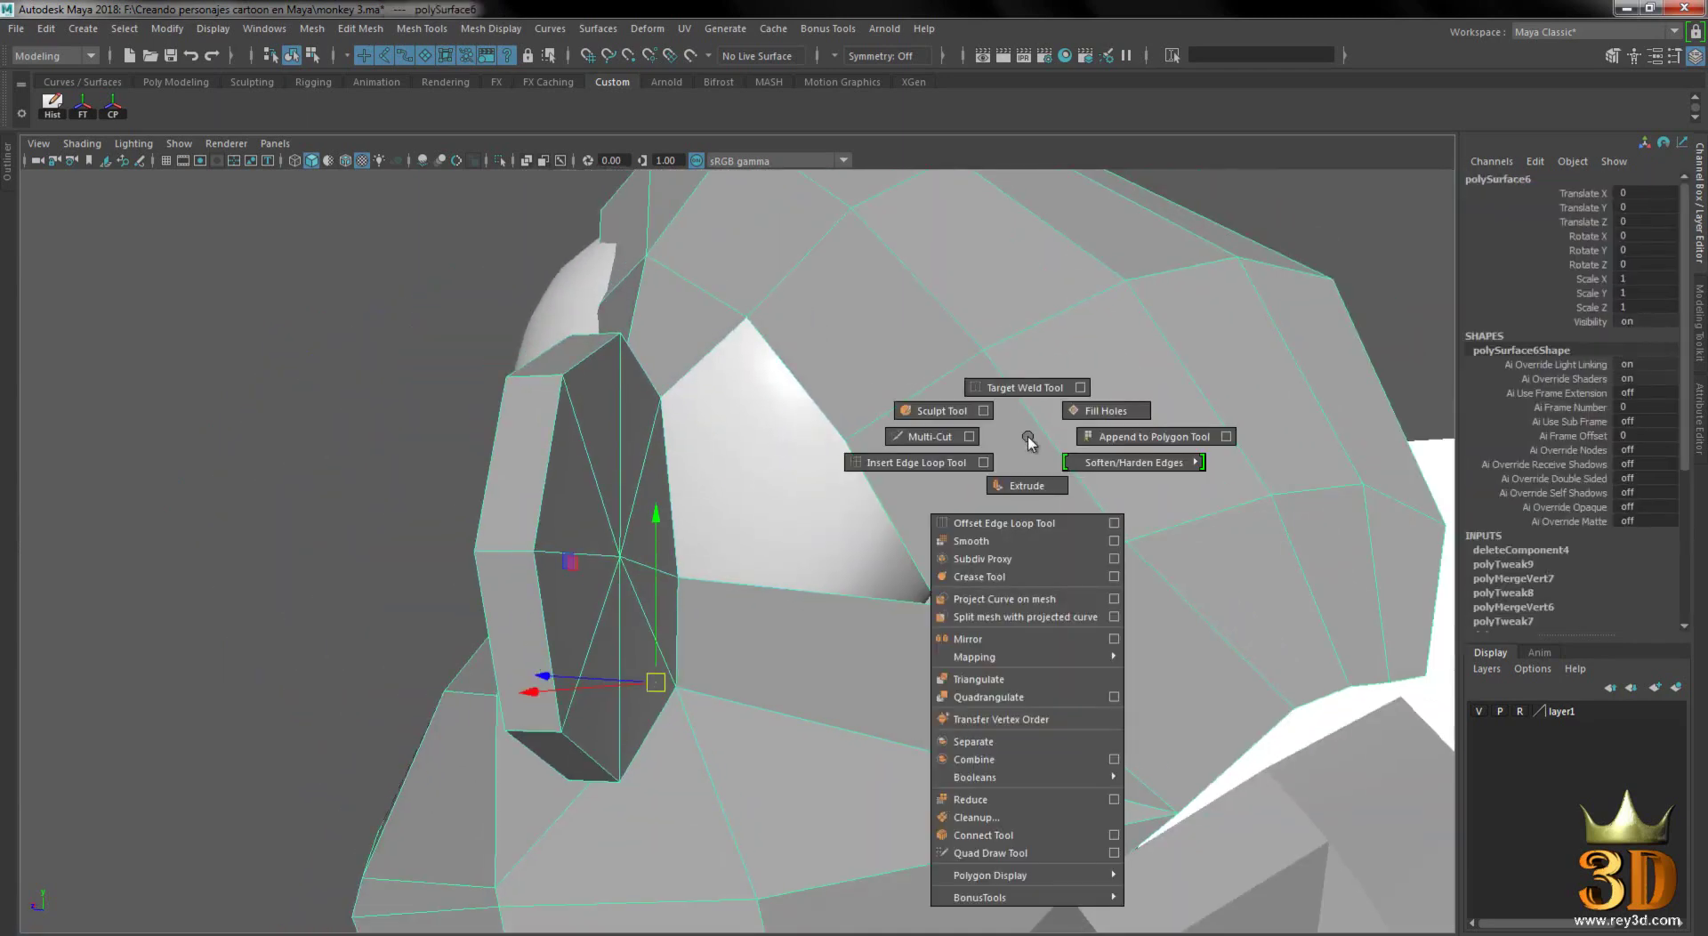
left_click(1132, 443)
mouse_move(1124, 431)
left_mouse_down("alt")
mouse_move(884, 465)
mouse_move(751, 370)
left_mouse_up("alt")
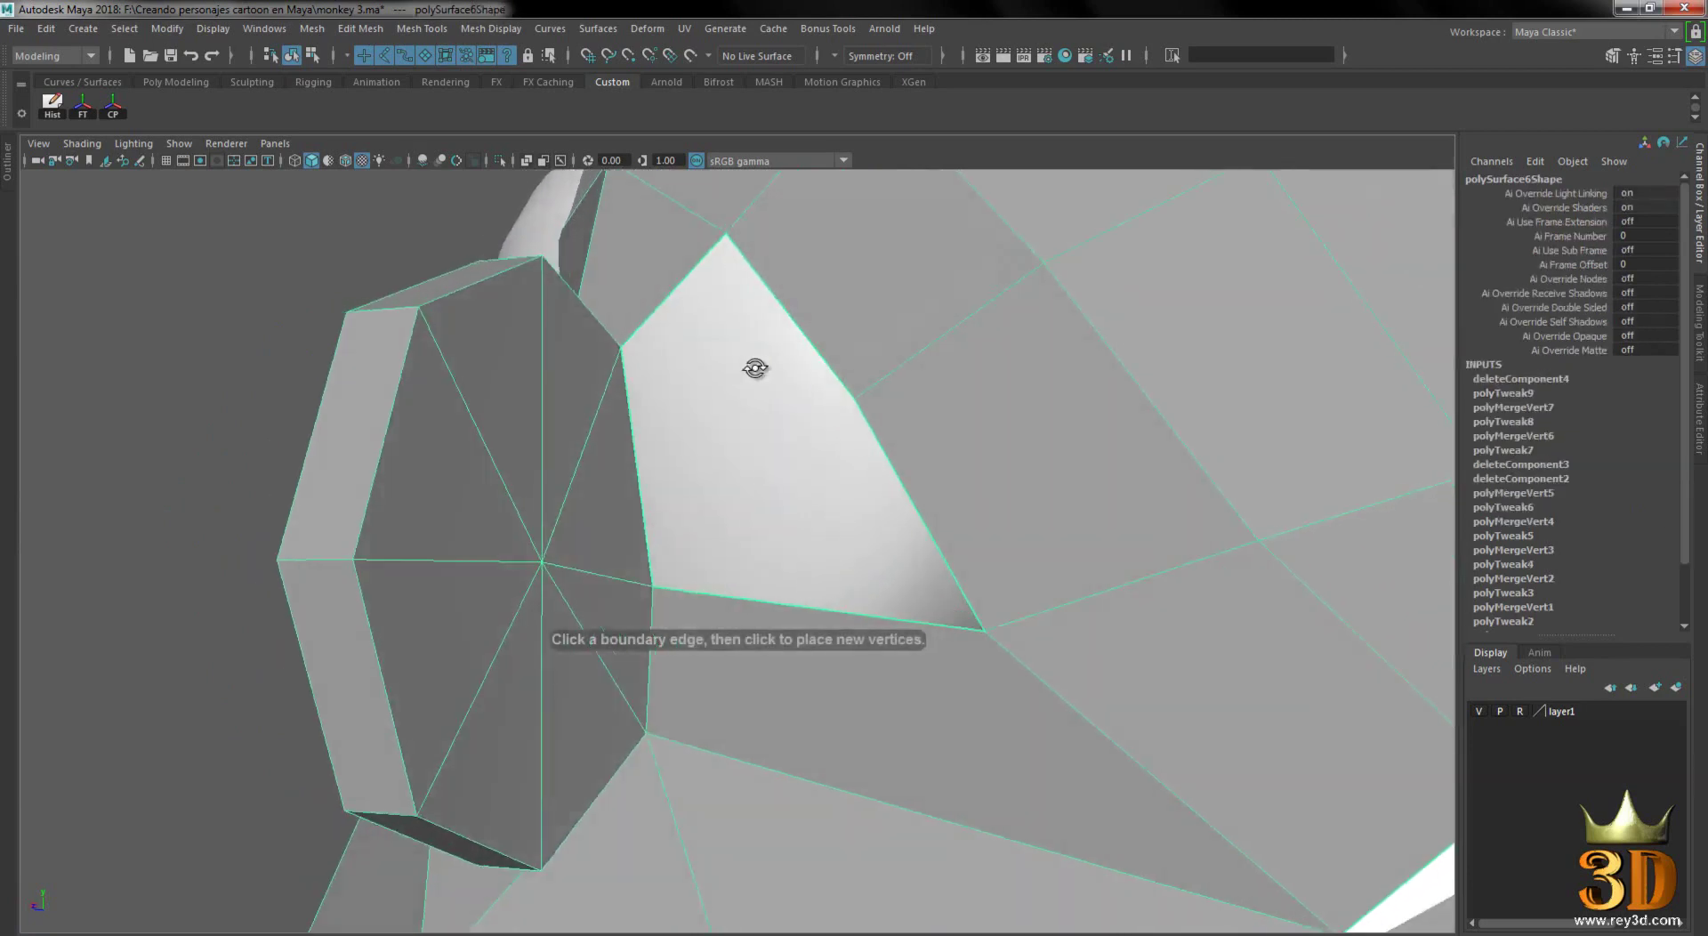
scroll(765, 369, "up", 2)
left_click(707, 282)
mouse_move(707, 282)
left_mouse_down("alt")
mouse_move(820, 443)
mouse_move(804, 442)
mouse_move(778, 555)
left_mouse_up("alt")
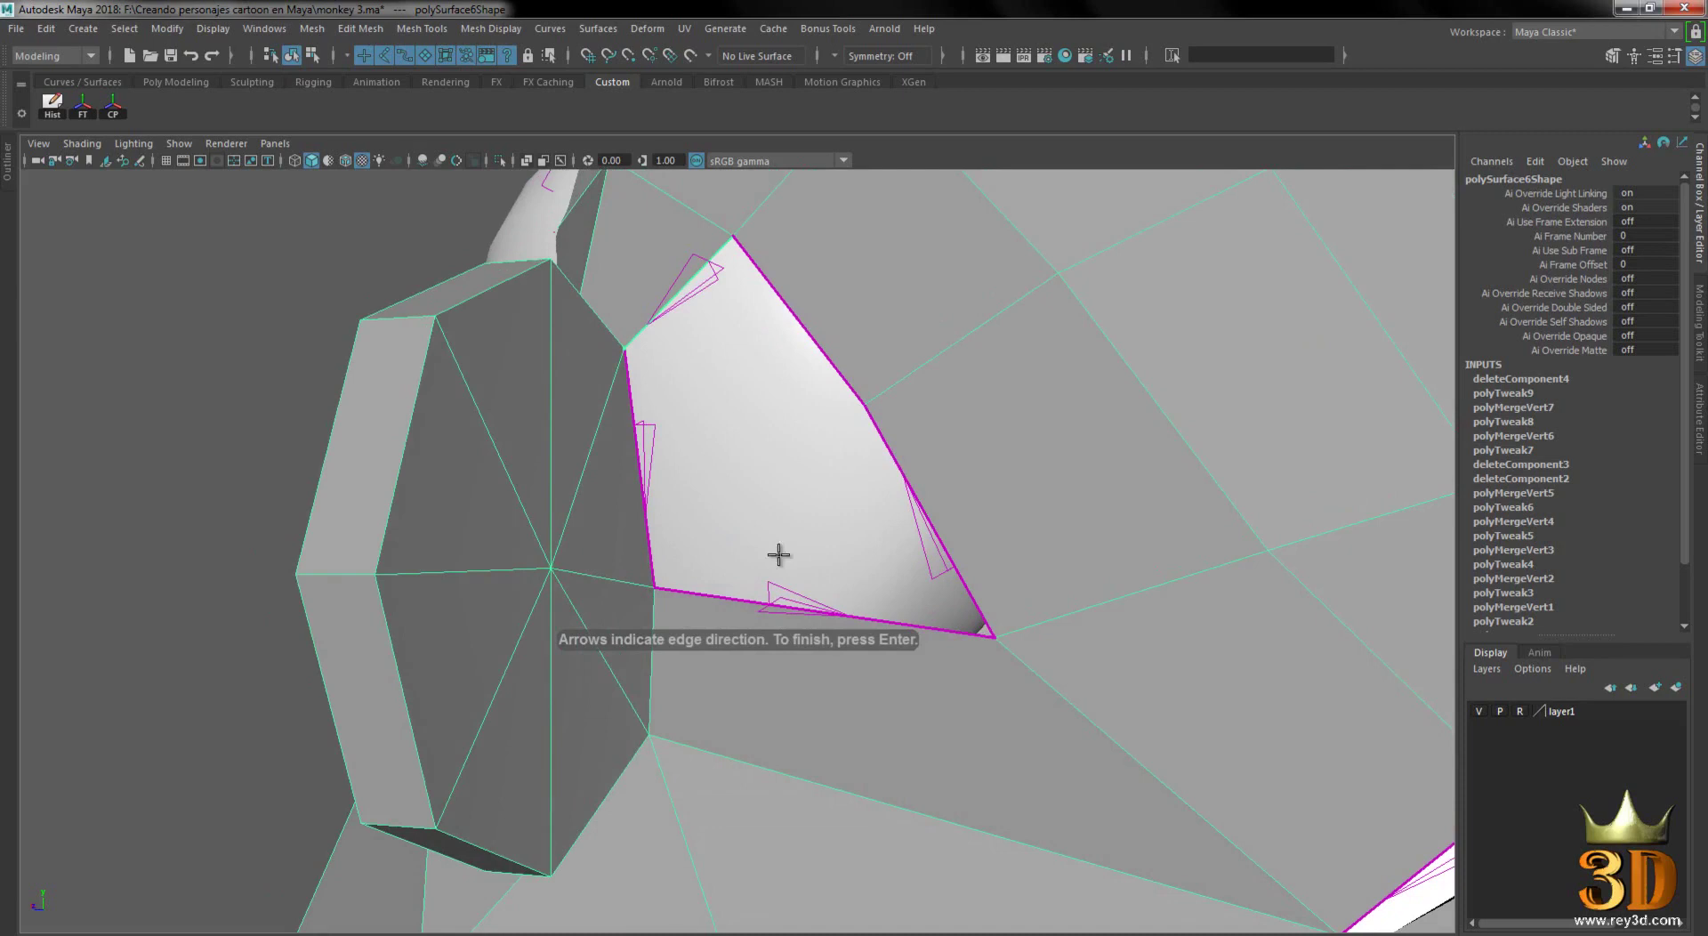
left_click(786, 608)
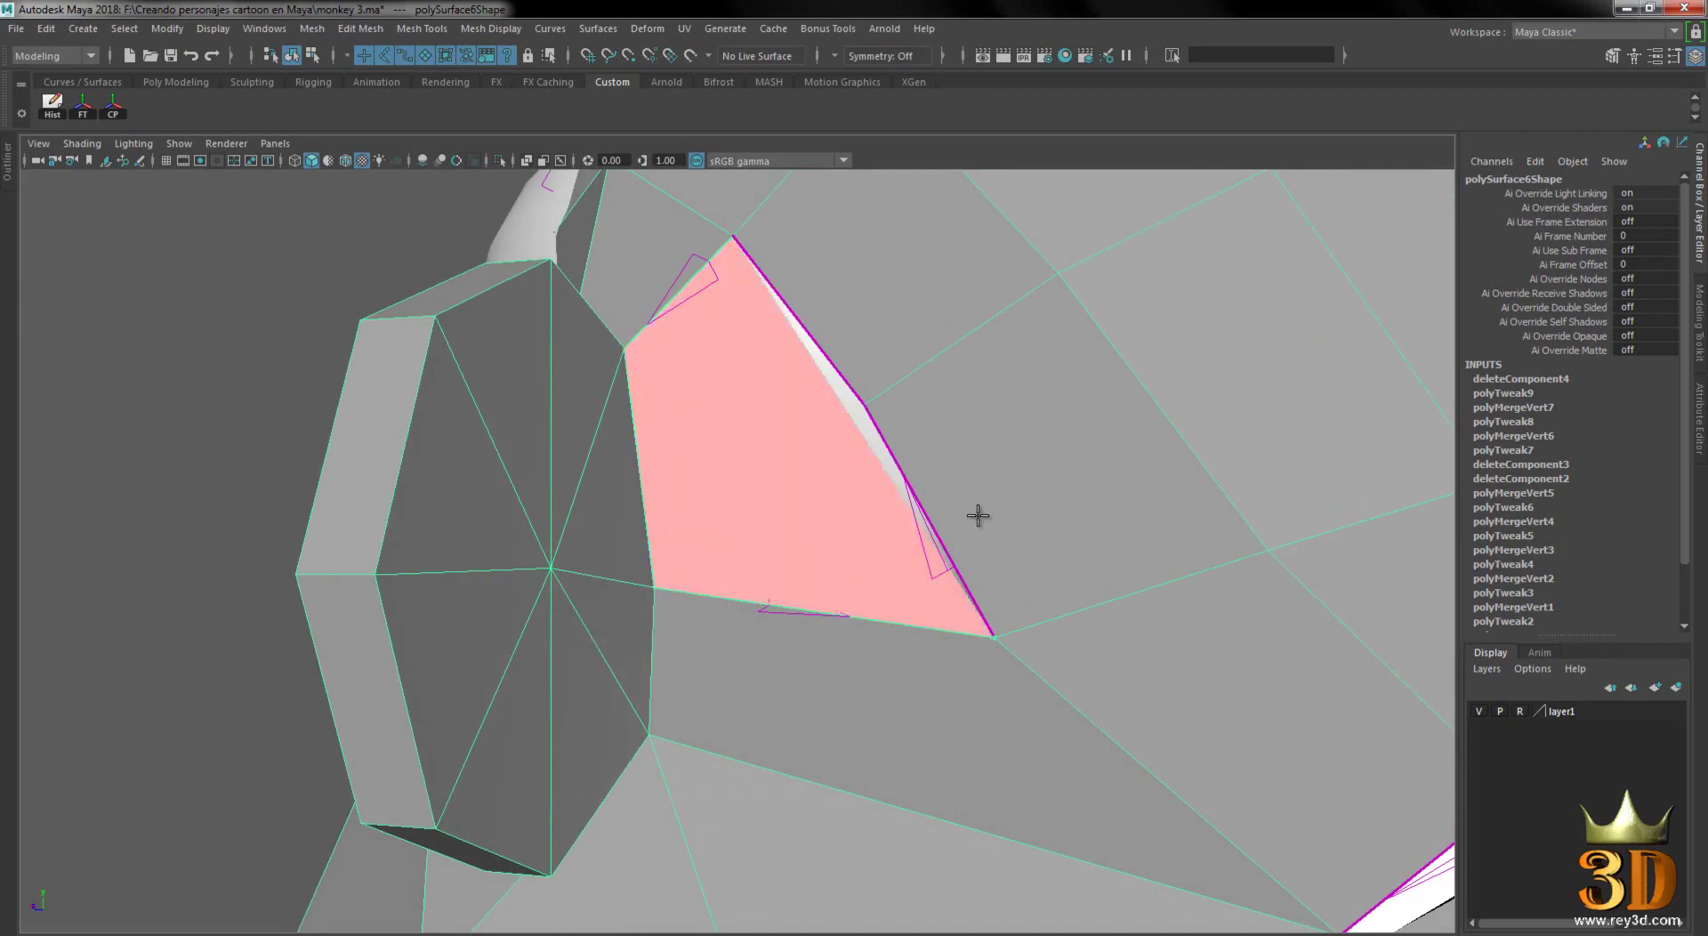
key("Return")
mouse_move(1029, 518)
left_mouse_down("alt")
mouse_move(904, 504)
mouse_move(989, 489)
mouse_move(907, 495)
mouse_move(938, 442)
left_mouse_up("alt")
- Switch between cage and smooth preview and bring the ear side of the head into view
key("3")
key("1")
right_click(942, 414)
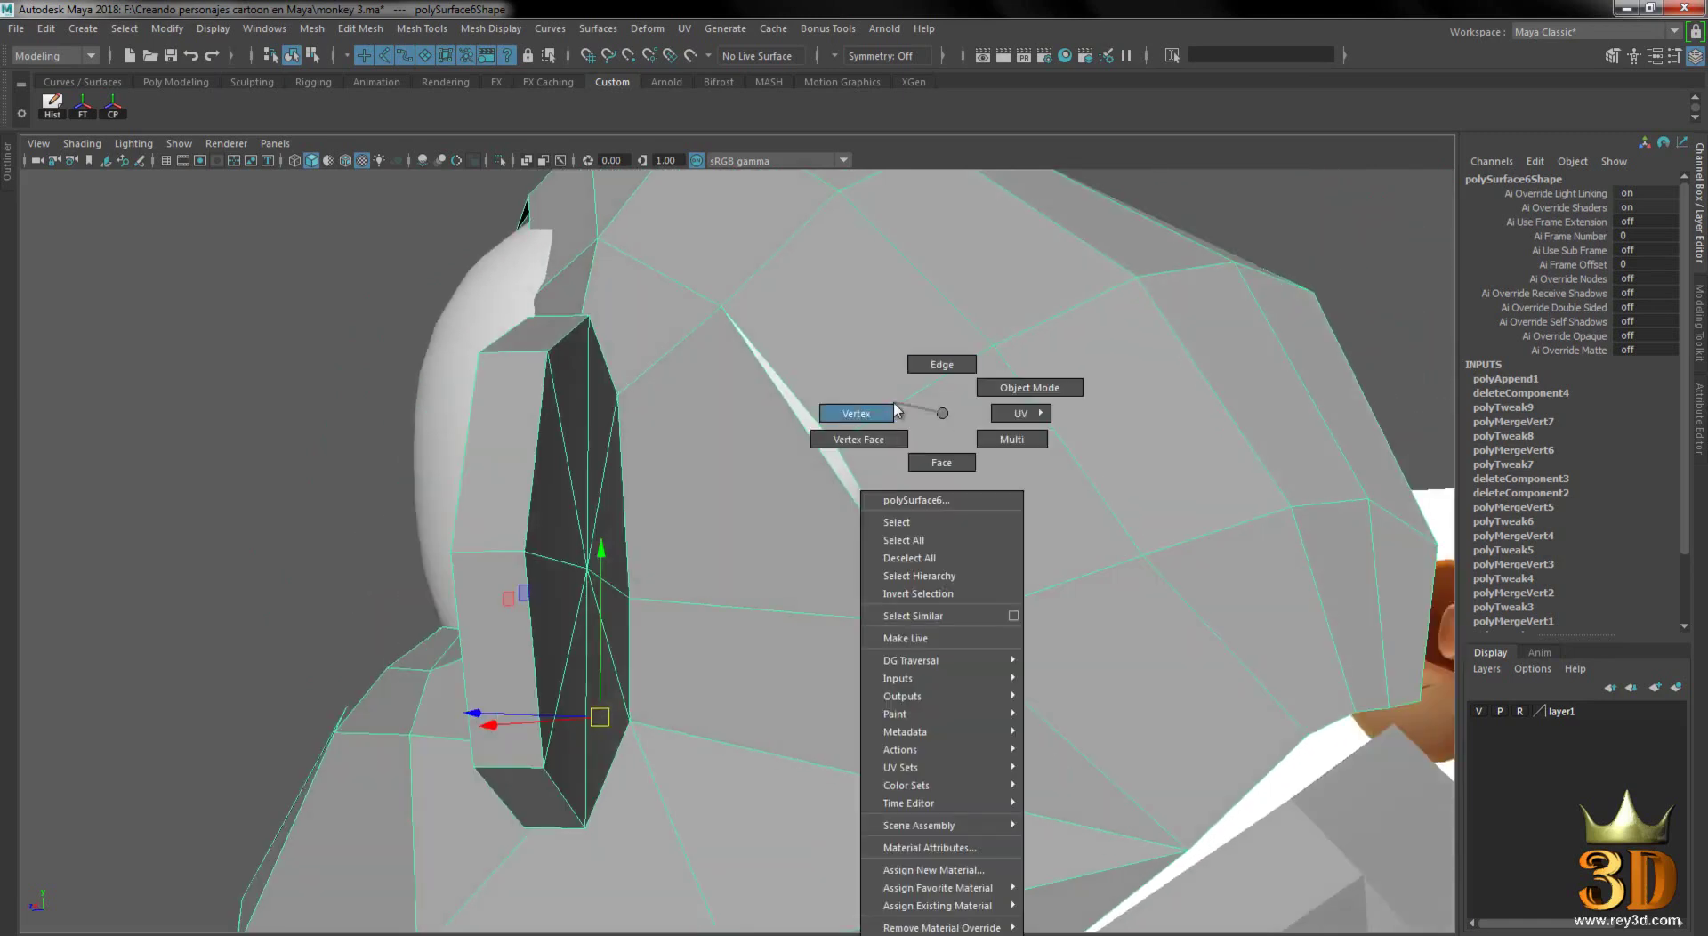
right_click_drag(925, 409, 826, 432)
left_click_drag(956, 411, 1025, 392, "alt")
right_click_drag(1026, 392, 1040, 488)
left_click_drag(1040, 489, 965, 499, "alt")
right_click_drag(892, 433, 959, 400)
key("3")
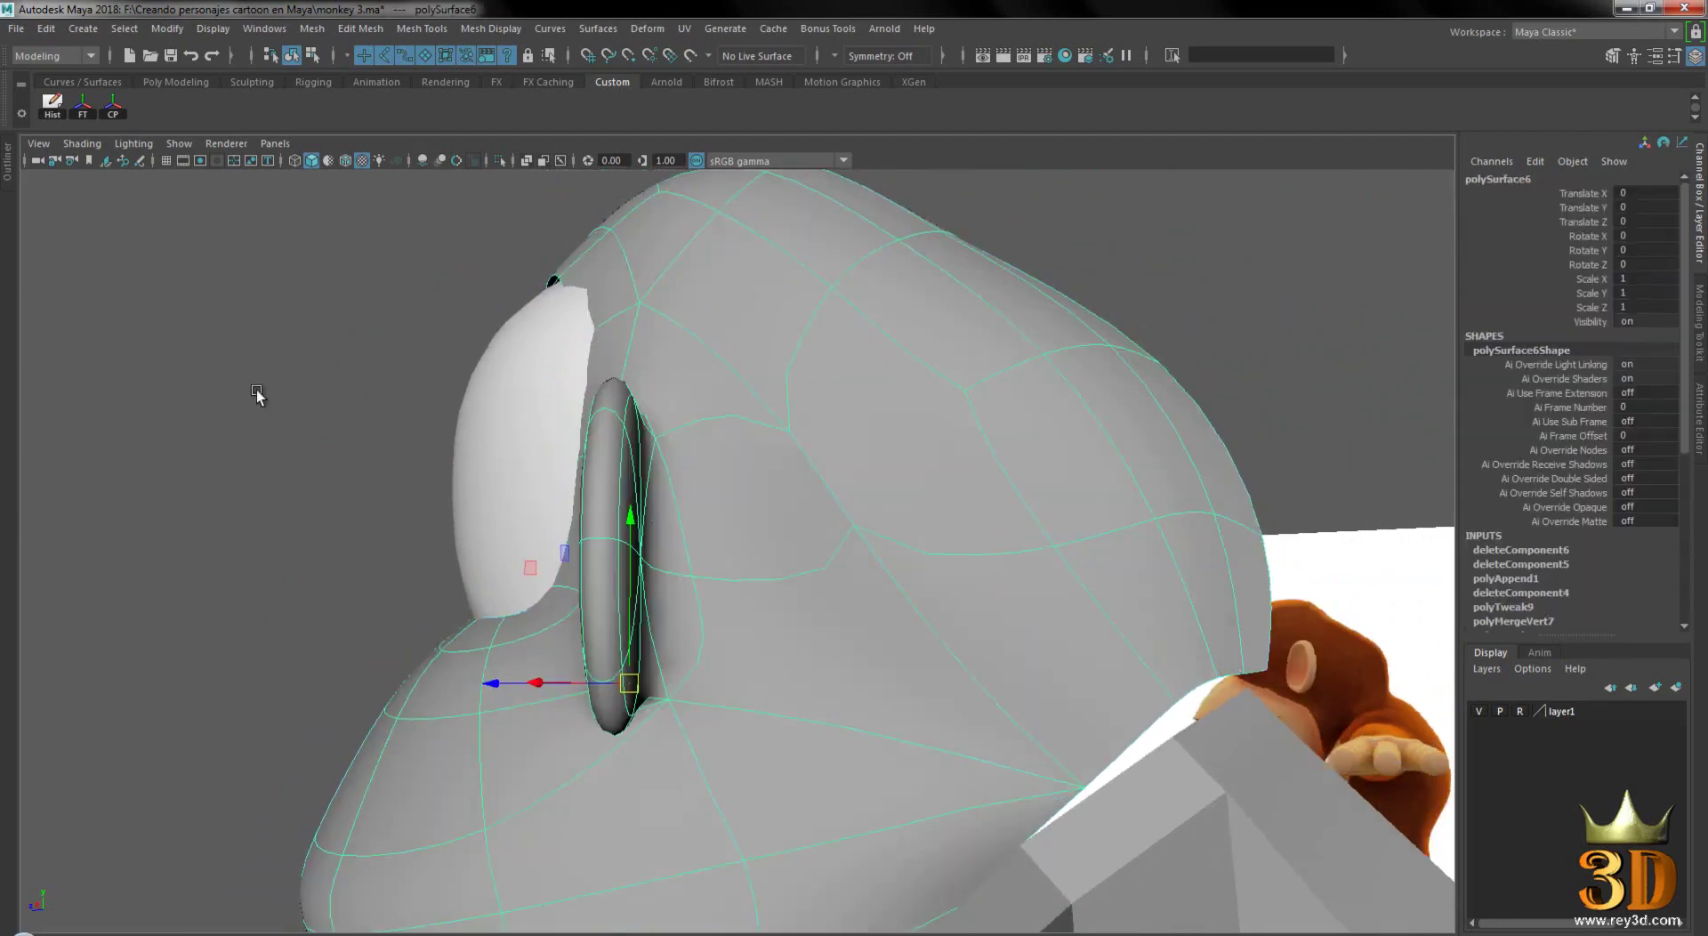
left_click(263, 396)
left_click_drag(1014, 500, 839, 488, "alt")
left_click_drag(900, 538, 845, 472, "alt")
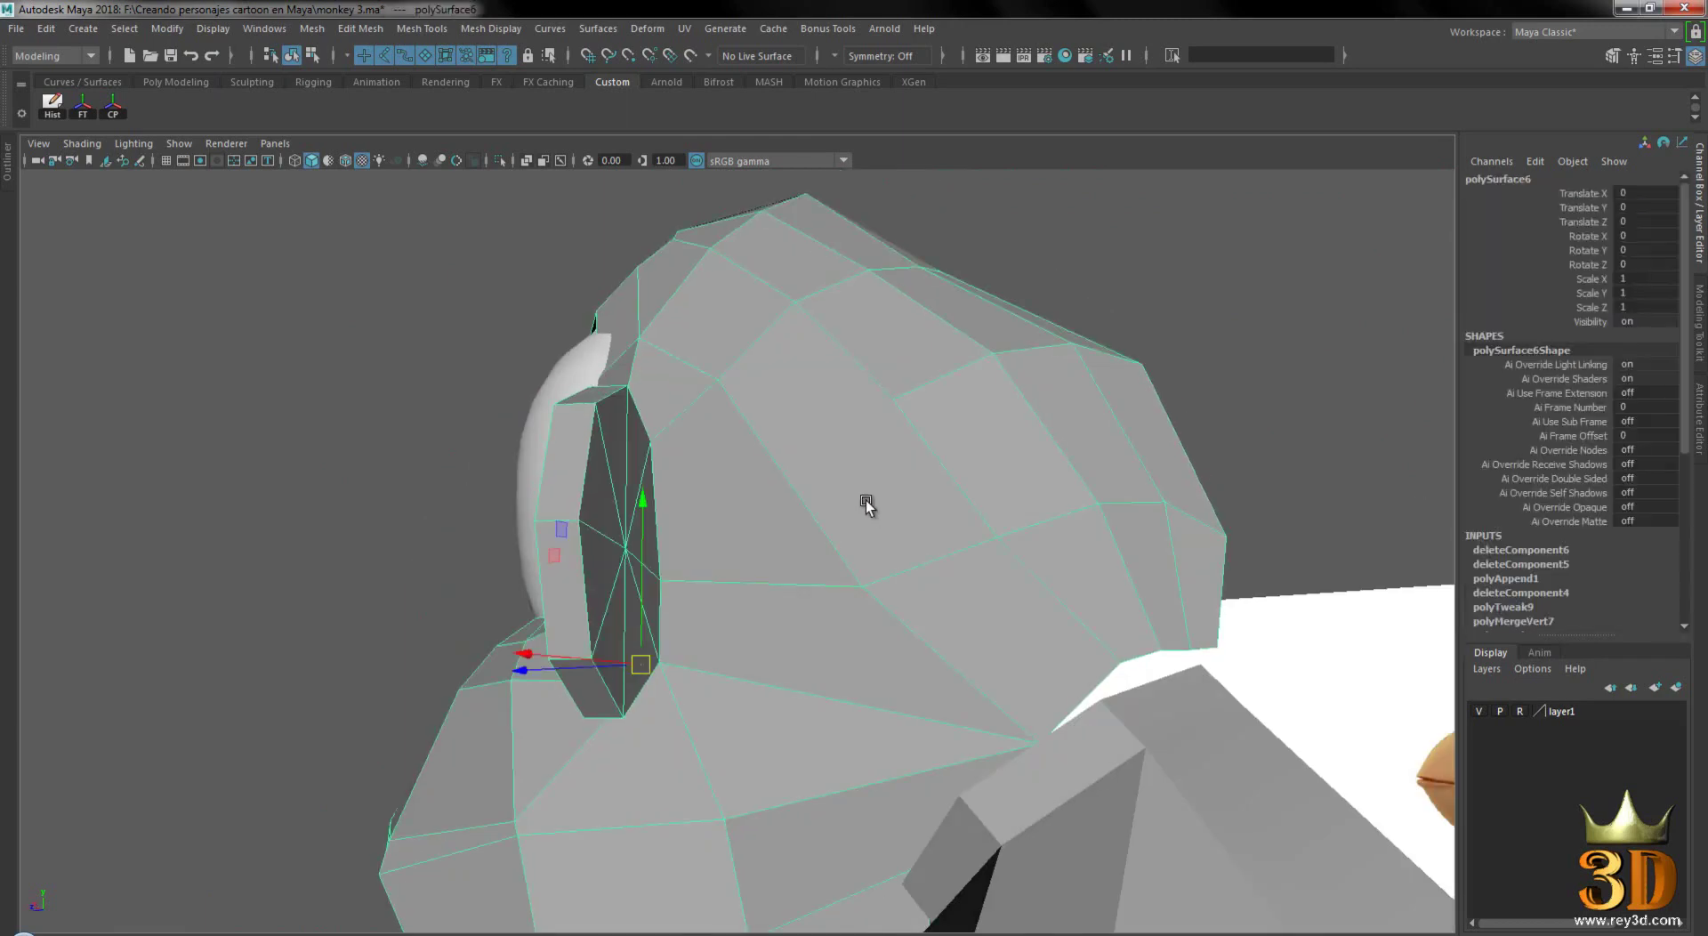
scroll(890, 509, "up", 2)
- Check the vertex at the top of the crack, then reselect the head object
key("F9")
left_click(916, 510)
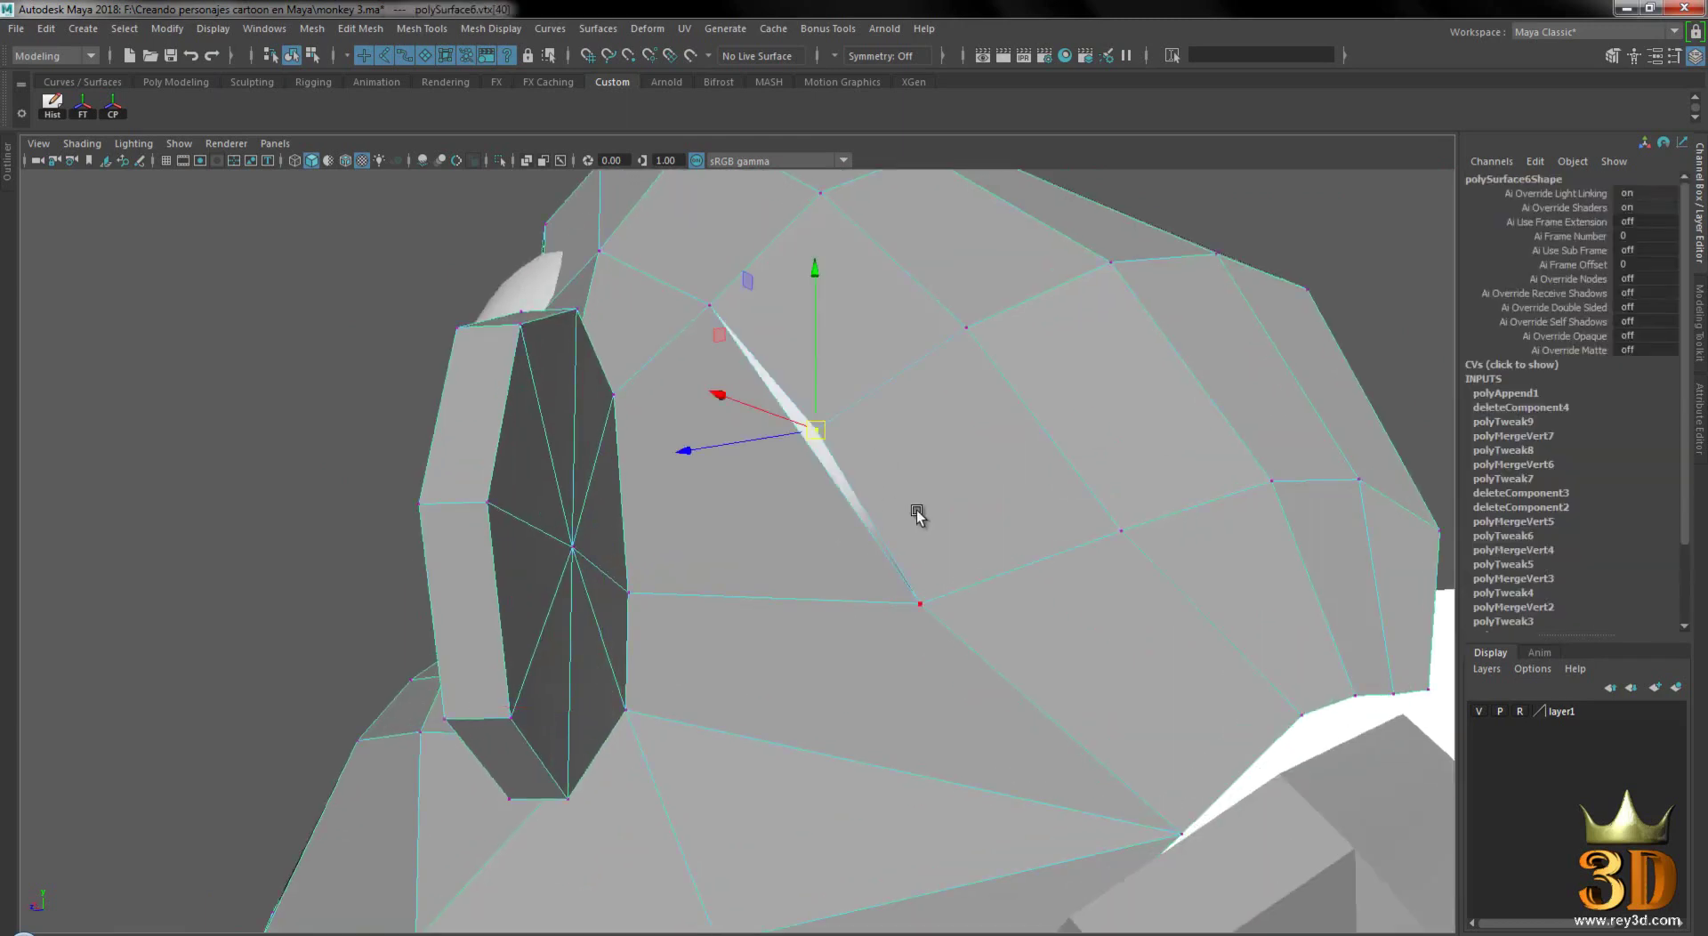
scroll(943, 516, "up", 2)
middle_click_drag(970, 525, 943, 527, "alt")
key("F8")
left_click(246, 344)
left_click(880, 334)
- Use Multi-Cut to add an edge across the faces beside the ear crack
right_click(881, 334, "shift")
right_click_drag(867, 332, 791, 333, "shift")
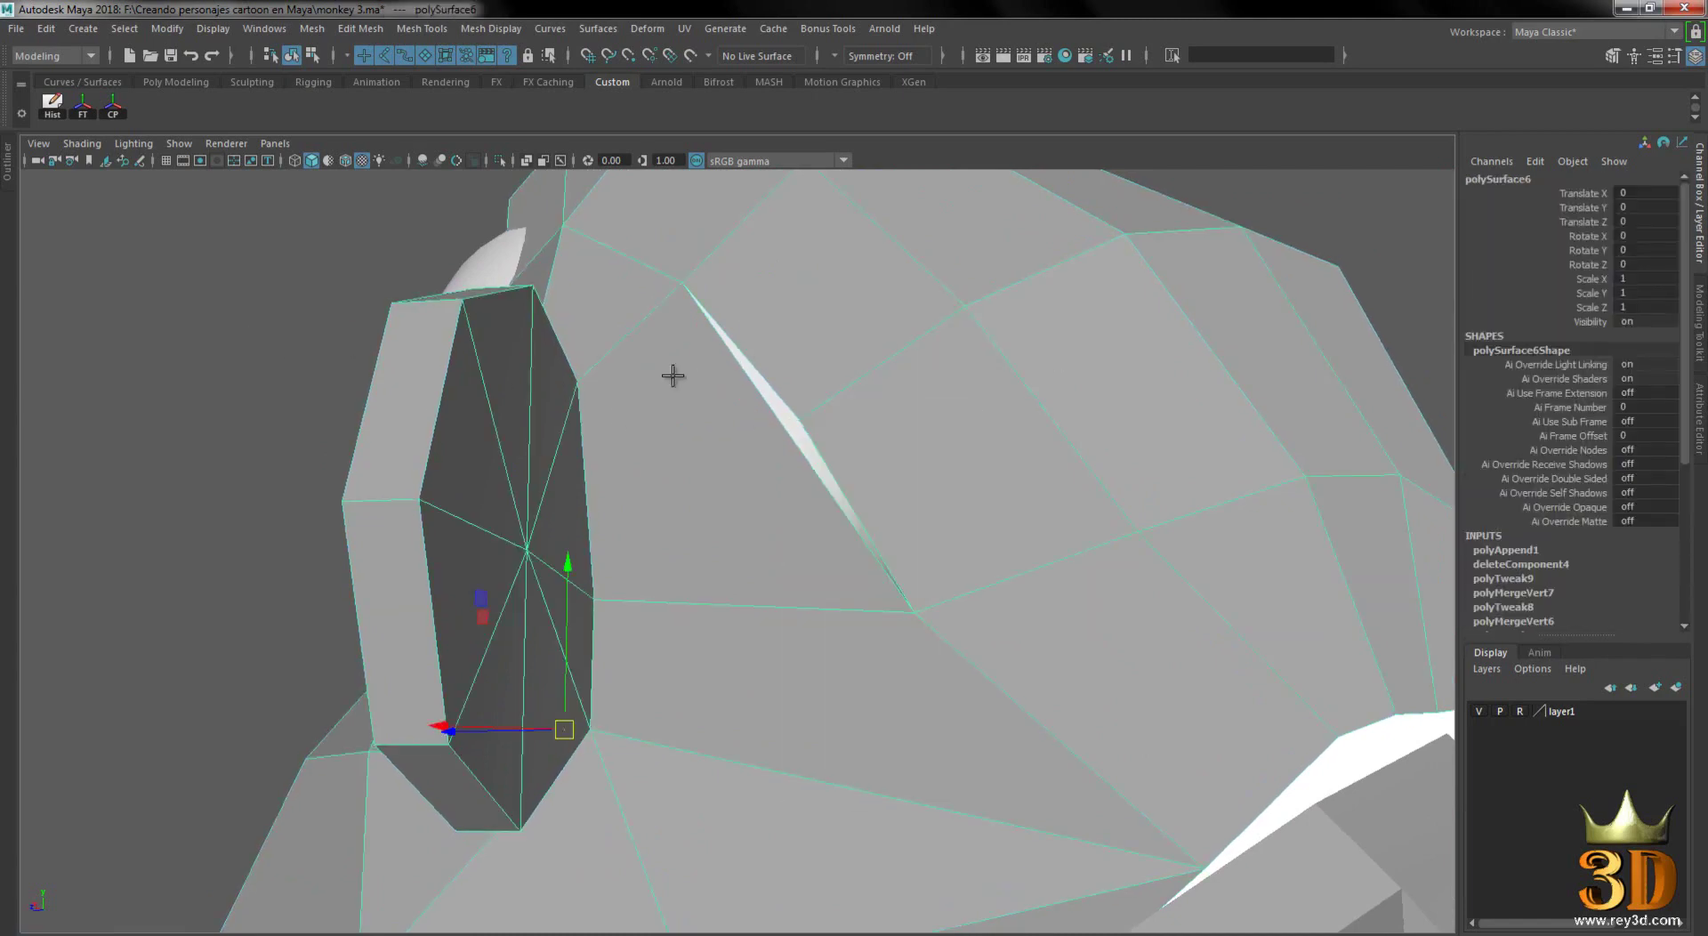
scroll(791, 405, "up", 1)
mouse_move(800, 492)
left_mouse_down("alt")
mouse_move(869, 522)
mouse_move(861, 482)
mouse_move(938, 375)
left_mouse_up("alt")
right_click_drag(938, 375, 849, 377)
mouse_move(905, 505)
left_mouse_down("alt")
mouse_move(846, 500)
mouse_move(811, 525)
left_mouse_up("alt")
- In wireframe, merge the crack vertices beside the ear to their centre and return to shaded display
key("4")
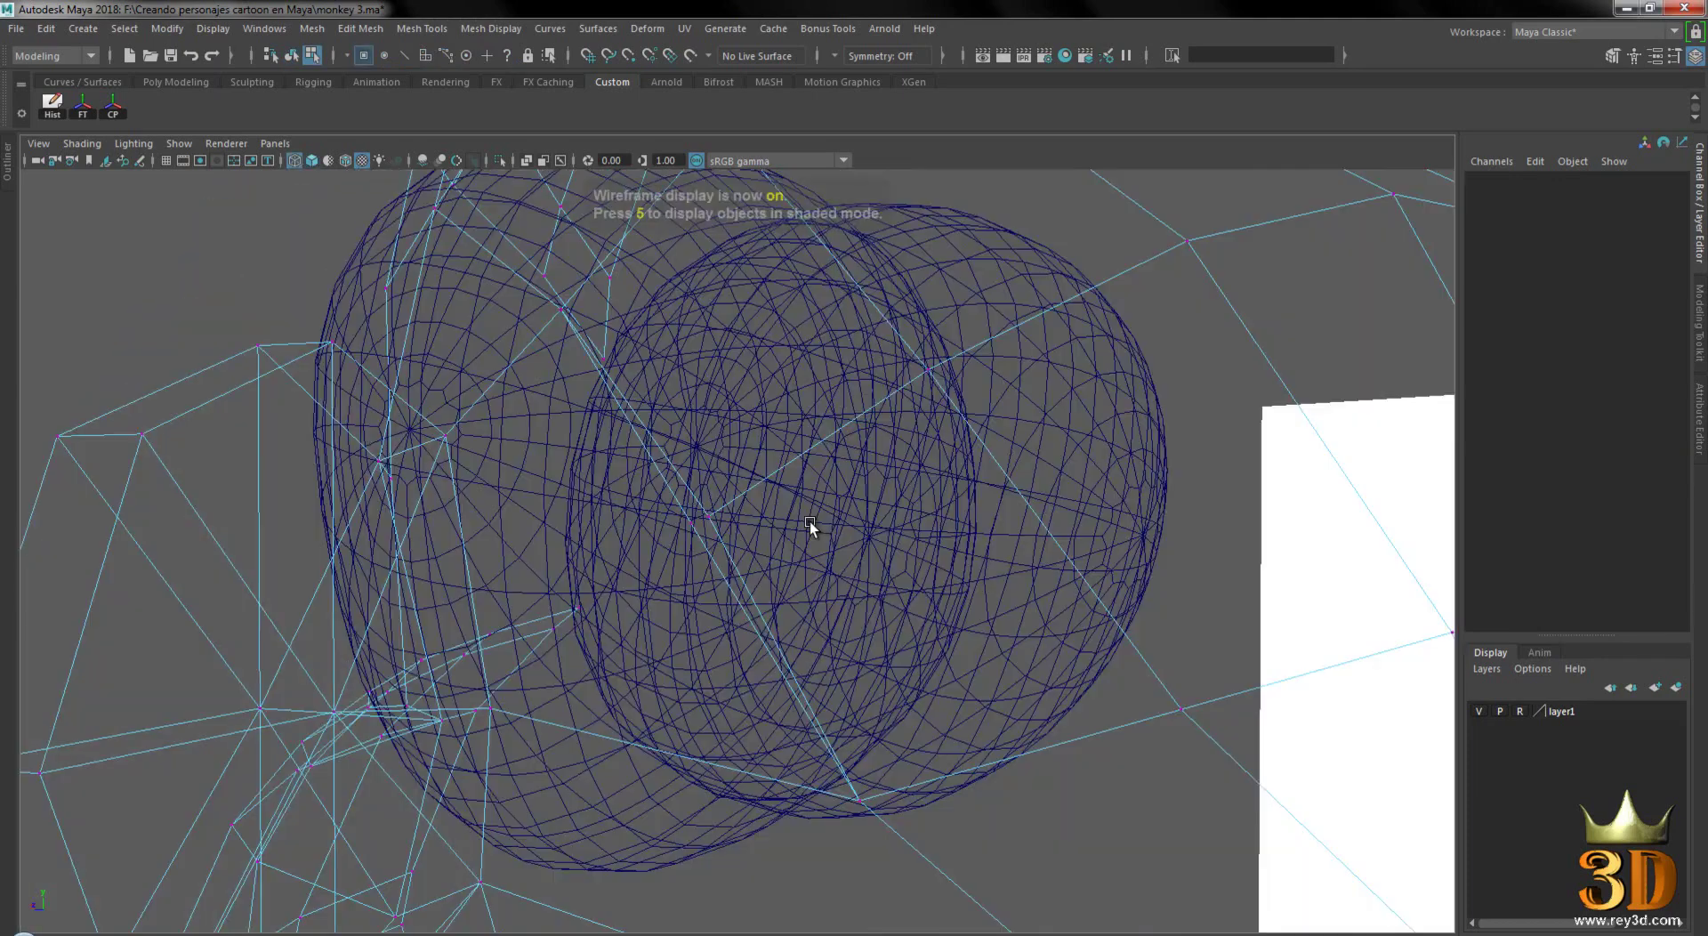
left_click(699, 519)
right_click_drag(858, 482, 841, 373, "shift")
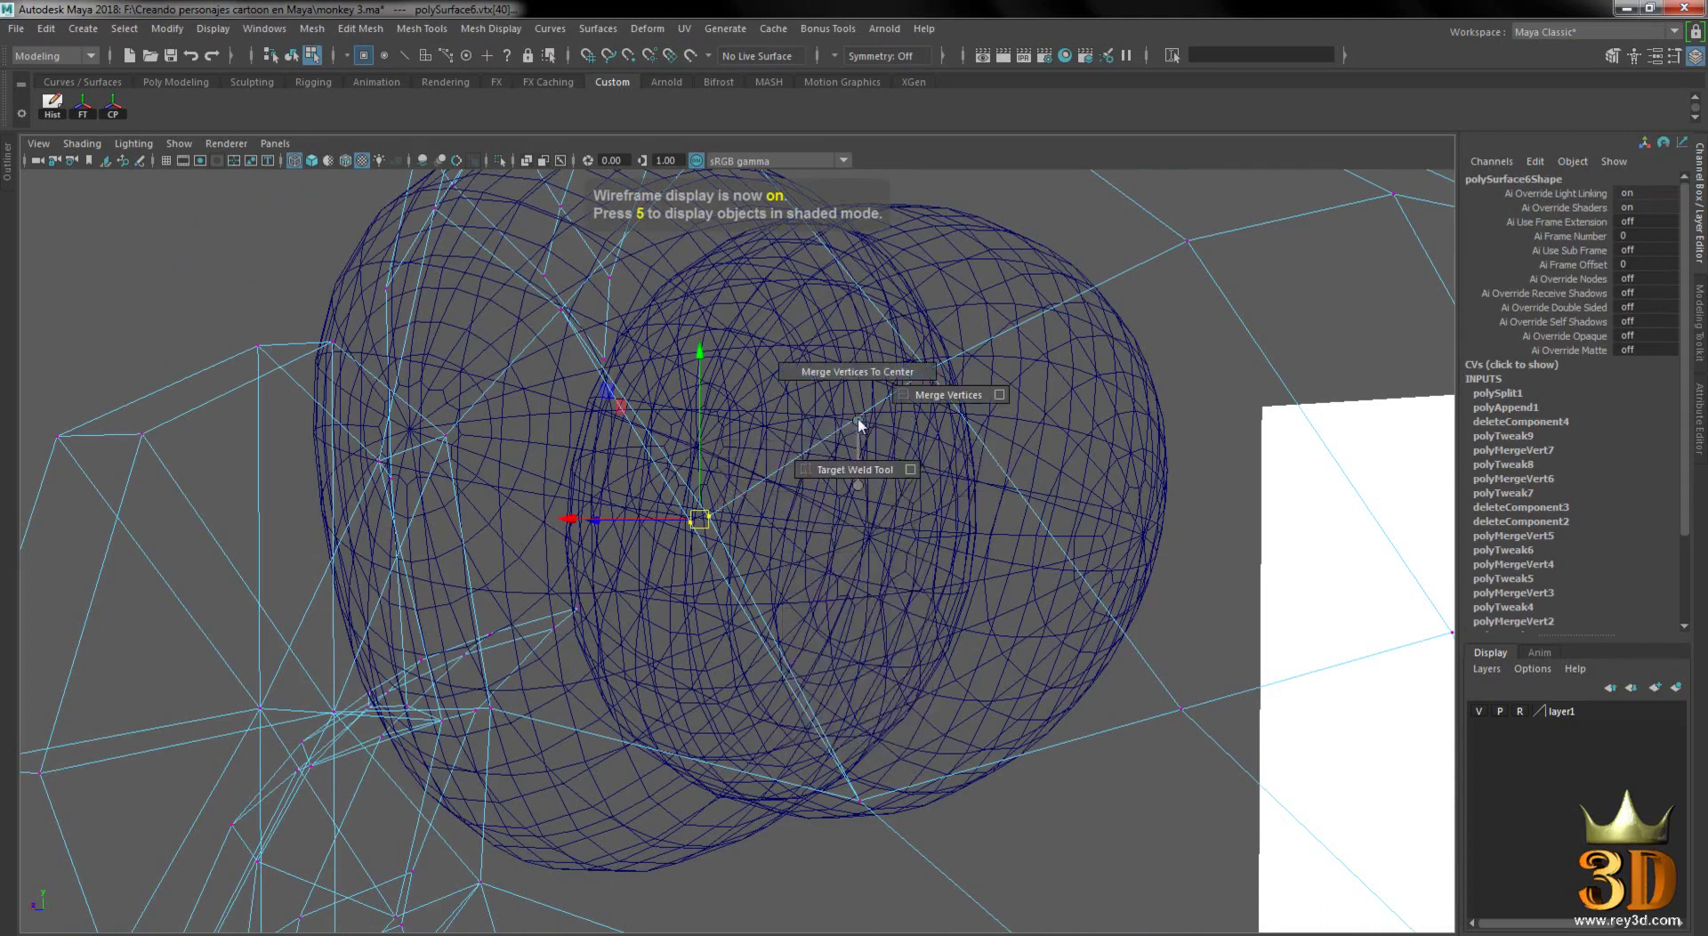
left_click_drag(983, 496, 903, 496, "alt")
key("6")
- Preview the head smoothed, go back to object mode and select the head mesh
key("3")
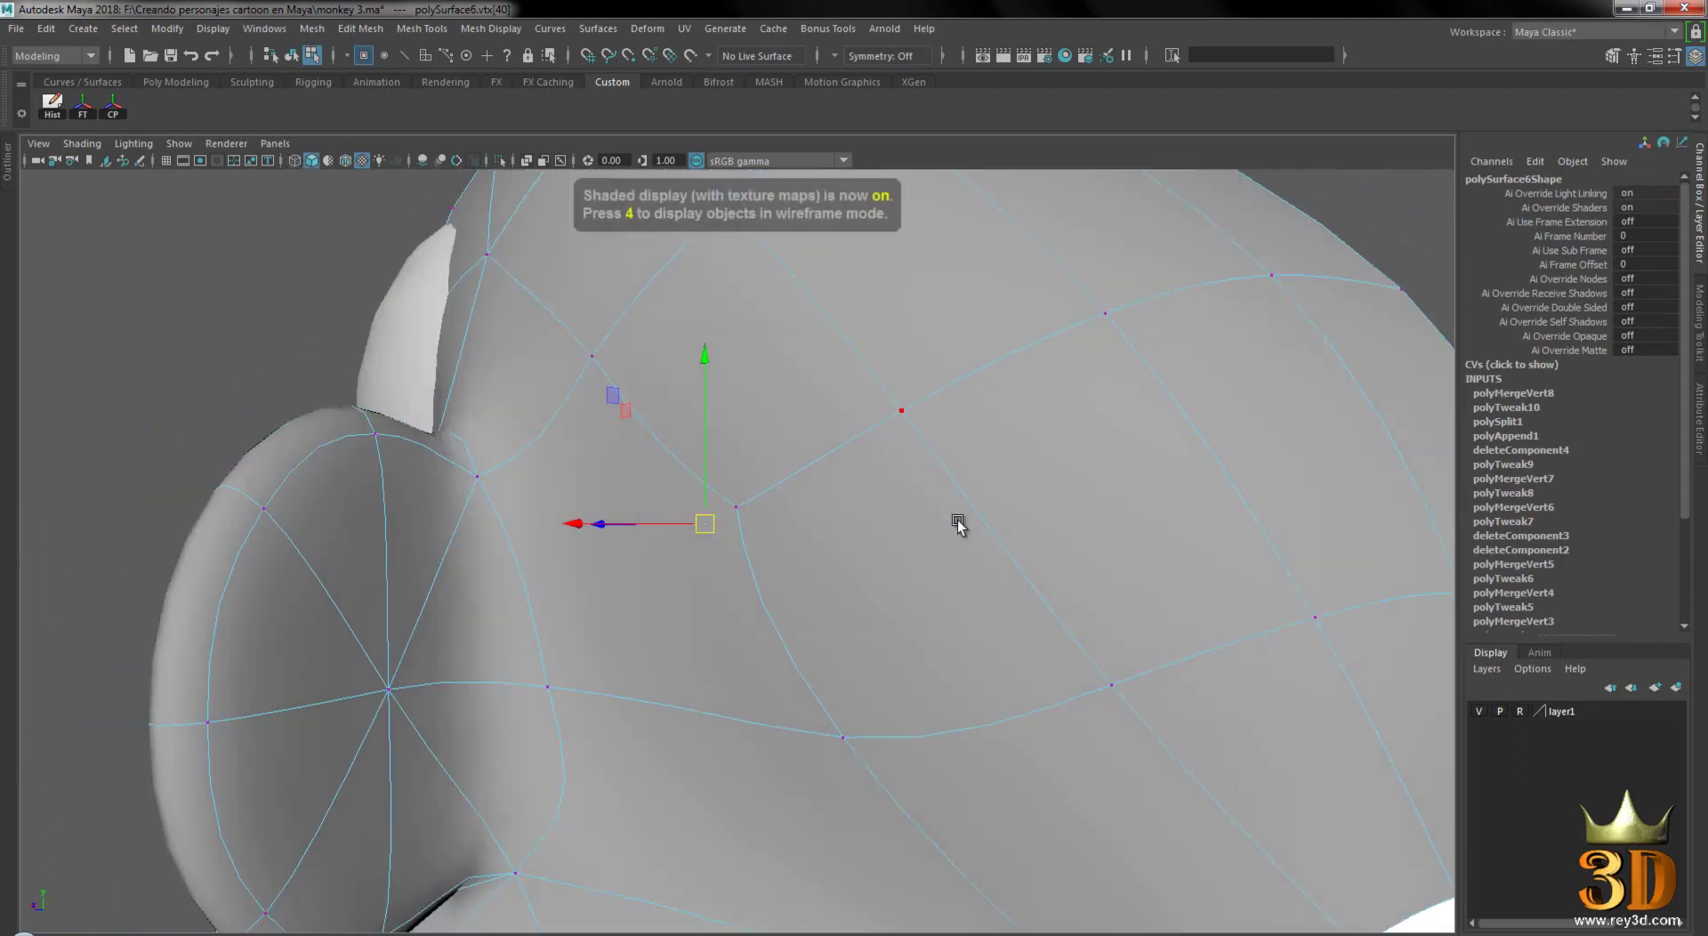
right_click_drag(915, 413, 999, 386)
mouse_move(999, 386)
left_mouse_down("alt")
mouse_move(515, 439)
mouse_move(1056, 560)
mouse_move(765, 570)
mouse_move(772, 541)
mouse_move(789, 580)
mouse_move(838, 548)
mouse_move(1087, 539)
mouse_move(904, 532)
mouse_move(761, 568)
mouse_move(1012, 564)
mouse_move(830, 563)
left_mouse_up("alt")
left_click(831, 563)
mouse_move(972, 623)
left_mouse_down("alt")
mouse_move(894, 591)
mouse_move(953, 590)
mouse_move(799, 552)
mouse_move(968, 580)
mouse_move(750, 544)
left_mouse_up("alt")
mouse_move(733, 485)
right_mouse_down("shift")
mouse_move(736, 544)
mouse_move(734, 489)
right_mouse_up("shift")
- Mirror the half head across X with border vertices merged
right_click(735, 331)
left_click(820, 303)
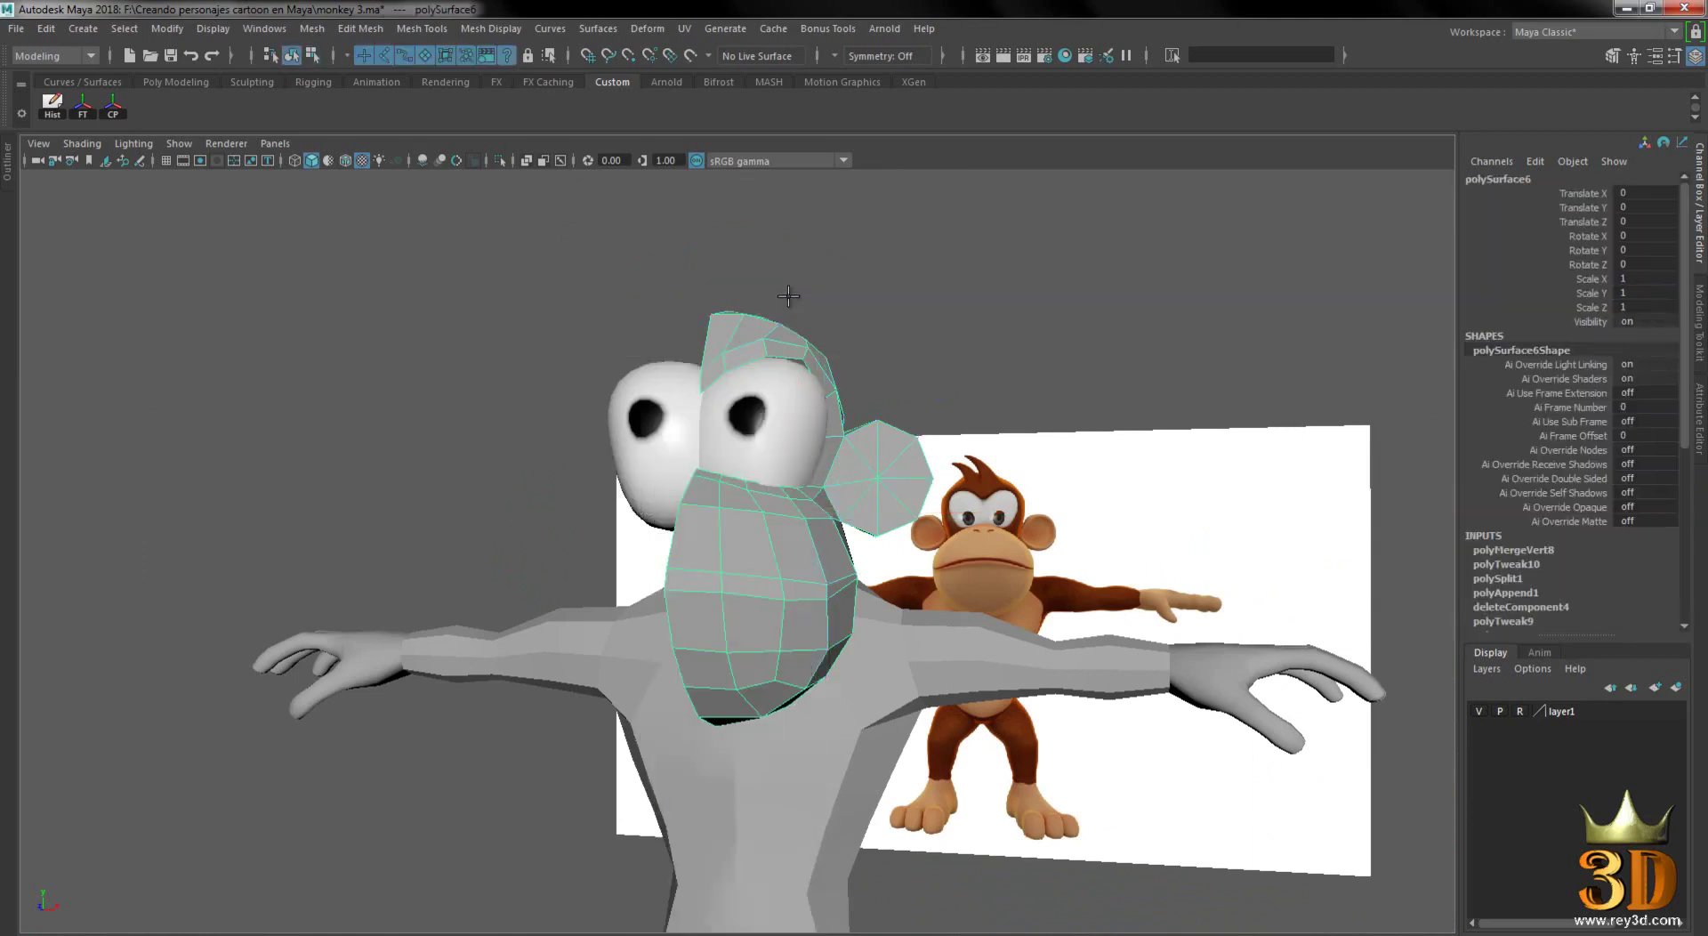
left_click_drag(816, 369, 770, 460, "alt")
right_click_drag(741, 484, 776, 709, "shift")
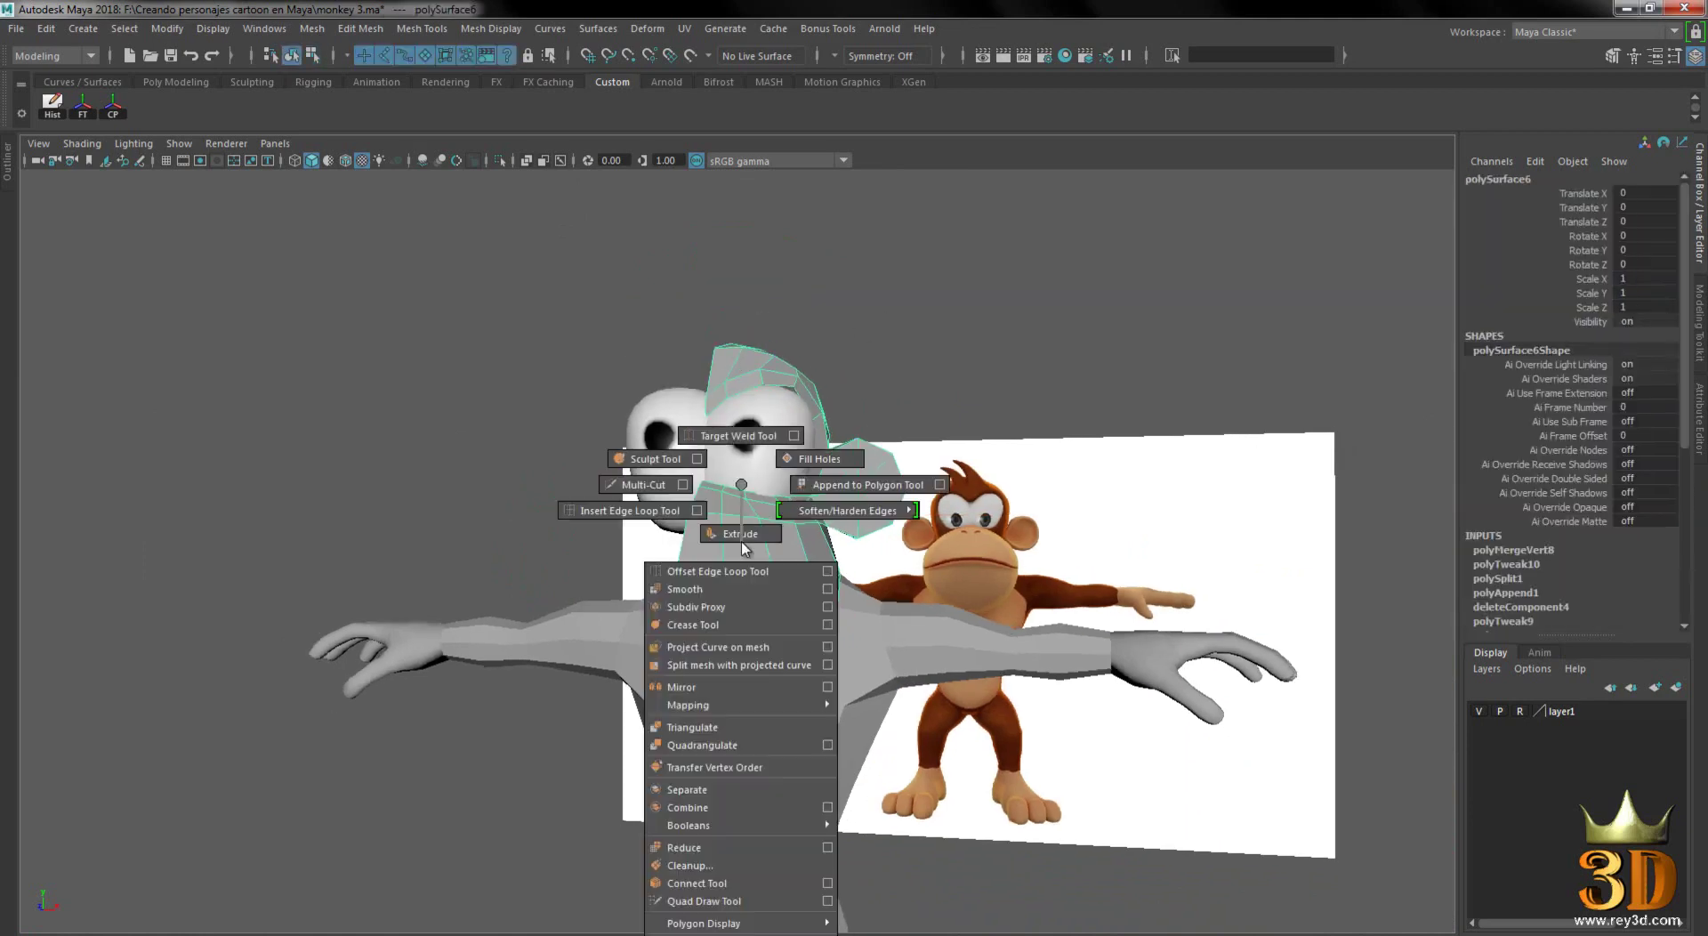
left_click(828, 686)
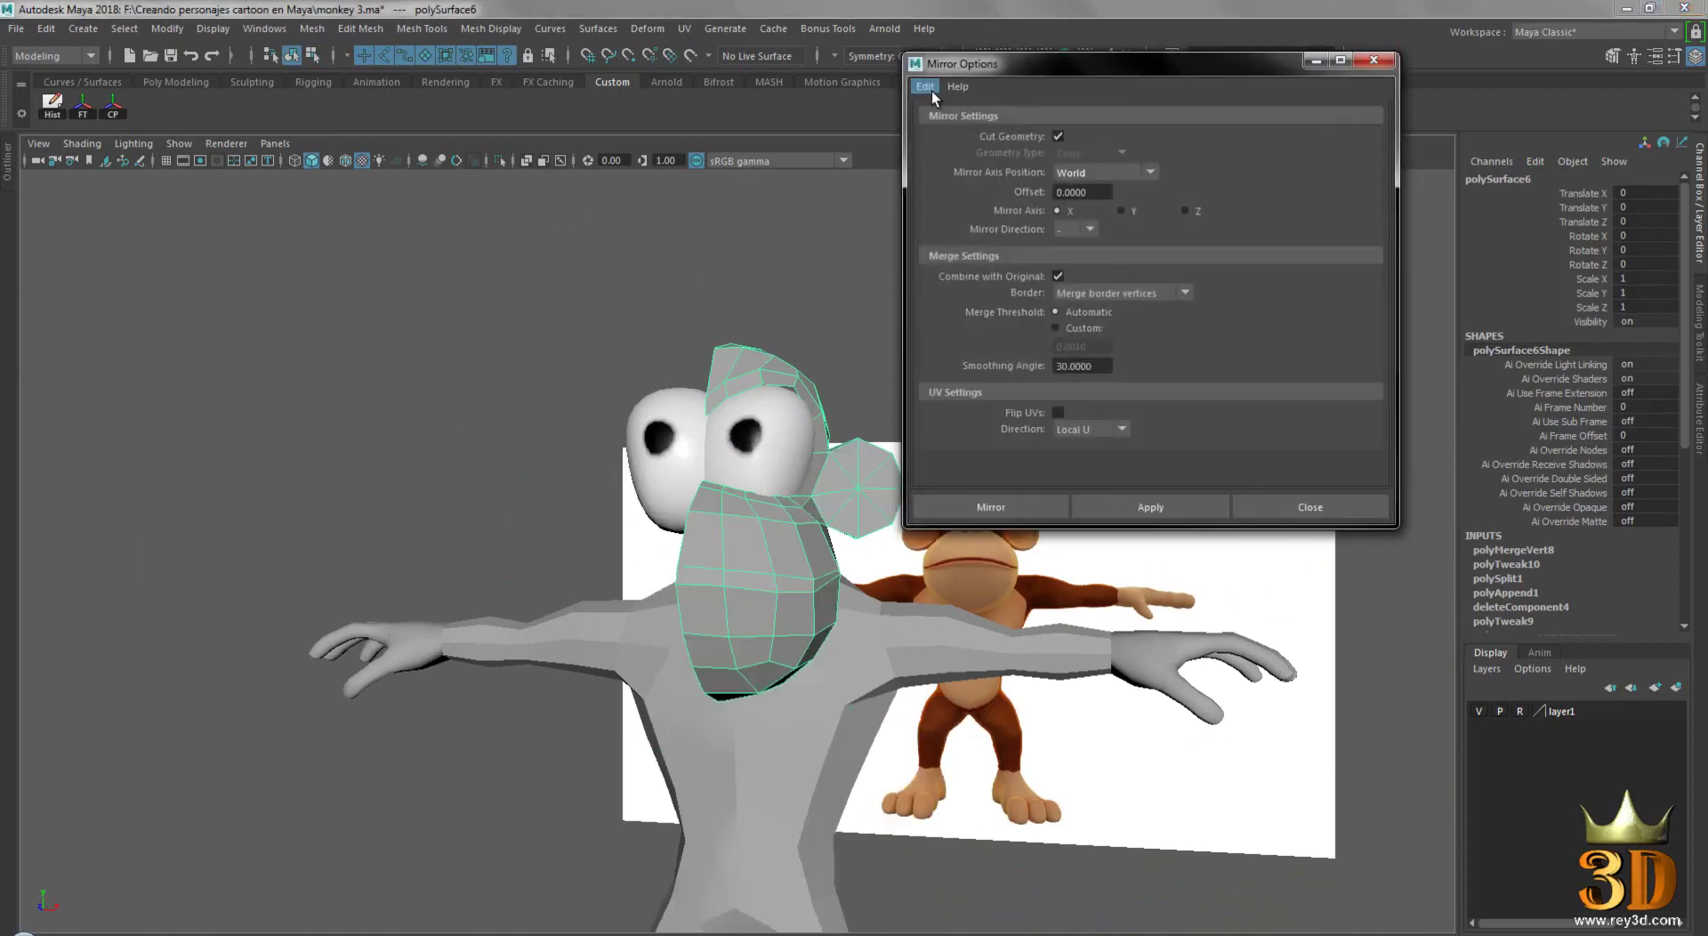
left_click_drag(1053, 66, 1106, 81)
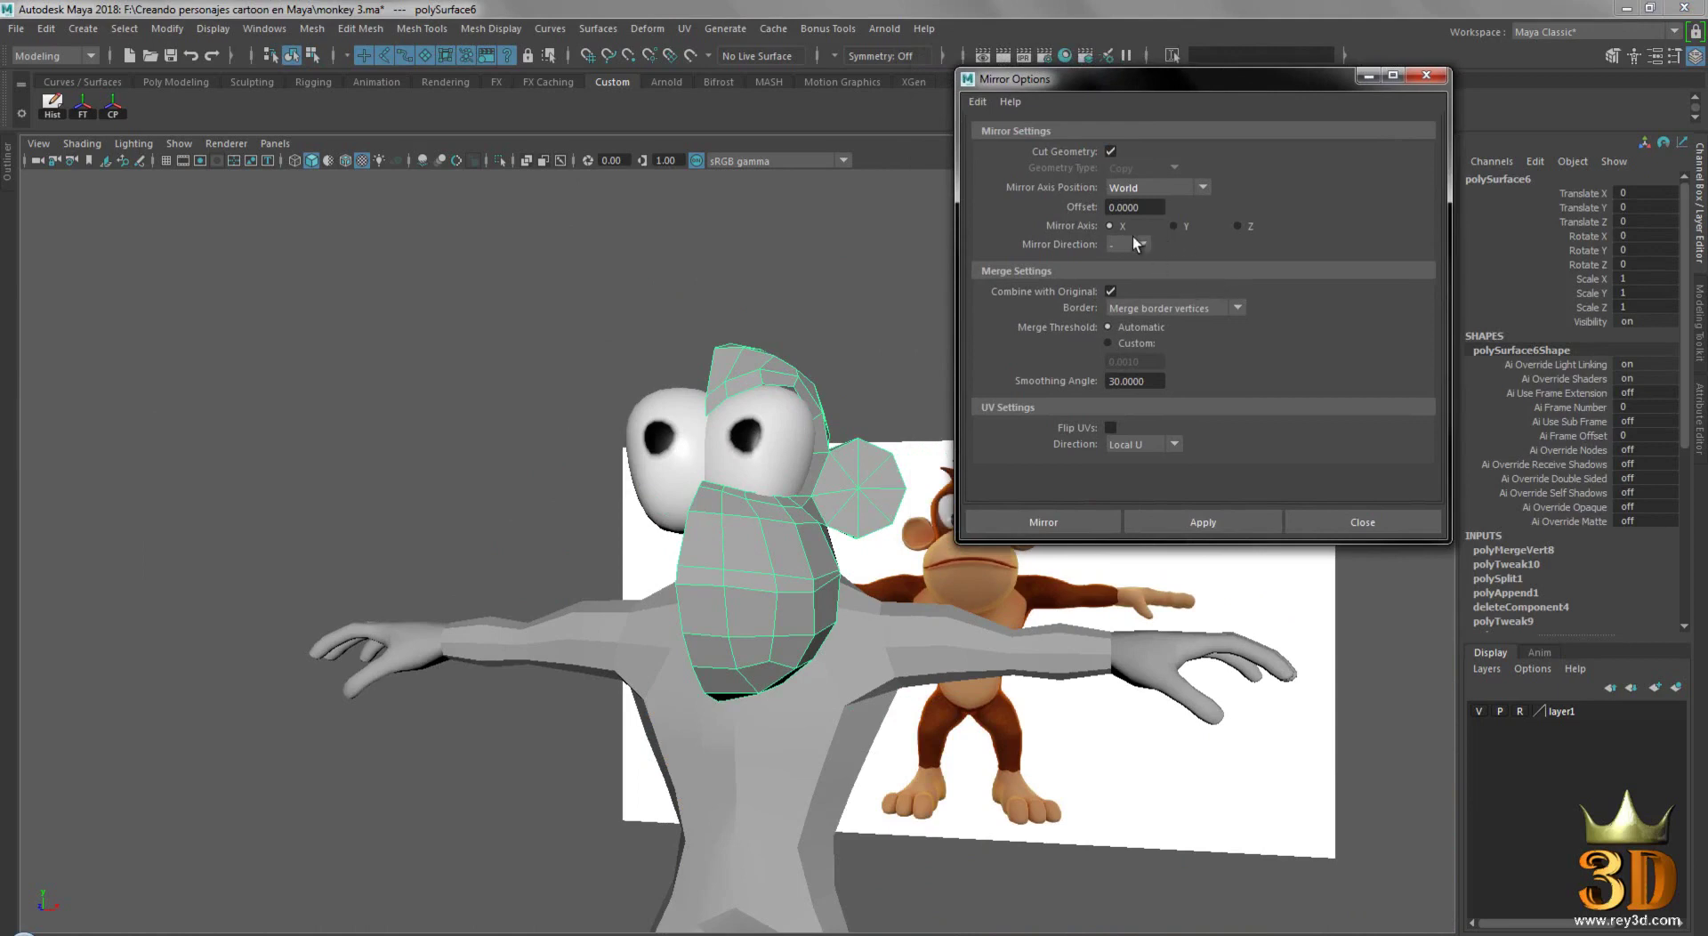
left_click(1065, 521)
- Zoom in on the full mirrored head and reselect it
left_click_drag(767, 474, 790, 458, "alt")
right_click_drag(790, 457, 1058, 539, "alt")
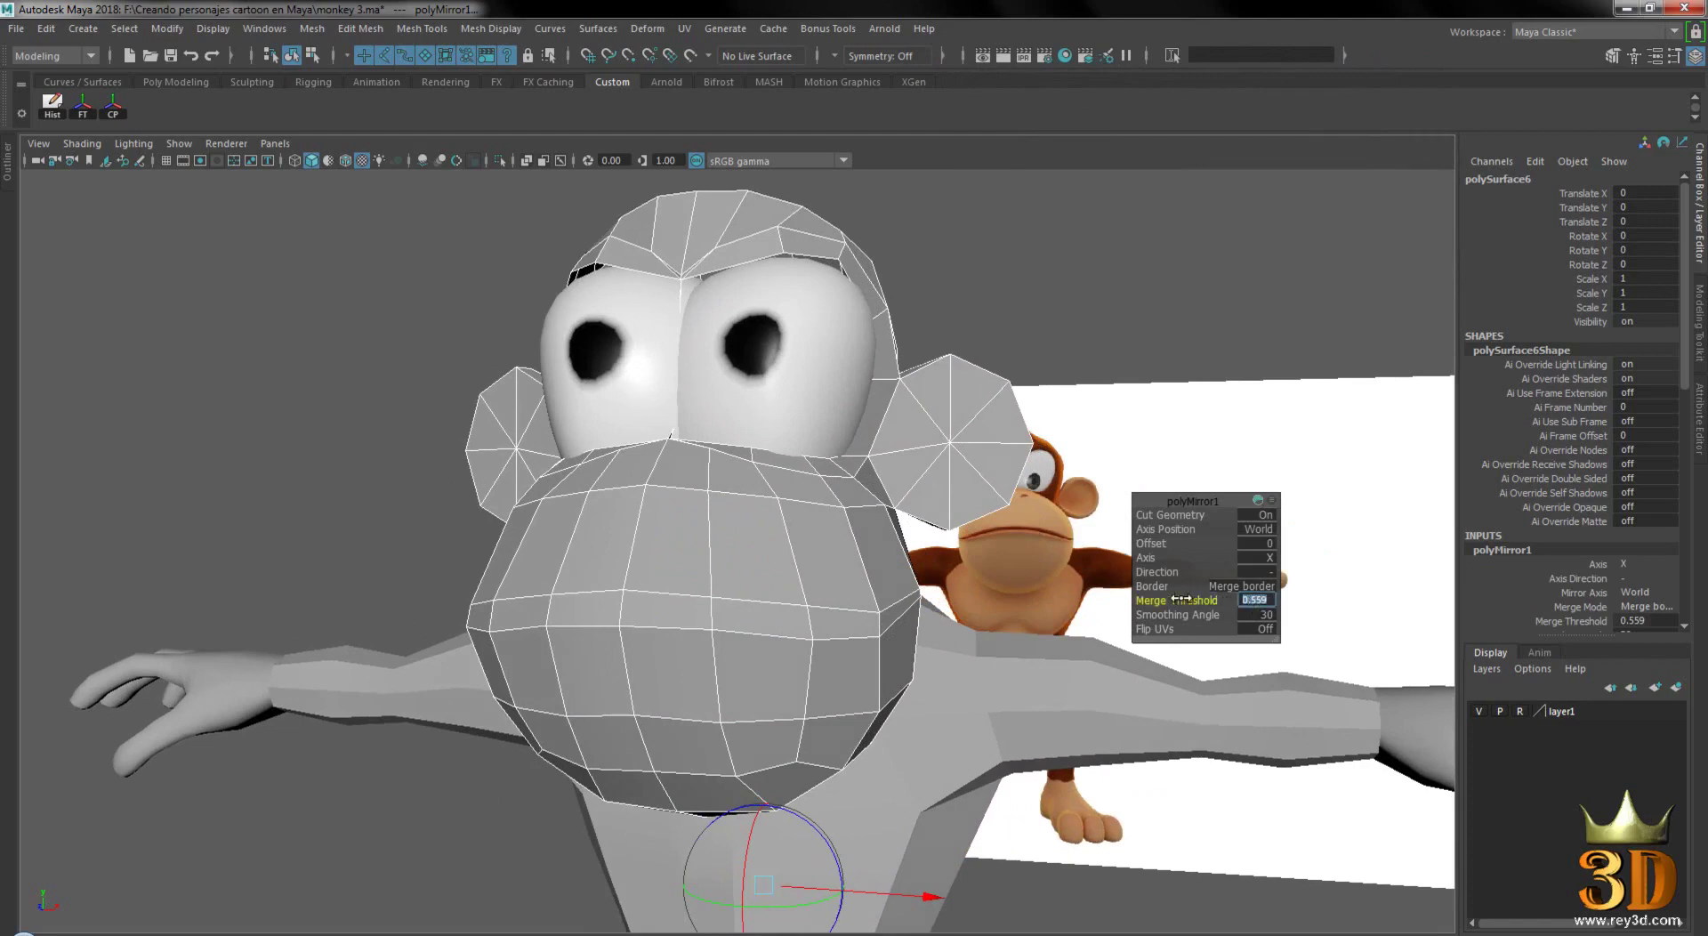
mouse_move(1068, 445)
left_mouse_down("alt")
mouse_move(943, 366)
mouse_move(941, 423)
mouse_move(808, 561)
mouse_move(856, 548)
mouse_move(704, 365)
left_mouse_up("alt")
left_click(943, 366)
left_click(820, 606)
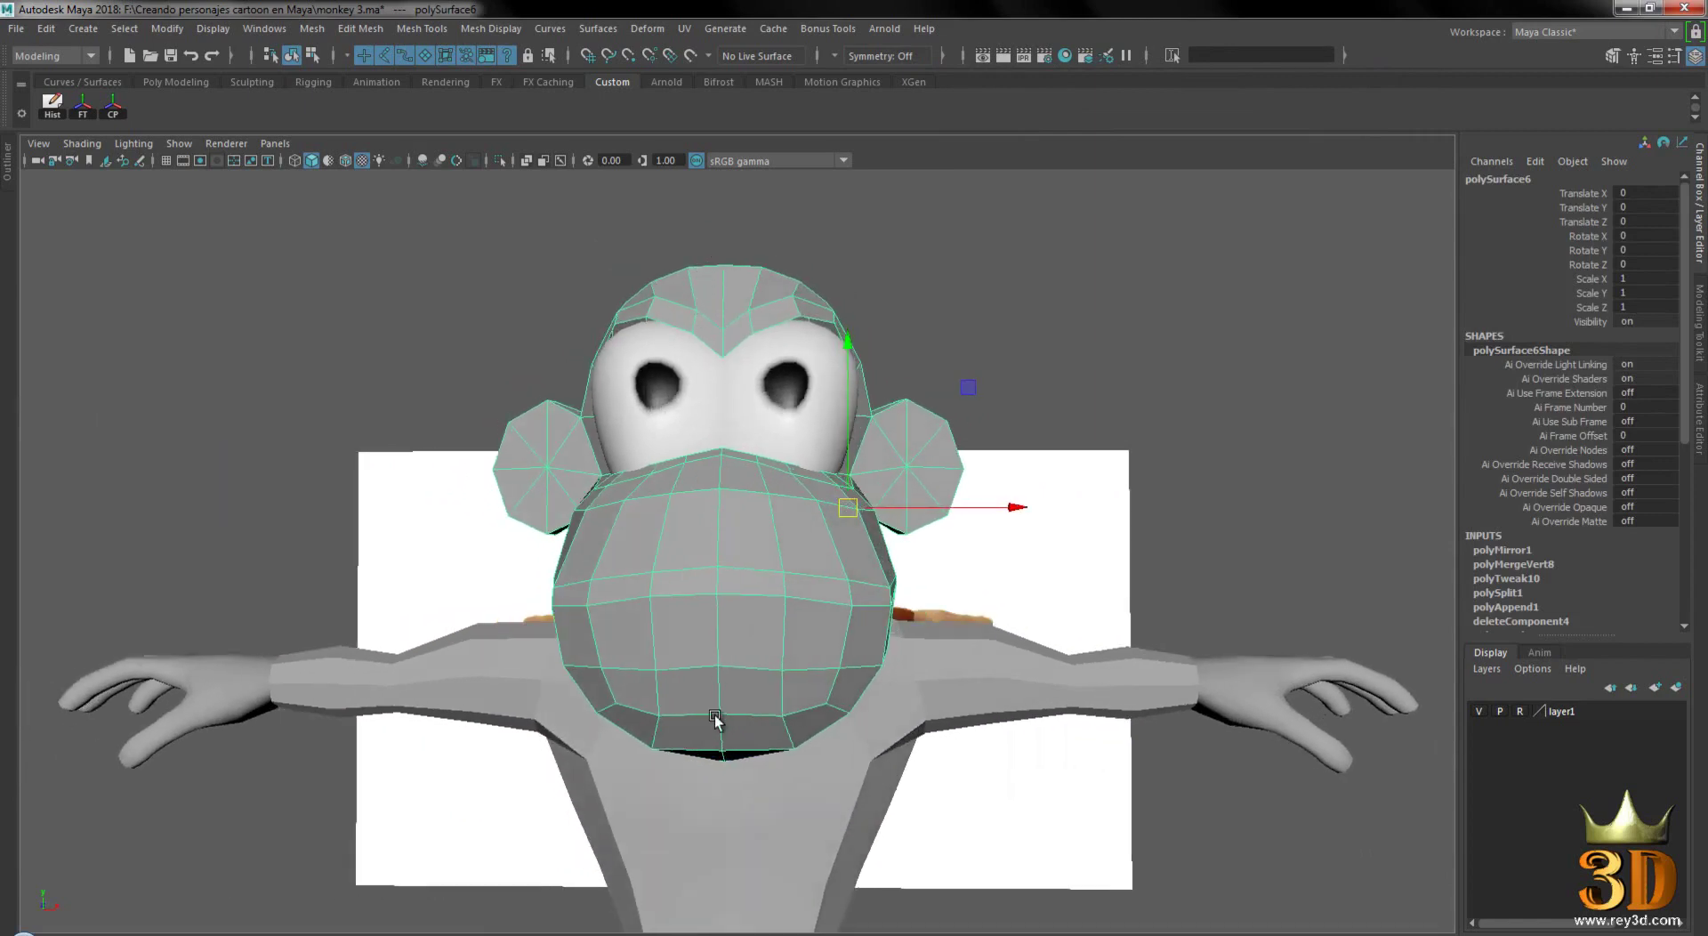
- Select the mirrored polySurface6 head and enable Object X symmetry
mouse_move(713, 556)
left_mouse_down("alt")
mouse_move(1046, 557)
mouse_move(626, 563)
mouse_move(870, 537)
mouse_move(1050, 556)
mouse_move(1064, 339)
left_mouse_up("alt")
left_click(1064, 340)
mouse_move(918, 443)
left_mouse_down("alt")
mouse_move(941, 360)
mouse_move(927, 451)
mouse_move(1017, 502)
mouse_move(857, 536)
mouse_move(926, 546)
mouse_move(696, 518)
mouse_move(701, 534)
left_mouse_up("alt")
mouse_move(701, 534)
right_mouse_down("alt")
mouse_move(920, 589)
mouse_move(862, 483)
right_mouse_up("alt")
mouse_move(723, 510)
left_mouse_down("alt")
mouse_move(1092, 498)
mouse_move(788, 521)
mouse_move(783, 498)
mouse_move(745, 489)
mouse_move(724, 425)
mouse_move(916, 447)
mouse_move(1066, 423)
left_mouse_up("alt")
left_click(724, 425)
scroll(750, 418, "up", 3)
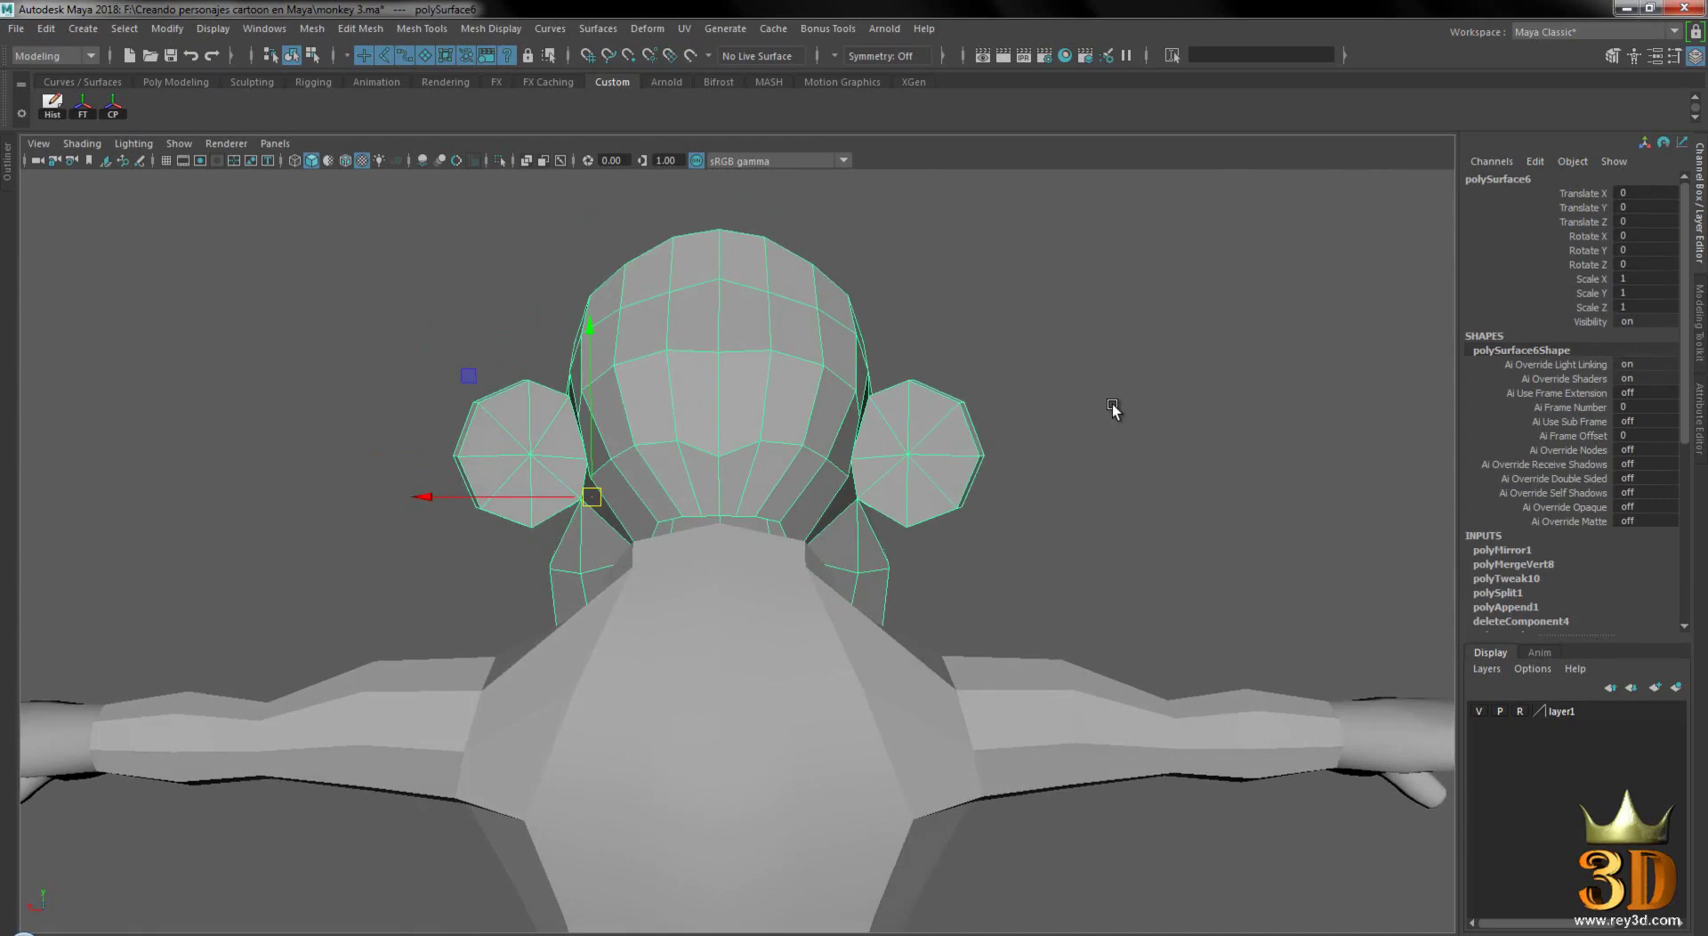
right_click_drag(1112, 404, 1117, 296)
scroll(916, 458, "up", 2)
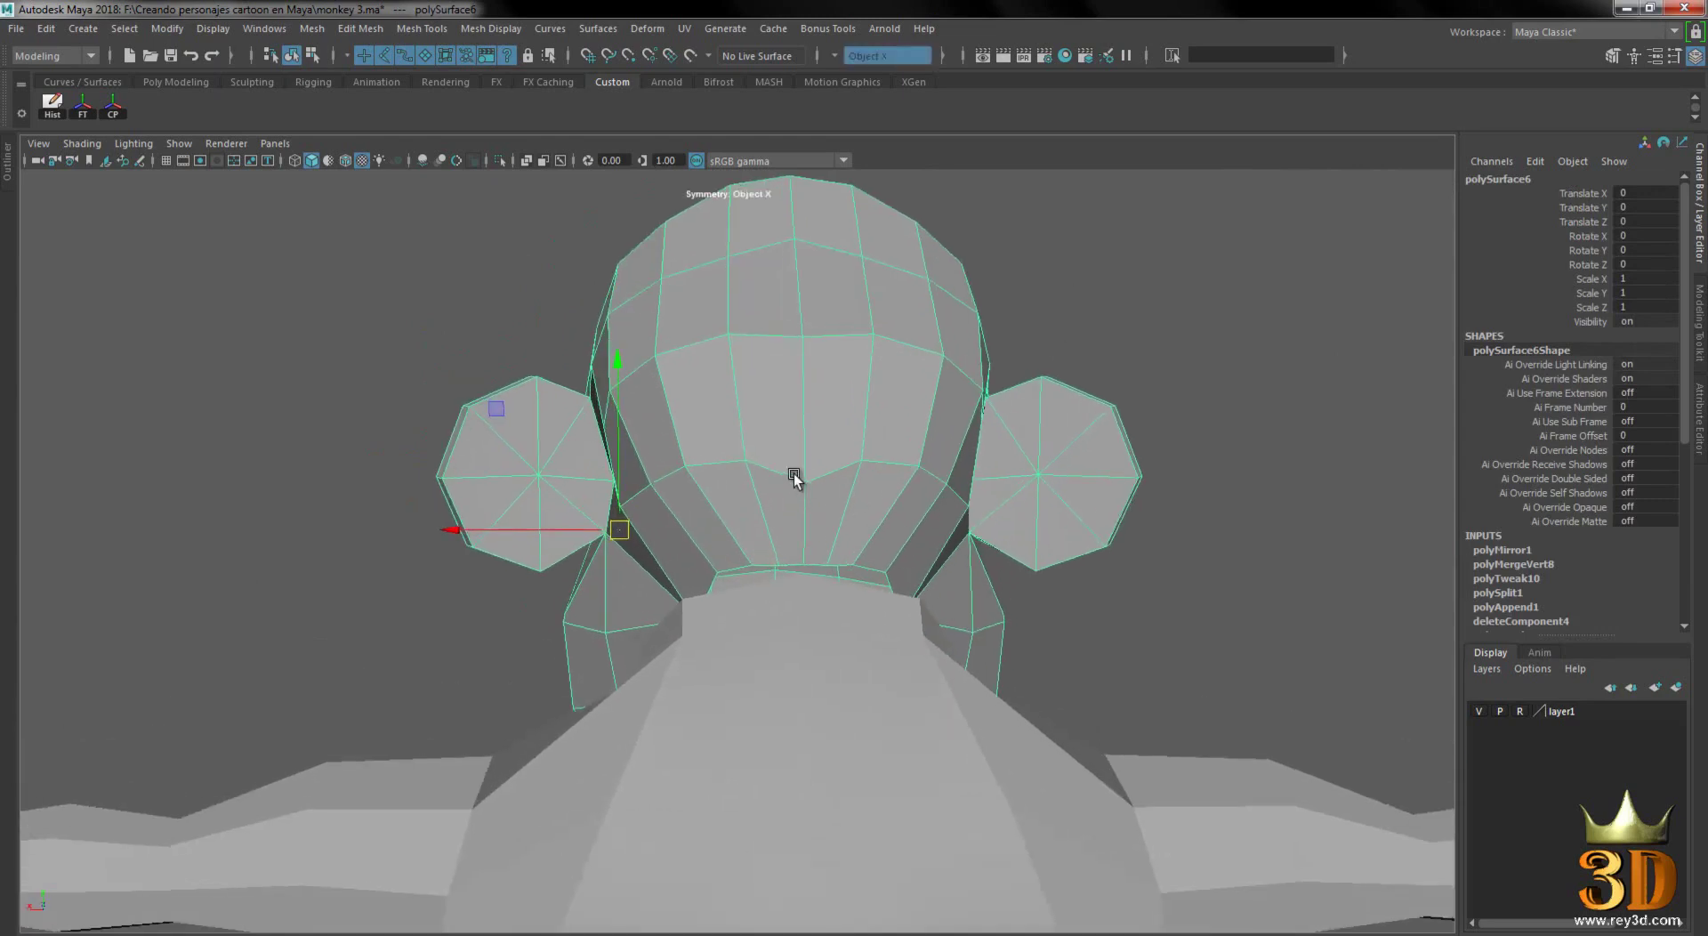
- In vertex mode, raise the centre vertex on the back of the head, then lower it
right_click_drag(808, 475, 835, 361)
scroll(845, 462, "up", 1)
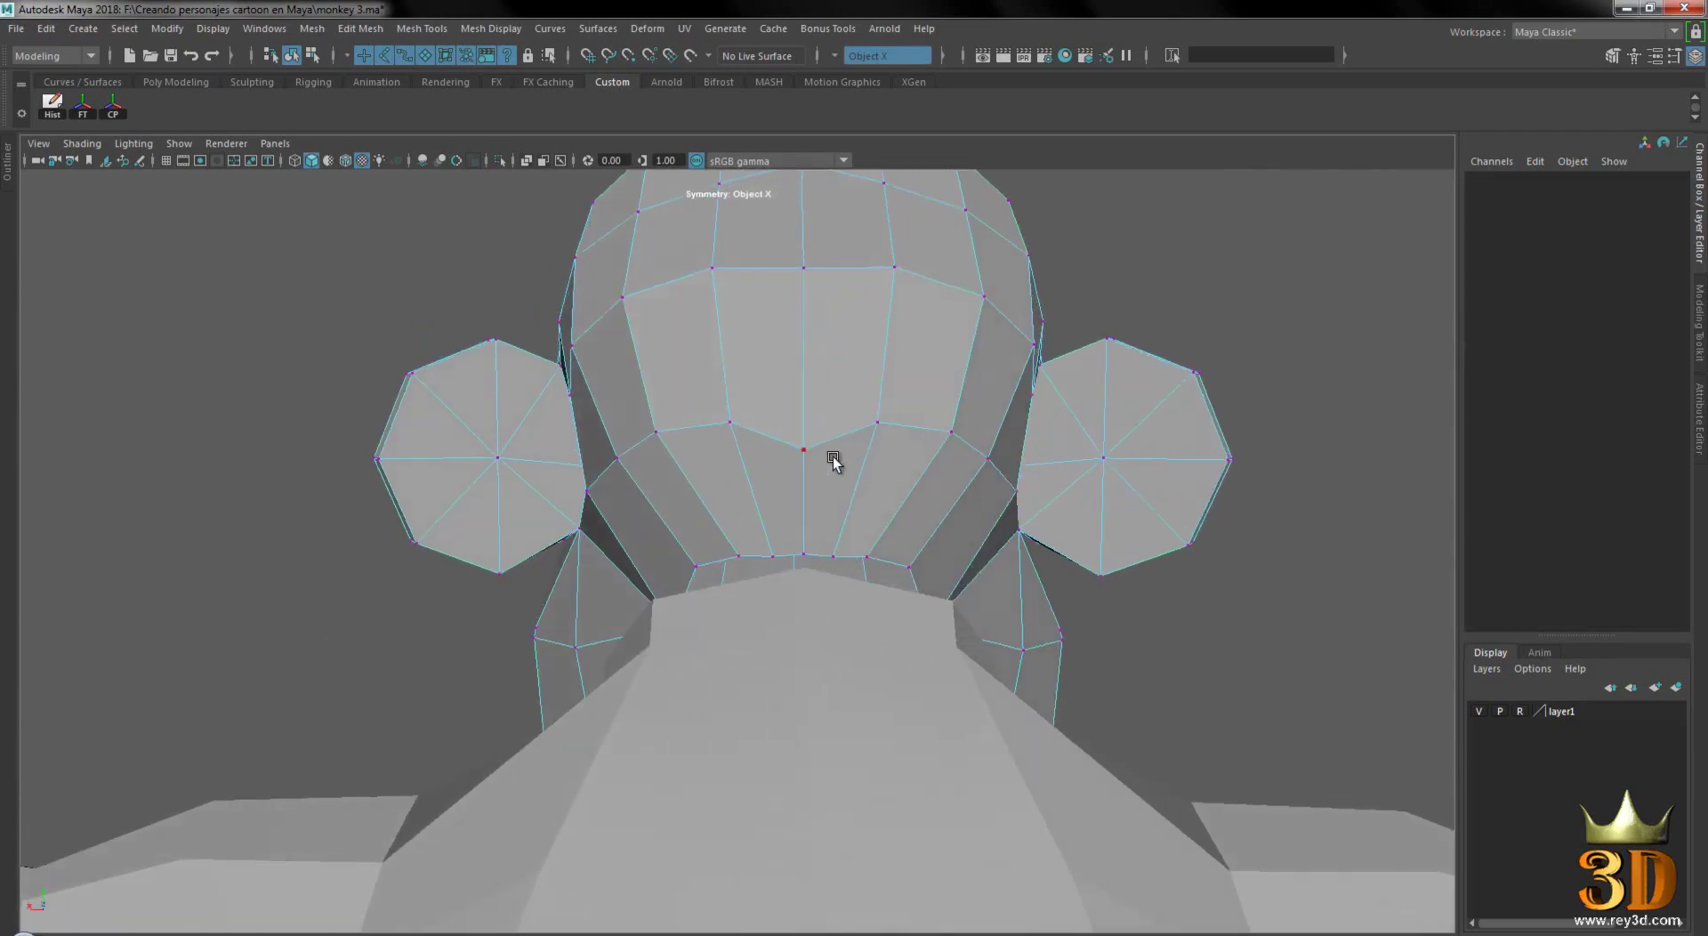
left_click(805, 445)
left_click_drag(808, 376, 813, 345)
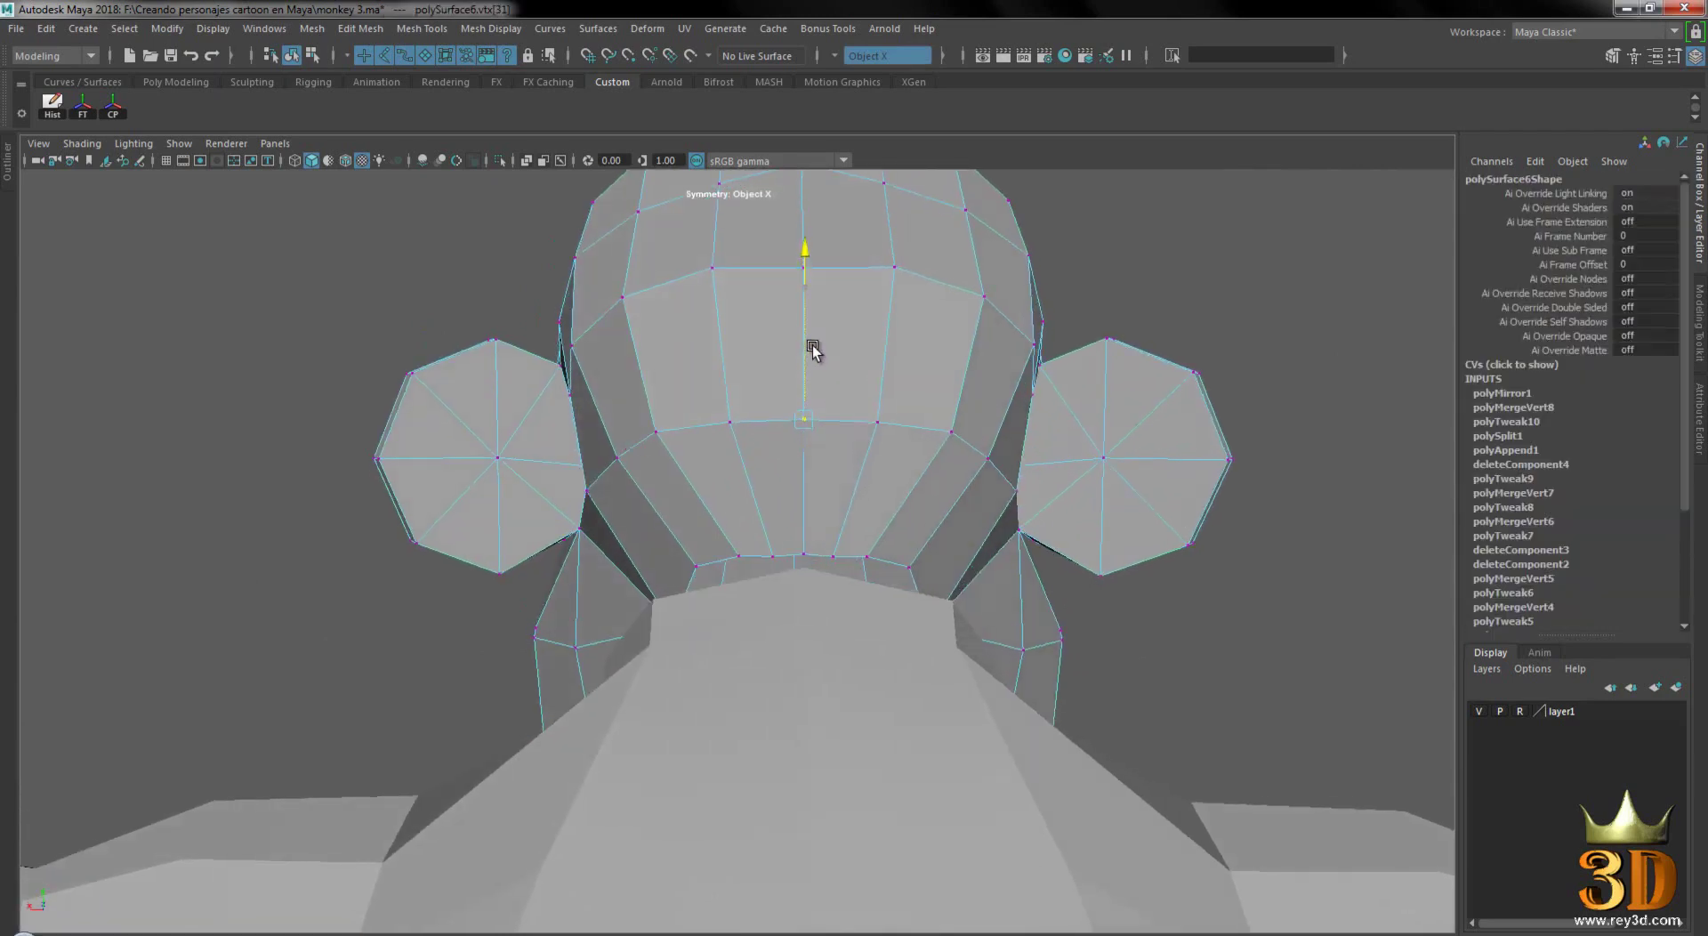
scroll(916, 413, "down", 2)
left_click_drag(973, 370, 994, 467, "alt")
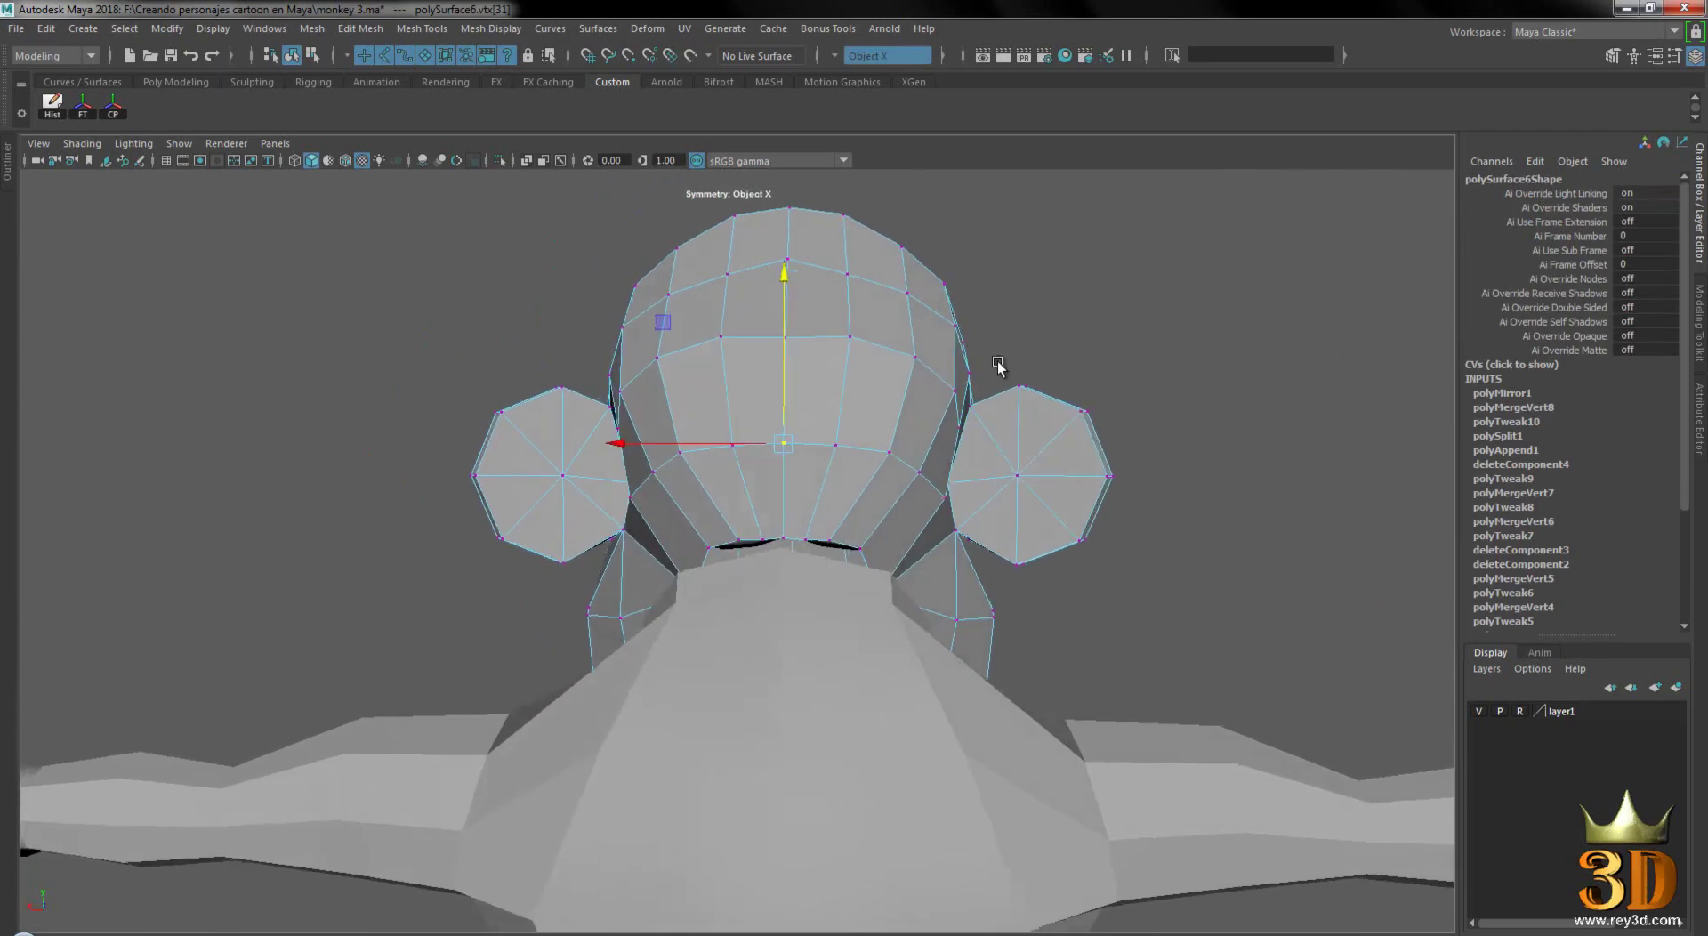
left_click_drag(992, 409, 894, 494, "alt")
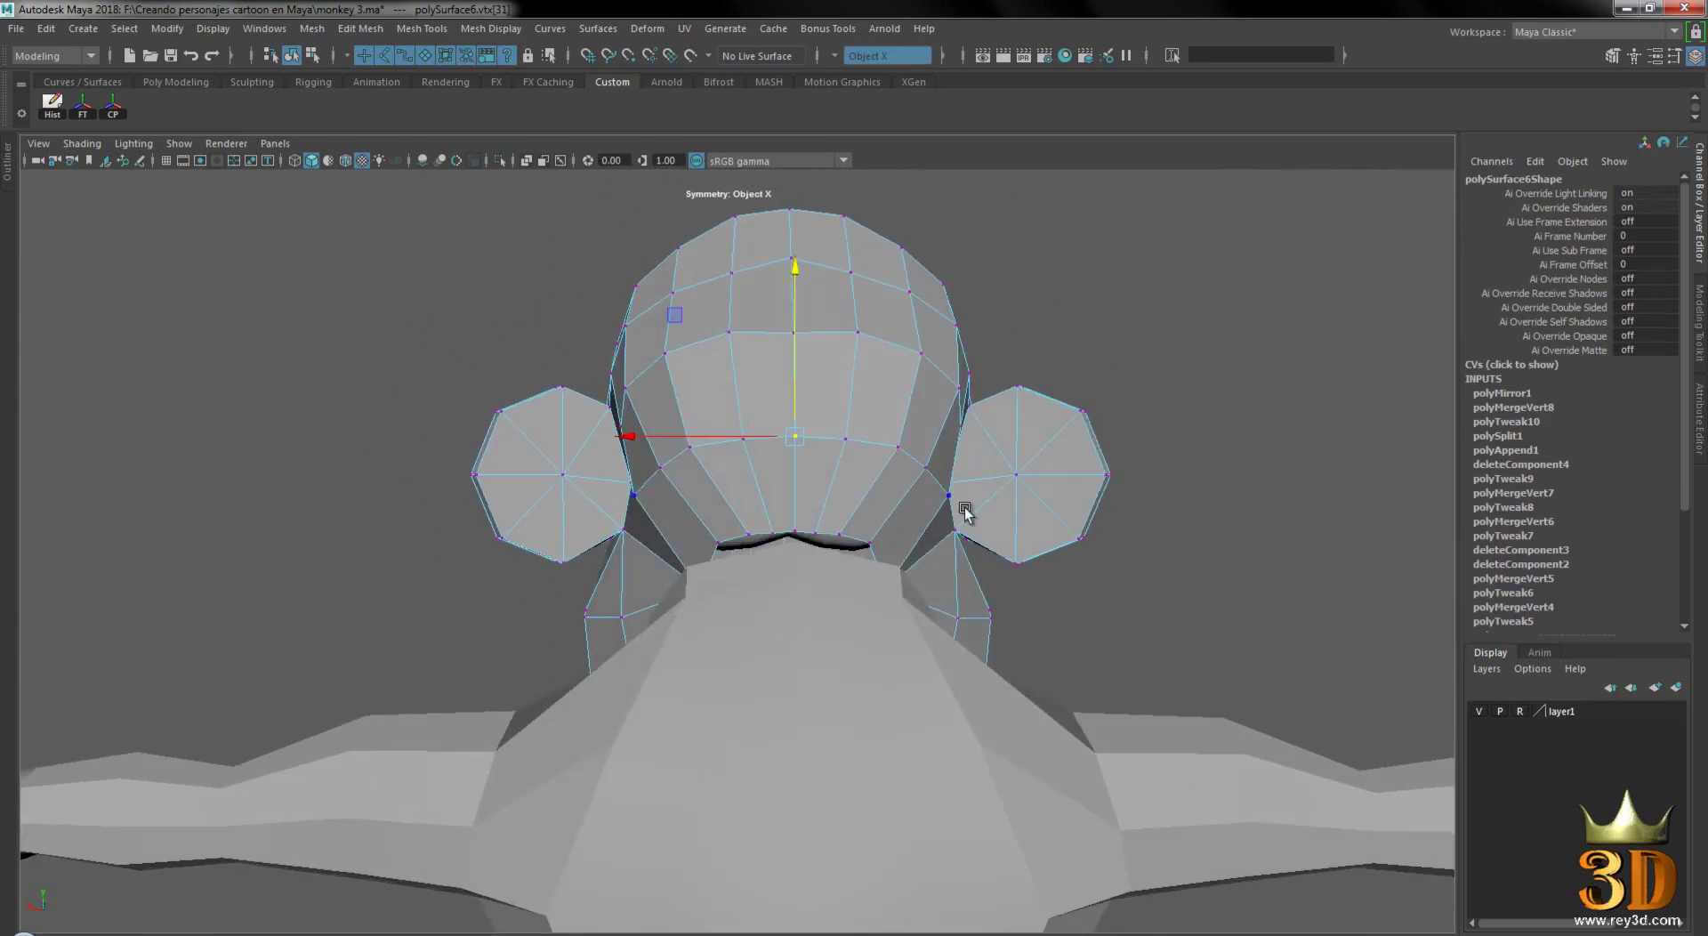
mouse_move(1157, 476)
left_mouse_down("alt")
mouse_move(1149, 612)
mouse_move(1126, 507)
left_mouse_up("alt")
mouse_move(1095, 585)
left_mouse_down("alt")
mouse_move(1095, 473)
mouse_move(1014, 503)
left_mouse_up("alt")
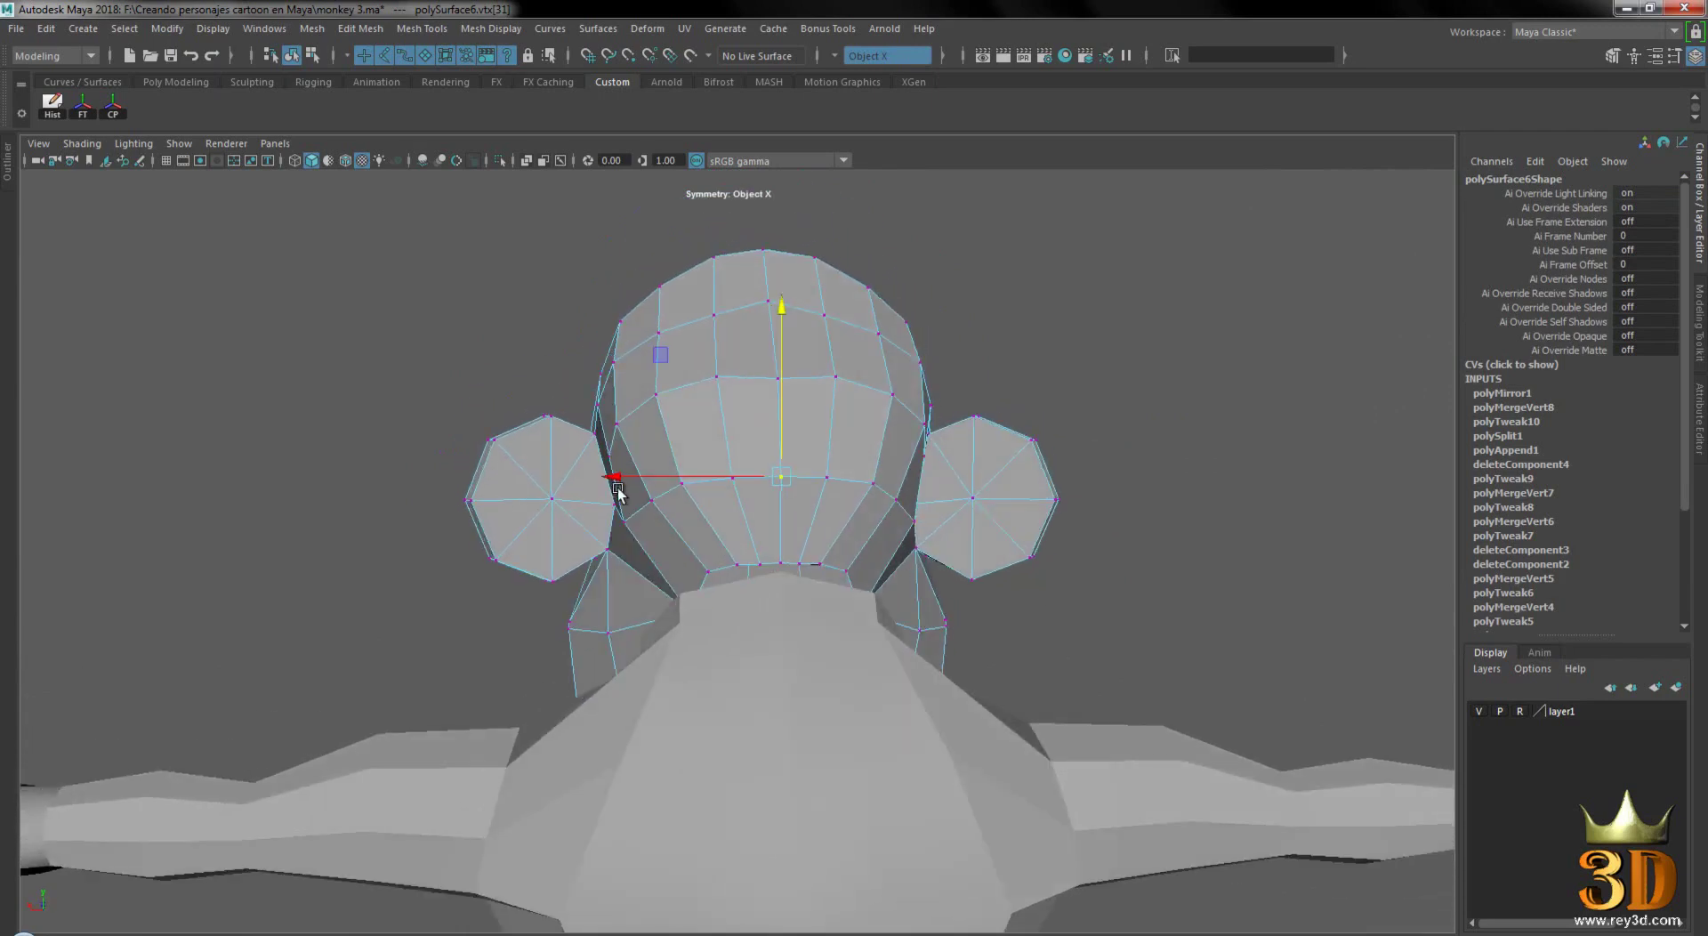
scroll(969, 557, "up", 2)
scroll(854, 408, "up", 2)
mouse_move(854, 409)
left_mouse_down("alt")
mouse_move(808, 394)
mouse_move(683, 460)
left_mouse_up("alt")
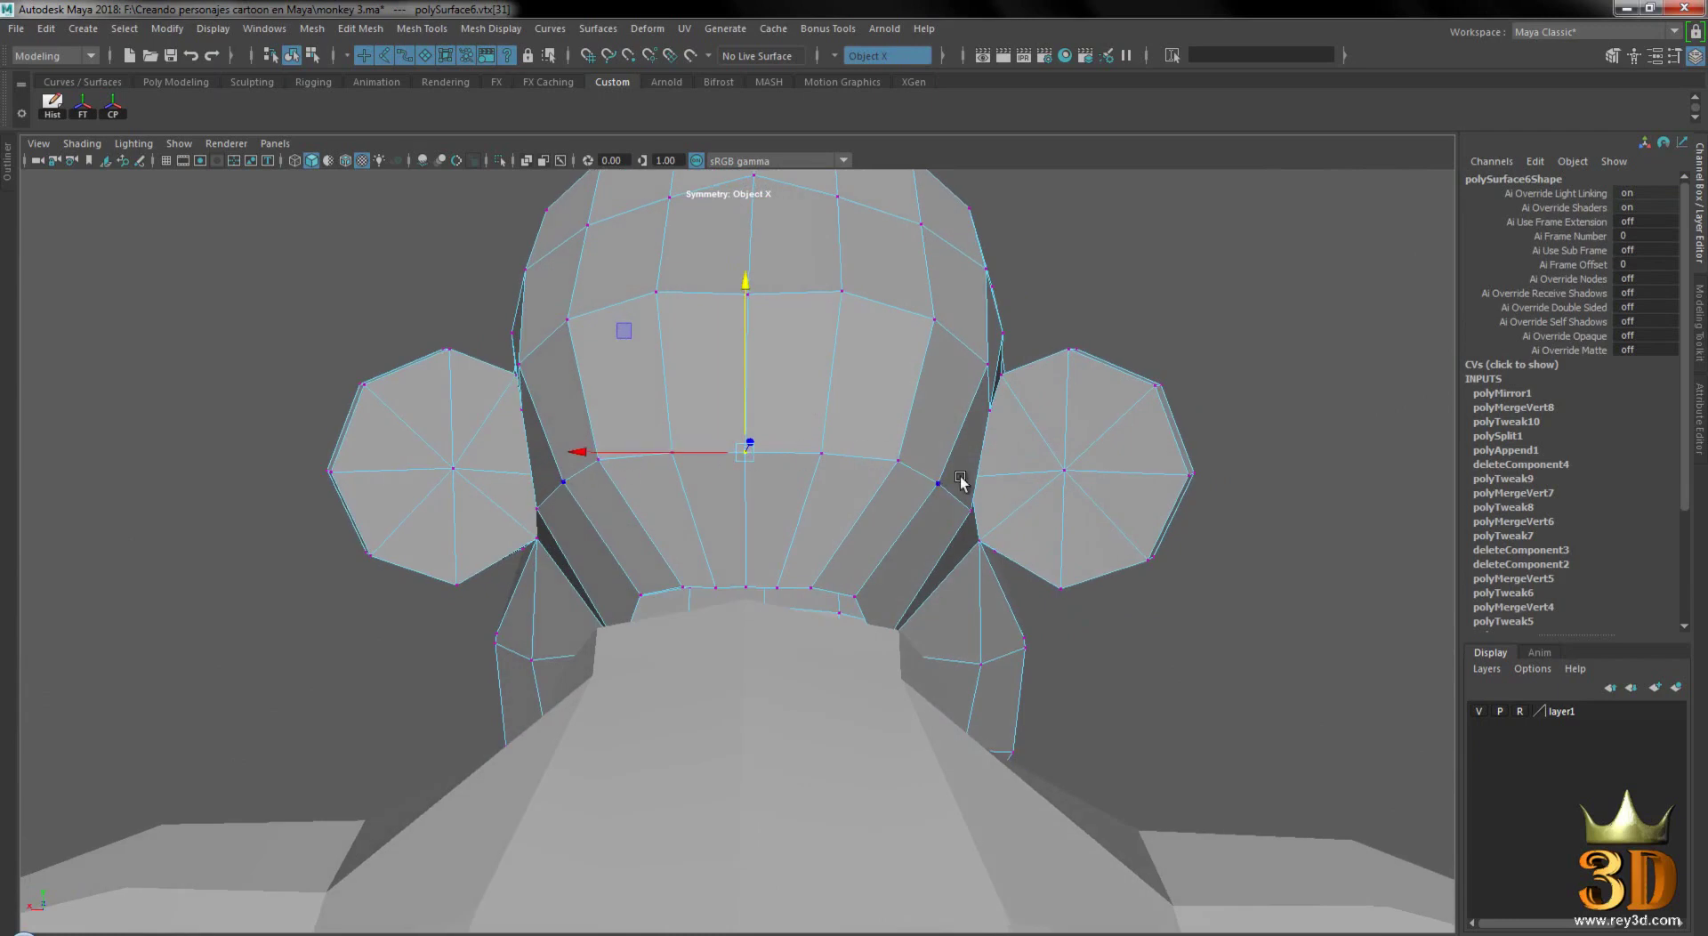
mouse_move(822, 481)
left_mouse_down("alt")
mouse_move(762, 431)
mouse_move(762, 447)
left_mouse_up("alt")
- Raise the next centre vertex on the back and the bottom centre vertex
left_click(827, 452)
left_click(993, 336)
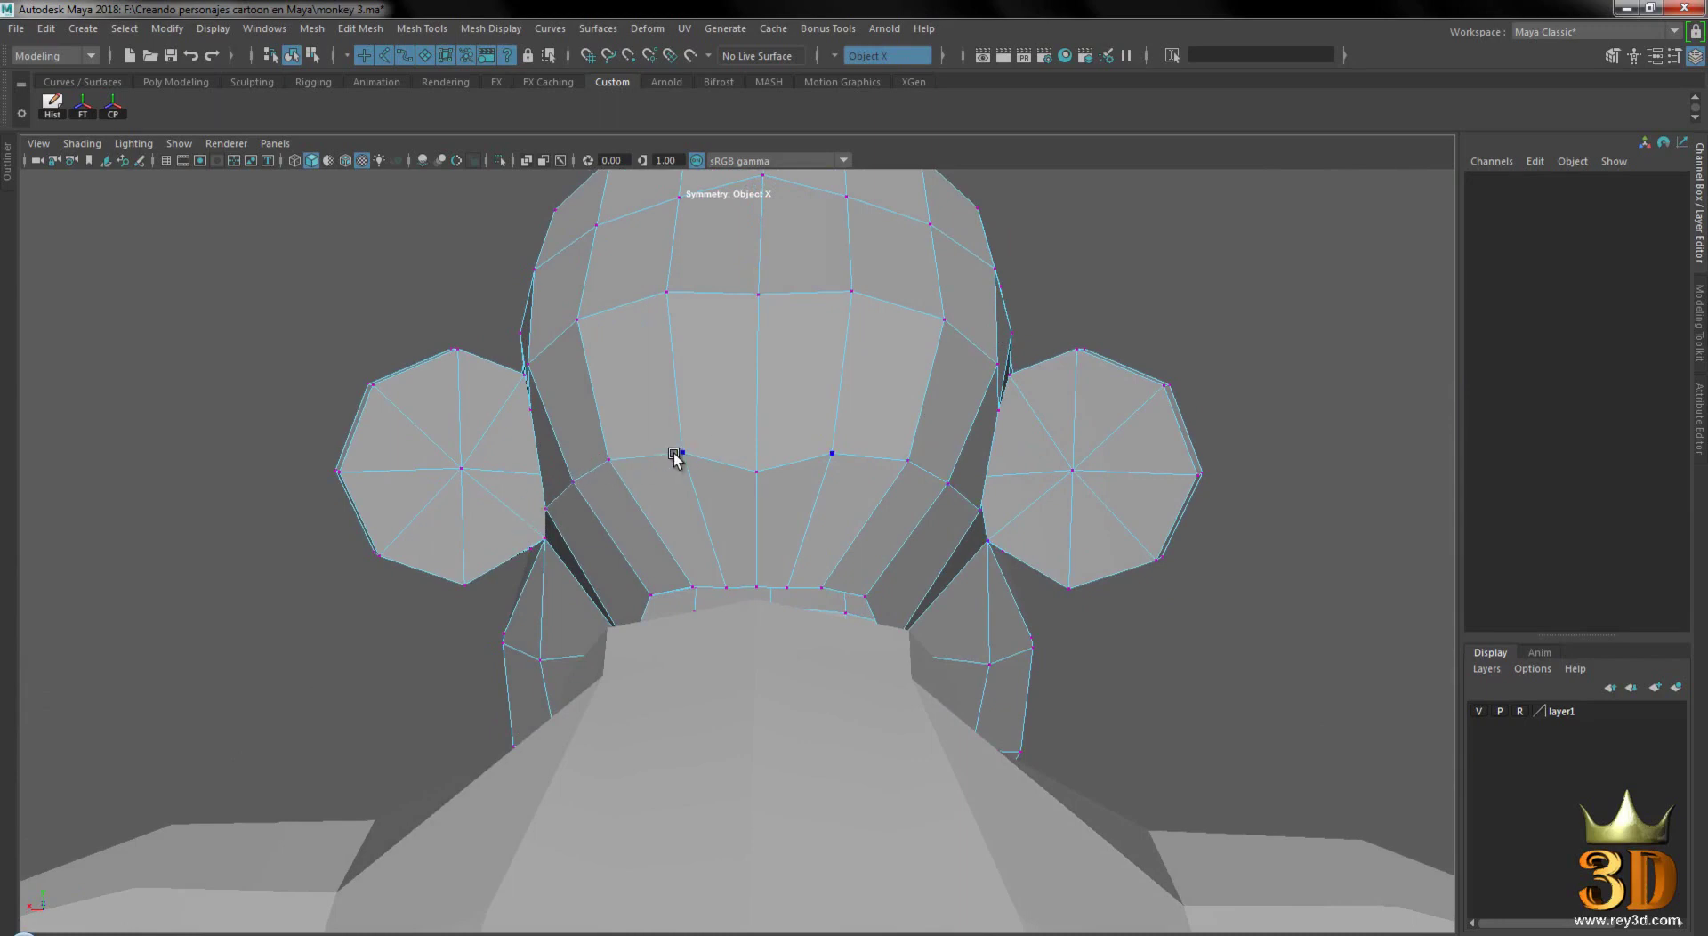
left_click(761, 467)
left_click_drag(763, 423, 765, 398)
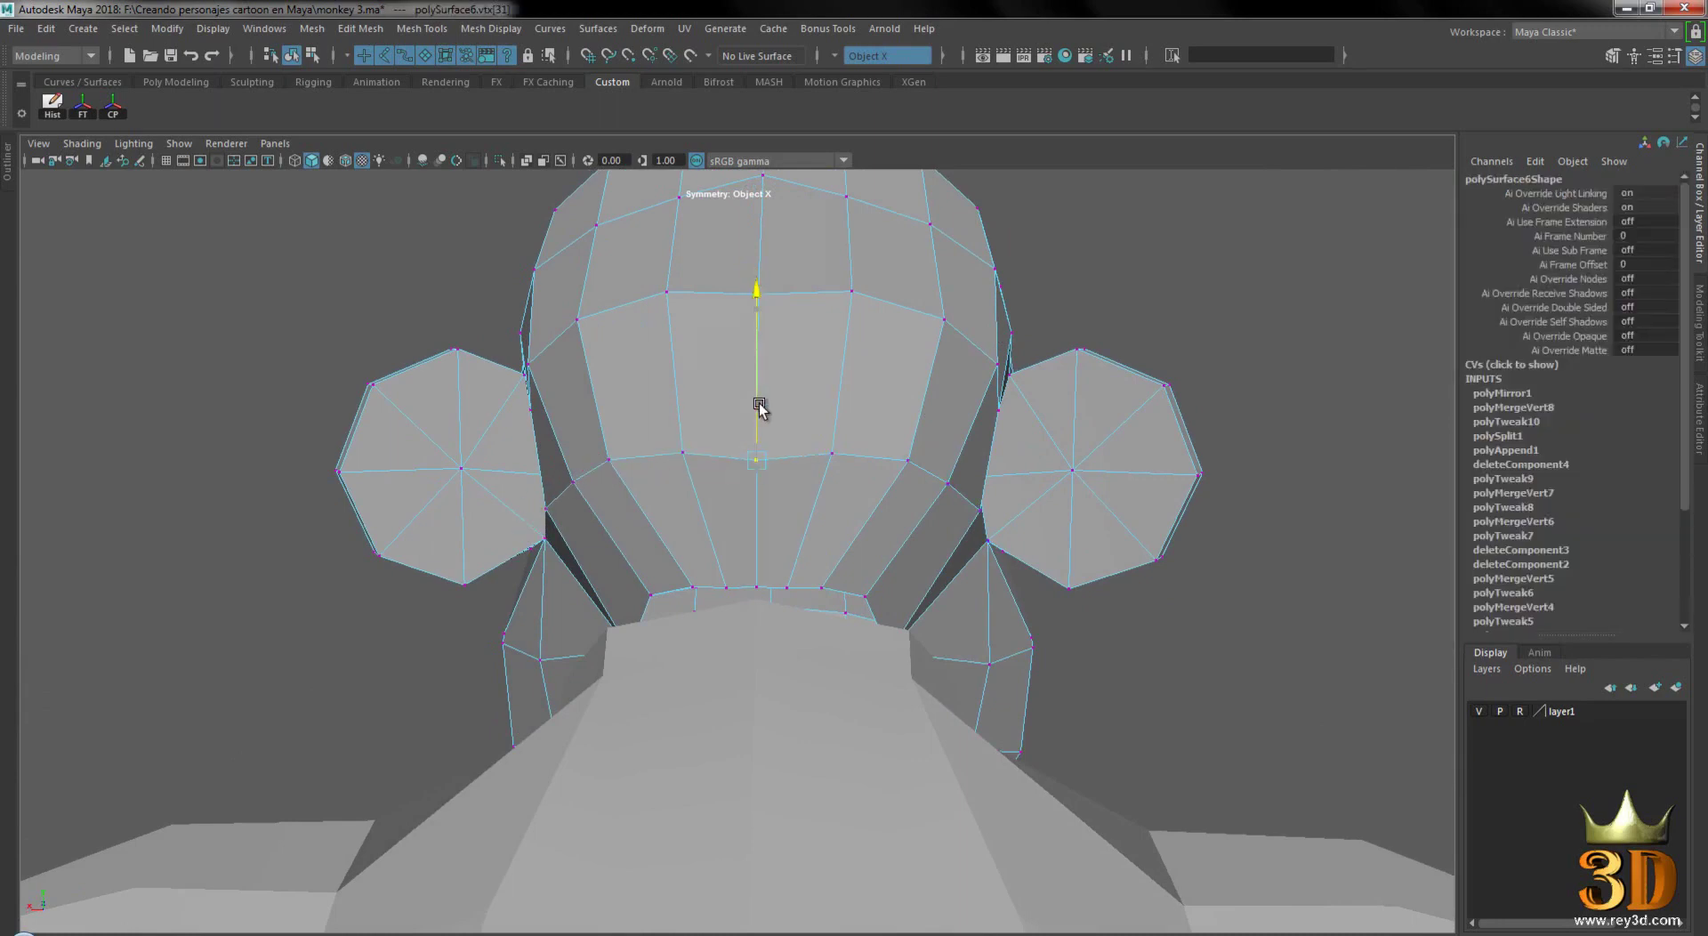
scroll(926, 469, "up", 3)
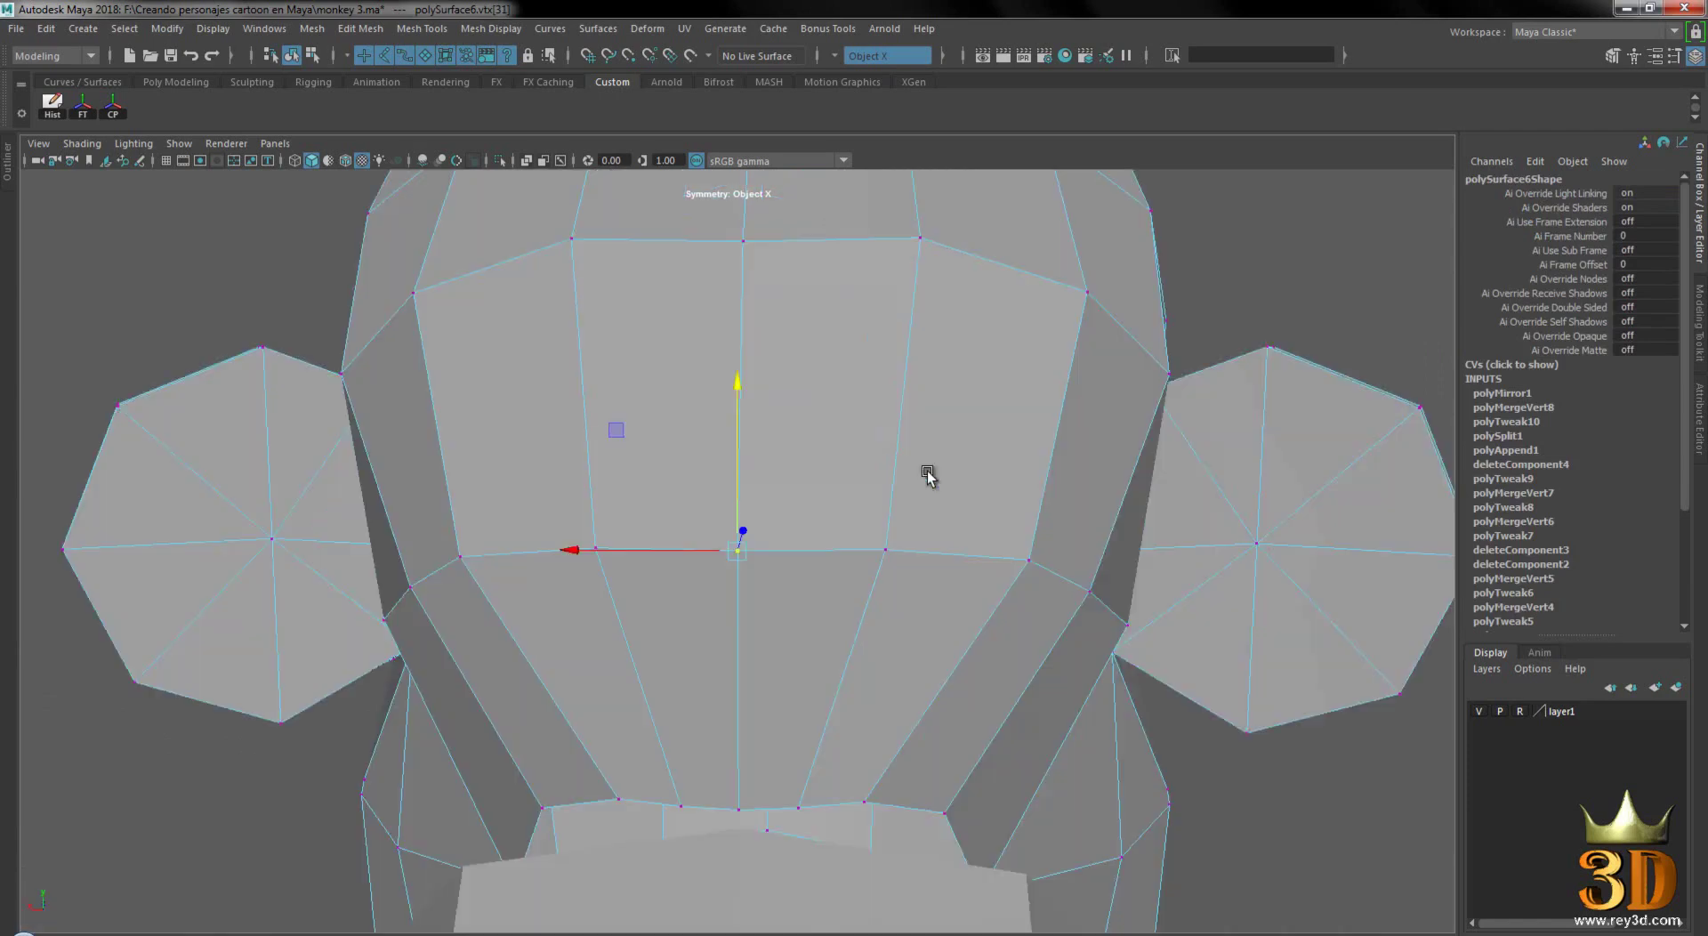
mouse_move(826, 496)
left_mouse_down("alt")
mouse_move(831, 610)
mouse_move(713, 557)
left_mouse_up("alt")
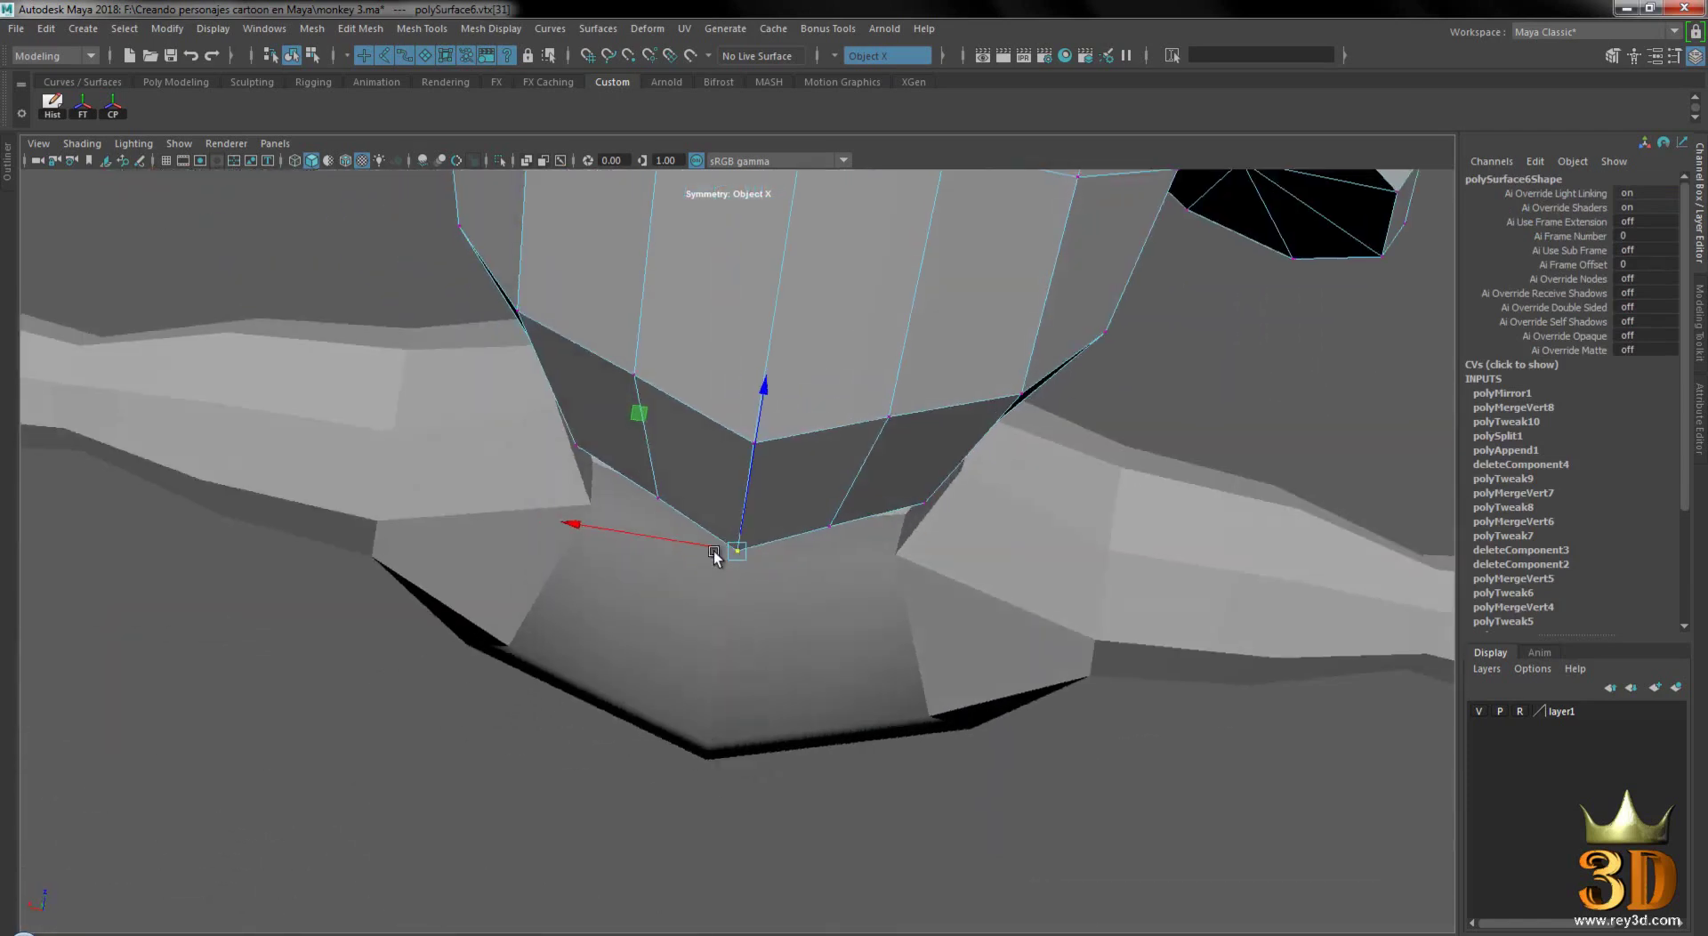
left_click_drag(757, 434, 758, 415)
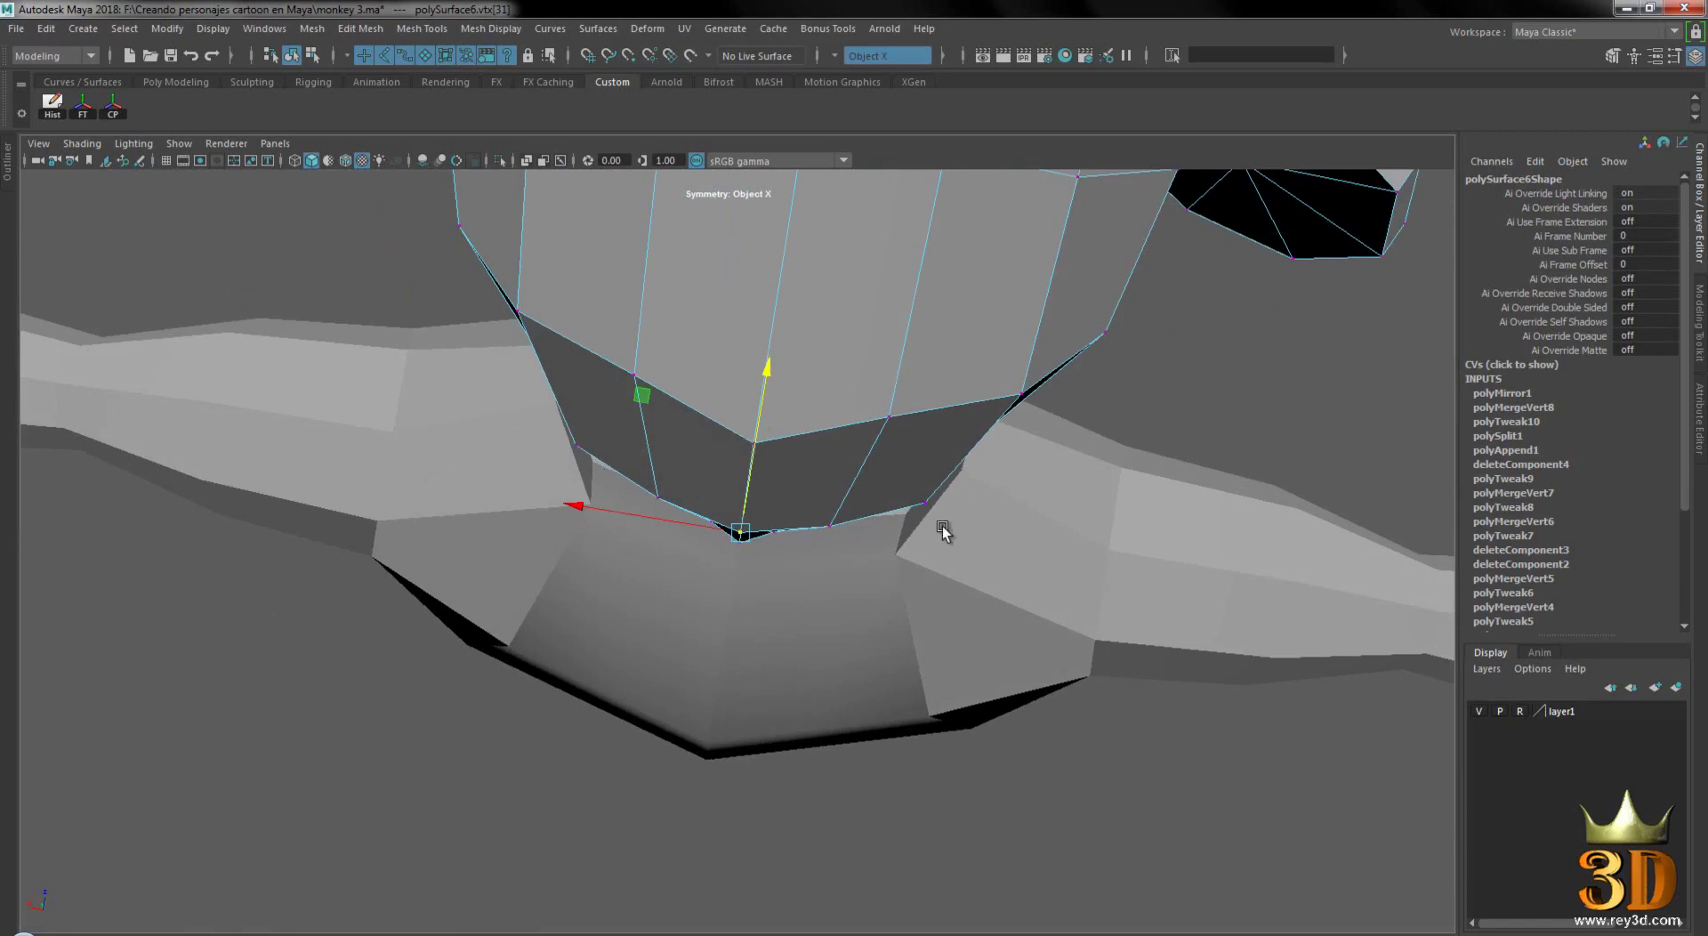
- Nudge the bottom vertex up slightly and lower the top centre vertex a little
left_click_drag(942, 526, 877, 495, "alt")
mouse_move(780, 425)
left_mouse_down("alt")
mouse_move(854, 462)
mouse_move(801, 463)
mouse_move(758, 390)
mouse_move(769, 372)
left_mouse_up("alt")
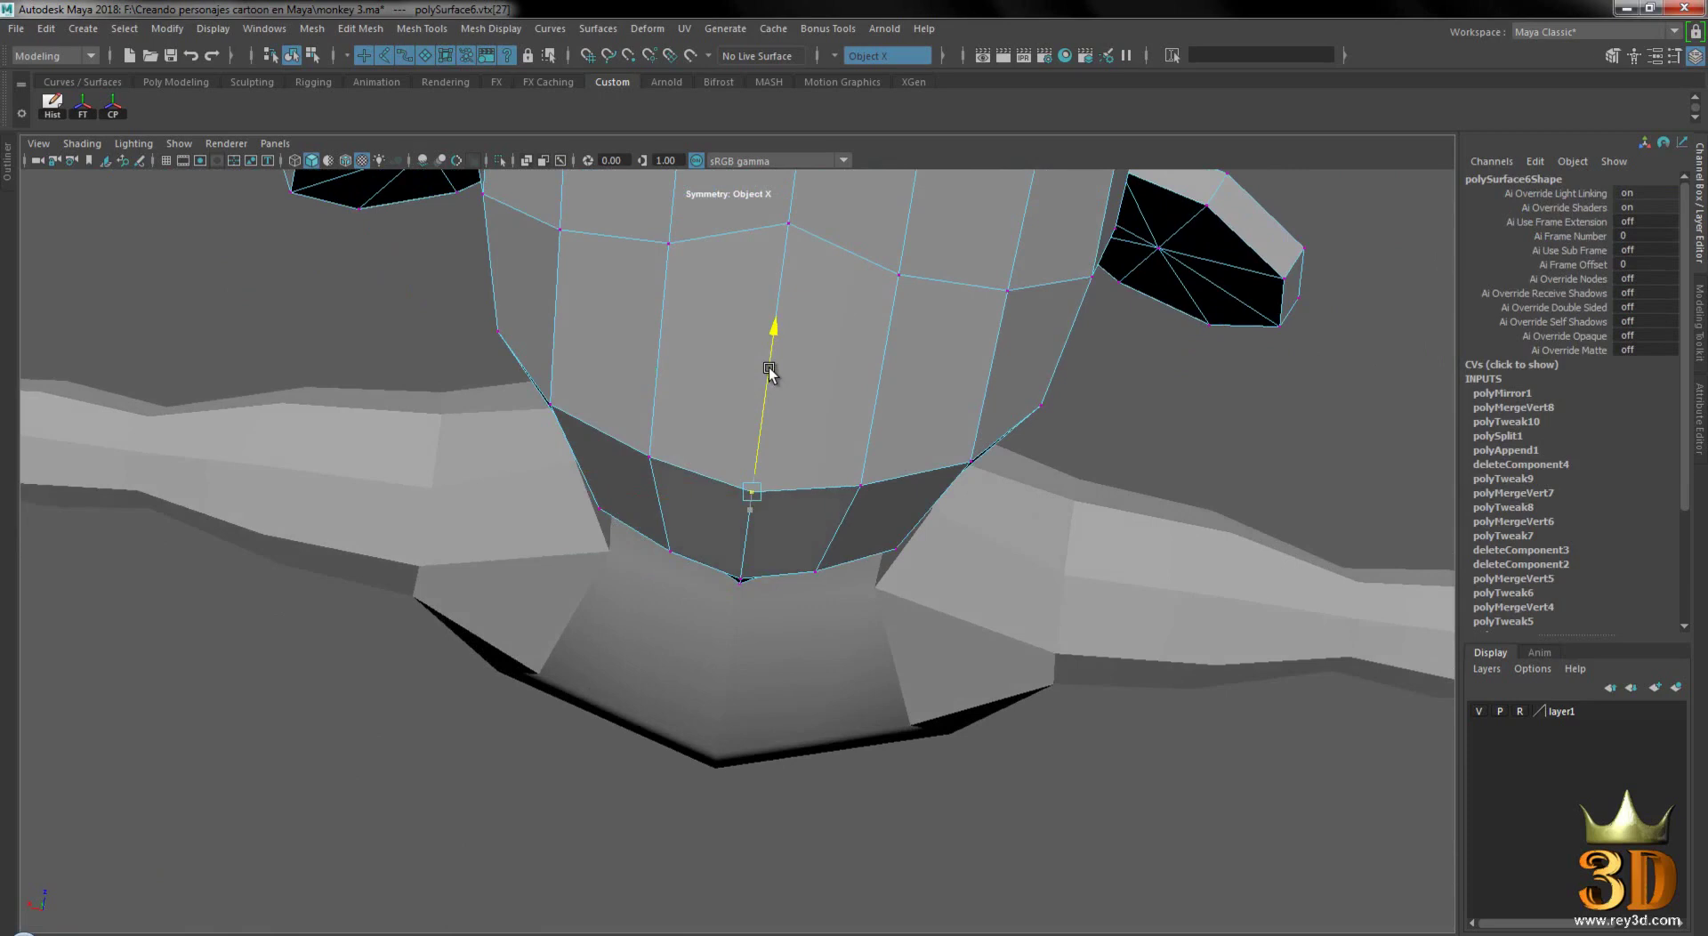
scroll(915, 400, "down", 5)
left_click_drag(915, 400, 926, 332, "alt")
left_click_drag(741, 358, 843, 524)
left_click(953, 365)
left_click(747, 365)
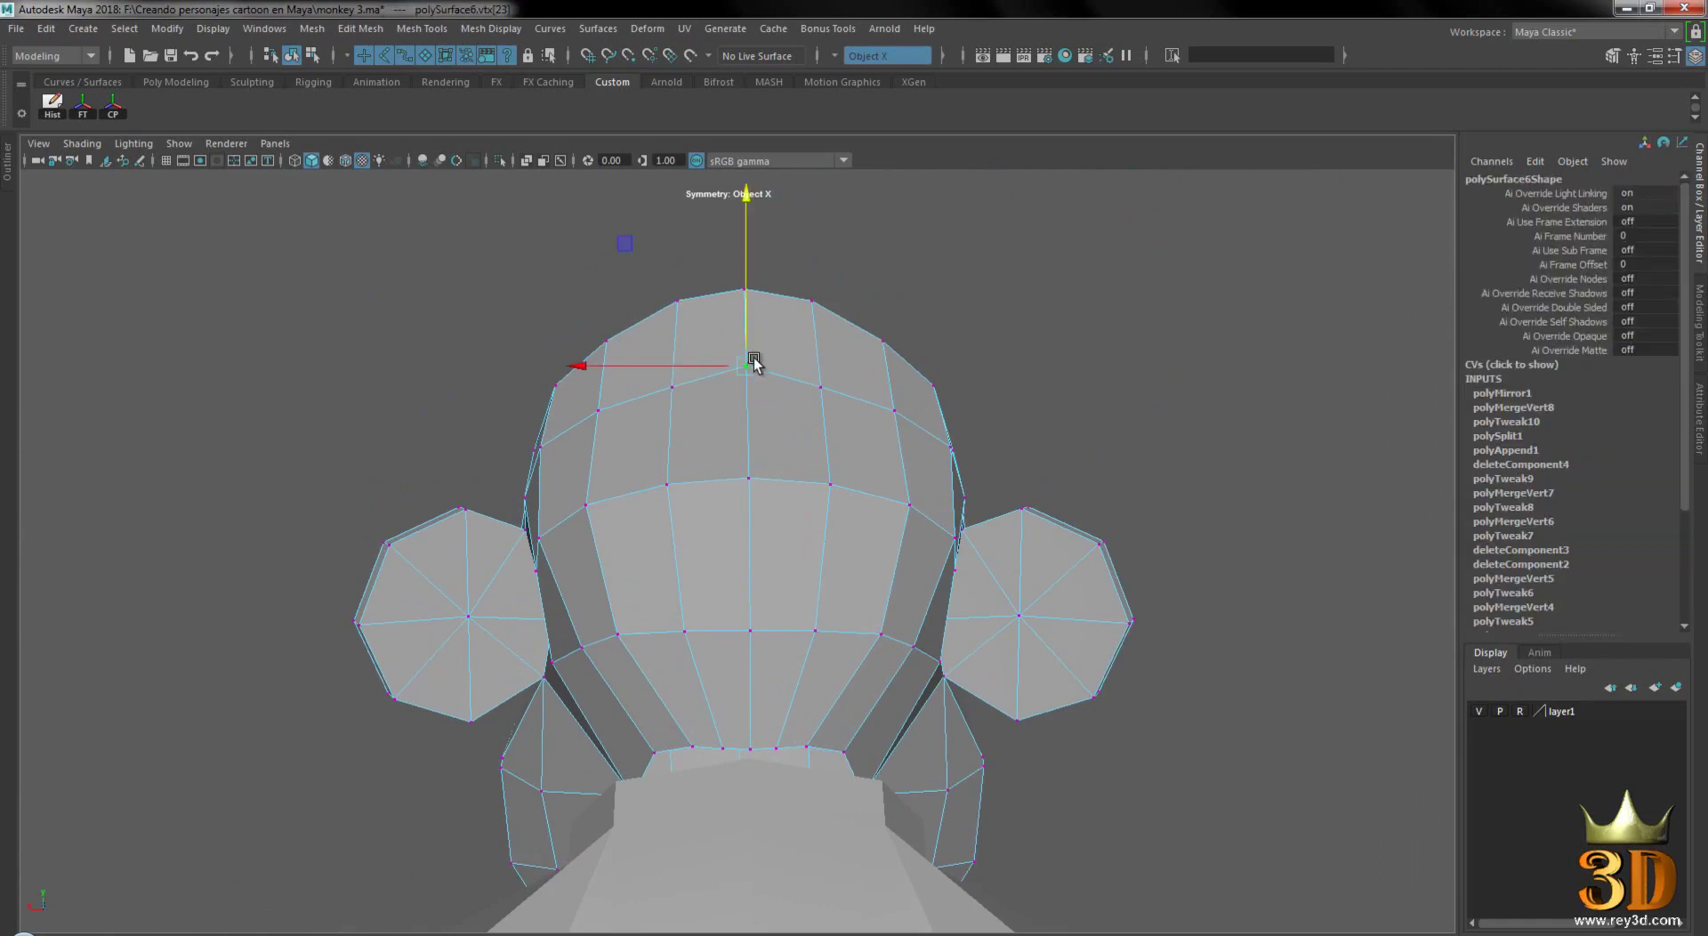
left_click_drag(745, 322, 745, 331)
mouse_move(1098, 489)
left_mouse_down("alt")
mouse_move(895, 533)
mouse_move(899, 602)
mouse_move(850, 523)
mouse_move(843, 316)
mouse_move(833, 349)
mouse_move(891, 556)
left_mouse_up("alt")
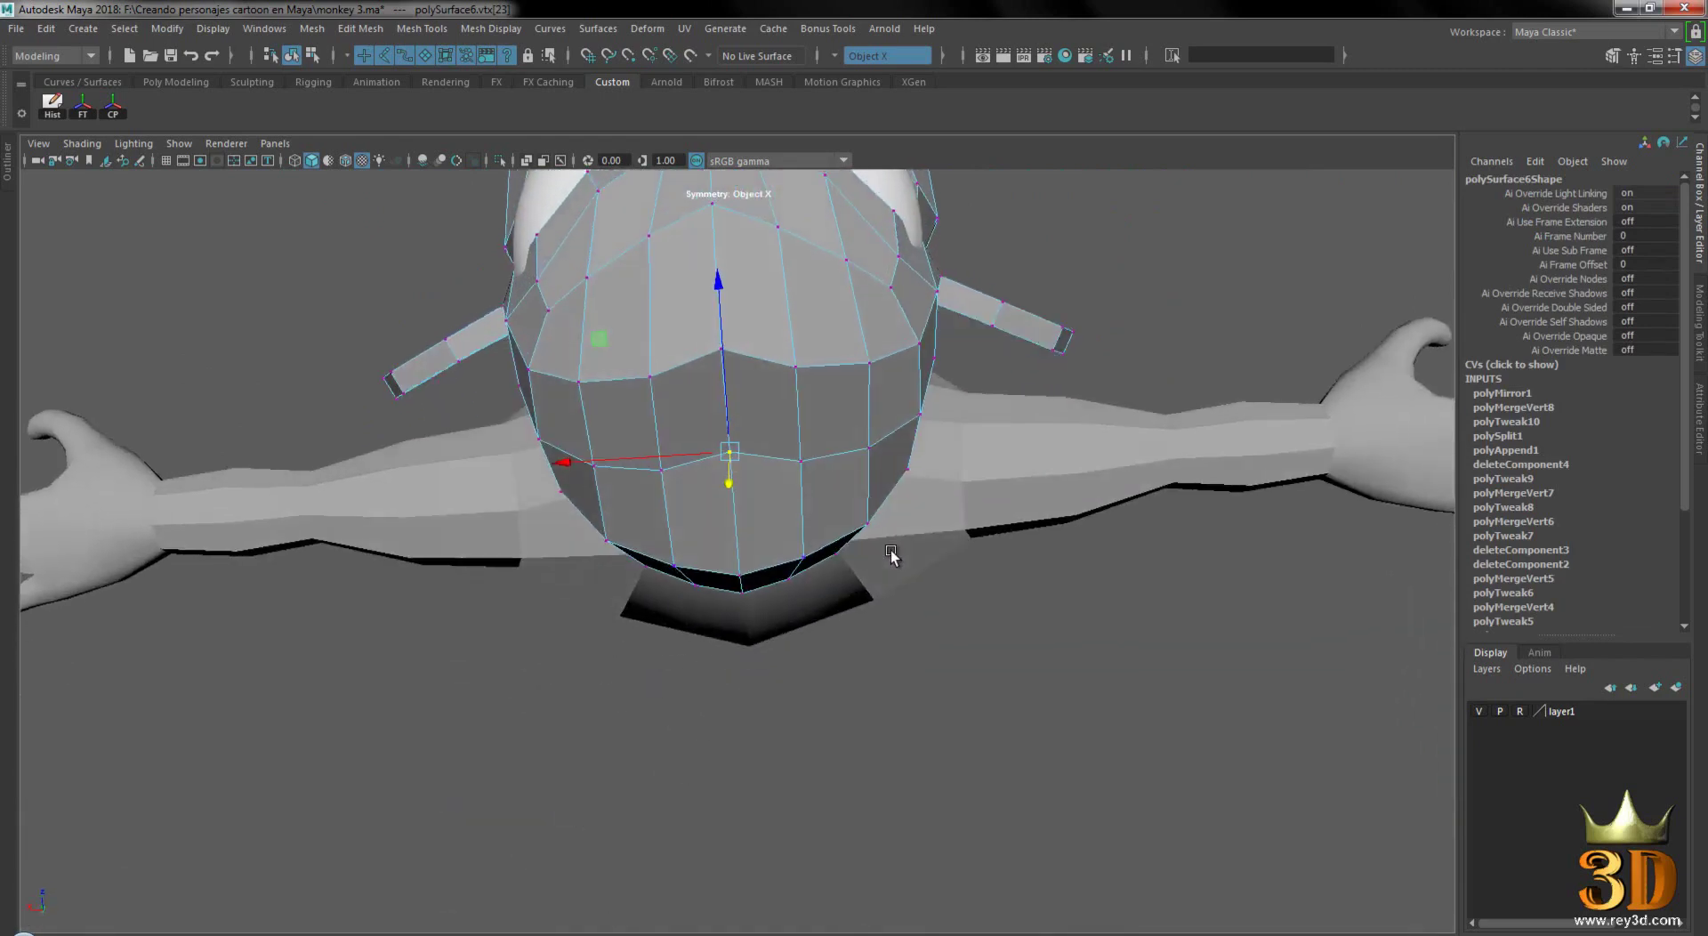
- Lower two centre-line vertices slightly and check neighbouring top-of-head vertices
left_click_drag(717, 286, 718, 304)
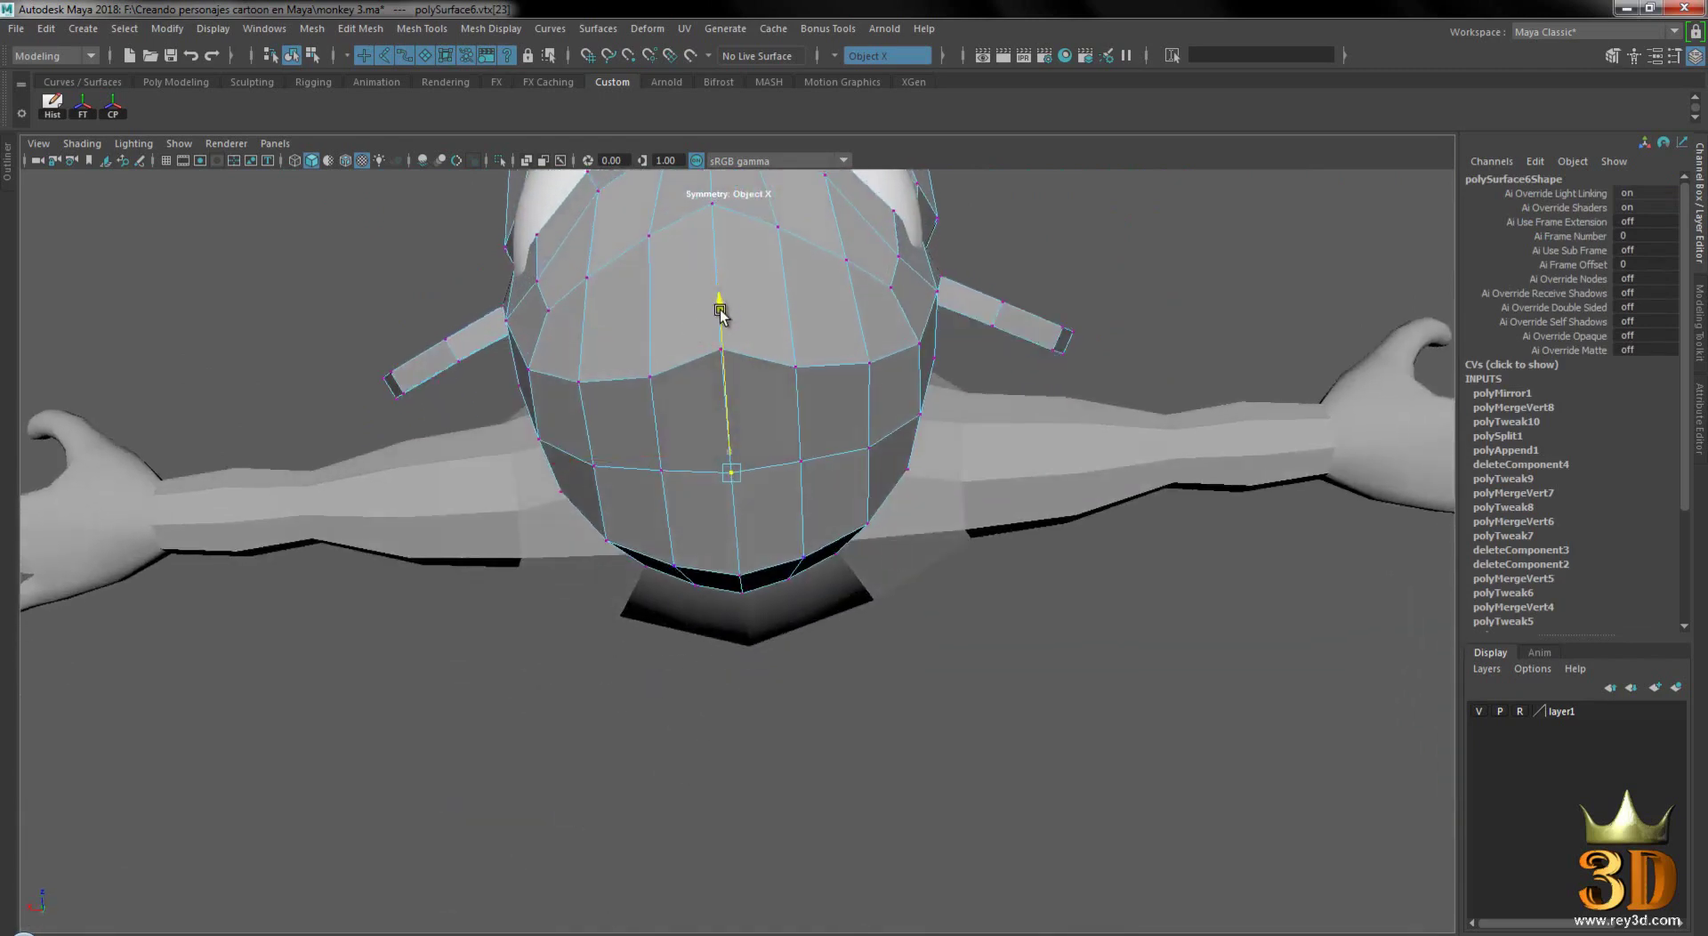
left_click(775, 365)
left_click(720, 352)
left_click_drag(717, 313, 723, 338)
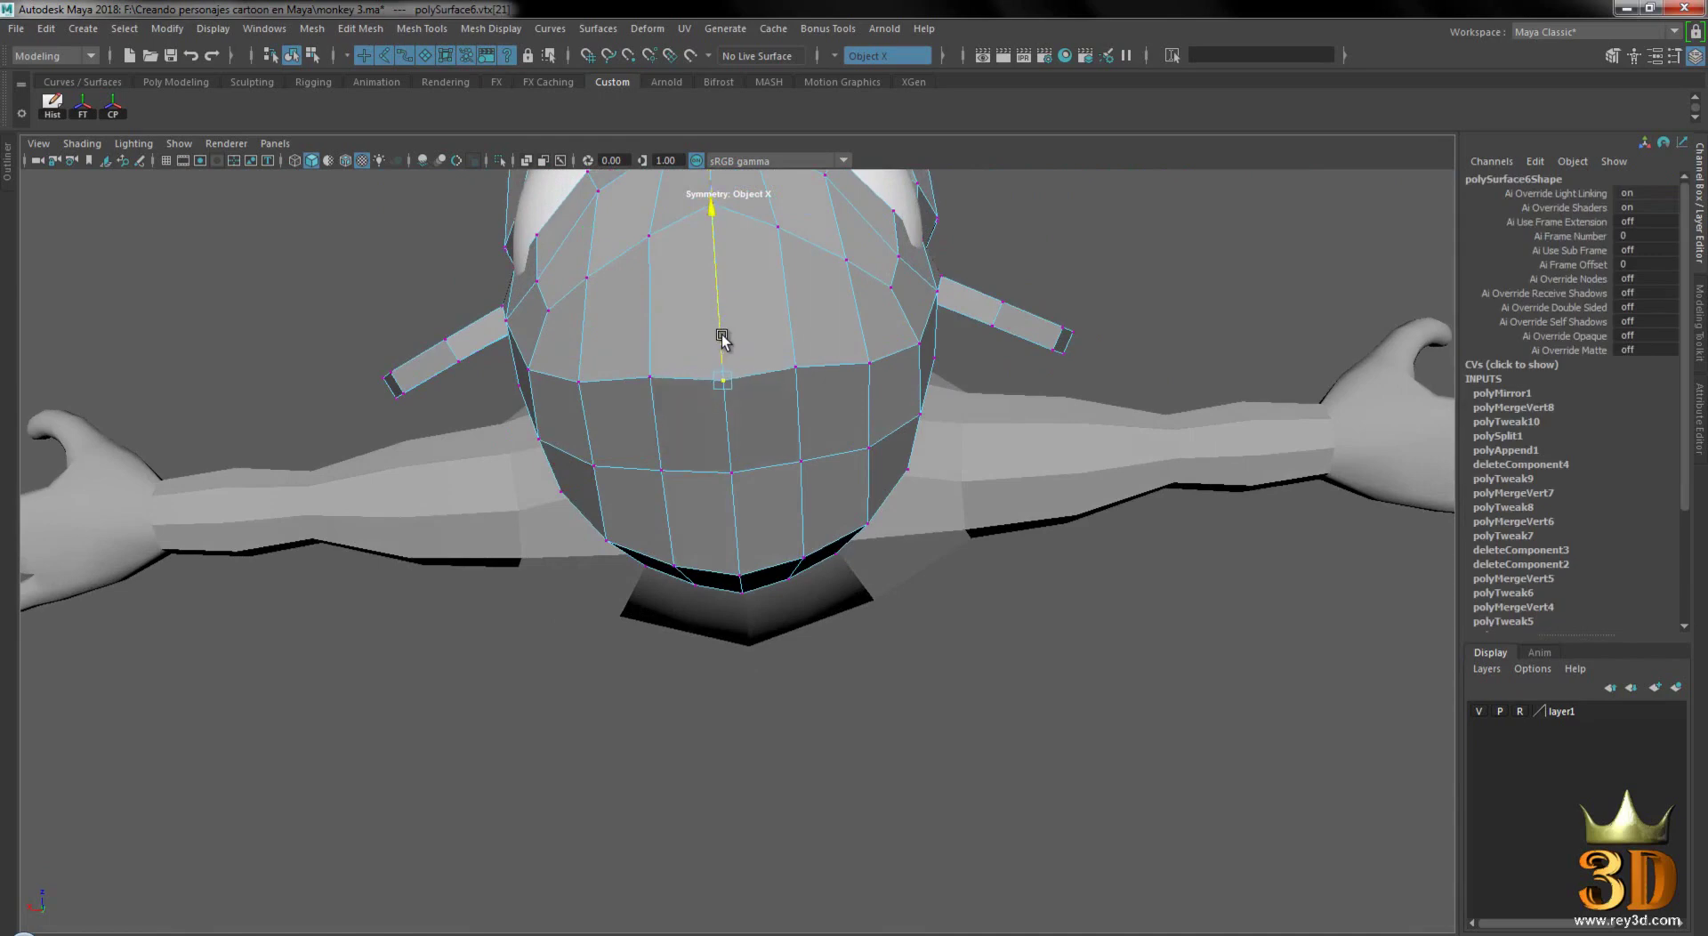
left_click(795, 367)
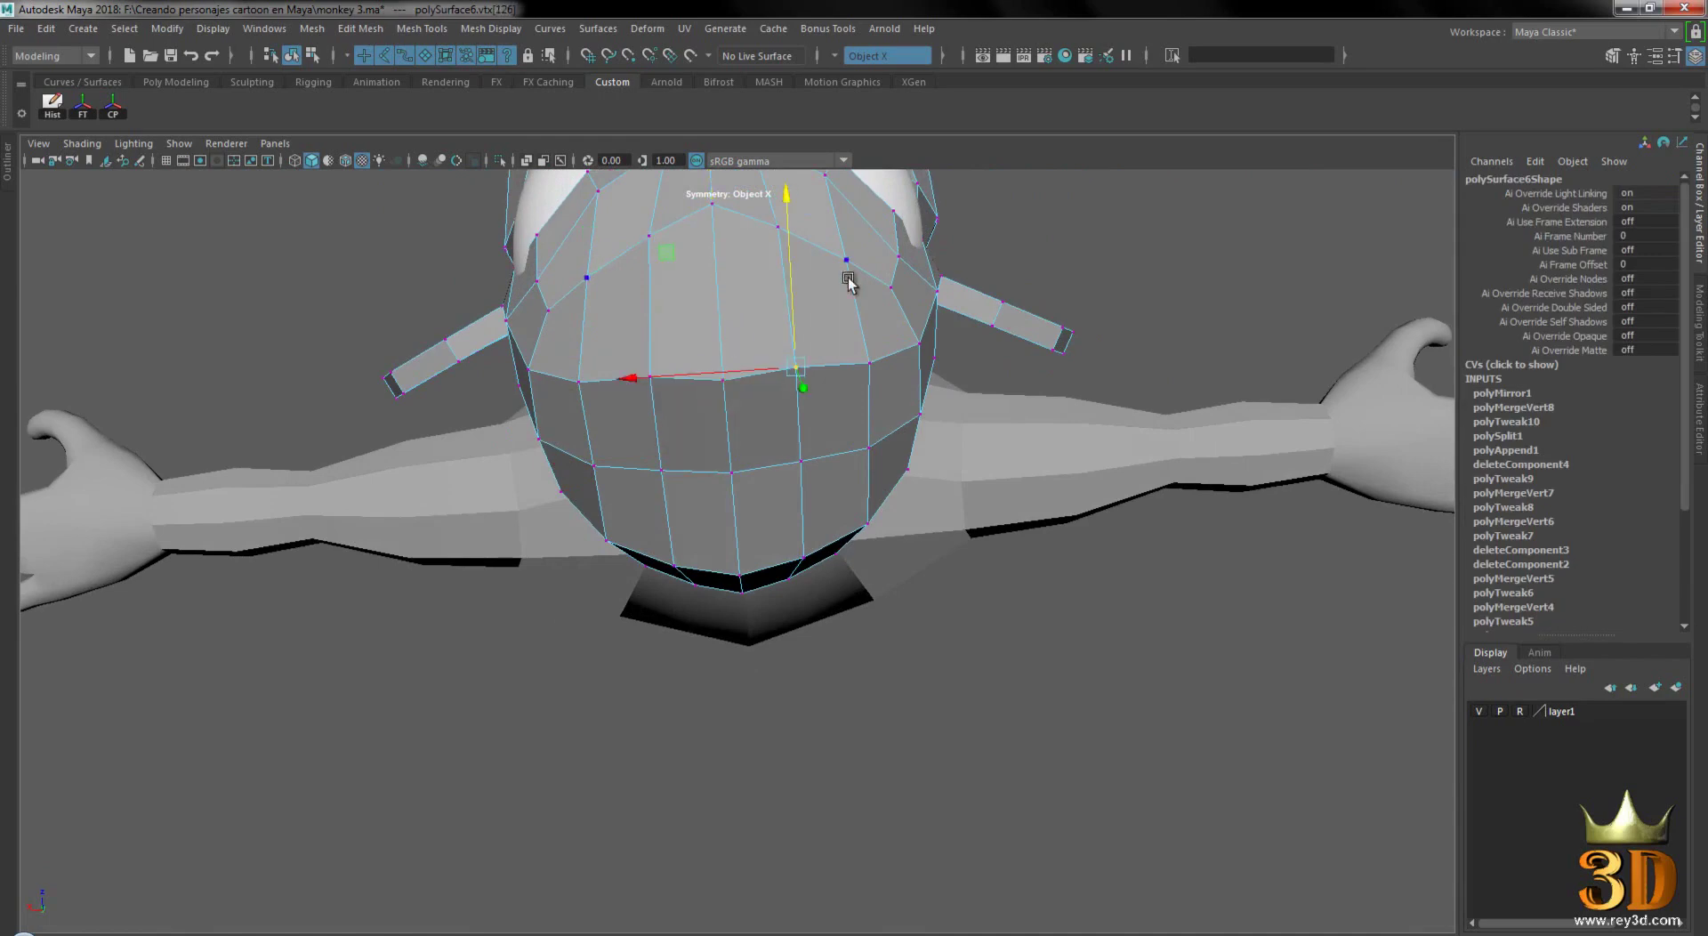
left_click(862, 347)
left_click(801, 368)
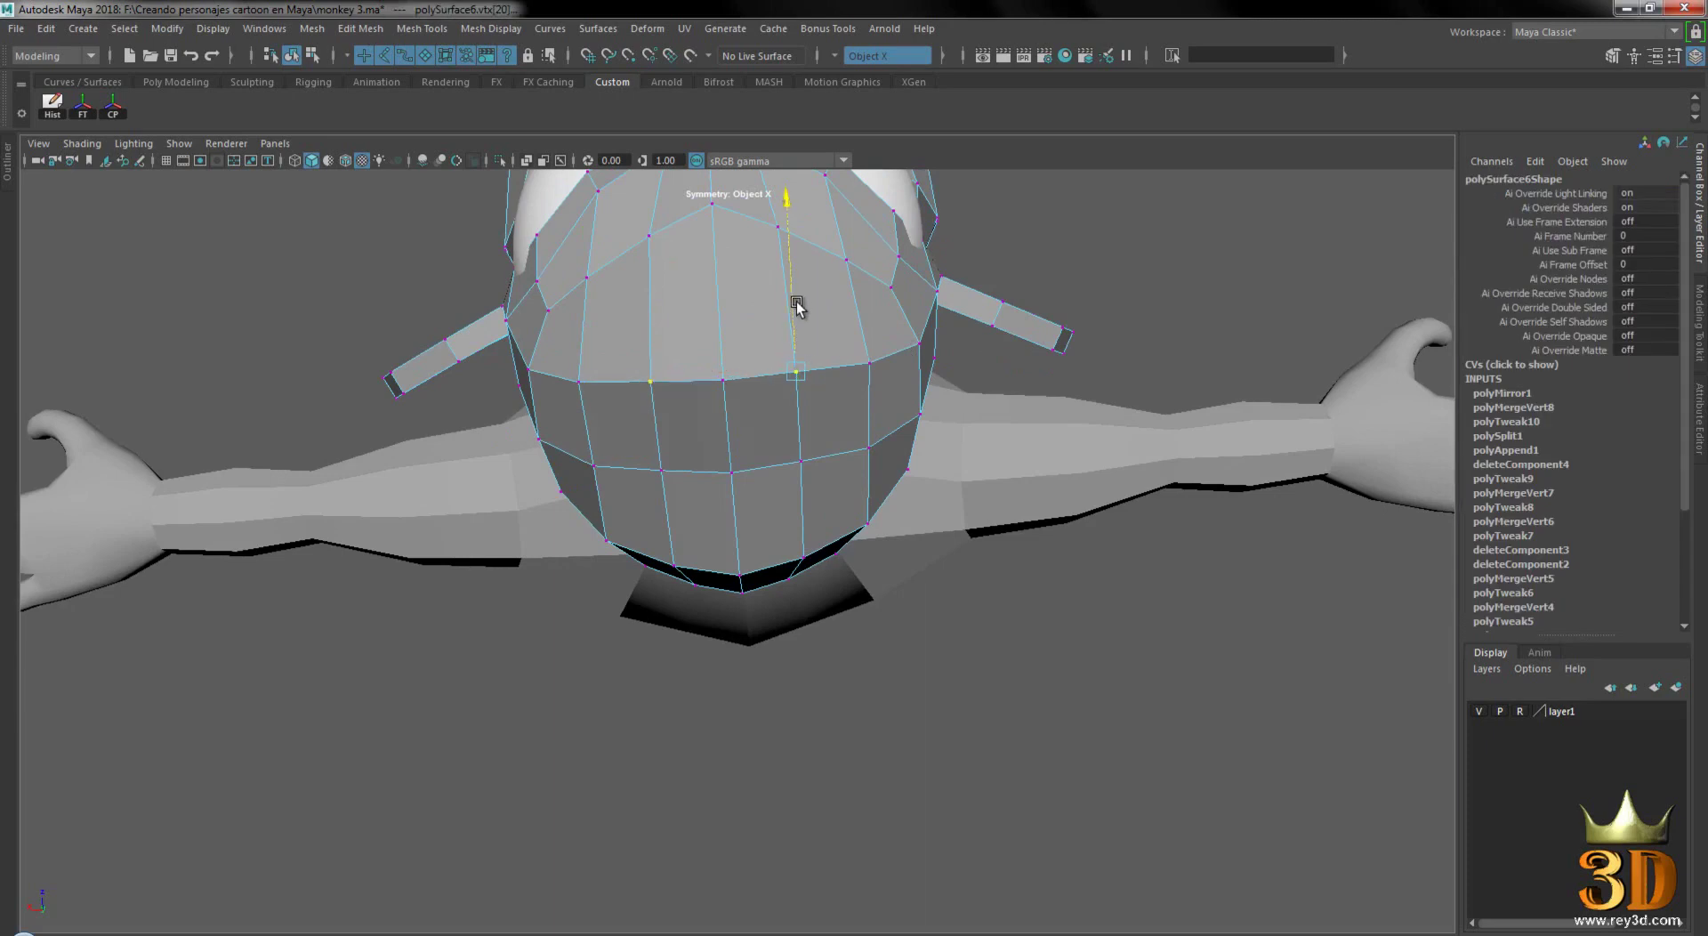
left_click(1136, 278)
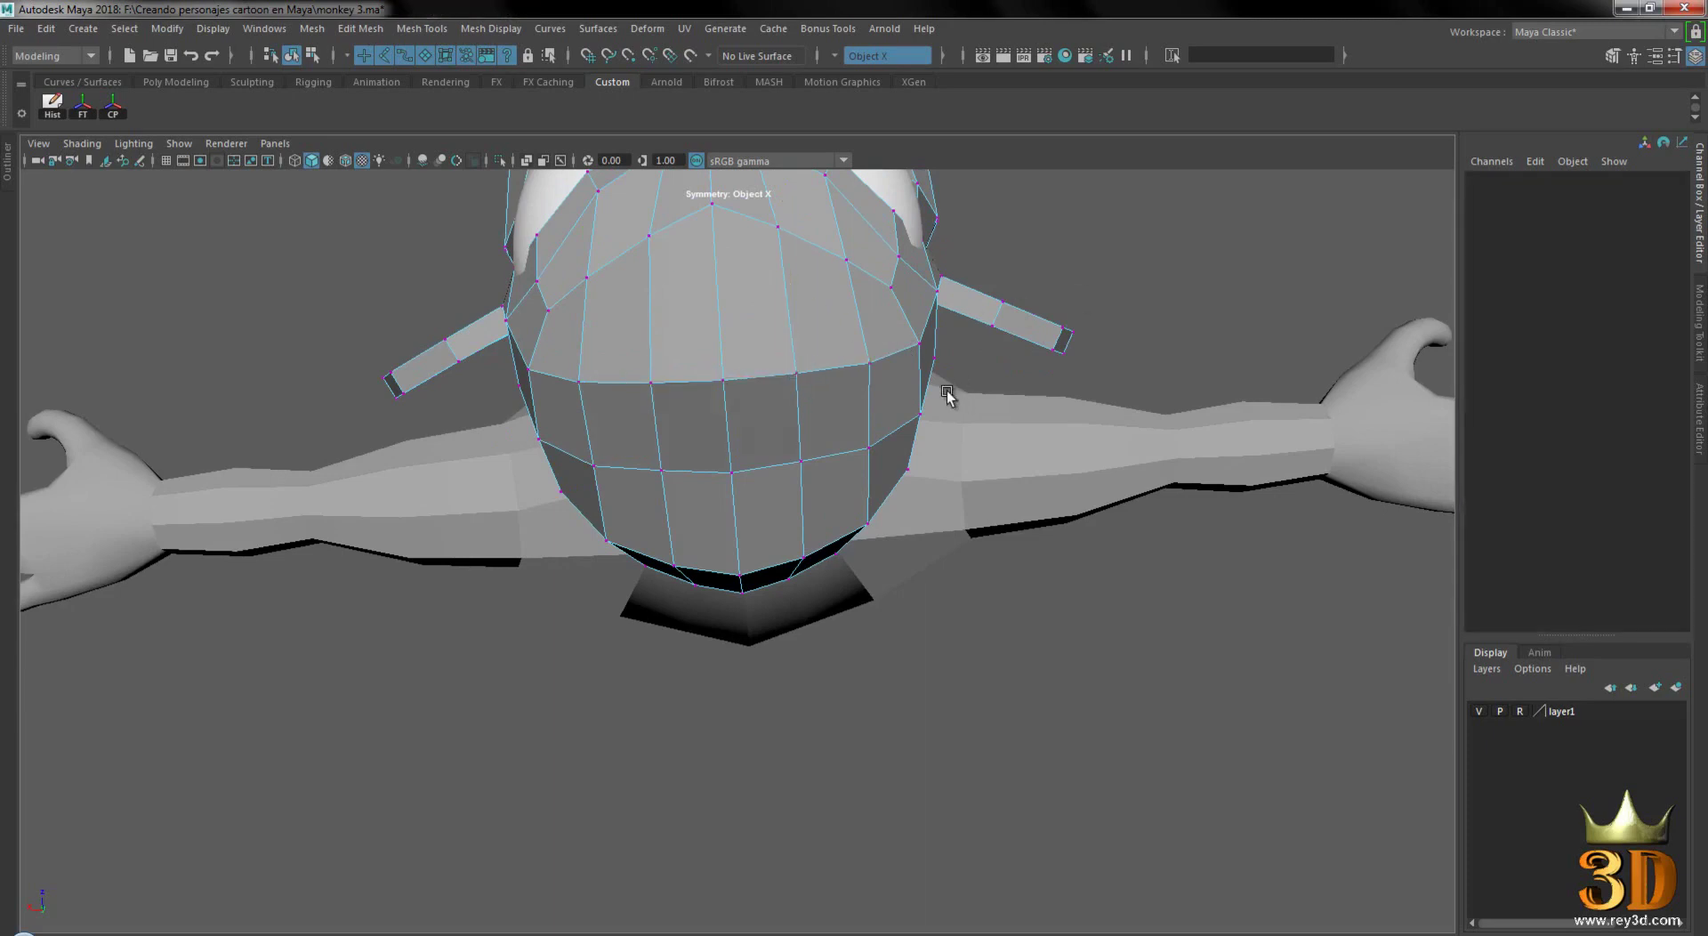
- Inspect centre-line vertices from below and pull a muzzle vertex slightly down
left_click_drag(949, 400, 805, 427, "alt")
mouse_move(854, 490)
left_mouse_down("alt")
mouse_move(831, 381)
mouse_move(846, 534)
mouse_move(831, 541)
mouse_move(819, 453)
left_mouse_up("alt")
left_click(819, 495)
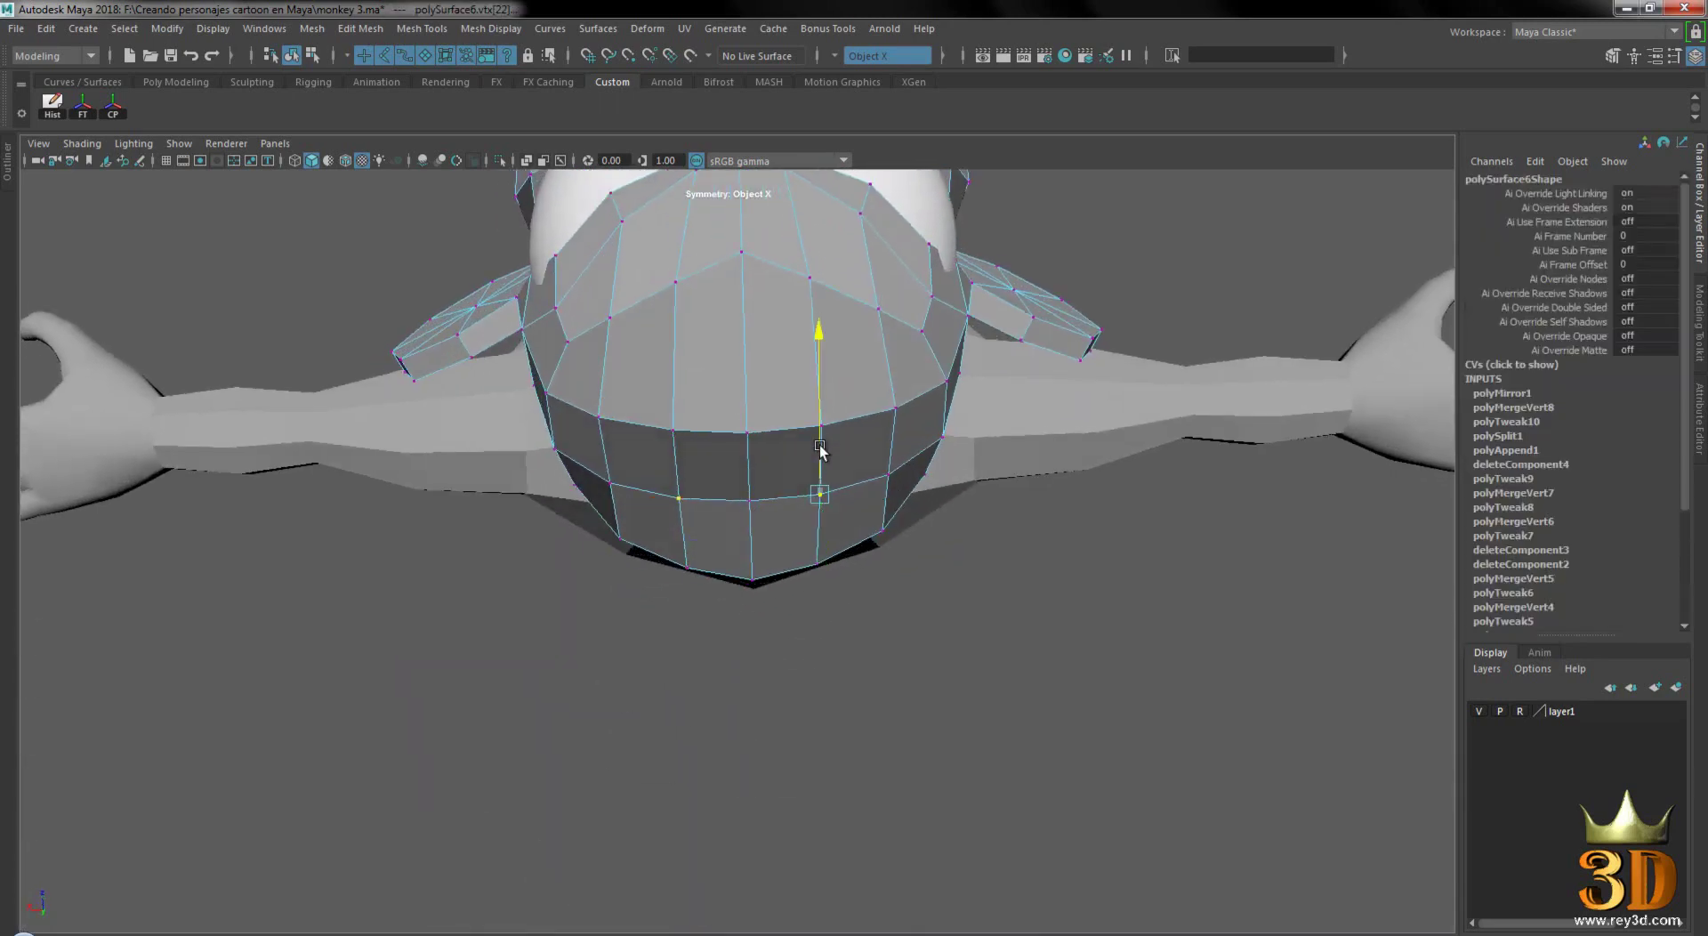
left_click(1163, 267)
left_click(747, 501)
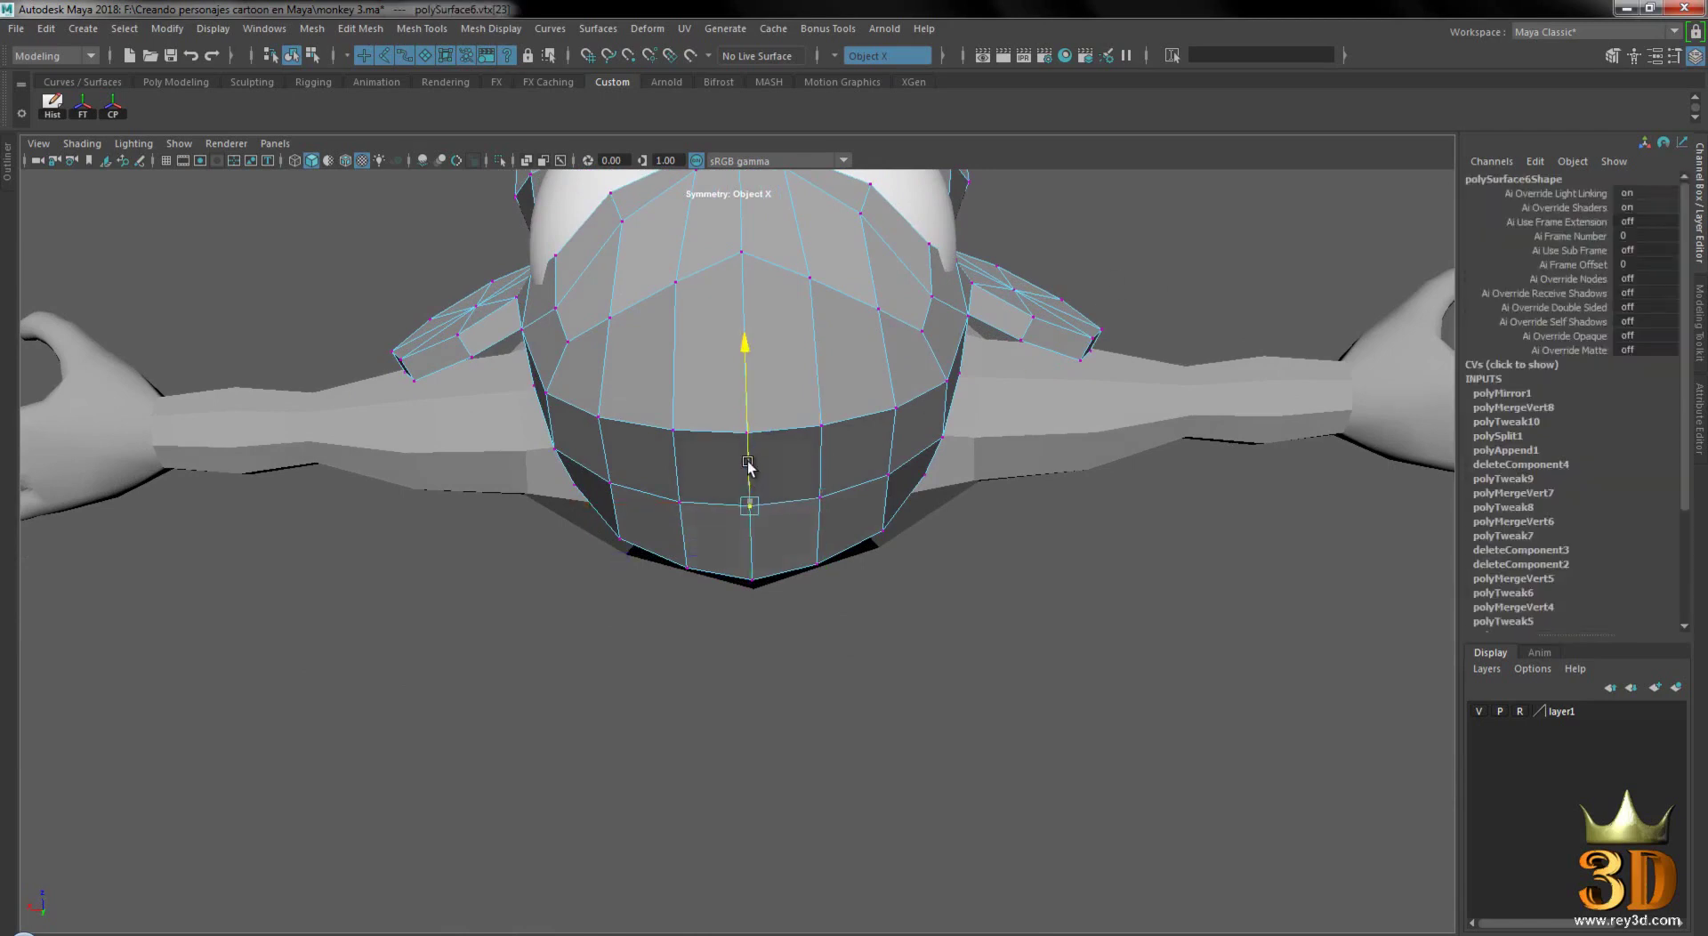
left_click_drag(747, 464, 856, 461, "alt")
left_click(856, 460)
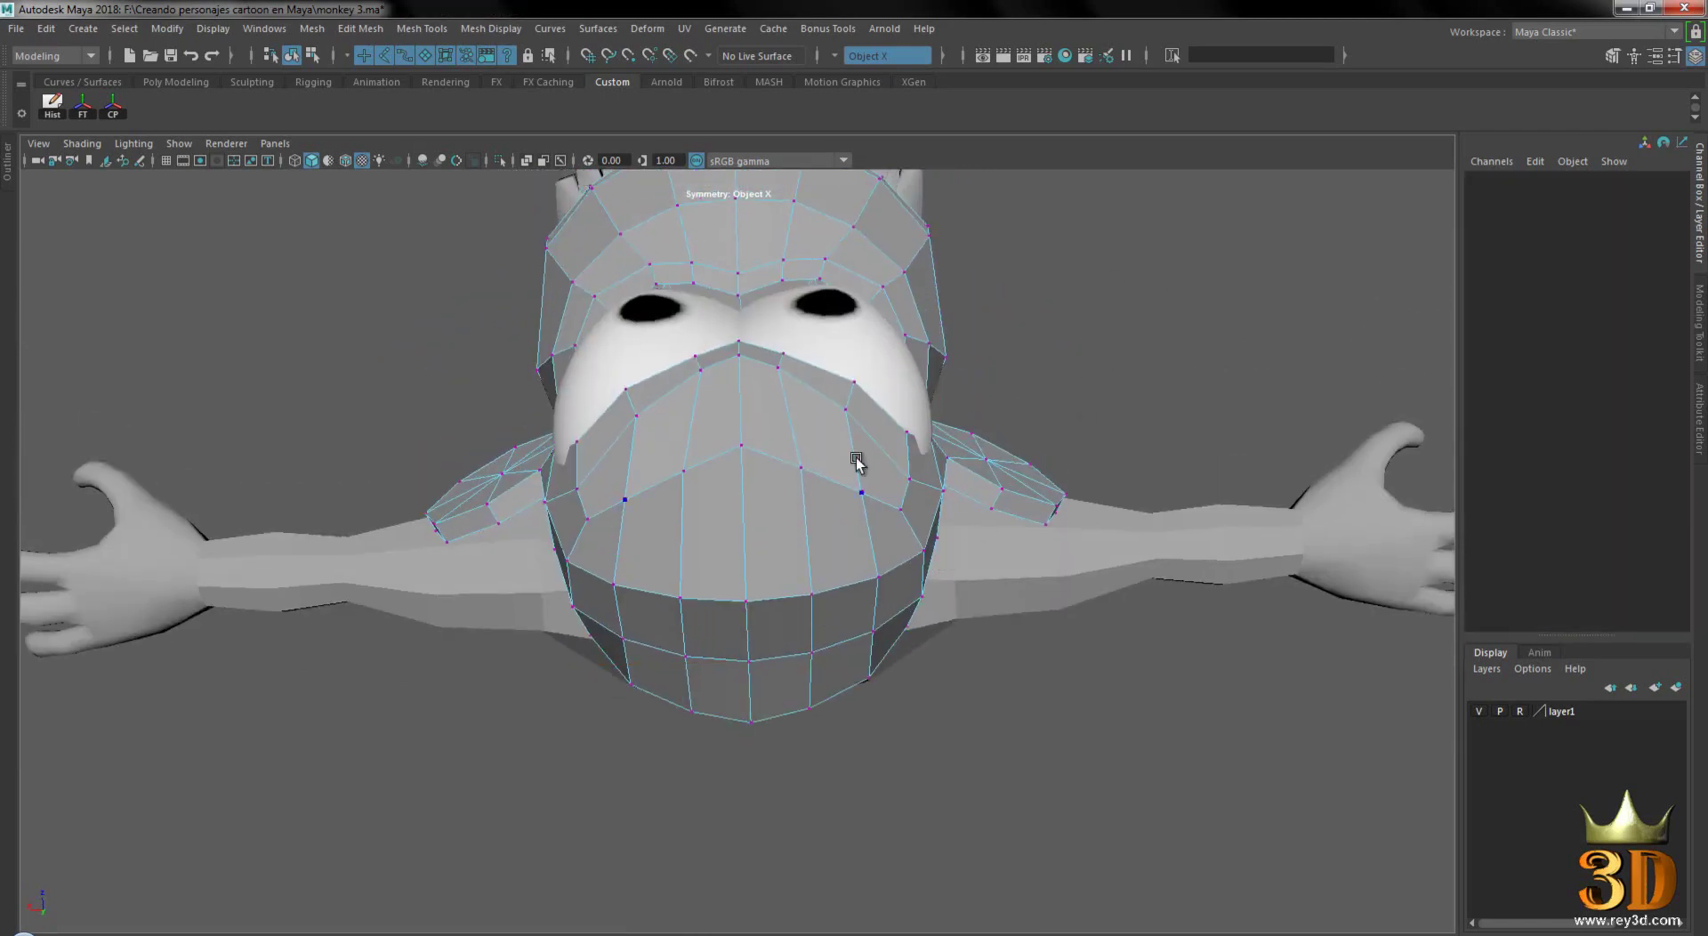
left_click(740, 450)
left_click_drag(744, 392, 746, 418)
- Nudge the top-of-head vertex slightly and orbit around the head to review its shape
mouse_move(782, 583)
left_mouse_down("alt")
mouse_move(703, 563)
mouse_move(1033, 465)
mouse_move(1013, 490)
mouse_move(858, 496)
mouse_move(622, 591)
mouse_move(782, 485)
mouse_move(755, 493)
mouse_move(804, 438)
mouse_move(808, 372)
left_mouse_up("alt")
left_click(802, 338)
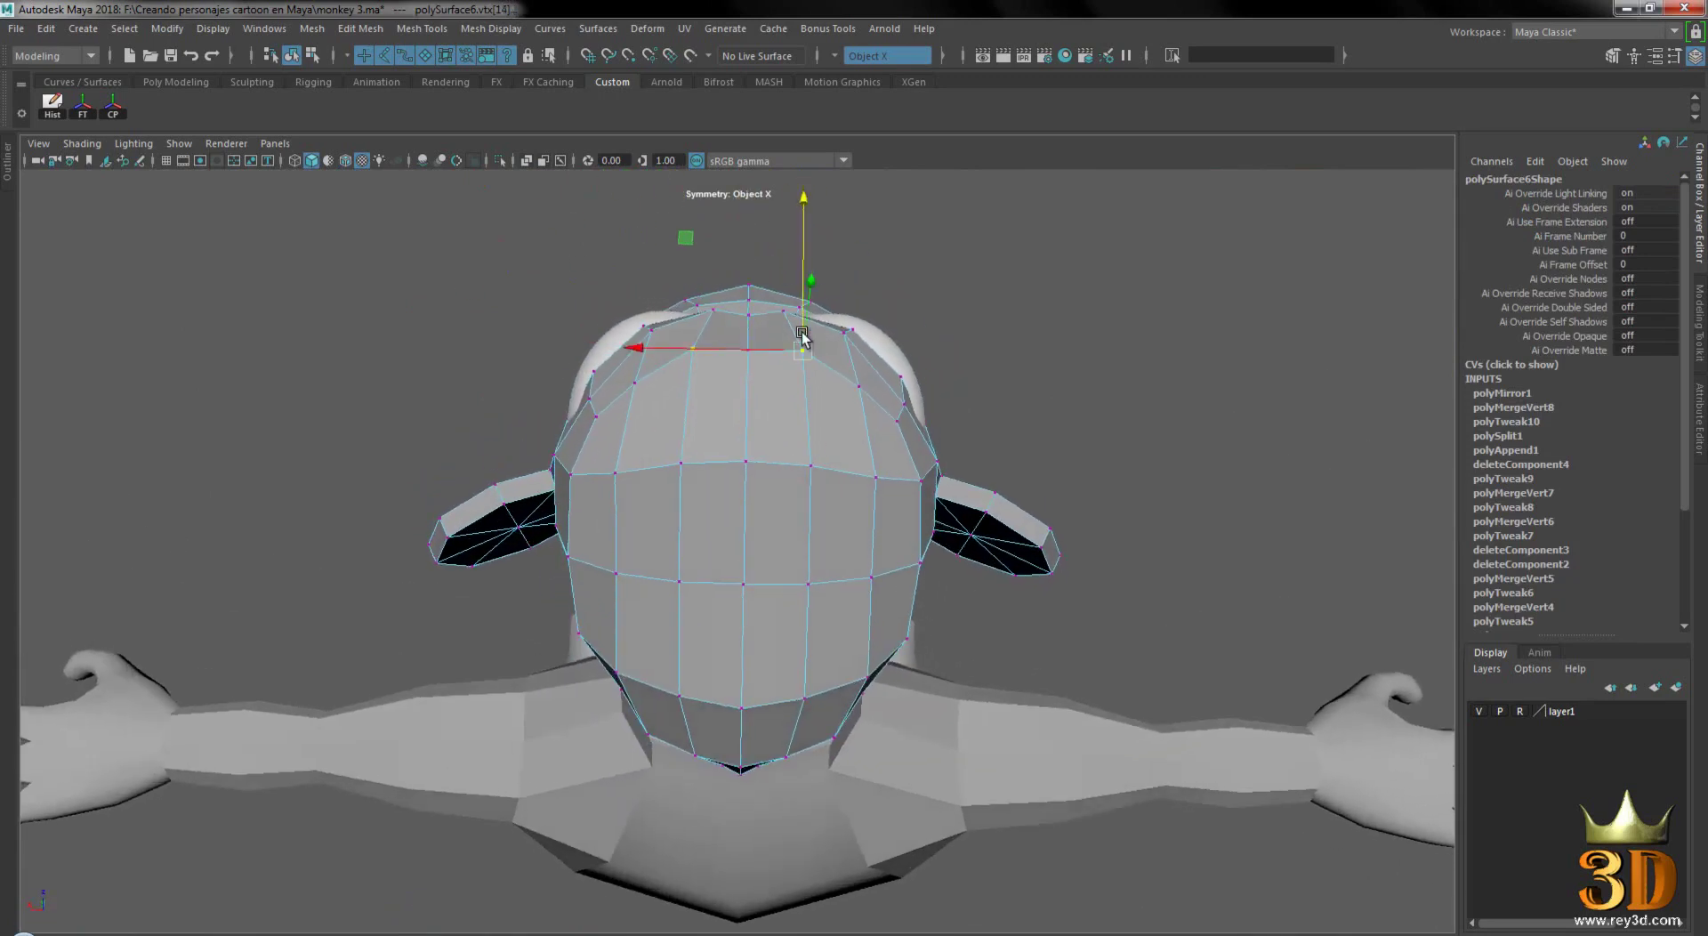
left_click_drag(798, 313, 801, 320)
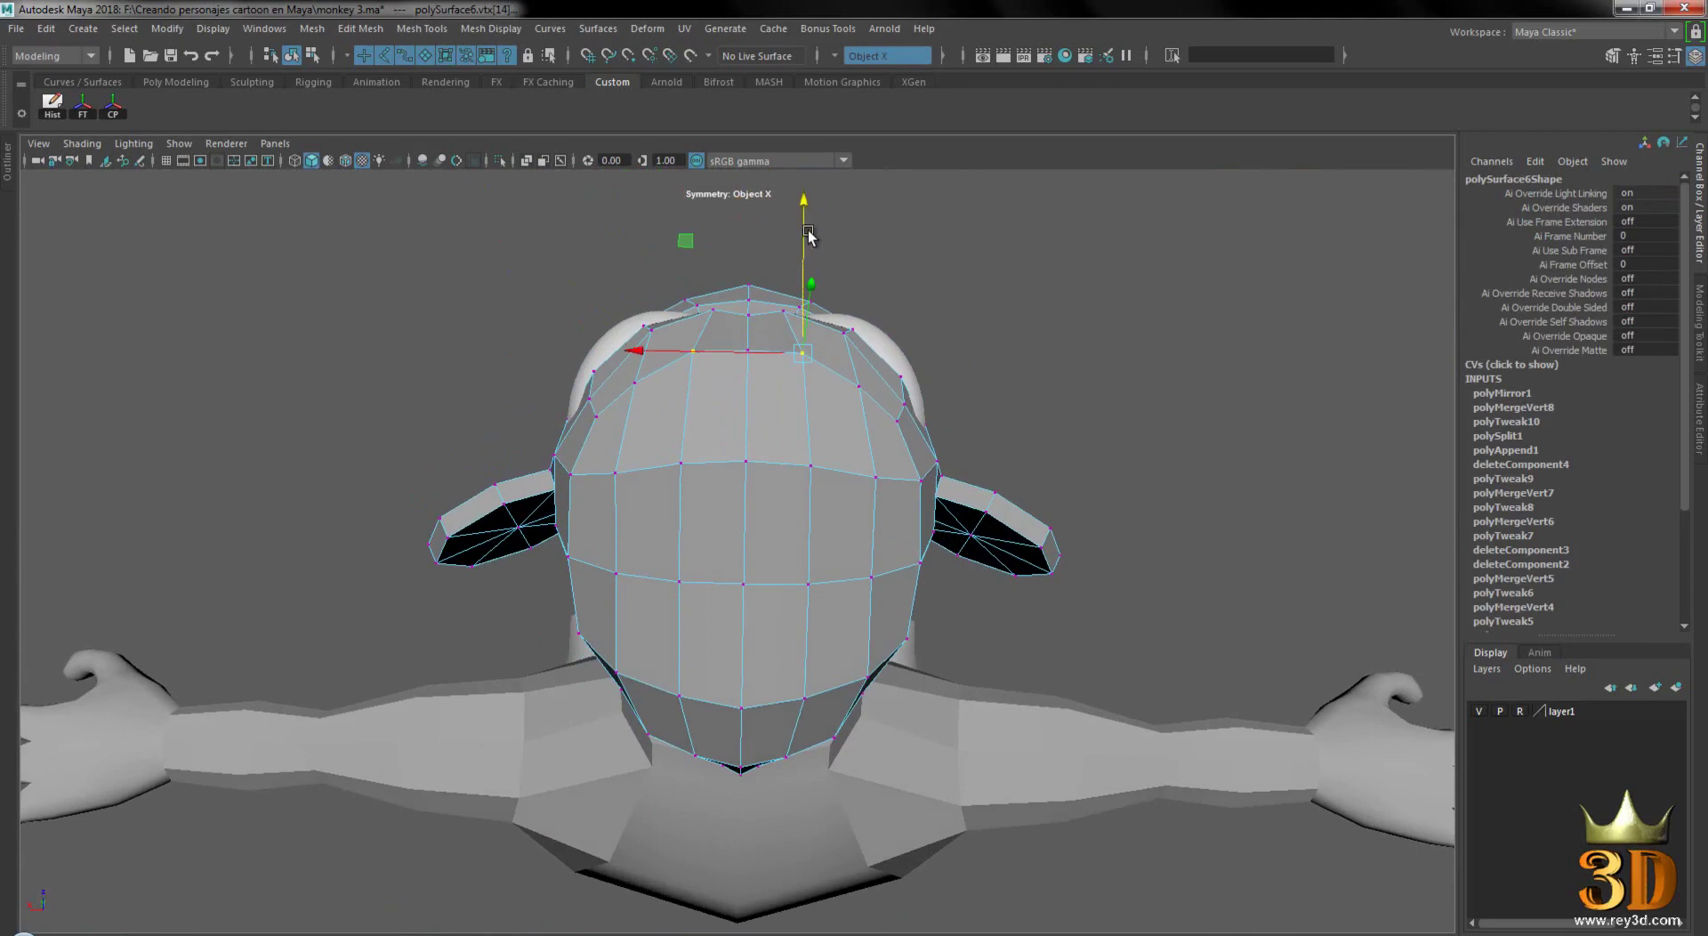
left_click(982, 403)
mouse_move(981, 403)
left_mouse_down("alt")
mouse_move(831, 543)
mouse_move(1059, 465)
mouse_move(937, 470)
left_mouse_up("alt")
mouse_move(650, 457)
left_mouse_down("alt")
mouse_move(922, 404)
mouse_move(847, 425)
mouse_move(886, 423)
mouse_move(917, 474)
mouse_move(1045, 467)
mouse_move(816, 462)
mouse_move(744, 360)
mouse_move(749, 271)
left_mouse_up("alt")
left_click(726, 311)
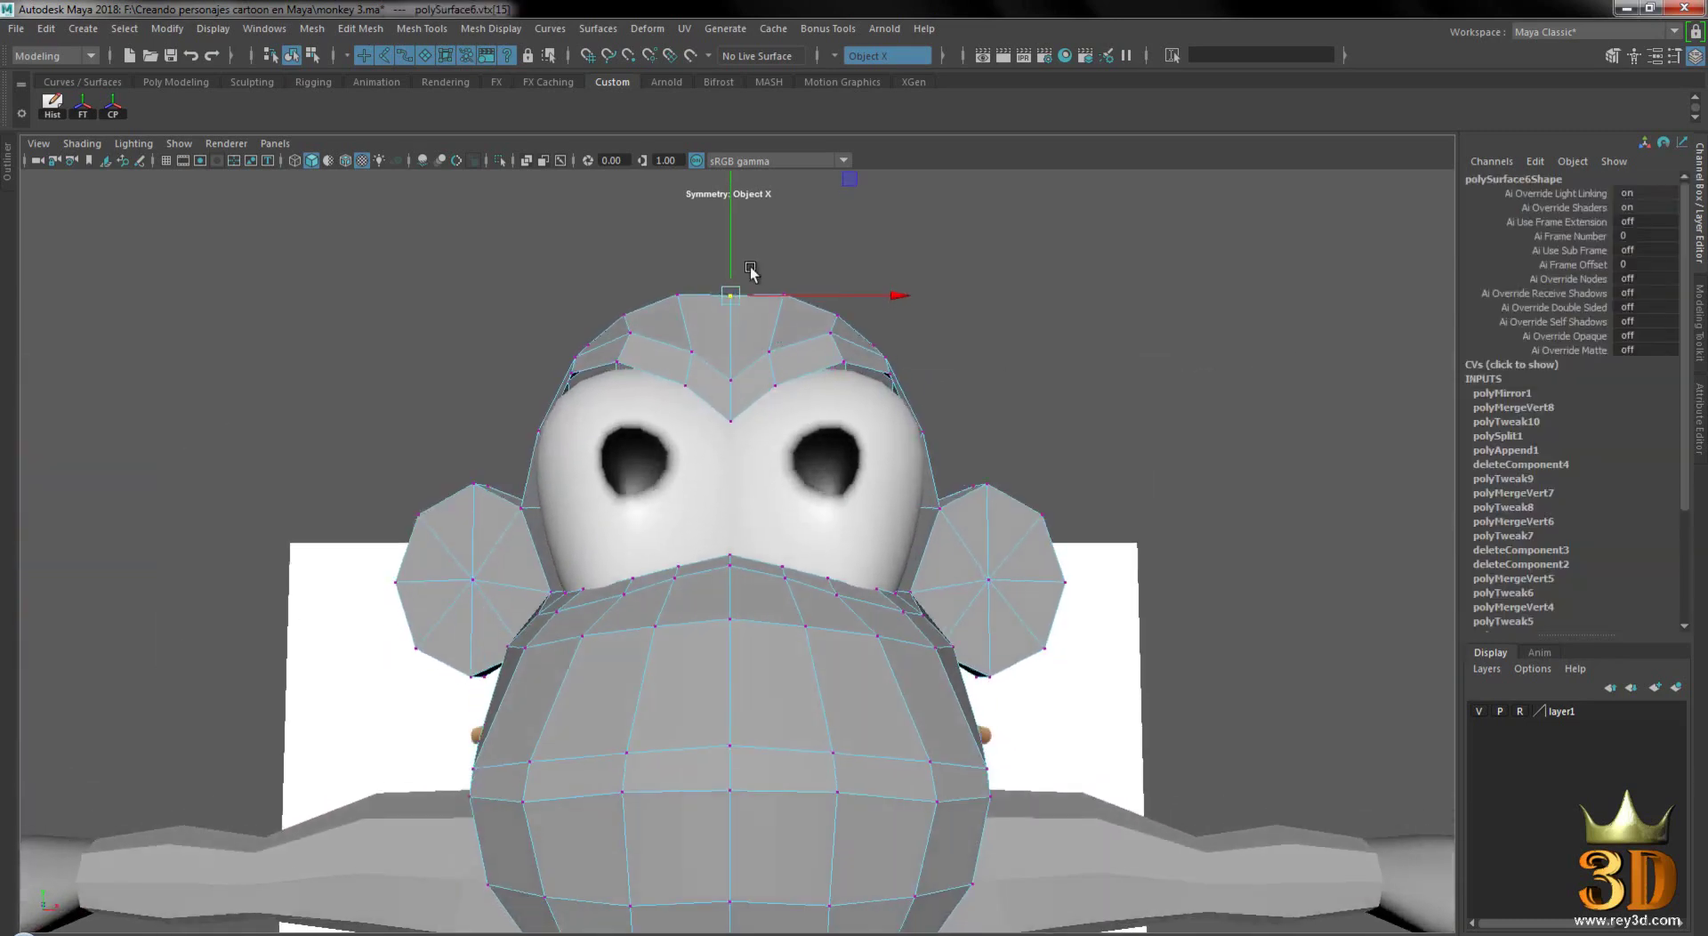
left_click_drag(896, 332, 1089, 608, "alt")
left_click(303, 541)
mouse_move(302, 541)
left_mouse_down("alt")
mouse_move(686, 638)
mouse_move(705, 542)
mouse_move(659, 549)
mouse_move(658, 509)
mouse_move(686, 507)
mouse_move(656, 498)
mouse_move(854, 504)
mouse_move(816, 514)
mouse_move(850, 524)
mouse_move(812, 629)
mouse_move(667, 508)
mouse_move(812, 507)
mouse_move(786, 538)
left_mouse_up("alt")
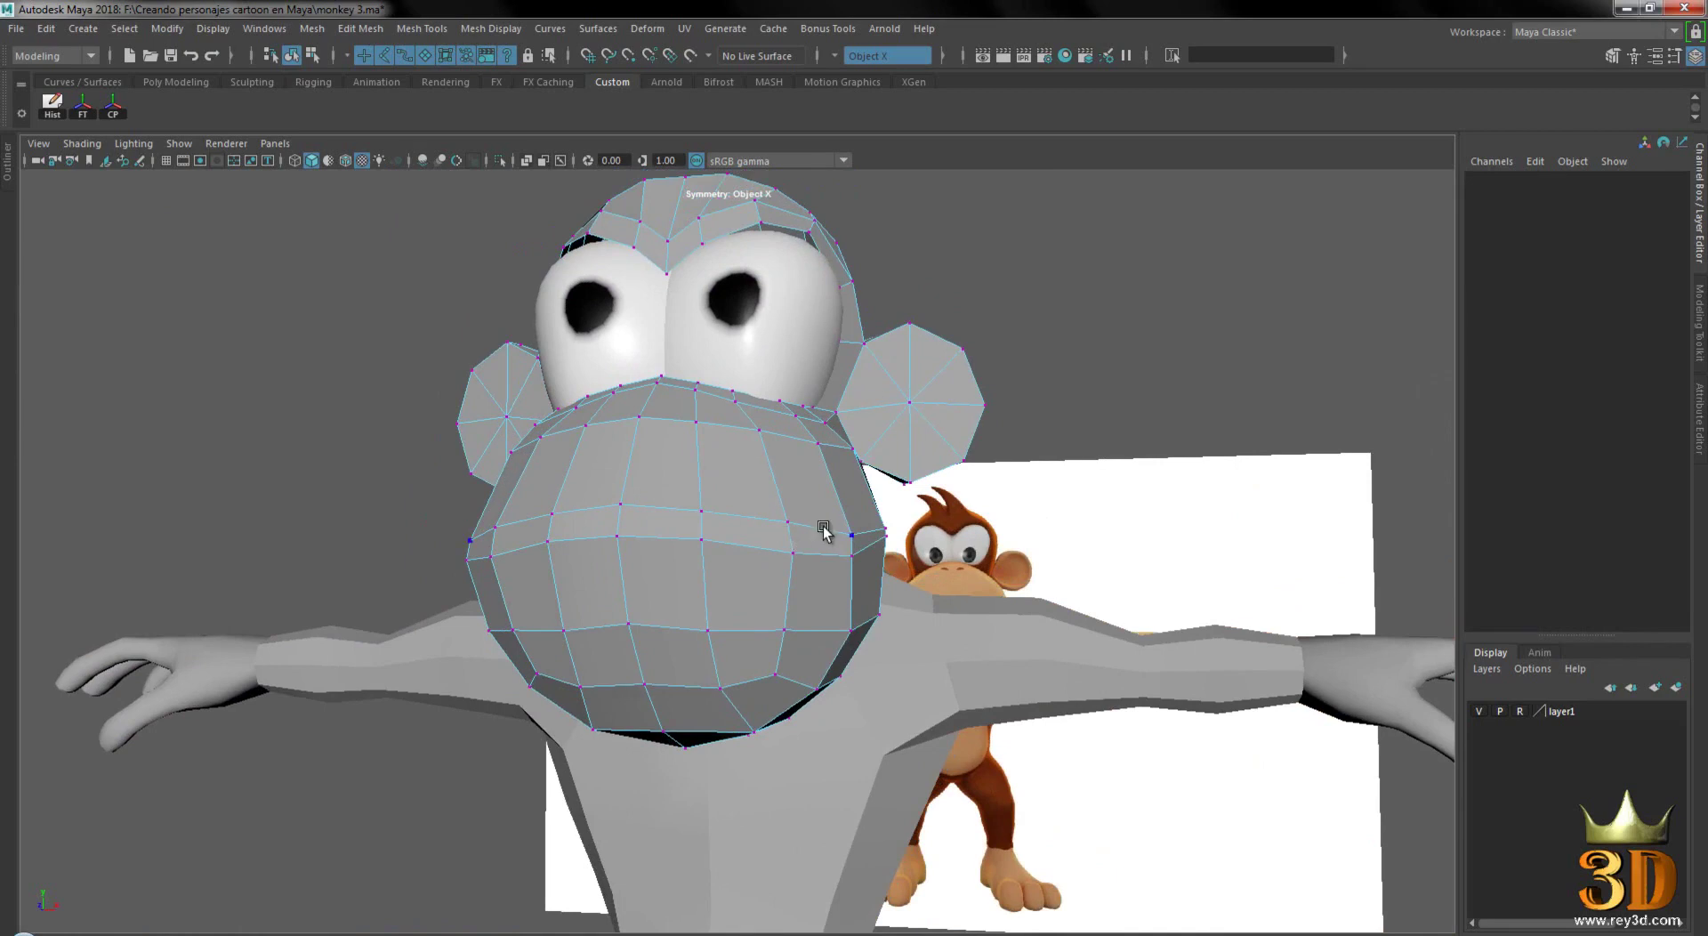
mouse_move(967, 572)
left_mouse_down("alt")
mouse_move(834, 574)
mouse_move(878, 571)
mouse_move(841, 595)
mouse_move(899, 599)
mouse_move(755, 565)
mouse_move(756, 546)
mouse_move(860, 541)
mouse_move(682, 503)
left_mouse_up("alt")
- In face mode, select and inspect the face loop around the muzzle, then clear it
right_click(775, 431)
left_click(681, 504)
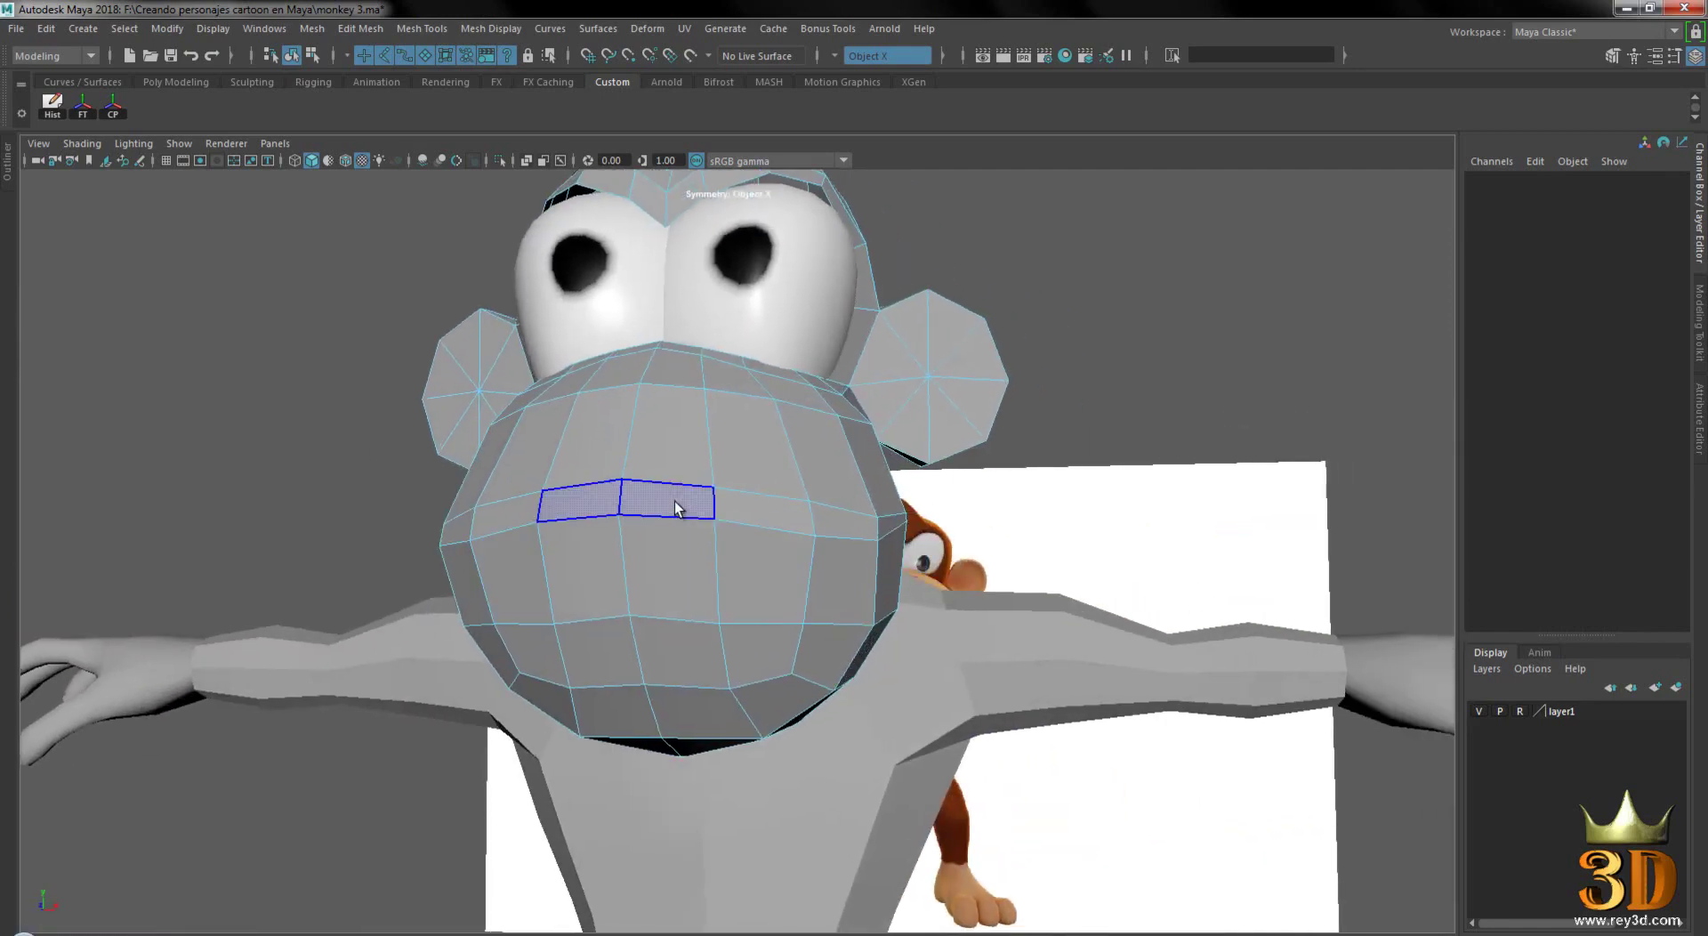
double_click(675, 500)
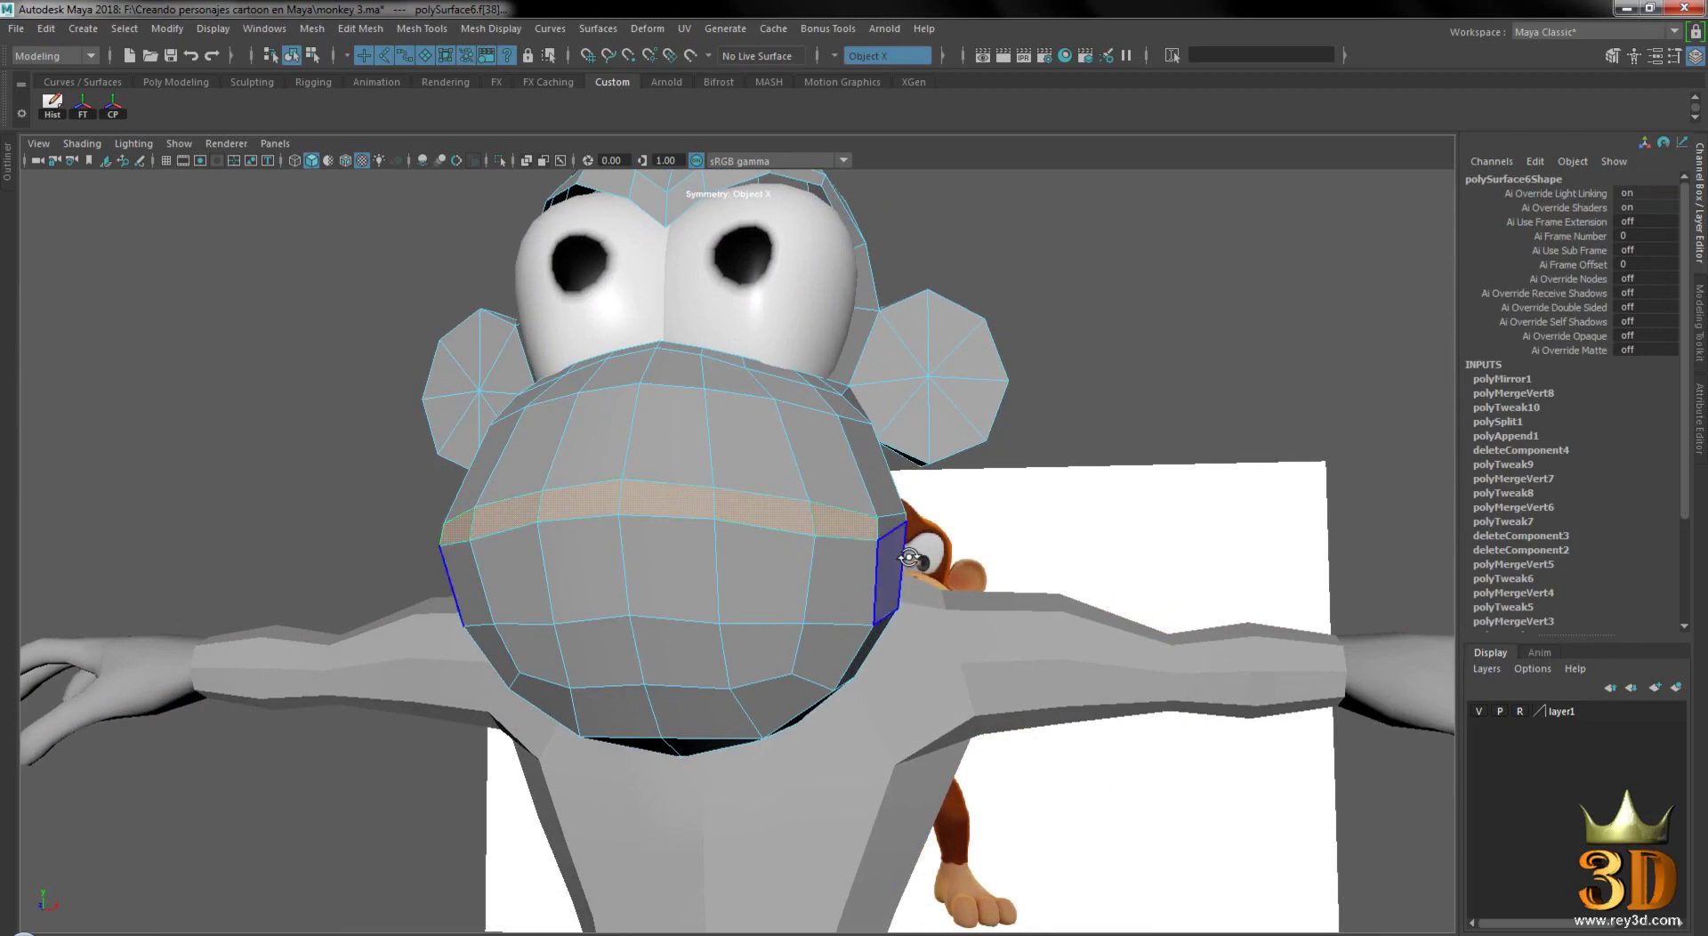
left_click_drag(908, 558, 686, 543, "alt")
mouse_move(835, 520)
left_mouse_down("alt")
mouse_move(1140, 516)
mouse_move(783, 538)
mouse_move(872, 541)
mouse_move(798, 523)
left_mouse_up("alt")
left_click(1083, 514)
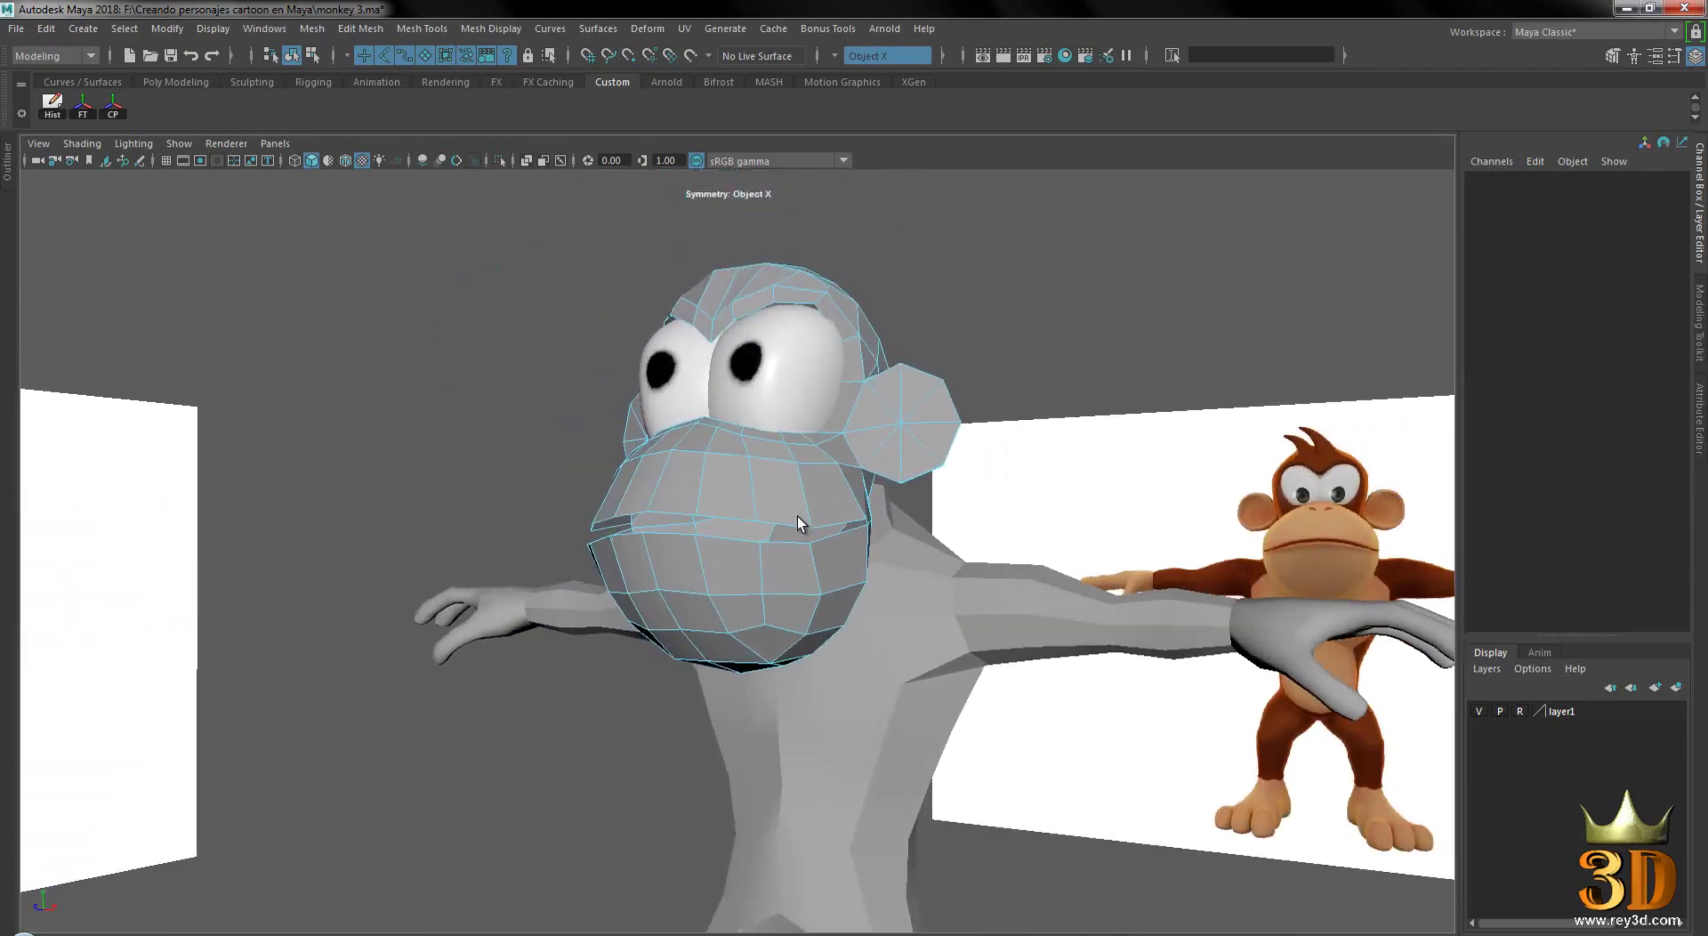
- Return to object mode with nothing selected and view the monkey from the front
left_click_drag(616, 454, 761, 428, "alt")
right_click_drag(760, 429, 823, 407)
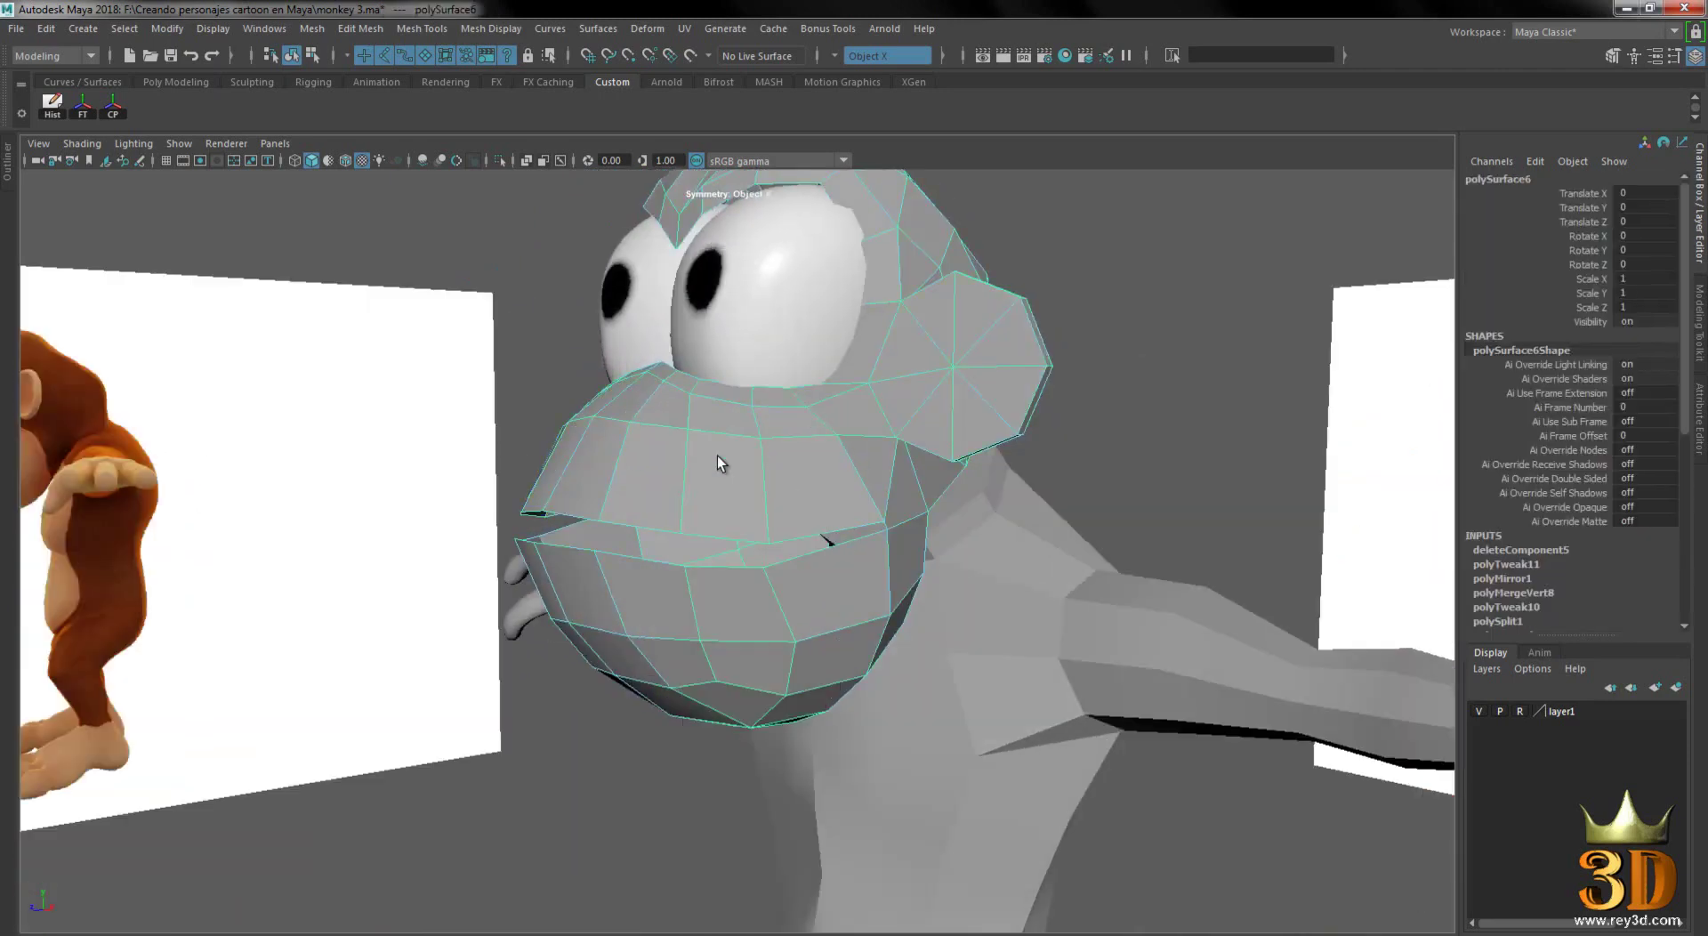
left_click_drag(719, 458, 1113, 306, "alt")
left_click(1161, 492)
mouse_move(1160, 492)
left_mouse_down("alt")
mouse_move(946, 508)
mouse_move(1171, 509)
mouse_move(738, 514)
mouse_move(955, 513)
mouse_move(779, 557)
mouse_move(703, 523)
left_mouse_up("alt")
- Select the head and preview it smoothed to check the mouth slit
left_click(781, 578)
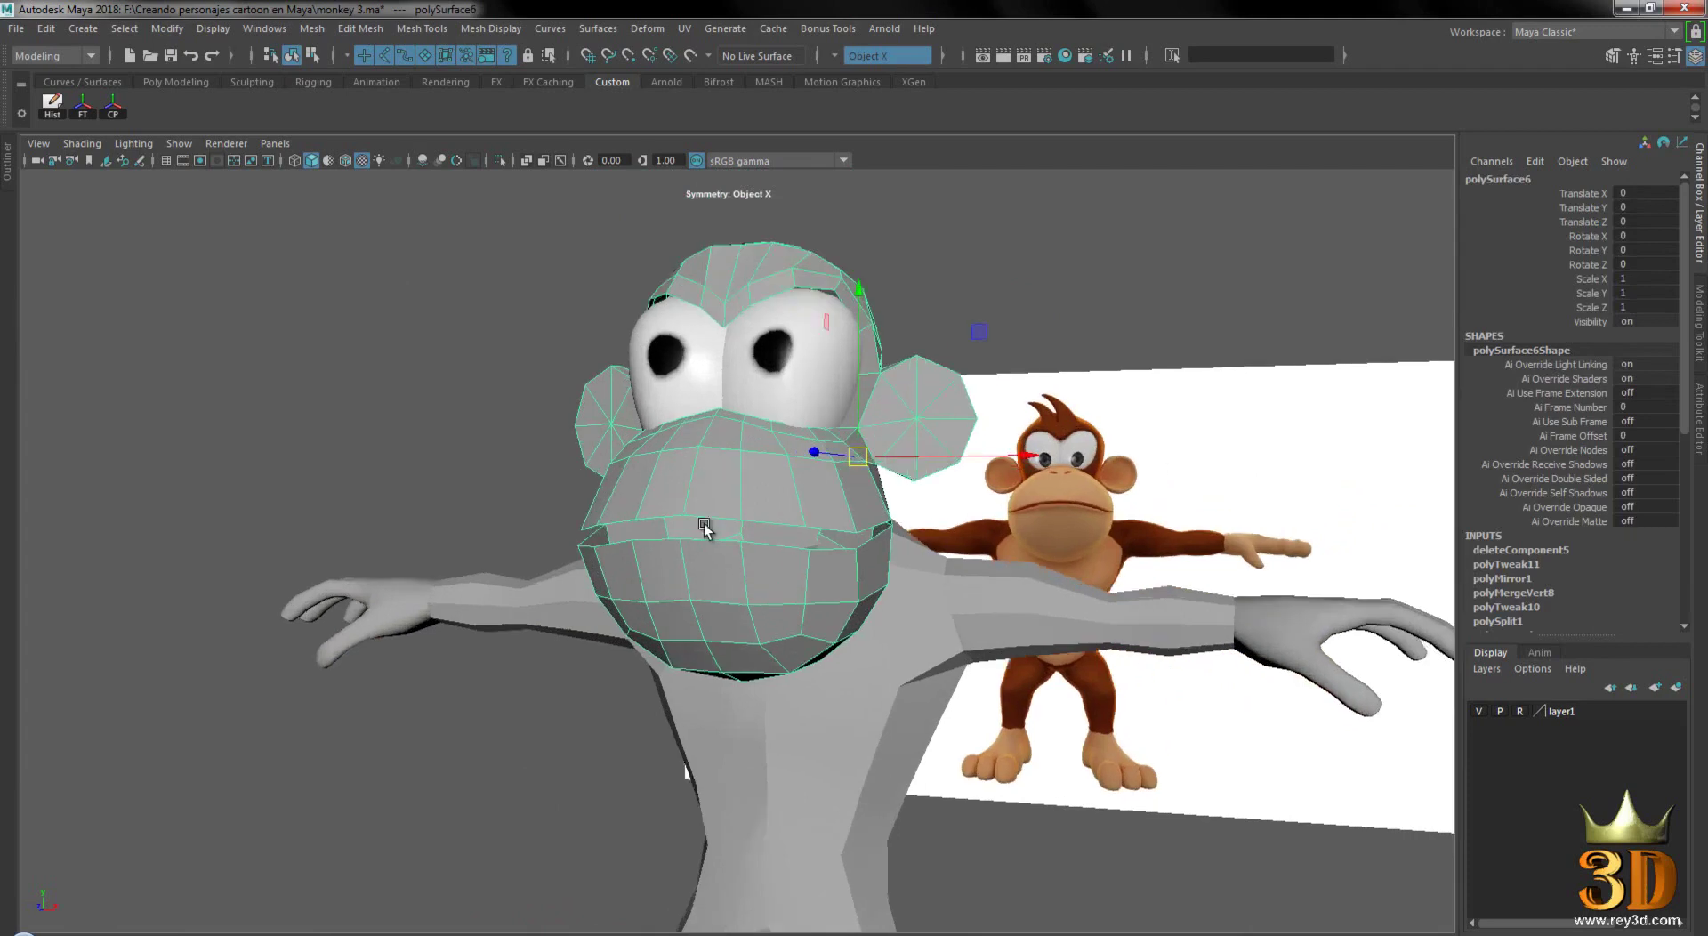
right_click_drag(703, 524, 783, 548, "alt")
middle_click_drag(783, 548, 803, 552, "alt")
mouse_move(687, 518)
left_mouse_down("alt")
mouse_move(763, 489)
mouse_move(703, 513)
left_mouse_up("alt")
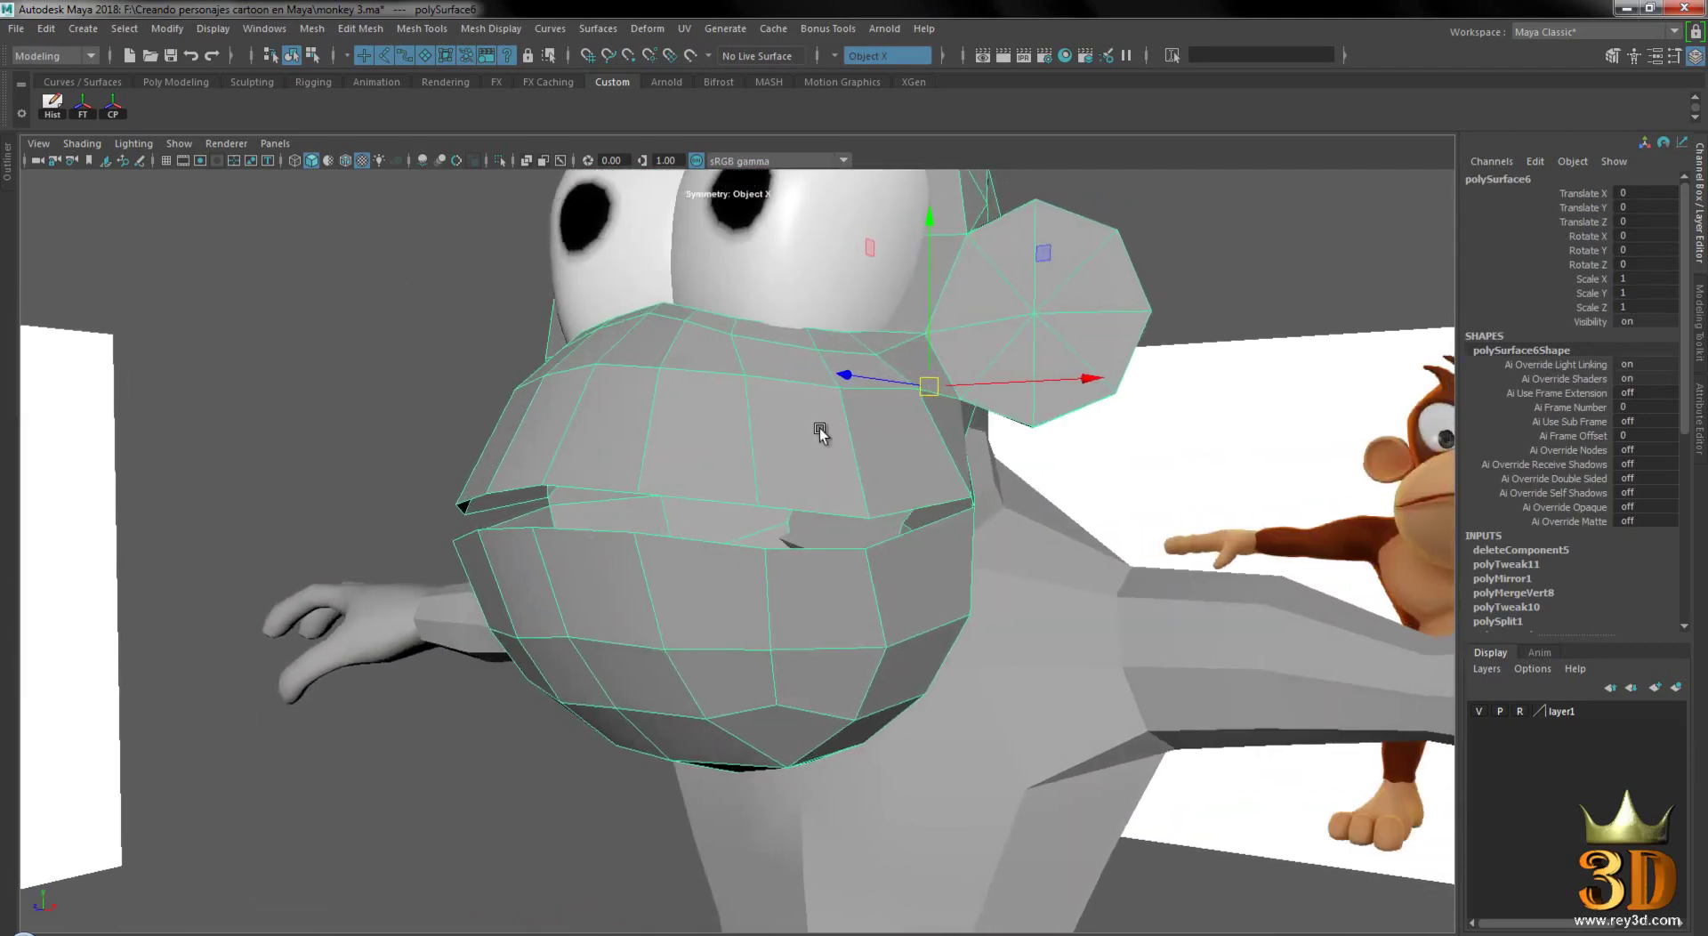
left_click_drag(803, 574, 800, 567, "alt")
mouse_move(770, 558)
right_mouse_down("alt")
mouse_move(752, 538)
mouse_move(792, 548)
right_mouse_up("alt")
key("3")
right_click_drag(1003, 573, 462, 402, "alt")
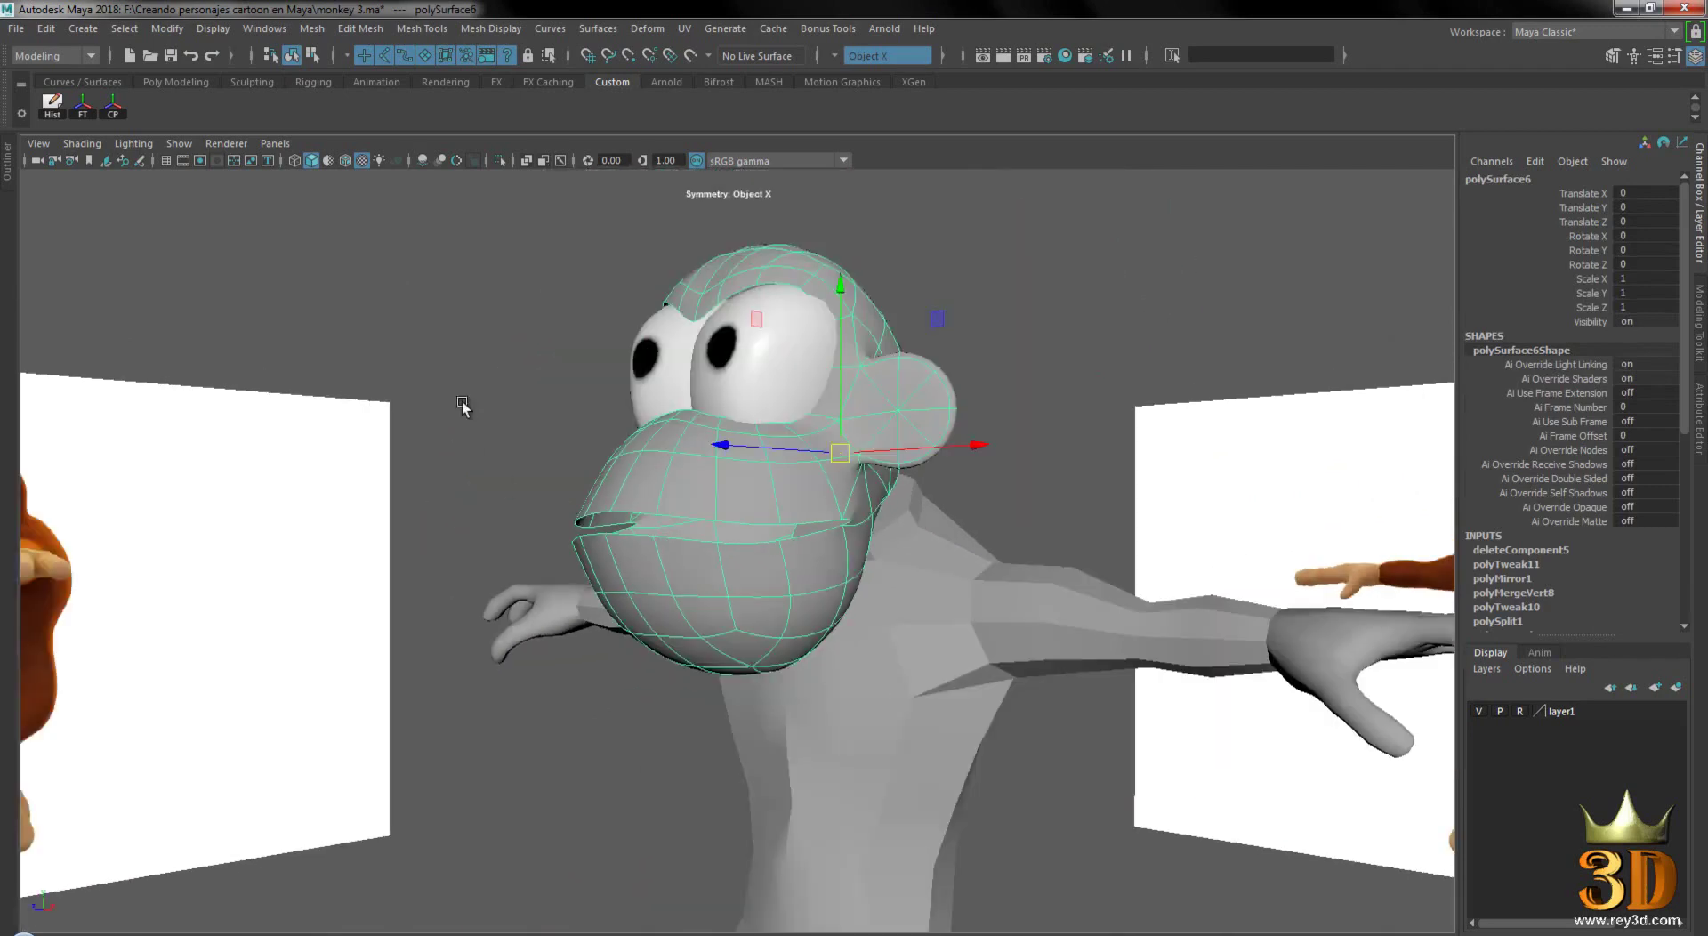
left_click(462, 402)
- Change the viewport lighting mode and return the head to low-poly display
left_click_drag(771, 612, 846, 574, "alt")
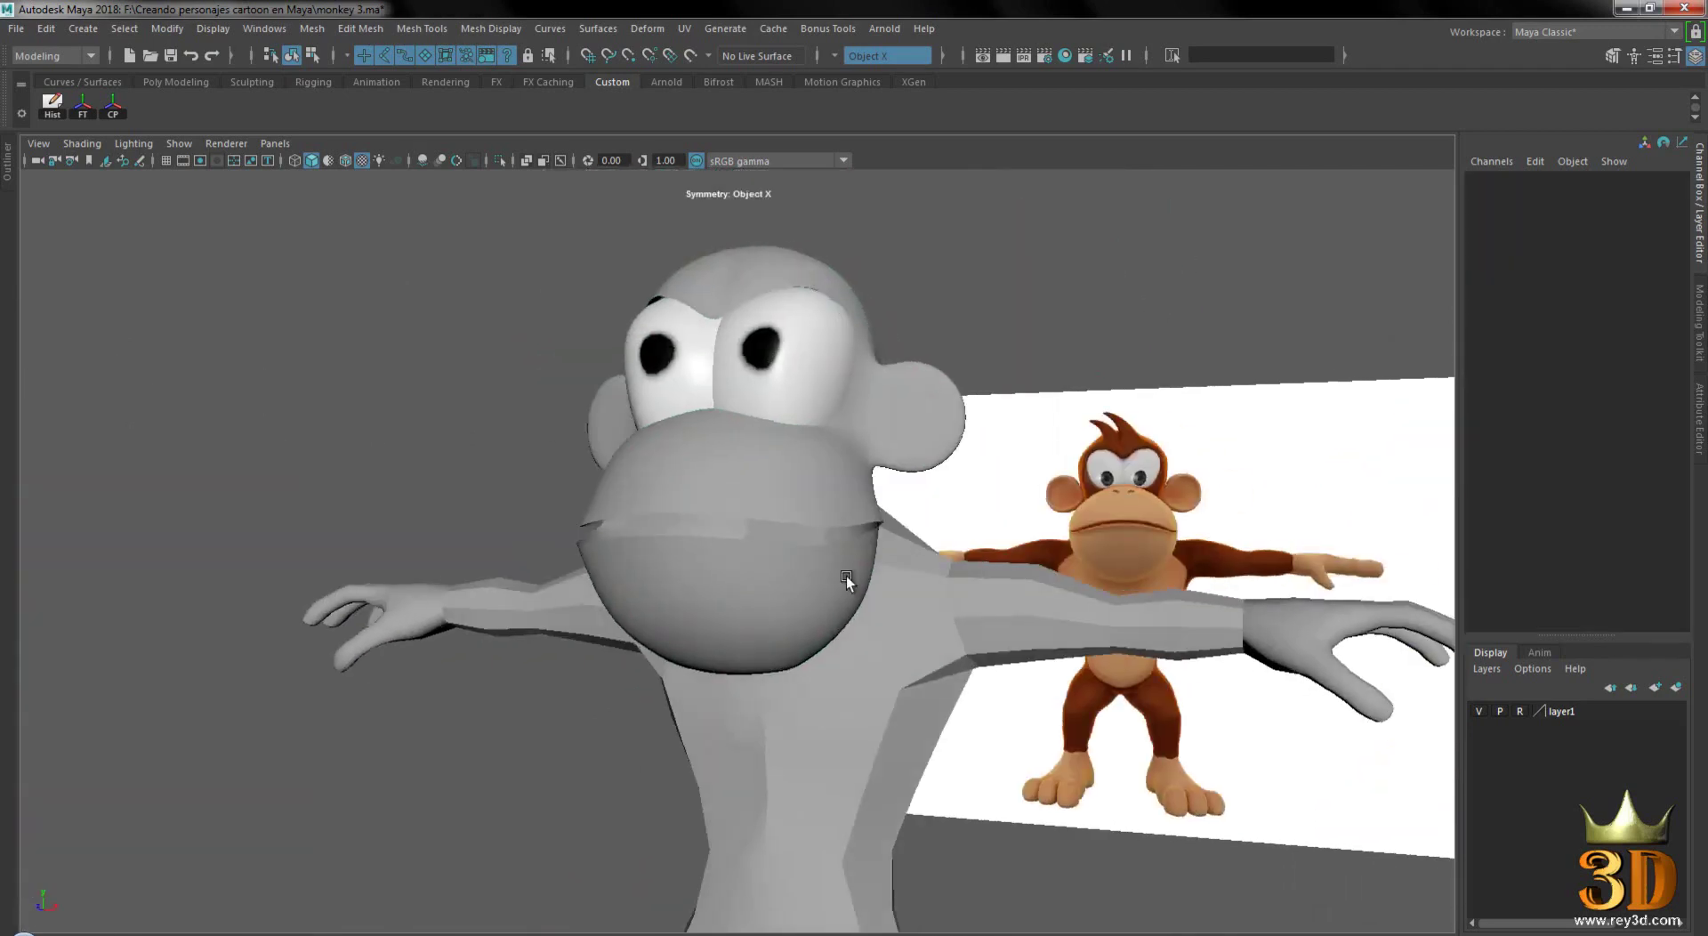
left_click(135, 145)
left_click(183, 267)
mouse_move(1037, 594)
left_mouse_down("alt")
mouse_move(873, 495)
mouse_move(1130, 500)
mouse_move(681, 494)
mouse_move(875, 509)
mouse_move(1039, 489)
mouse_move(809, 538)
mouse_move(761, 495)
left_mouse_up("alt")
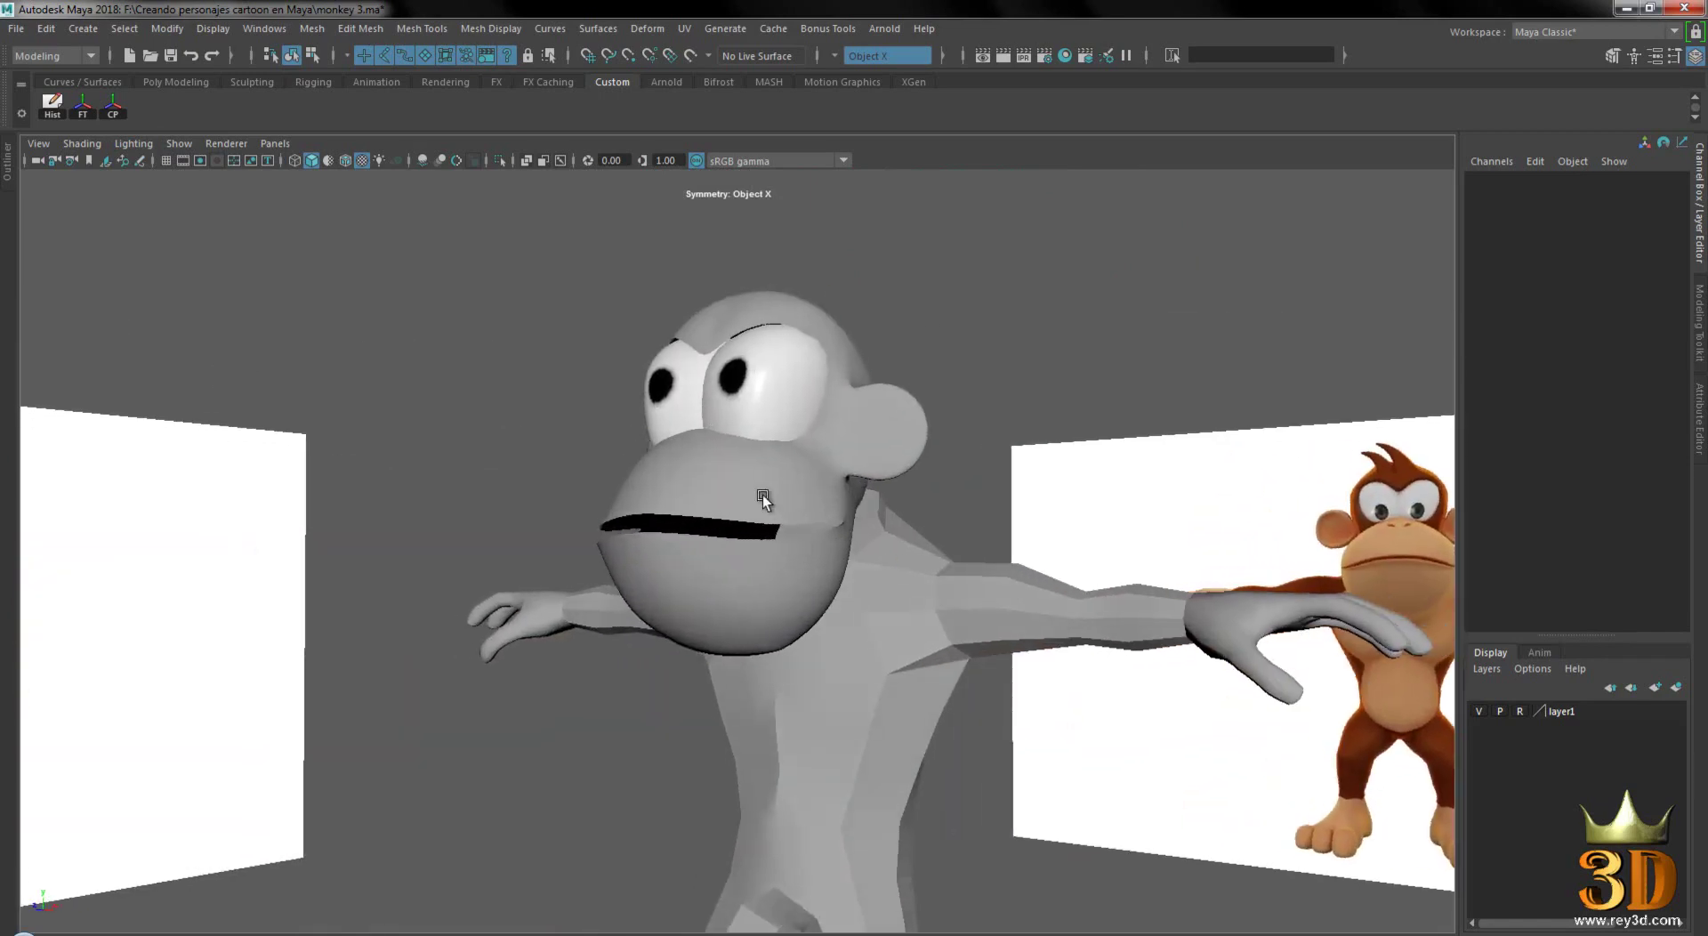
left_click(761, 494)
key("1")
- Zoom in on the mouth and enter component mode ready for Multi-Cut
mouse_move(807, 573)
left_mouse_down("alt")
mouse_move(730, 538)
mouse_move(798, 574)
mouse_move(834, 525)
mouse_move(1120, 520)
mouse_move(892, 530)
mouse_move(854, 465)
mouse_move(809, 484)
mouse_move(425, 456)
left_mouse_up("alt")
scroll(729, 537, "up", 3)
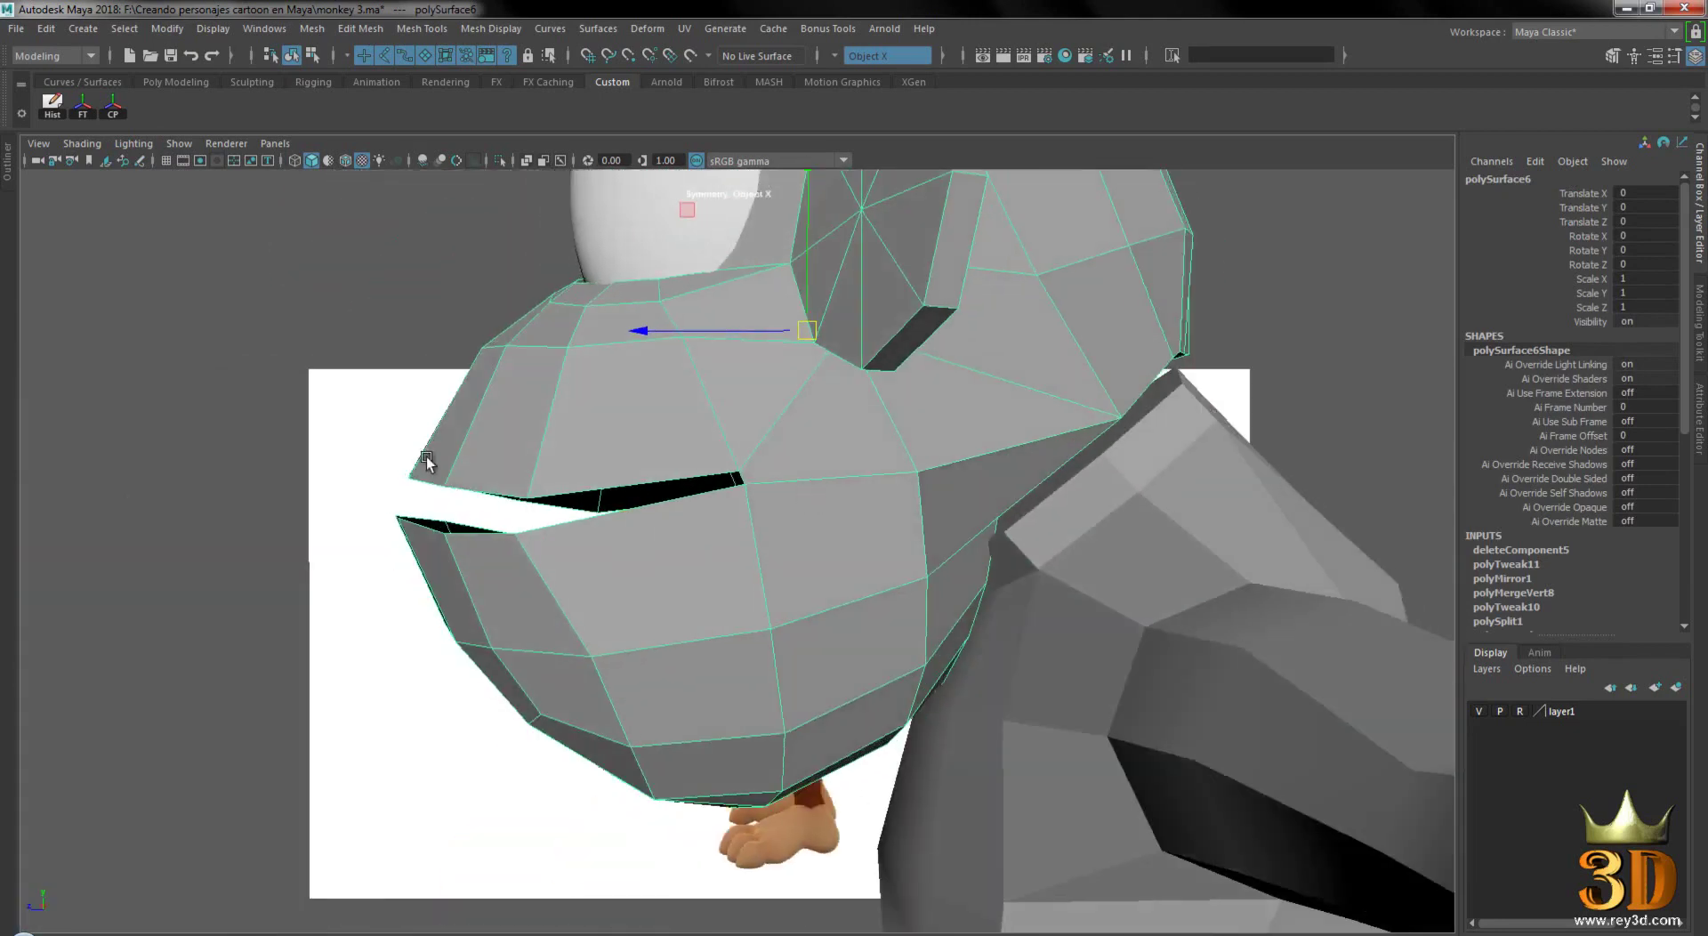
mouse_move(873, 557)
left_mouse_down("alt")
mouse_move(895, 509)
mouse_move(826, 521)
left_mouse_up("alt")
mouse_move(735, 418)
left_mouse_down("alt")
mouse_move(836, 483)
mouse_move(817, 487)
mouse_move(888, 392)
left_mouse_up("alt")
right_click_drag(888, 392, 799, 389)
scroll(802, 392, "up", 3)
scroll(765, 463, "up", 2)
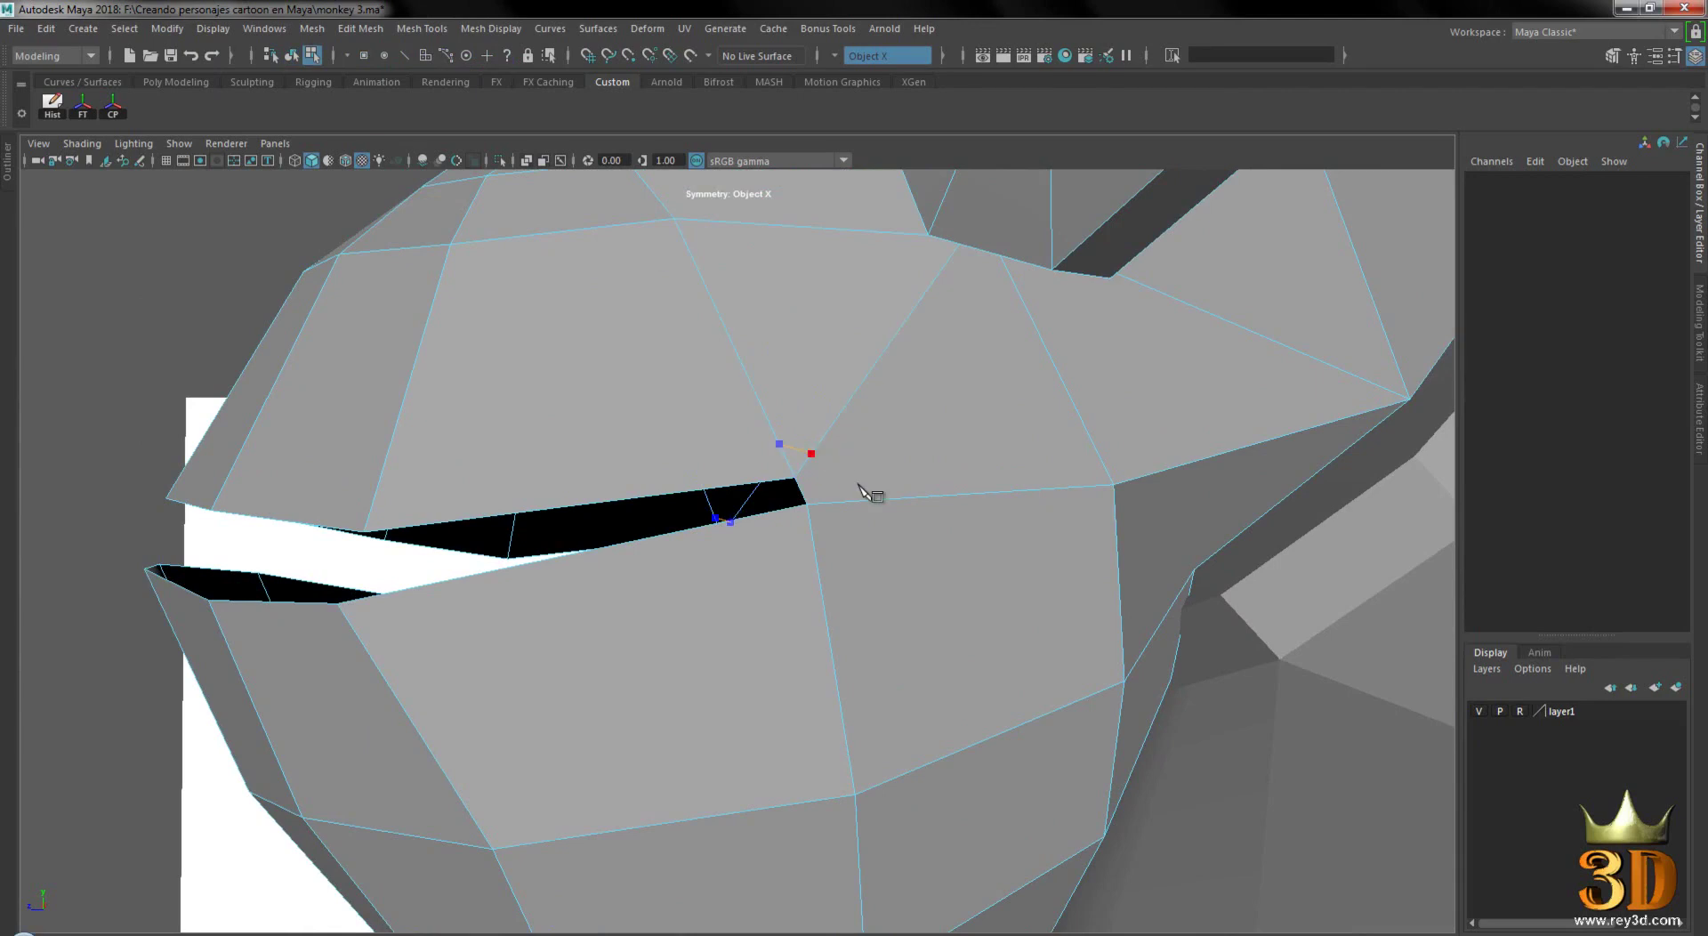
- Start the cut at the mouth corner and add points along the lower lip edge
left_click(835, 503)
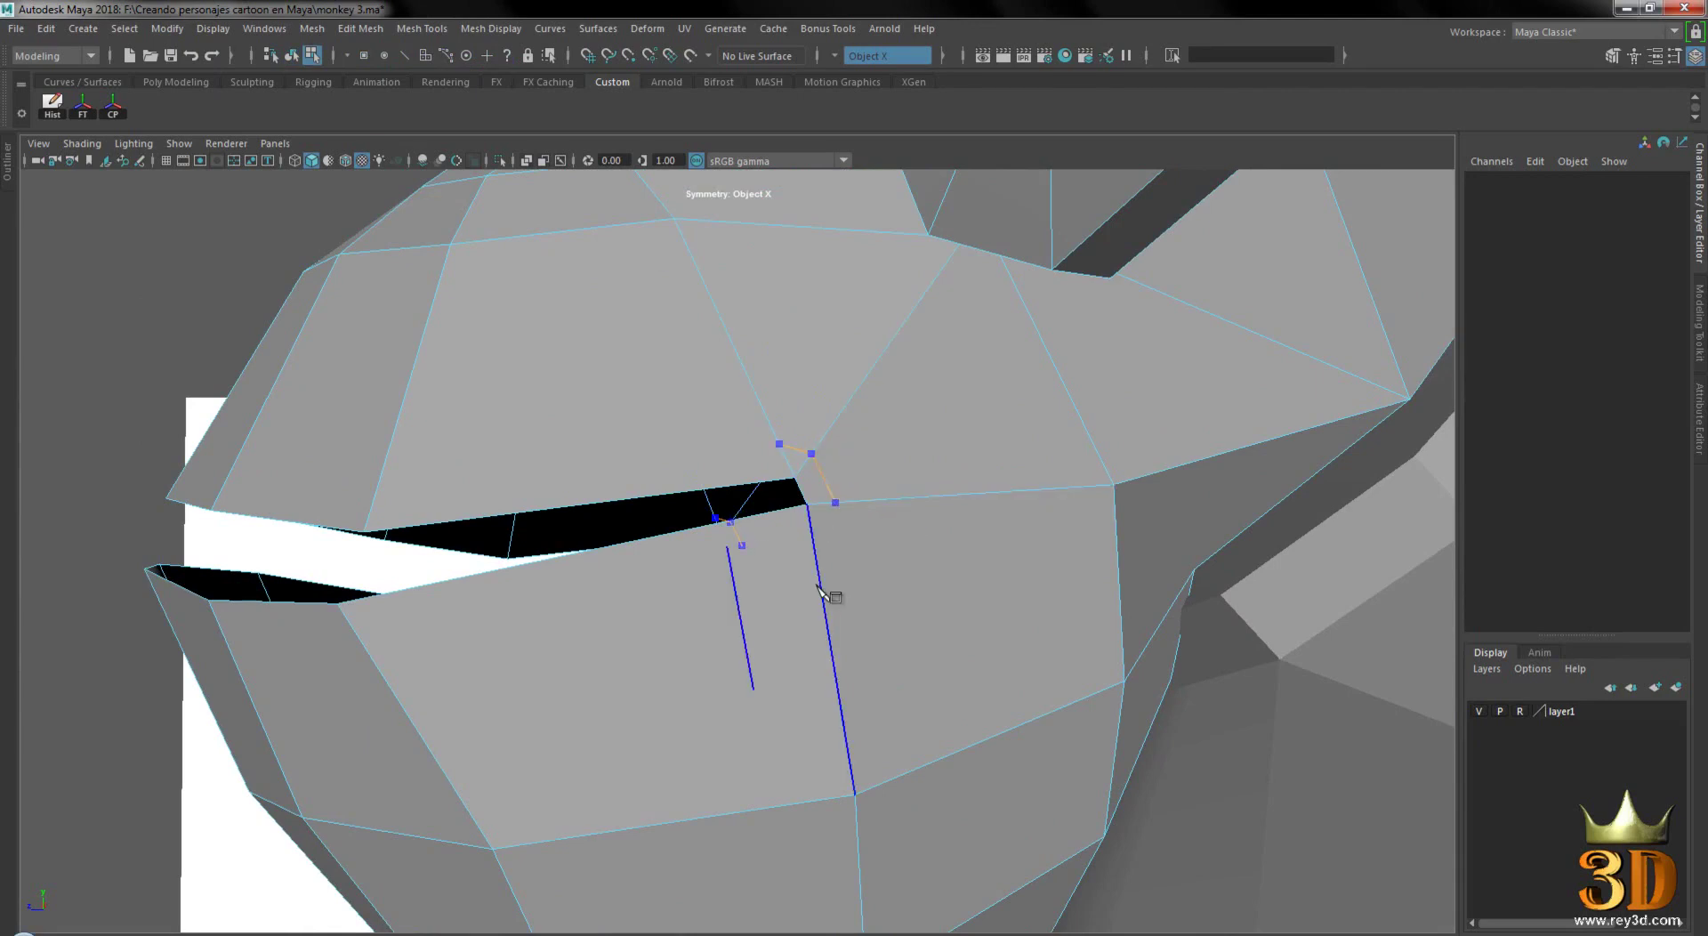
left_click(812, 534)
scroll(629, 638, "down", 2)
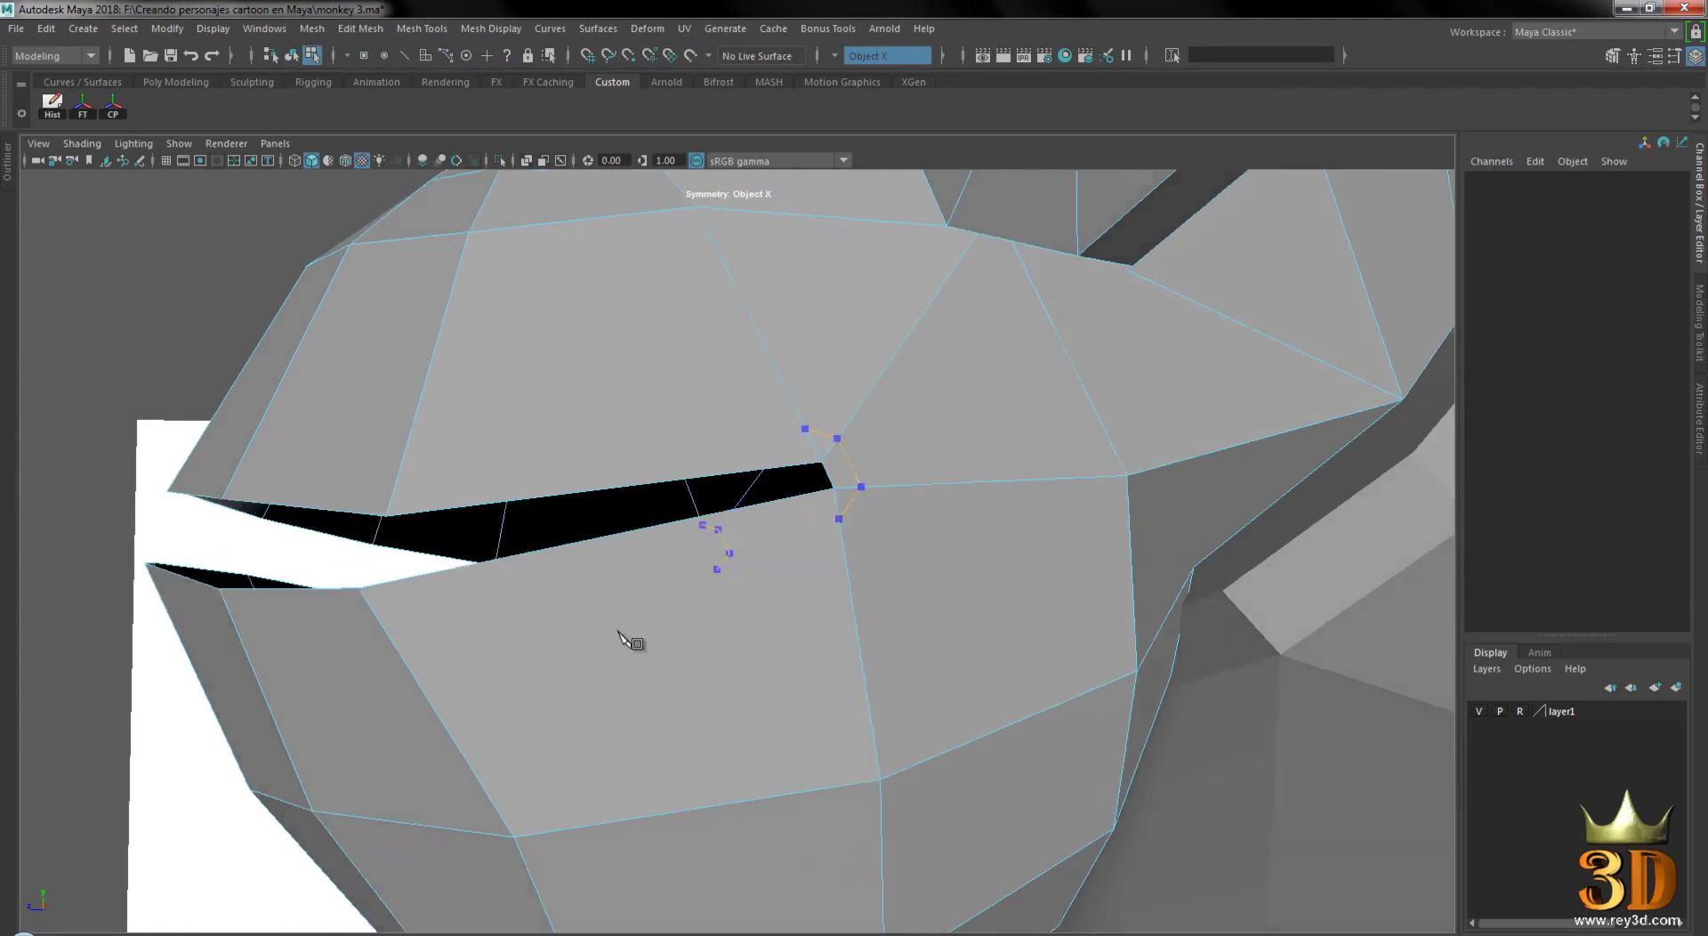
left_click_drag(629, 638, 640, 580, "alt")
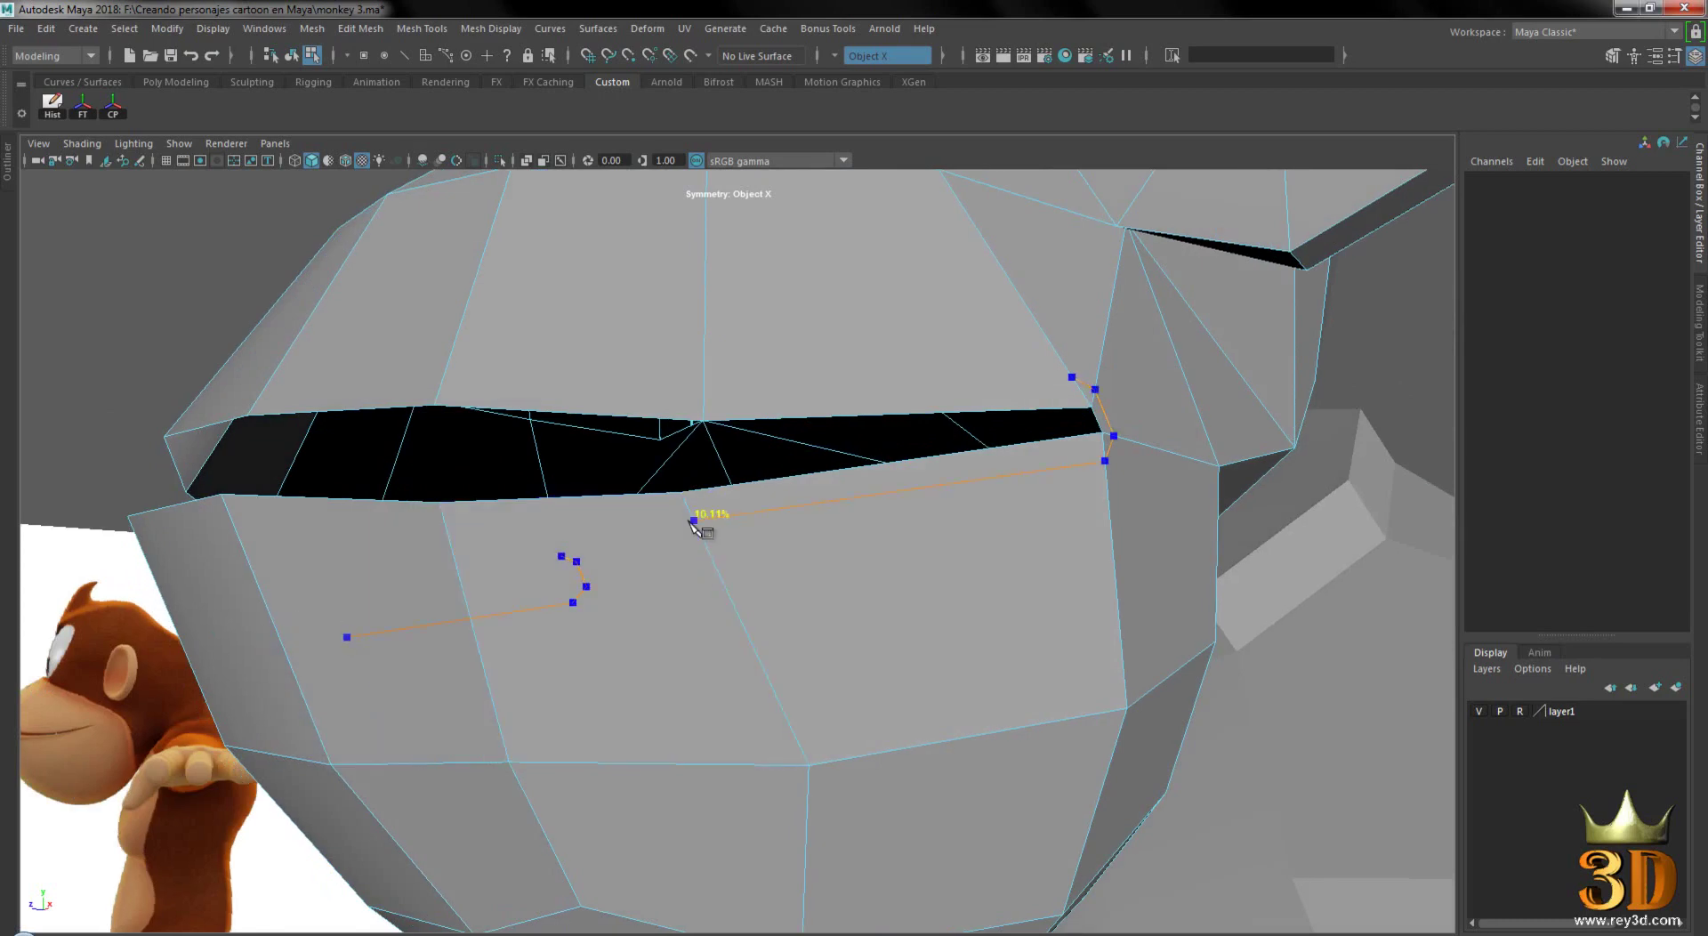
left_click(694, 522)
left_click_drag(693, 523, 496, 545, "alt")
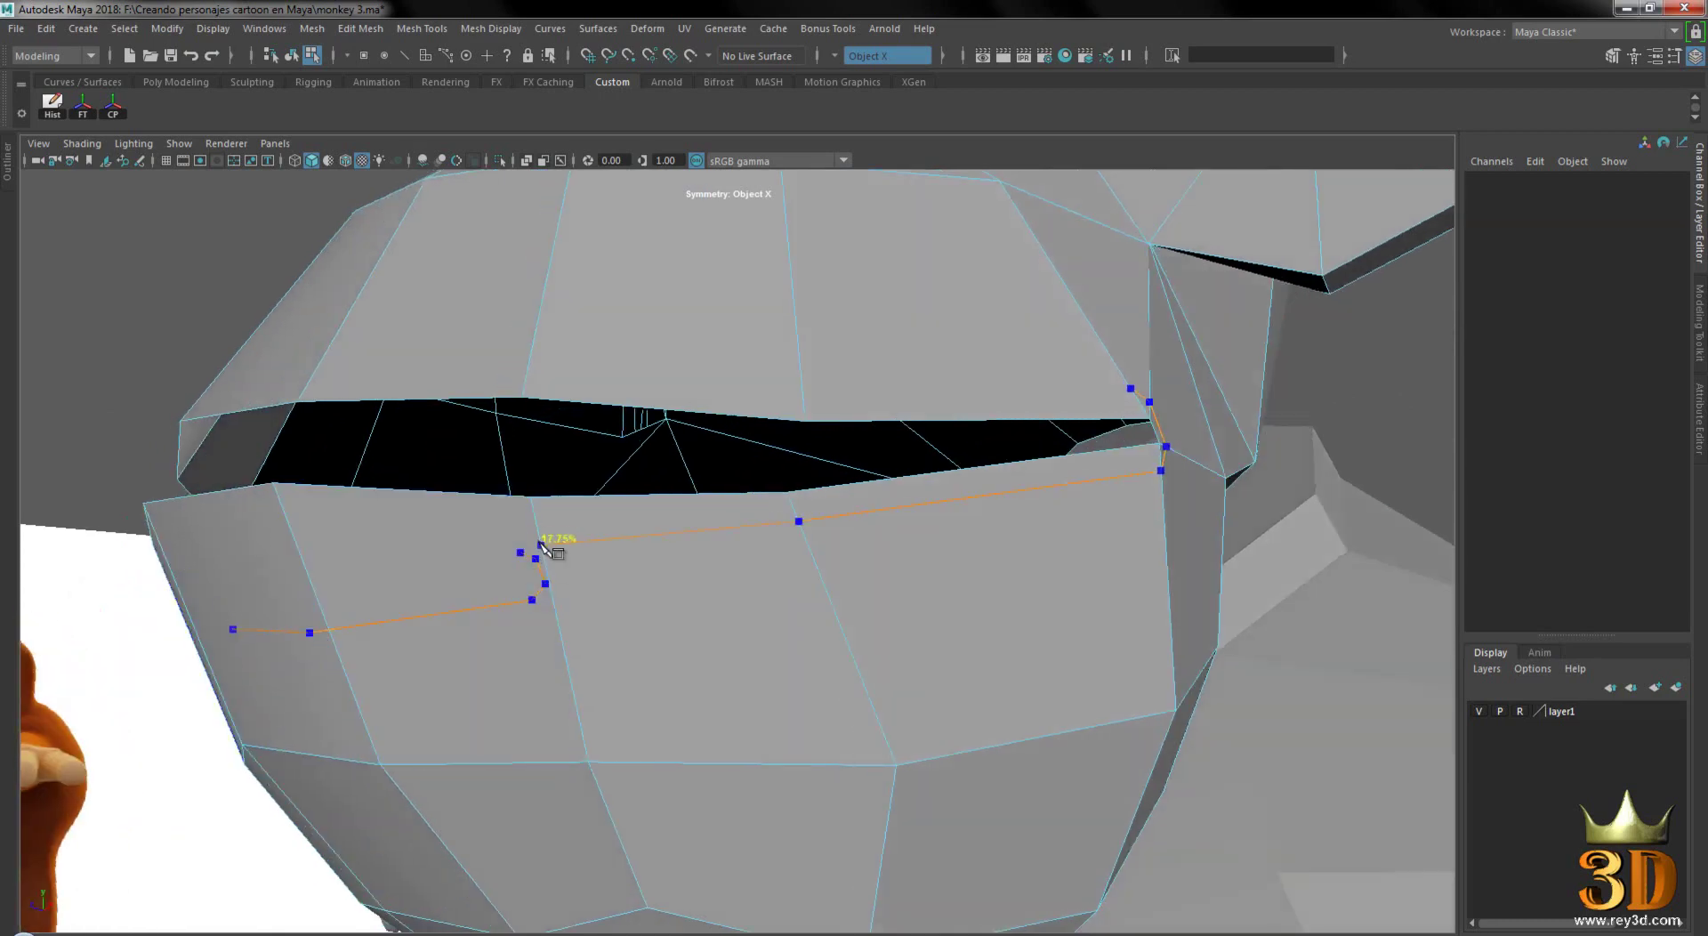
- Continue the cut past the opposite mouth corner to the lip corner vertex
scroll(579, 552, "down", 2)
mouse_move(552, 560)
left_mouse_down("alt")
mouse_move(622, 541)
mouse_move(473, 522)
left_mouse_up("alt")
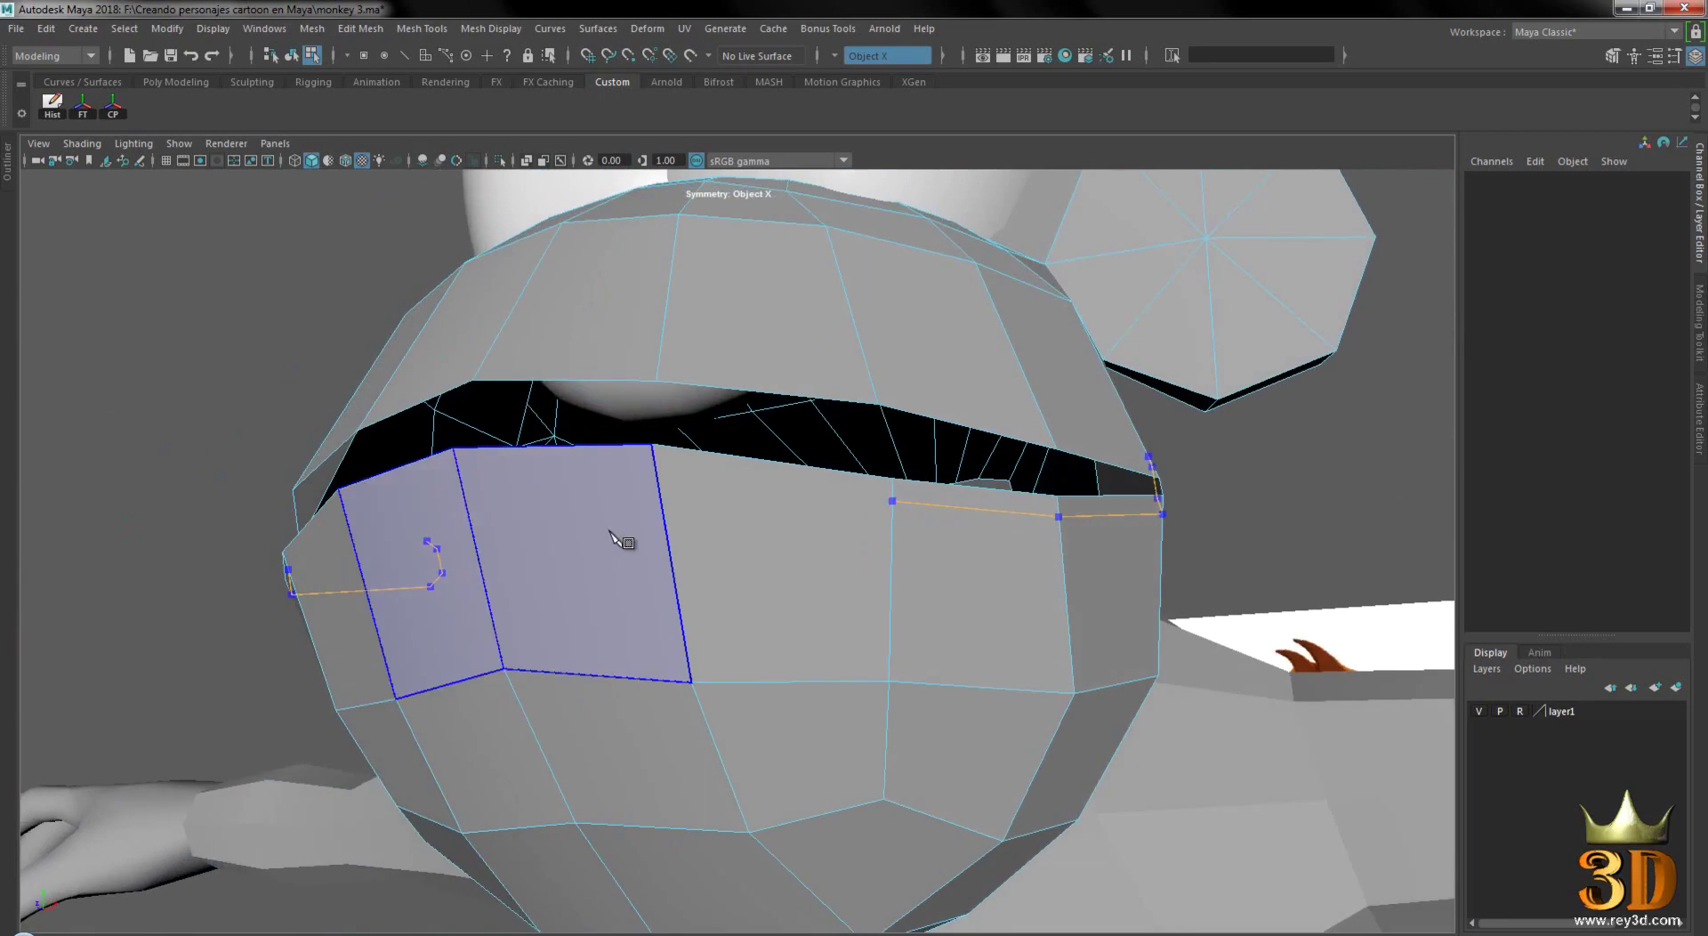
left_click(663, 477)
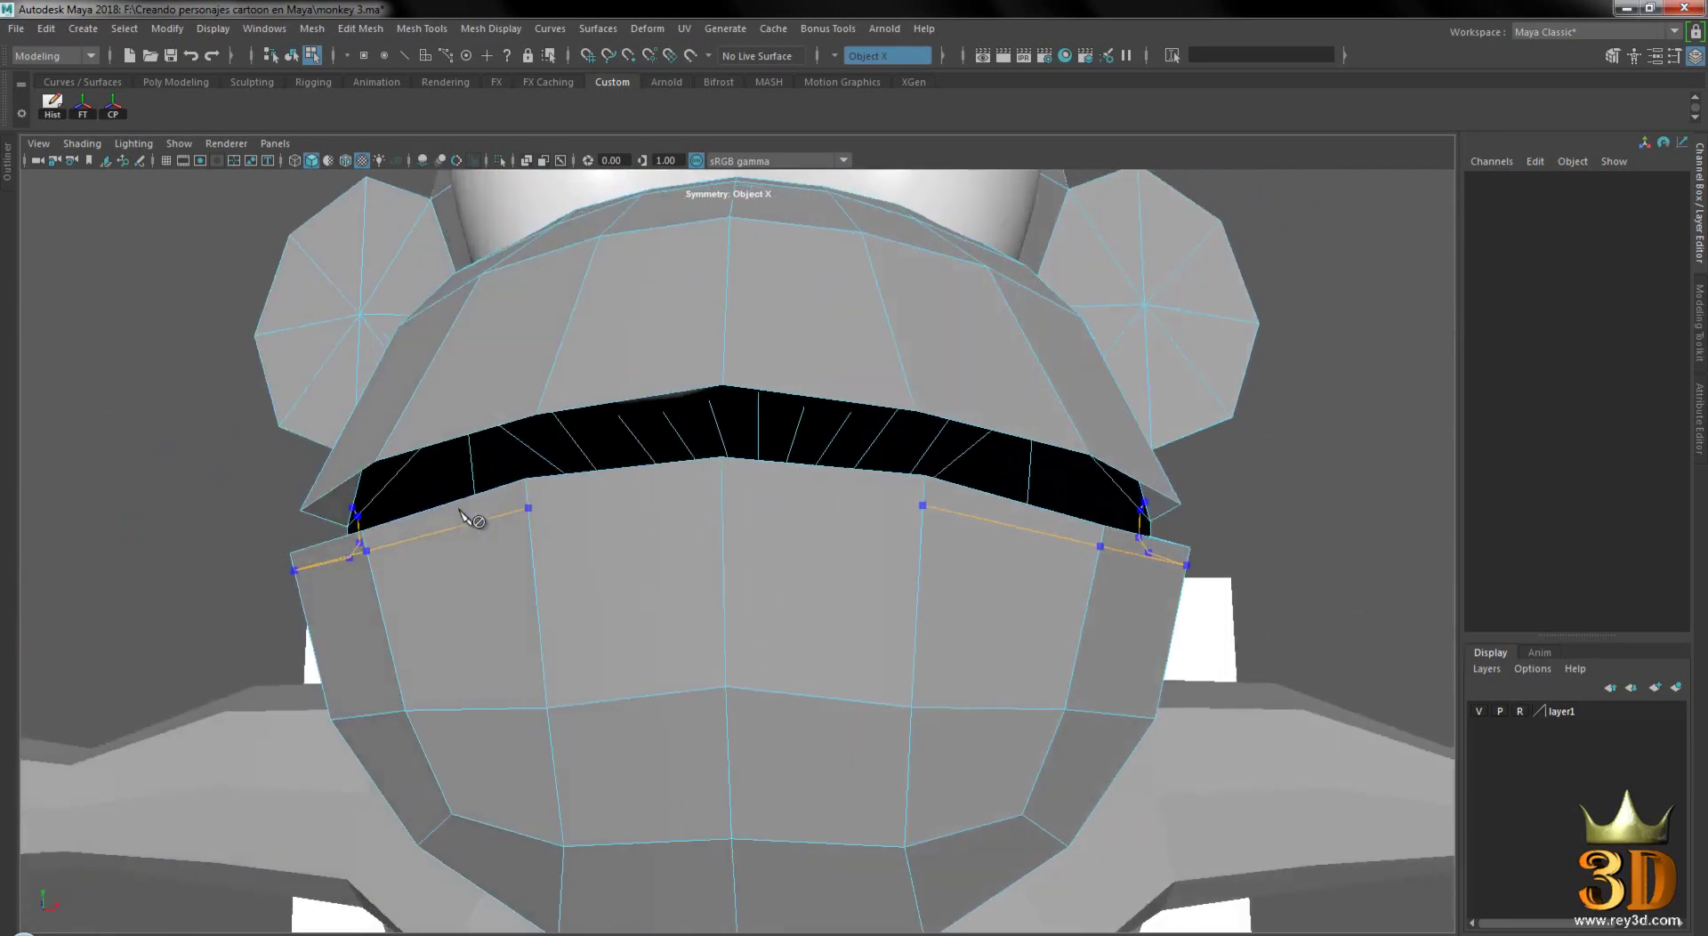
left_click(721, 487)
scroll(728, 494, "down", 5)
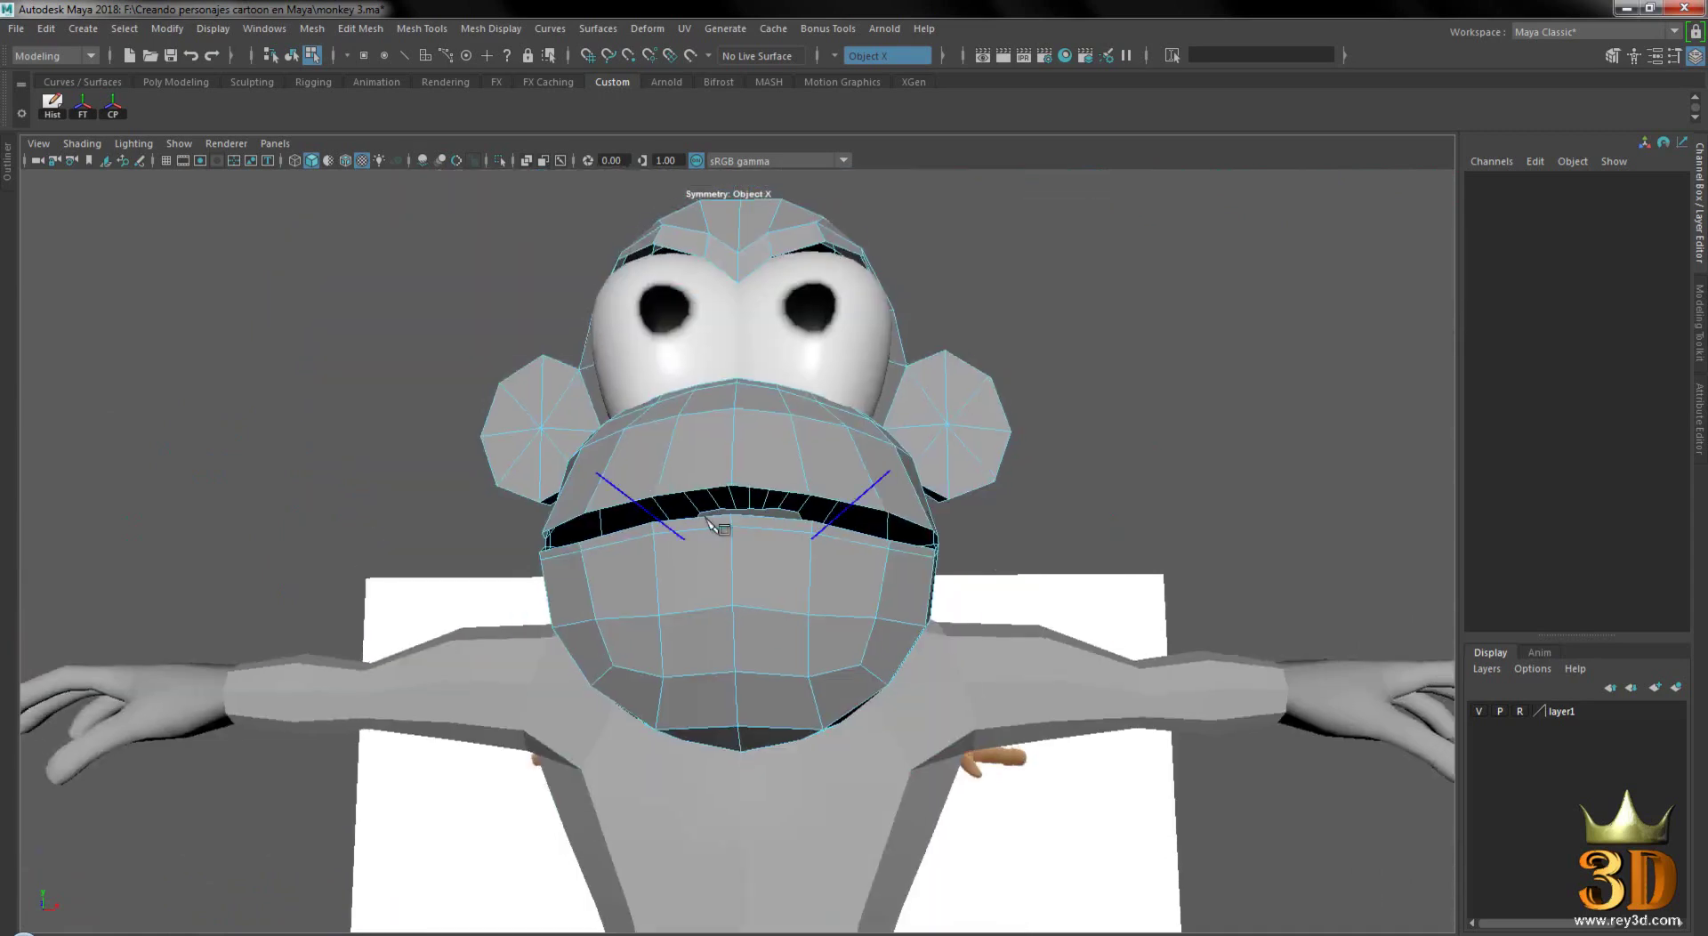
left_click_drag(728, 494, 402, 578, "alt")
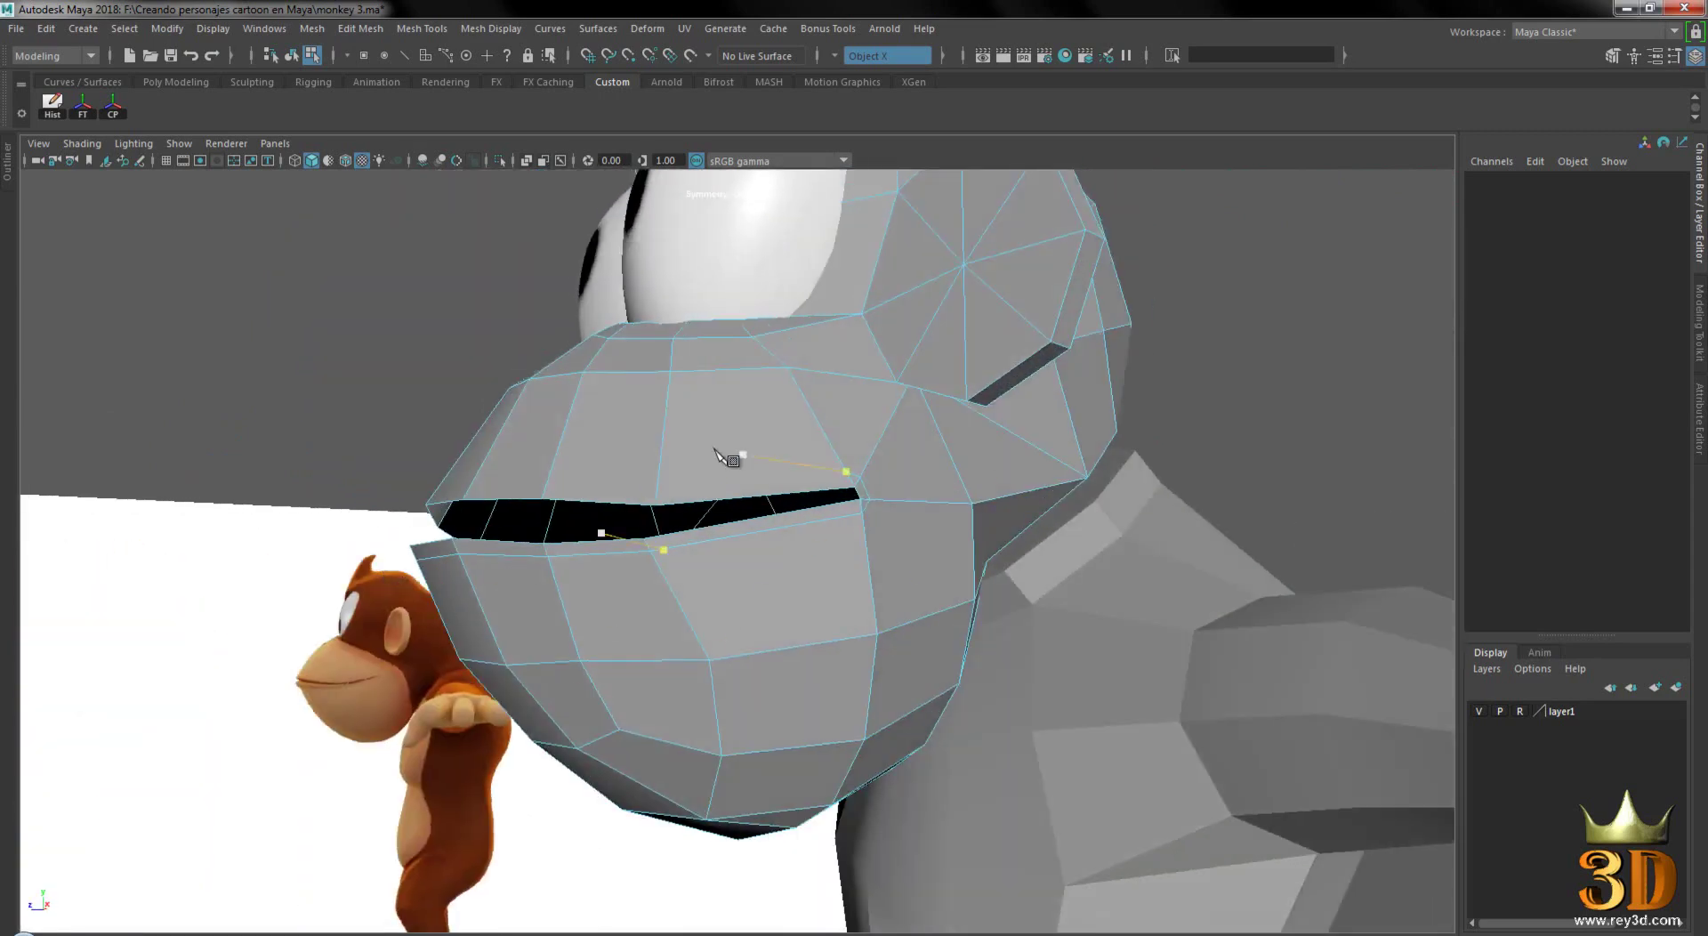
scroll(820, 488, "up", 3)
scroll(879, 494, "up", 2)
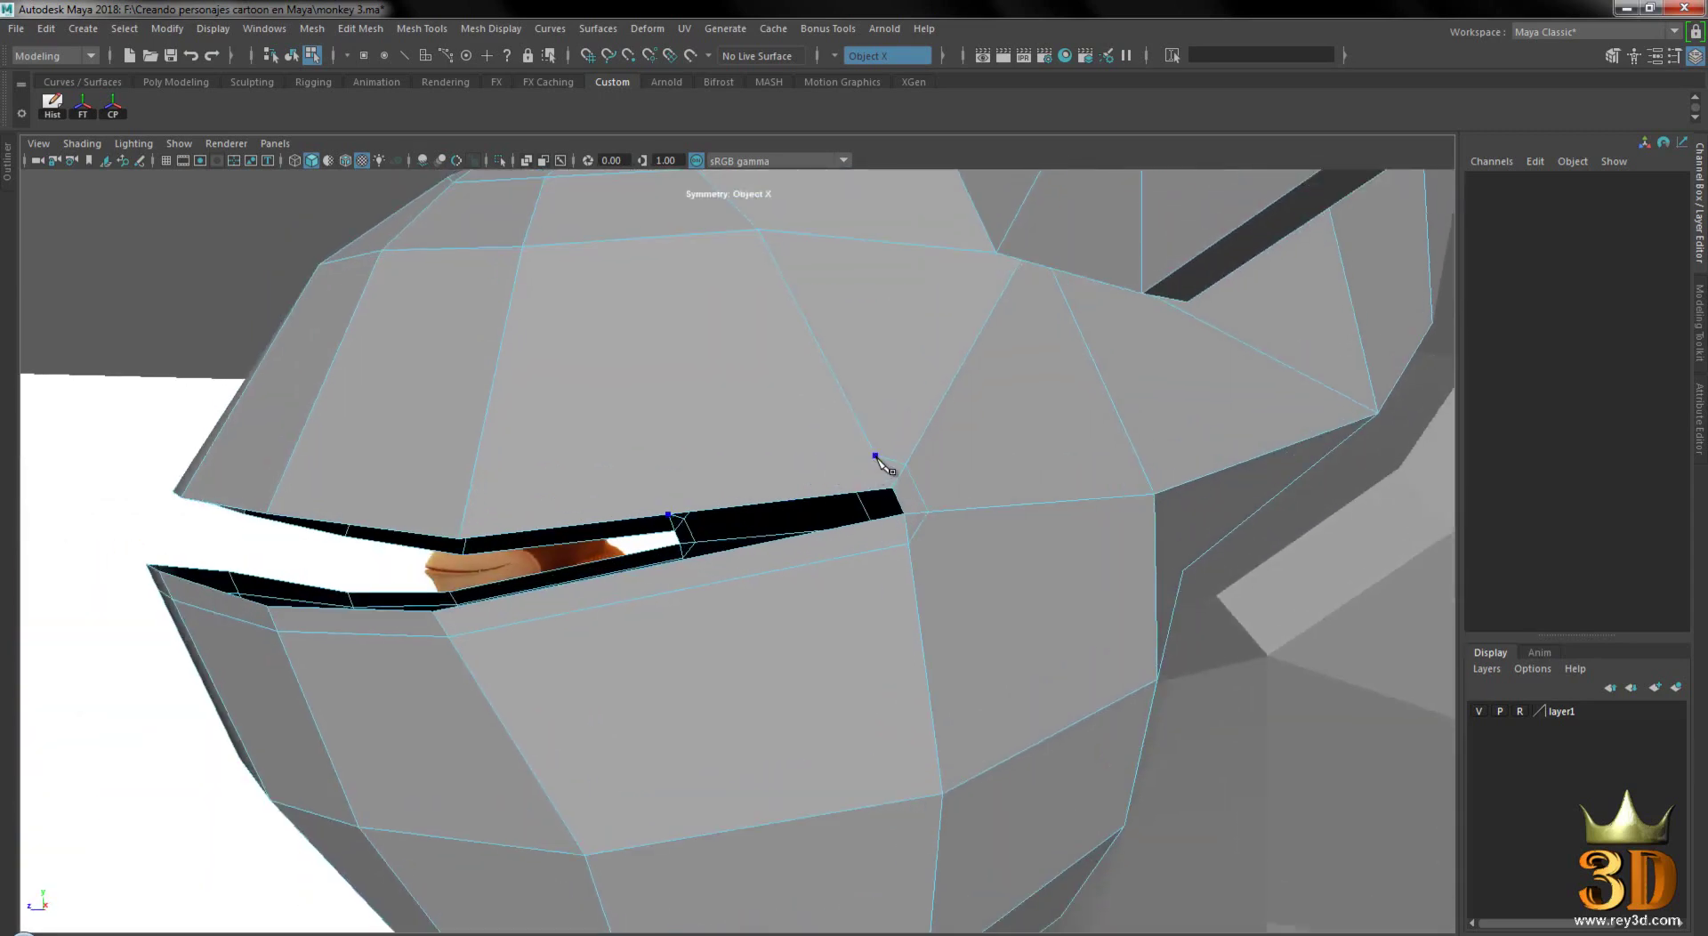
left_click(465, 511)
mouse_move(466, 512)
left_mouse_down("alt")
mouse_move(507, 510)
mouse_move(705, 370)
left_mouse_up("alt")
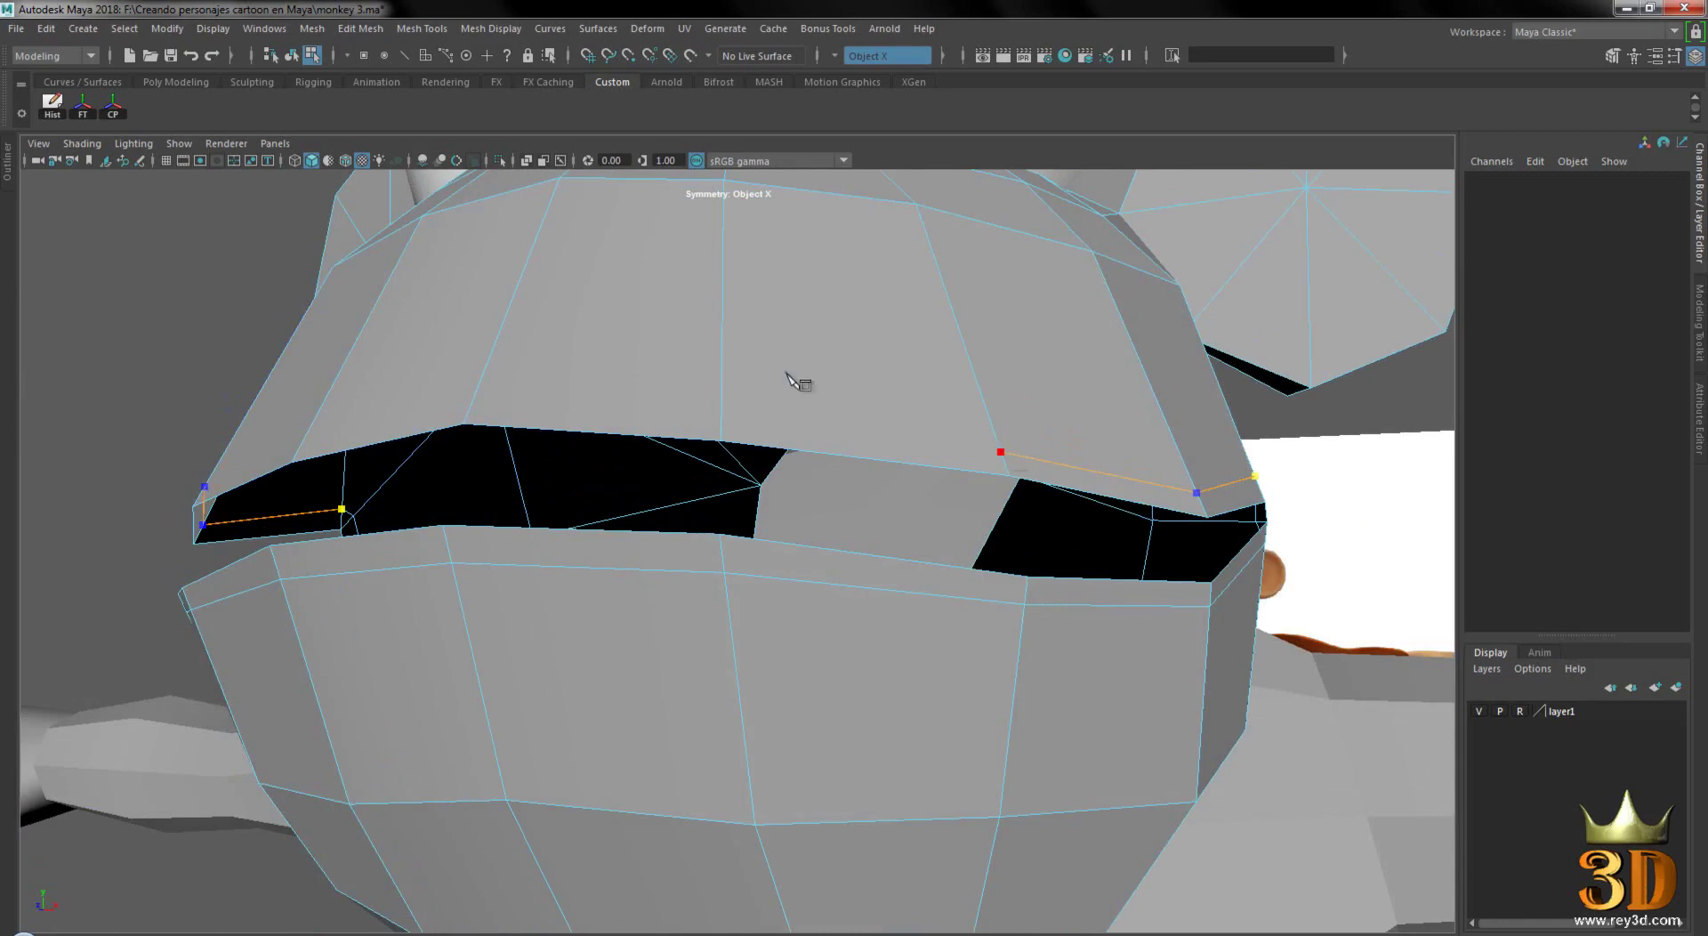
- Finish the Multi-Cut with a new edge running along the upper lip
left_click(720, 423)
left_click(471, 403)
key("Return")
- Delete the long edge beside the mouth corner, undoing and redoing to compare
mouse_move(1117, 430)
left_mouse_down("alt")
mouse_move(934, 370)
mouse_move(652, 433)
mouse_move(686, 383)
mouse_move(713, 439)
left_mouse_up("alt")
scroll(1006, 365, "up", 3)
mouse_move(634, 447)
right_mouse_down("alt")
mouse_move(705, 366)
mouse_move(774, 408)
mouse_move(763, 479)
right_mouse_up("alt")
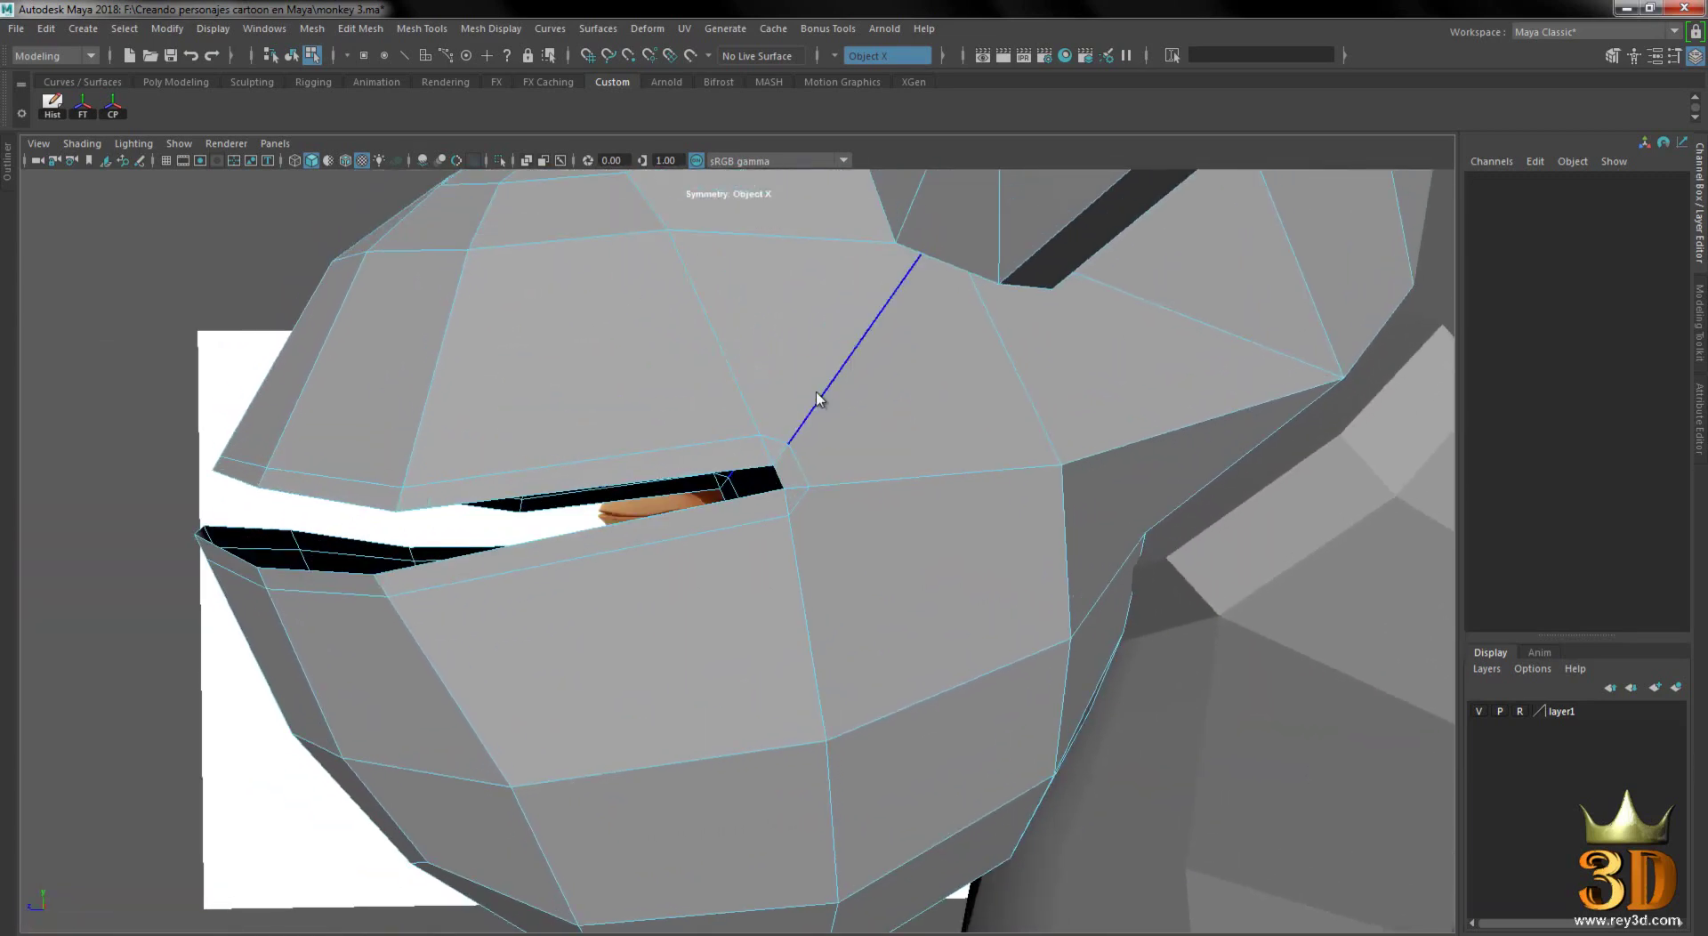
mouse_move(817, 365)
left_mouse_down("alt")
mouse_move(790, 427)
mouse_move(843, 473)
mouse_move(787, 495)
mouse_move(777, 449)
mouse_move(718, 432)
mouse_move(775, 451)
left_mouse_up("alt")
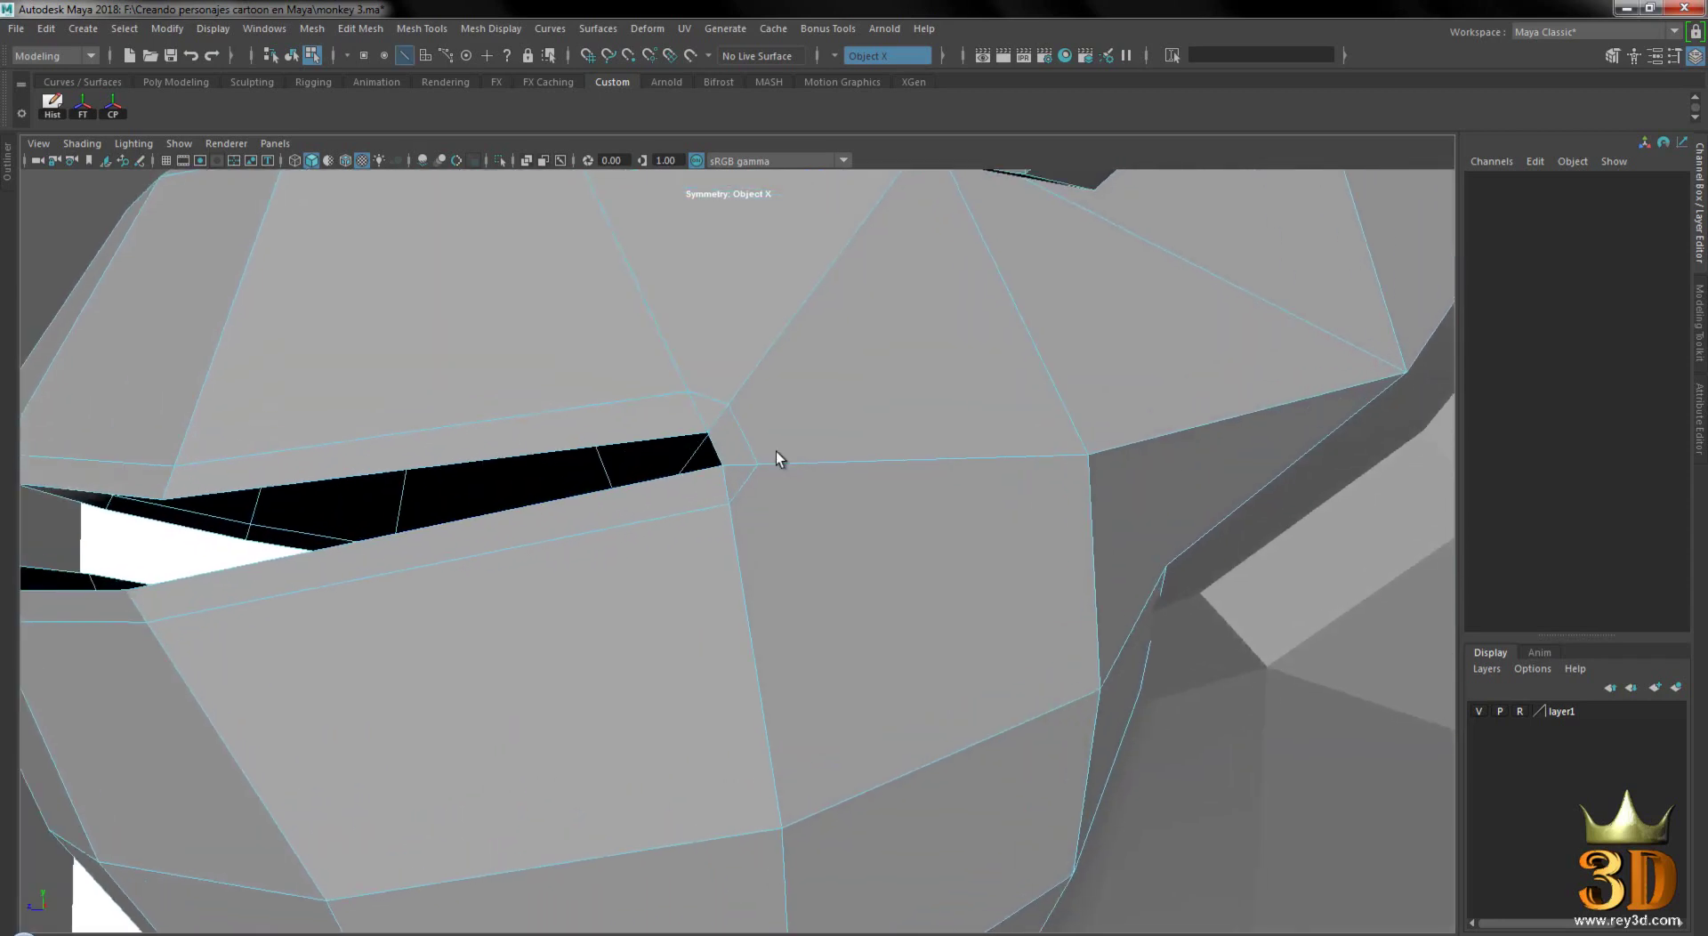
middle_click_drag(756, 387, 808, 403, "alt")
left_click_drag(807, 403, 873, 457, "alt")
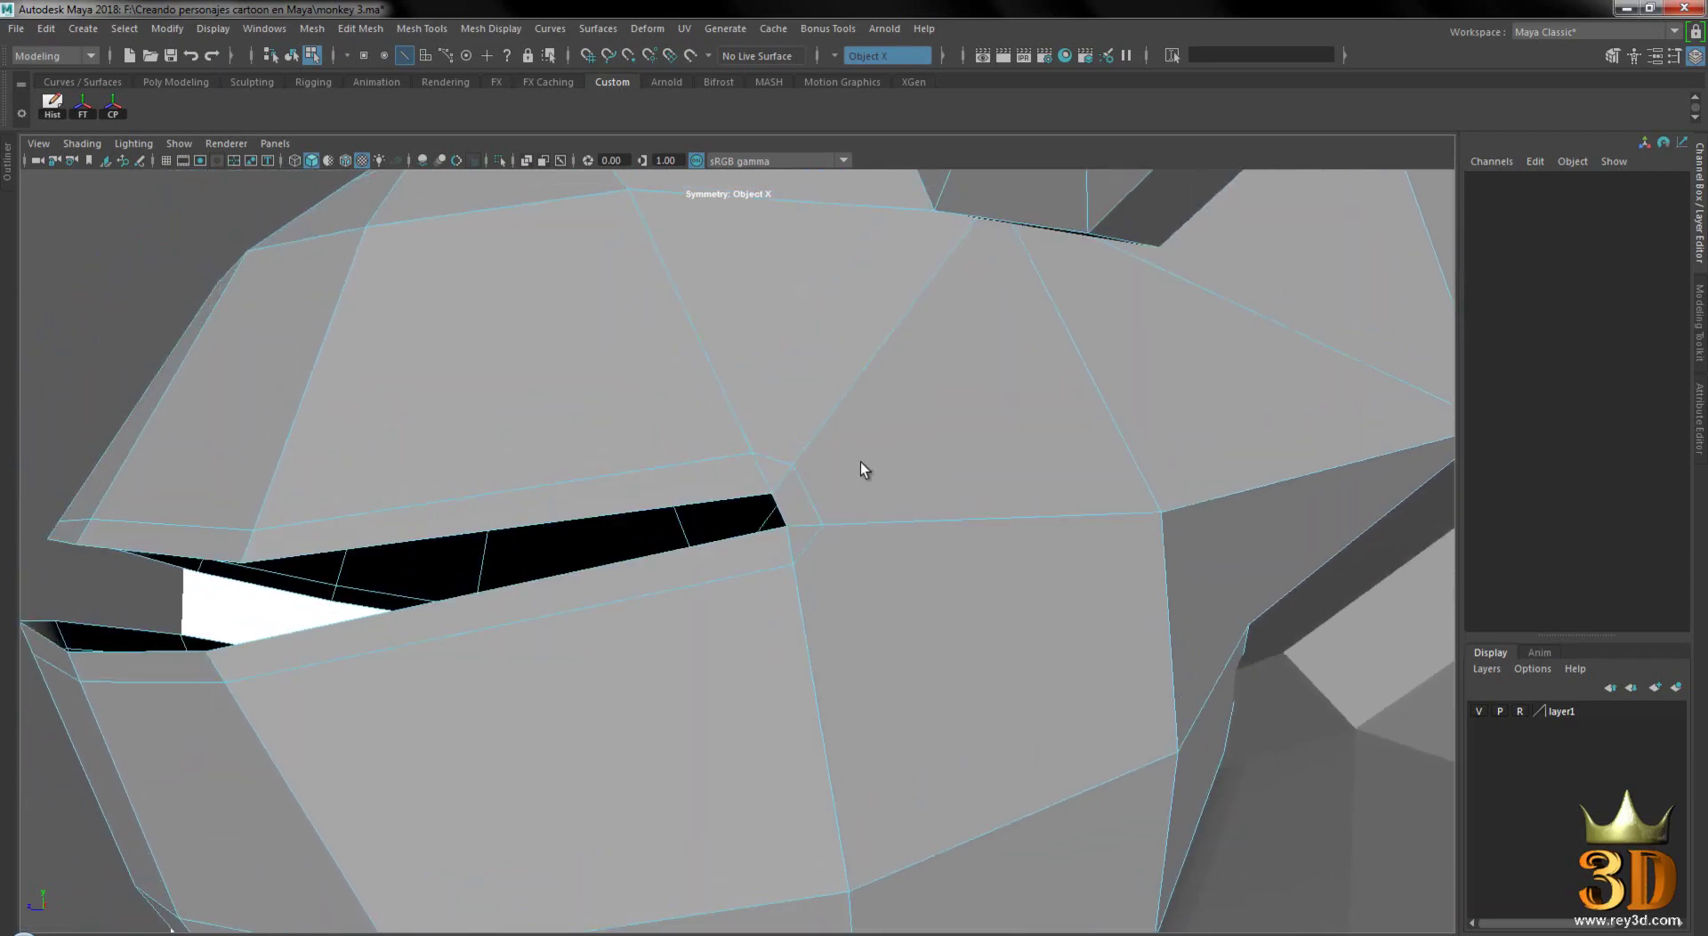
middle_click_drag(857, 467, 803, 473, "alt")
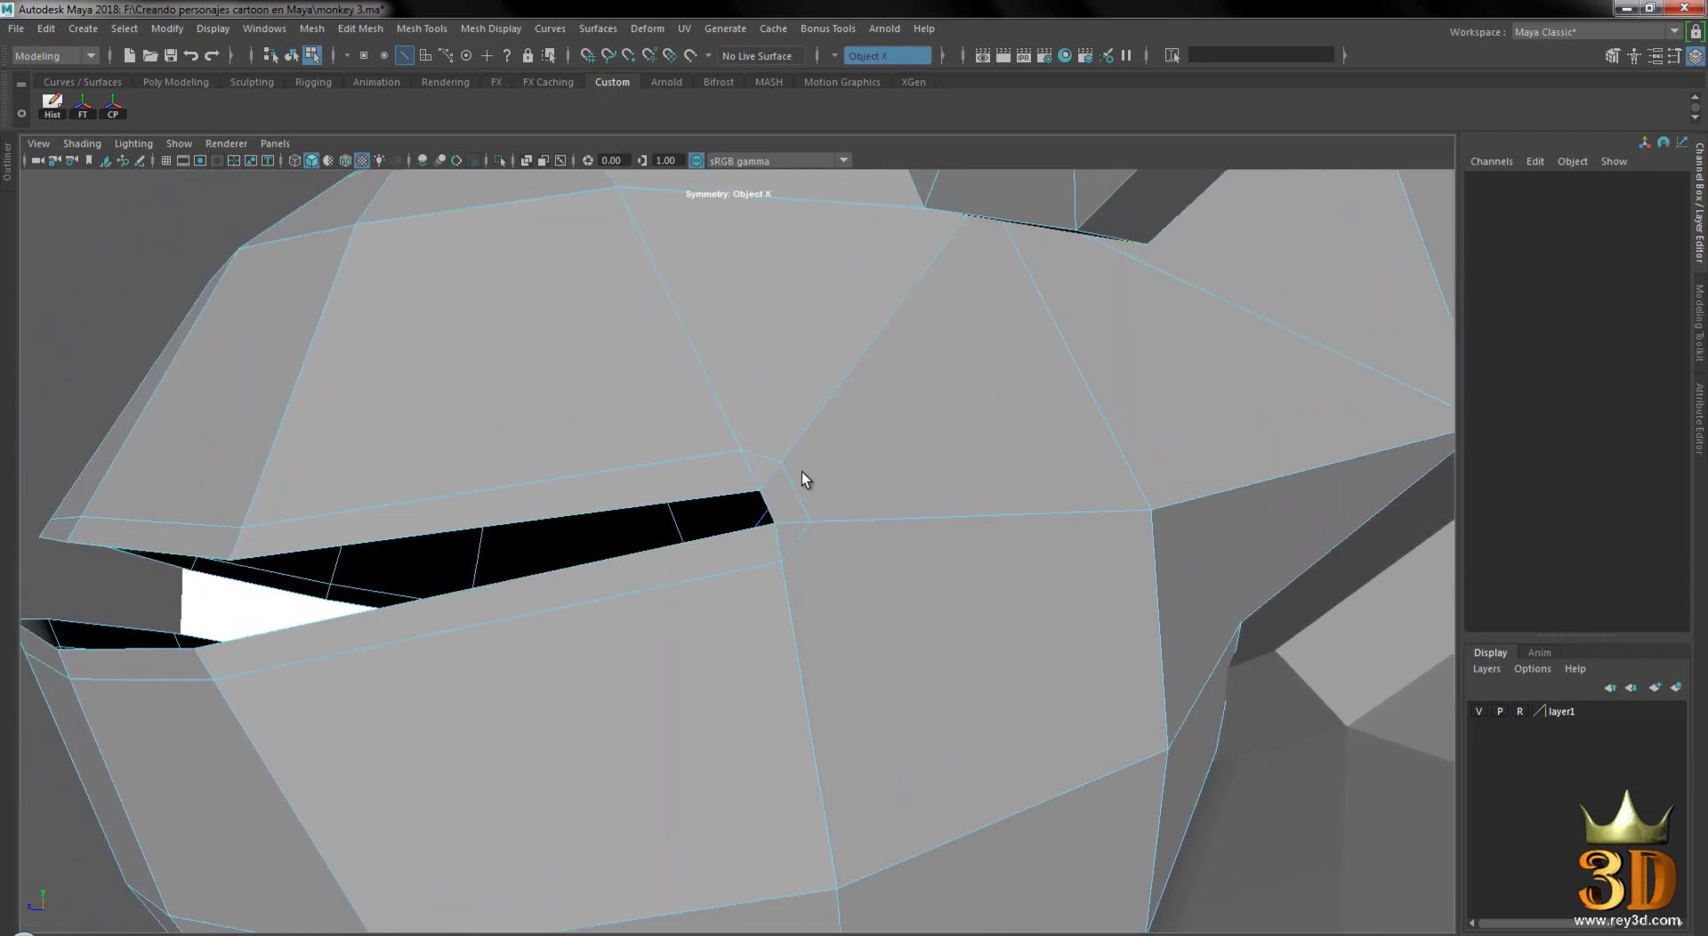
left_click(774, 478)
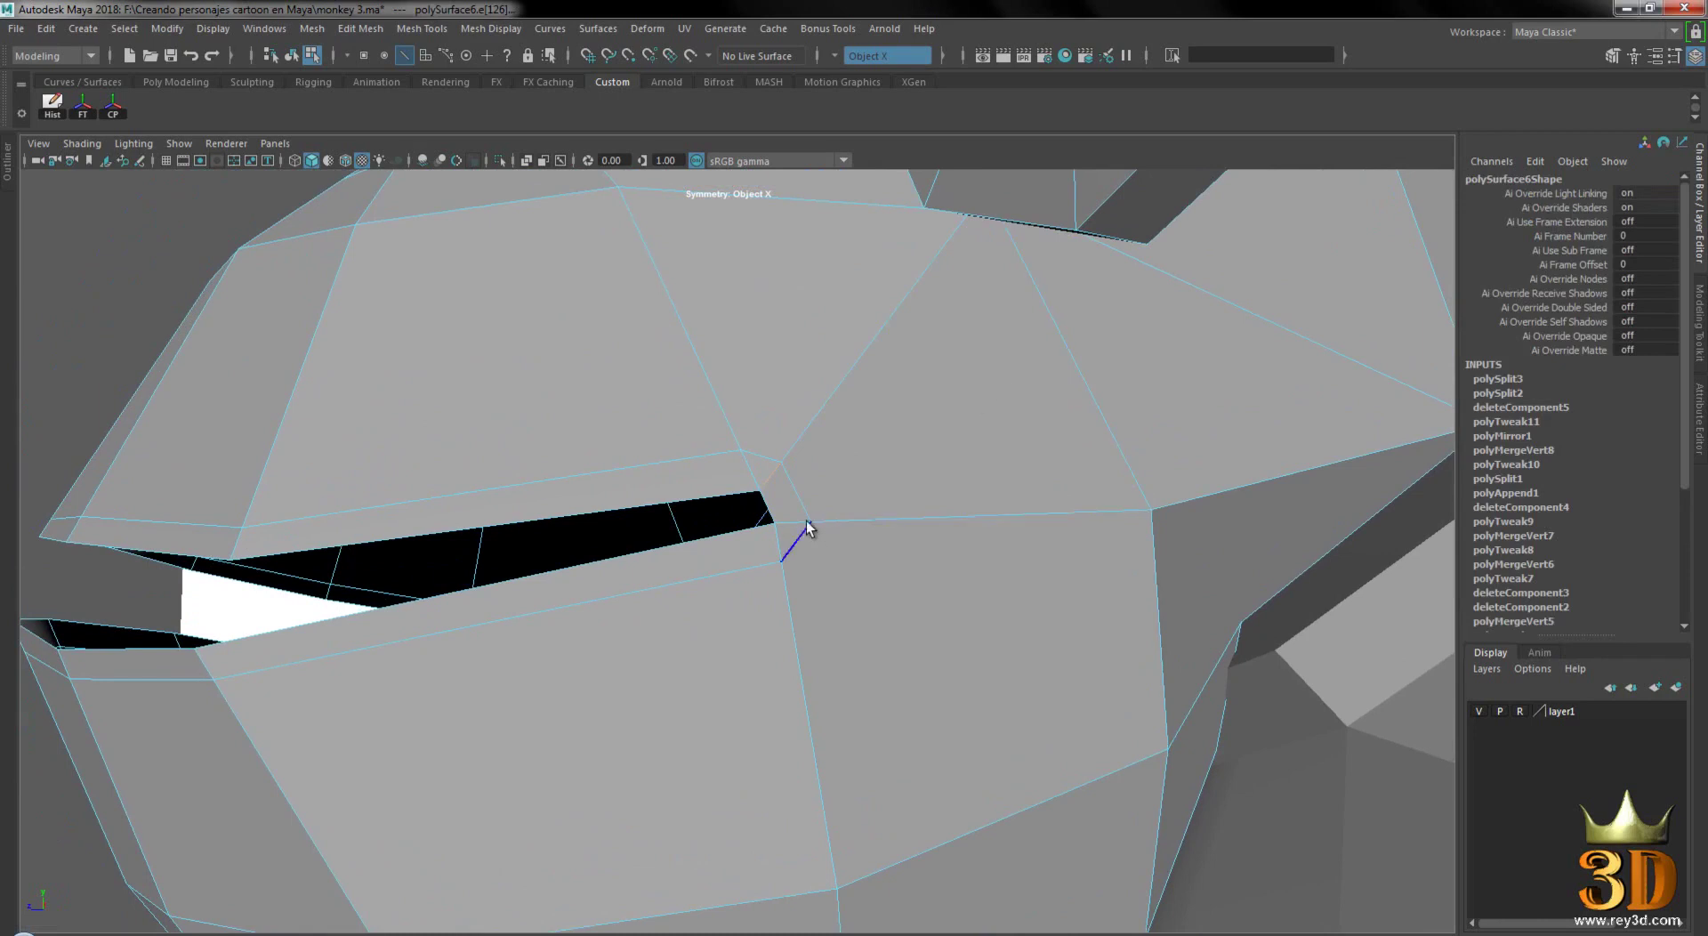
left_click(889, 517)
right_click_drag(932, 433, 882, 461, "shift")
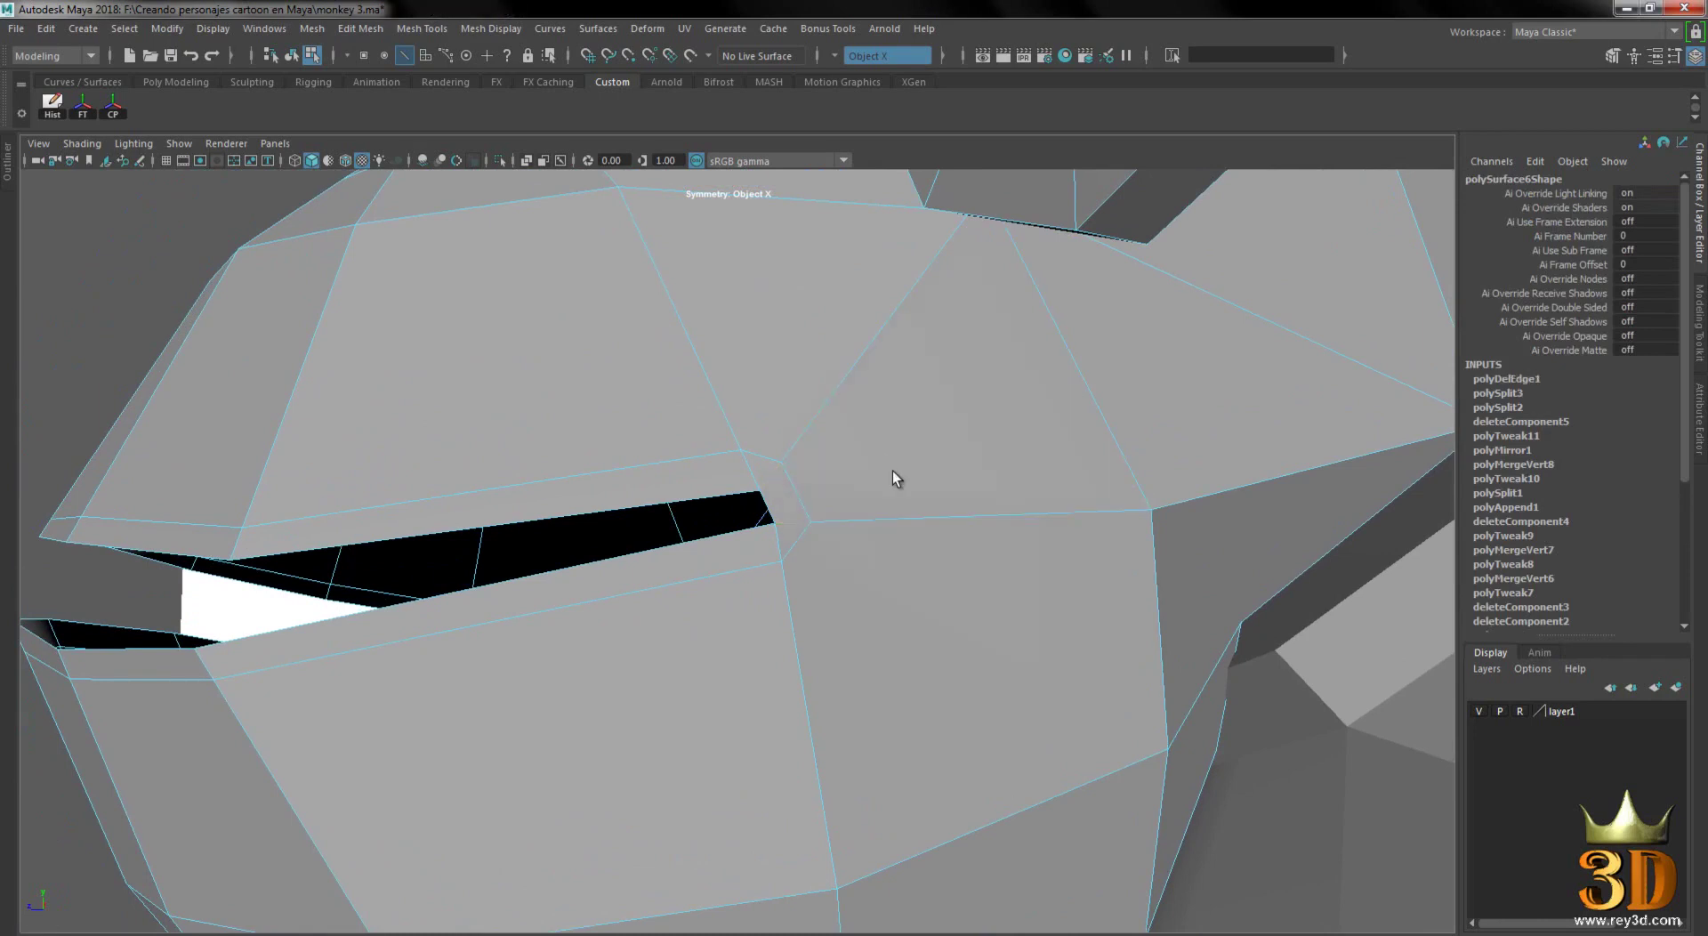
key("ctrl+z")
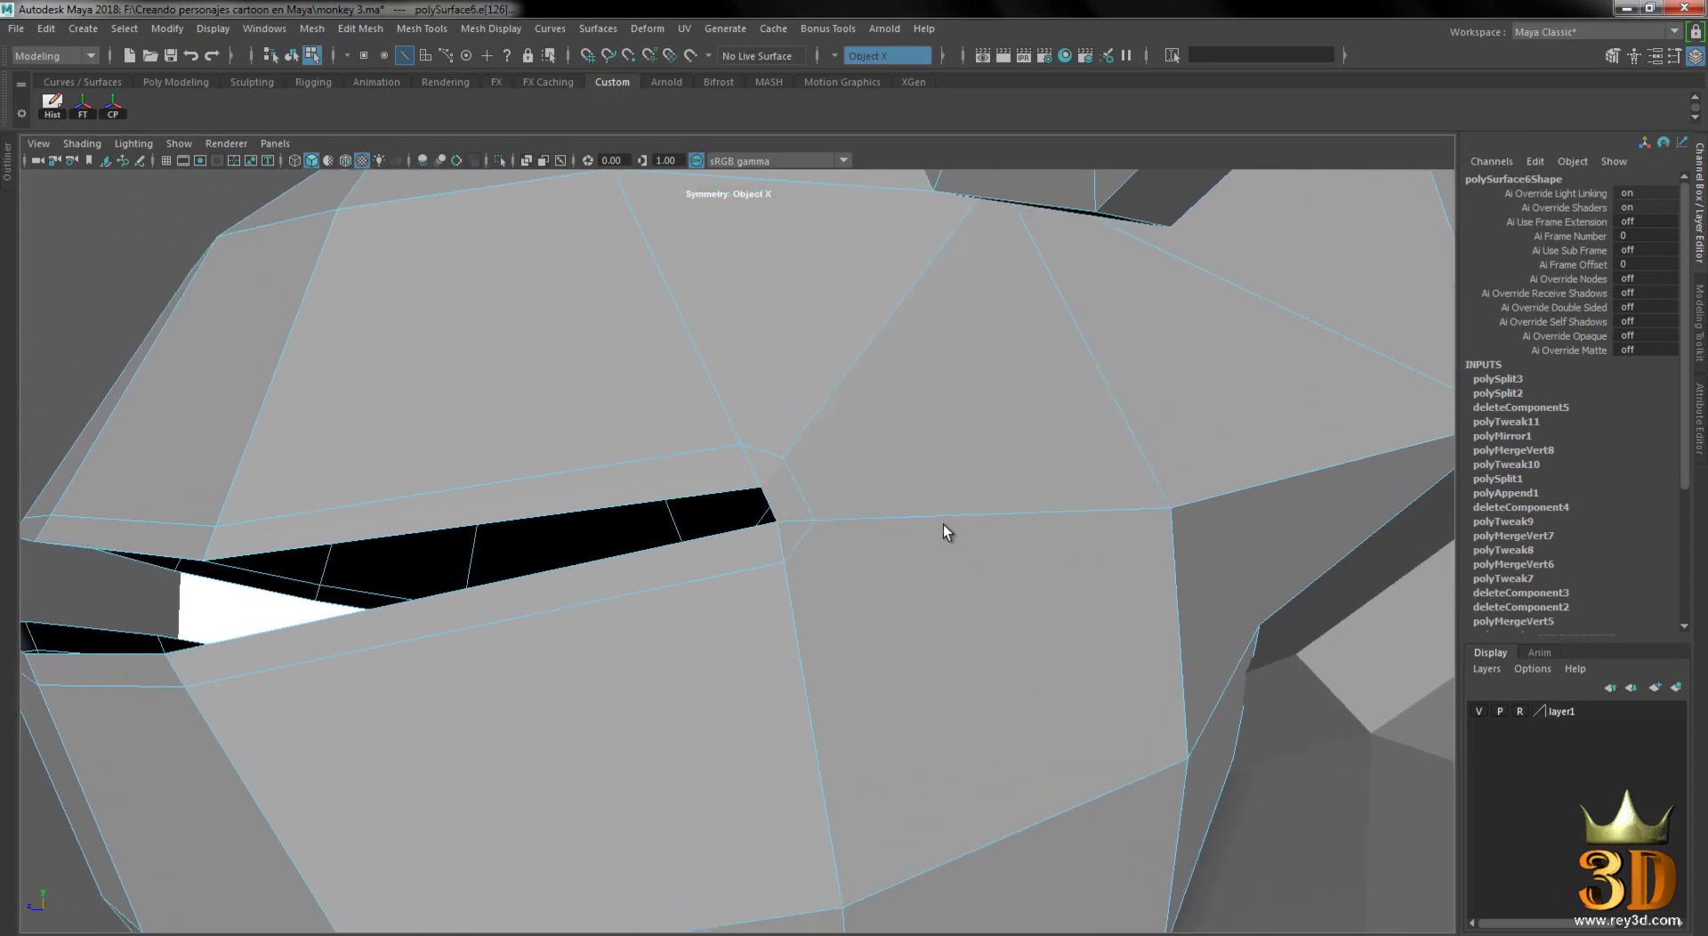
key("Delete")
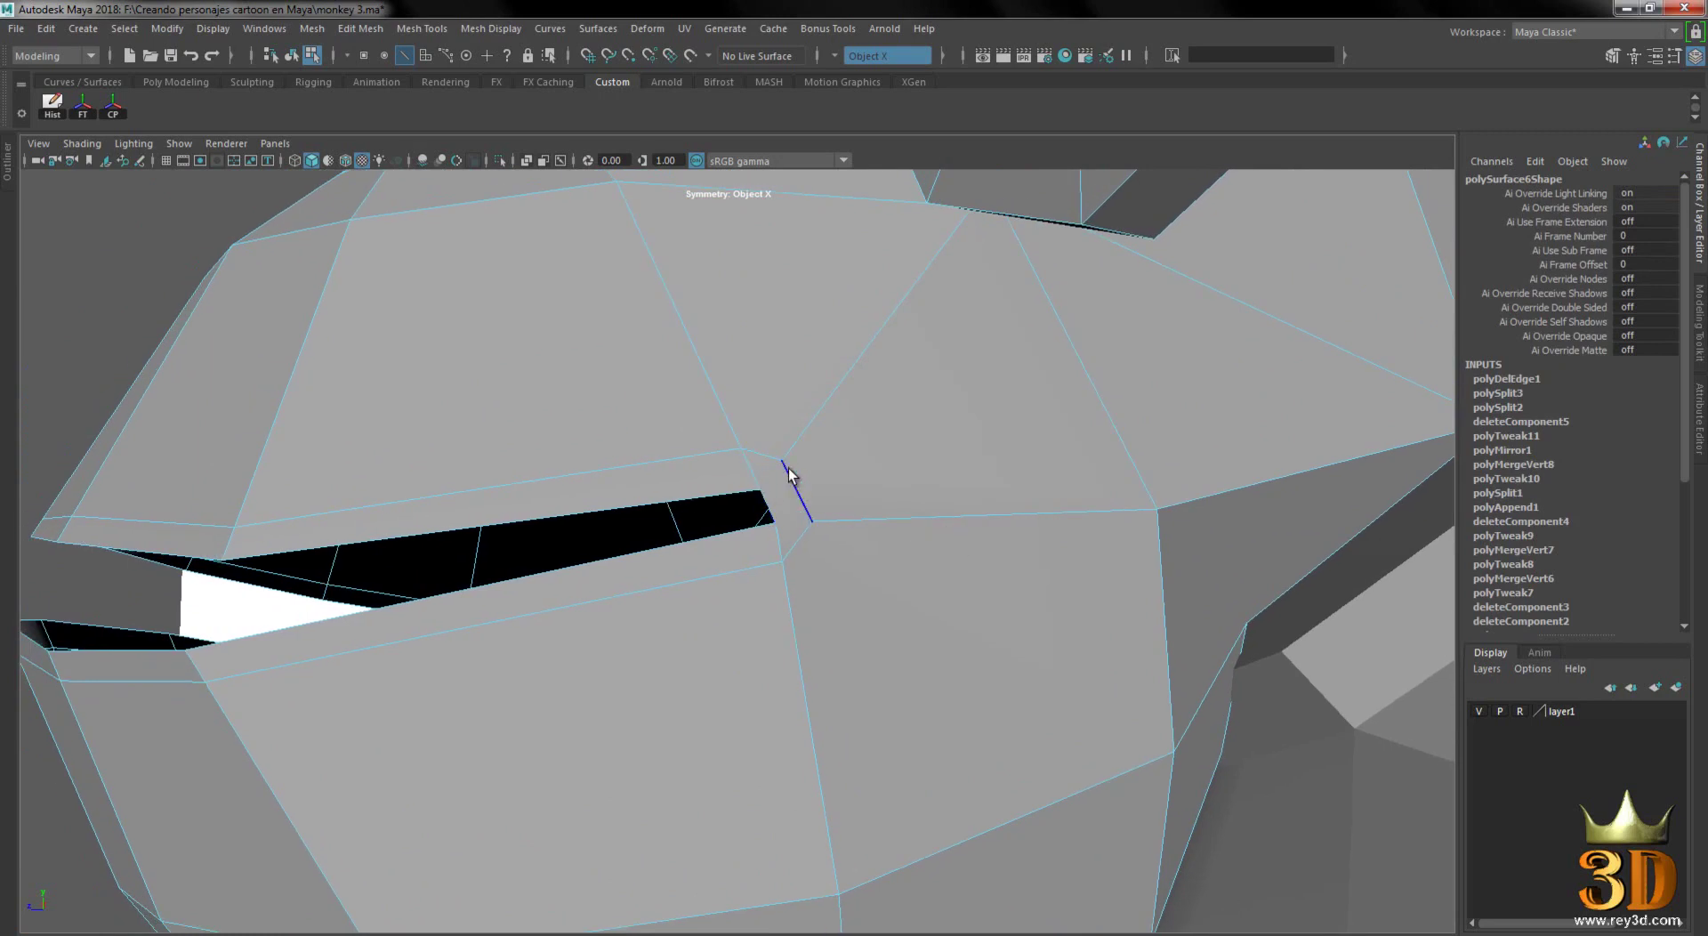
- Add another Multi-Cut around the mouth corner, then preview the head smoothed with 3
mouse_move(758, 473)
left_mouse_down("alt")
mouse_move(834, 496)
mouse_move(892, 454)
left_mouse_up("alt")
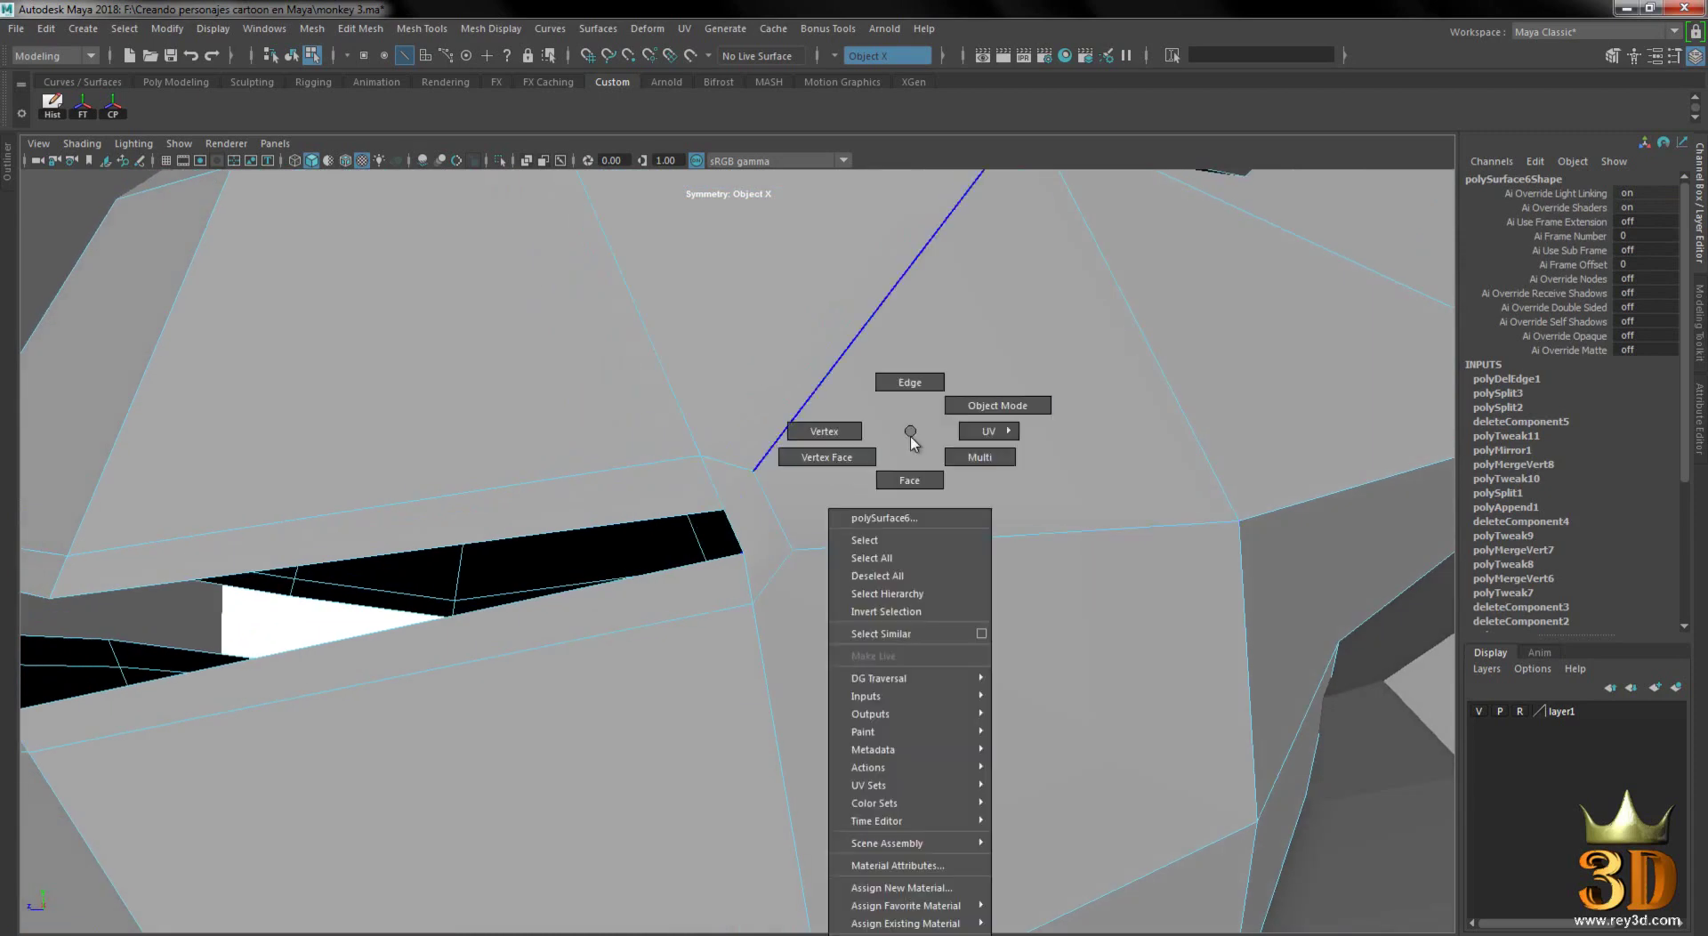
right_click_drag(905, 432, 996, 407)
right_click_drag(934, 456, 868, 459, "shift")
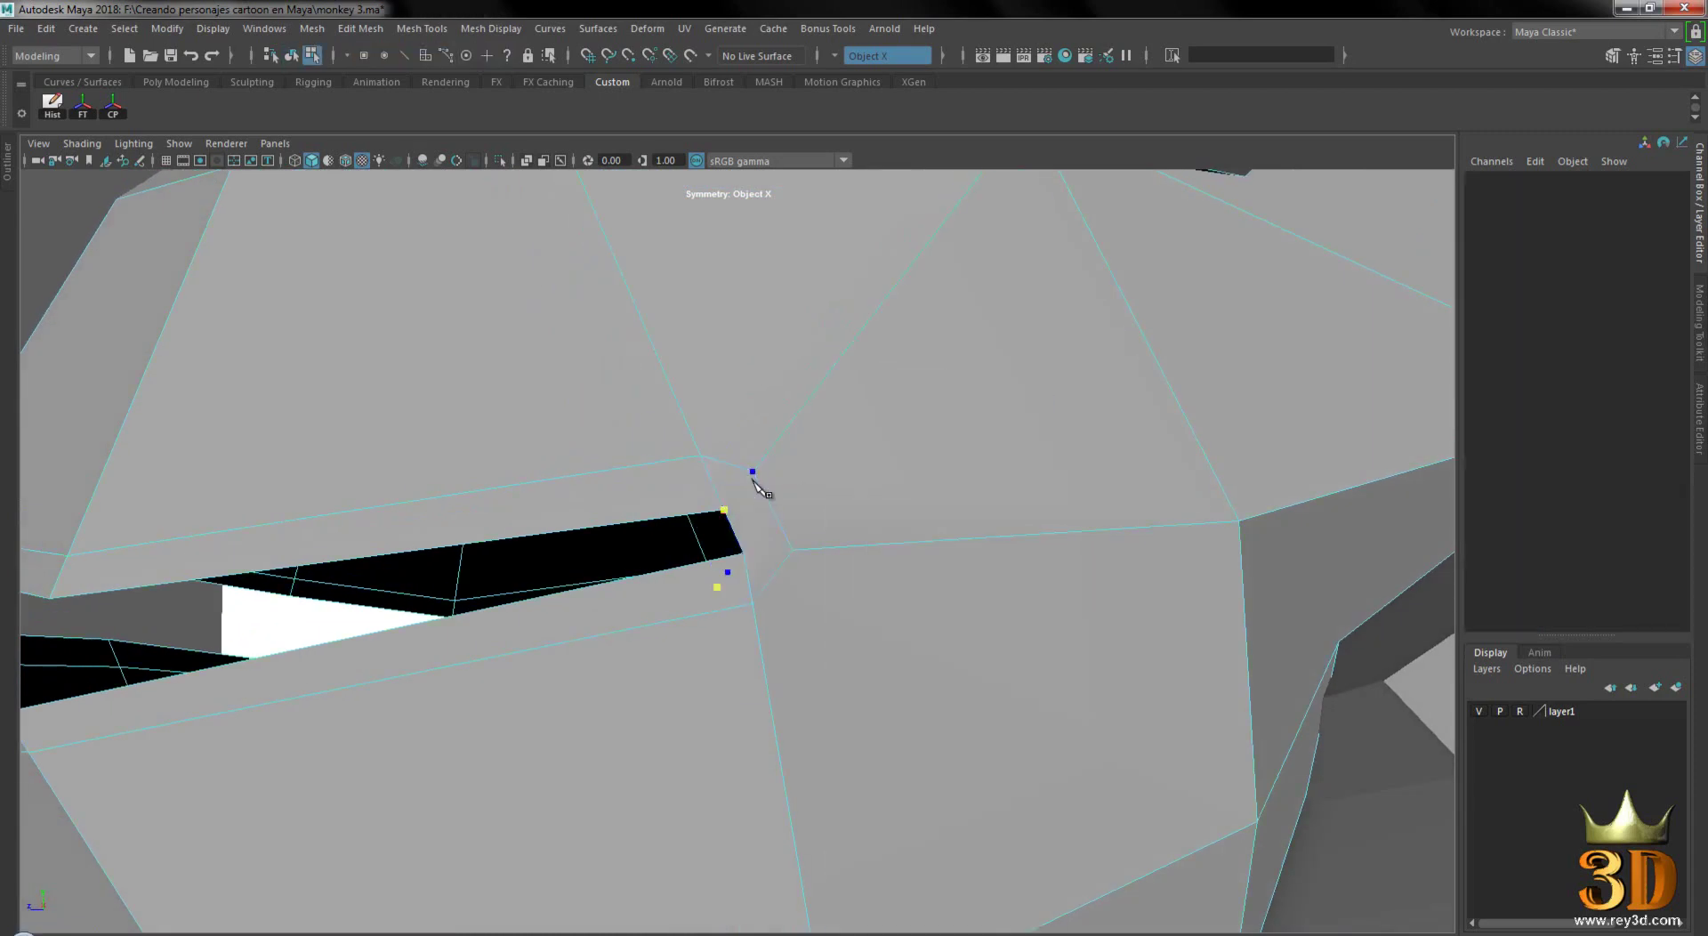
left_click_drag(914, 481, 870, 488, "alt")
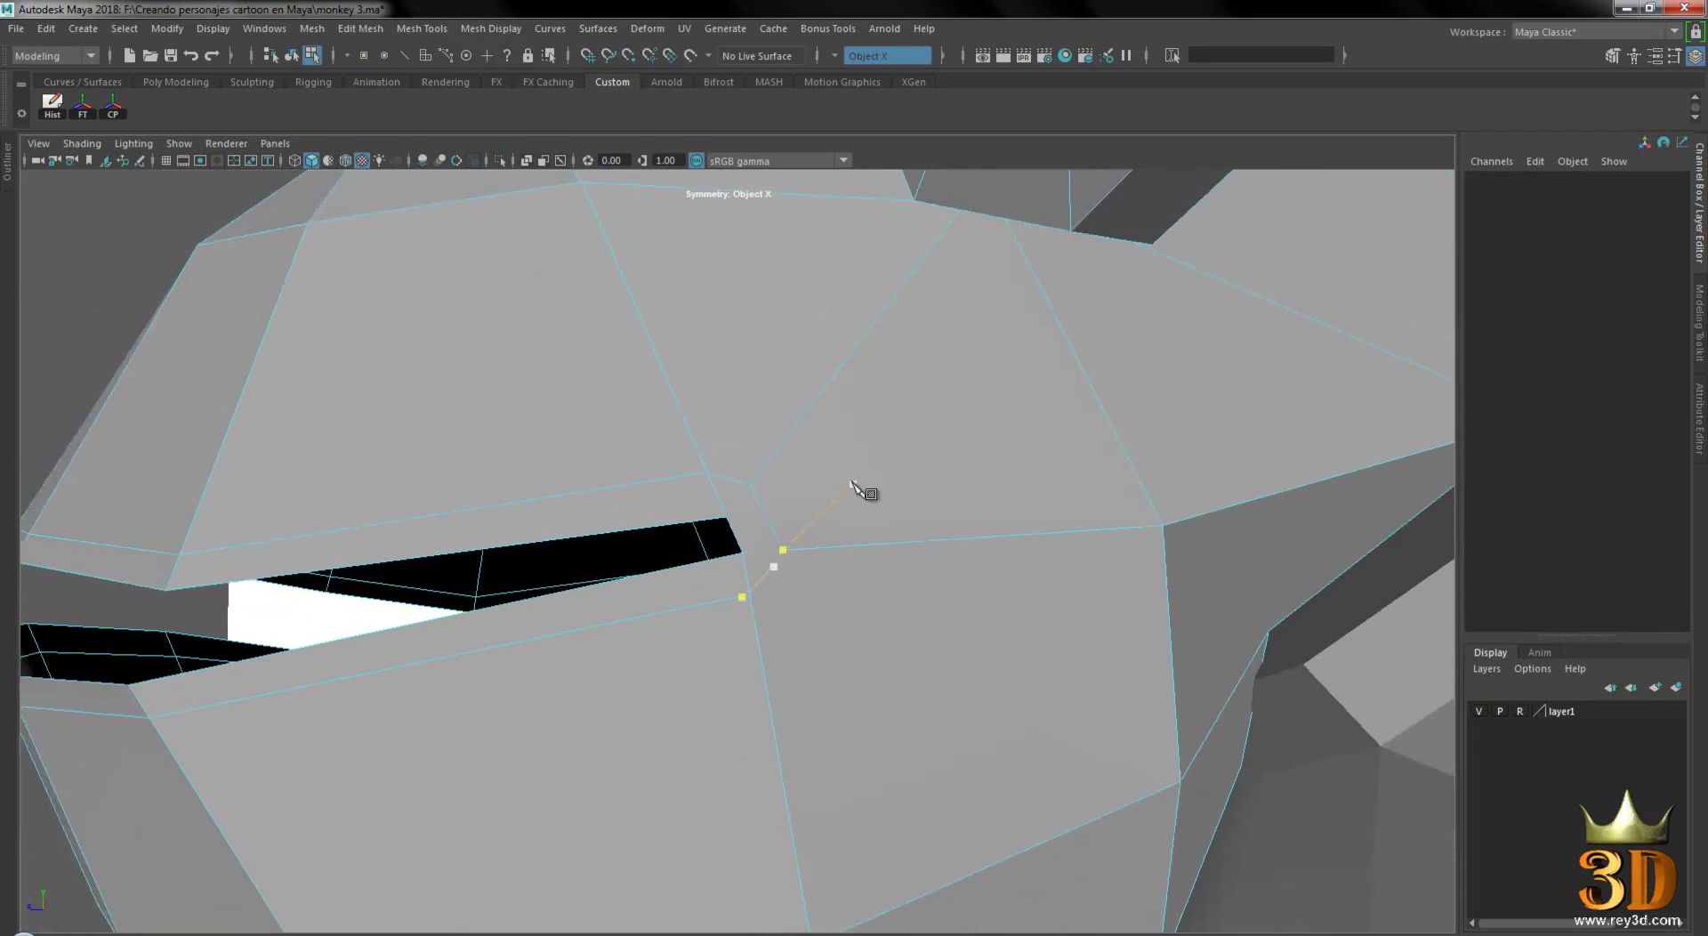
key("Return")
key("w")
left_click(1022, 477)
key("3")
right_click_drag(943, 453, 1005, 405)
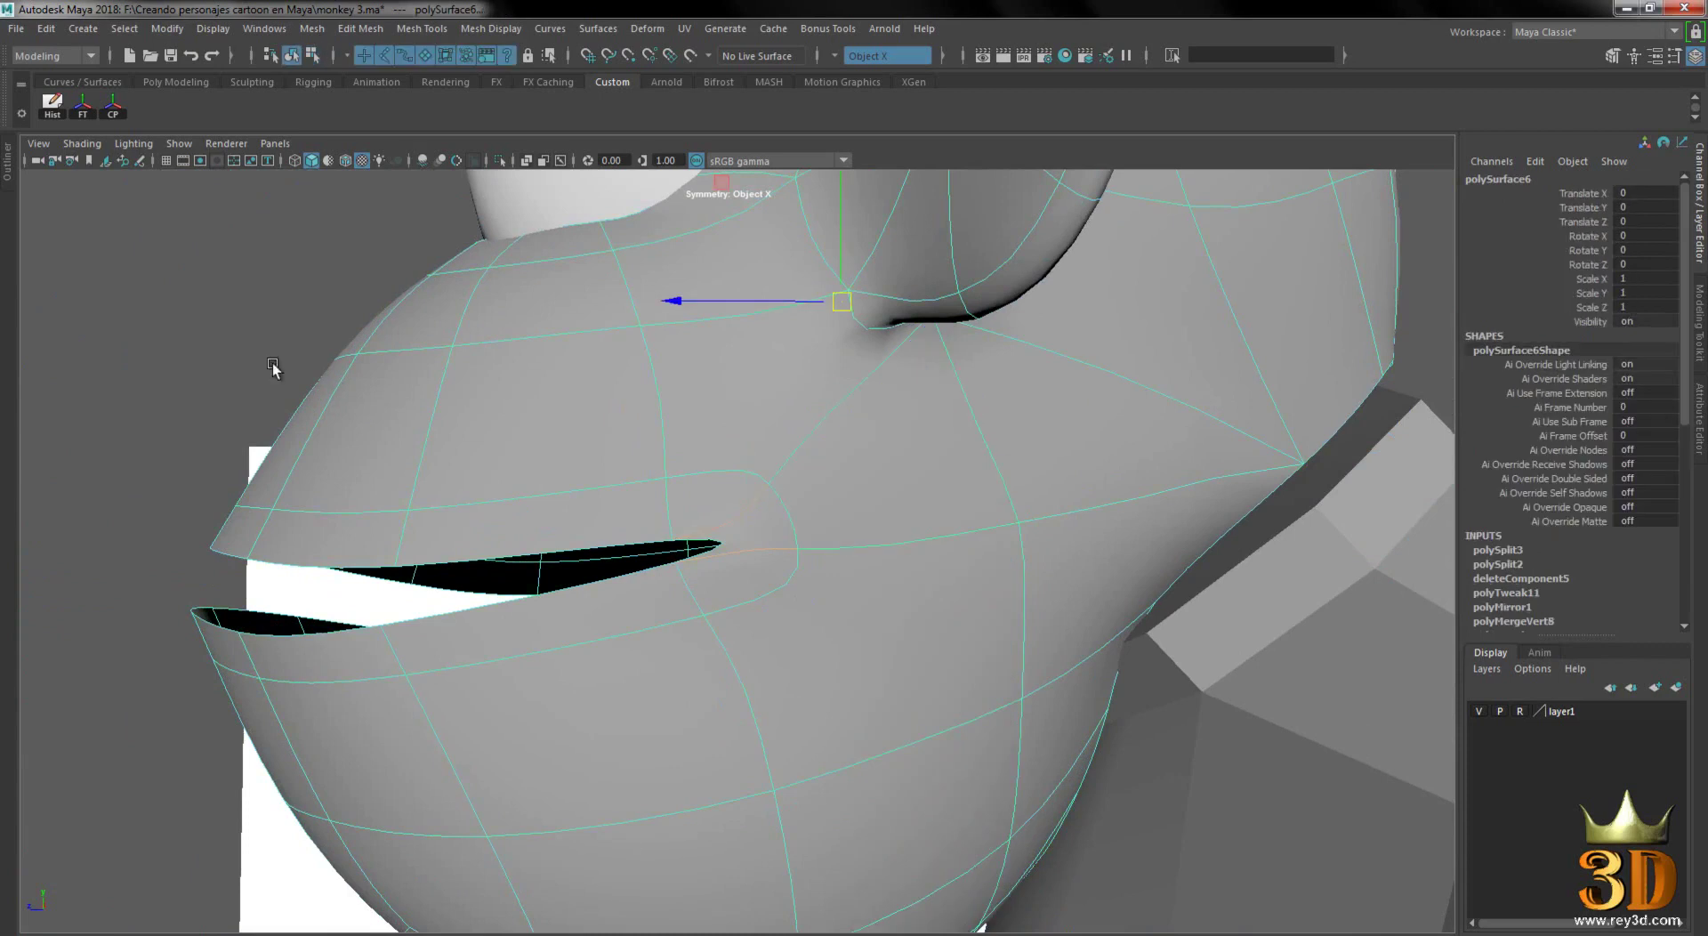
- Compare the mouth in low-poly (1) and smoothed (3) display from several angles
left_click(161, 322)
right_click_drag(1213, 570, 1056, 534, "alt")
mouse_move(1056, 538)
left_mouse_down("alt")
mouse_move(797, 541)
mouse_move(415, 590)
mouse_move(667, 591)
left_mouse_up("alt")
right_click_drag(667, 591, 708, 577, "alt")
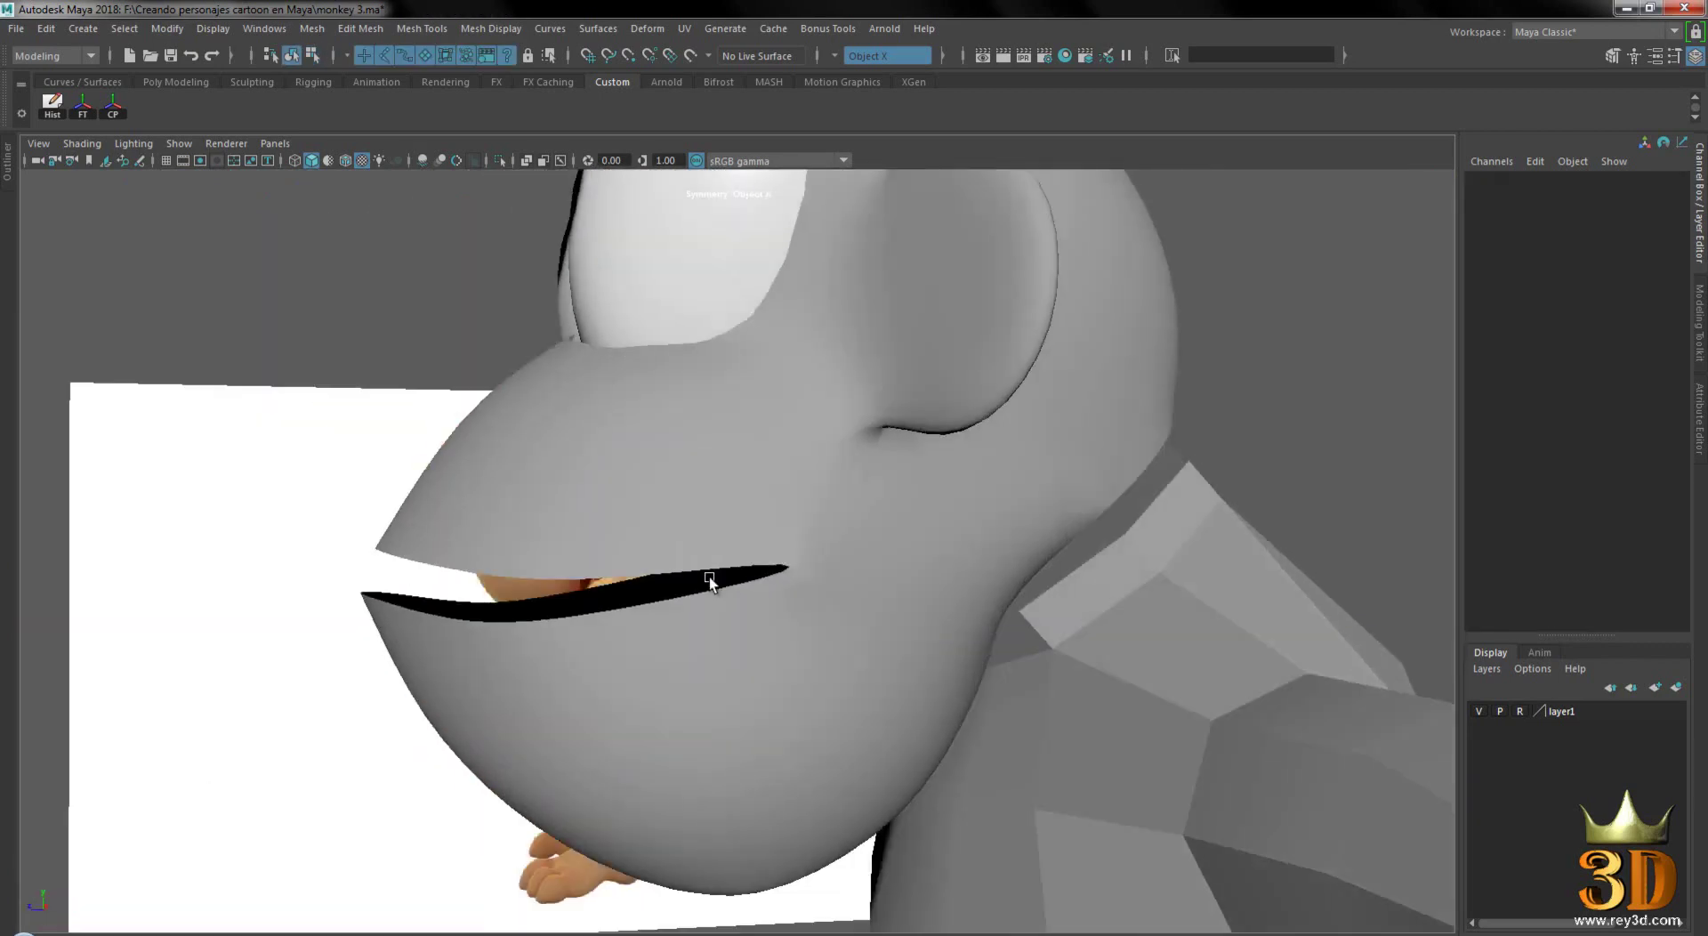
left_click(800, 578)
key("1")
right_click_drag(798, 511, 932, 550, "alt")
left_click_drag(933, 550, 809, 568, "alt")
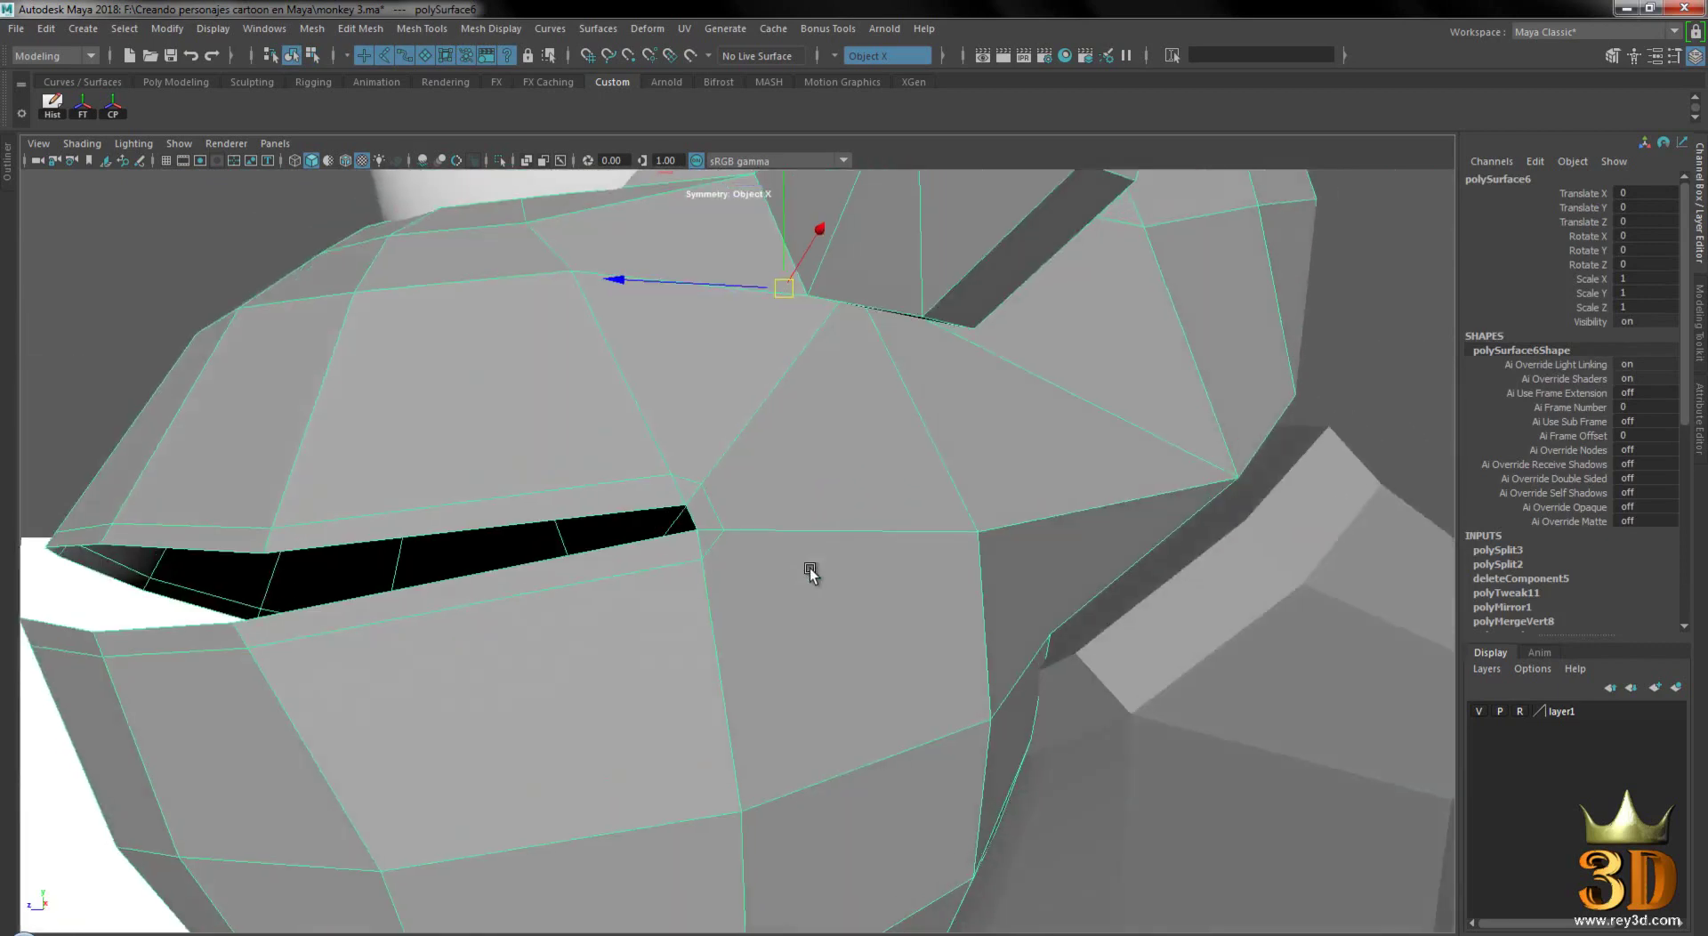
right_click_drag(810, 567, 825, 580, "alt")
mouse_move(825, 579)
left_mouse_down("alt")
mouse_move(905, 577)
mouse_move(898, 542)
mouse_move(855, 518)
left_mouse_up("alt")
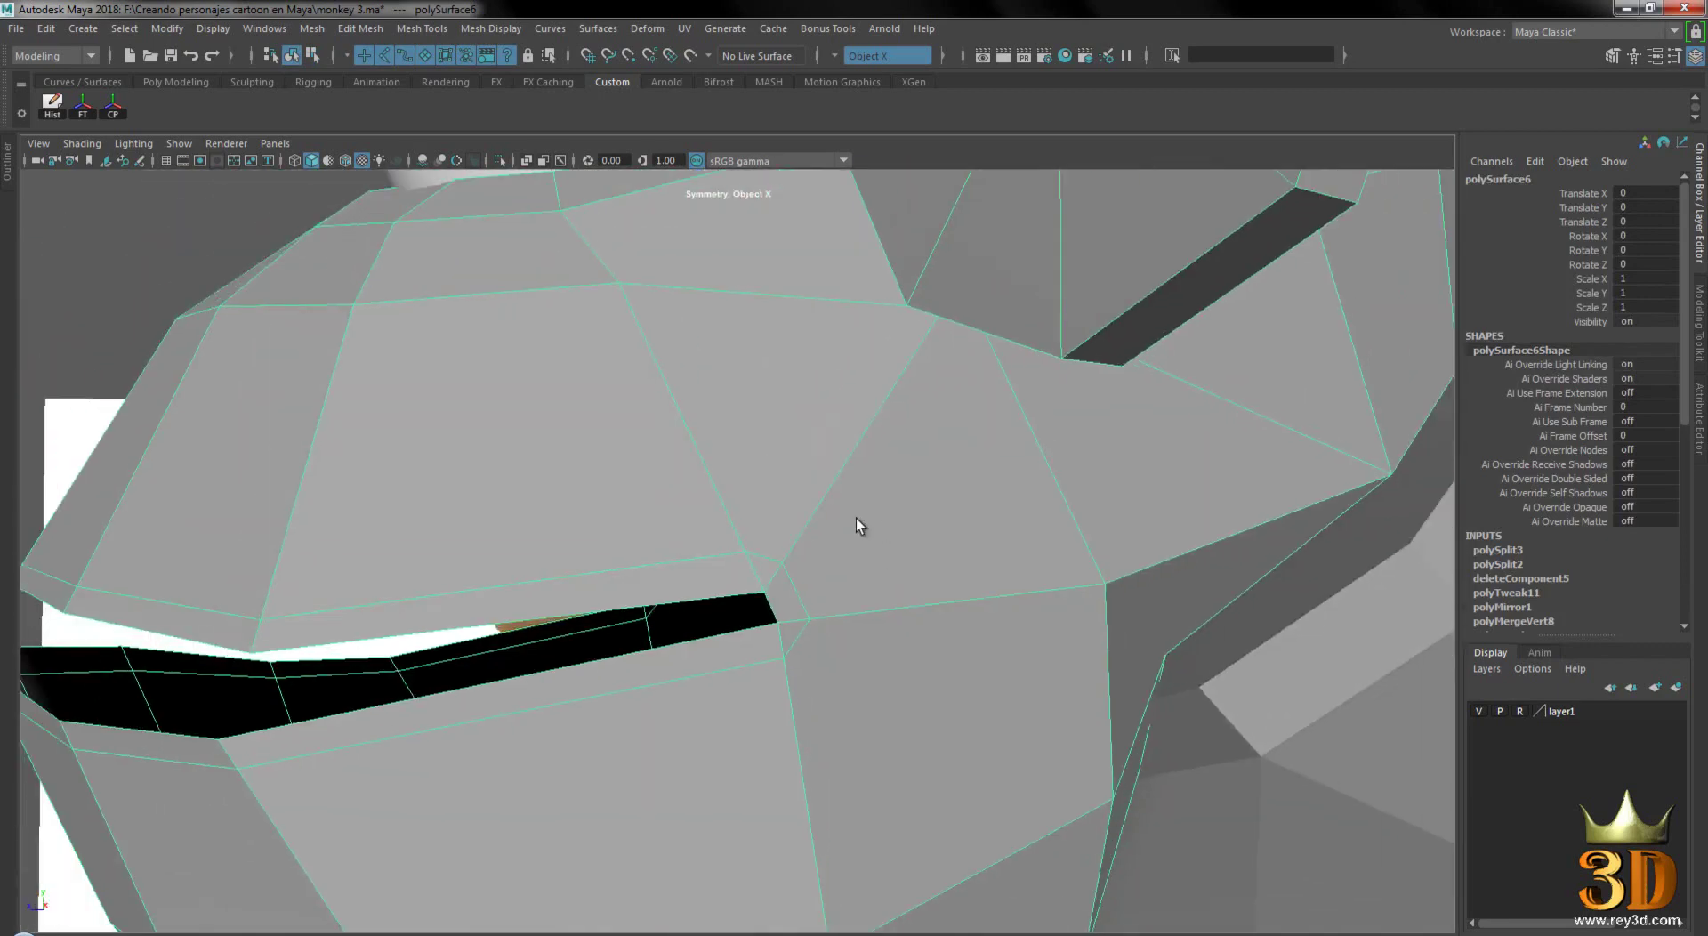
right_click_drag(856, 518, 872, 514, "alt")
key("3")
- Return to low-poly display, frame the mouth corner, and place the first Multi-Cut point
mouse_move(1000, 510)
left_mouse_down("alt")
mouse_move(317, 339)
mouse_move(629, 591)
mouse_move(586, 594)
left_mouse_up("alt")
left_click(317, 339)
right_click_drag(427, 621, 665, 592, "alt")
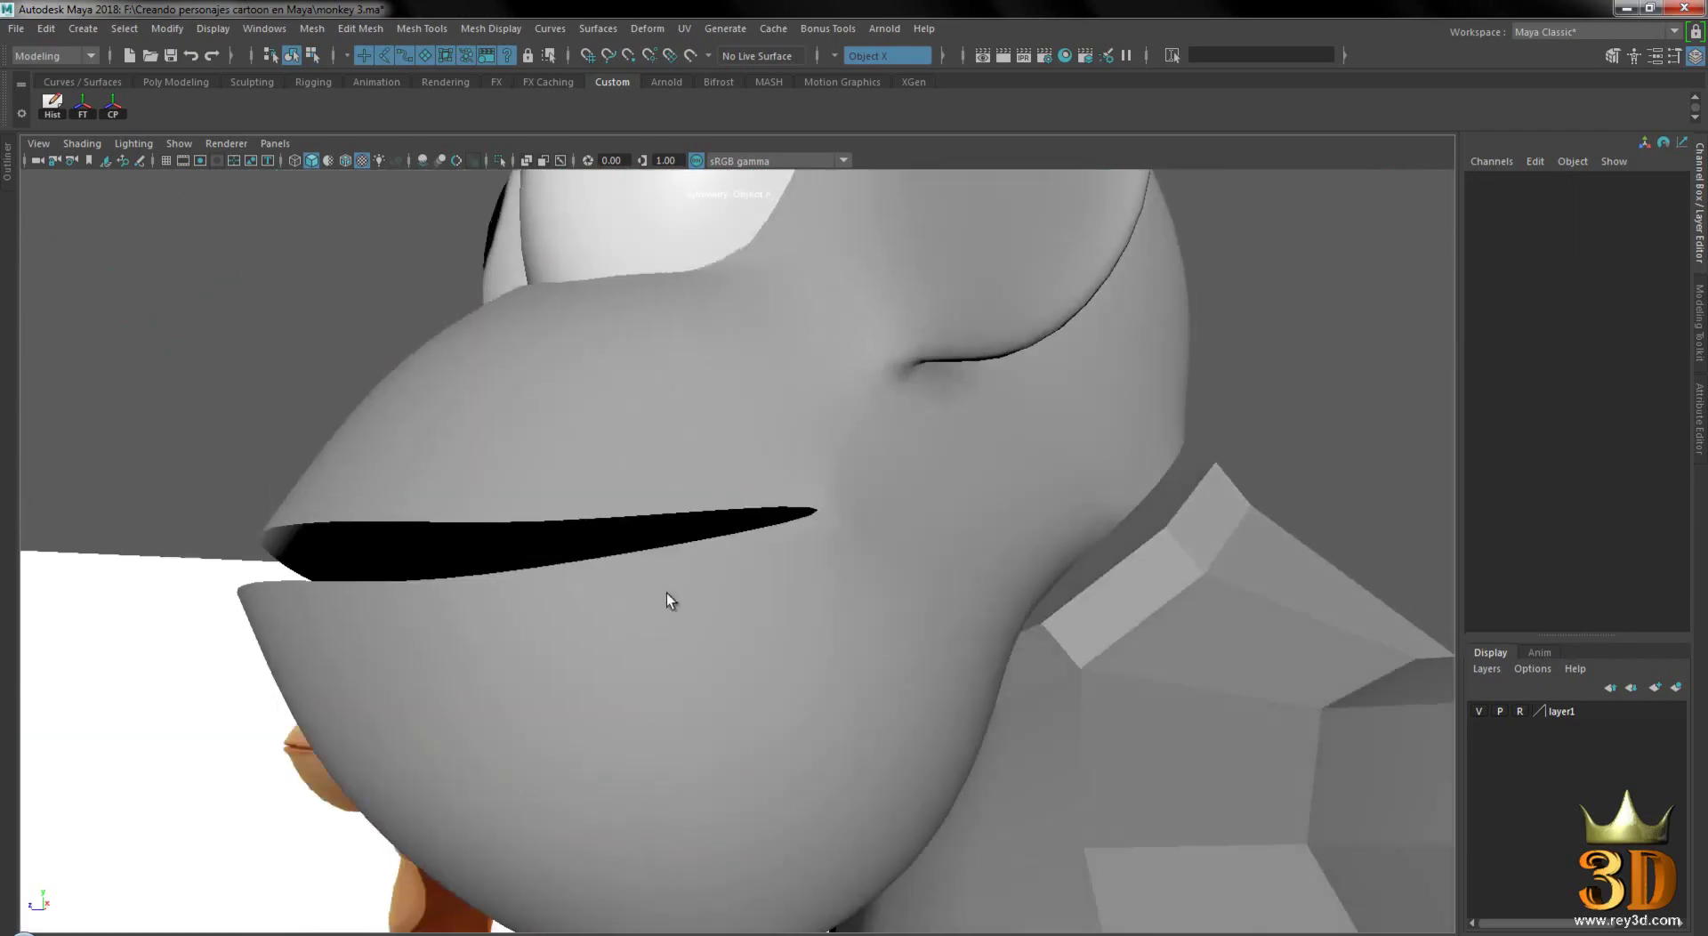
left_click(883, 529)
key("1")
left_click_drag(882, 528, 819, 534, "alt")
right_click_drag(818, 534, 922, 542, "alt")
mouse_move(923, 541)
middle_mouse_down("alt")
mouse_move(928, 519)
mouse_move(884, 525)
middle_mouse_up("alt")
left_click_drag(884, 526, 877, 531, "alt")
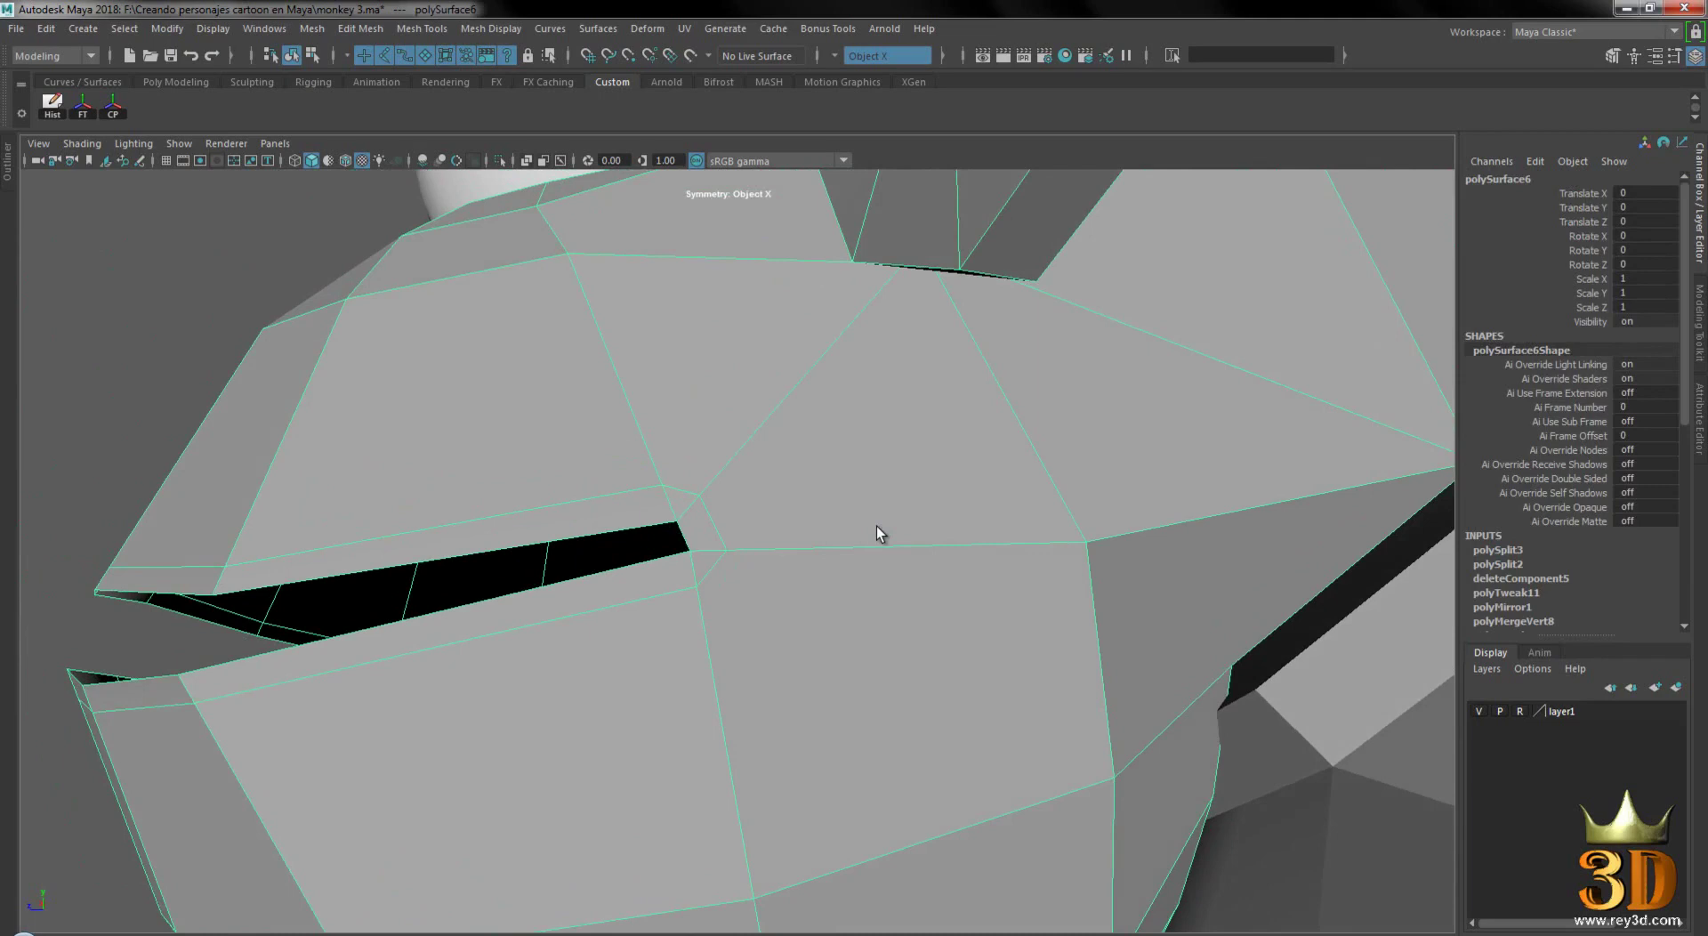
middle_click_drag(839, 500, 866, 507, "alt")
left_click_drag(866, 507, 839, 501, "alt")
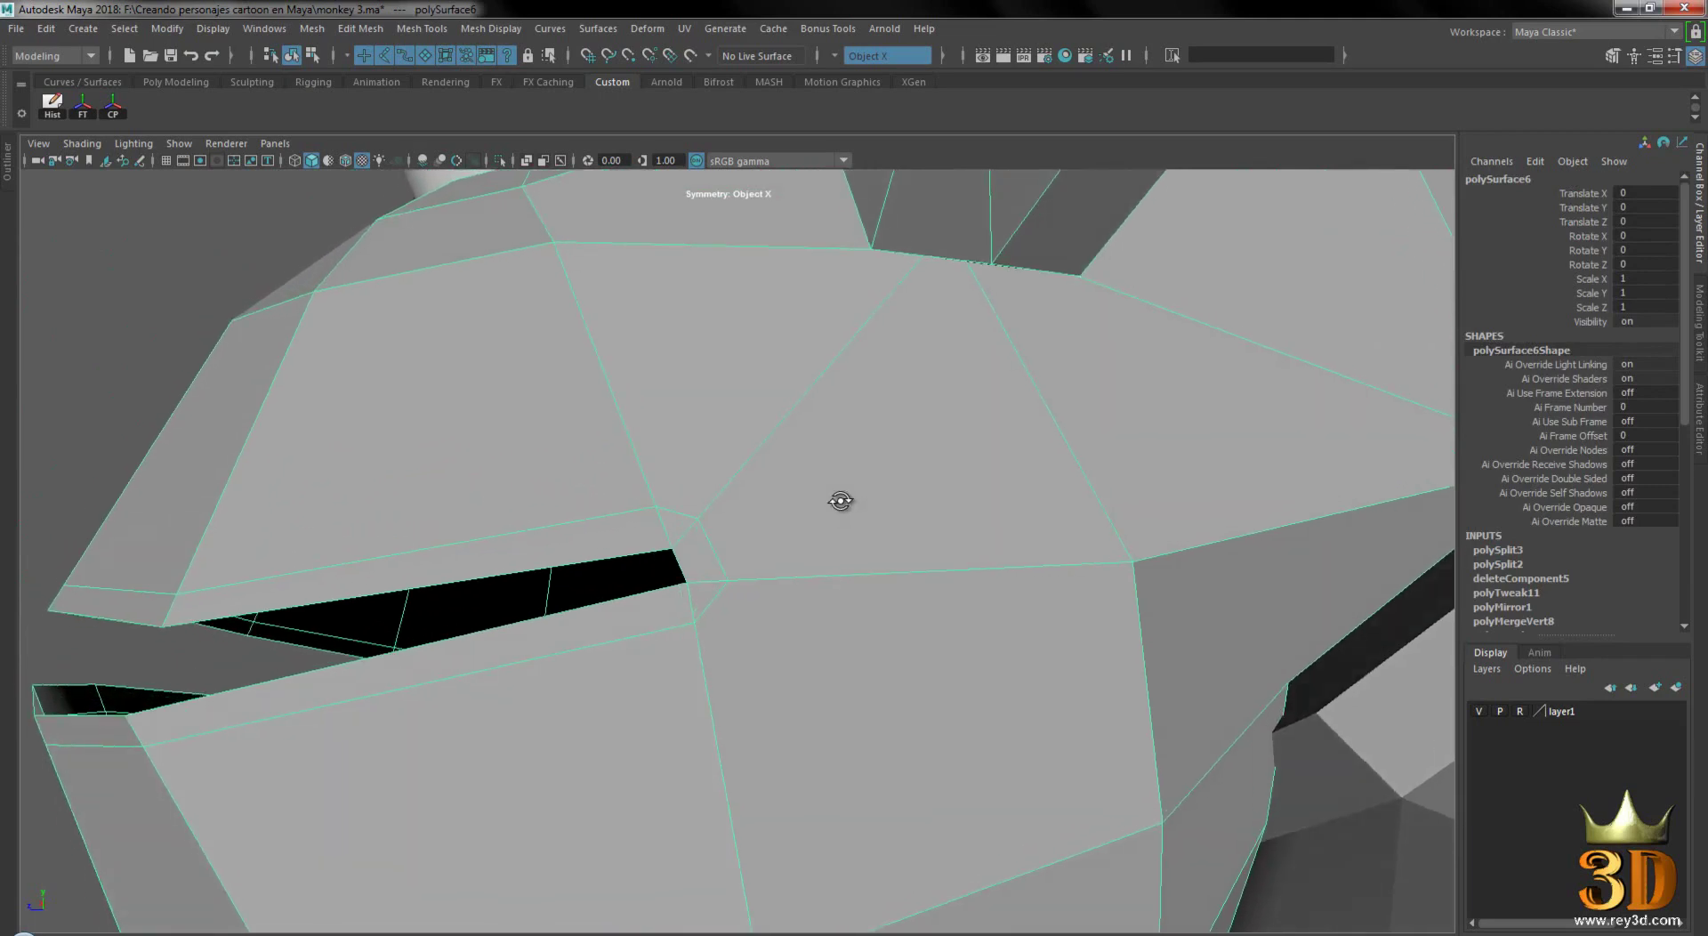
middle_click_drag(842, 506, 836, 502, "alt")
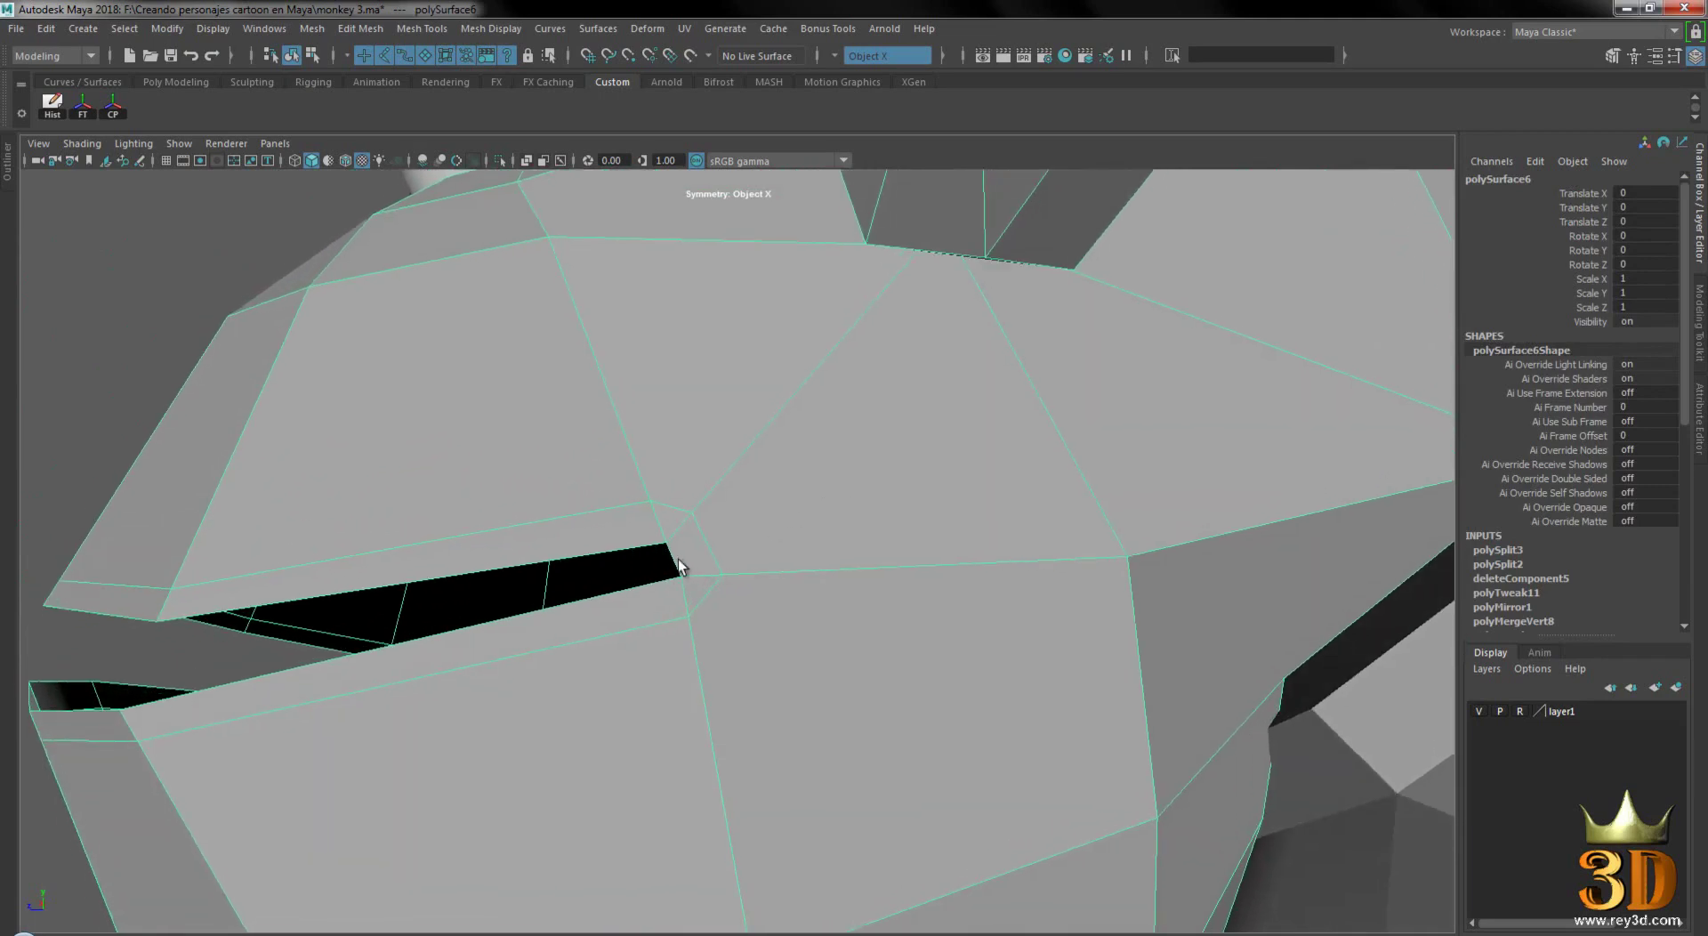
right_click_drag(851, 480, 747, 479, "shift")
left_click(705, 494)
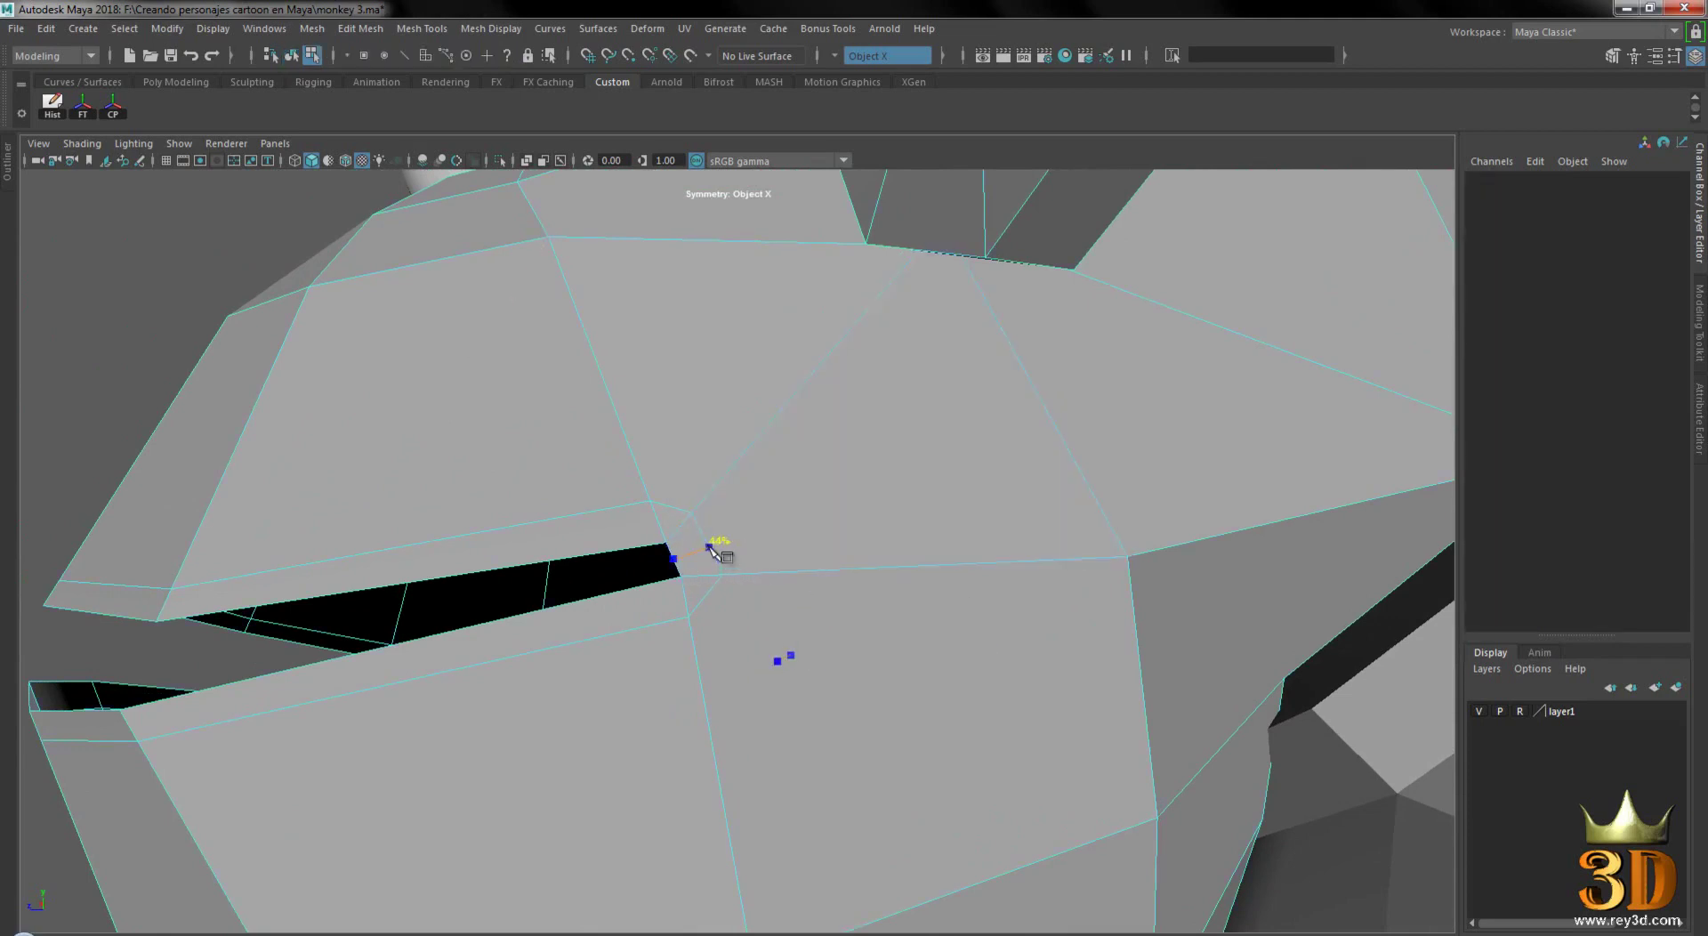
- Abandon the pending cut and delete the short edge at the mouth corner
left_click(710, 548)
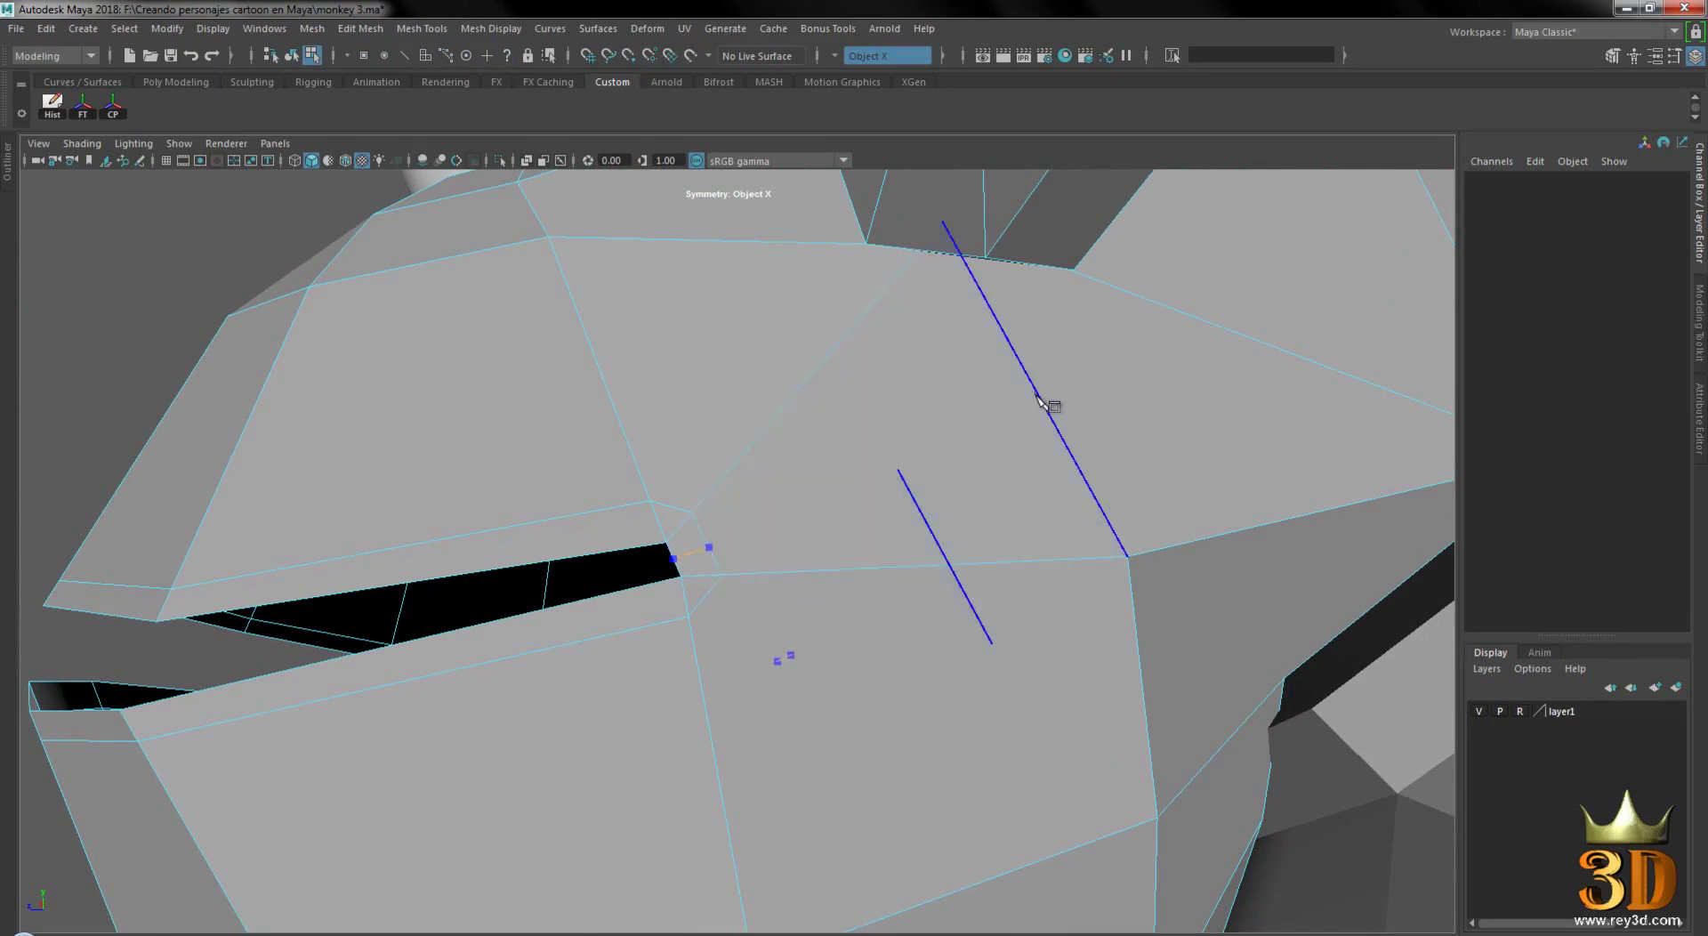
mouse_move(1067, 402)
right_mouse_down("alt")
mouse_move(878, 495)
mouse_move(898, 425)
right_mouse_up("alt")
left_click_drag(899, 425, 738, 532, "alt")
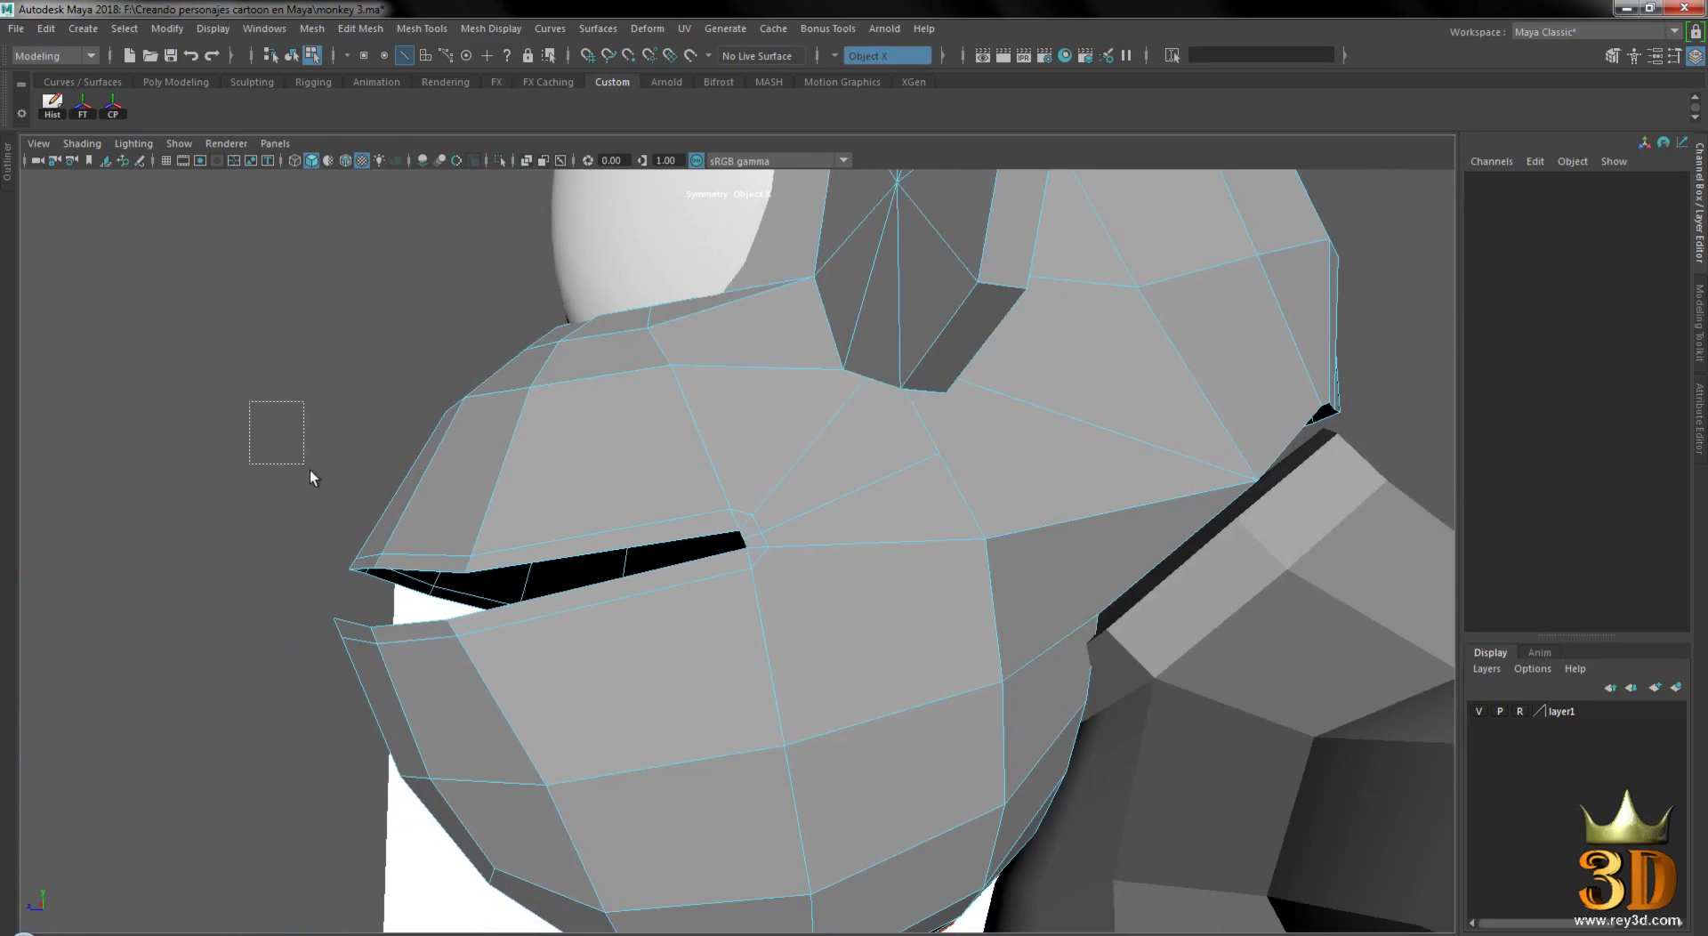
right_click_drag(738, 525, 779, 493, "alt")
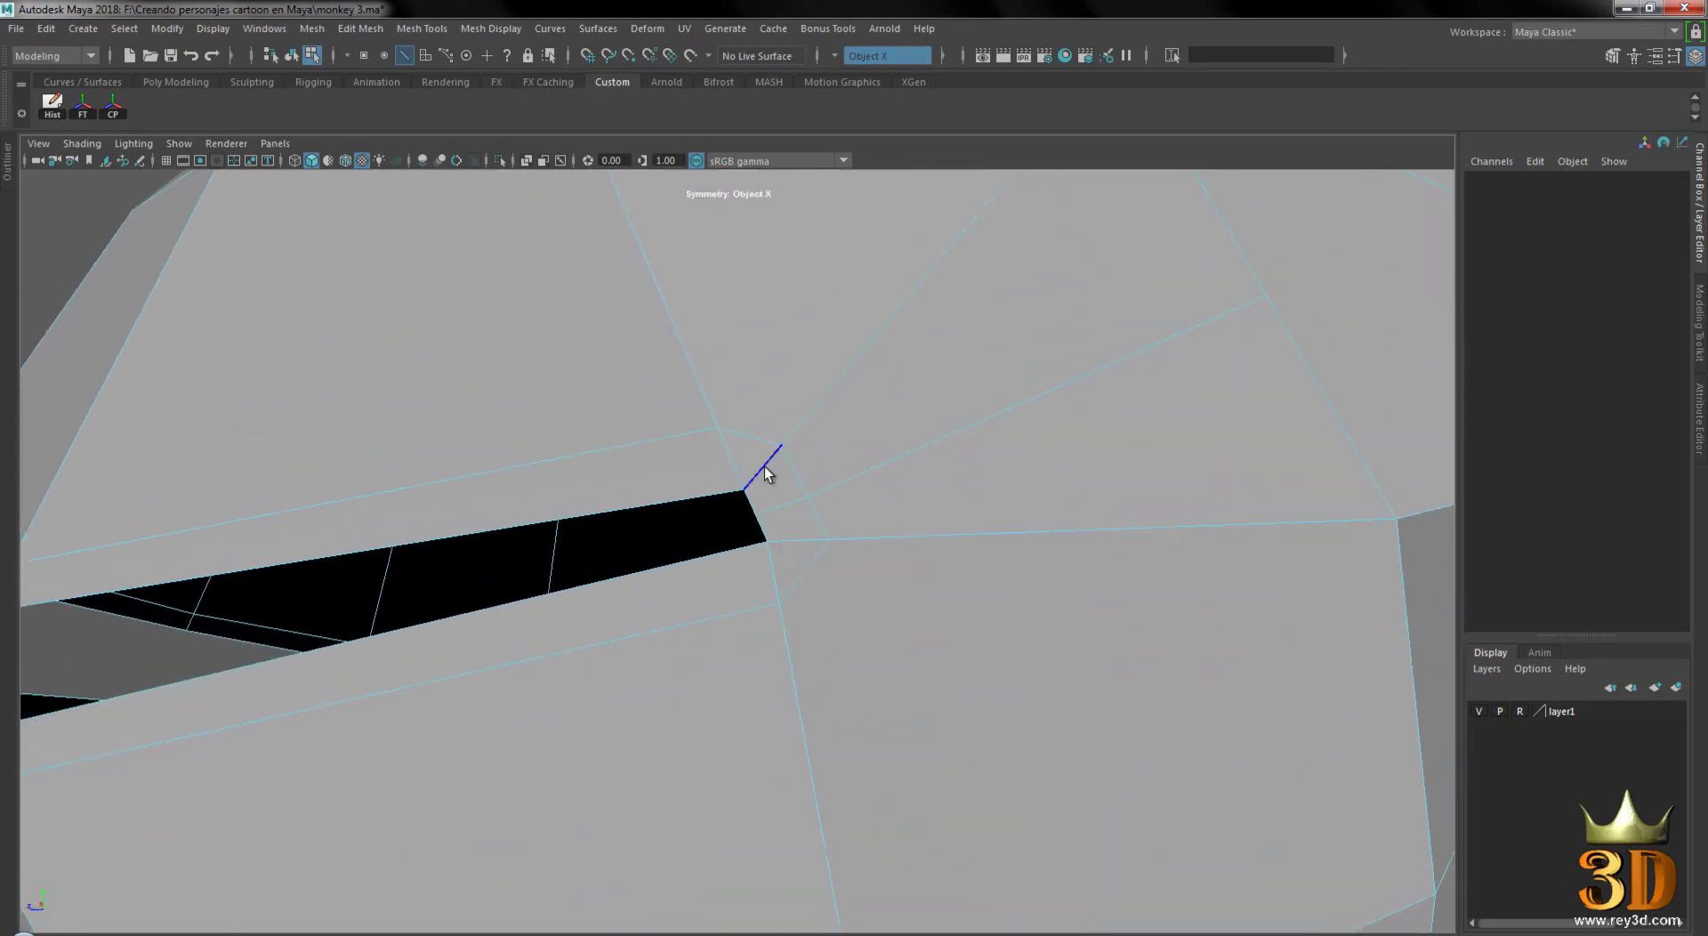
left_click(767, 472)
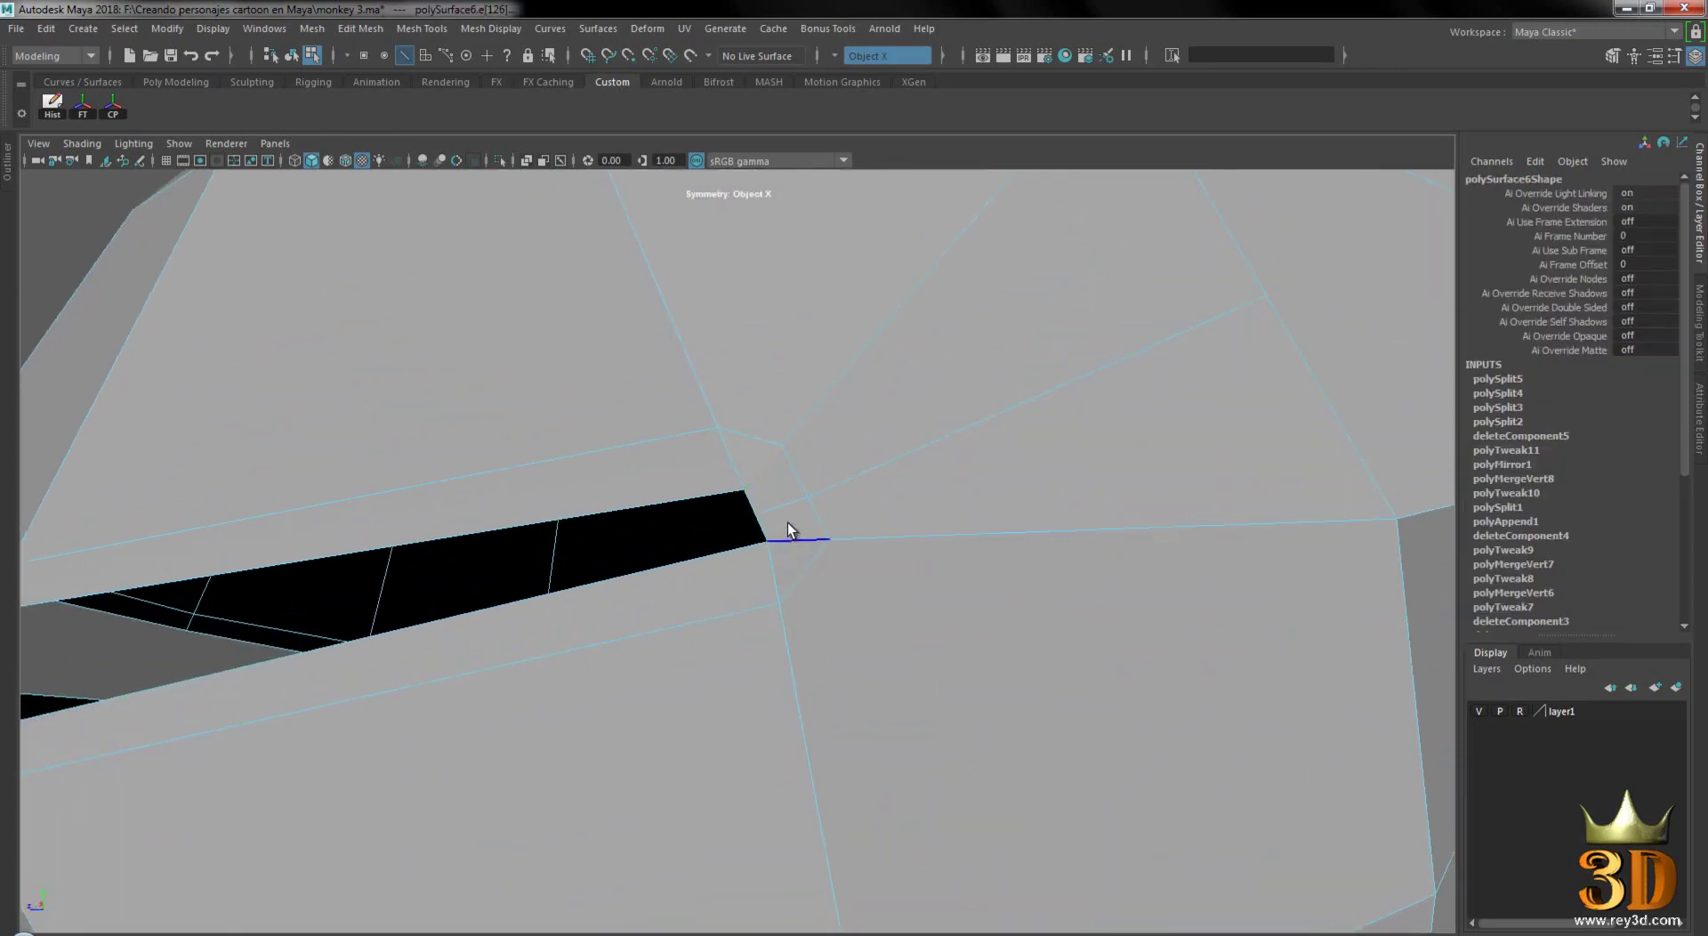
right_click_drag(991, 458, 1016, 534, "shift")
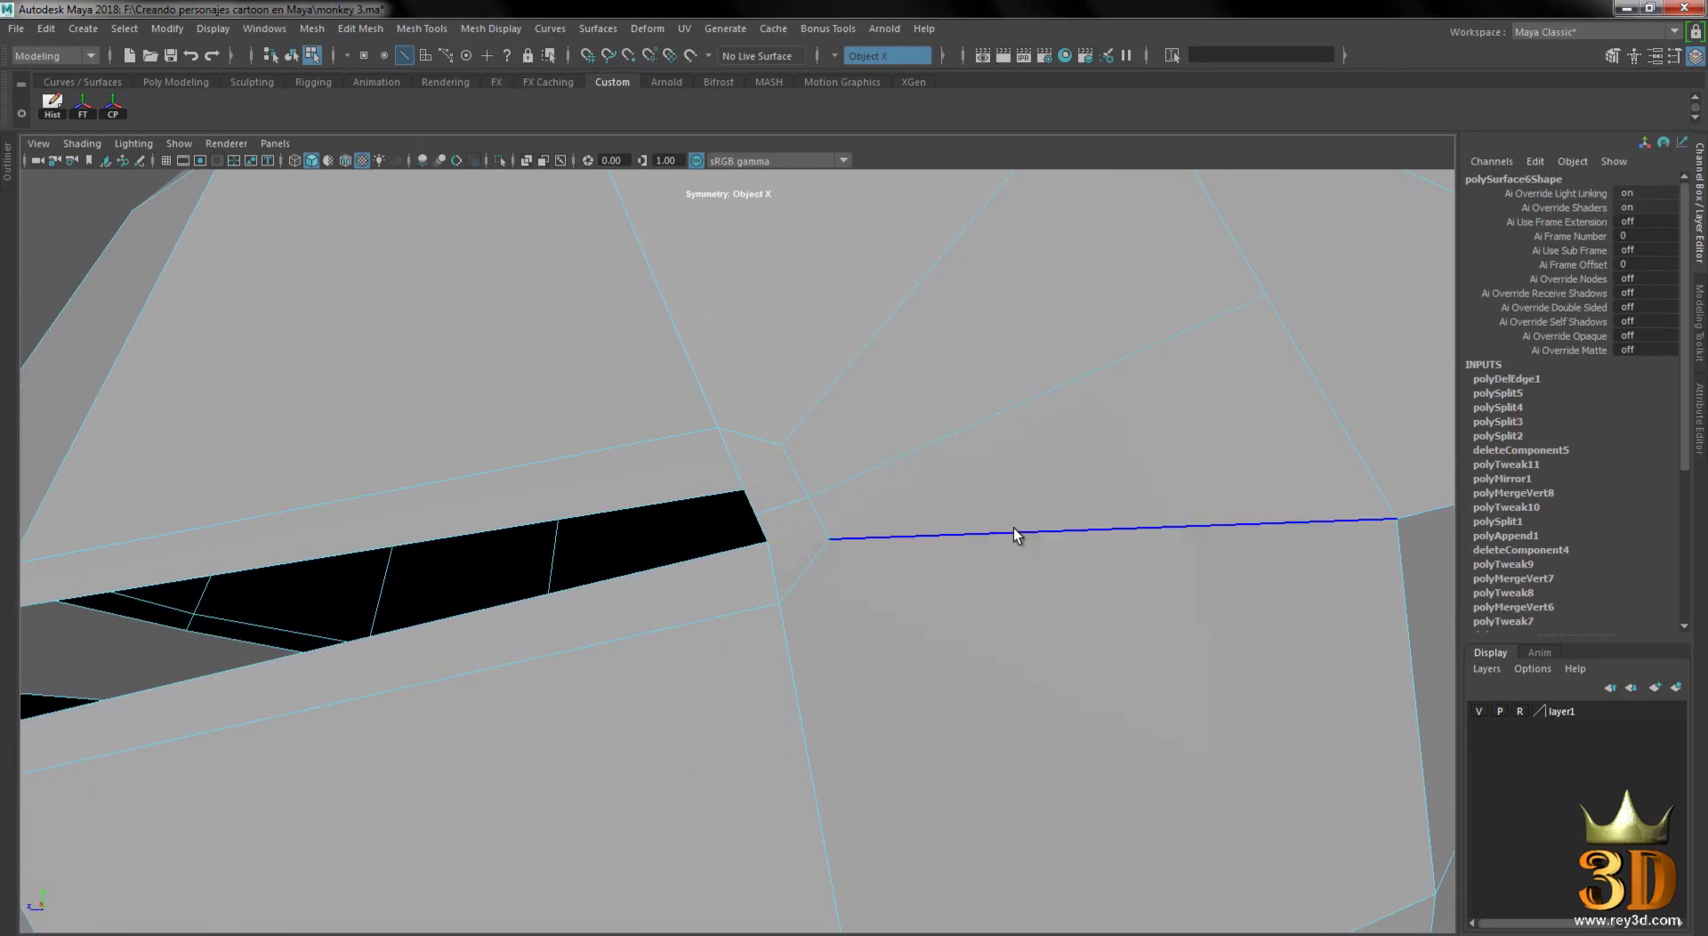
- Move the vertex above the mouth corner up and to the right
left_click_drag(1128, 572, 1030, 560, "alt")
left_click_drag(862, 561, 881, 530, "alt")
right_click_drag(840, 430, 753, 432)
mouse_move(682, 458)
left_mouse_down("alt")
mouse_move(755, 507)
mouse_move(733, 505)
mouse_move(738, 547)
mouse_move(794, 568)
mouse_move(861, 640)
mouse_move(793, 660)
mouse_move(740, 648)
mouse_move(732, 637)
mouse_move(839, 653)
mouse_move(781, 654)
mouse_move(632, 480)
mouse_move(744, 500)
mouse_move(739, 477)
left_mouse_up("alt")
left_click(775, 537)
scroll(840, 653, "down", 3)
left_click(735, 479)
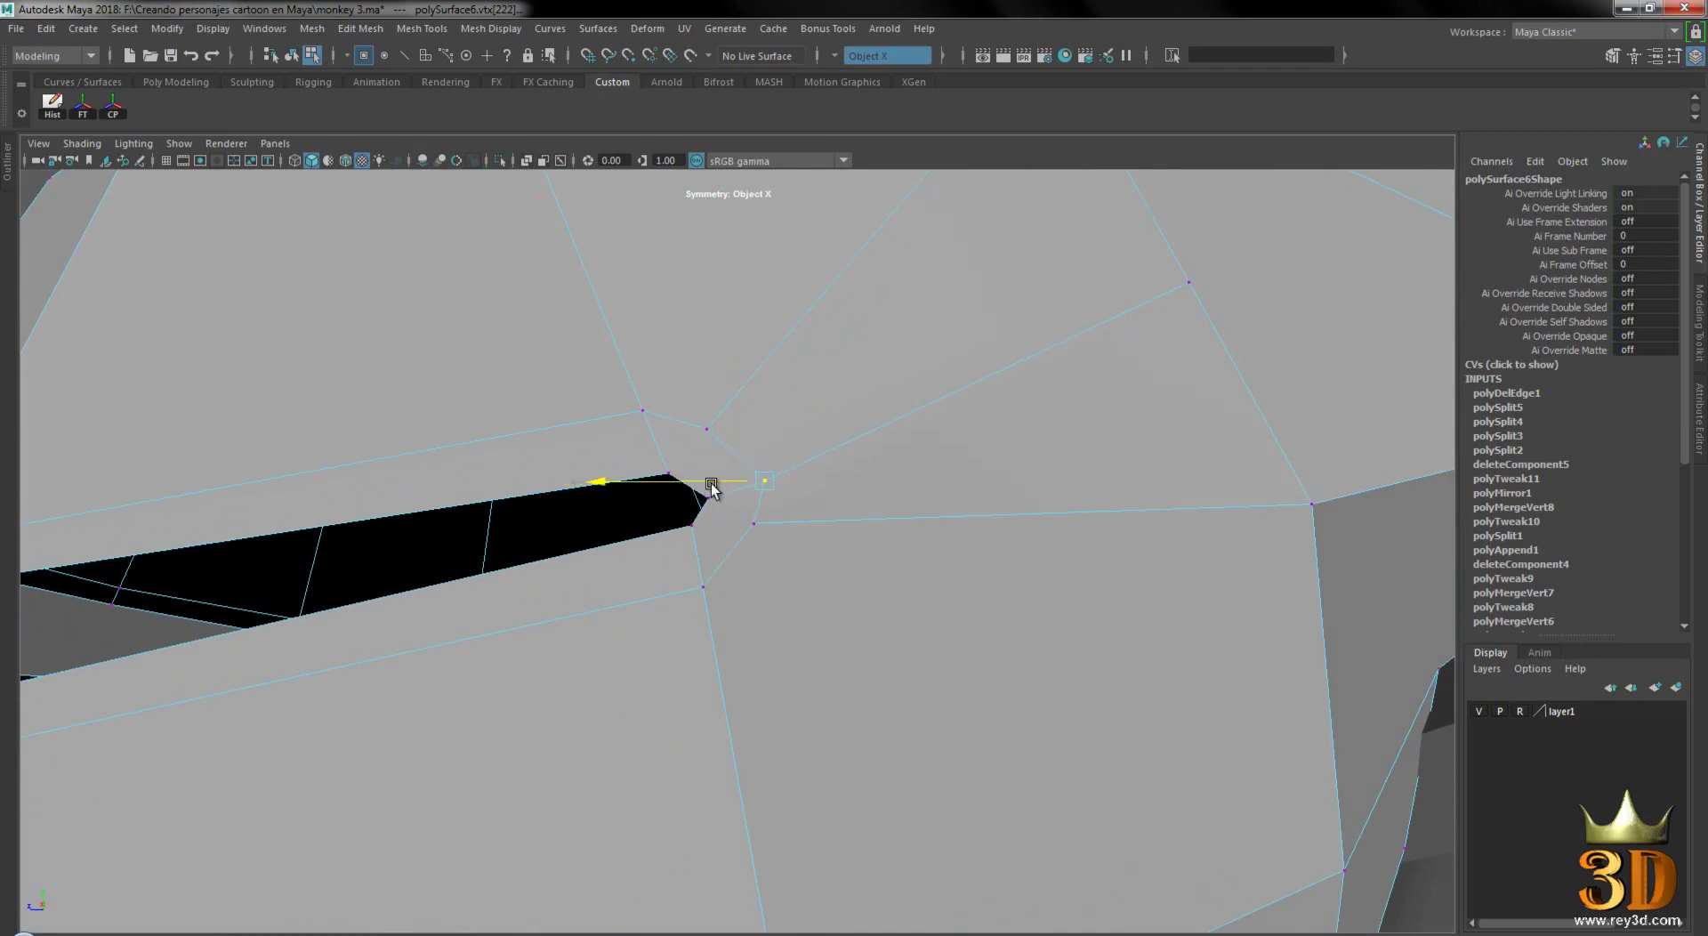
left_click(755, 523)
left_click(707, 427)
left_click_drag(703, 427, 723, 414)
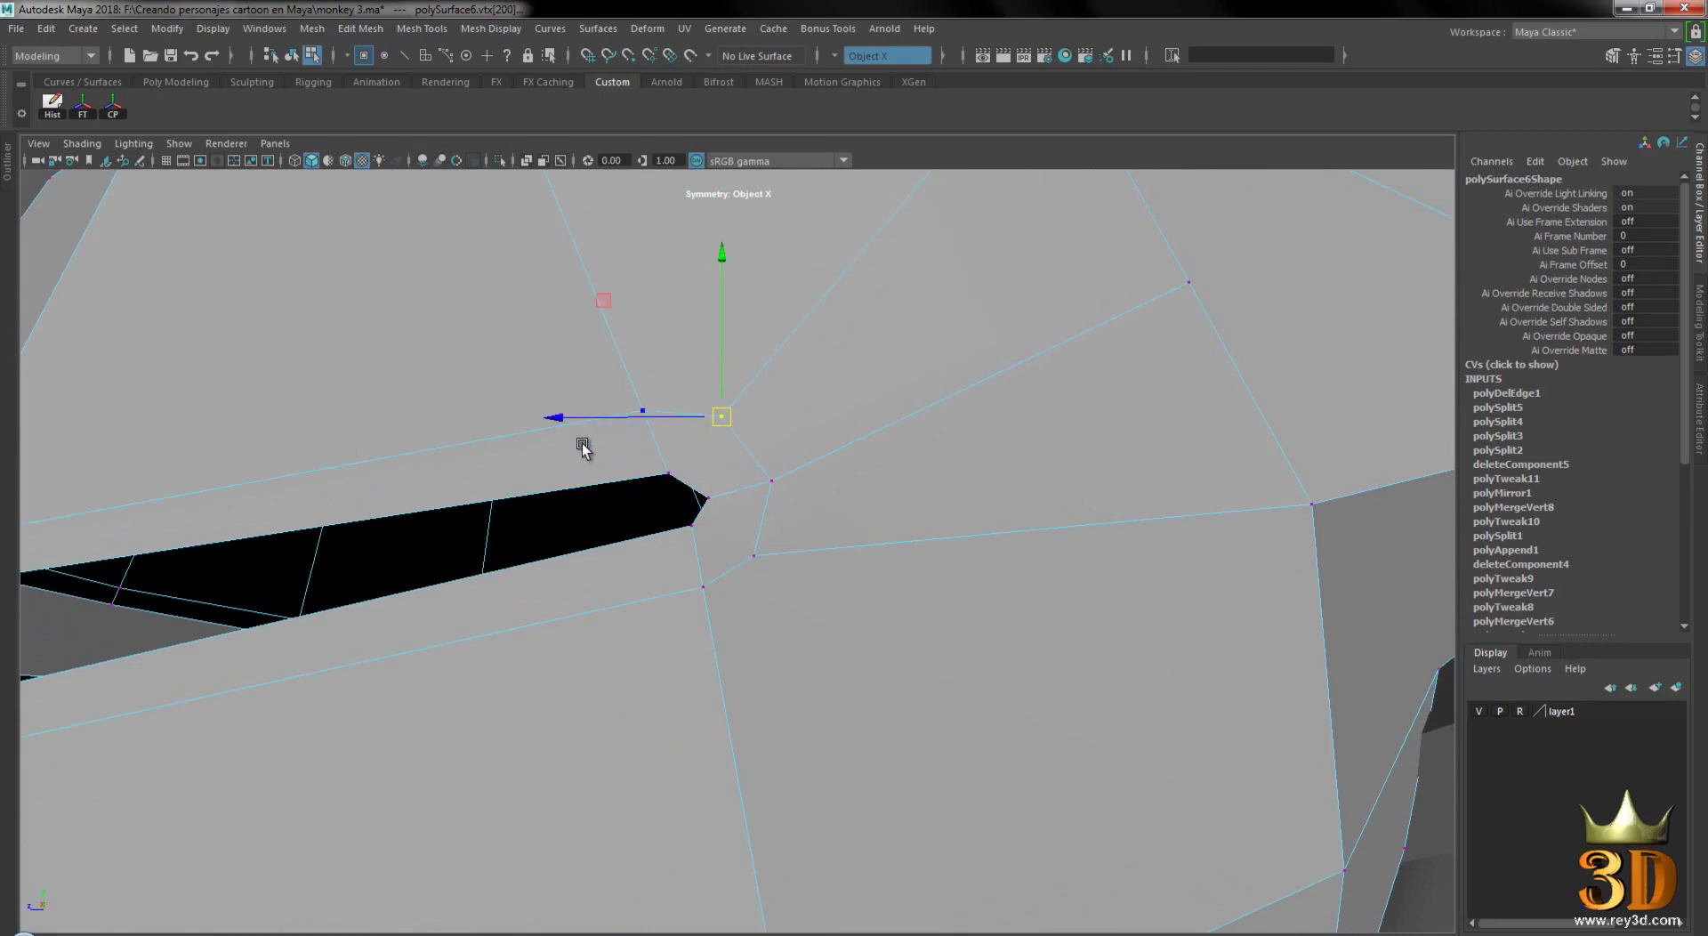
- Merge the vertices at the mouth corner into one
right_click_drag(952, 407, 745, 456, "shift")
left_click(739, 485)
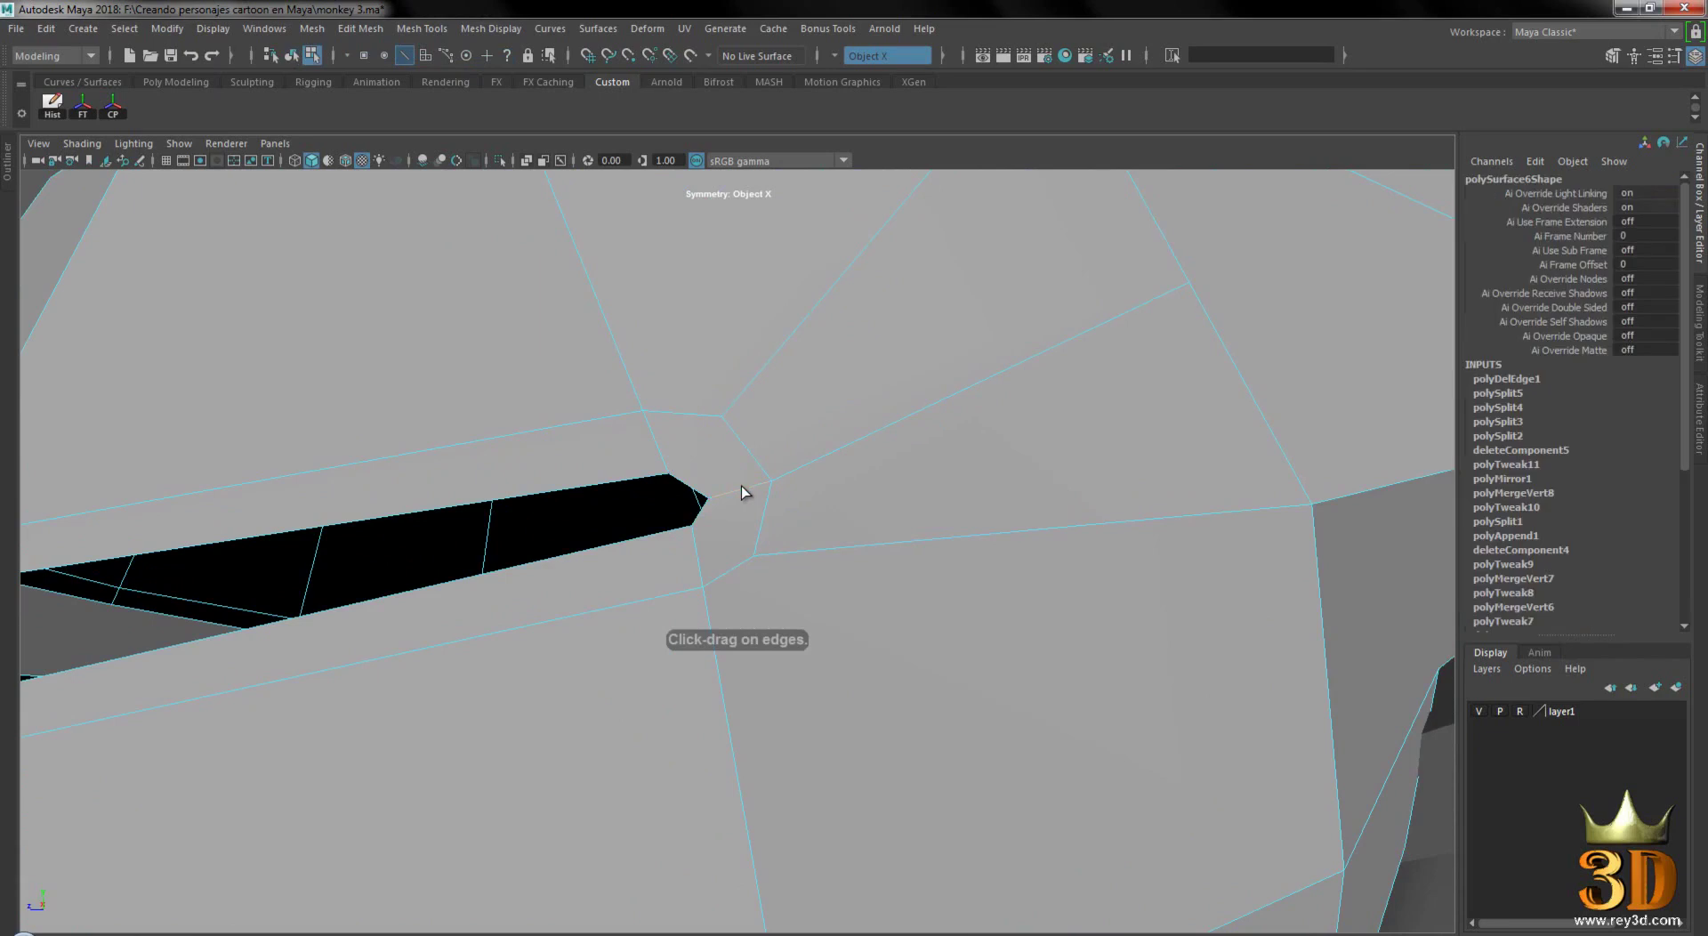
middle_click_drag(856, 452, 902, 466, "alt")
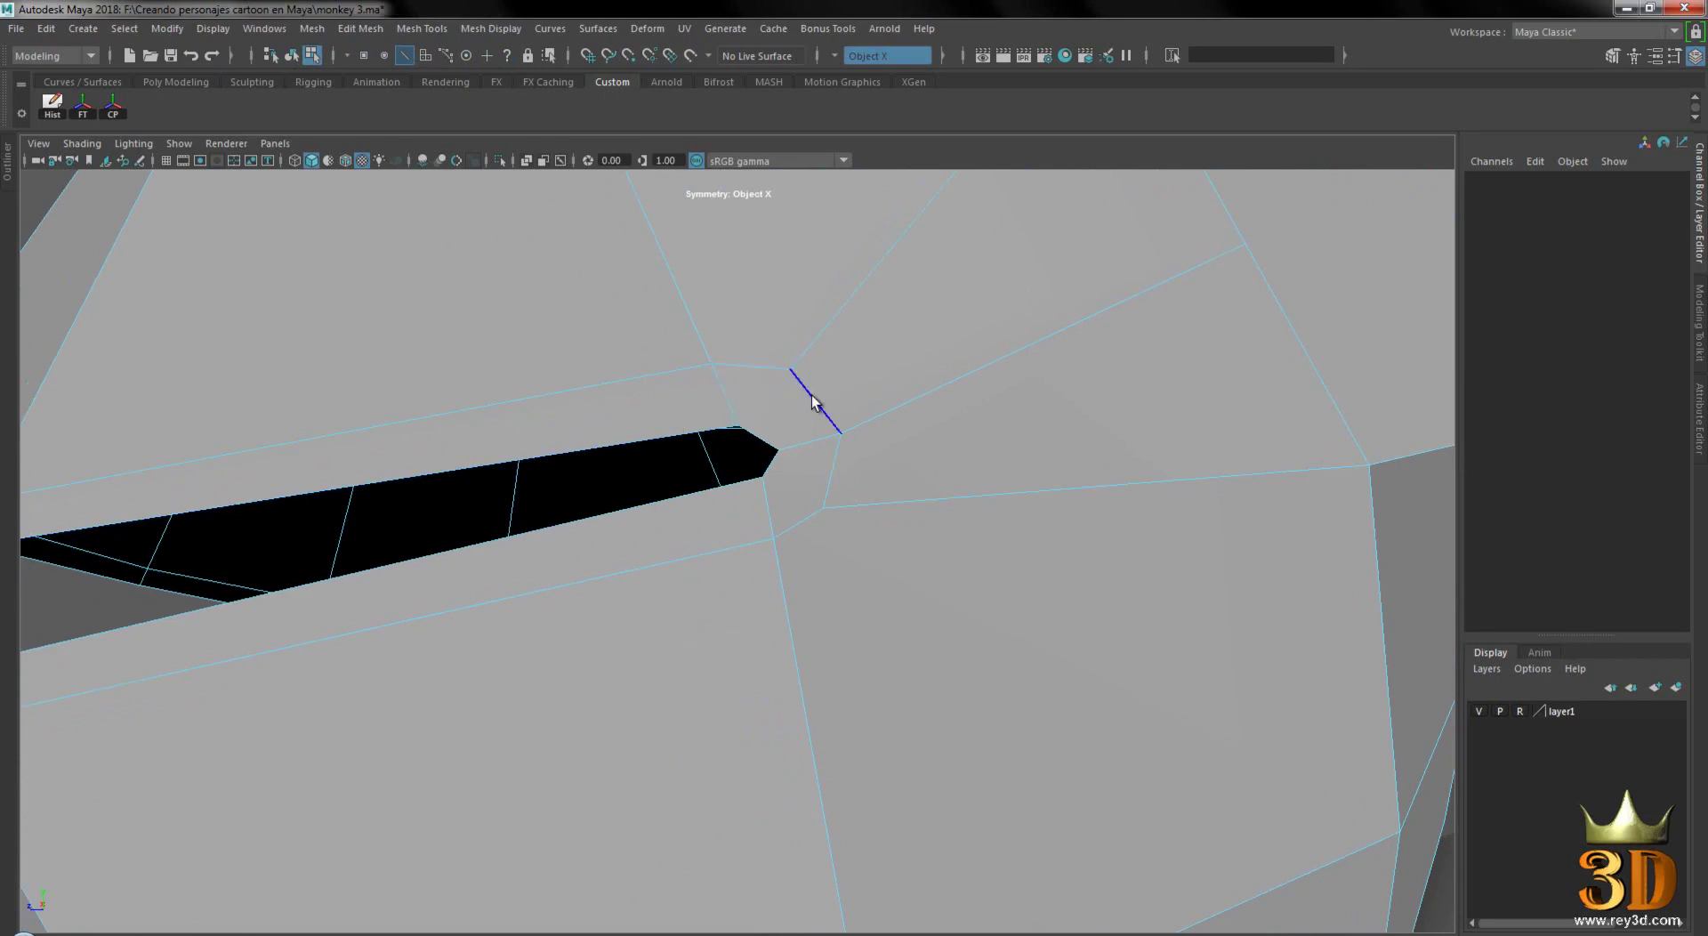
mouse_move(824, 411)
middle_mouse_down("alt")
mouse_move(801, 412)
mouse_move(831, 362)
middle_mouse_up("alt")
right_click_drag(831, 356, 749, 354)
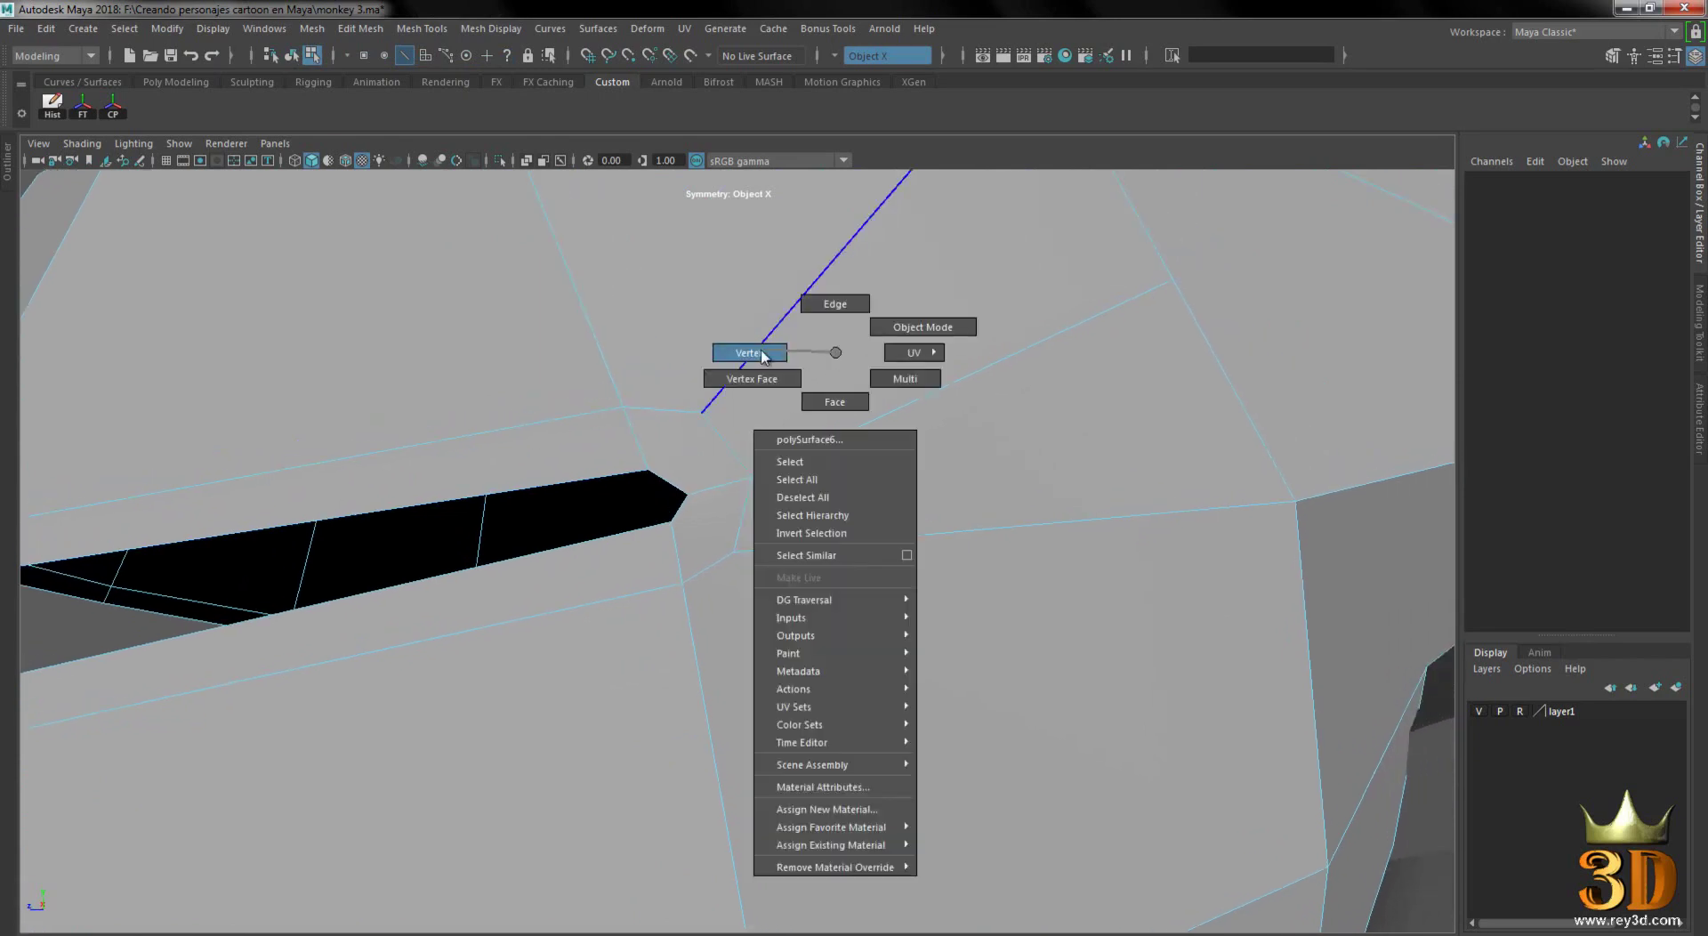
left_click(705, 412)
mouse_move(966, 398)
right_mouse_down()
mouse_move(965, 447)
mouse_move(808, 449)
right_mouse_up()
mouse_move(807, 445)
left_mouse_down("alt")
mouse_move(786, 434)
mouse_move(815, 447)
left_mouse_up("alt")
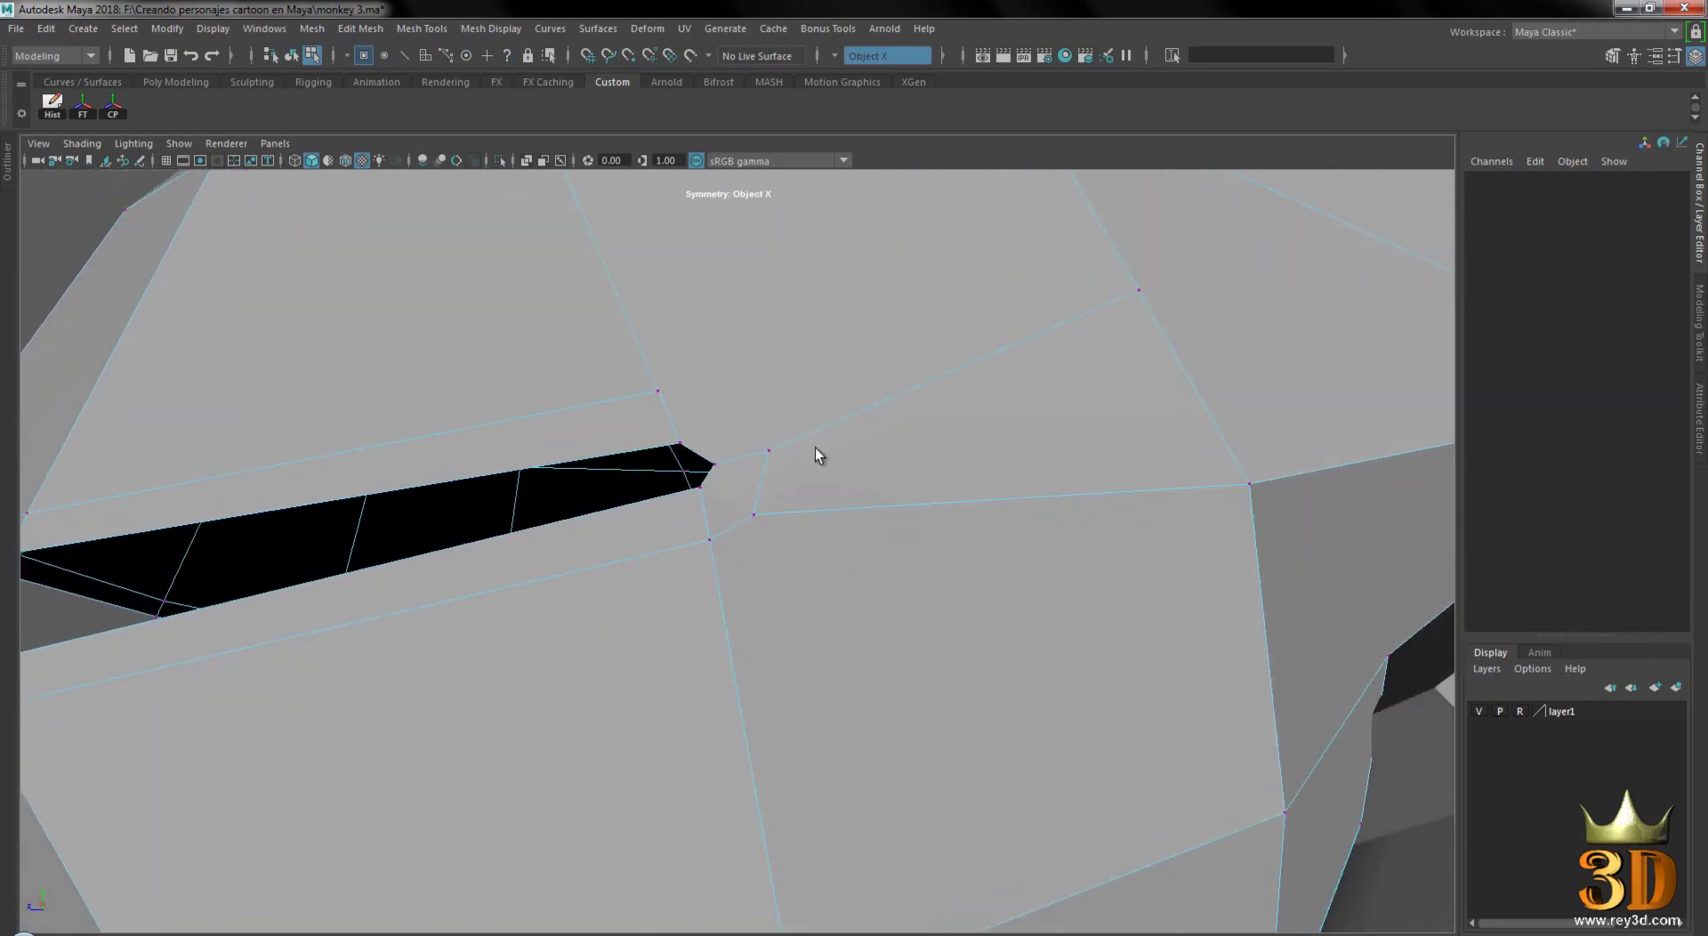
left_click(765, 515)
right_click_drag(820, 449, 801, 485, "shift")
left_click_drag(744, 465, 845, 397, "alt")
- Select the long strip face along the lip, then return to Object Mode
right_click_drag(845, 397, 767, 381)
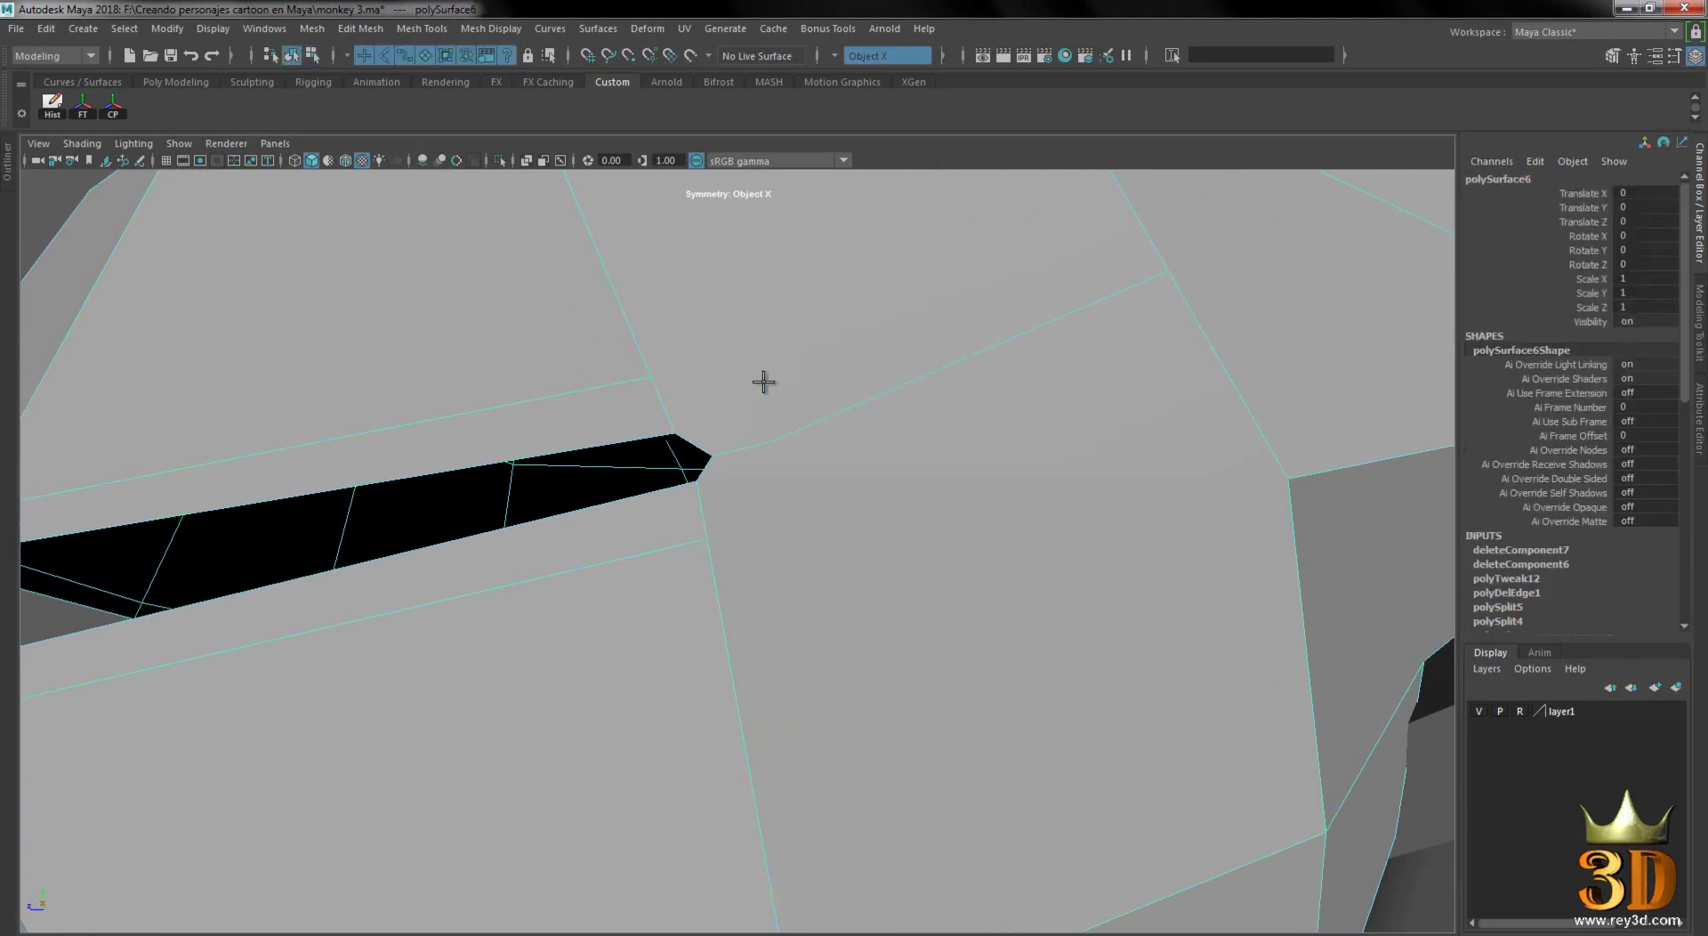
left_click_drag(676, 387, 770, 442)
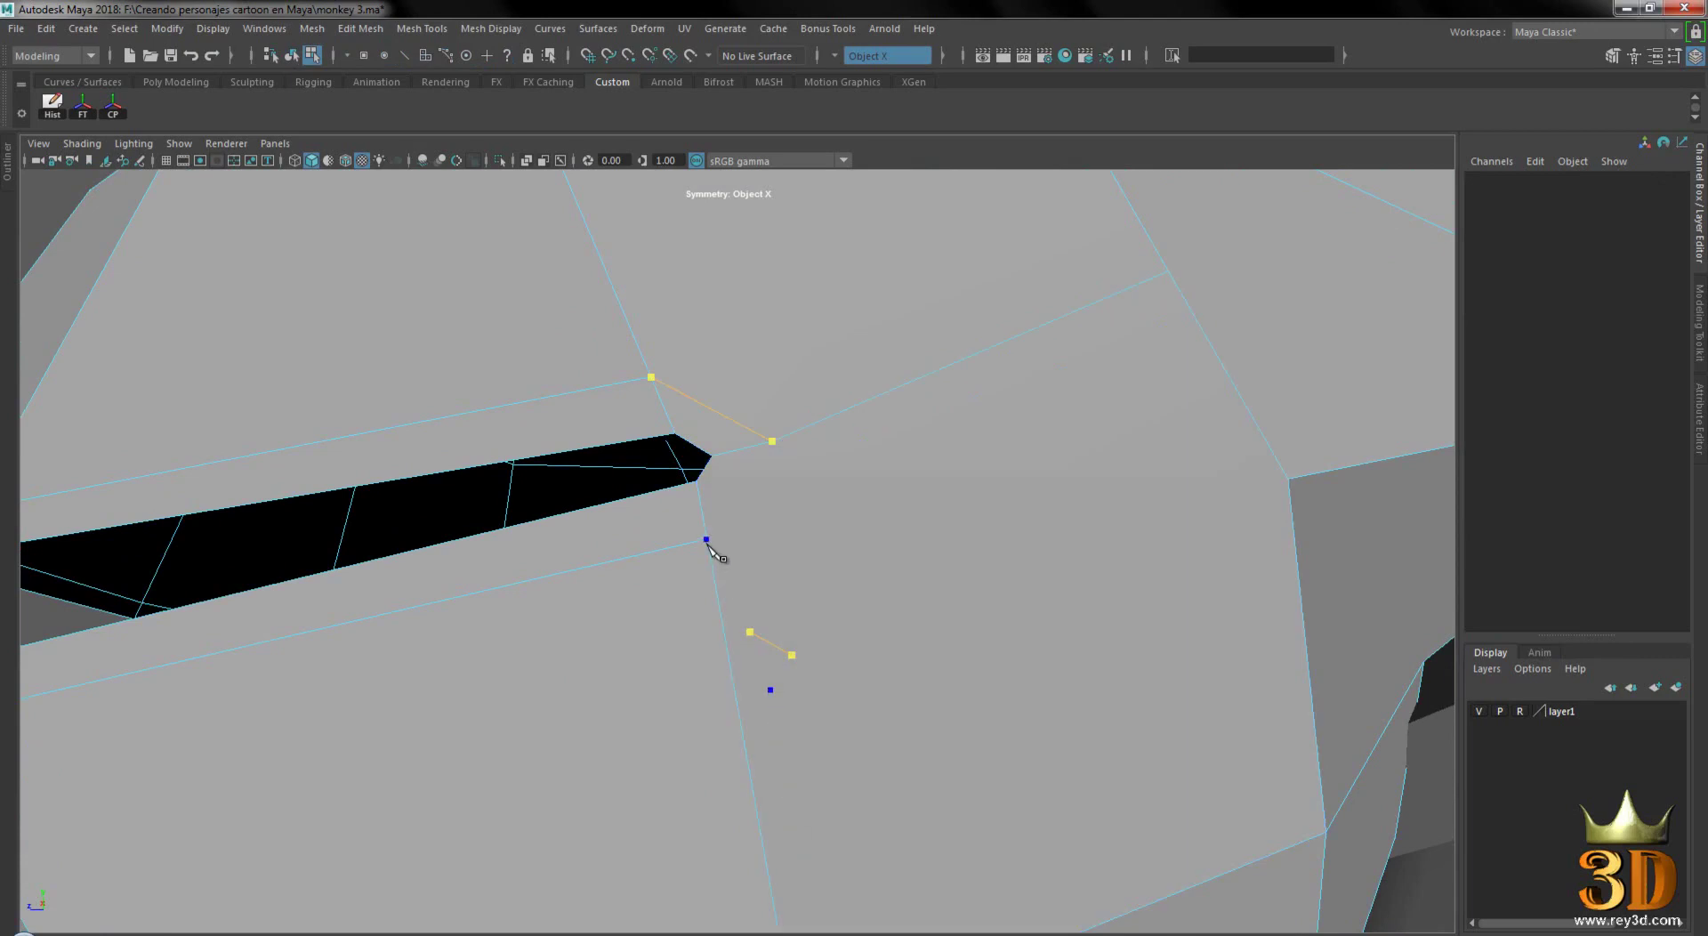
left_click_drag(979, 516, 843, 476, "alt")
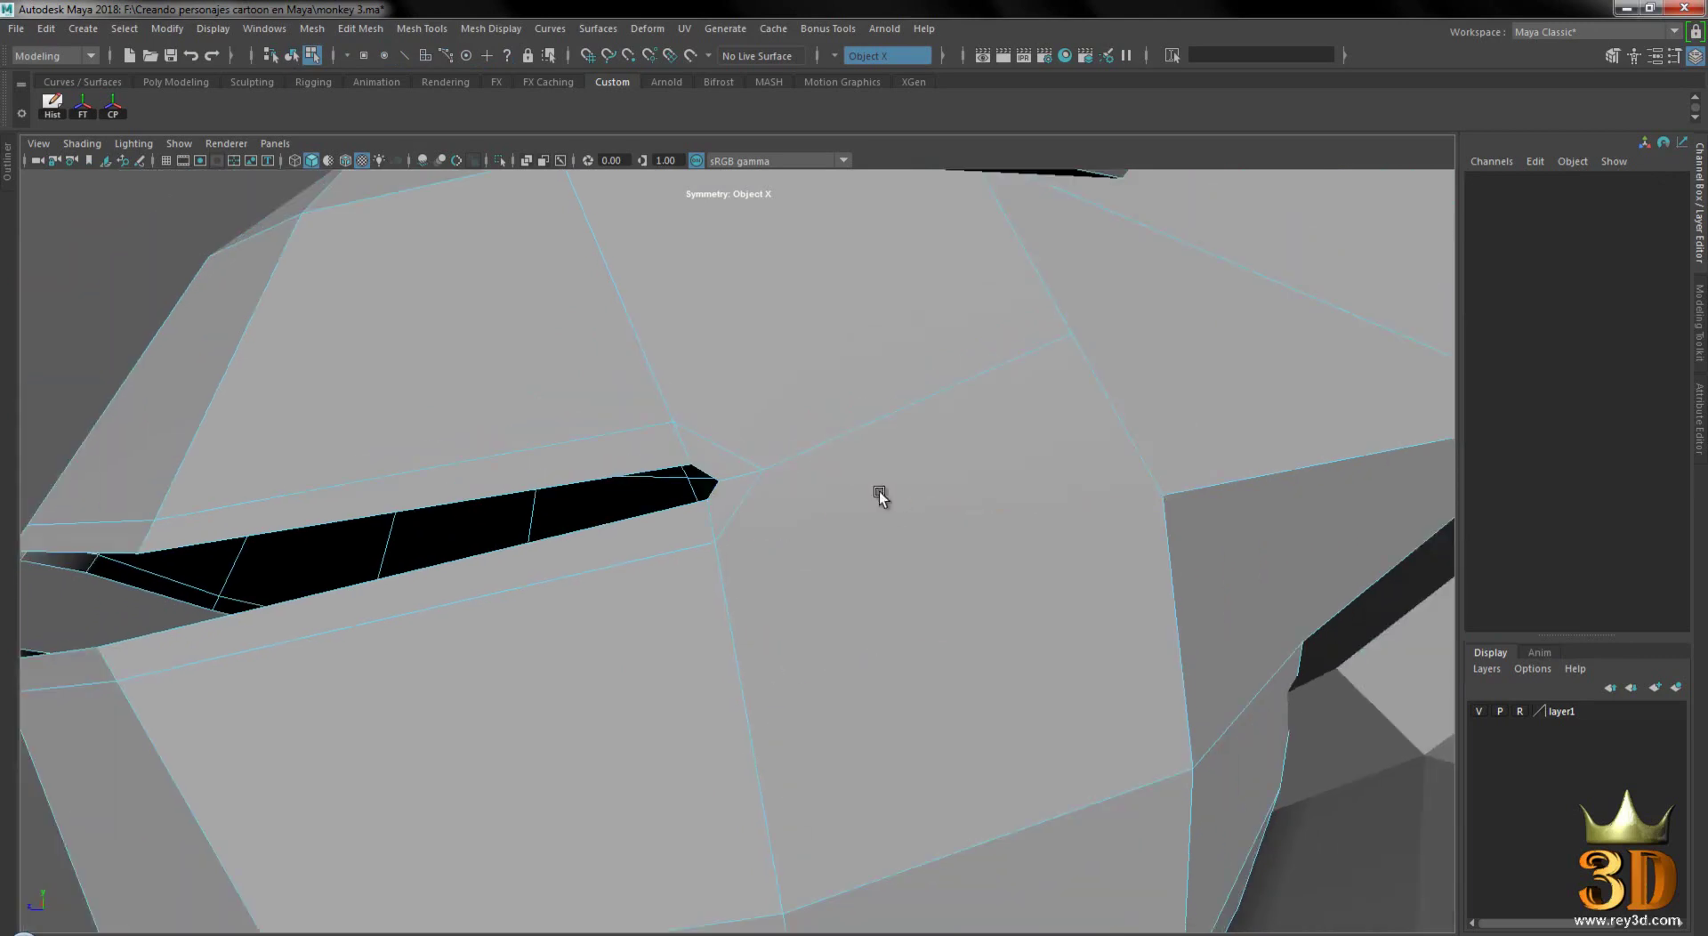
right_click_drag(862, 345, 863, 403)
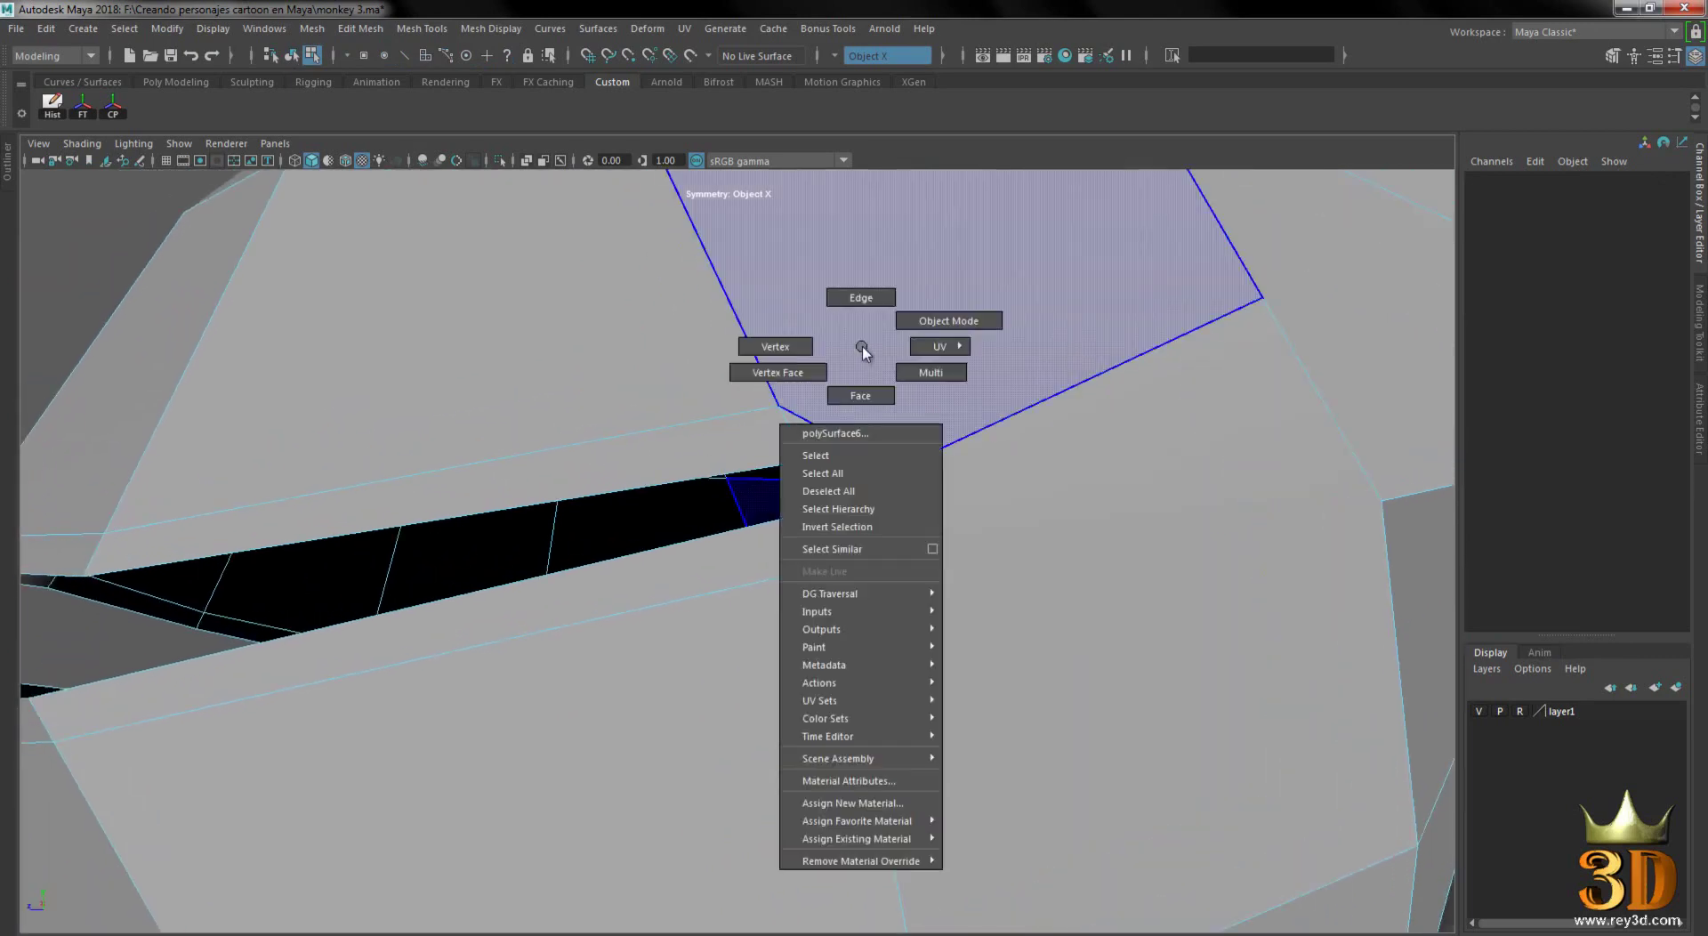
left_click(649, 450)
key("q")
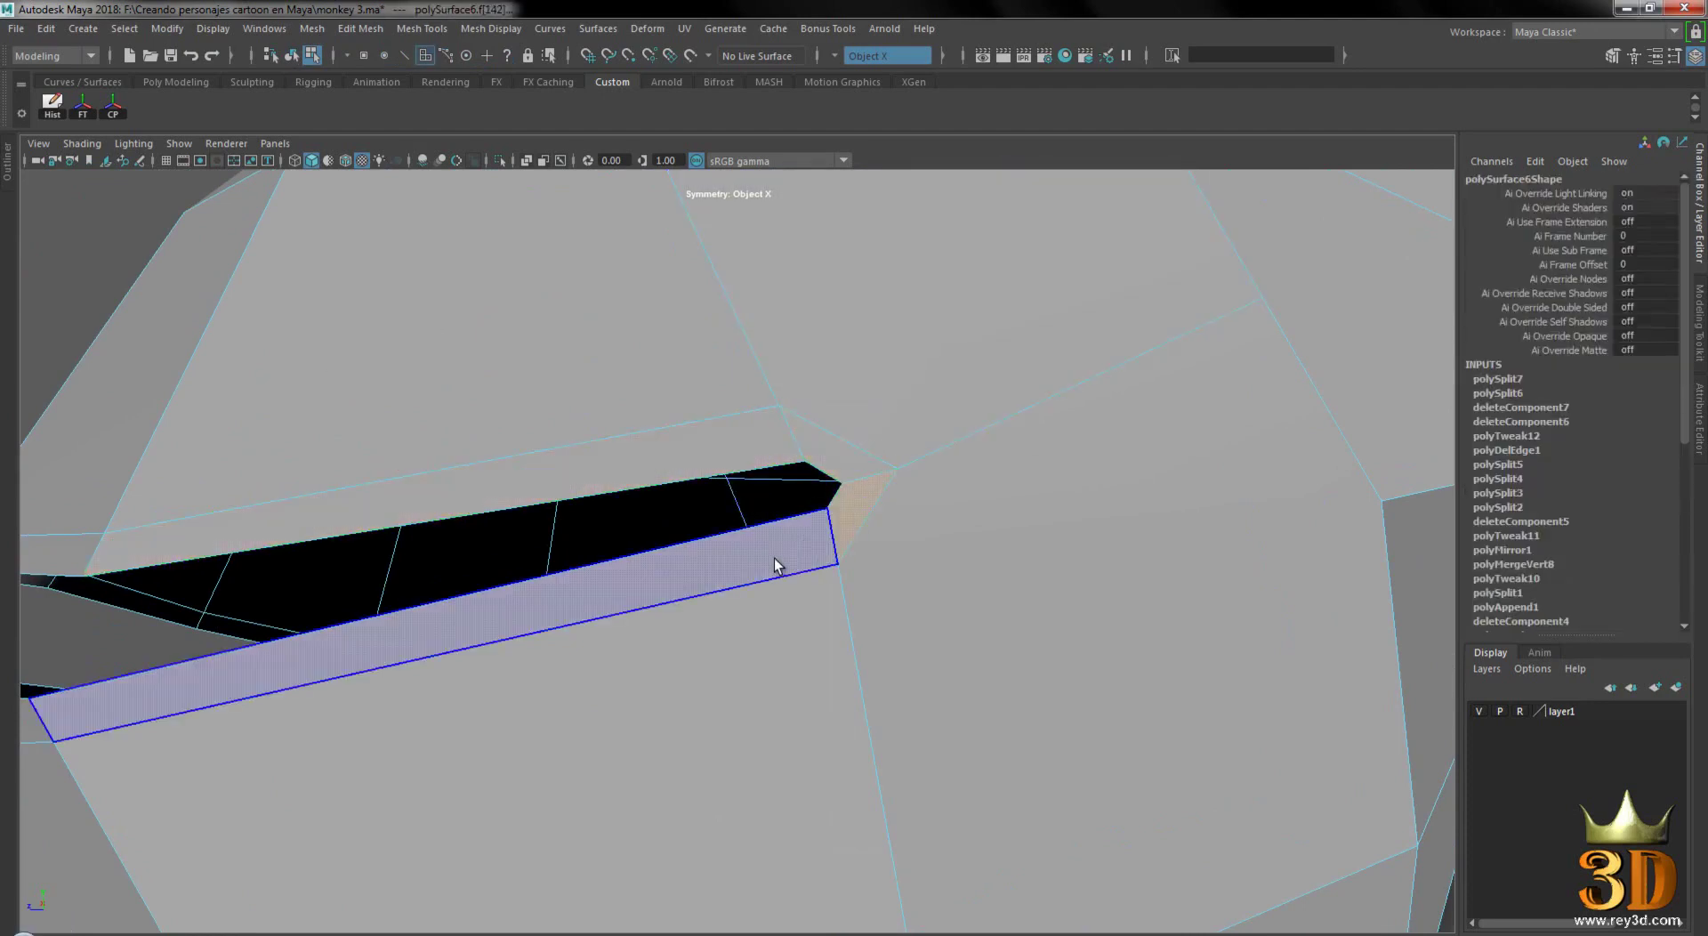
scroll(934, 542, "down", 3)
right_click_drag(948, 427, 955, 397)
scroll(956, 398, "down", 4)
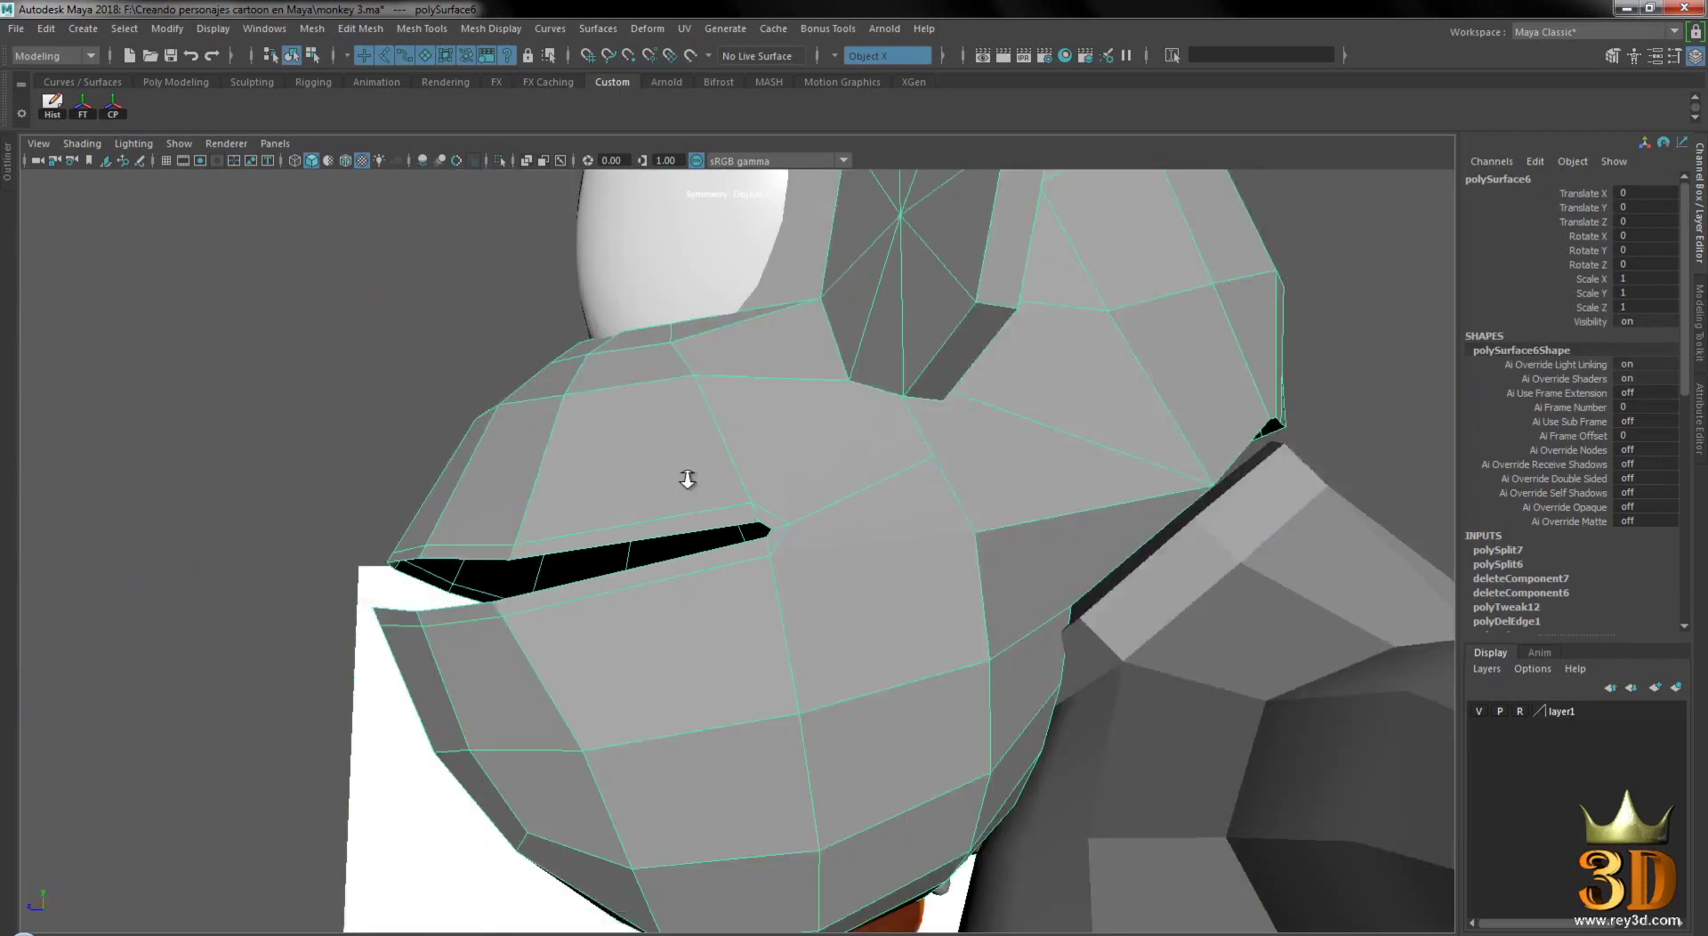
left_click_drag(686, 476, 579, 451, "alt")
scroll(839, 478, "up", 3)
scroll(809, 436, "up", 2)
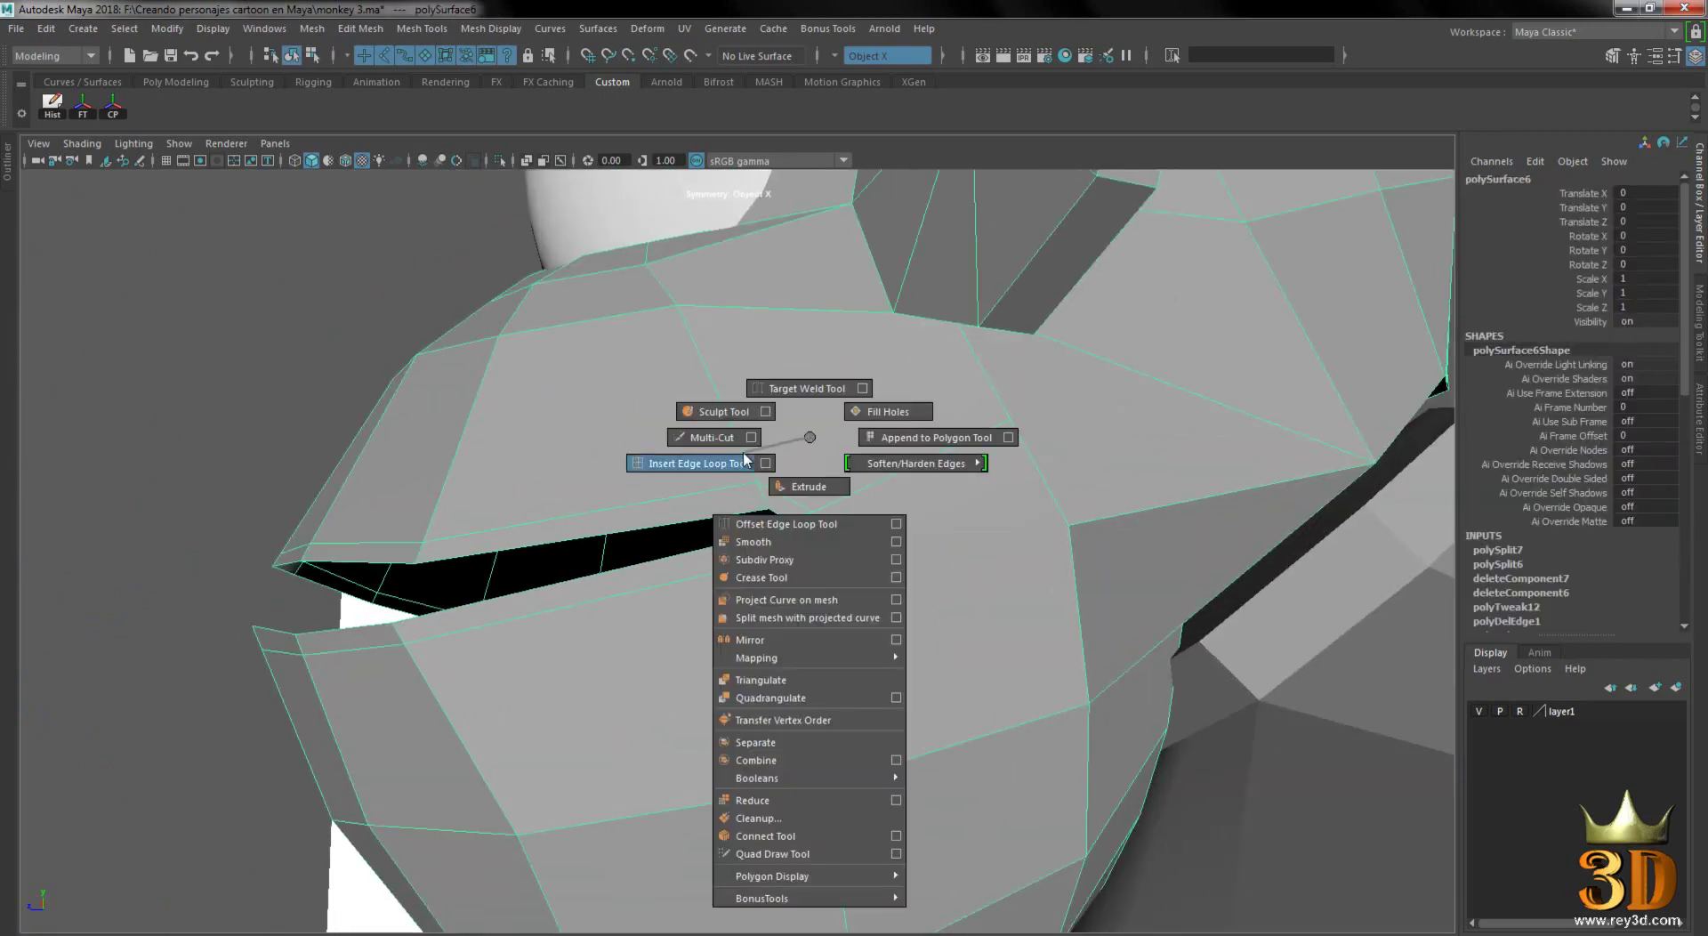
right_click_drag(809, 436, 618, 488, "shift")
scroll(767, 481, "up", 2)
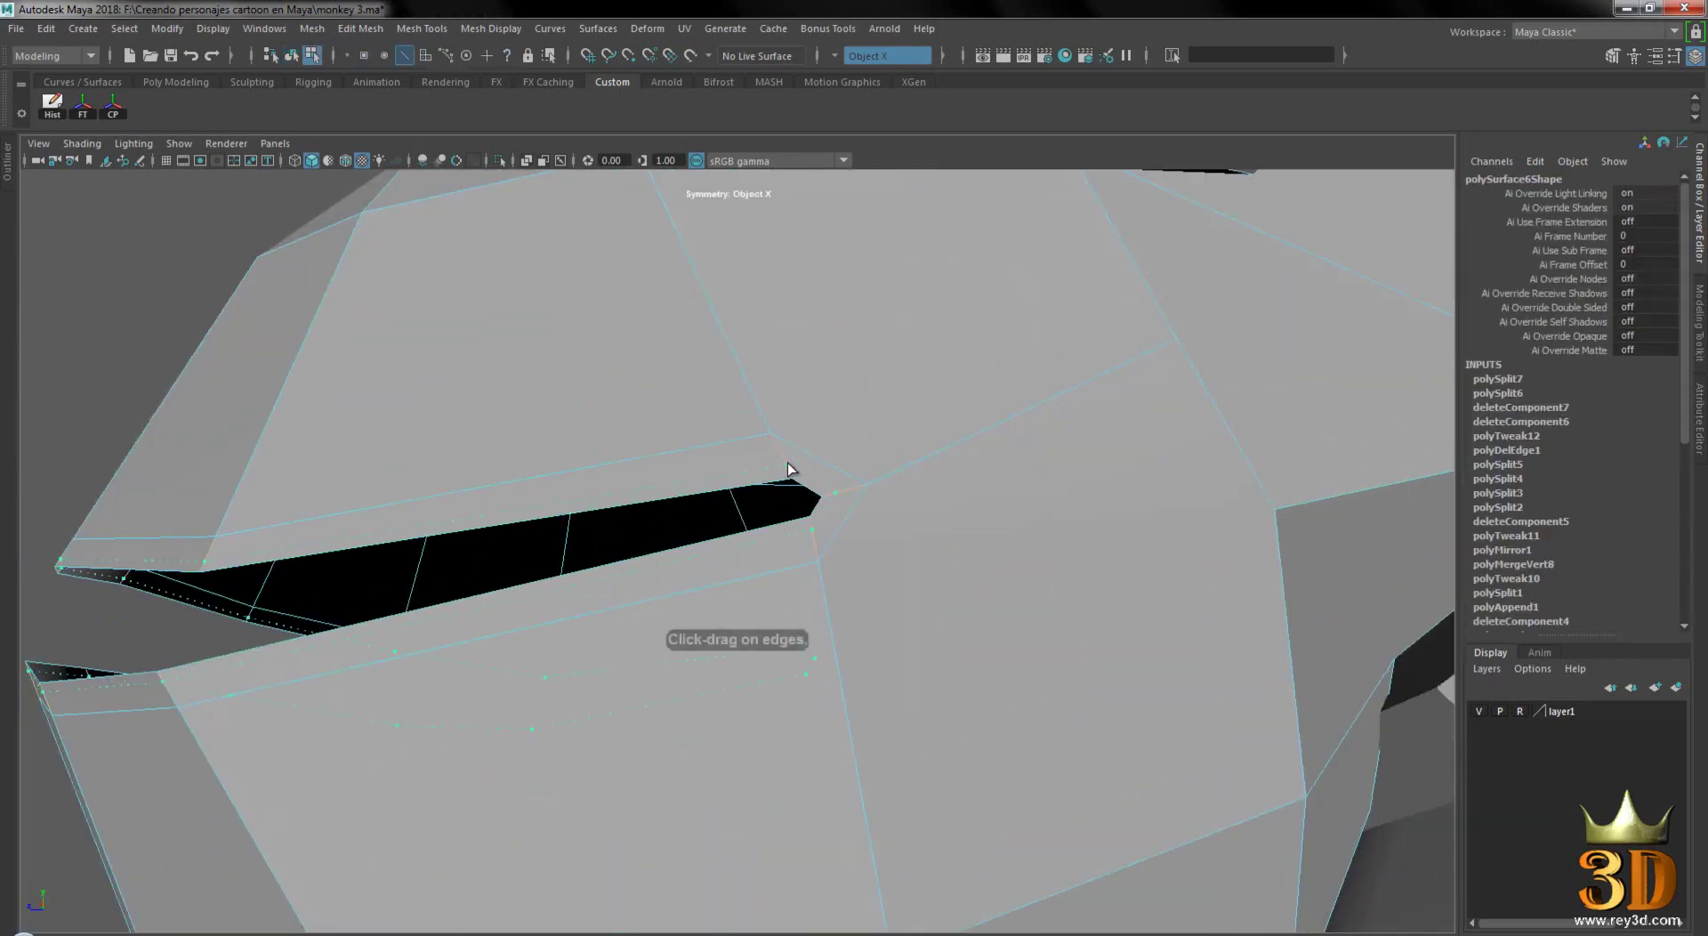
left_click_drag(783, 458, 786, 481)
scroll(1113, 584, "down", 3)
mouse_move(771, 552)
left_mouse_down("alt")
mouse_move(918, 549)
mouse_move(774, 546)
left_mouse_up("alt")
key("ctrl+z")
mouse_move(879, 567)
left_mouse_down("alt")
mouse_move(861, 569)
mouse_move(1011, 623)
mouse_move(873, 526)
left_mouse_up("alt")
right_click_drag(873, 408, 961, 382)
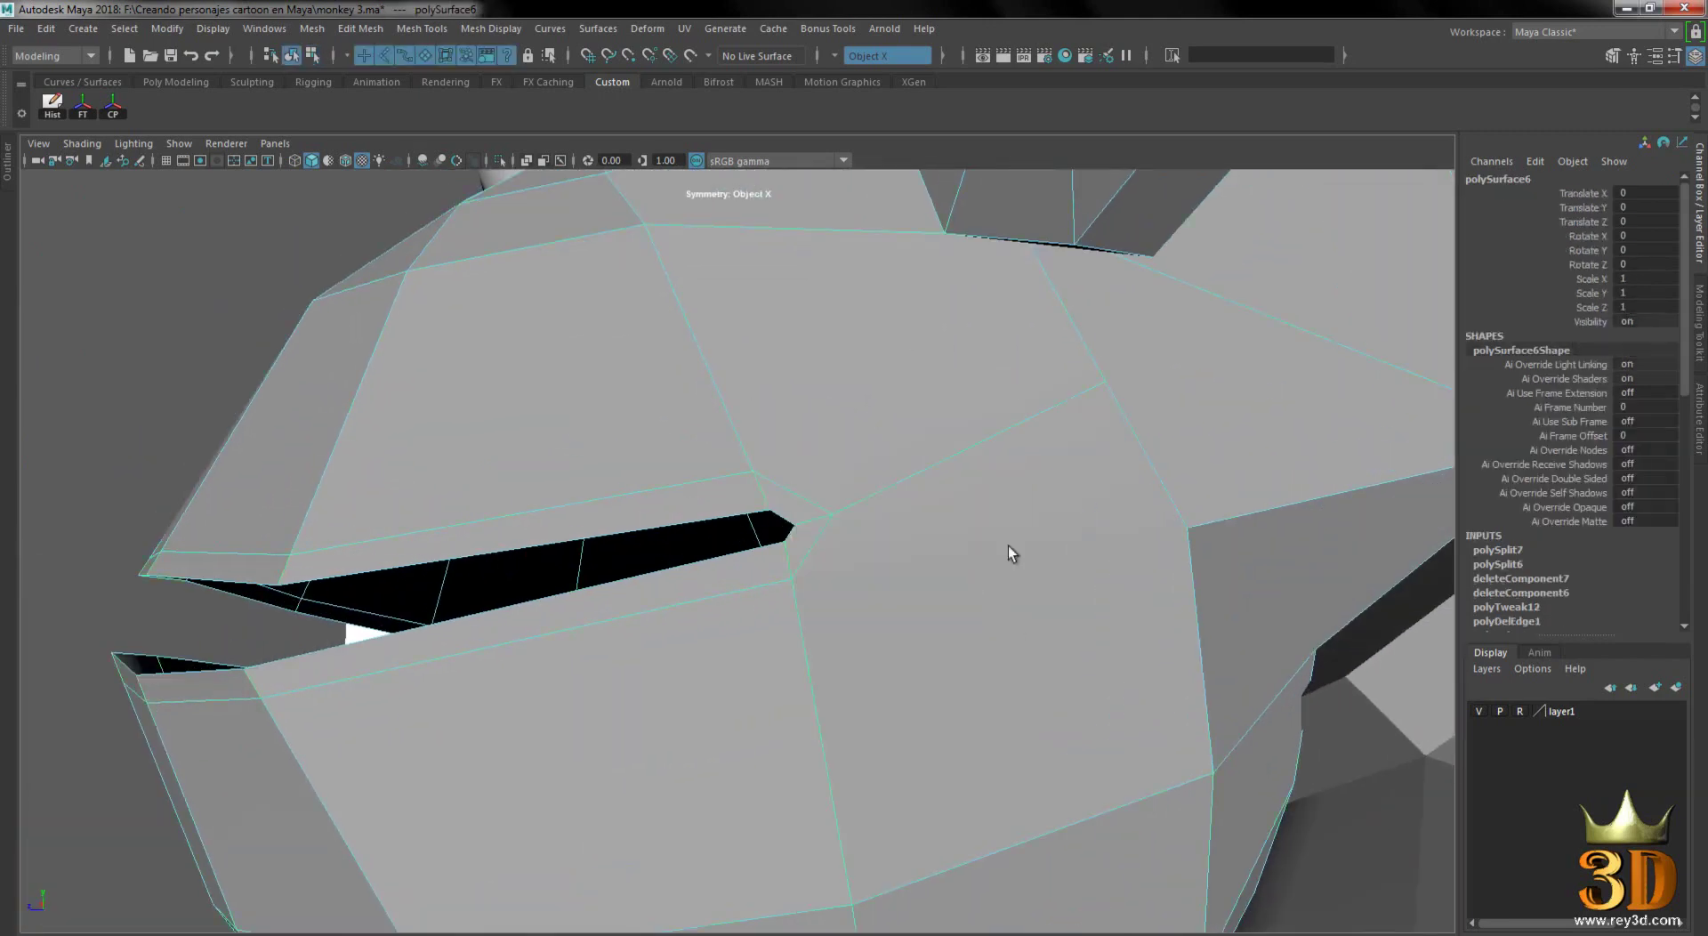
right_click_drag(1007, 546, 347, 471, "alt")
left_click(347, 472)
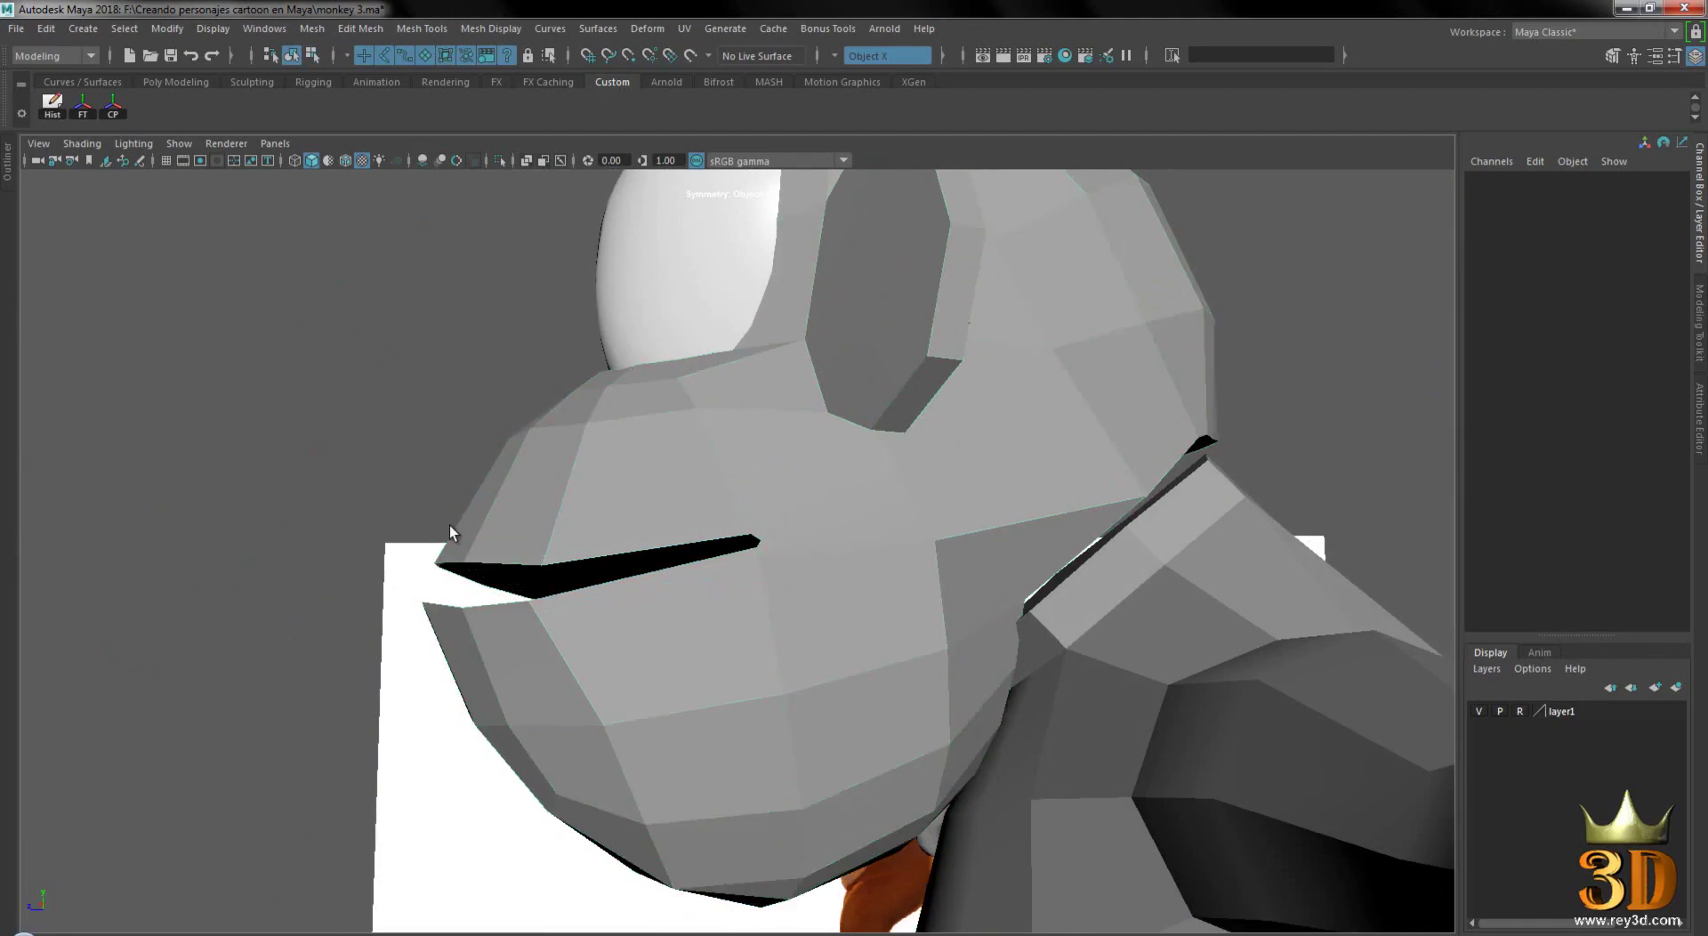
left_click(749, 511)
scroll(913, 534, "up", 2)
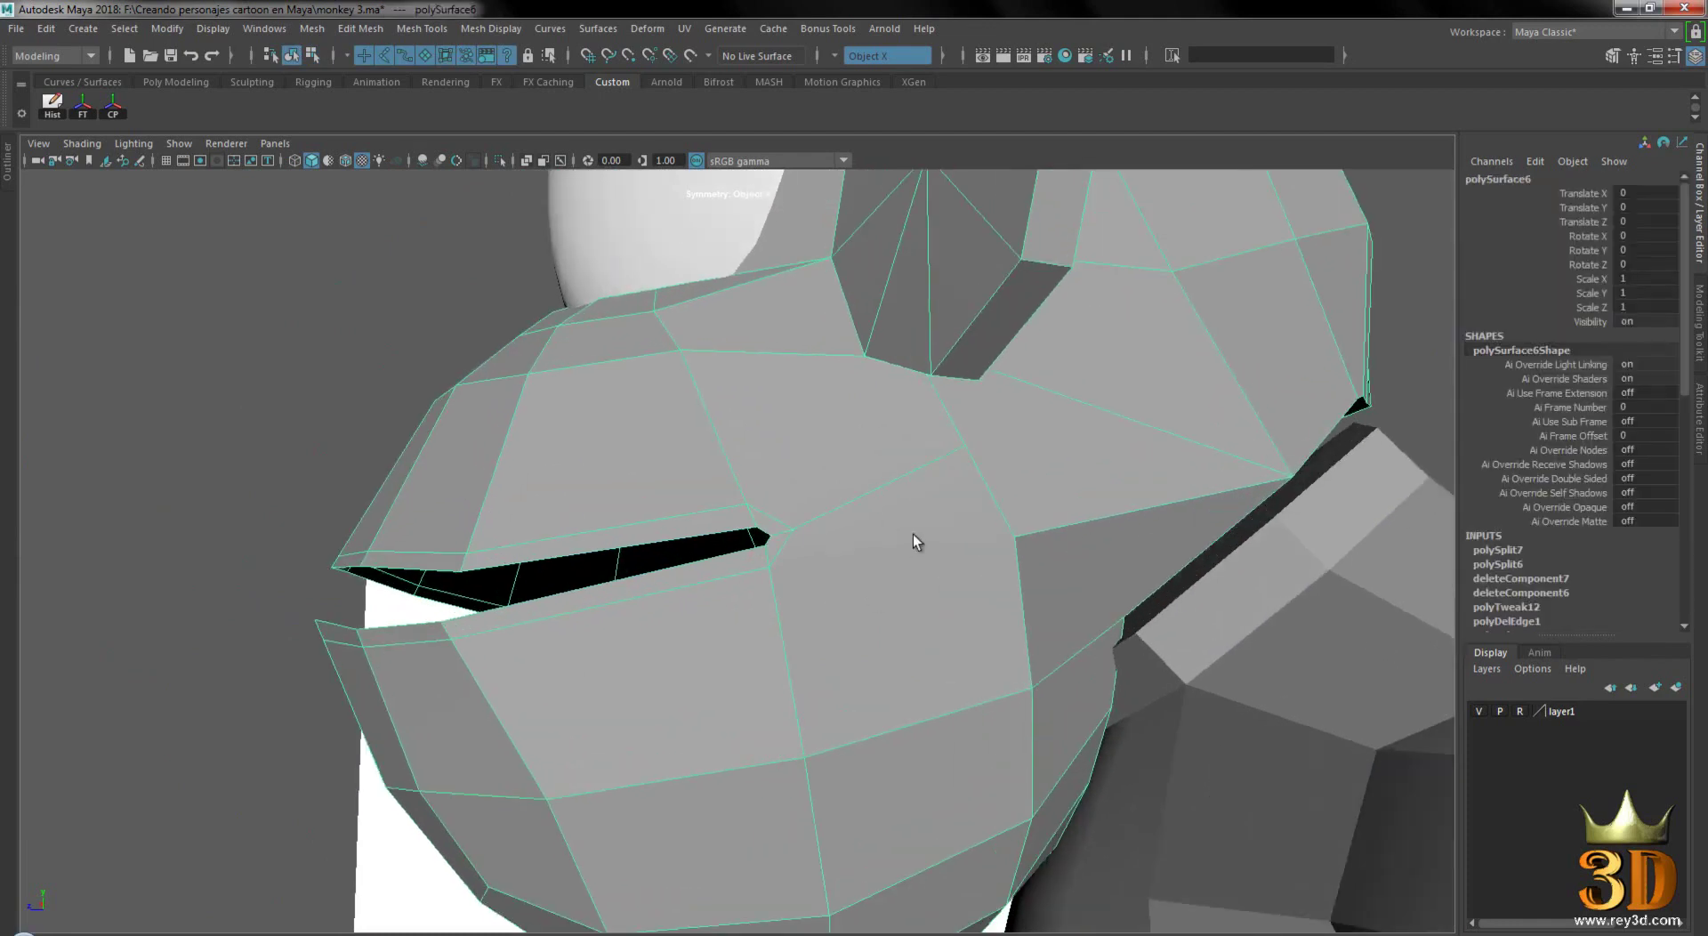
key("w")
key("3")
right_click_drag(892, 530, 372, 489, "alt")
left_click(372, 489)
mouse_move(372, 488)
left_mouse_down("alt")
mouse_move(700, 607)
mouse_move(583, 621)
mouse_move(425, 602)
mouse_move(673, 598)
mouse_move(836, 537)
mouse_move(868, 591)
mouse_move(808, 564)
left_mouse_up("alt")
left_click(836, 538)
mouse_move(784, 483)
right_mouse_down("shift")
mouse_move(710, 541)
mouse_move(679, 516)
right_mouse_up("shift")
left_click_drag(711, 513, 875, 489, "alt")
key("ctrl+z")
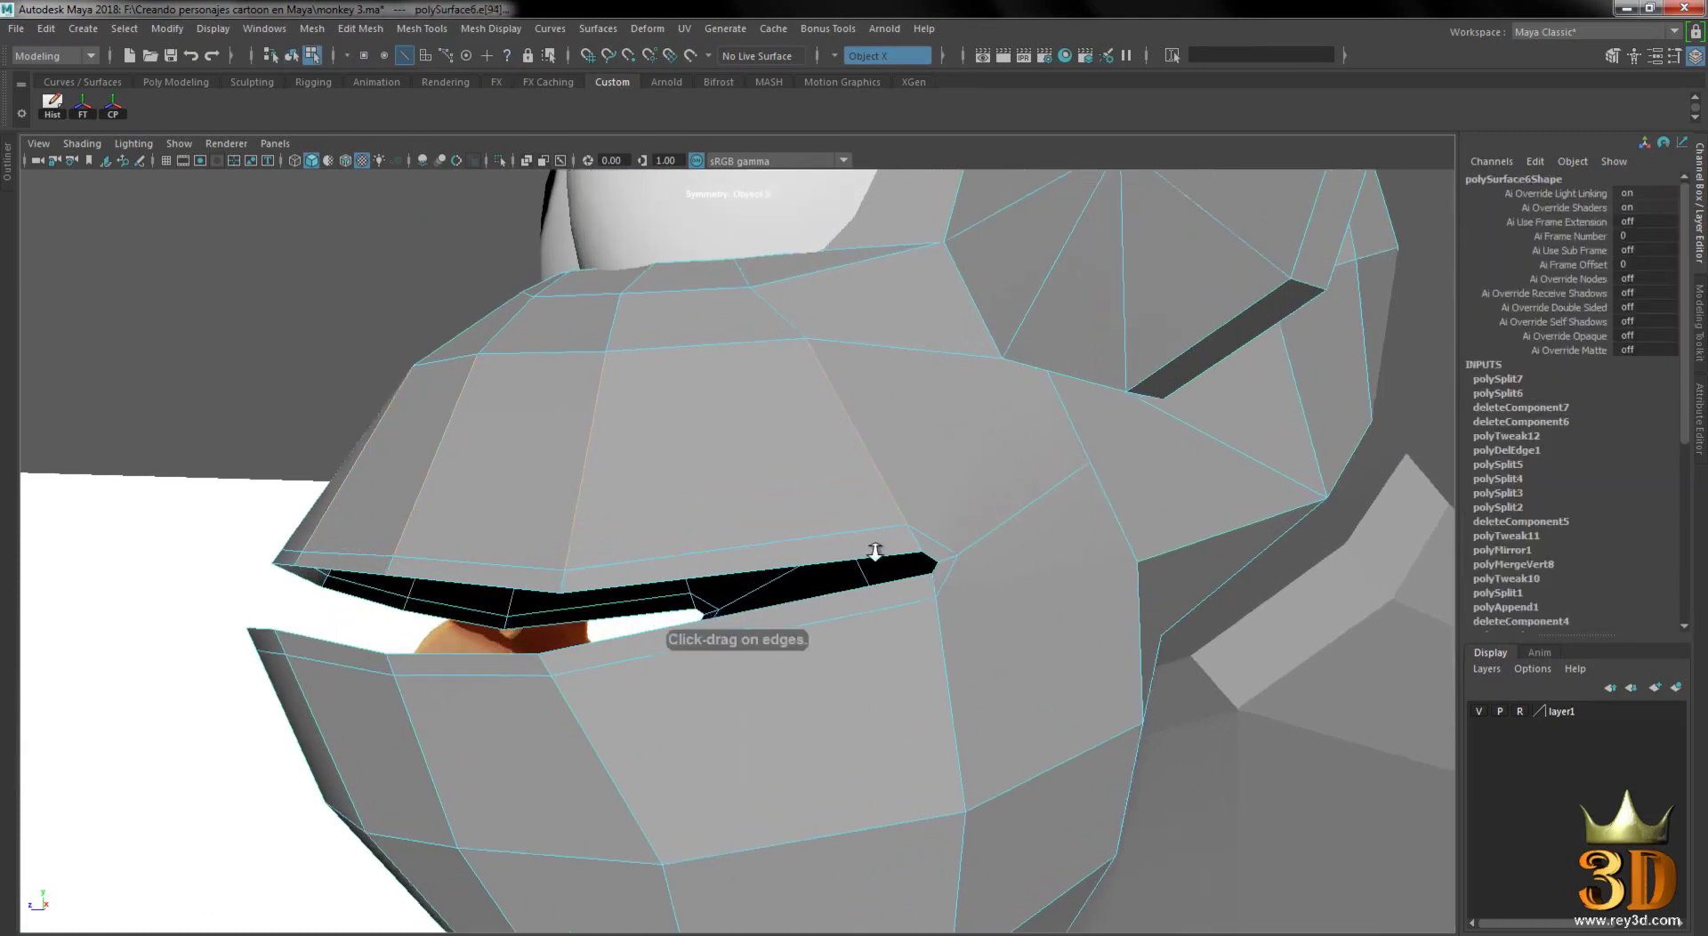
left_click_drag(919, 580, 927, 544, "alt")
left_click(933, 538)
mouse_move(1178, 611)
left_mouse_down("alt")
mouse_move(1075, 578)
mouse_move(1004, 612)
left_mouse_up("alt")
key("ctrl+z")
right_click_drag(899, 430, 940, 469)
right_click_drag(967, 409, 968, 407)
right_click_drag(968, 407, 141, 392, "alt")
left_click_drag(141, 391, 1015, 527, "alt")
right_click_drag(1015, 528, 907, 542, "alt")
mouse_move(907, 543)
left_mouse_down("alt")
mouse_move(788, 563)
mouse_move(935, 508)
mouse_move(676, 496)
left_mouse_up("alt")
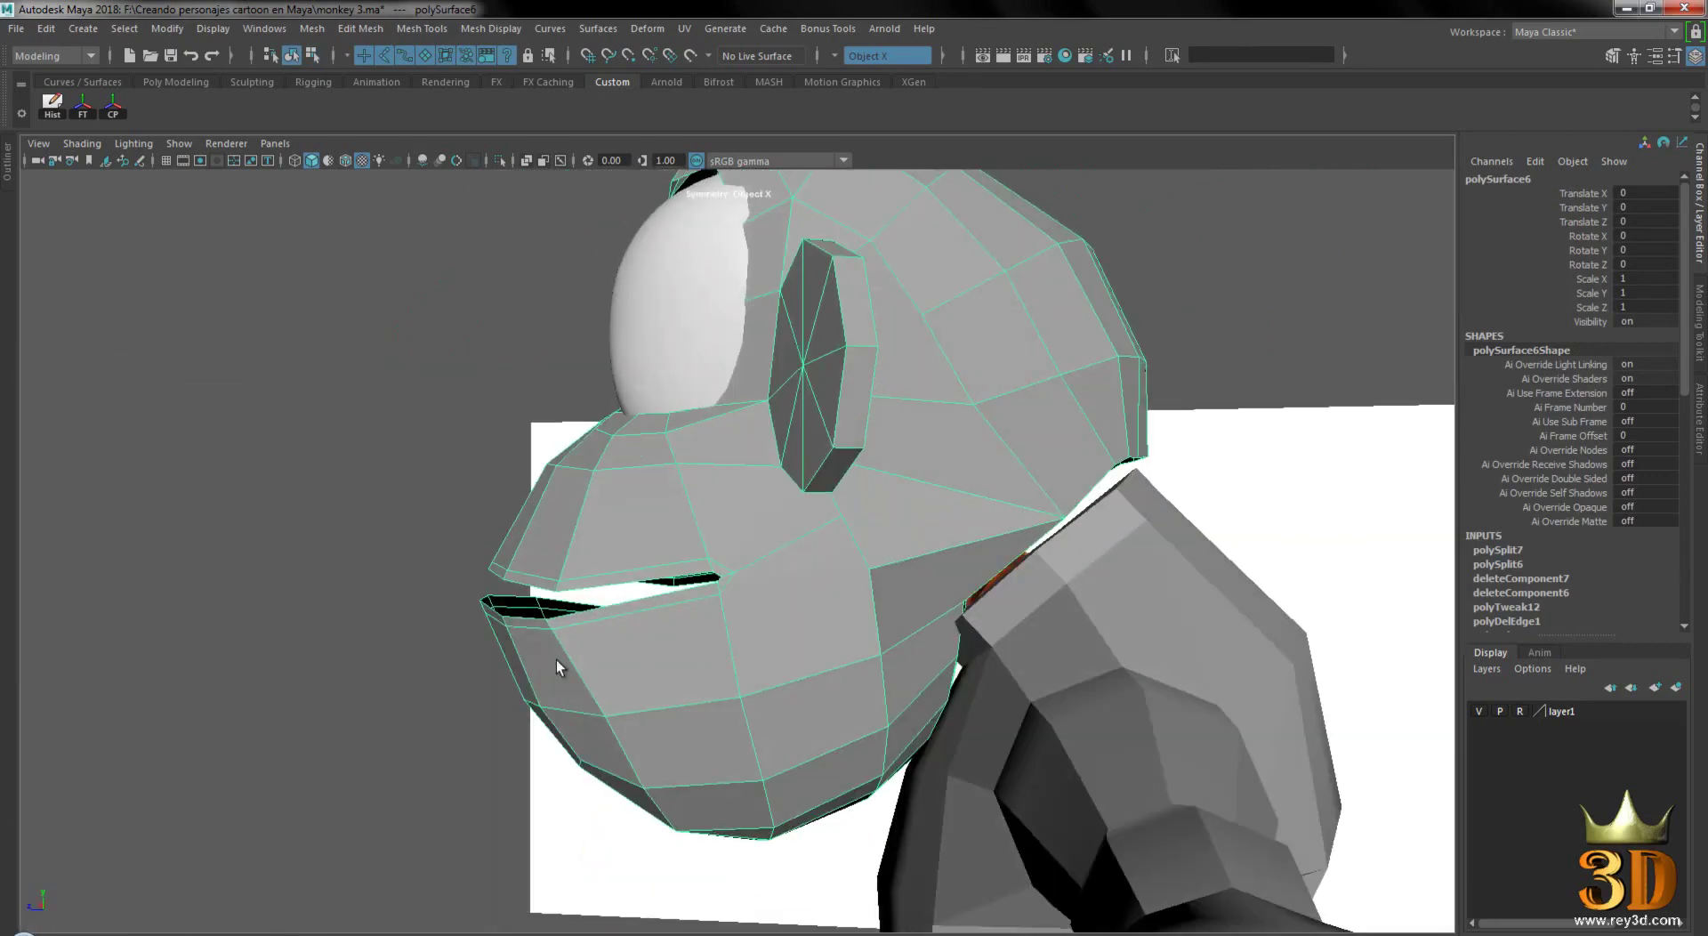
mouse_move(834, 496)
left_mouse_down("alt")
mouse_move(1193, 496)
mouse_move(1052, 457)
mouse_move(740, 479)
mouse_move(884, 552)
mouse_move(729, 465)
mouse_move(801, 480)
left_mouse_up("alt")
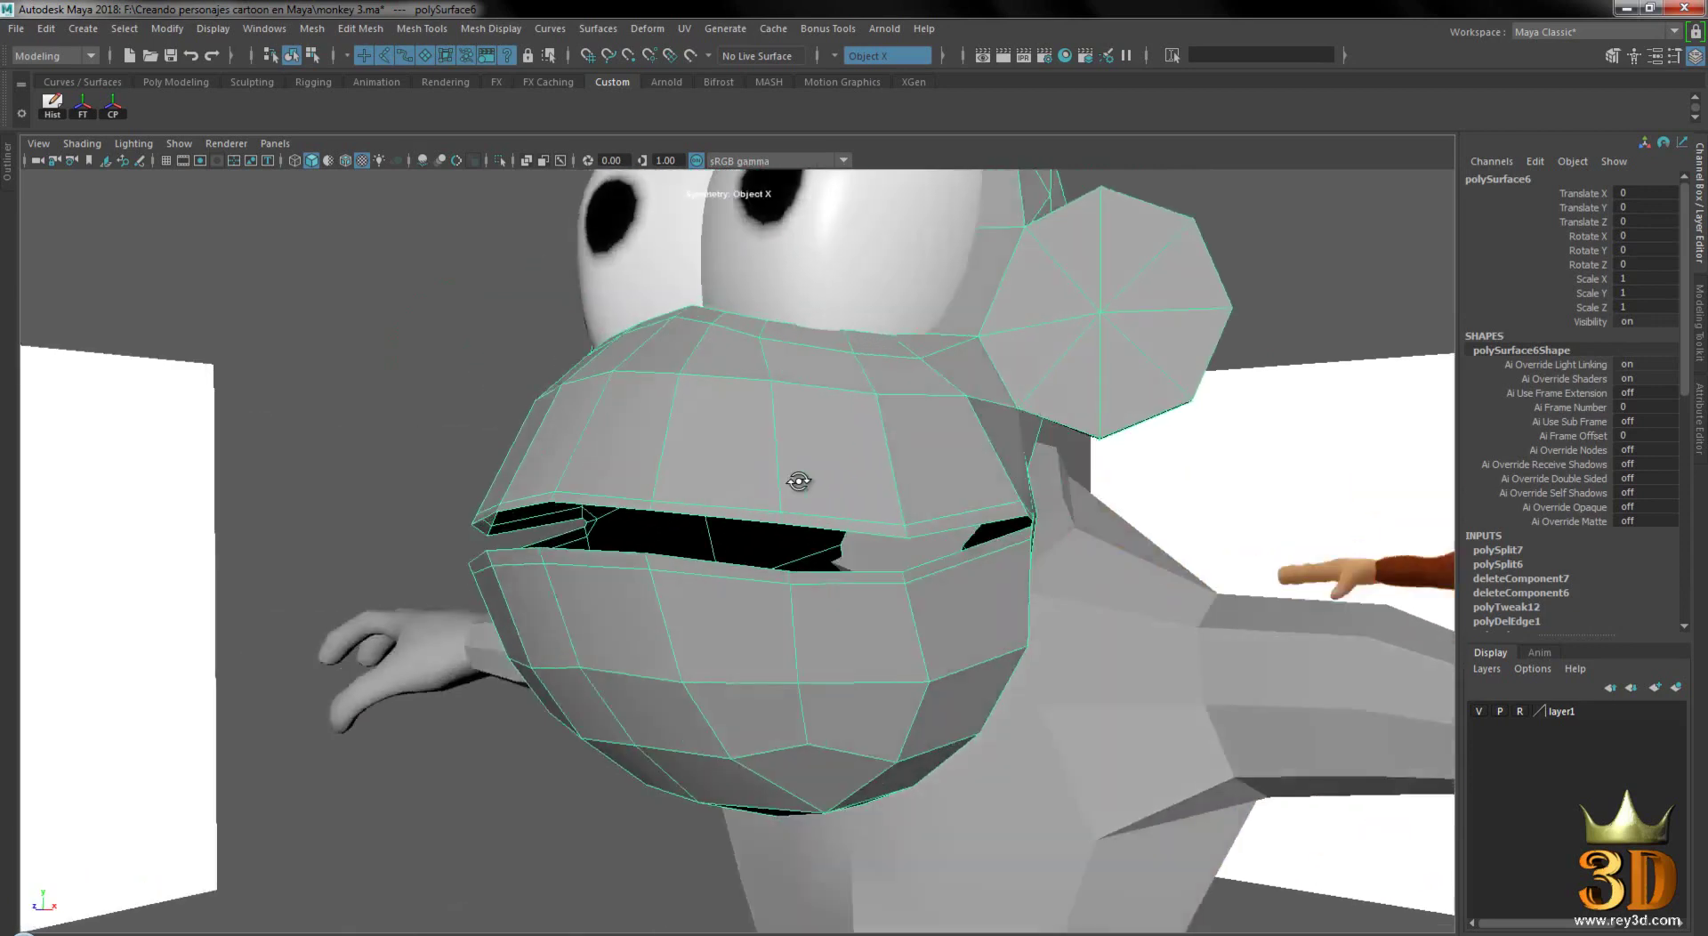
- Select the upper-lip edges, then reselect the monkey head and frame it
right_click(781, 431)
left_click(791, 387)
scroll(708, 520, "up", 3)
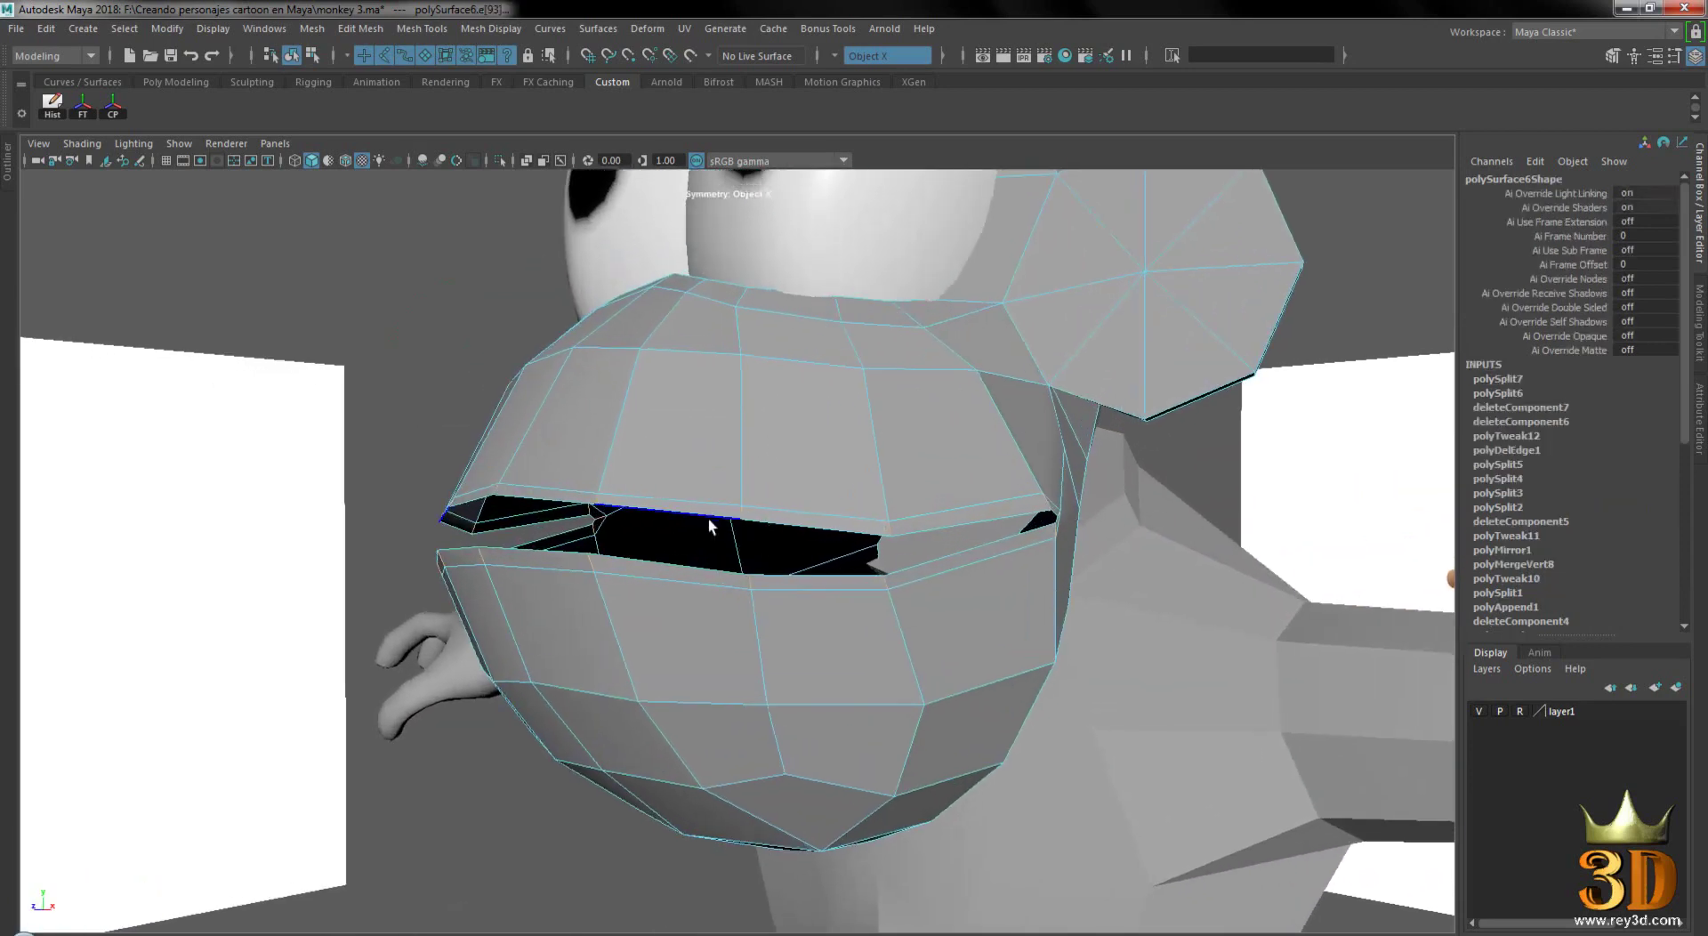
left_click(699, 510)
scroll(814, 541, "up", 1)
scroll(814, 540, "up", 1)
right_click(873, 464, "shift")
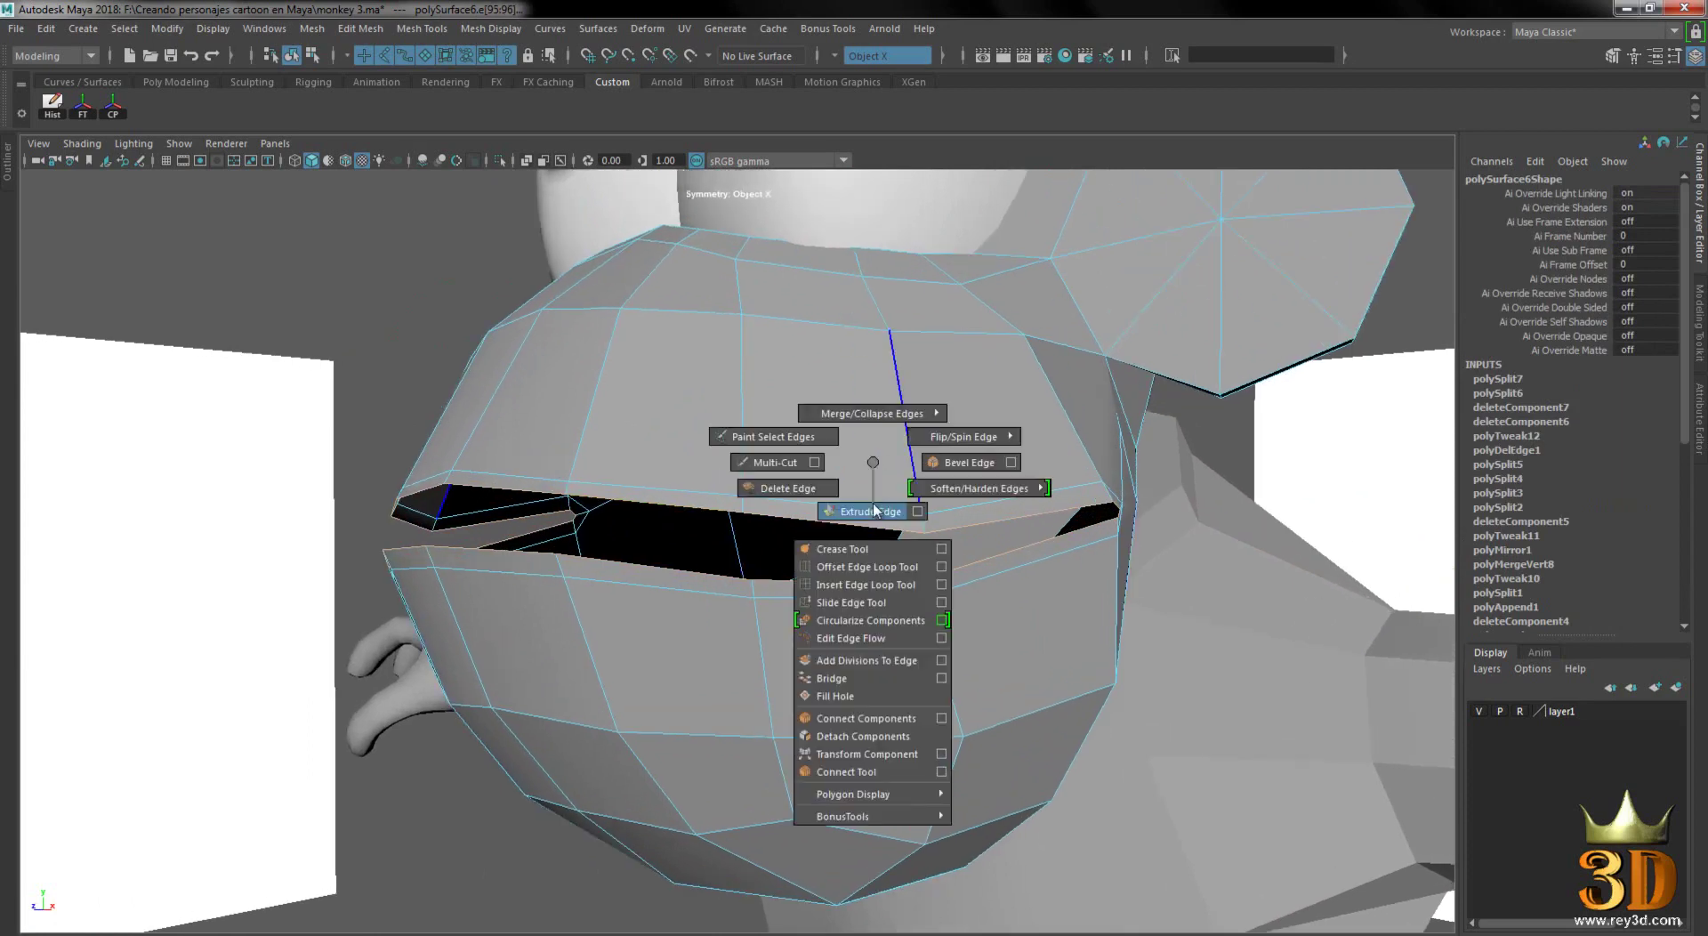
scroll(916, 478, "down", 2)
right_click_drag(842, 436, 930, 400)
scroll(677, 472, "down", 3)
left_click(635, 471)
left_click(706, 530)
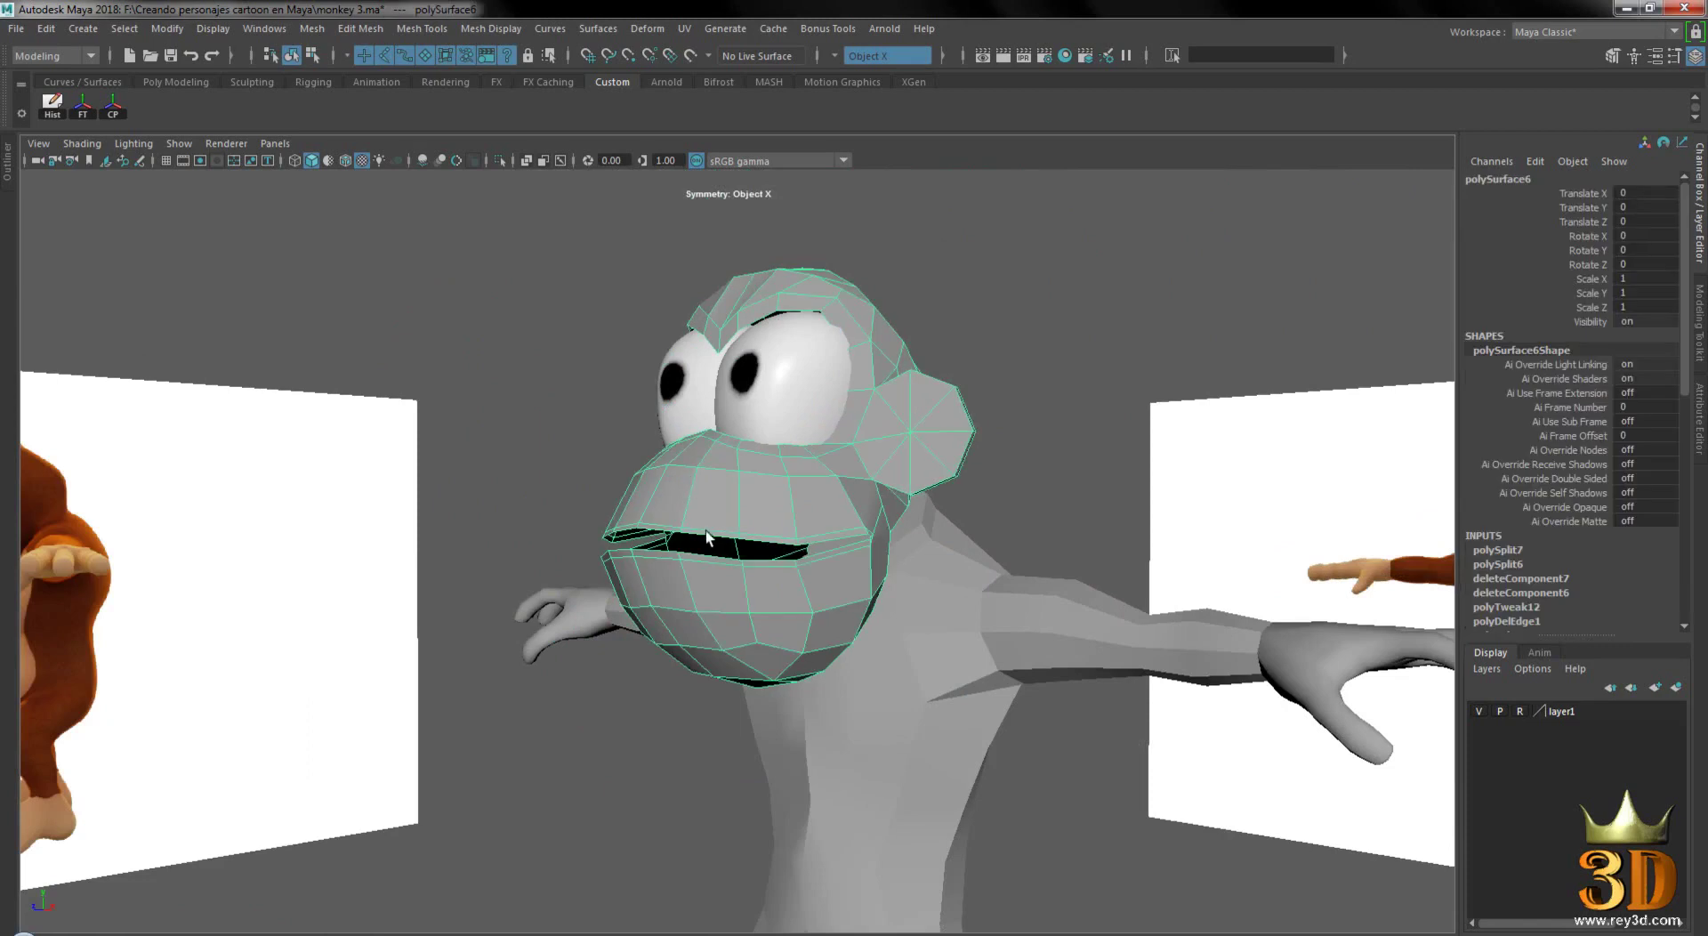
key("f")
- Compare the mesh against the reference in wireframe, shaded and textured display
scroll(792, 543, "down", 2)
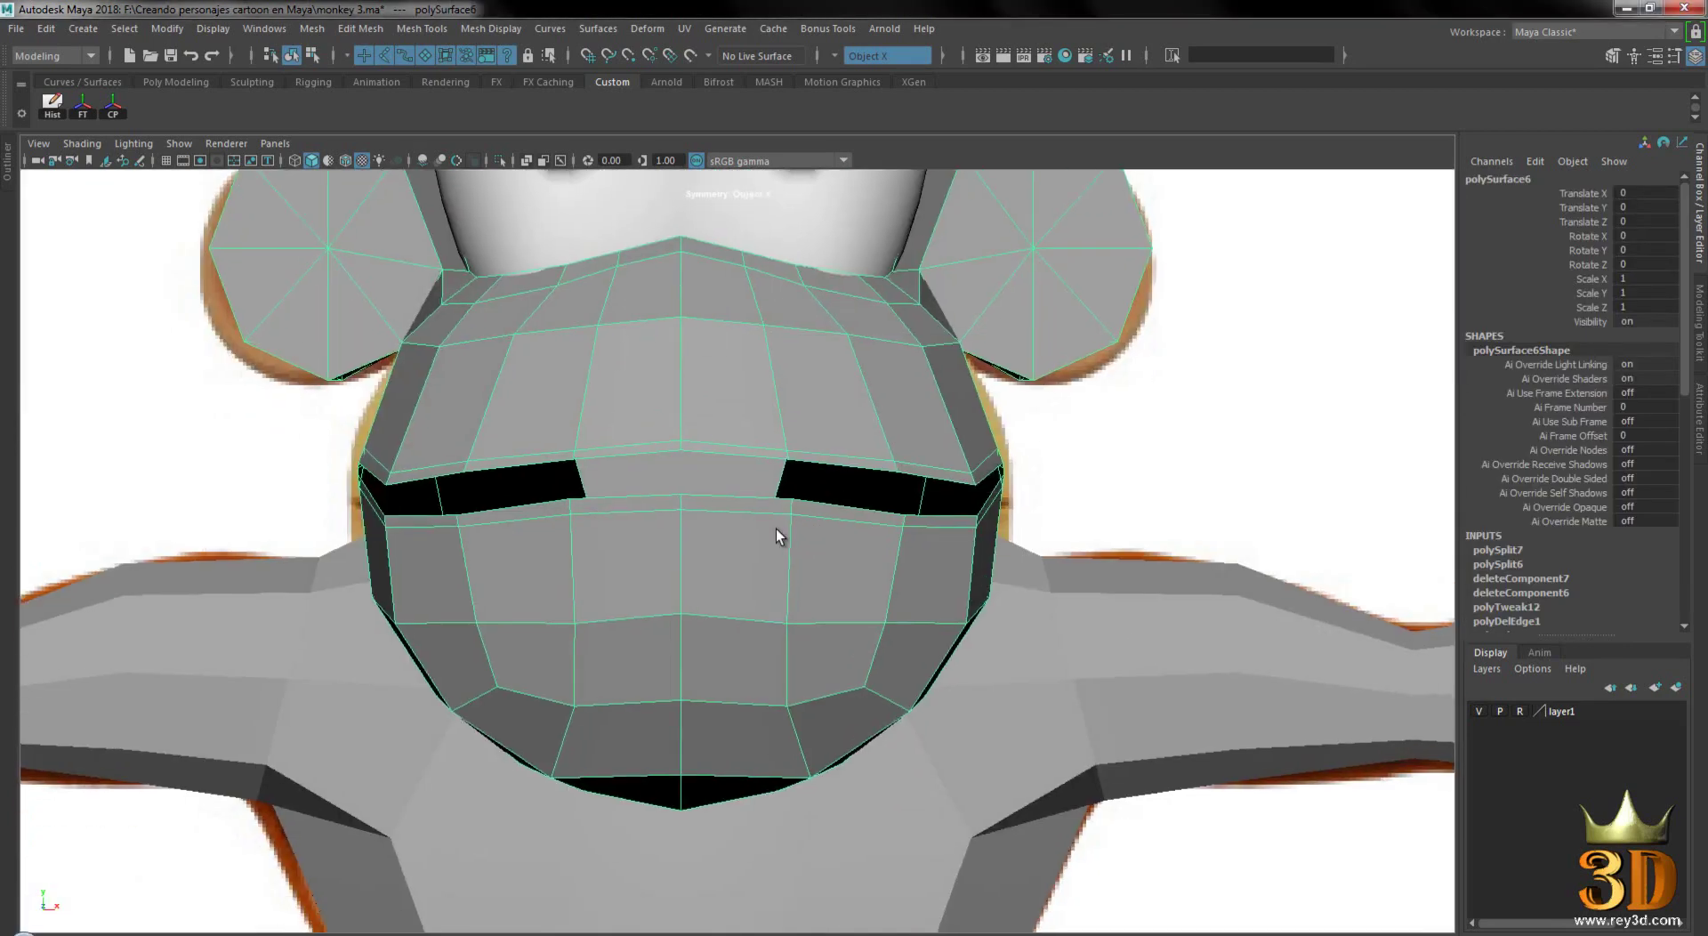
key("4")
scroll(896, 493, "up", 3)
scroll(896, 494, "up", 1)
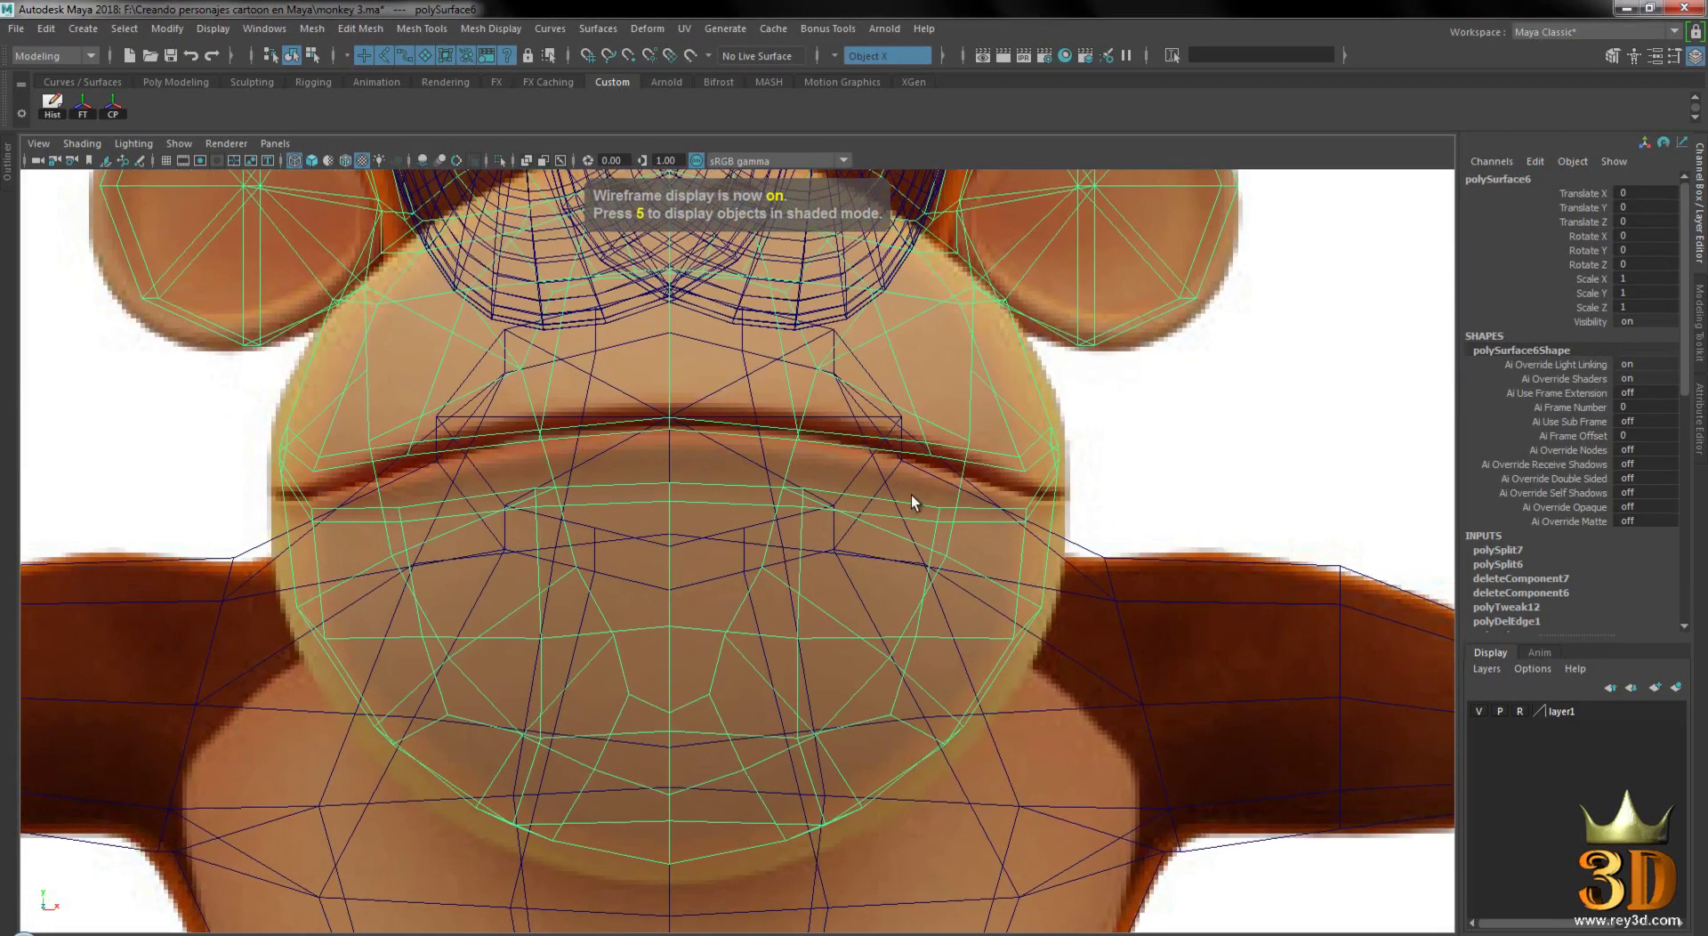
key("5")
key("4")
key("6")
- Move the lower-lip faces at both mouth corners up in Y to nearly close the mouth
right_click_drag(712, 344, 706, 385)
left_click(713, 491)
left_click(841, 498, "shift")
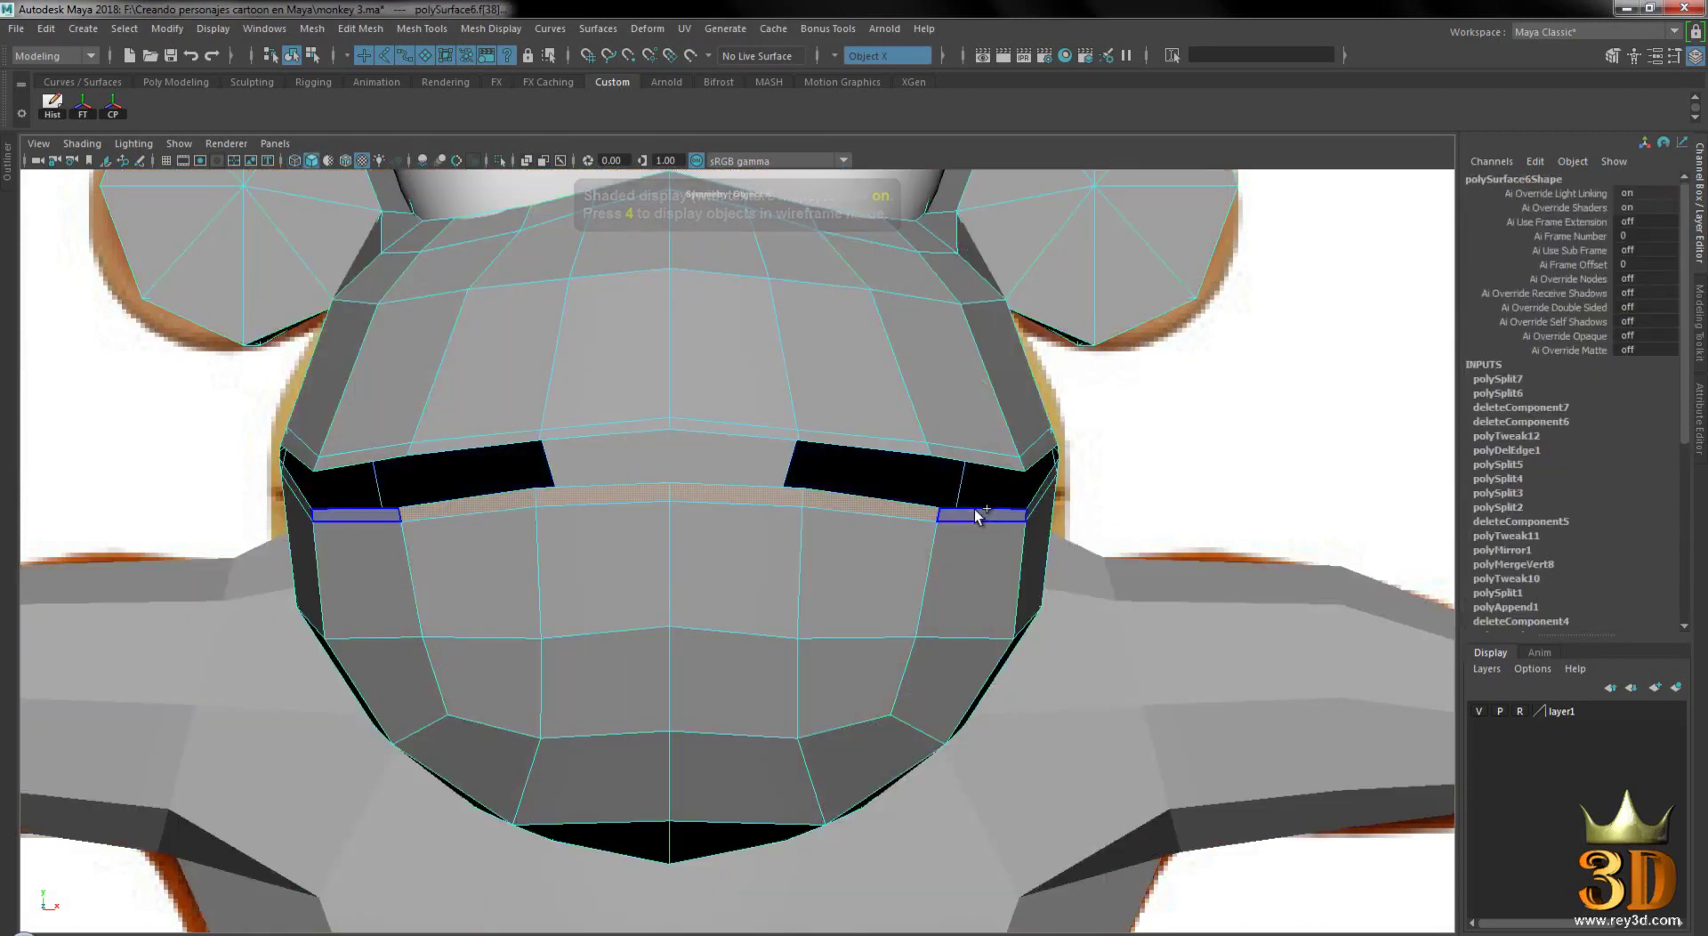
key("w")
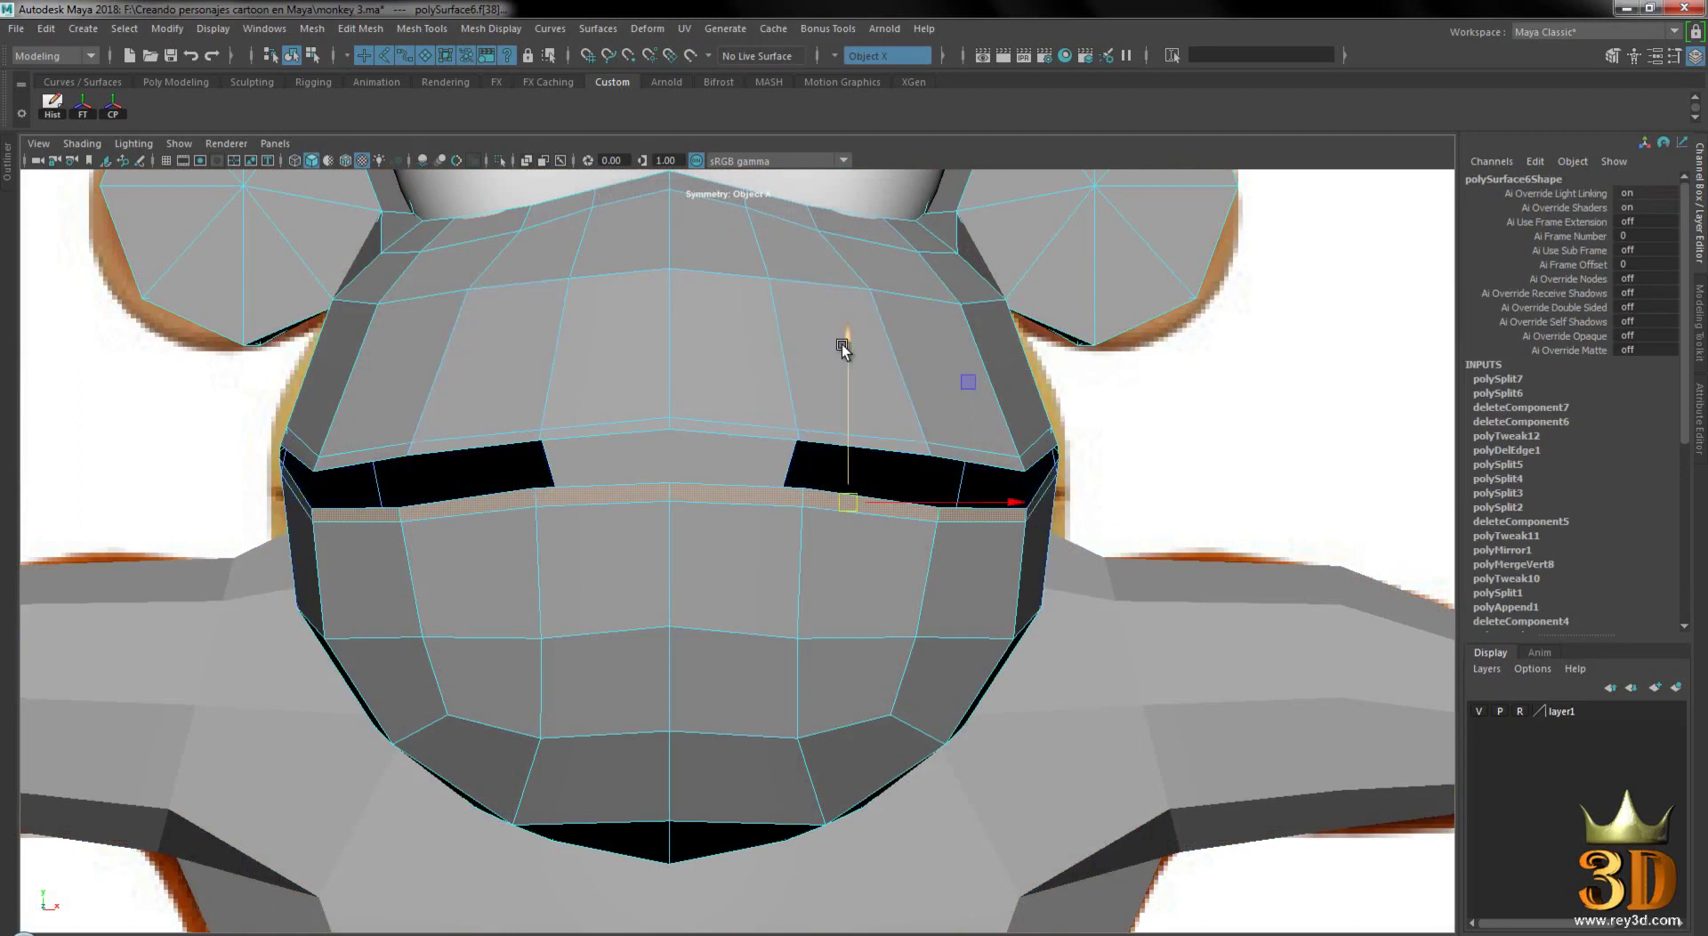
left_click_drag(844, 343, 847, 311)
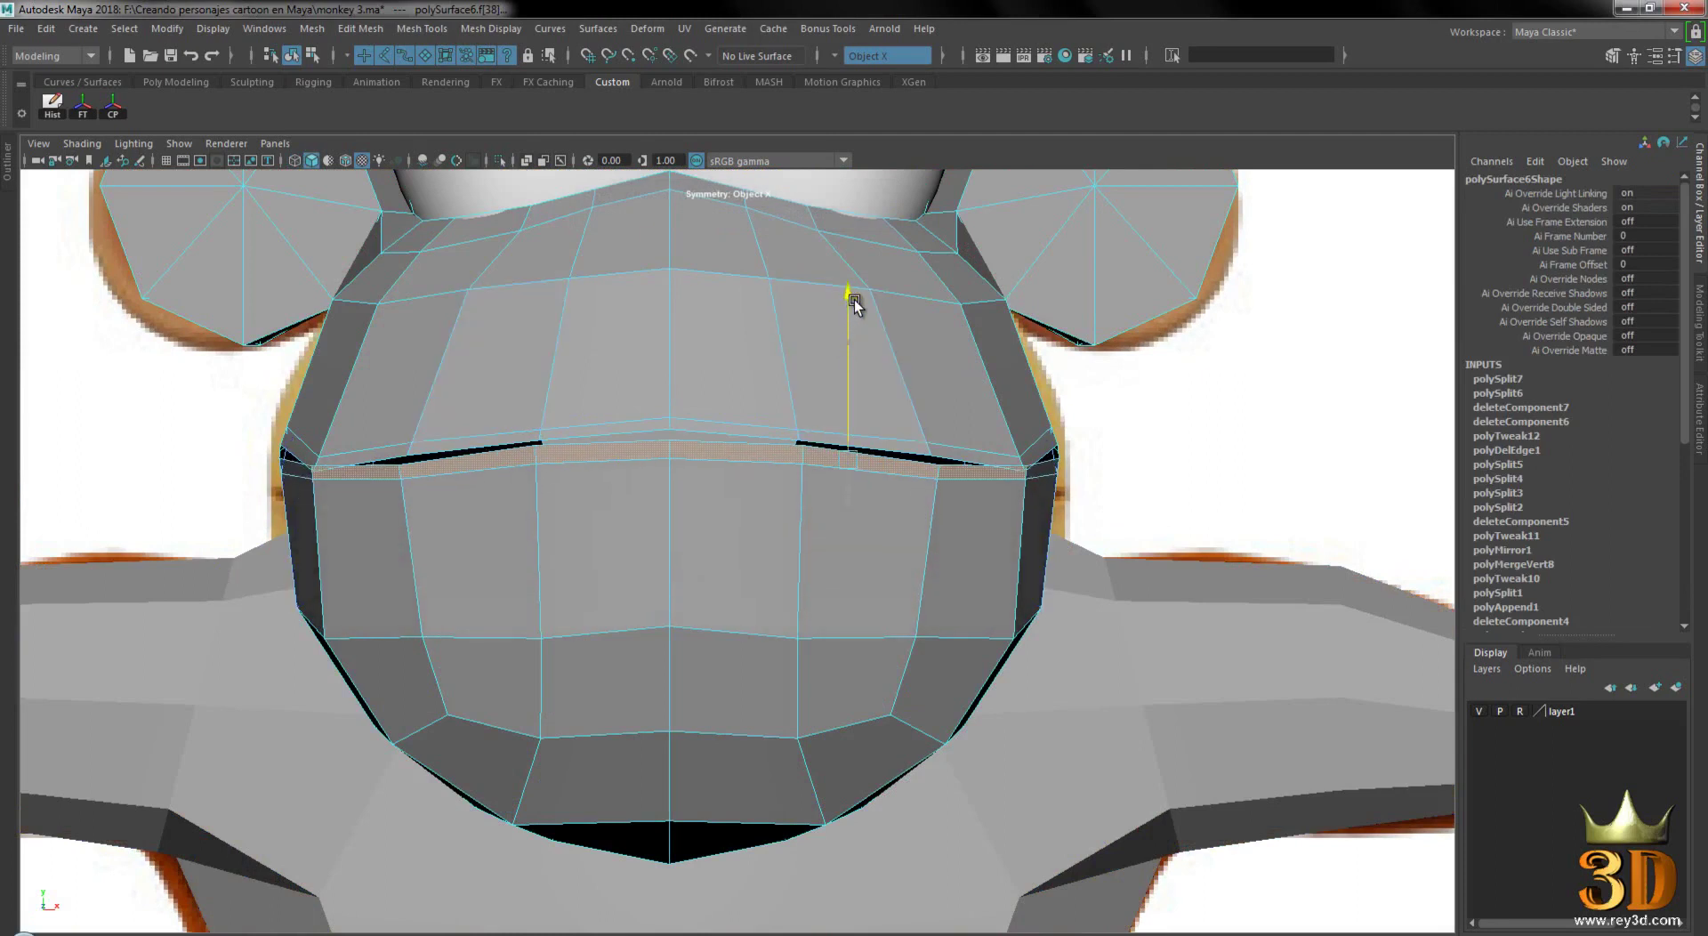
key("space")
left_click(1048, 344)
- Inspect the mouth from the side, selecting the upper-lip edges and the long inner mouth face
left_click_drag(1049, 551, 720, 555, "alt")
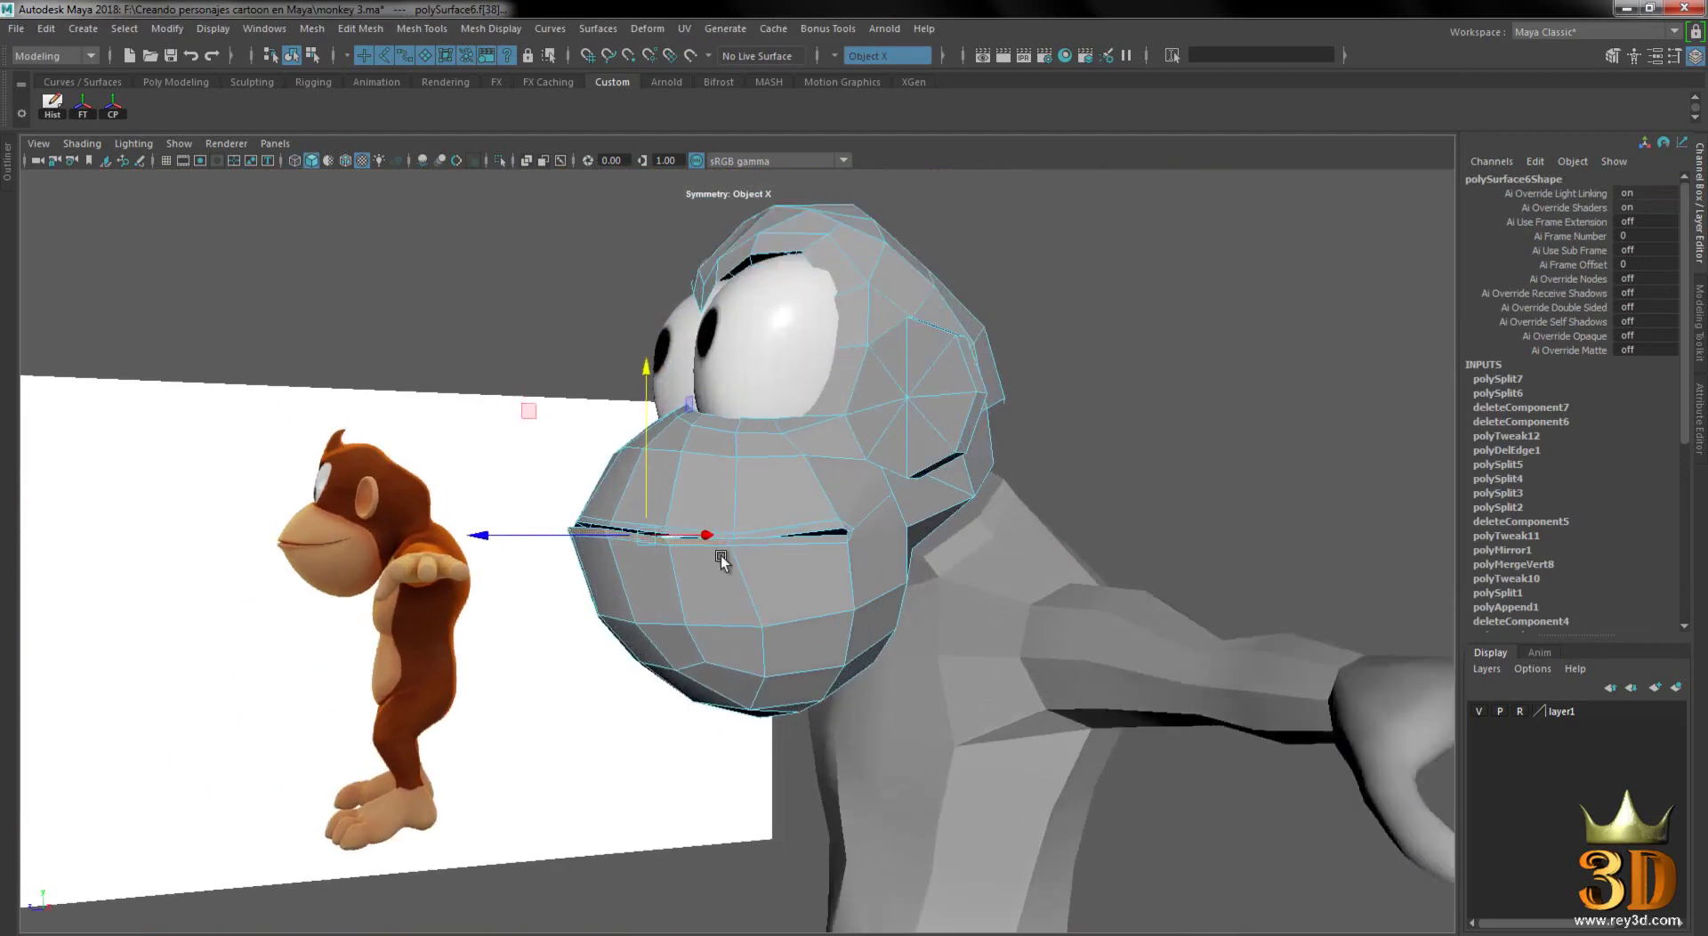
scroll(721, 555, "up", 3)
scroll(947, 595, "up", 2)
mouse_move(903, 399)
right_mouse_down()
mouse_move(861, 391)
mouse_move(903, 350)
right_mouse_up()
left_click(900, 488)
scroll(922, 489, "down", 3)
mouse_move(787, 477)
left_mouse_down("alt")
mouse_move(748, 525)
mouse_move(617, 492)
left_mouse_up("alt")
scroll(617, 492, "up", 2)
right_click(577, 360)
right_click_drag(549, 383, 525, 384)
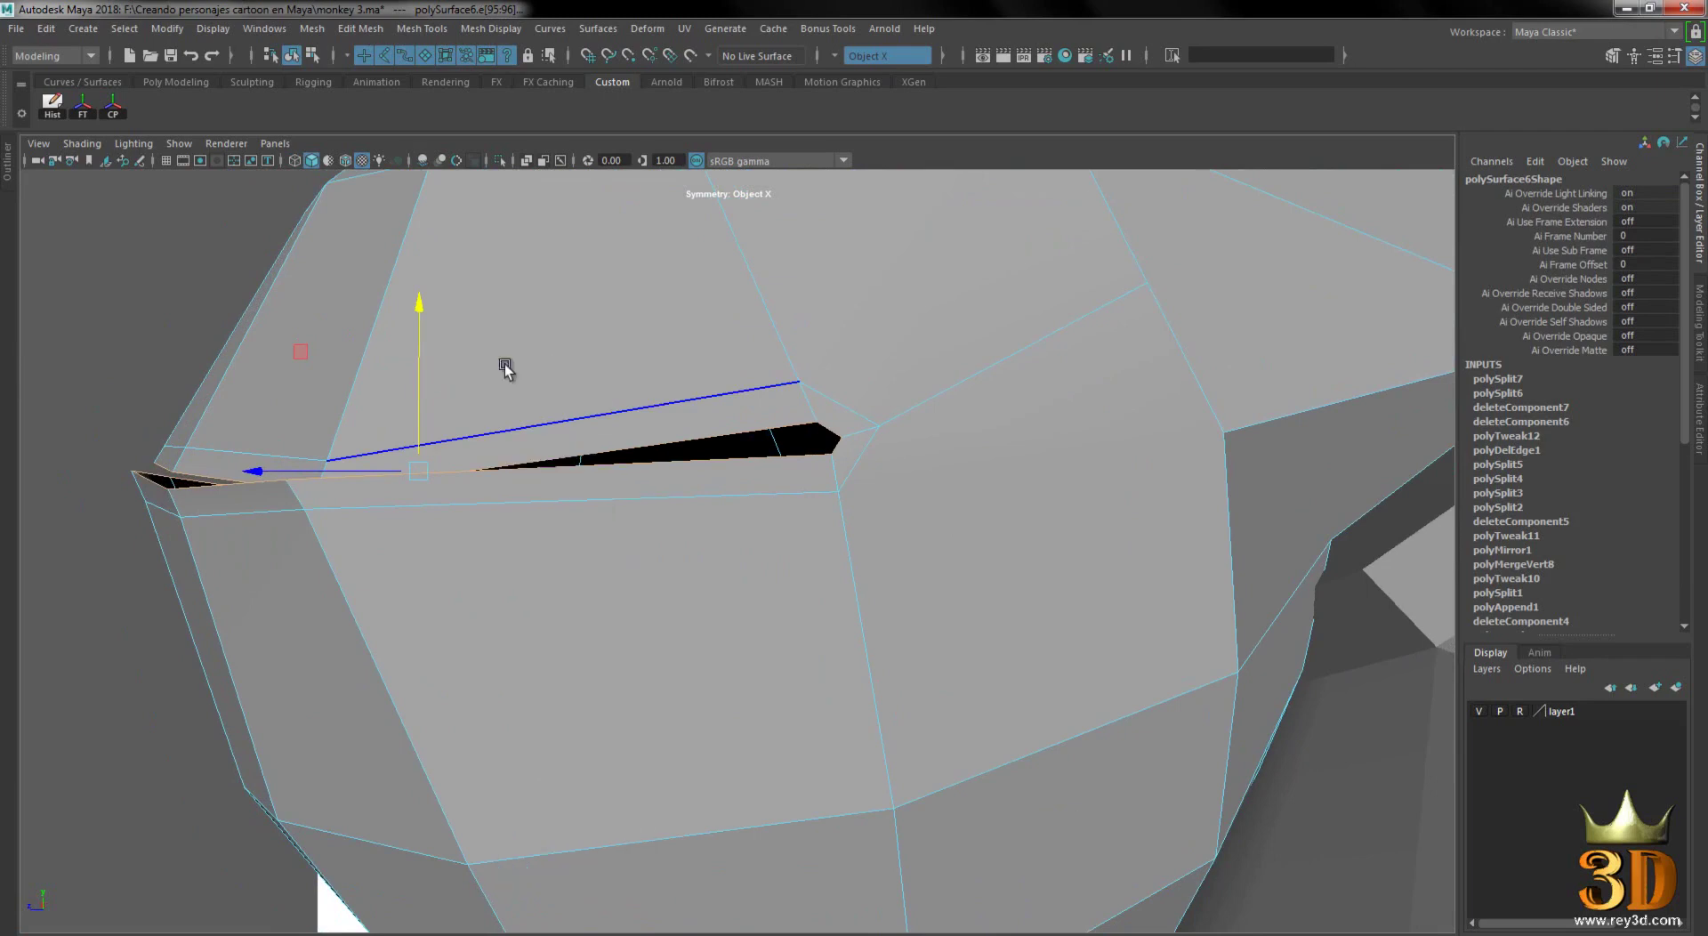
left_click_drag(507, 366, 465, 451, "alt")
right_click_drag(532, 430, 534, 462)
left_click(554, 447)
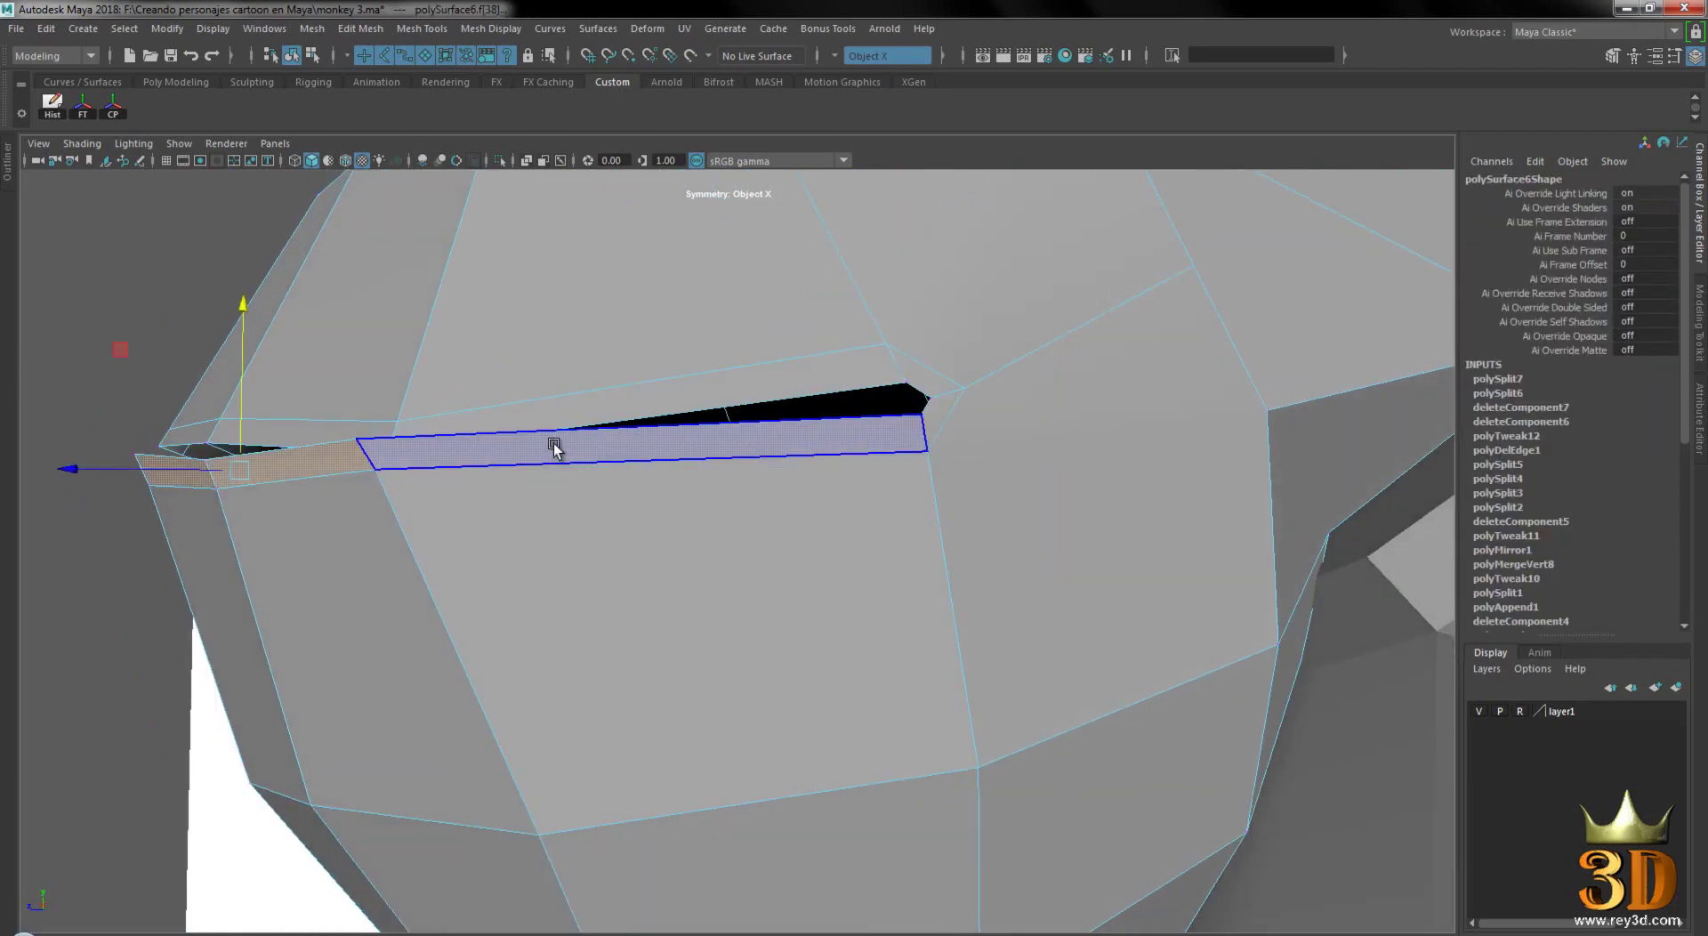
- Select the upper-lip edges and slide the lip vertex sideways along X
scroll(801, 489, "down", 3)
left_click_drag(800, 488, 584, 362, "alt")
right_click_drag(559, 340, 495, 338)
key("space")
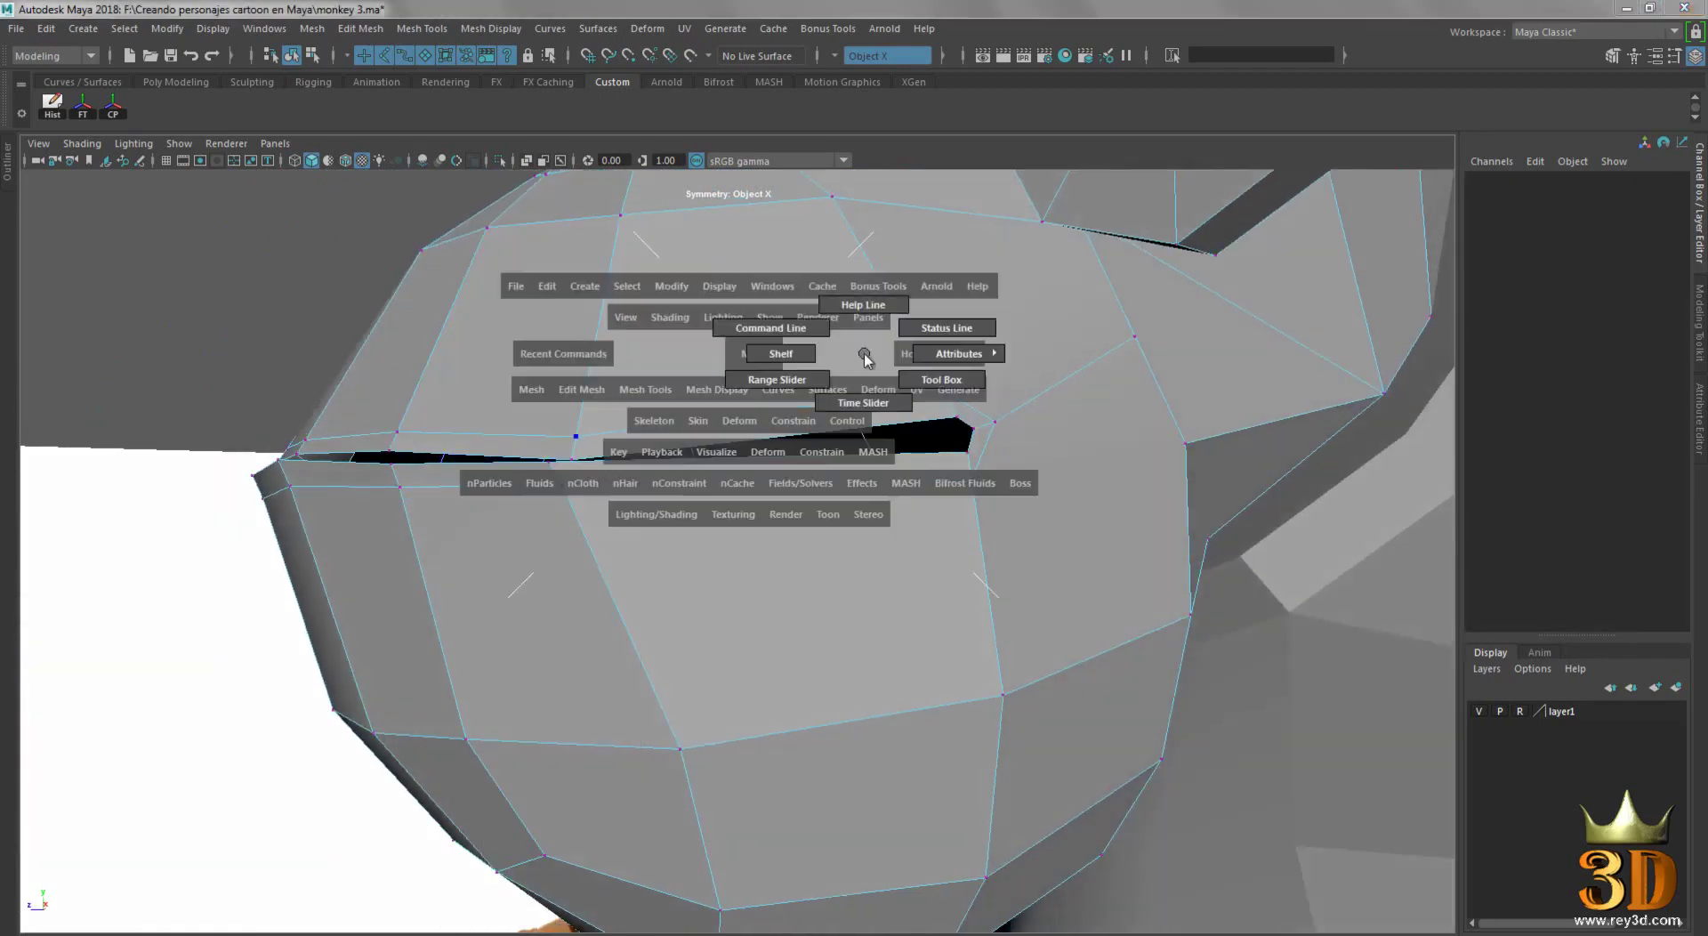
left_click_drag(686, 397, 781, 469, "alt")
scroll(756, 516, "up", 3)
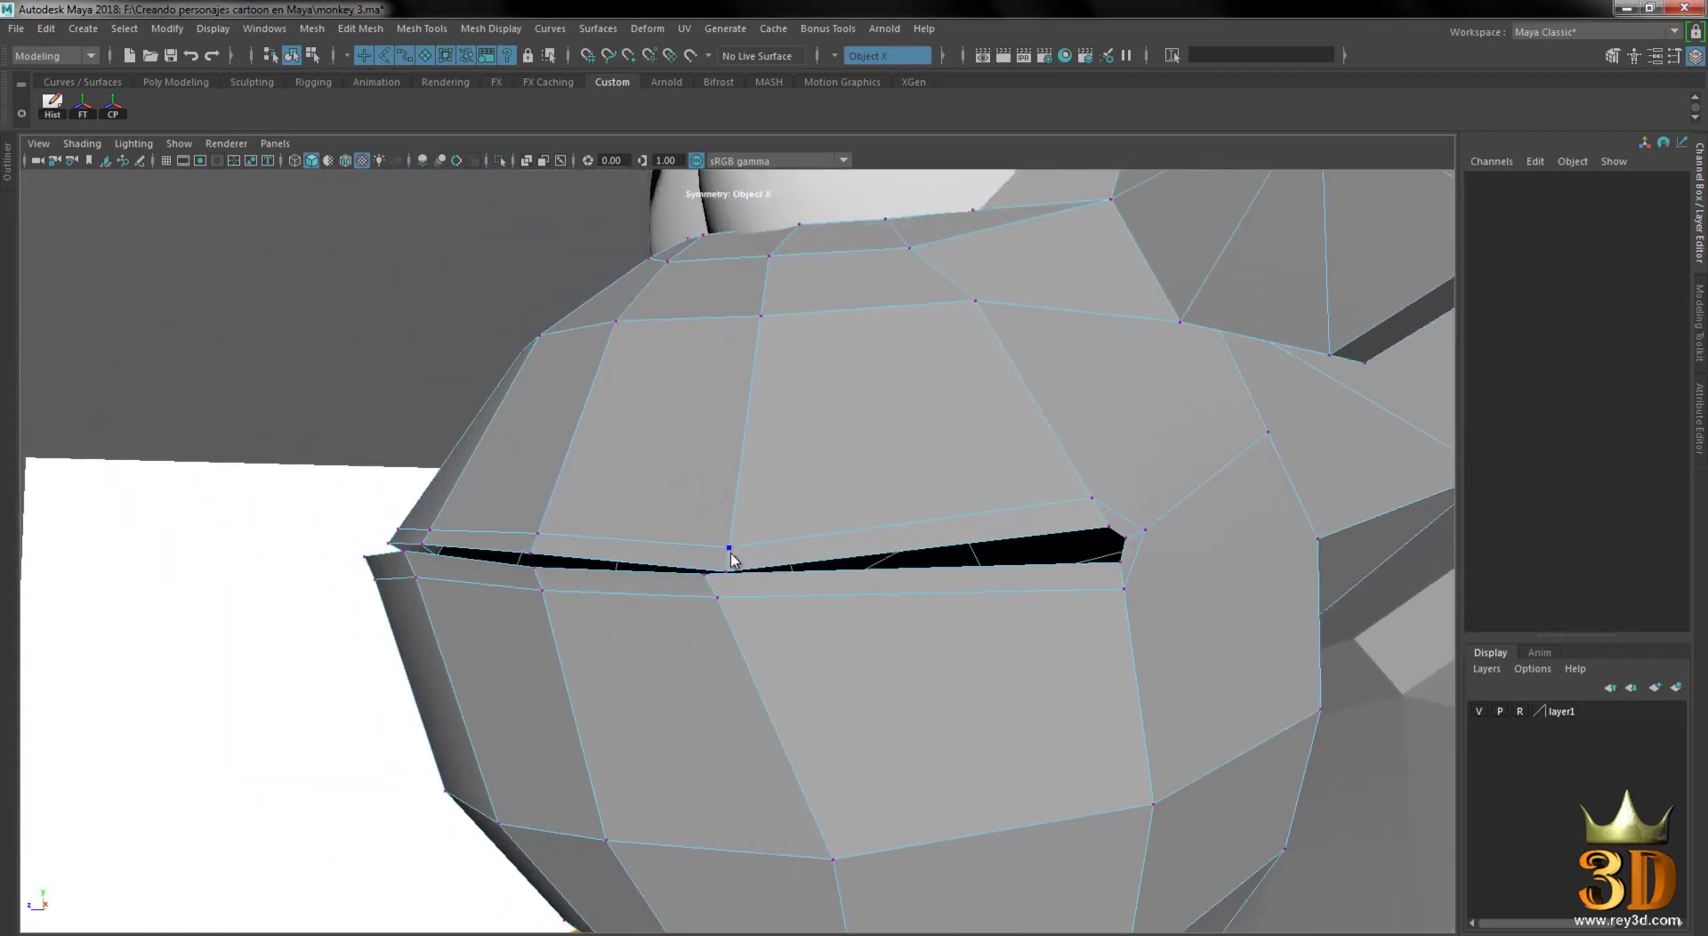
right_click_drag(731, 559, 735, 553)
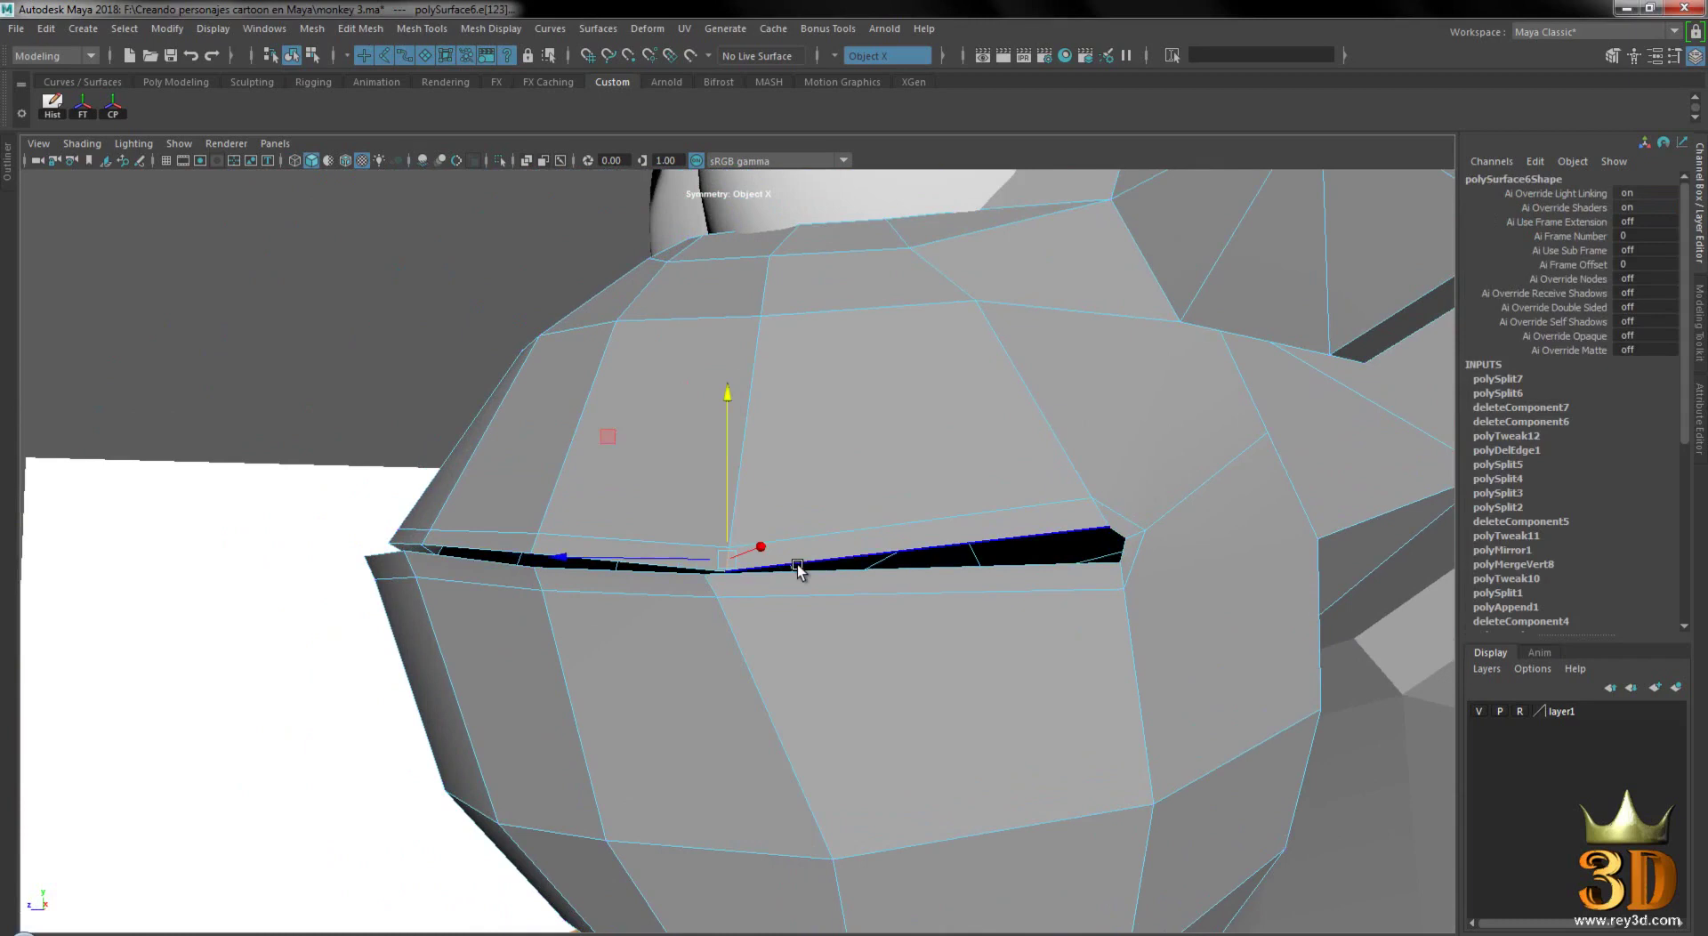
left_click_drag(798, 570, 904, 534, "alt")
scroll(854, 534, "down", 2)
scroll(1101, 538, "up", 3)
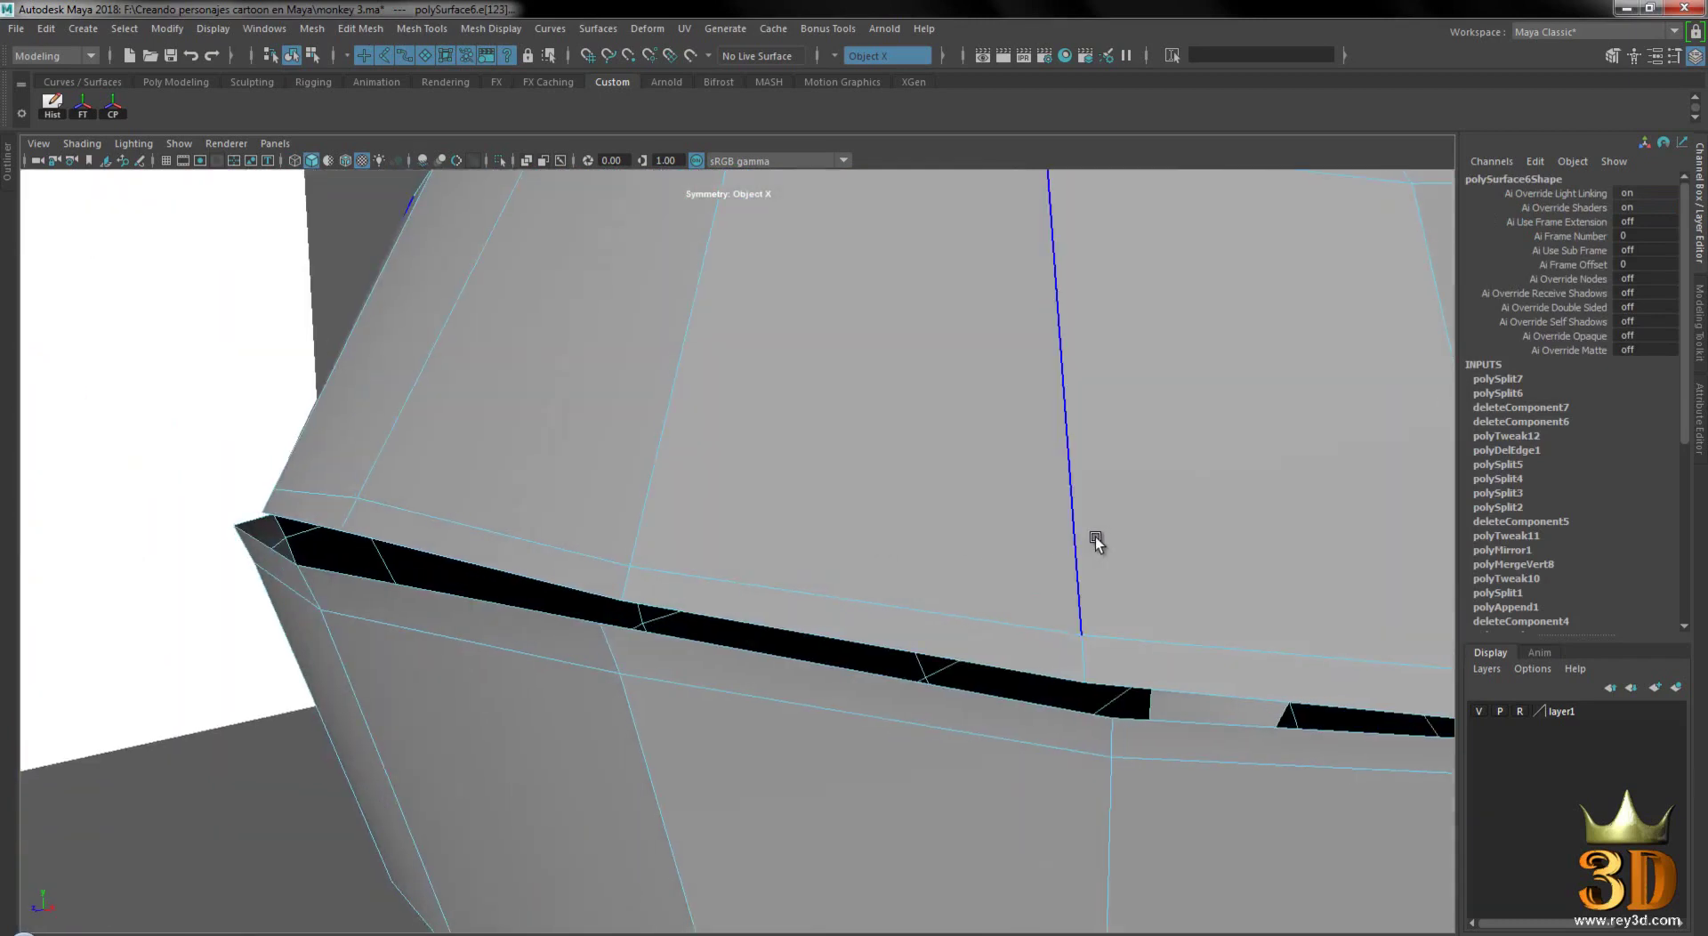
scroll(1096, 537, "down", 3)
left_click_drag(979, 468, 1102, 438, "alt")
scroll(936, 437, "up", 2)
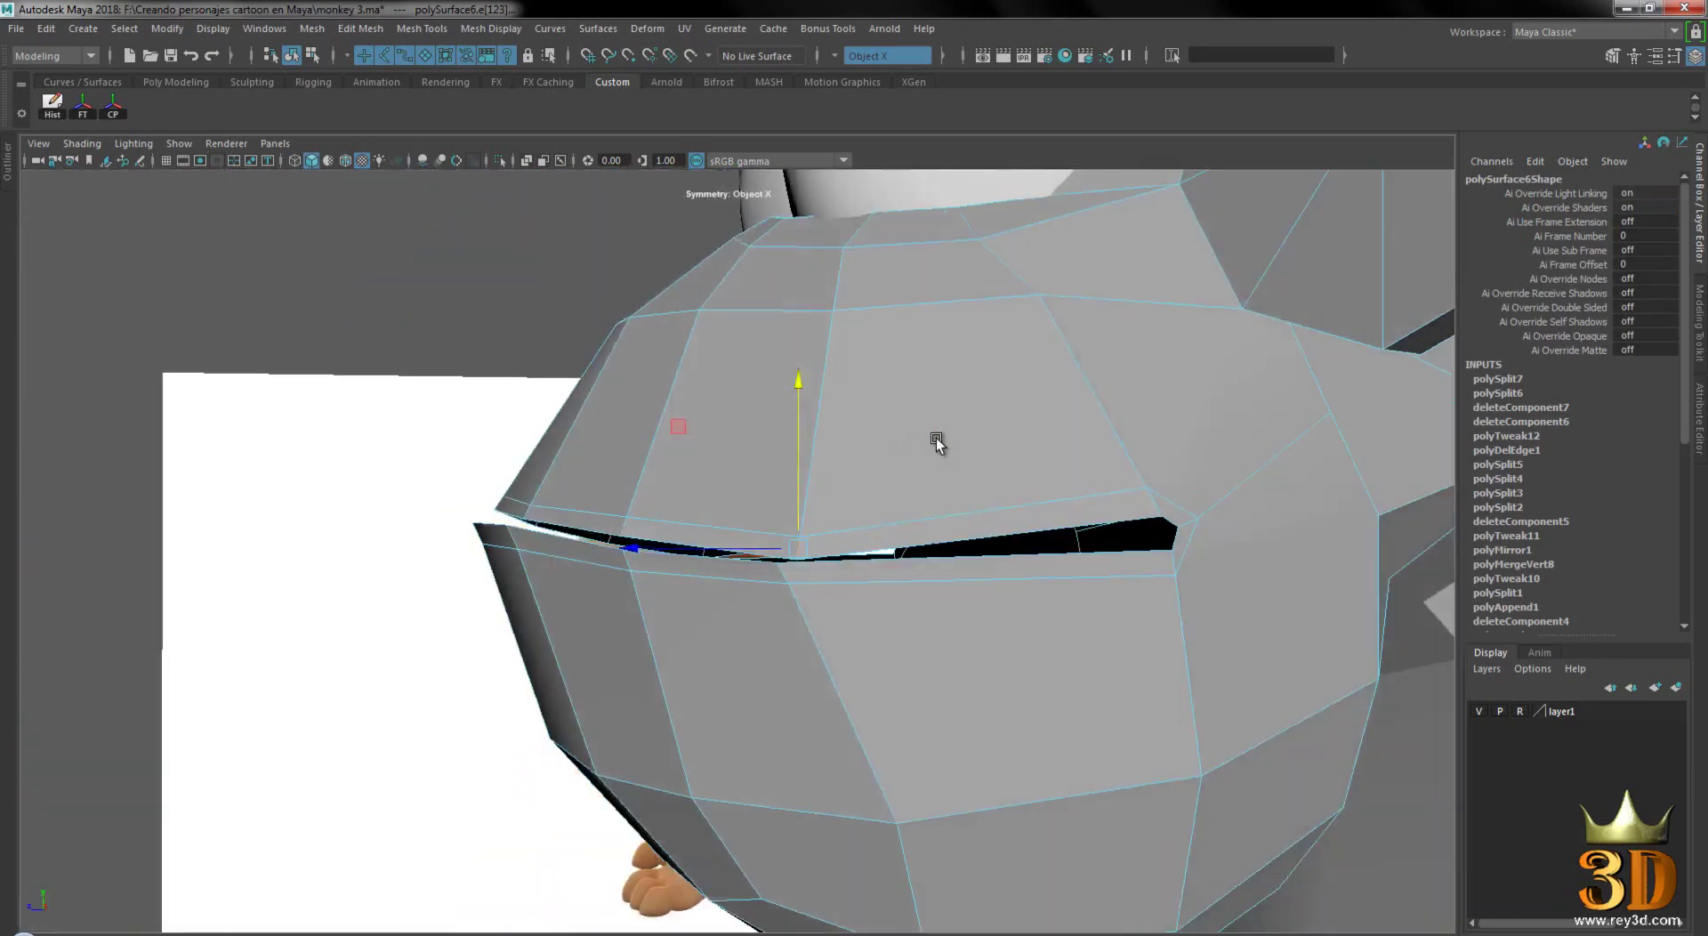
scroll(936, 437, "down", 2)
left_click_drag(915, 438, 736, 492, "alt")
scroll(736, 504, "up", 2)
left_click_drag(574, 544, 554, 546)
- From a side view, select the mouth-corner vertex and lower it in two nudges
scroll(549, 542, "down", 2)
mouse_move(873, 553)
left_mouse_down("alt")
mouse_move(937, 553)
mouse_move(857, 564)
mouse_move(770, 507)
mouse_move(774, 490)
left_mouse_up("alt")
scroll(765, 547, "up", 2)
mouse_move(1187, 520)
left_mouse_down("alt")
mouse_move(1086, 509)
mouse_move(1129, 520)
left_mouse_up("alt")
right_click(1141, 365)
left_click(1056, 361)
left_click(1076, 440)
left_click_drag(1074, 380, 1091, 415)
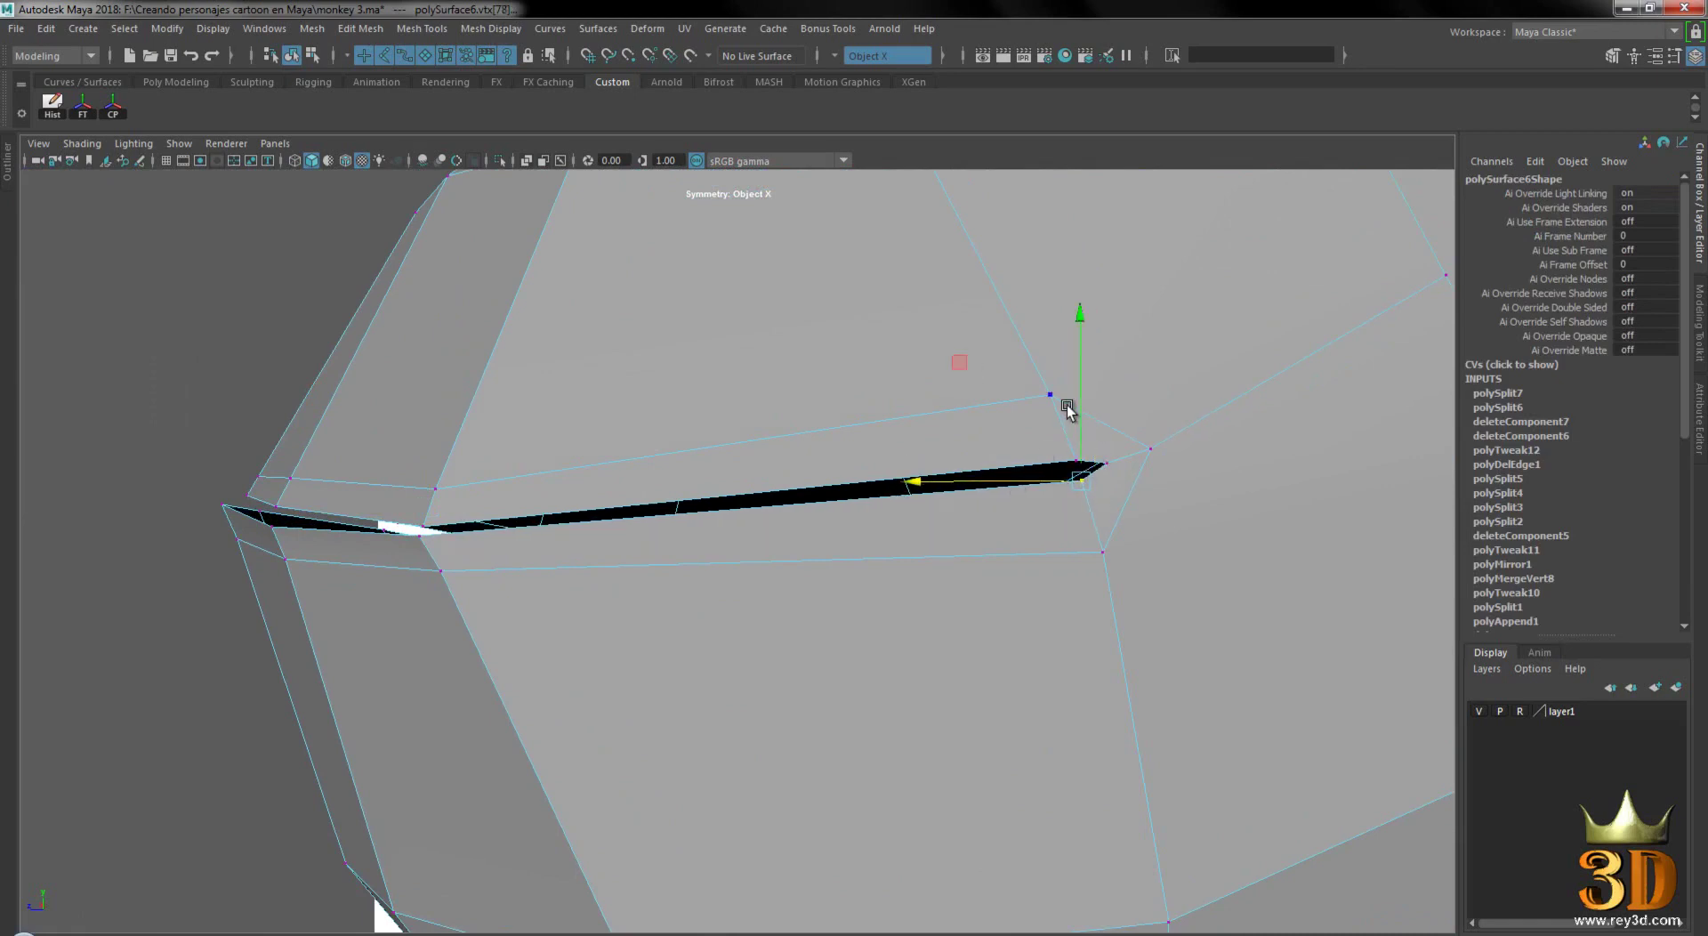
mouse_move(1050, 343)
left_mouse_down()
mouse_move(1059, 363)
mouse_move(989, 414)
left_mouse_up()
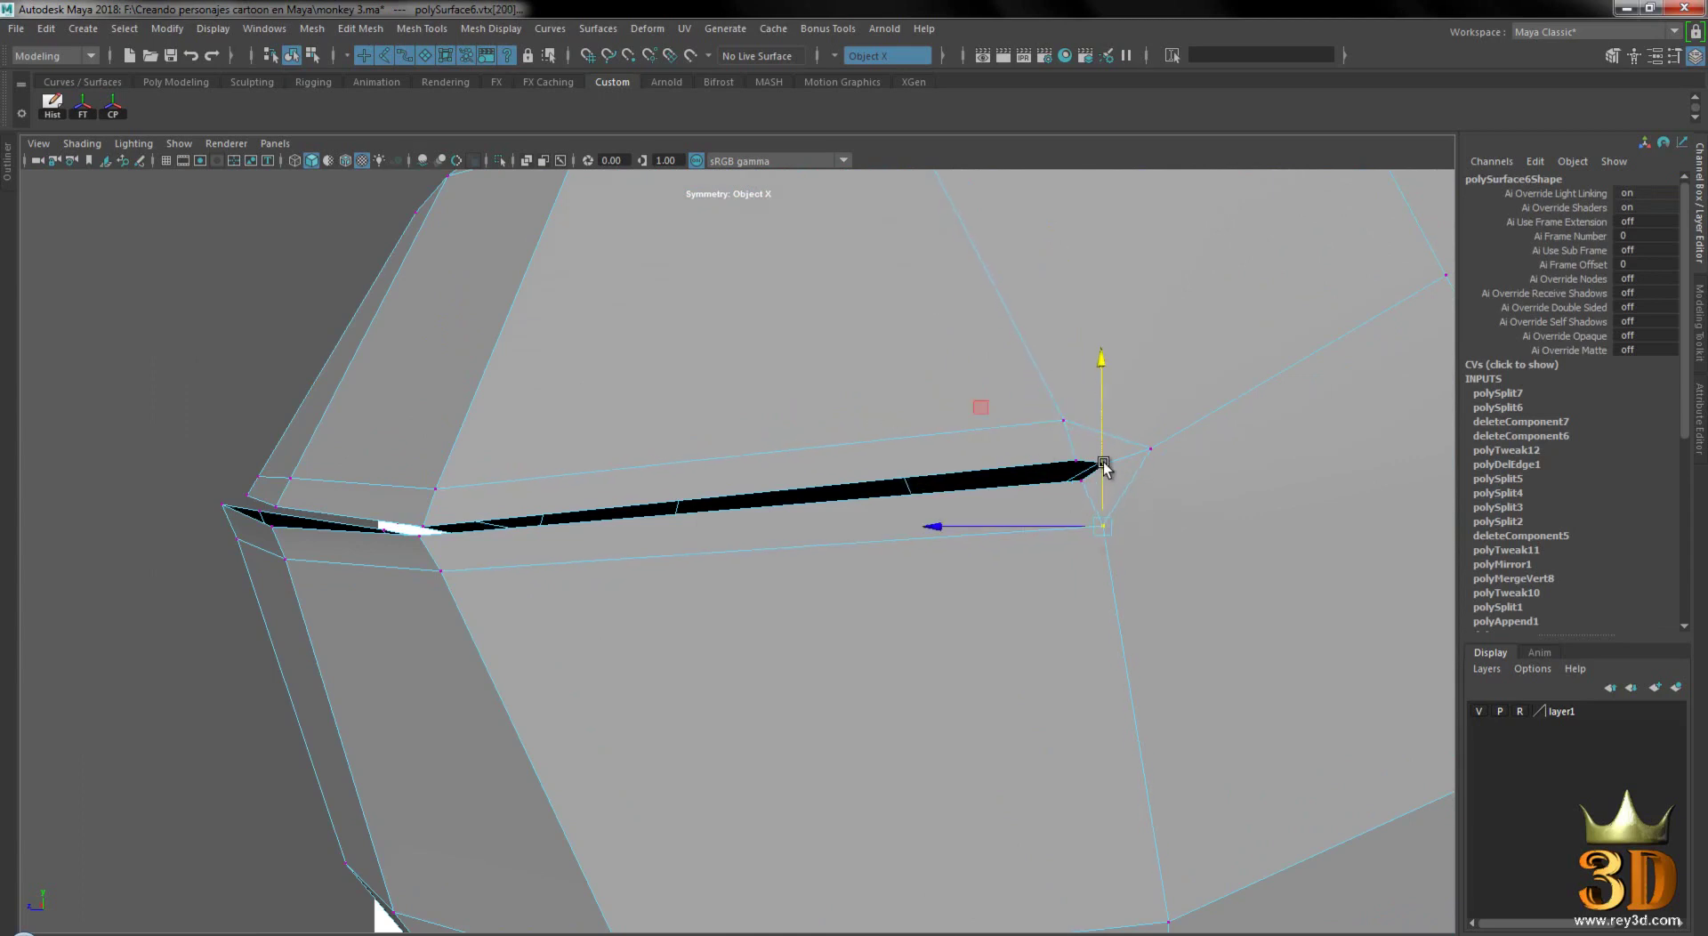
- Pan along the mouth slit, zoom out to the whole head, and clear the vertex selection
scroll(1010, 526, "down", 3)
scroll(962, 512, "up", 1)
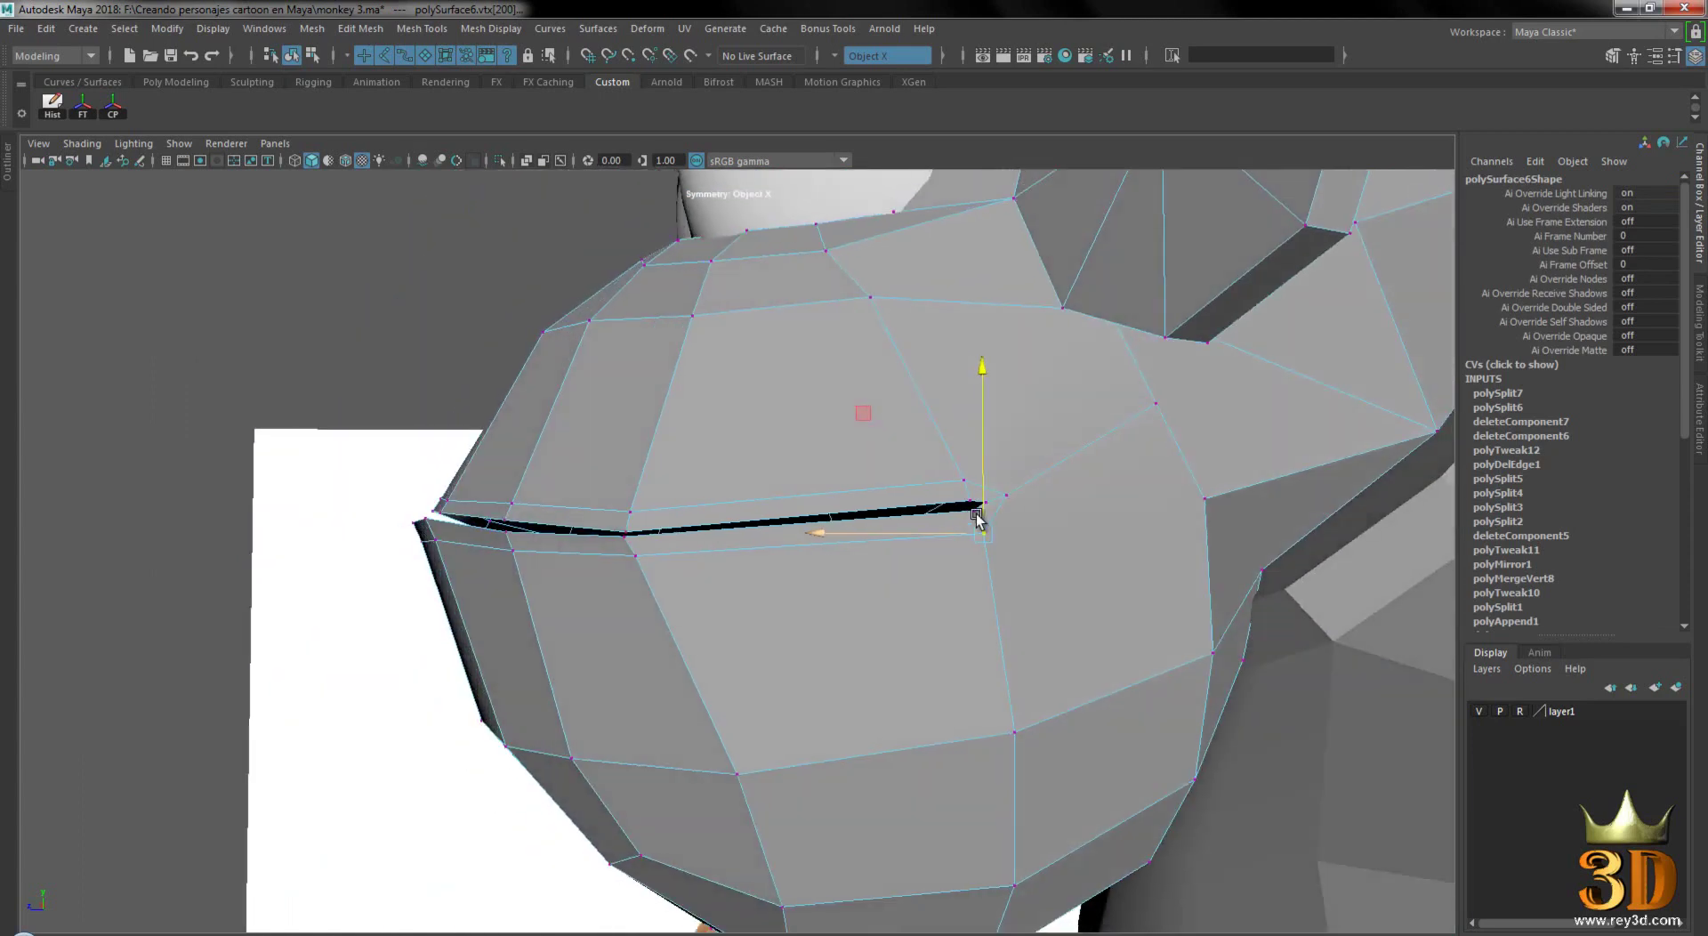
scroll(976, 516, "up", 5)
scroll(1033, 564, "down", 3)
scroll(945, 598, "up", 1)
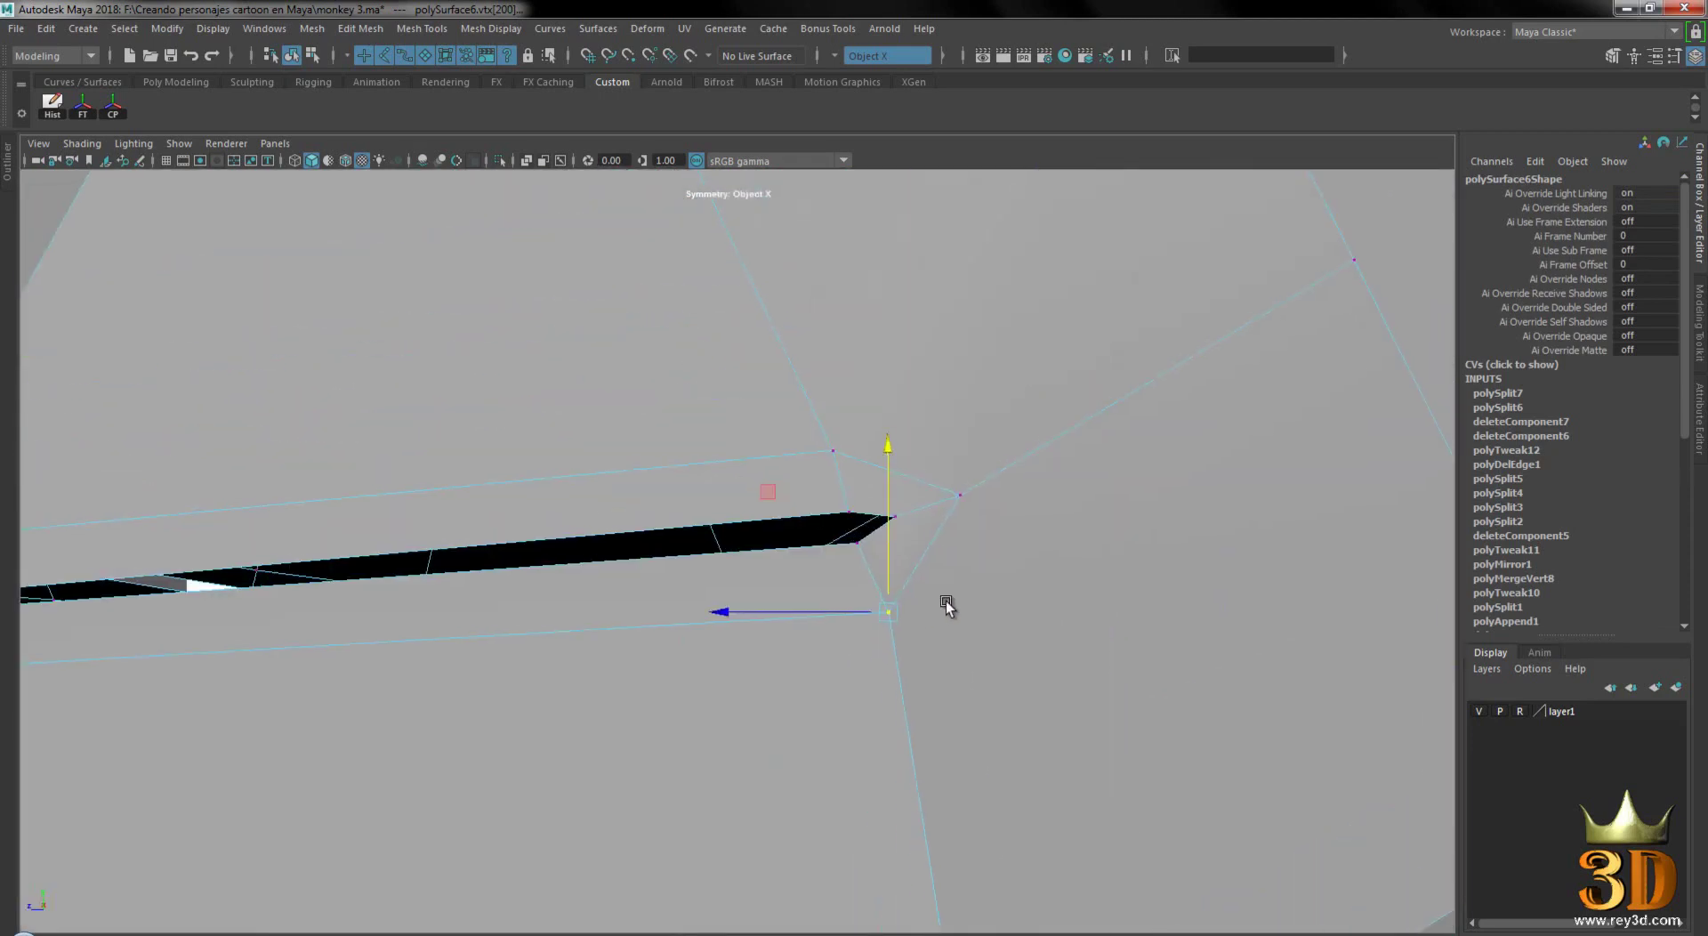
middle_click_drag(946, 598, 623, 610, "alt")
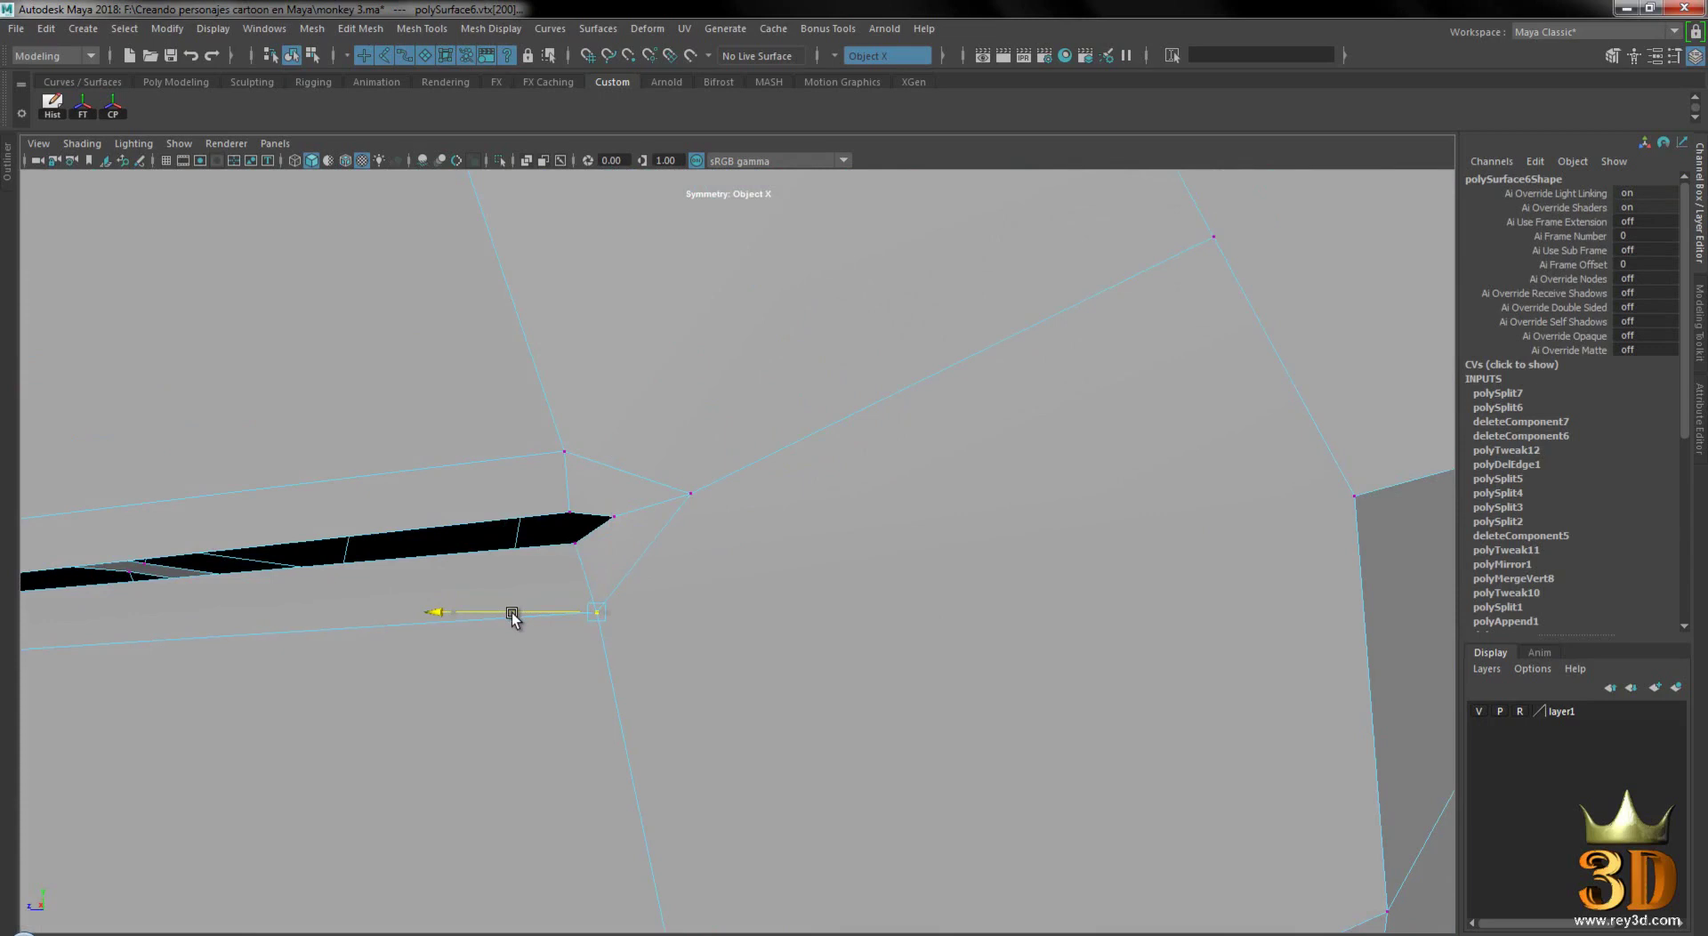
scroll(511, 612, "down", 3)
scroll(694, 572, "down", 2)
scroll(729, 561, "down", 3)
left_click_drag(777, 538, 846, 434, "alt")
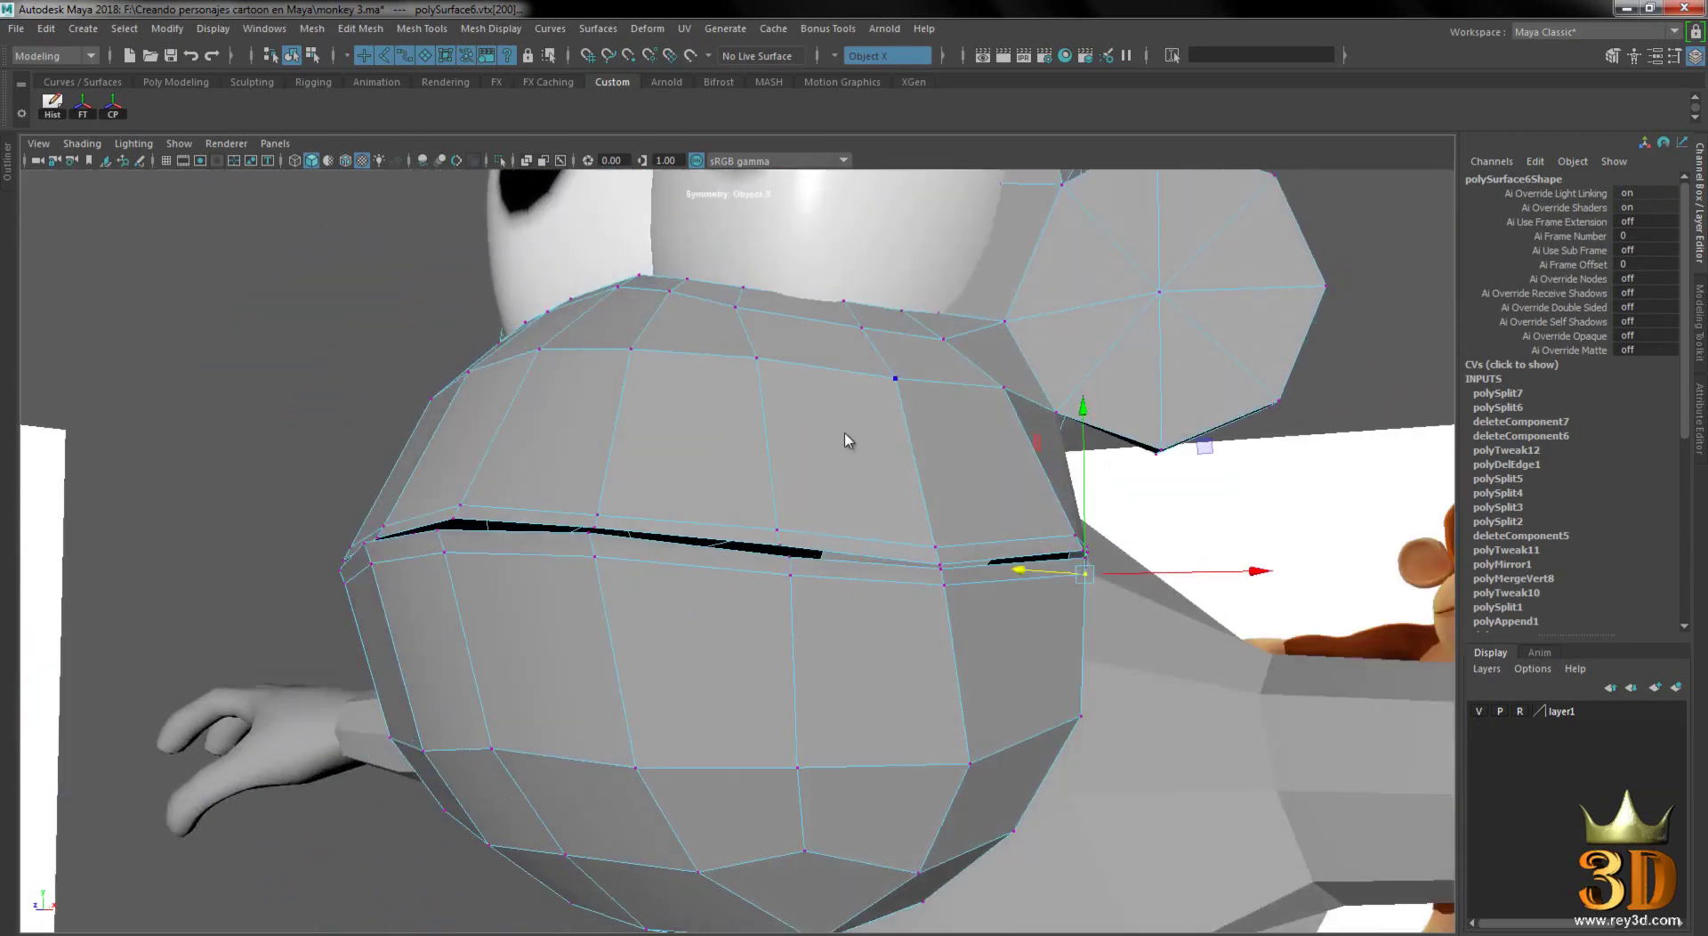
left_click(487, 438)
scroll(942, 473, "down", 5)
- Briefly select and deselect the head mesh, ending on a three-quarter side view of the head
left_click_drag(942, 472, 797, 489, "alt")
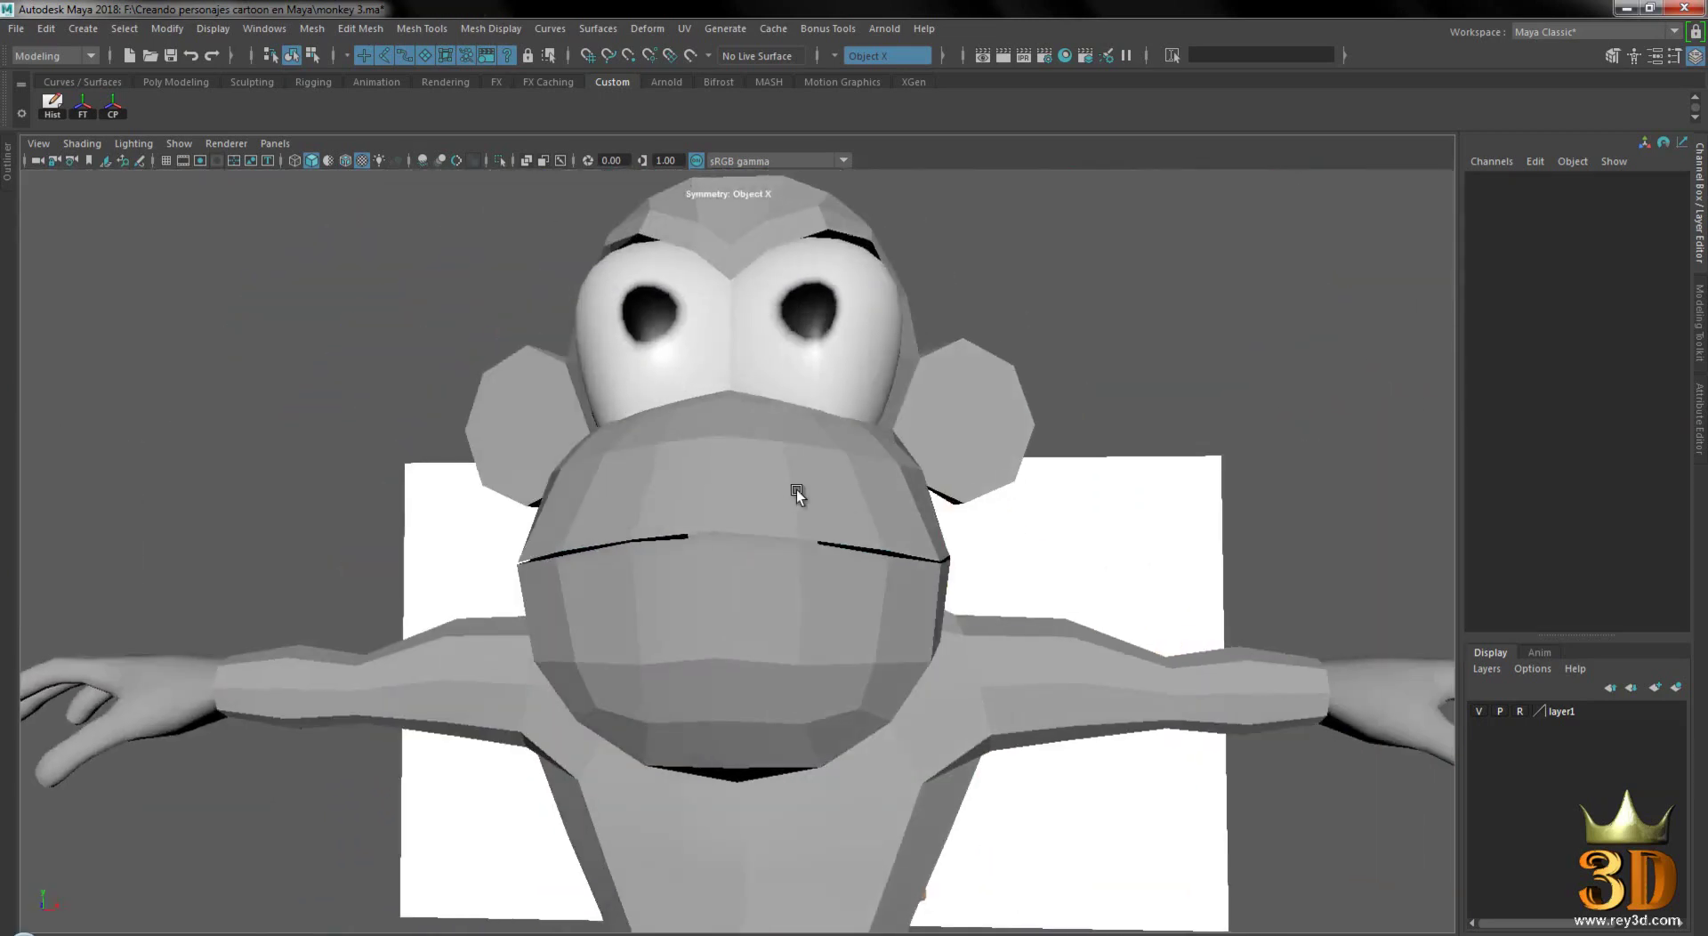
left_click(802, 494)
left_click(1194, 328)
mouse_move(1214, 498)
left_mouse_down("alt")
mouse_move(1021, 508)
mouse_move(1087, 535)
mouse_move(868, 457)
mouse_move(861, 477)
mouse_move(1251, 477)
mouse_move(769, 480)
mouse_move(803, 493)
mouse_move(686, 502)
mouse_move(686, 470)
mouse_move(661, 470)
mouse_move(1108, 466)
mouse_move(783, 446)
mouse_move(902, 440)
mouse_move(959, 447)
mouse_move(1061, 506)
mouse_move(1162, 506)
mouse_move(1037, 514)
mouse_move(977, 568)
mouse_move(836, 564)
left_mouse_up("alt")
- In the low-poly cage view, extrude the mouth edge loop and push it inward (Local Translate Z -0.049)
left_click(828, 635)
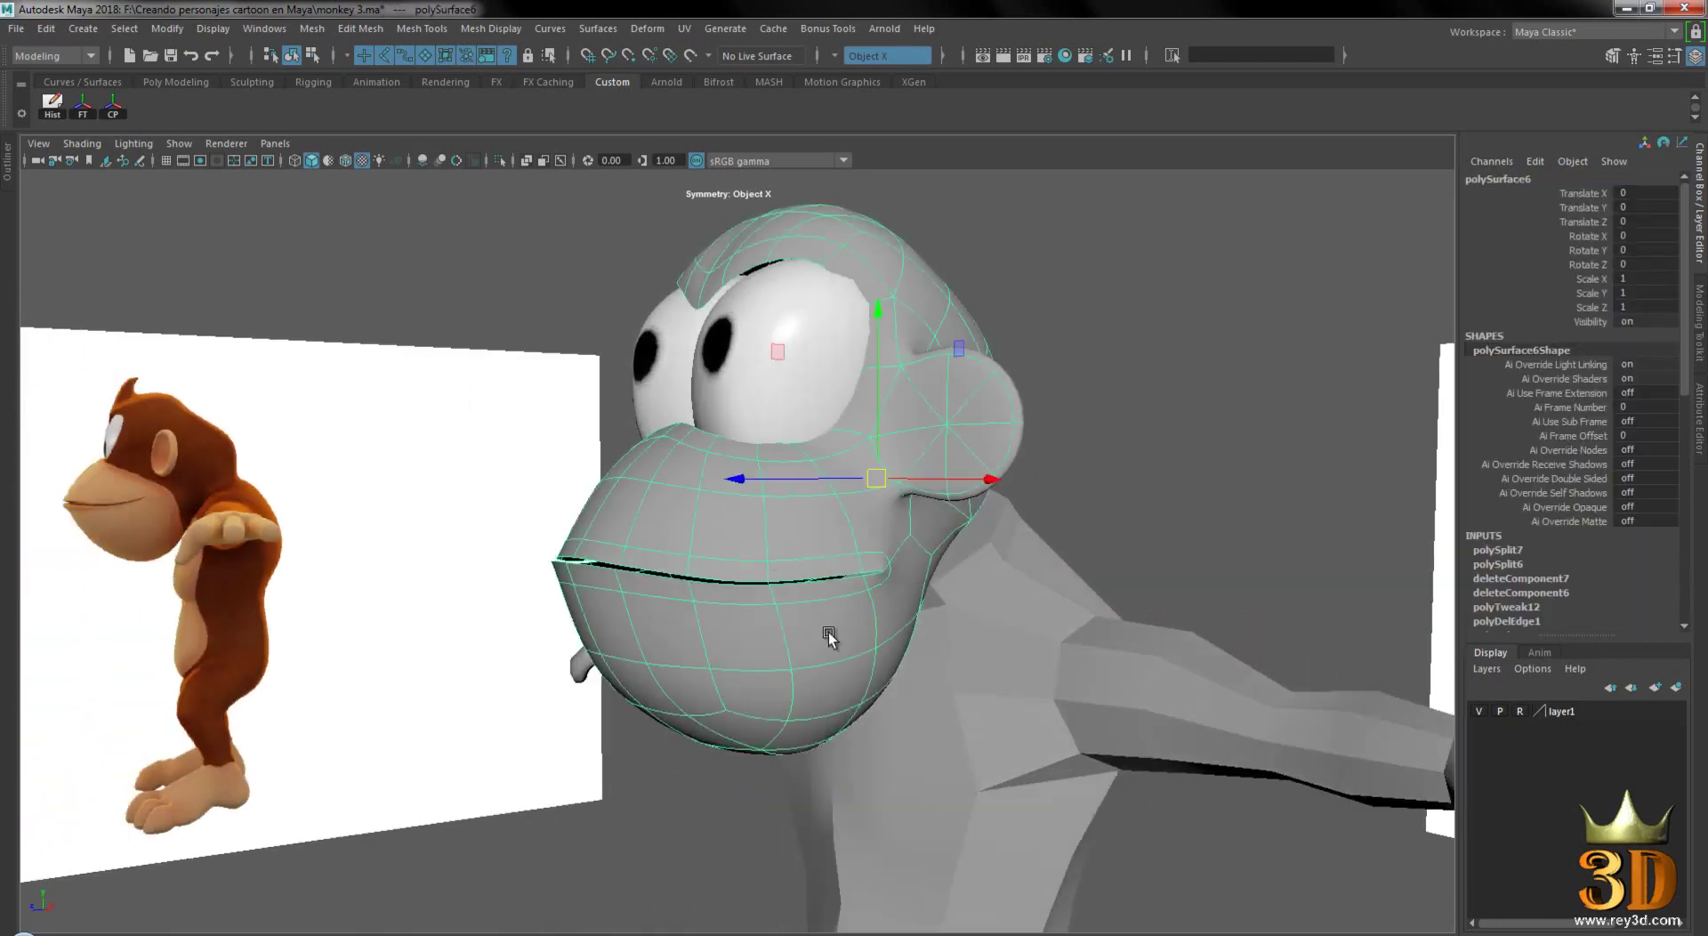
key("1")
scroll(851, 573, "up", 3)
scroll(591, 413, "up", 3)
scroll(696, 389, "up", 2)
right_click(695, 390)
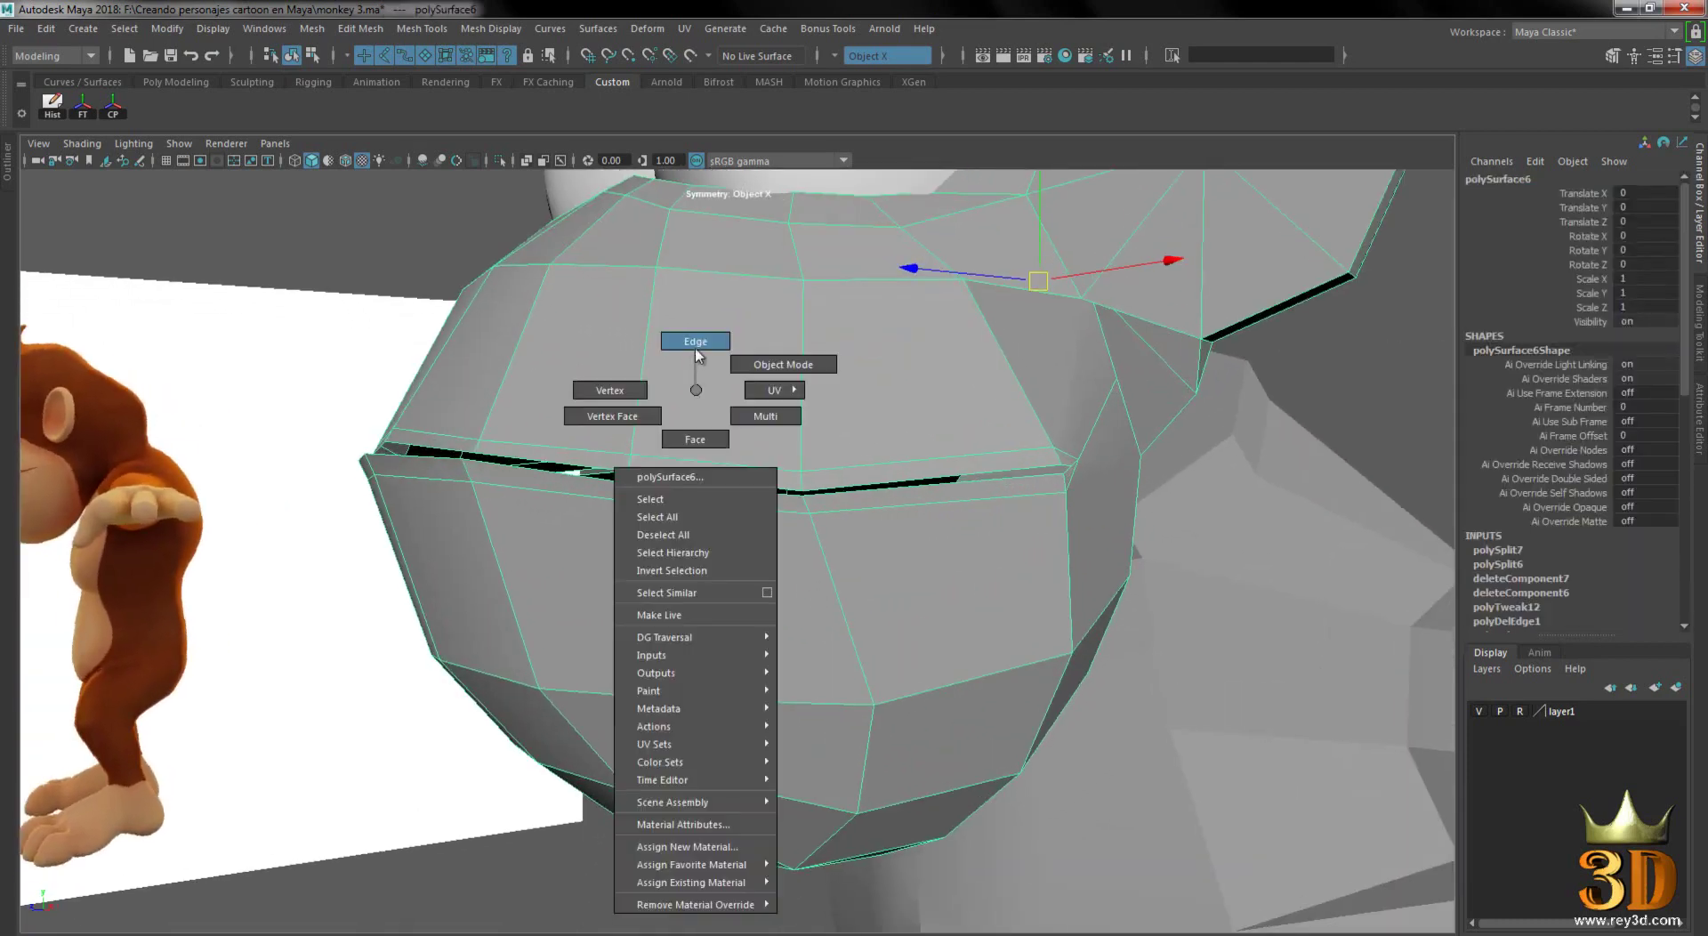
left_click(696, 342)
left_click_drag(696, 351, 608, 466, "alt")
double_click(588, 456)
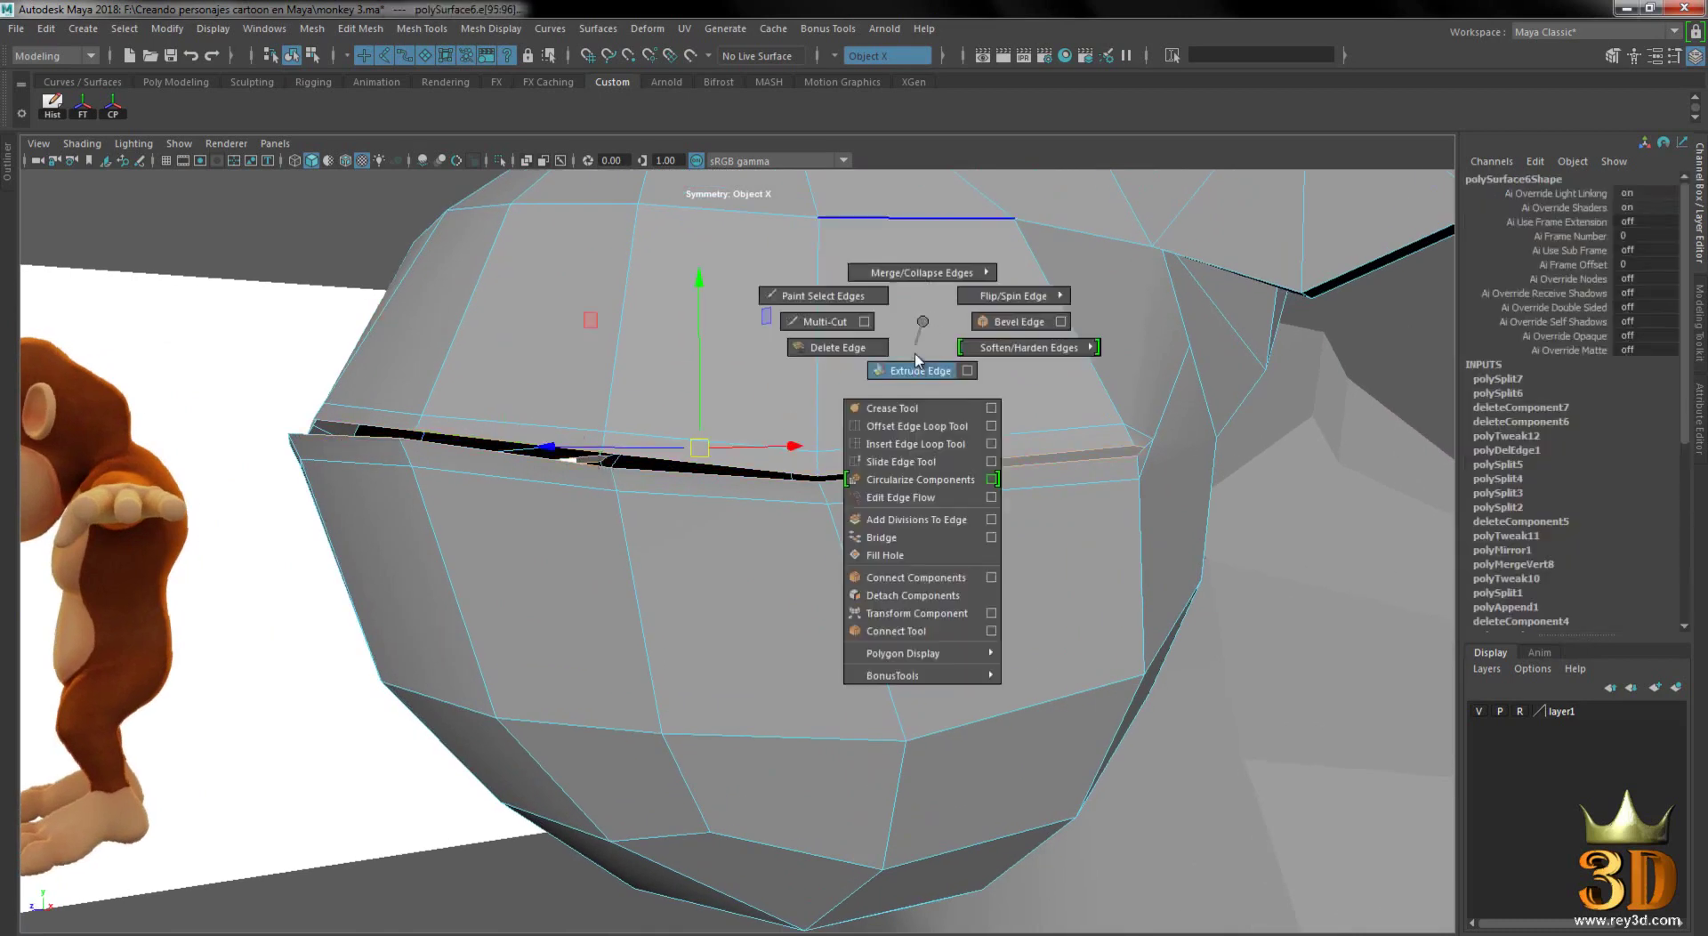
right_click_drag(885, 355, 755, 469, "shift")
mouse_move(754, 470)
left_mouse_down("alt")
mouse_move(768, 538)
mouse_move(325, 534)
mouse_move(402, 540)
left_mouse_up("alt")
mouse_move(617, 488)
left_mouse_down("alt")
mouse_move(617, 519)
mouse_move(574, 516)
left_mouse_up("alt")
- Check the mesh in wireframe, then enable Two Sided Lighting in the viewport
key("4")
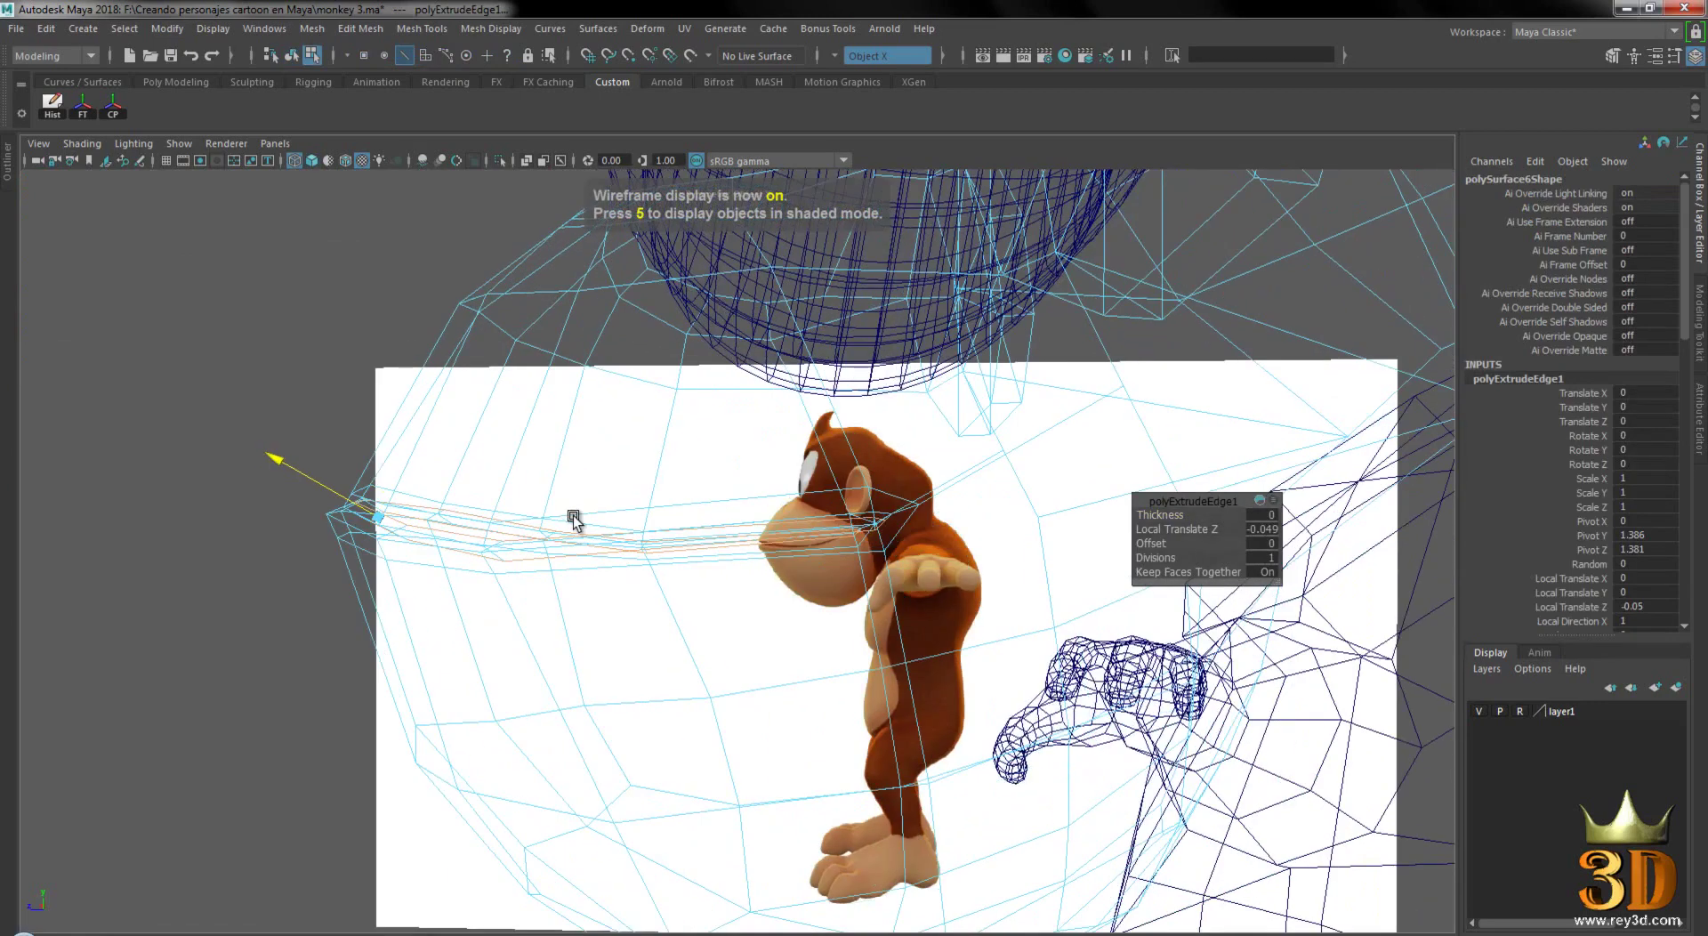
key("5")
scroll(658, 521, "up", 5)
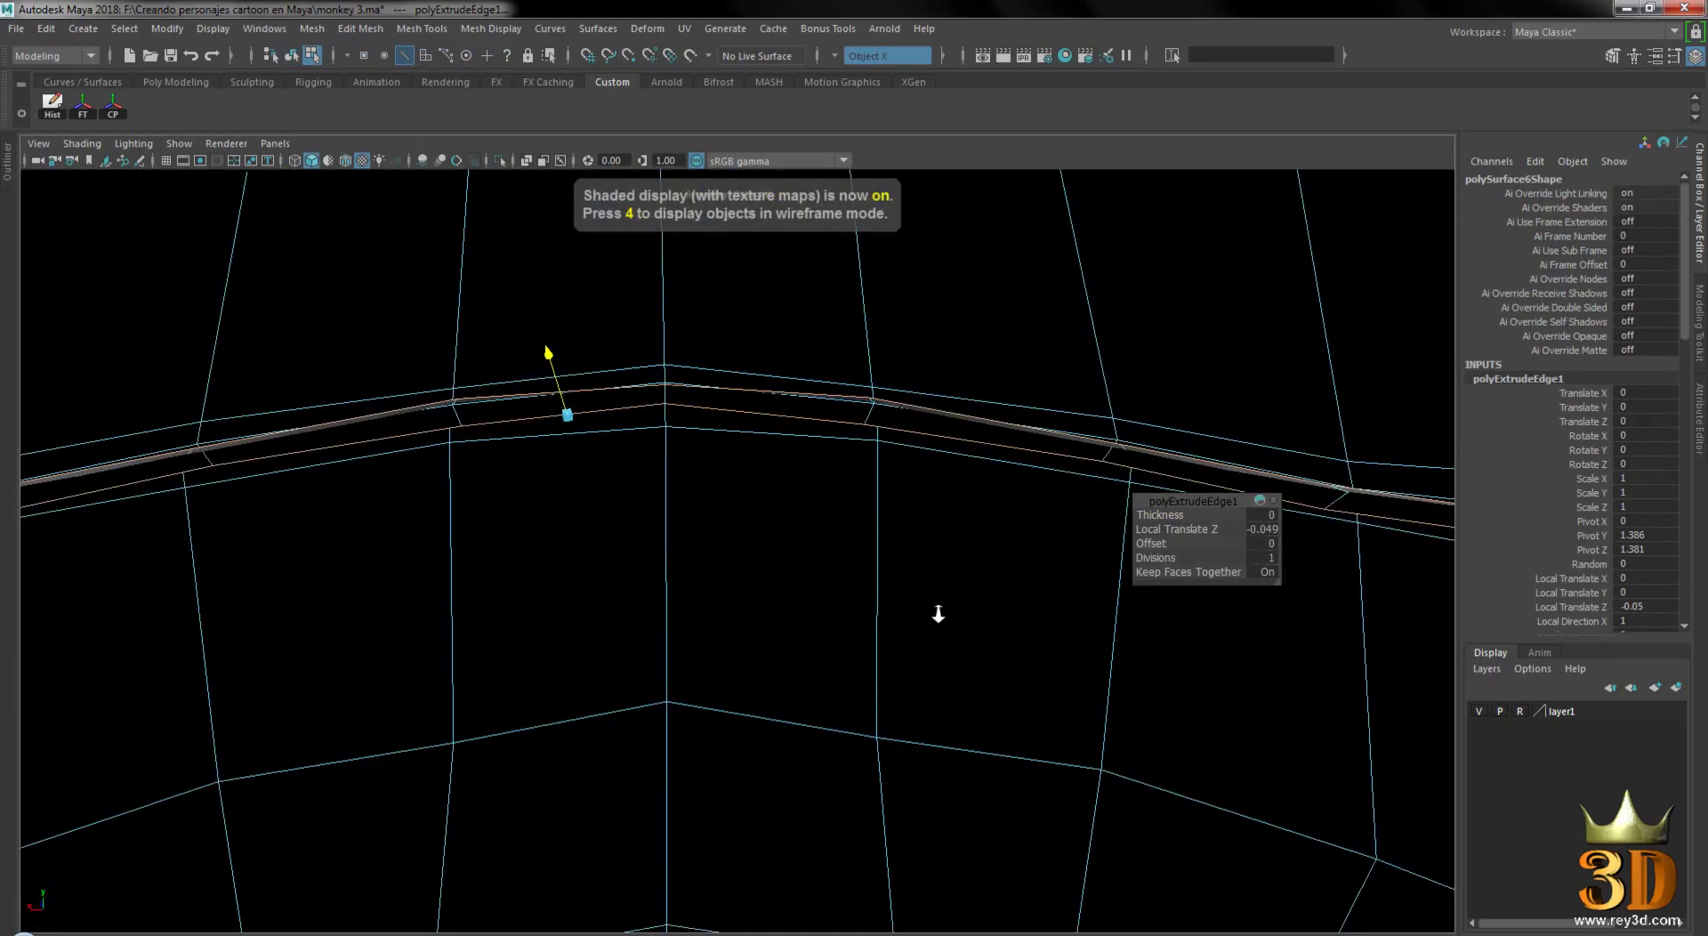
left_click(137, 142)
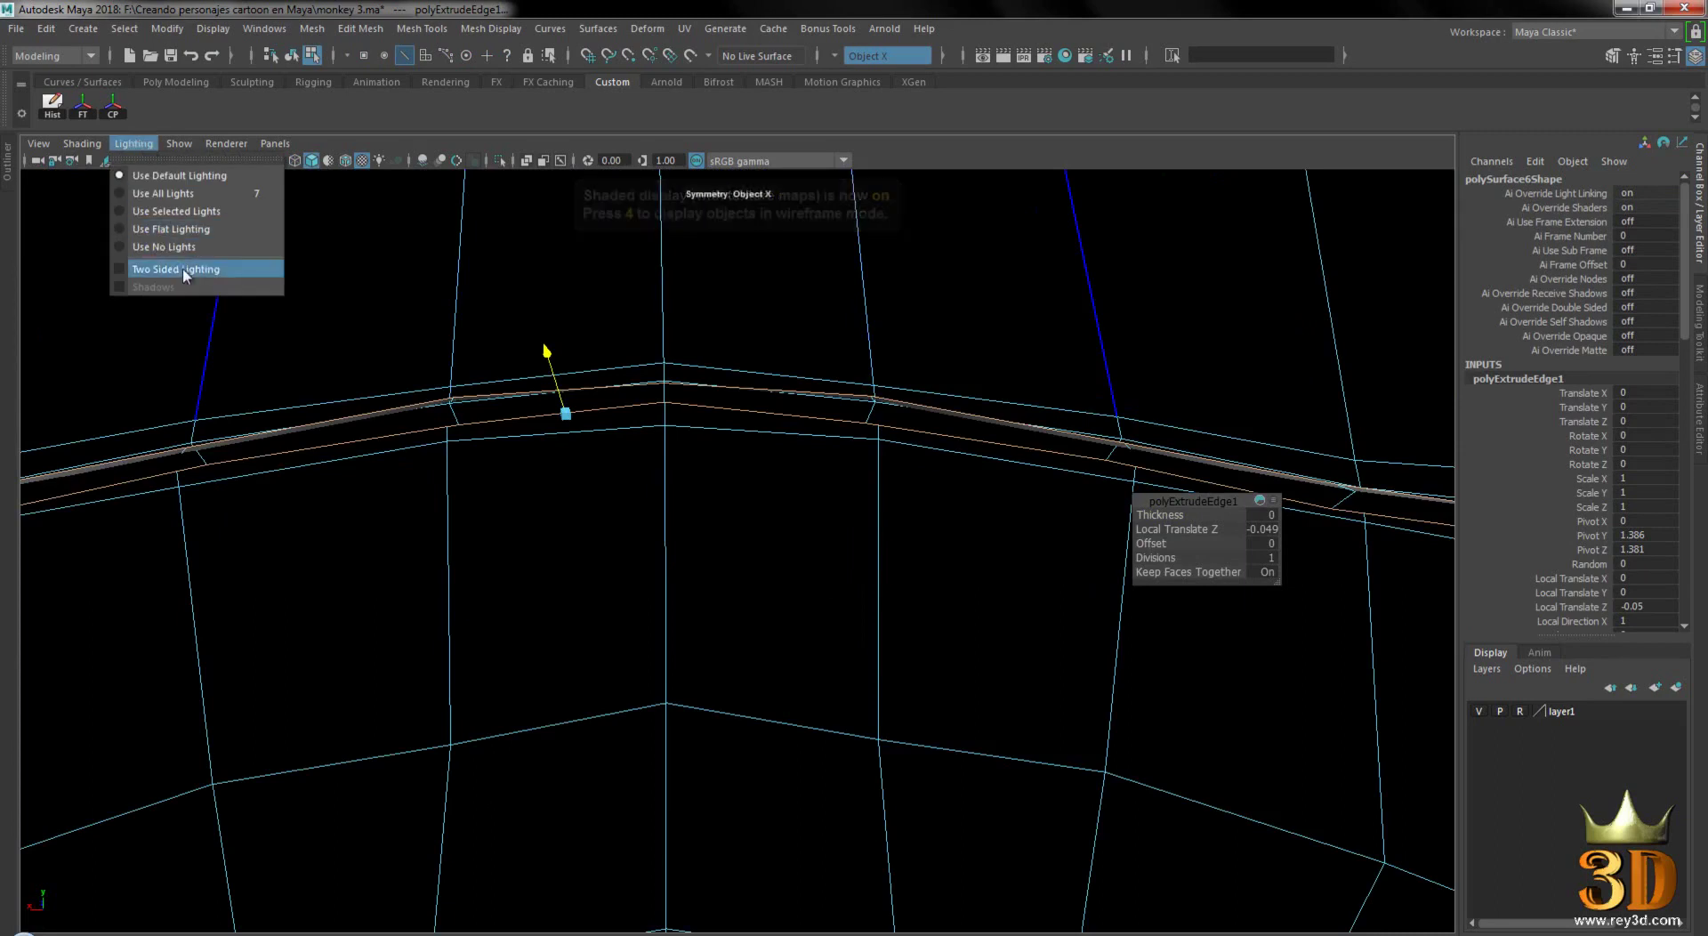
left_click(187, 267)
- Extrude the mouth edge loop a second time and inspect the new inner strip
right_click_drag(824, 539, 701, 495, "alt")
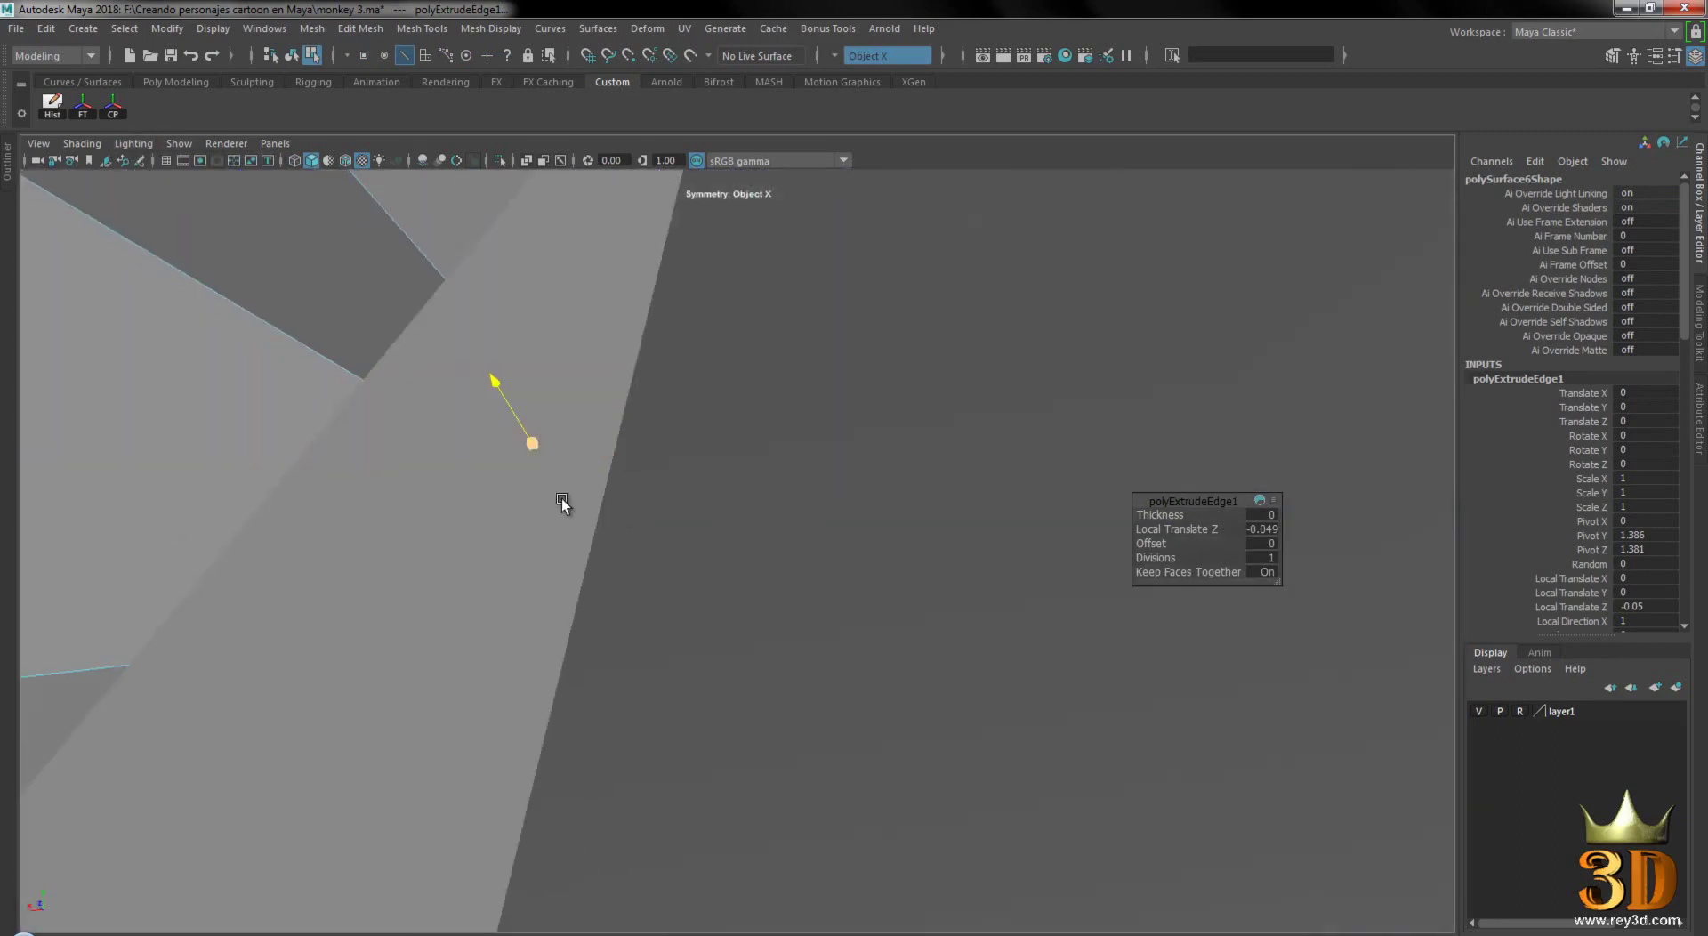
right_click(705, 492, "shift")
left_click(703, 541)
mouse_move(600, 468)
right_mouse_down("alt")
mouse_move(971, 525)
mouse_move(801, 489)
right_mouse_up("alt")
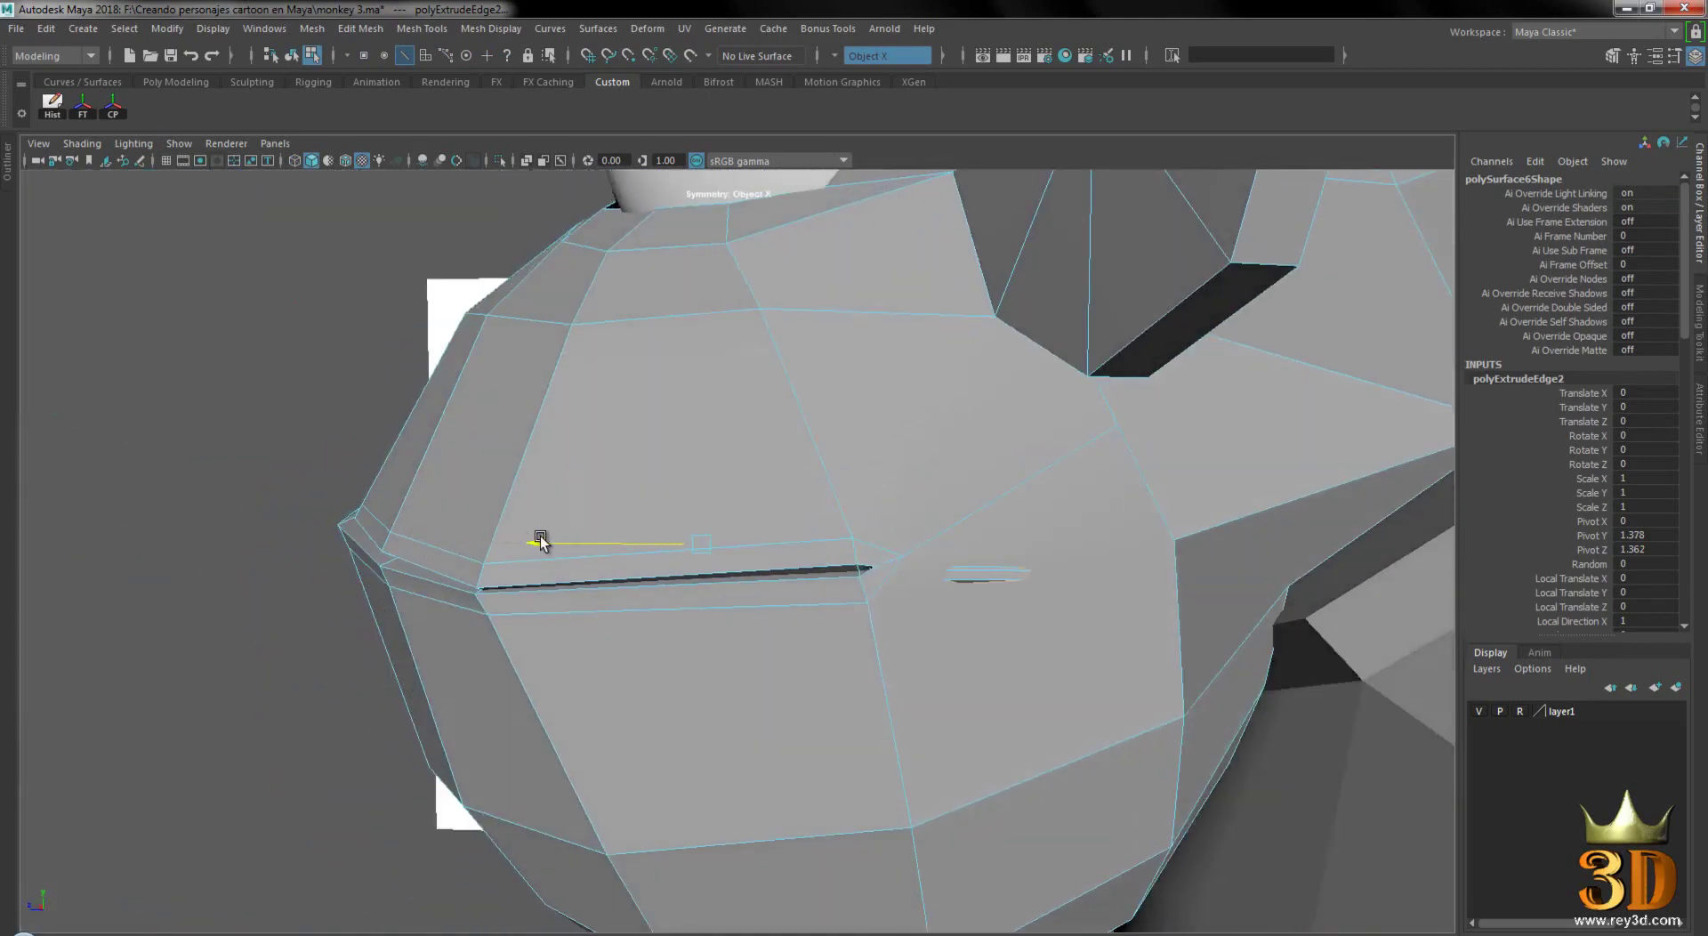
mouse_move(569, 539)
right_mouse_down("alt")
mouse_move(801, 553)
mouse_move(590, 553)
mouse_move(680, 594)
mouse_move(701, 566)
right_mouse_up("alt")
mouse_move(701, 566)
left_mouse_down("alt")
mouse_move(621, 580)
mouse_move(710, 595)
mouse_move(495, 575)
left_mouse_up("alt")
mouse_move(355, 539)
left_mouse_down("alt")
mouse_move(770, 564)
mouse_move(724, 525)
left_mouse_up("alt")
right_click_drag(724, 526, 543, 513, "alt")
mouse_move(543, 513)
left_mouse_down("alt")
mouse_move(508, 535)
mouse_move(532, 537)
left_mouse_up("alt")
mouse_move(598, 578)
left_mouse_down("alt")
mouse_move(621, 558)
mouse_move(778, 599)
mouse_move(668, 564)
mouse_move(972, 569)
mouse_move(915, 637)
mouse_move(819, 598)
mouse_move(534, 589)
mouse_move(1091, 510)
mouse_move(1124, 510)
mouse_move(1102, 525)
mouse_move(1134, 538)
mouse_move(976, 527)
left_mouse_up("alt")
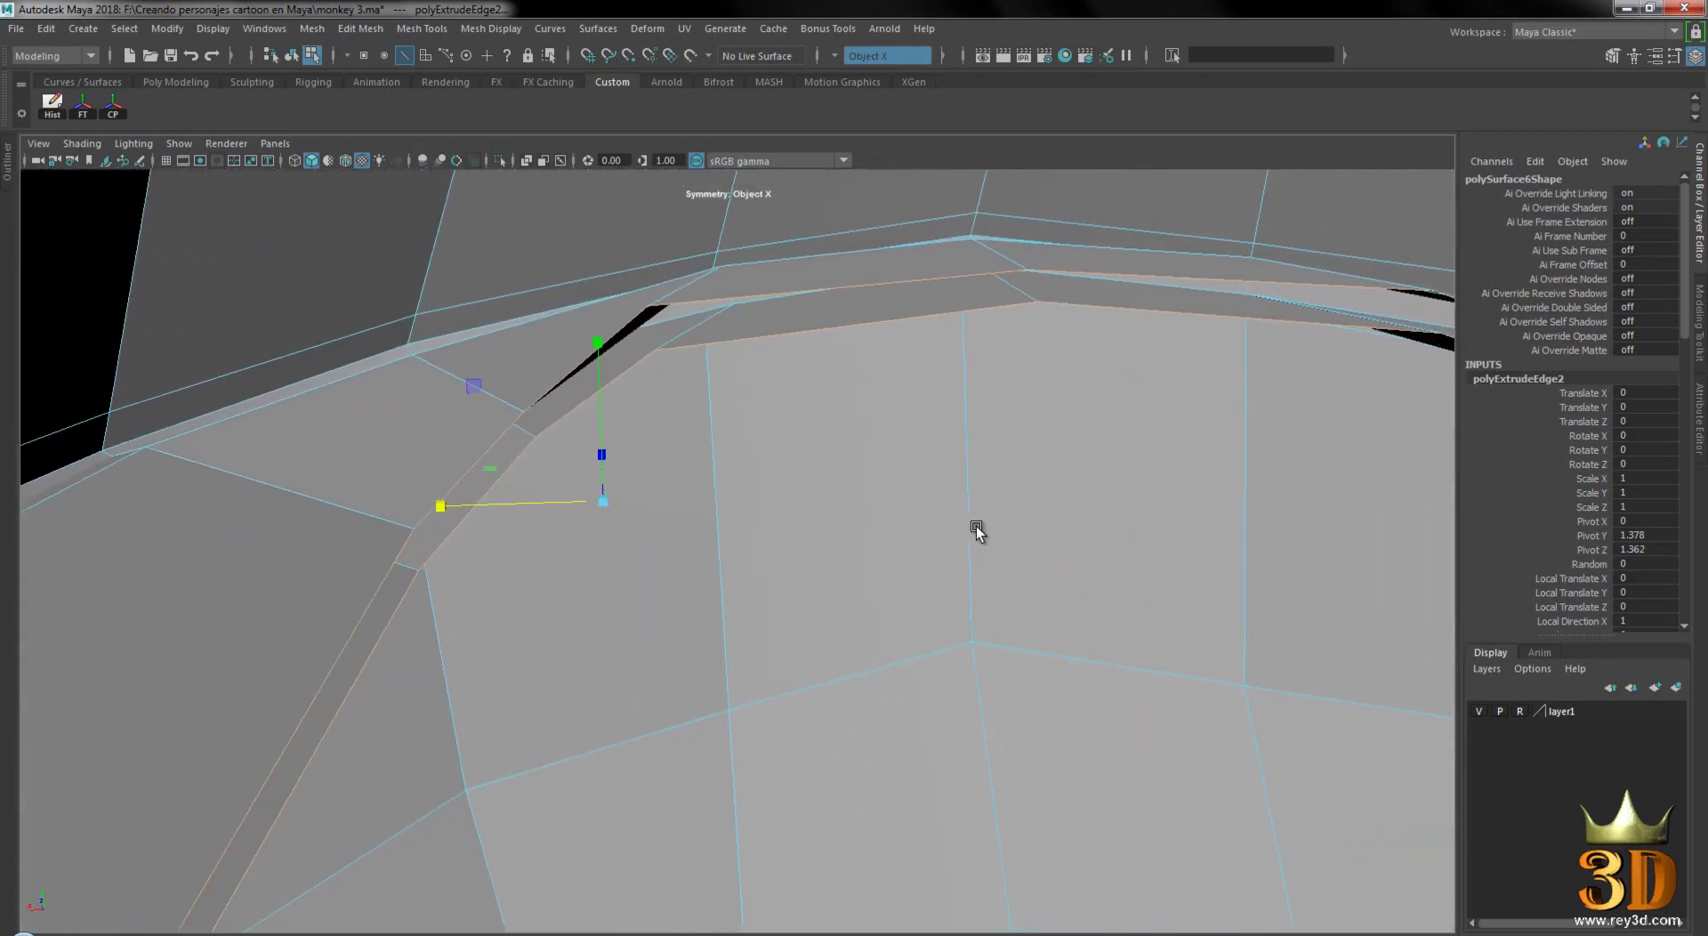
- Select a vertex on the inner lip strip and move it down and left
right_click_drag(970, 392, 697, 307)
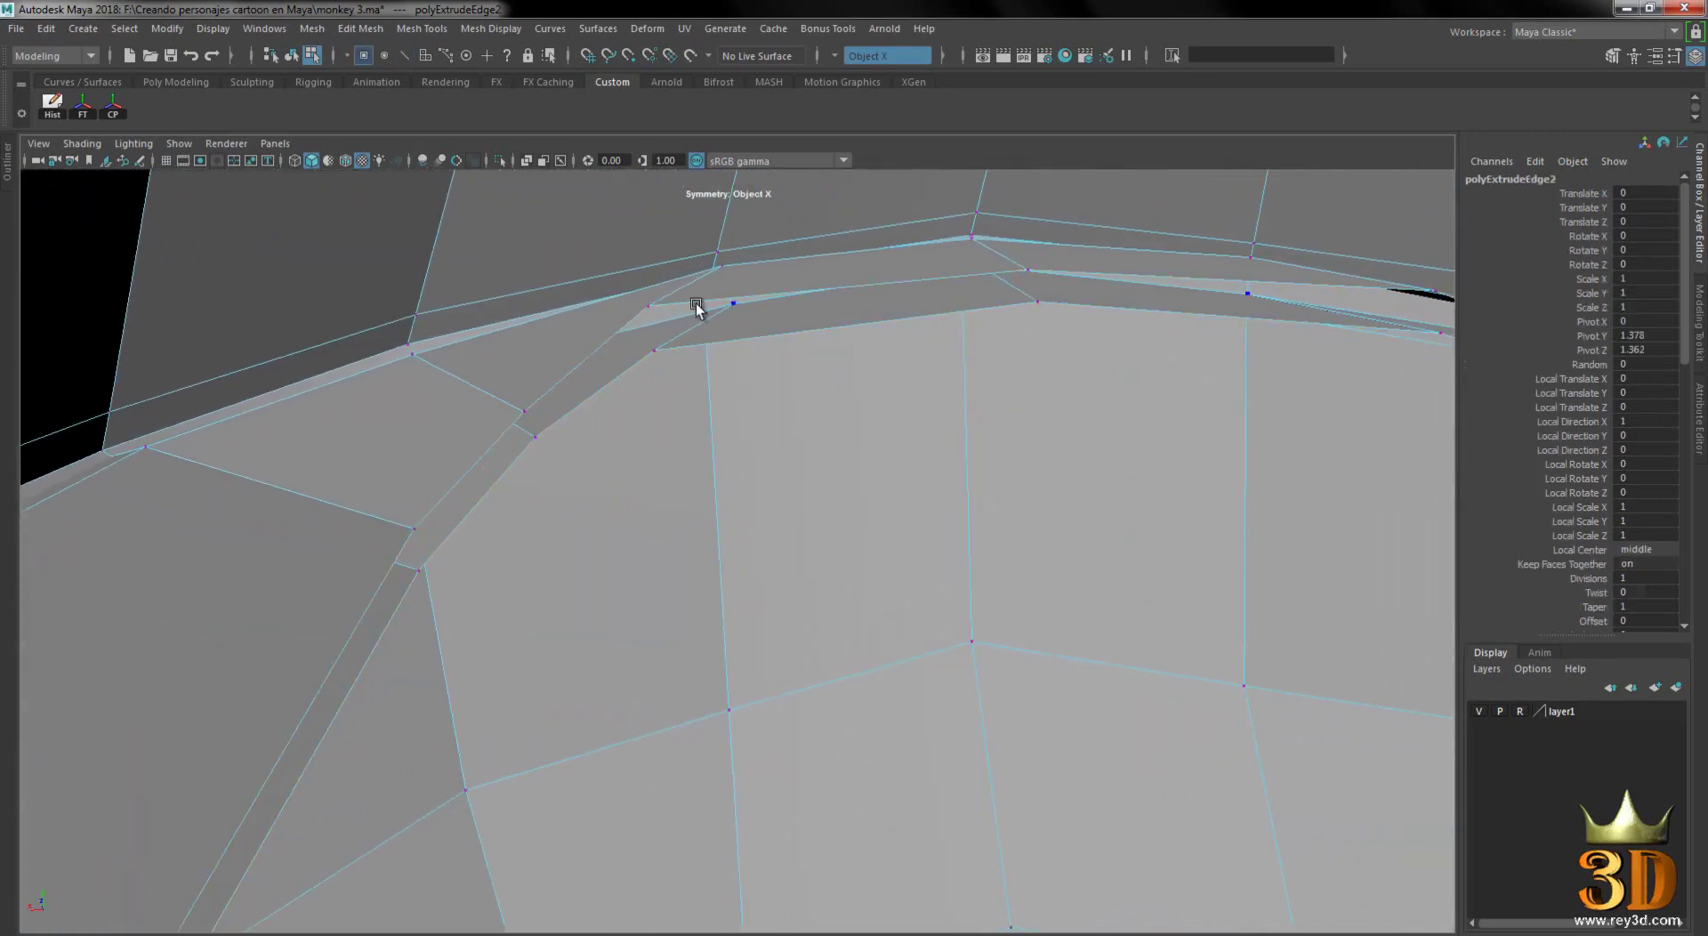
left_click(650, 305)
left_click_drag(947, 446, 896, 450, "alt")
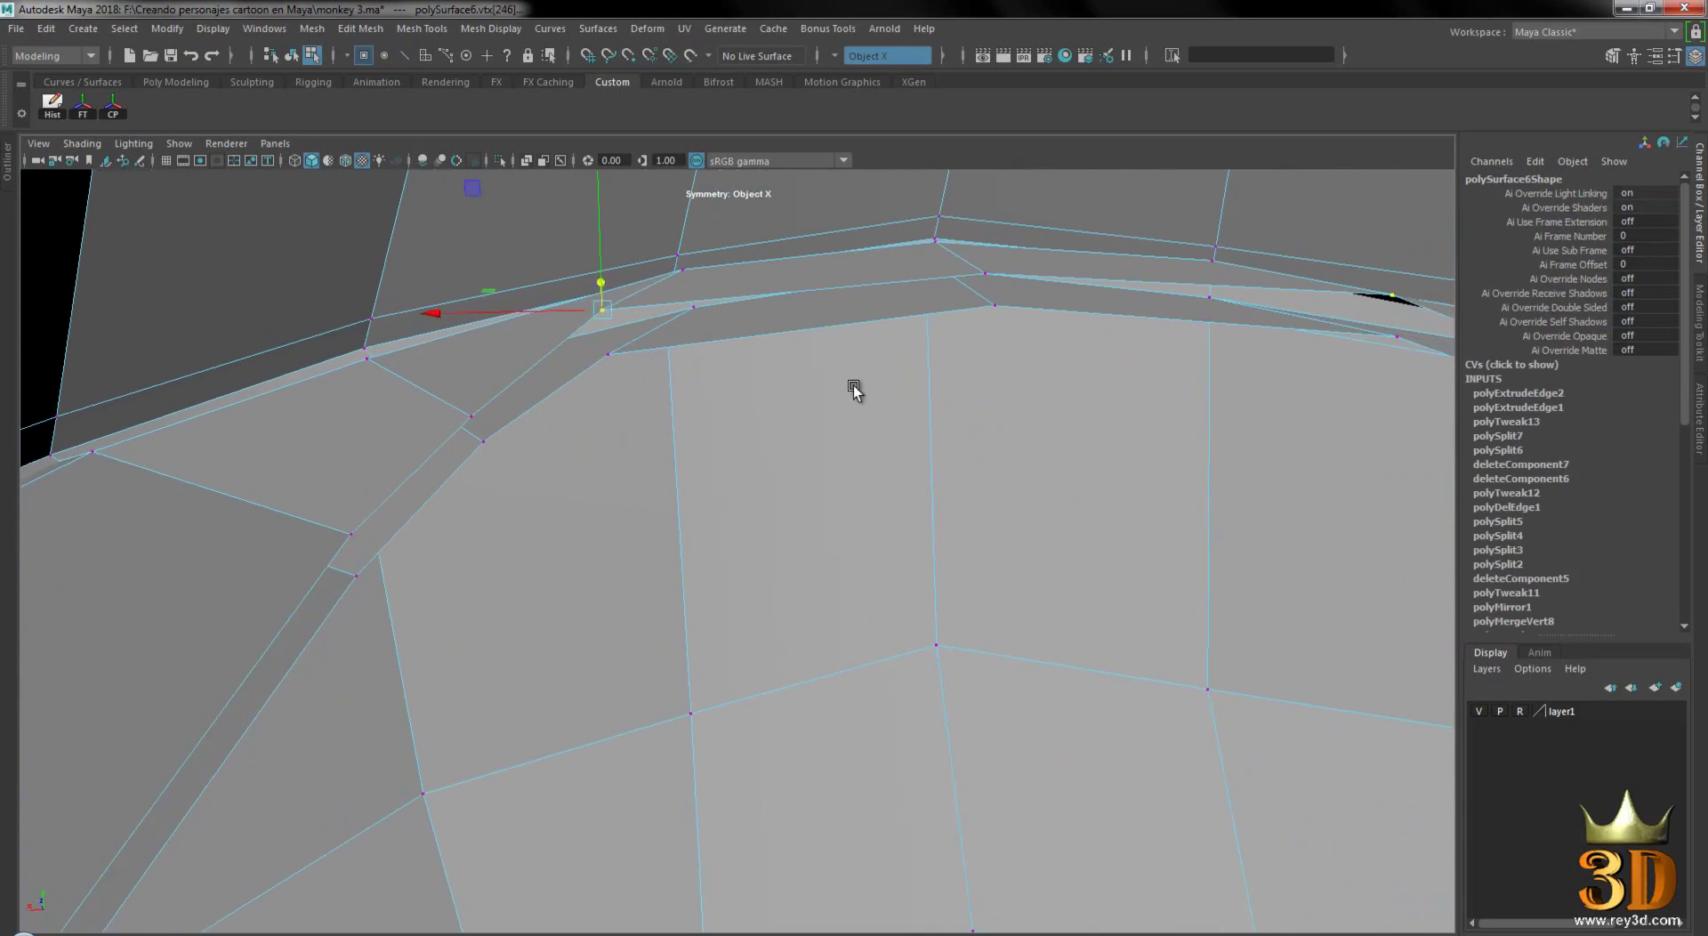
left_click_drag(852, 386, 788, 411, "alt")
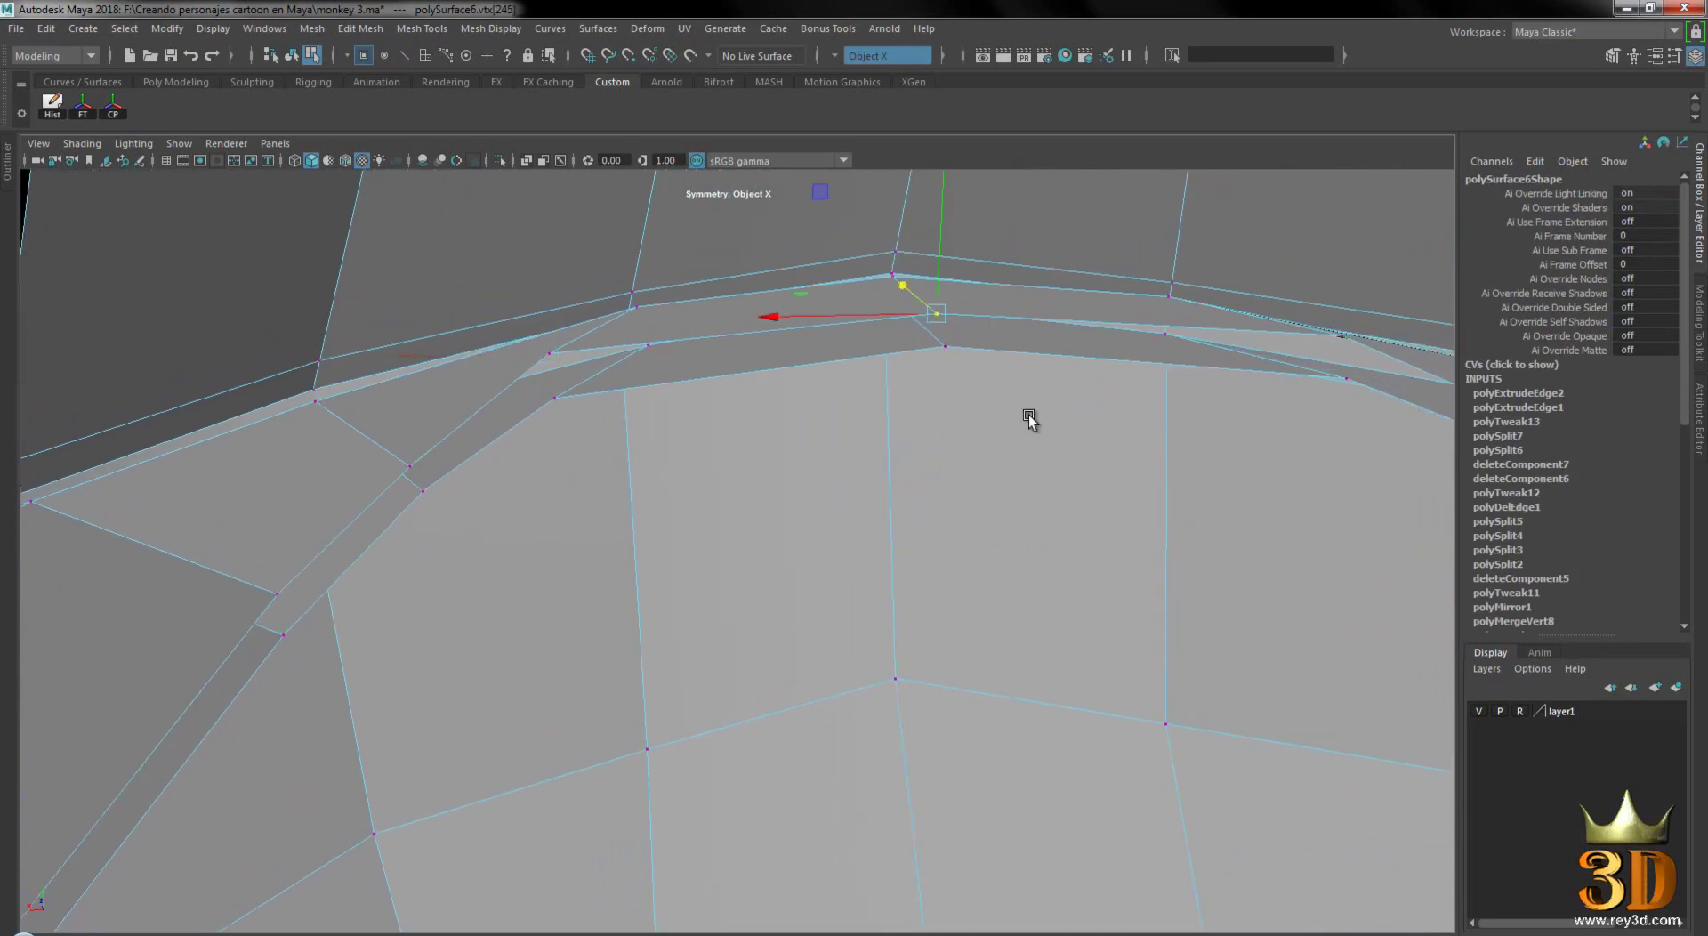
left_click_drag(1028, 415, 1167, 484, "alt")
right_click_drag(1166, 484, 682, 446, "alt")
mouse_move(683, 447)
left_mouse_down("alt")
mouse_move(898, 432)
mouse_move(797, 431)
mouse_move(911, 481)
left_mouse_up("alt")
mouse_move(911, 480)
right_mouse_down("alt")
mouse_move(960, 545)
mouse_move(848, 631)
right_mouse_up("alt")
mouse_move(848, 631)
left_mouse_down("alt")
mouse_move(797, 642)
mouse_move(748, 554)
mouse_move(759, 570)
left_mouse_up("alt")
middle_click_drag(804, 528, 716, 546)
- Slide two more lip-loop vertices into place, mirrored on both sides
left_click_drag(718, 570, 825, 590, "alt")
left_click(718, 584)
middle_click_drag(799, 564, 706, 602)
mouse_move(706, 602)
left_mouse_down("alt")
mouse_move(787, 622)
mouse_move(495, 572)
mouse_move(536, 563)
left_mouse_up("alt")
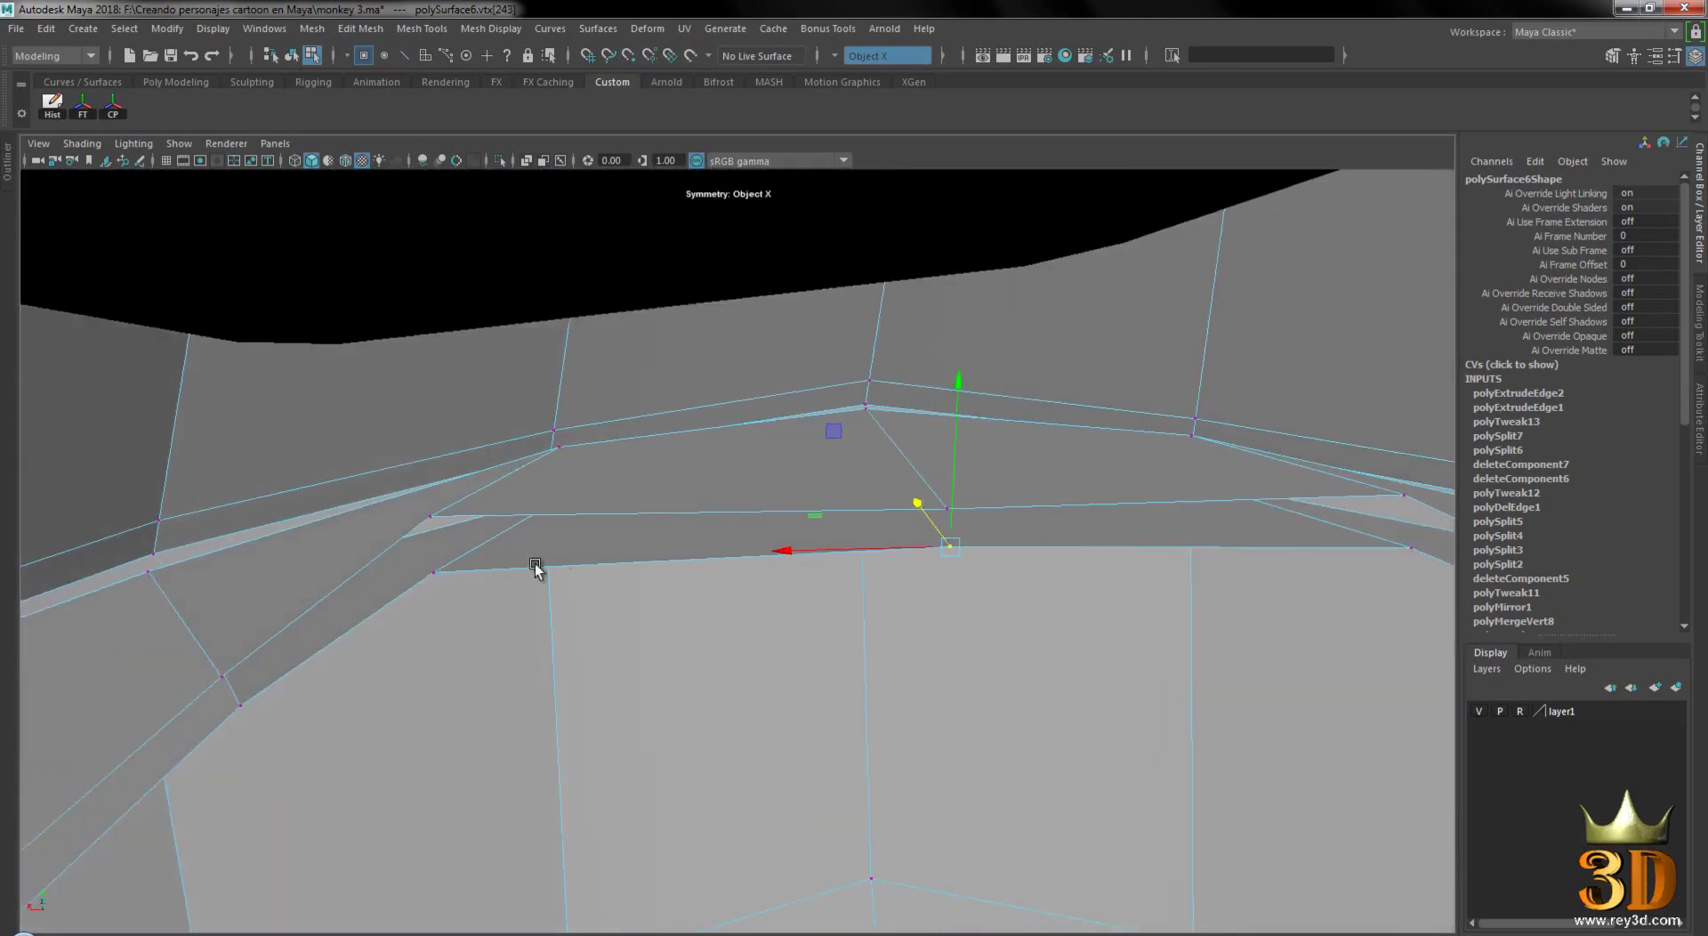
left_click(422, 513)
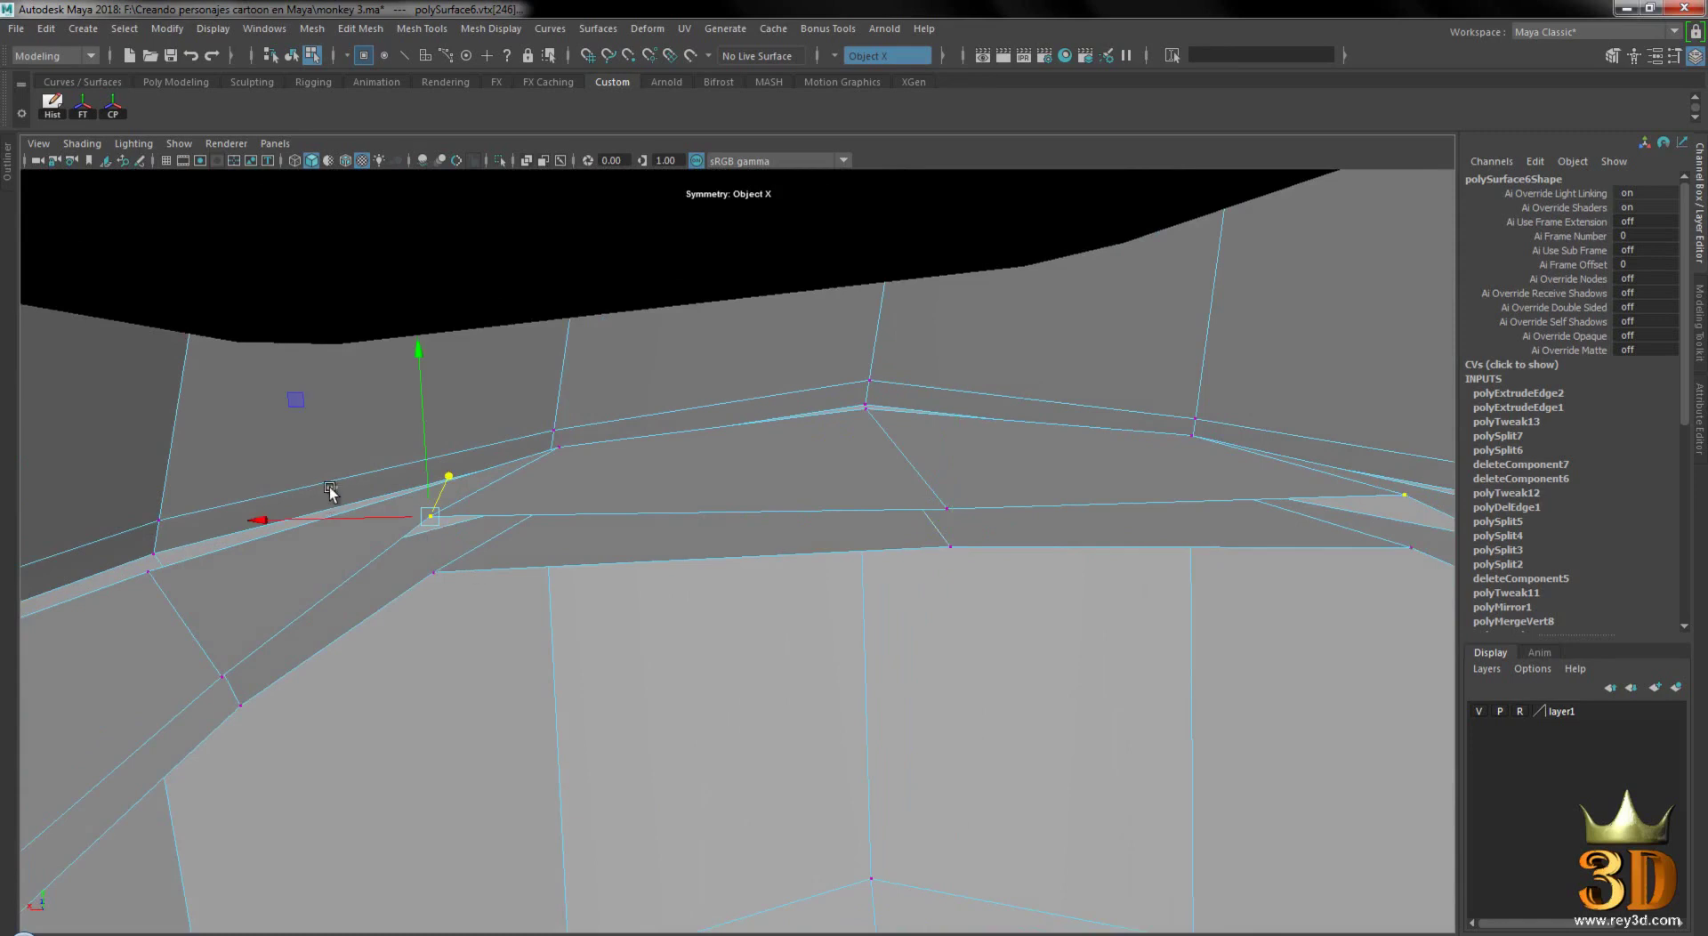
middle_click_drag(330, 492, 445, 552)
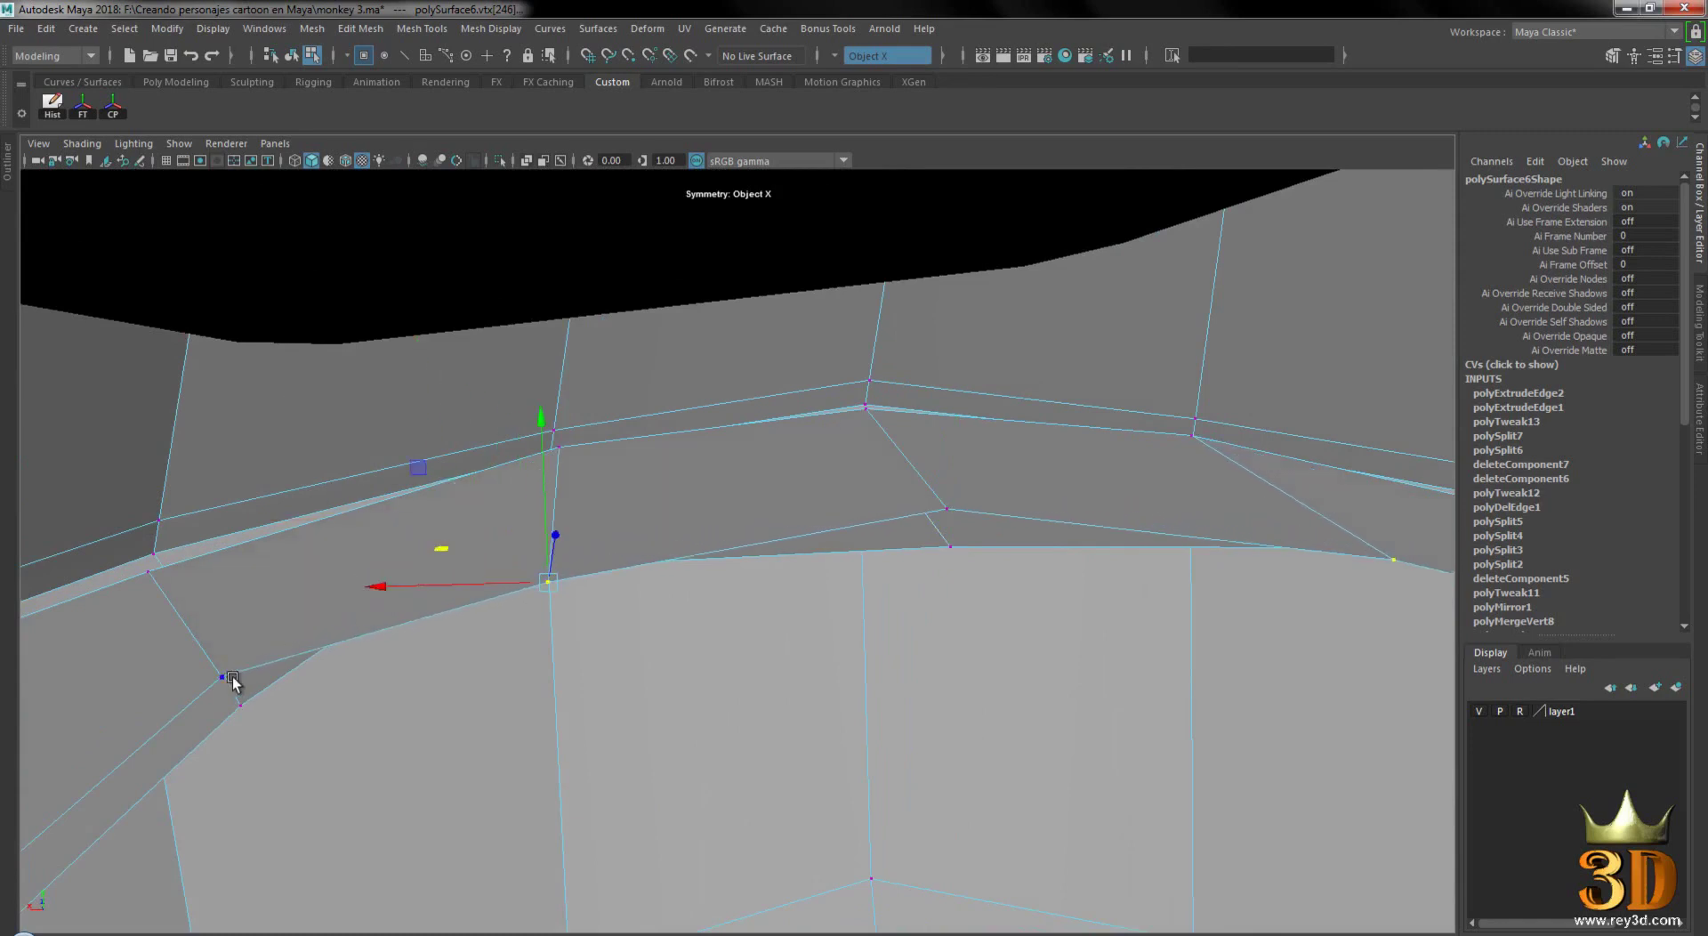
middle_click_drag(149, 632, 190, 657)
mouse_move(190, 657)
left_mouse_down("alt")
mouse_move(676, 604)
mouse_move(526, 570)
mouse_move(316, 621)
left_mouse_up("alt")
- Move the next inner-lip vertex up, right and vertically into place
left_click(453, 564)
middle_click_drag(402, 523, 429, 481)
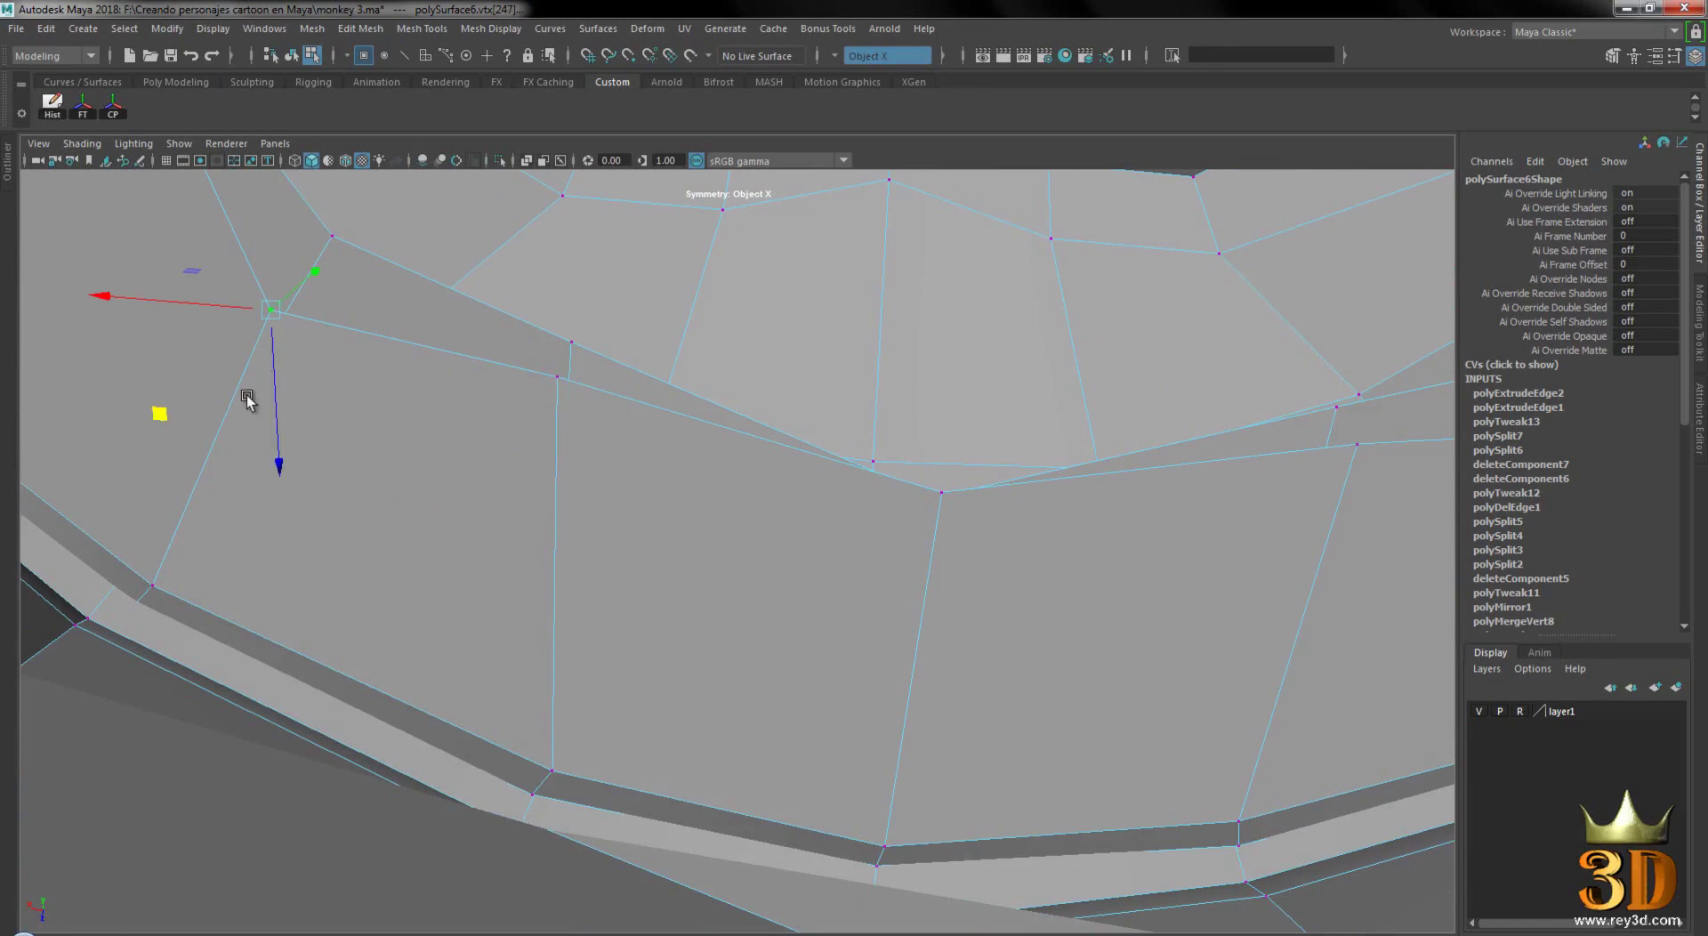
mouse_move(794, 459)
left_mouse_down("alt")
mouse_move(717, 488)
mouse_move(701, 558)
left_mouse_up("alt")
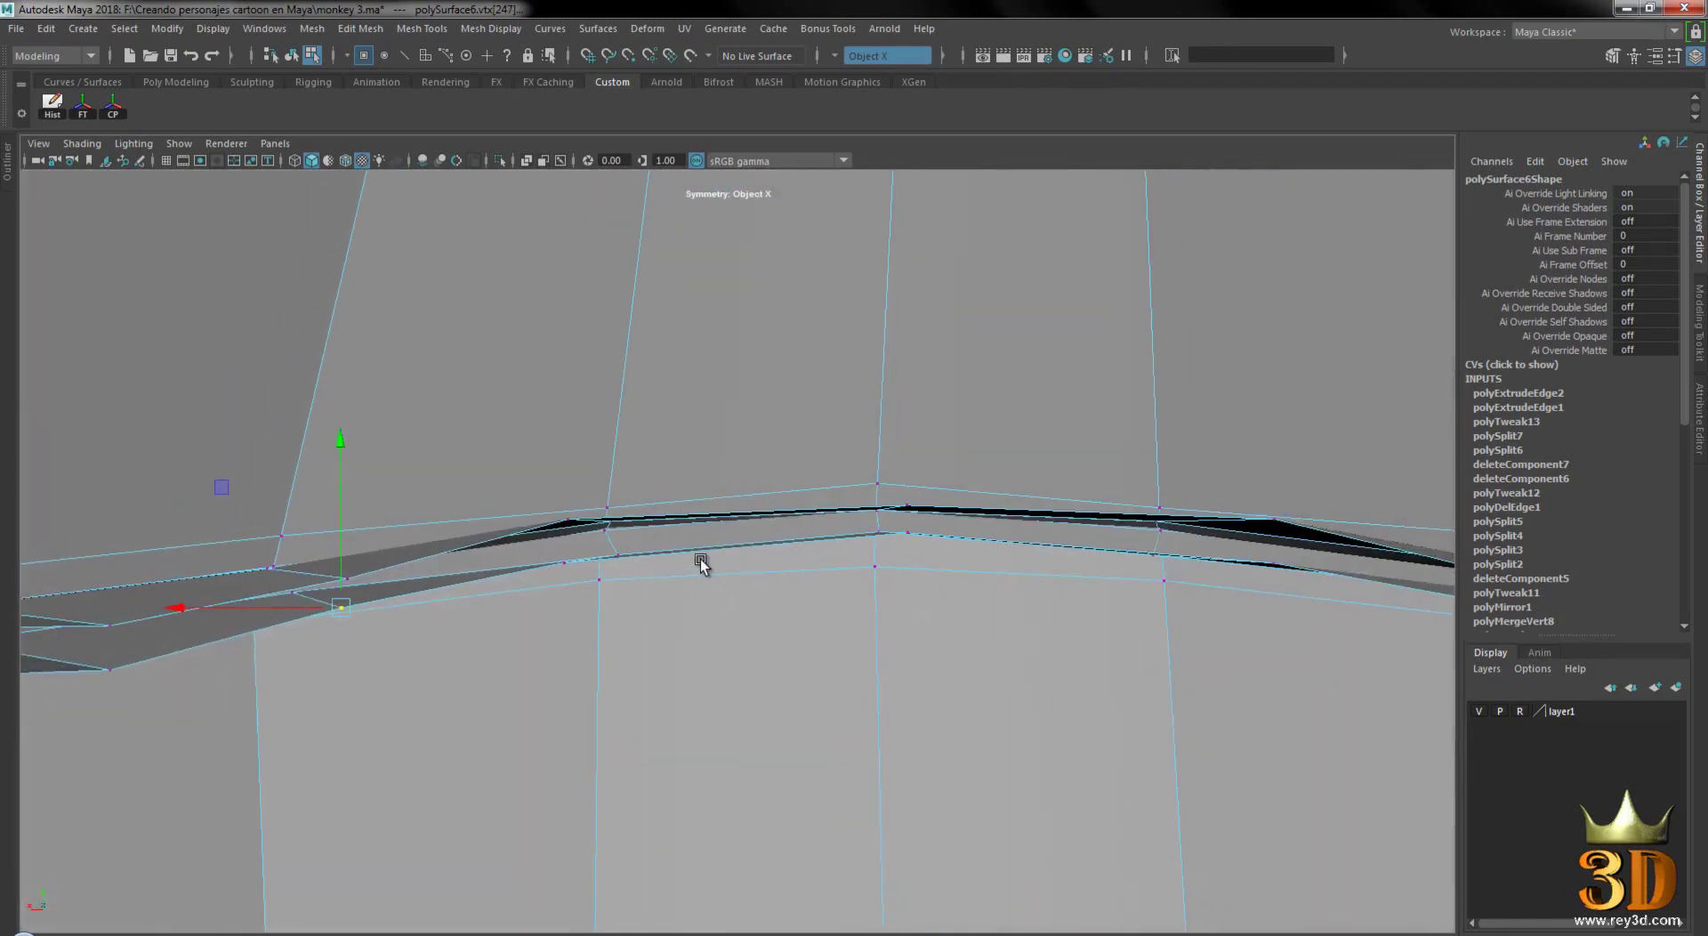
mouse_move(569, 480)
left_mouse_down()
mouse_move(929, 580)
mouse_move(961, 567)
mouse_move(827, 606)
mouse_move(907, 598)
left_mouse_up()
scroll(739, 602, "up", 5)
scroll(738, 602, "down", 5)
mouse_move(792, 611)
left_mouse_down("alt")
mouse_move(870, 603)
mouse_move(762, 572)
mouse_move(681, 598)
left_mouse_up("alt")
- Return to Object mode and start the Append to Polygon Tool
right_click_drag(587, 427, 640, 409)
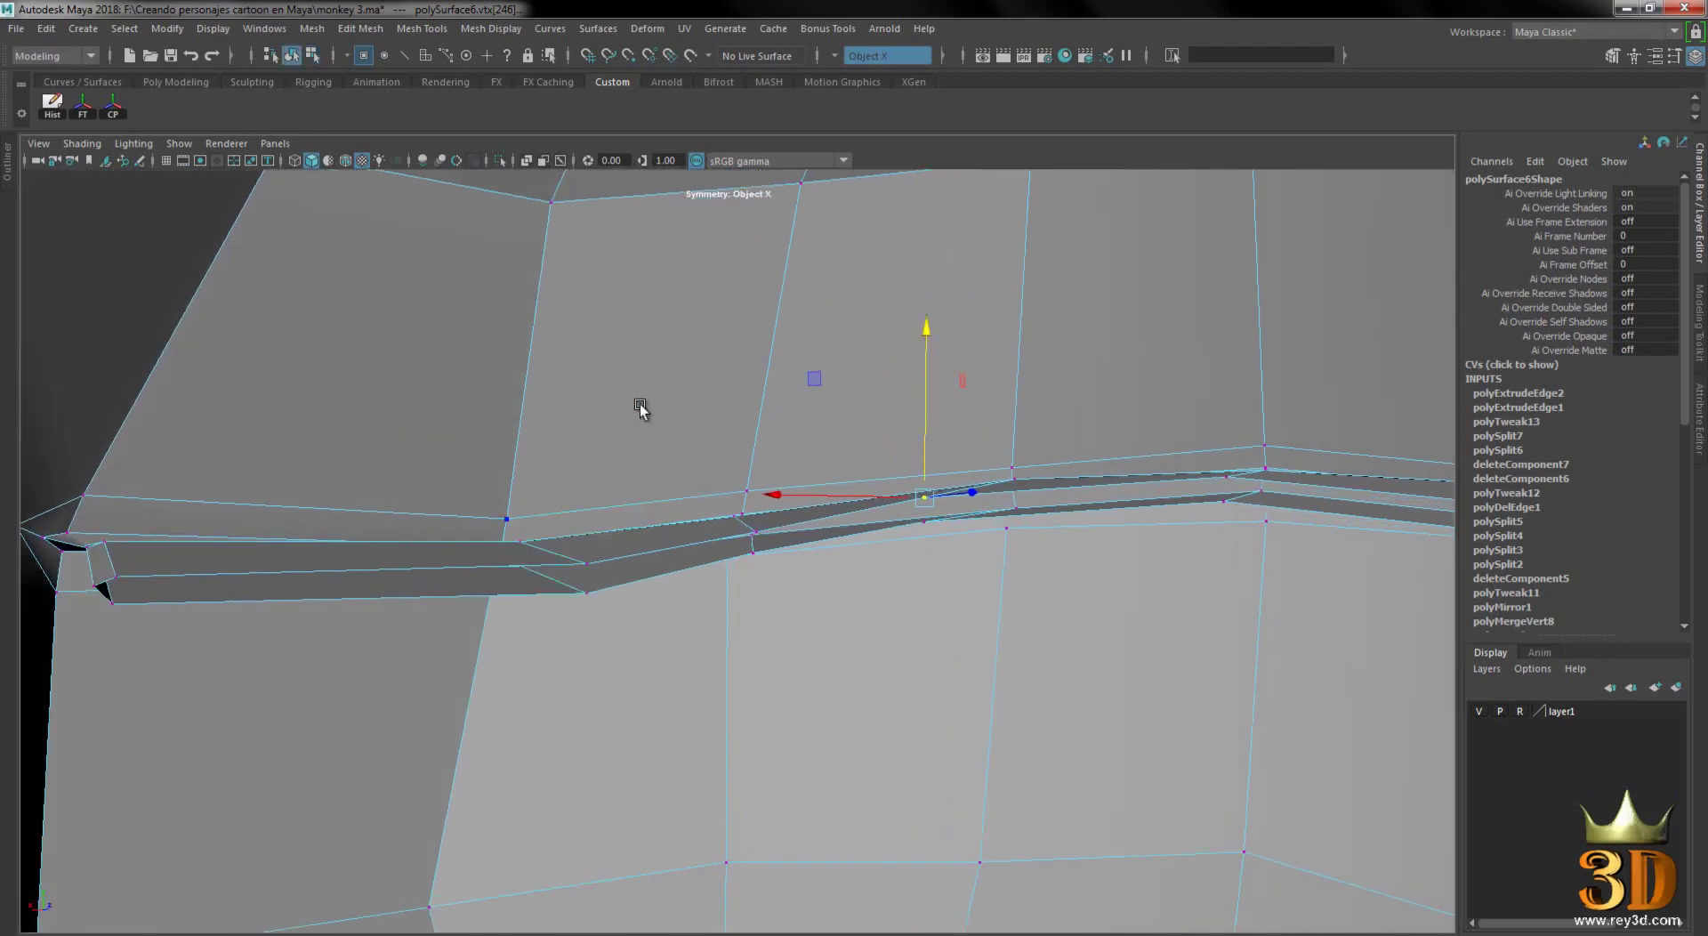
right_click(559, 424, "shift")
left_click(685, 424)
mouse_move(365, 480)
left_mouse_down("alt")
mouse_move(835, 522)
mouse_move(976, 564)
mouse_move(927, 546)
left_mouse_up("alt")
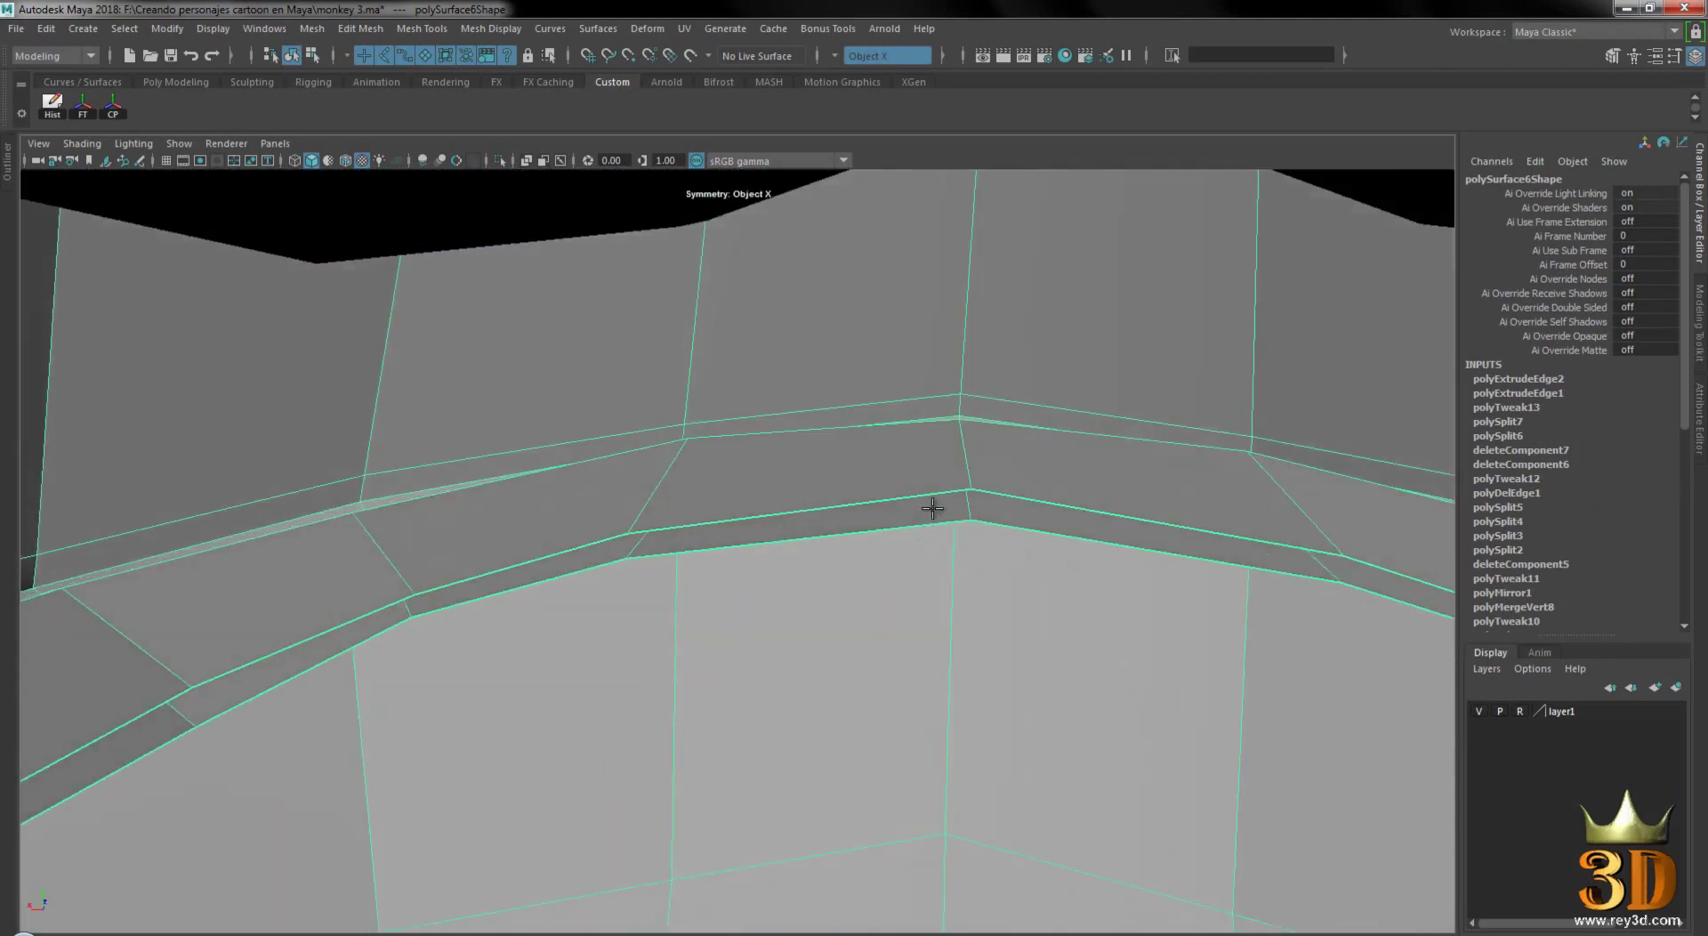
- Append faces bridging the first gaps along the inner mouth rim
left_click(931, 522)
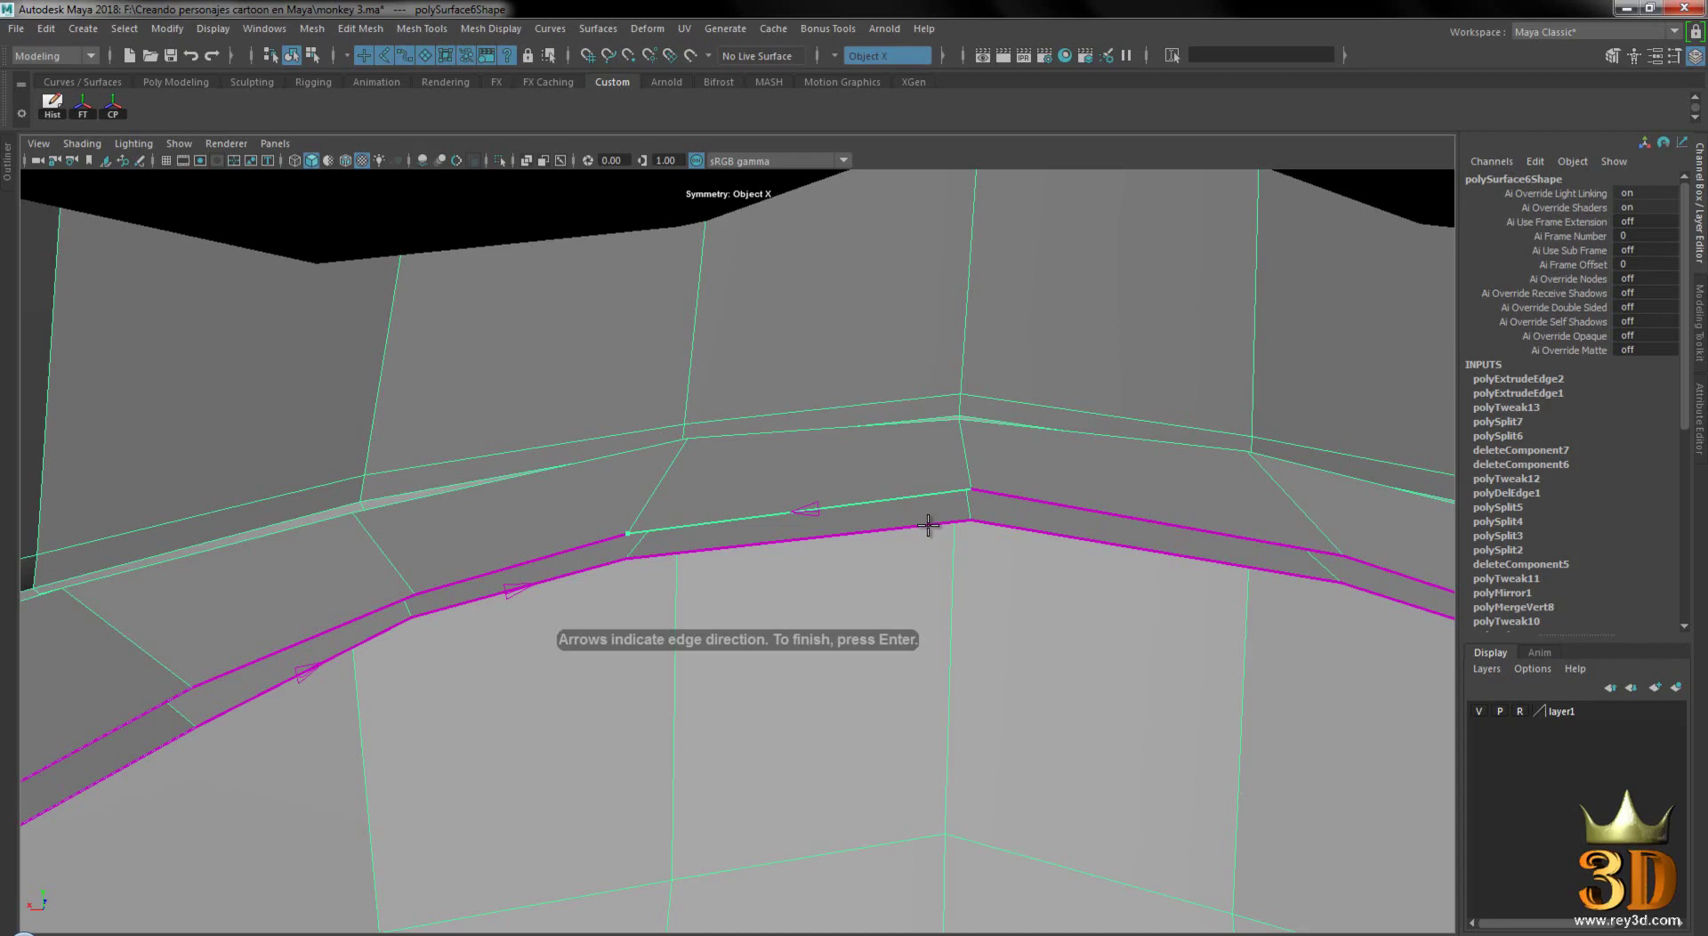
key("Return")
mouse_move(877, 378)
right_mouse_down()
mouse_move(872, 356)
mouse_move(888, 465)
right_mouse_up()
left_click(894, 526)
left_click(893, 524)
key("Return")
mouse_move(892, 523)
left_mouse_down("alt")
mouse_move(1017, 525)
mouse_move(956, 546)
left_mouse_up("alt")
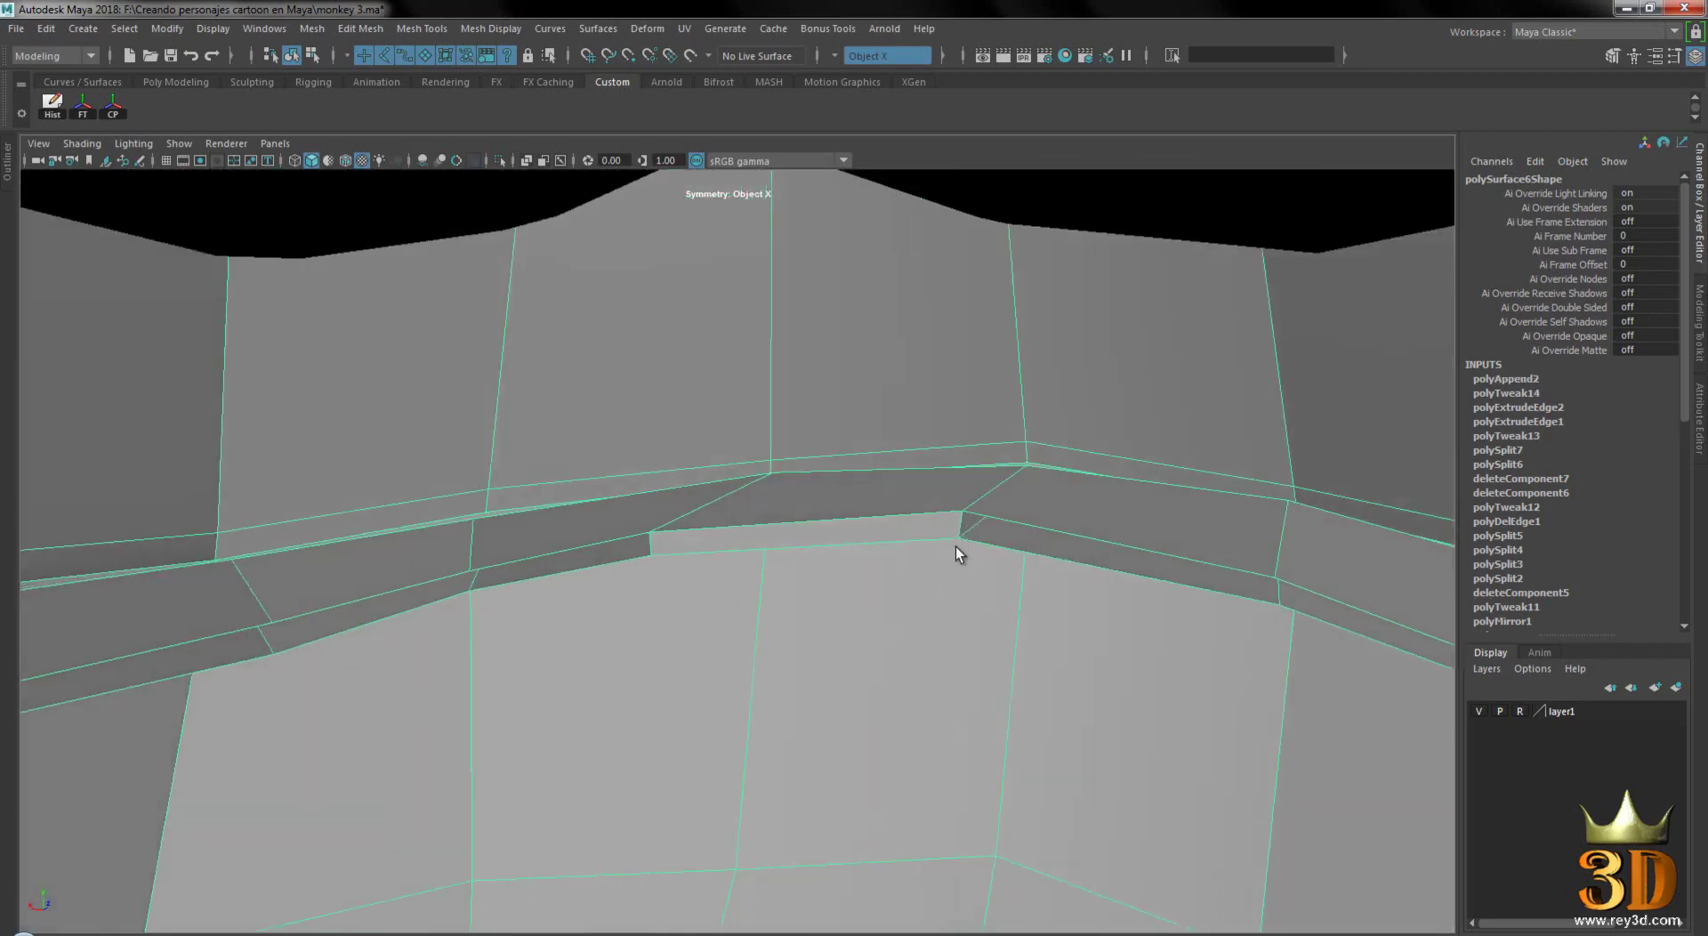
left_click(624, 536)
left_click(631, 557)
key("Return")
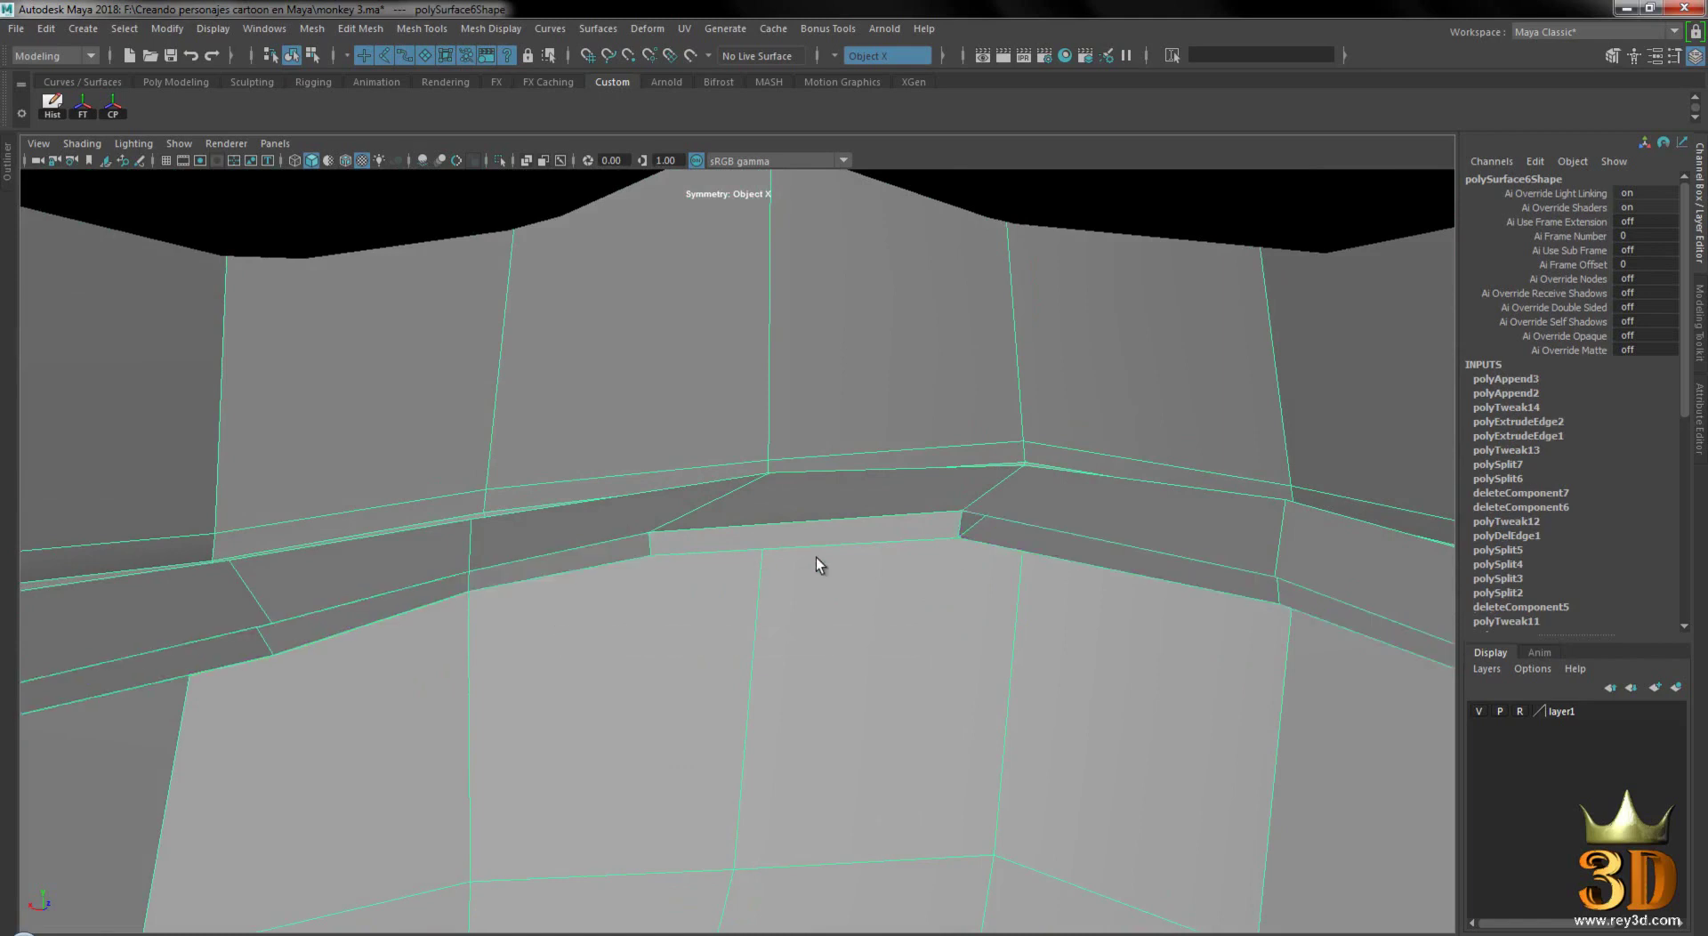
- Turn off symmetry and append two more faces across the remaining rim gaps
middle_click_drag(815, 557, 907, 446, "alt")
right_click(907, 445)
left_click_drag(904, 351, 796, 491, "alt")
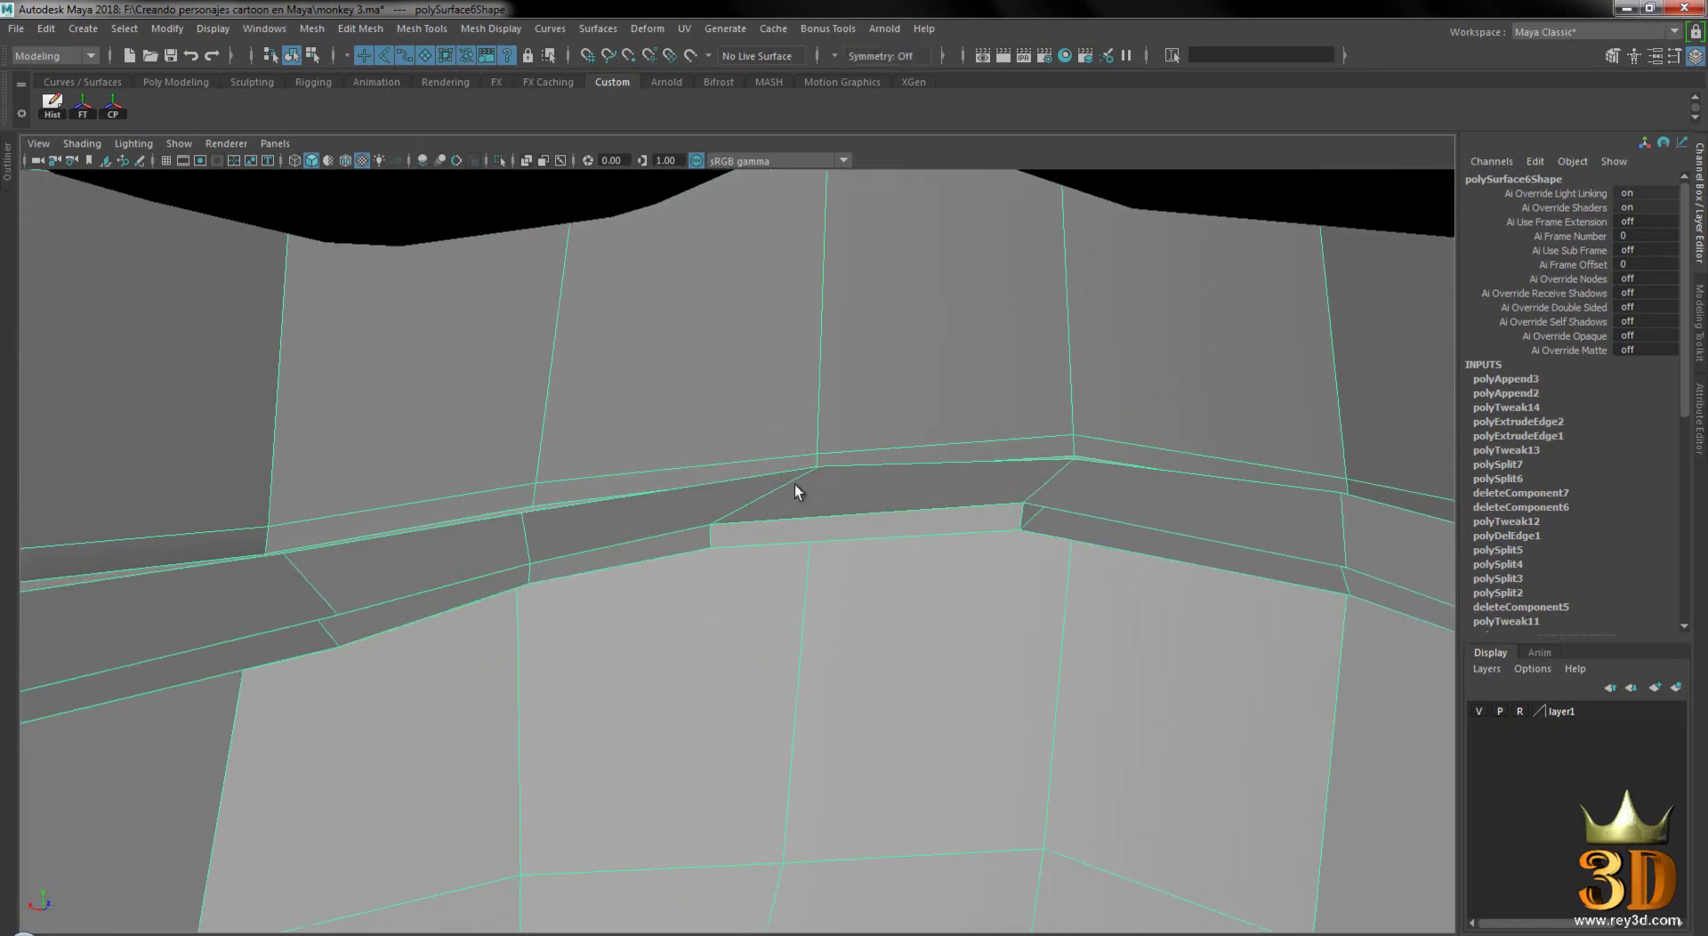
right_click_drag(862, 463, 916, 462, "shift")
left_click(503, 593)
left_click(382, 636)
middle_click_drag(389, 668, 450, 638, "alt")
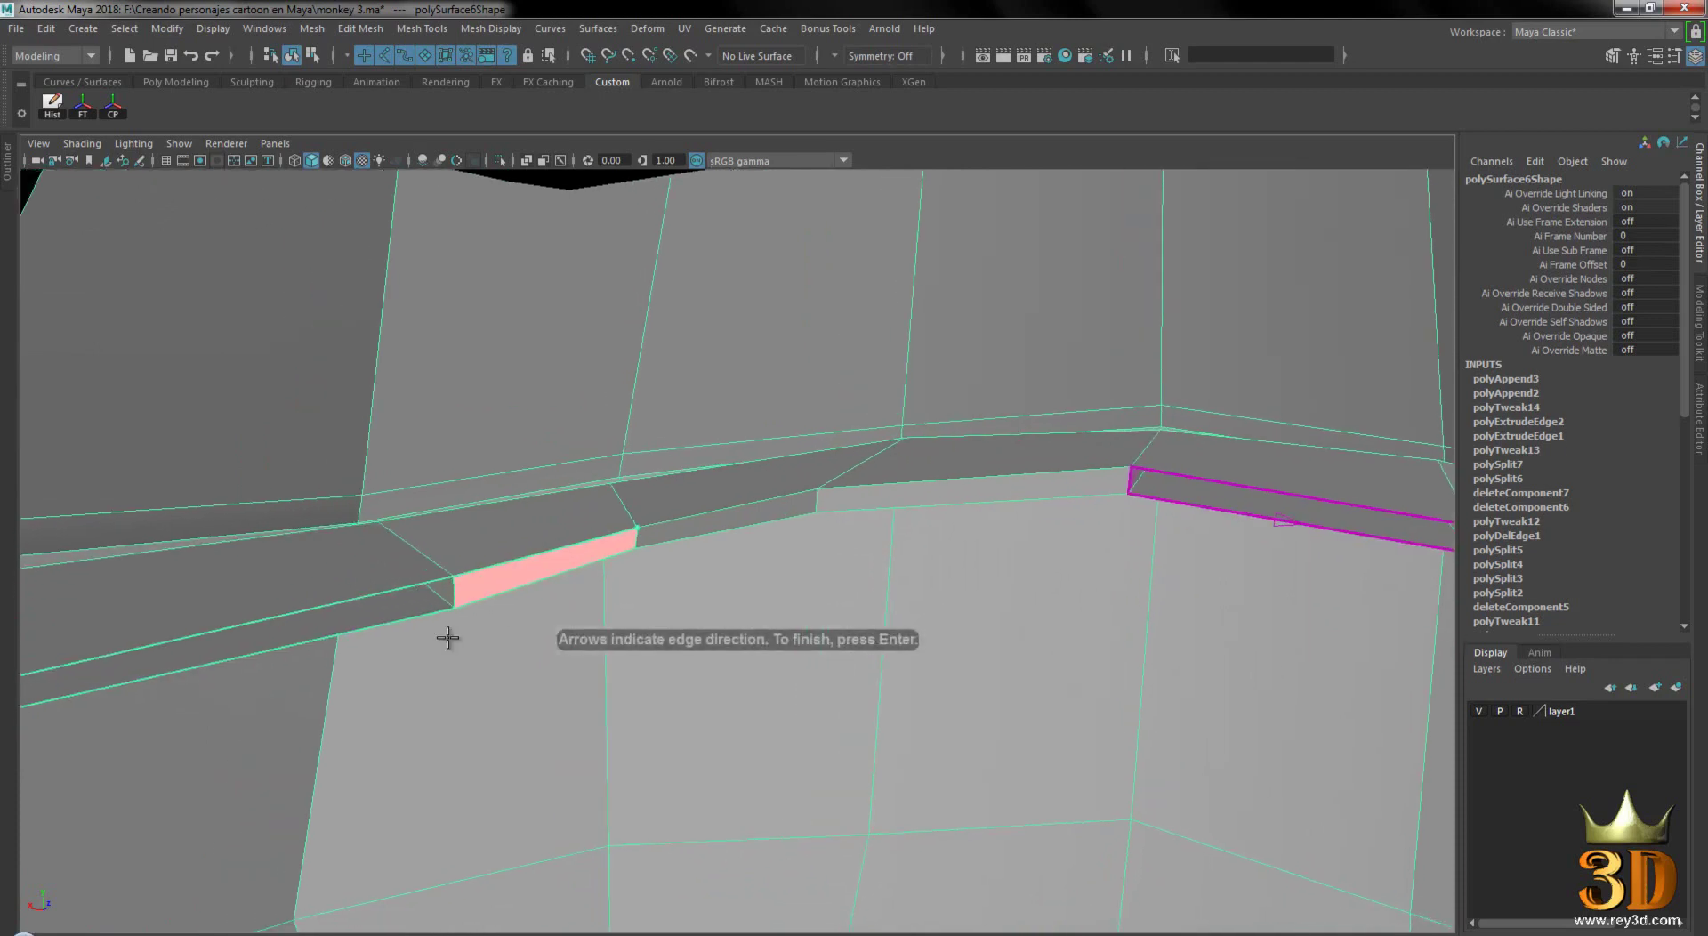
key("Return")
left_click(415, 586)
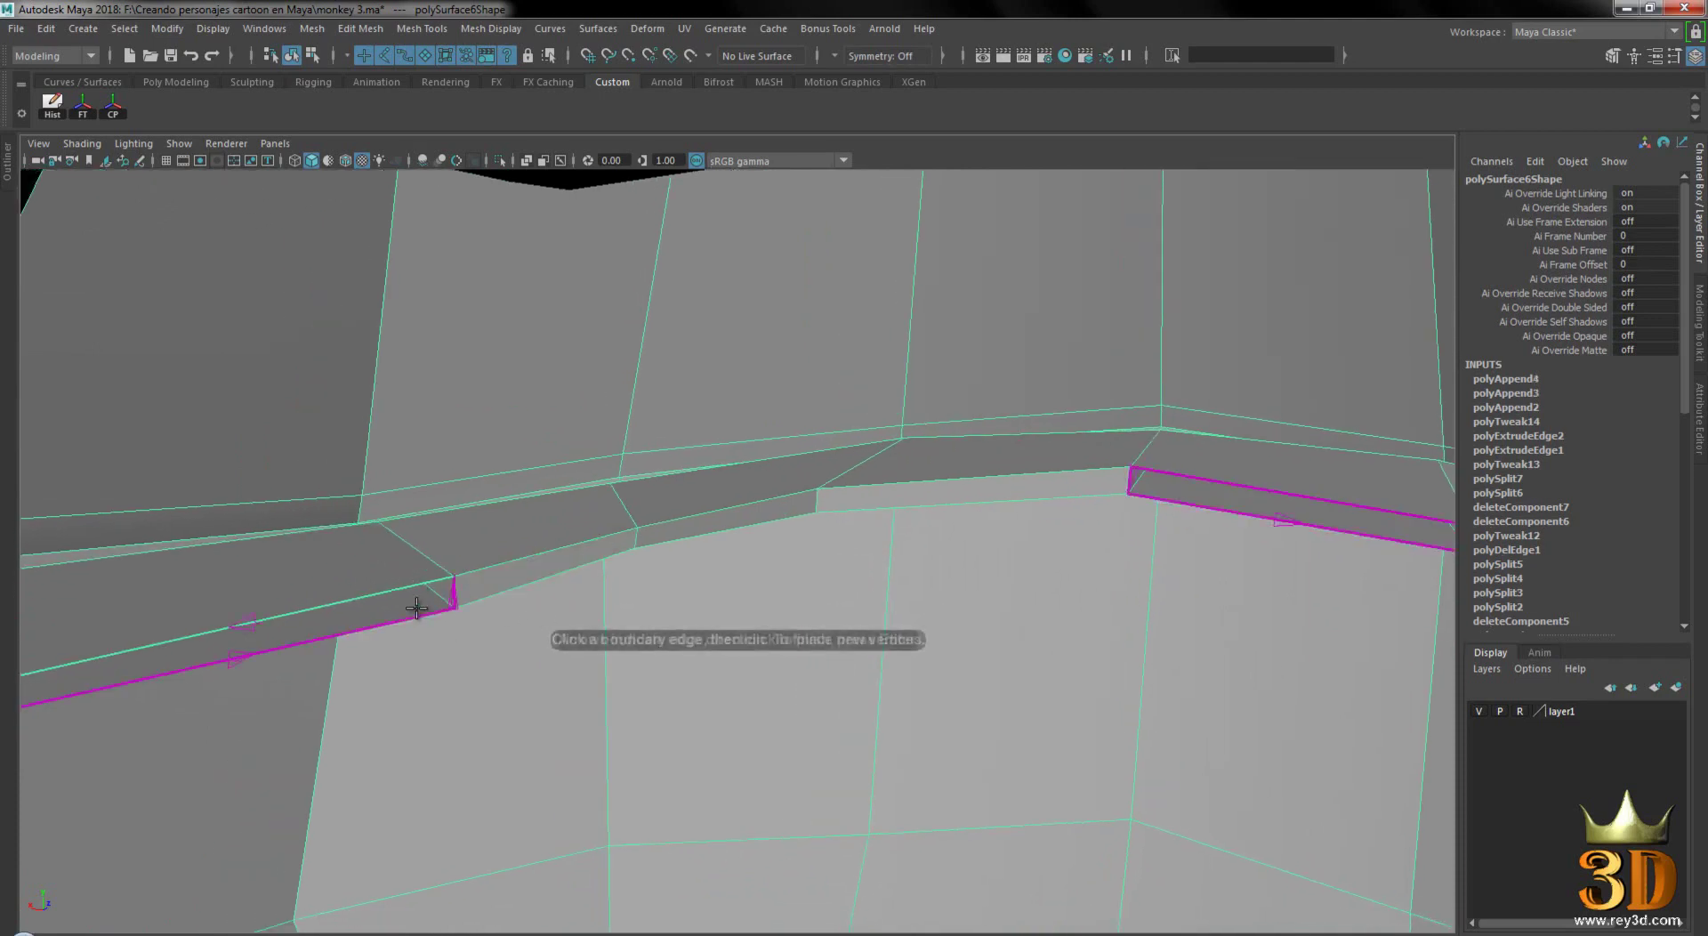
left_click(424, 612)
key("Return")
mouse_move(522, 602)
left_mouse_down("alt")
mouse_move(770, 522)
mouse_move(572, 560)
mouse_move(347, 551)
mouse_move(428, 568)
left_mouse_up("alt")
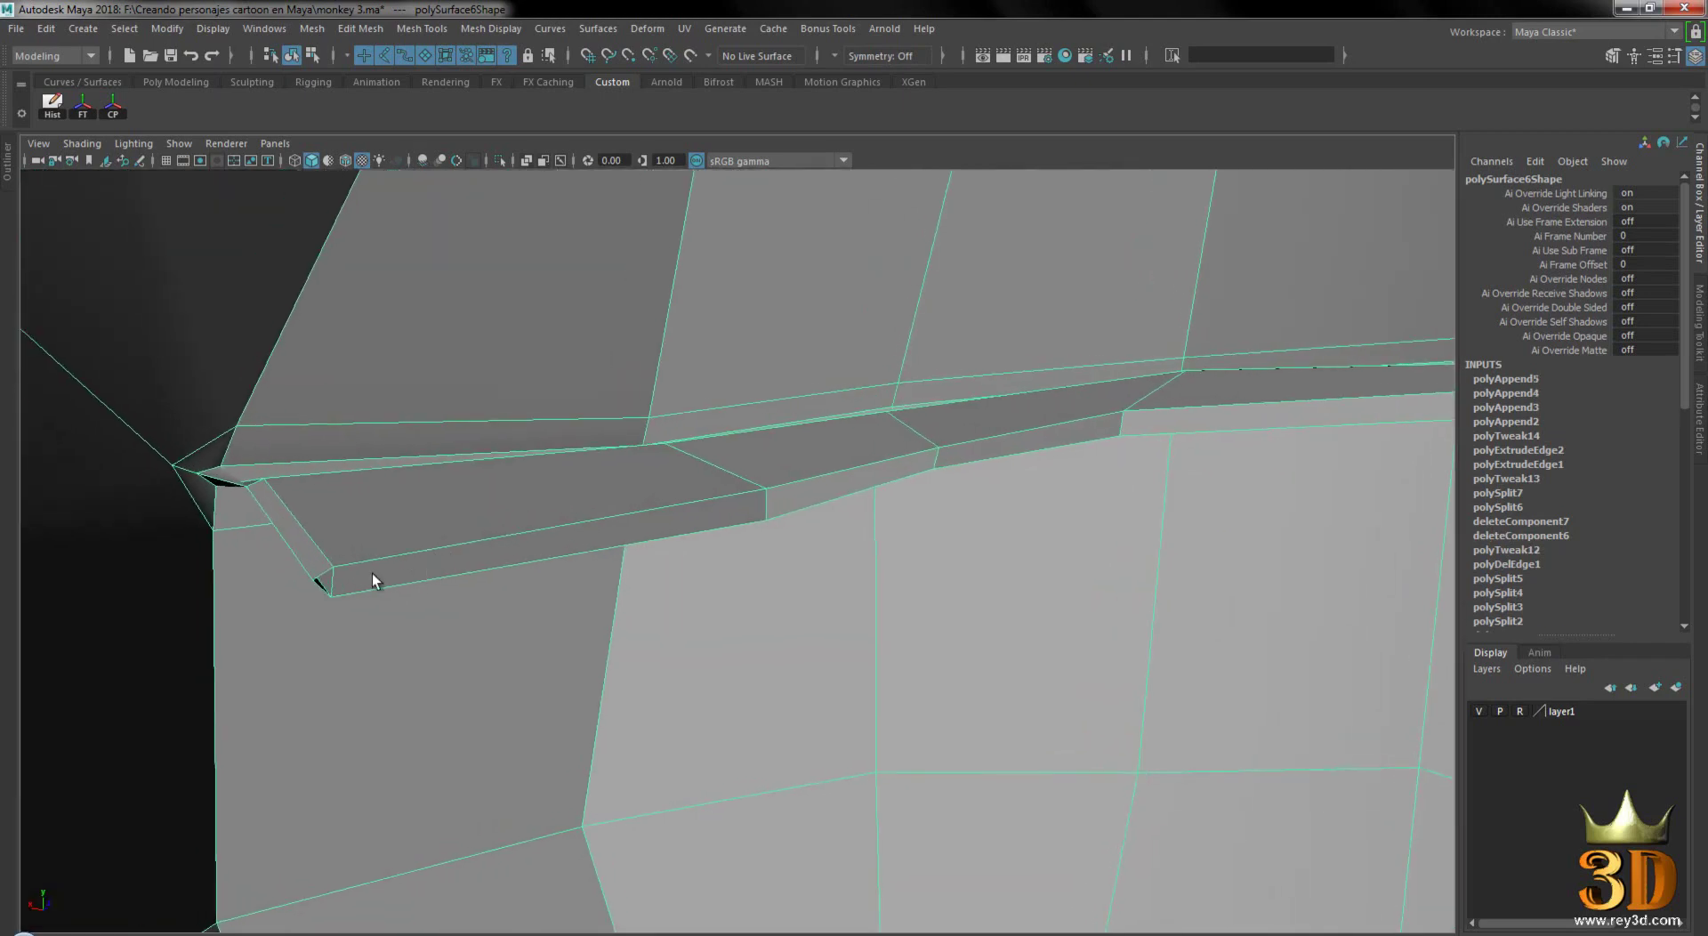
key("y")
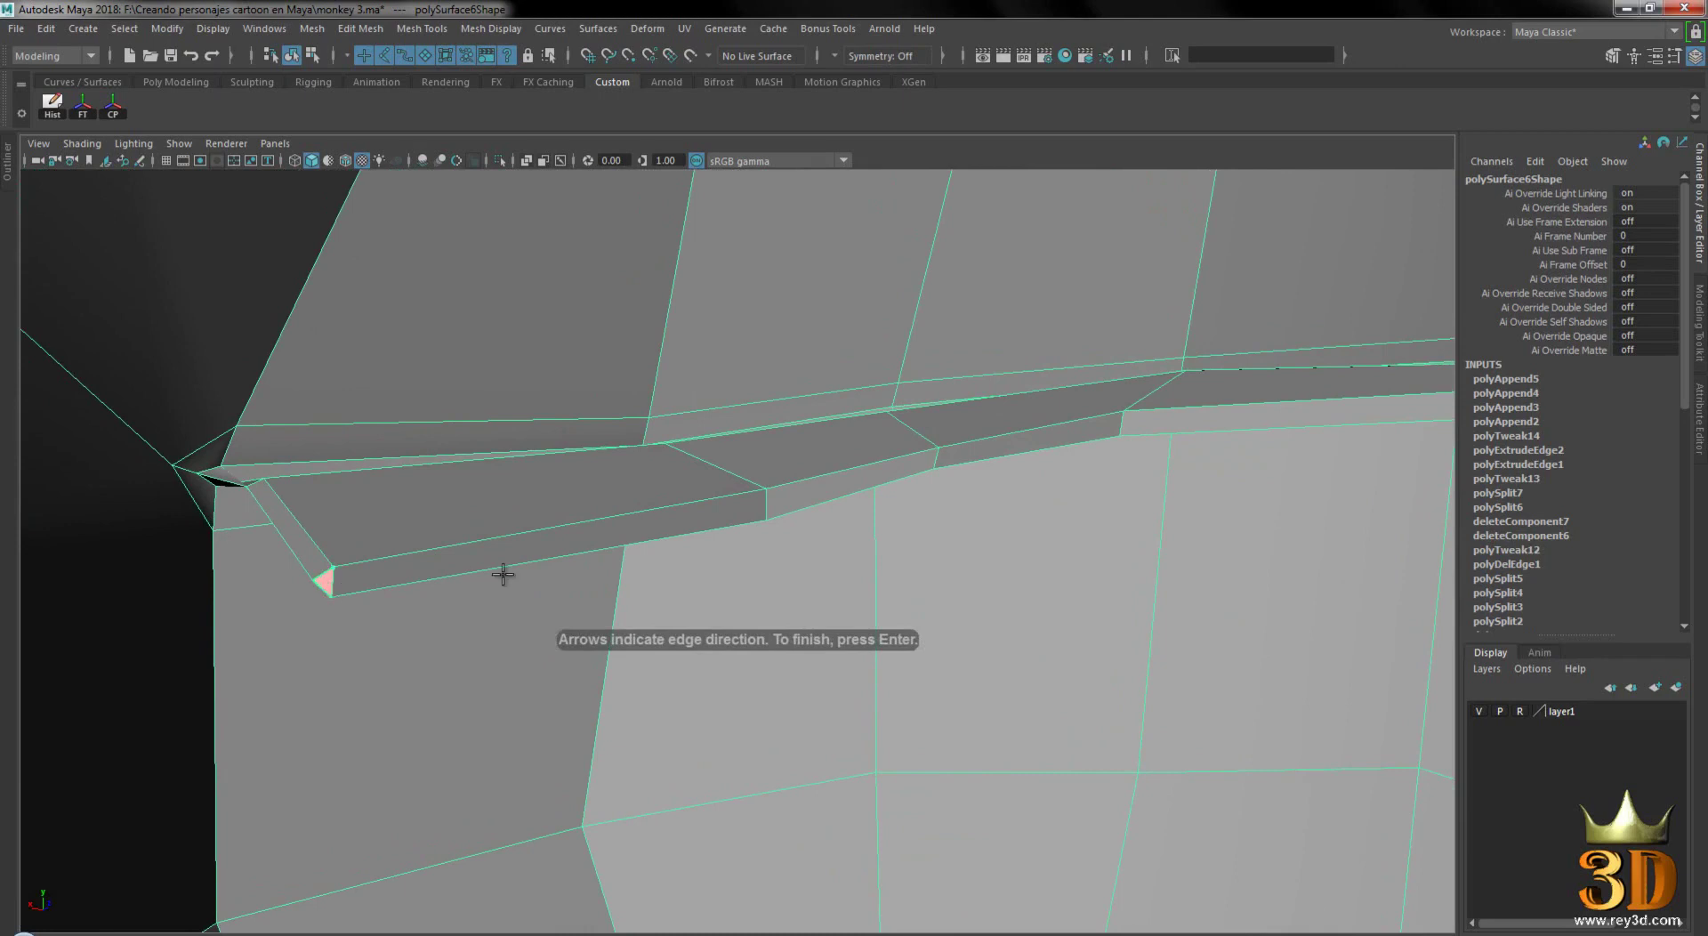
- Commit the appended face closing the mouth-corner gap and preview the mesh smoothed
key("Return")
key("3")
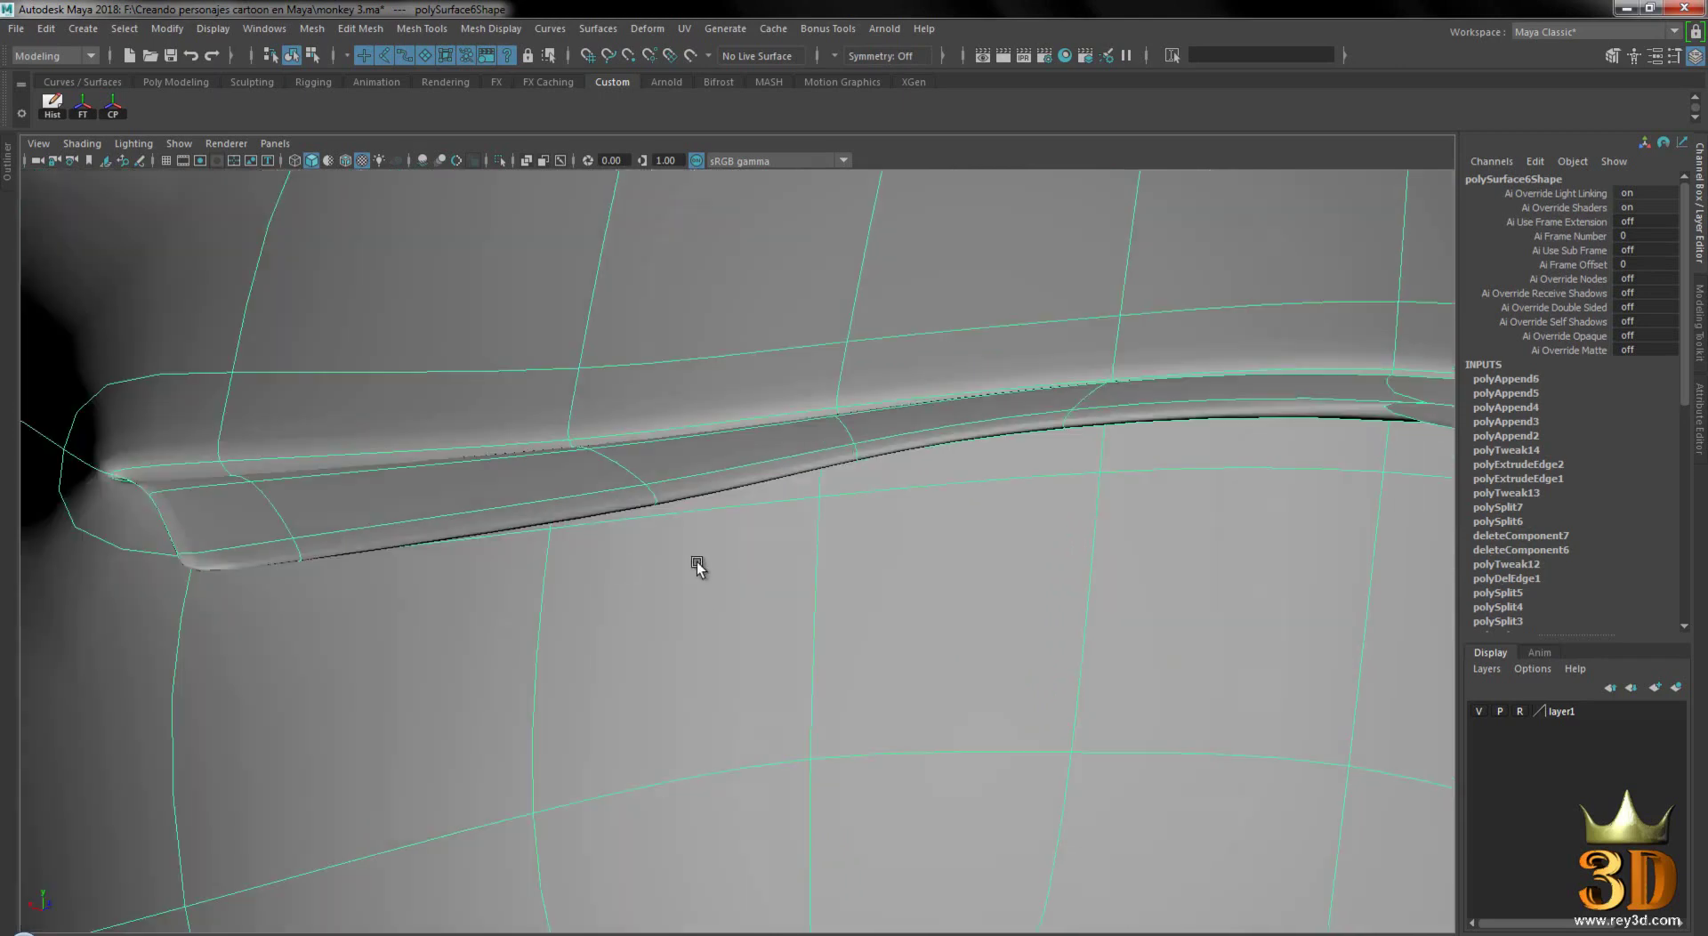
scroll(697, 566, "down", 3)
scroll(686, 569, "down", 3)
scroll(945, 565, "down", 2)
scroll(820, 535, "up", 2)
mouse_move(1109, 560)
left_mouse_down("alt")
mouse_move(884, 572)
mouse_move(914, 599)
mouse_move(617, 548)
mouse_move(774, 564)
left_mouse_up("alt")
- Orbit and zoom around the mouth to inspect the smoothed mouth line from several angles
scroll(942, 603, "up", 2)
scroll(969, 655, "up", 3)
scroll(845, 616, "up", 2)
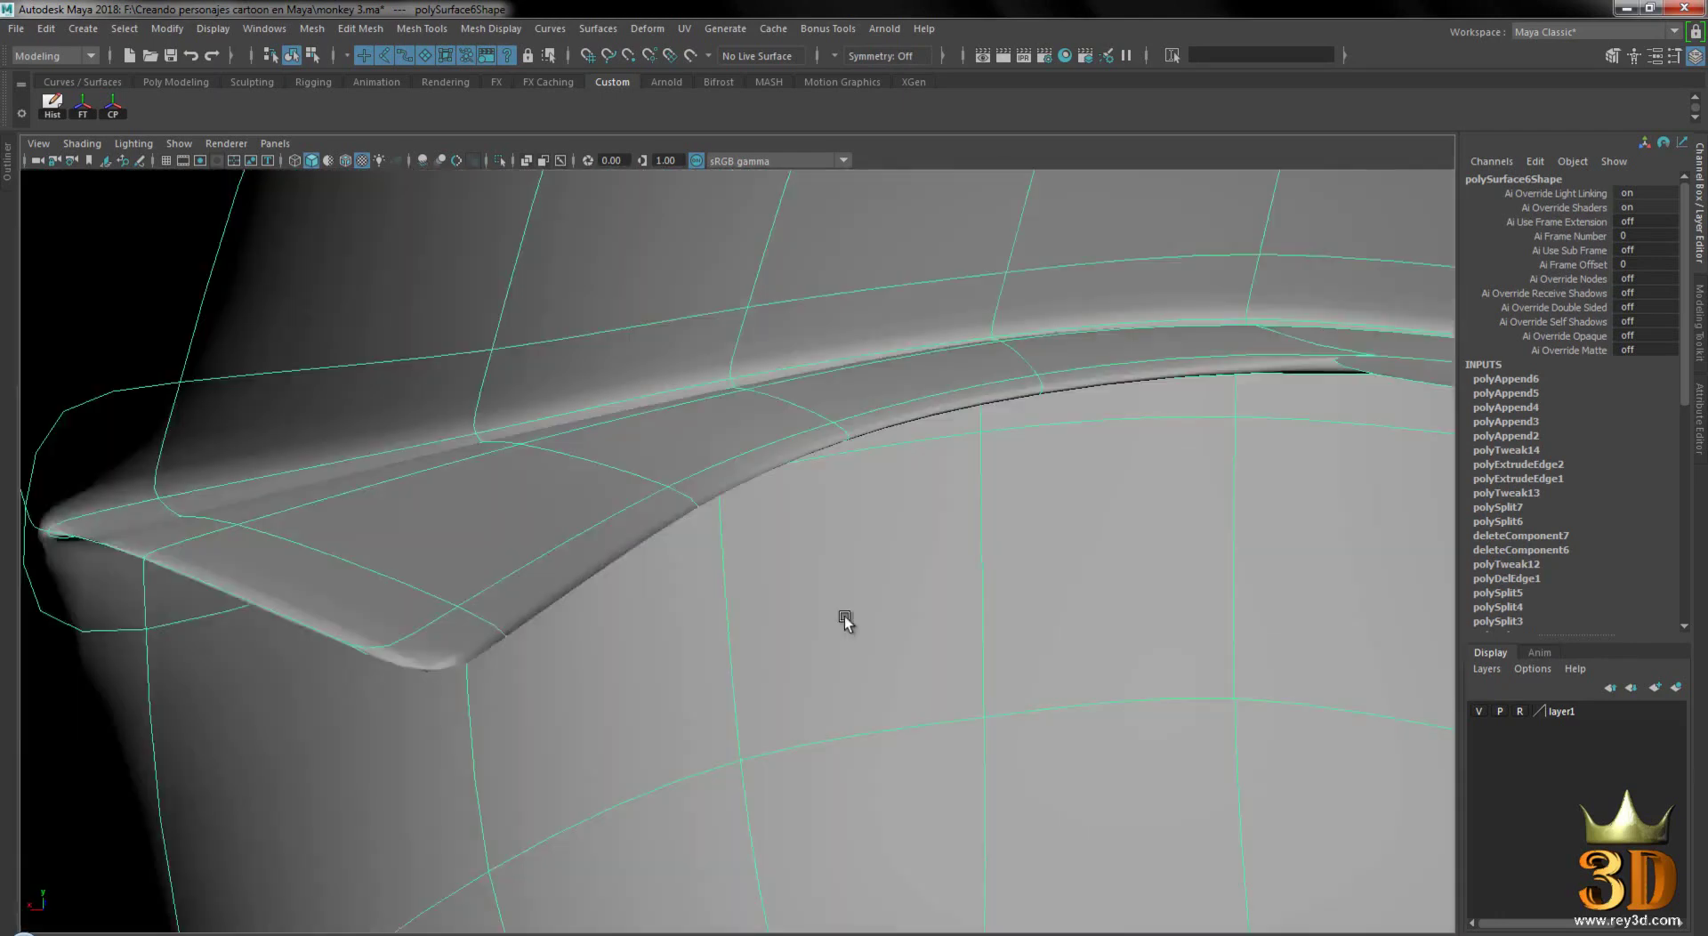
left_click_drag(845, 616, 494, 509, "alt")
mouse_move(750, 567)
left_mouse_down("alt")
mouse_move(679, 552)
mouse_move(745, 536)
left_mouse_up("alt")
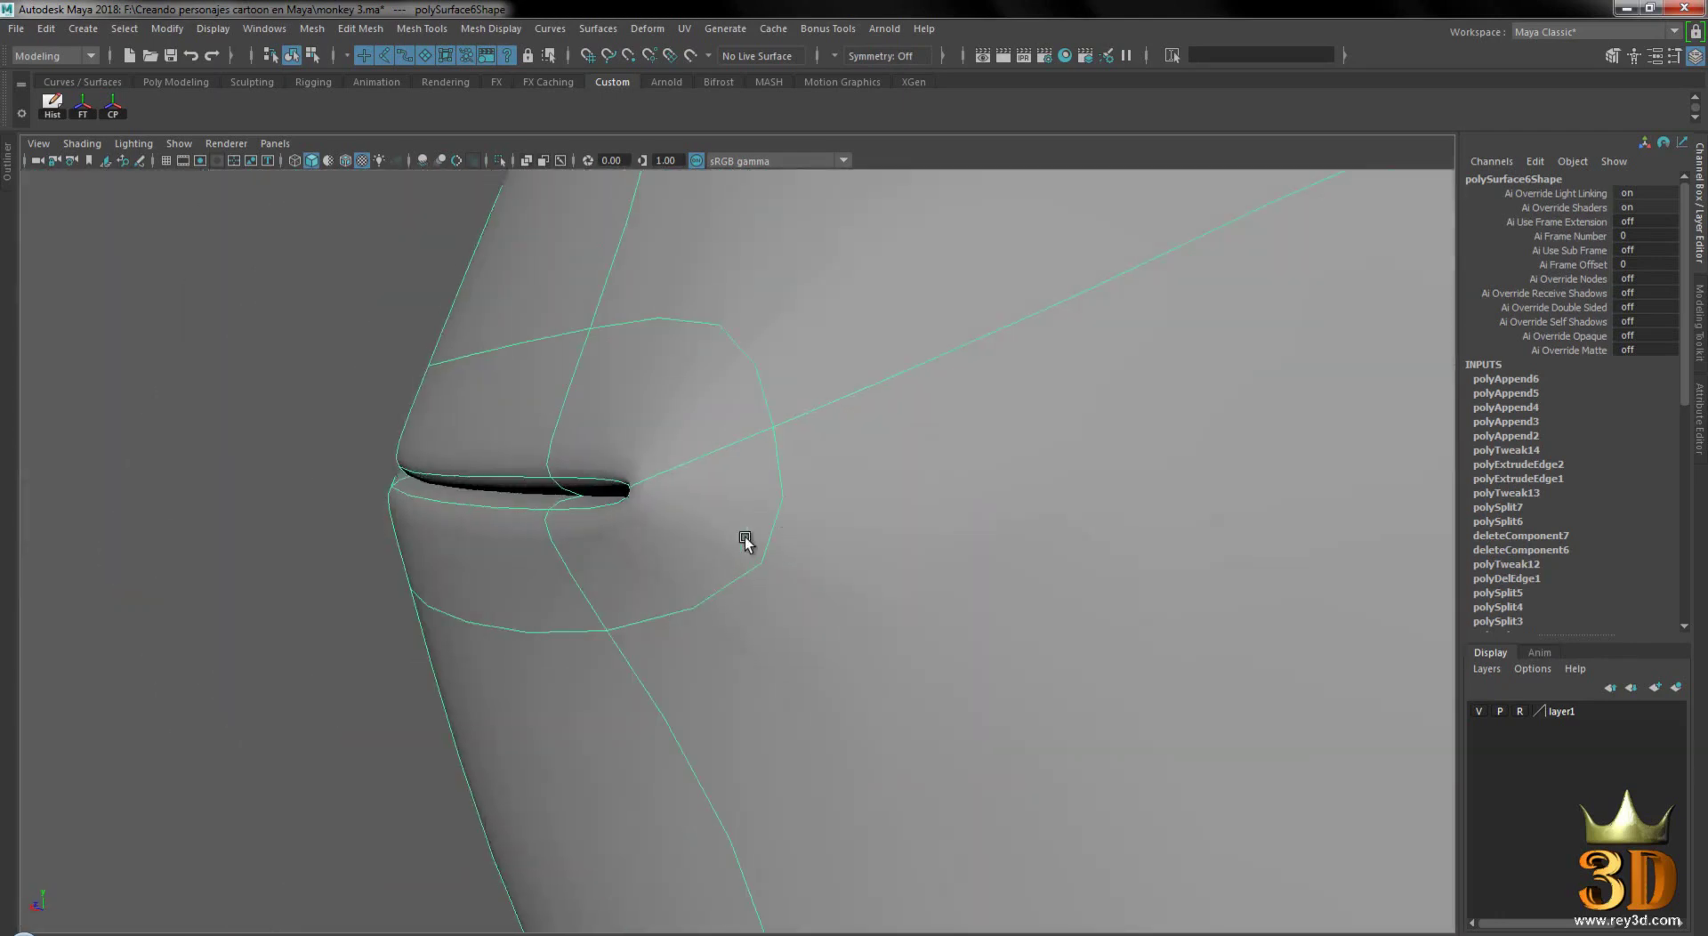
mouse_move(877, 566)
left_mouse_down("alt")
mouse_move(804, 564)
mouse_move(1015, 572)
mouse_move(690, 618)
mouse_move(845, 594)
mouse_move(628, 552)
mouse_move(839, 580)
mouse_move(580, 552)
mouse_move(1182, 579)
mouse_move(1144, 570)
left_mouse_up("alt")
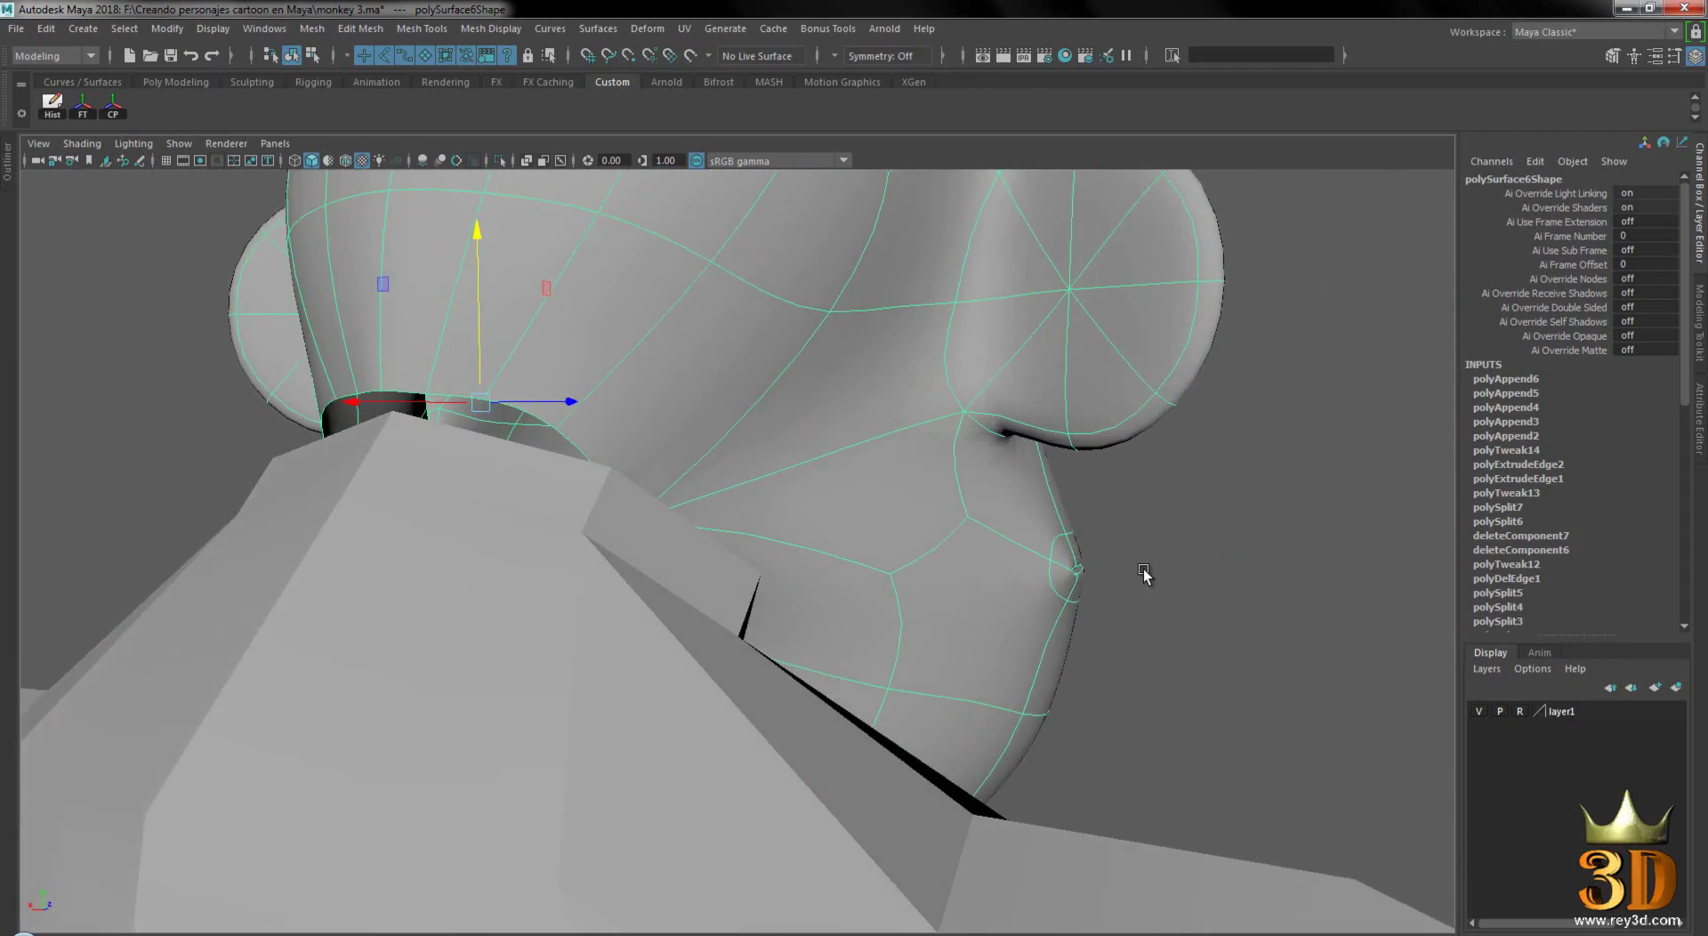
mouse_move(1053, 598)
left_mouse_down("alt")
mouse_move(1160, 618)
mouse_move(1180, 562)
left_mouse_up("alt")
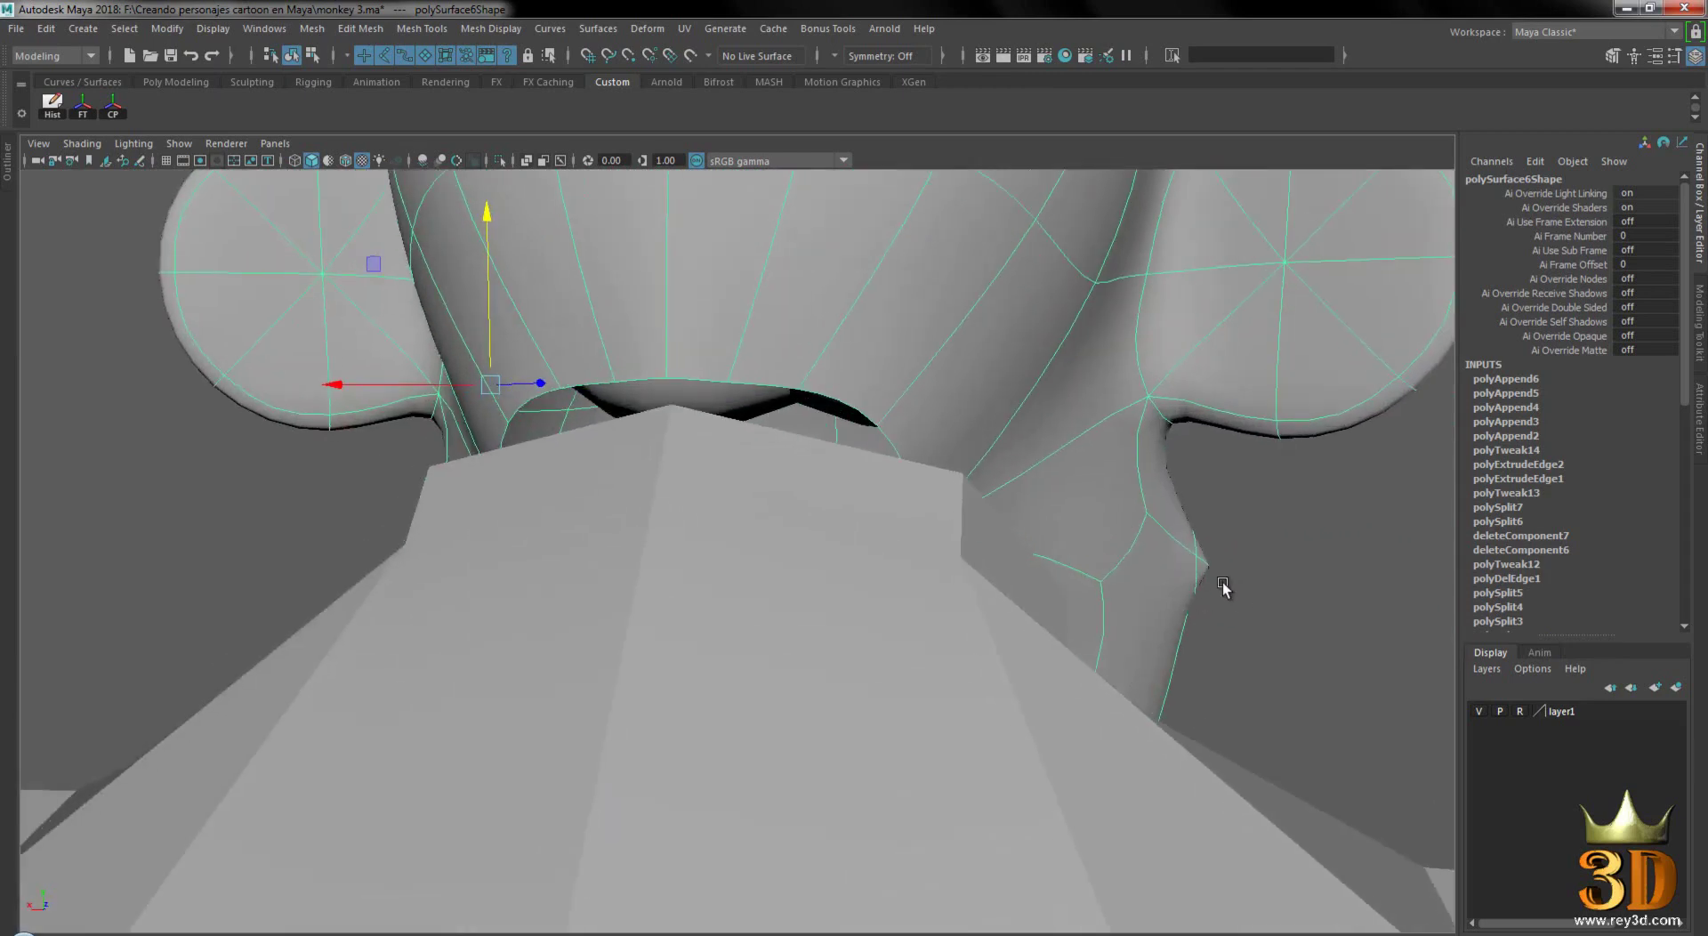
left_click_drag(1180, 564, 1186, 598, "alt")
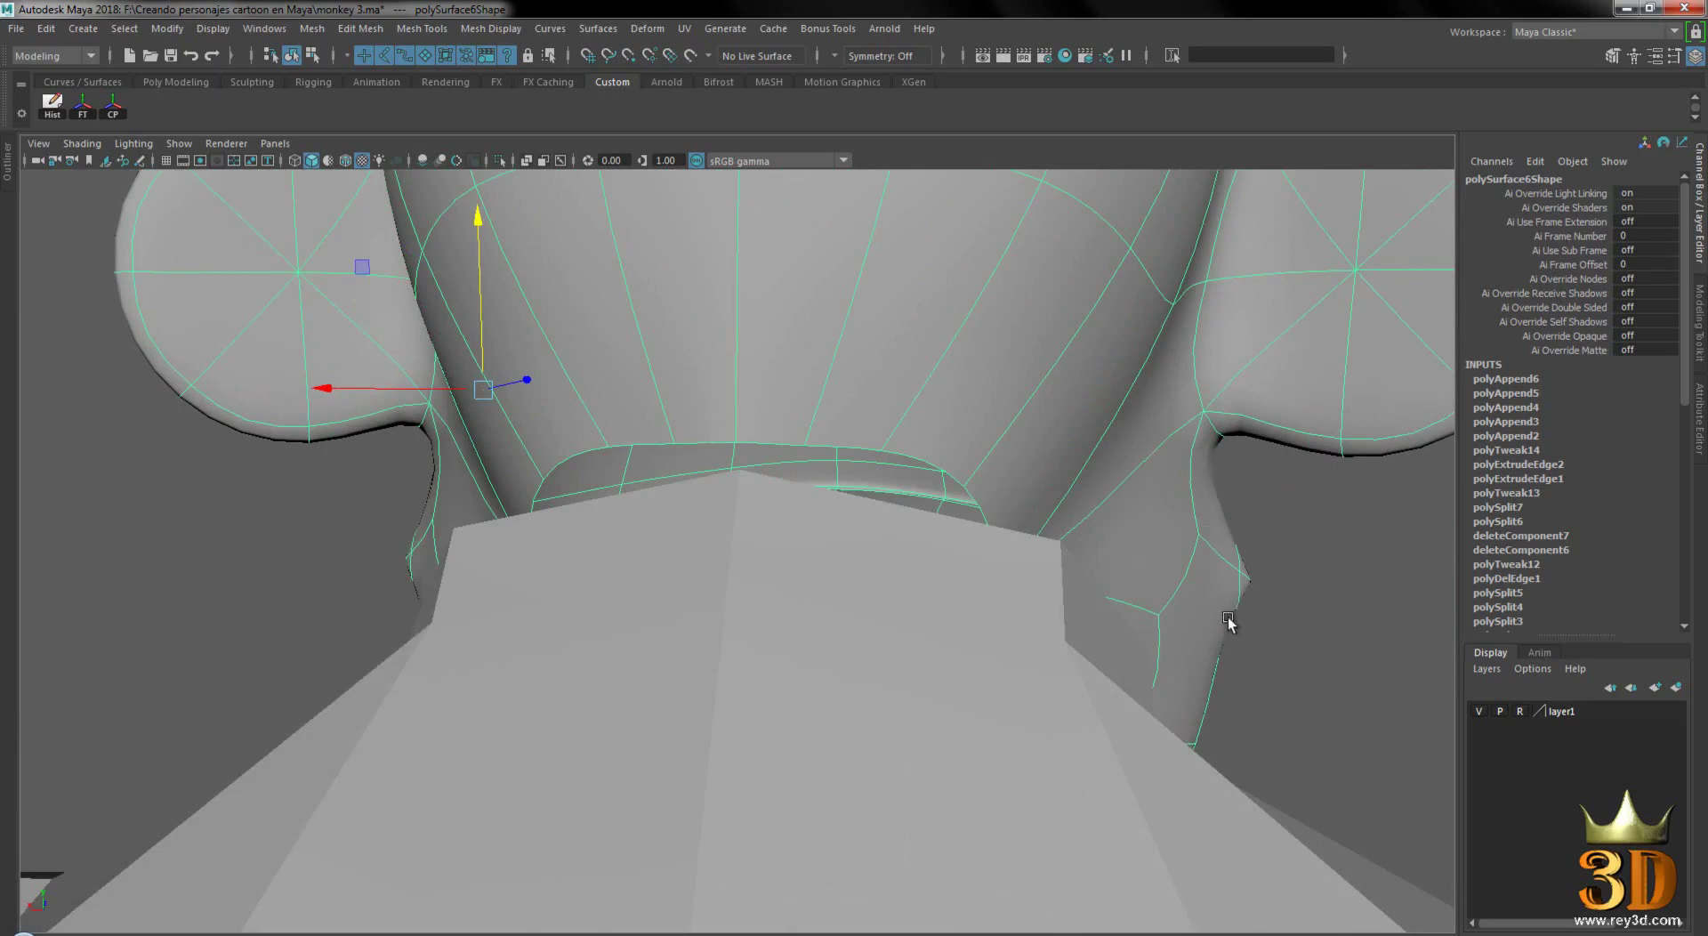
mouse_move(788, 568)
left_mouse_down("alt")
mouse_move(764, 570)
mouse_move(801, 590)
mouse_move(908, 590)
mouse_move(948, 621)
mouse_move(873, 580)
mouse_move(987, 605)
mouse_move(1163, 540)
mouse_move(984, 541)
mouse_move(1090, 549)
left_mouse_up("alt")
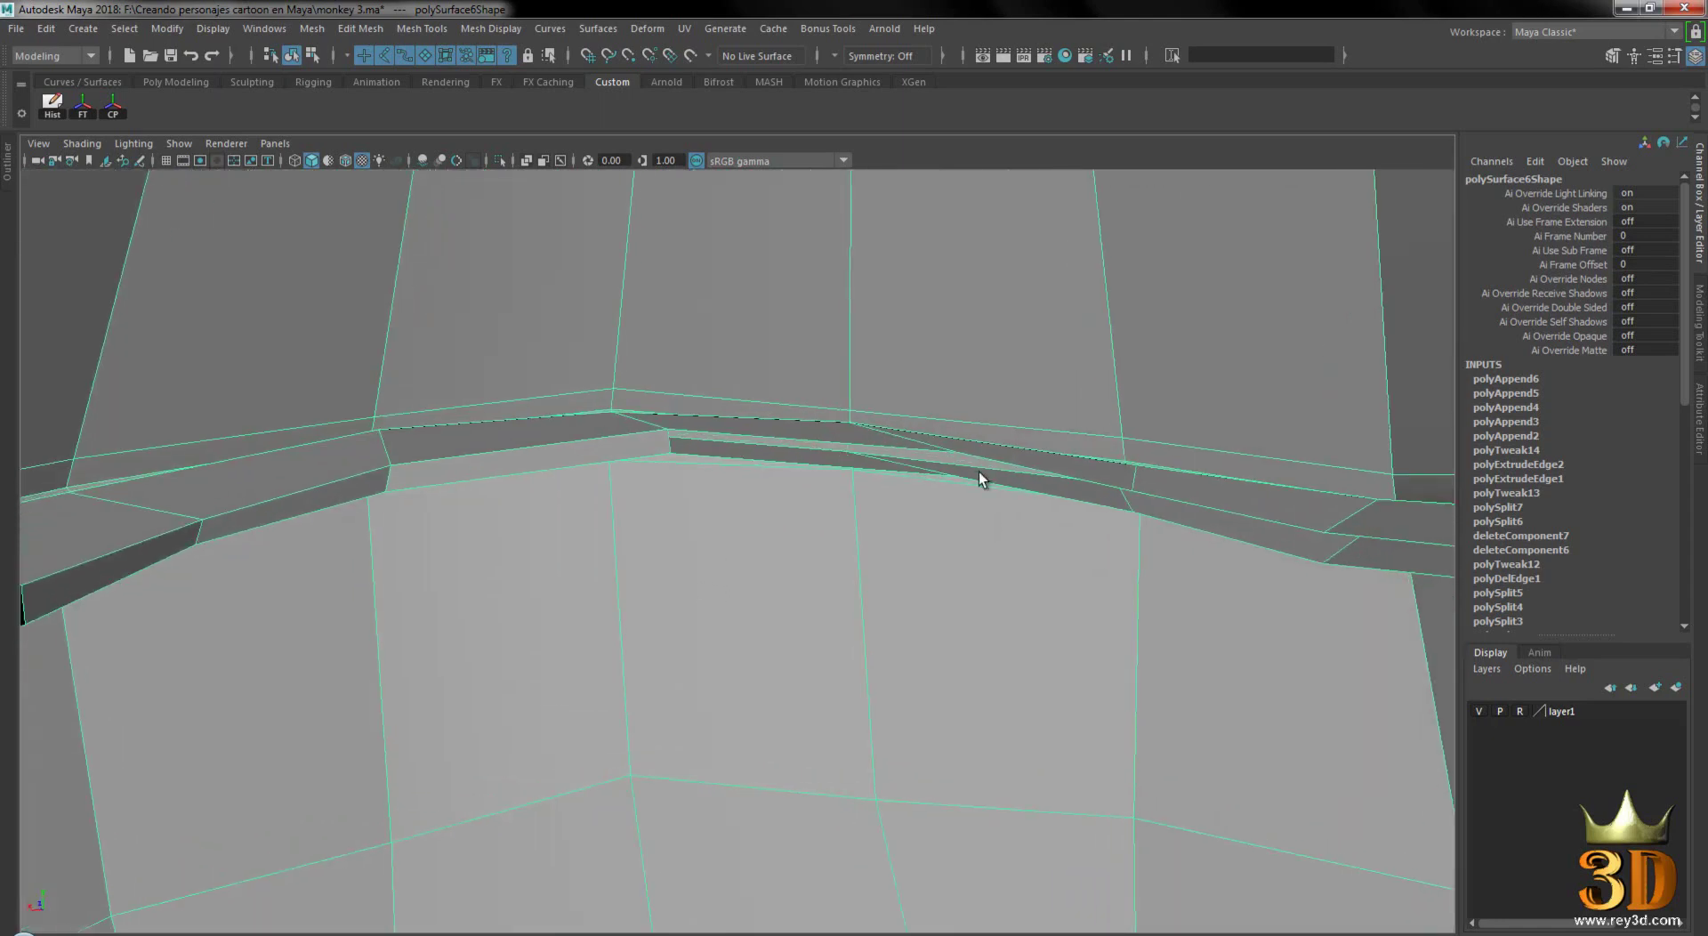
- Append a polygon bridging the first gap in the mouth rim
left_click_drag(980, 477, 1076, 411, "alt")
right_click_drag(1087, 382, 1223, 383, "shift")
left_click_drag(1223, 382, 846, 408, "alt")
left_click(846, 408)
left_click(838, 432)
key("Return")
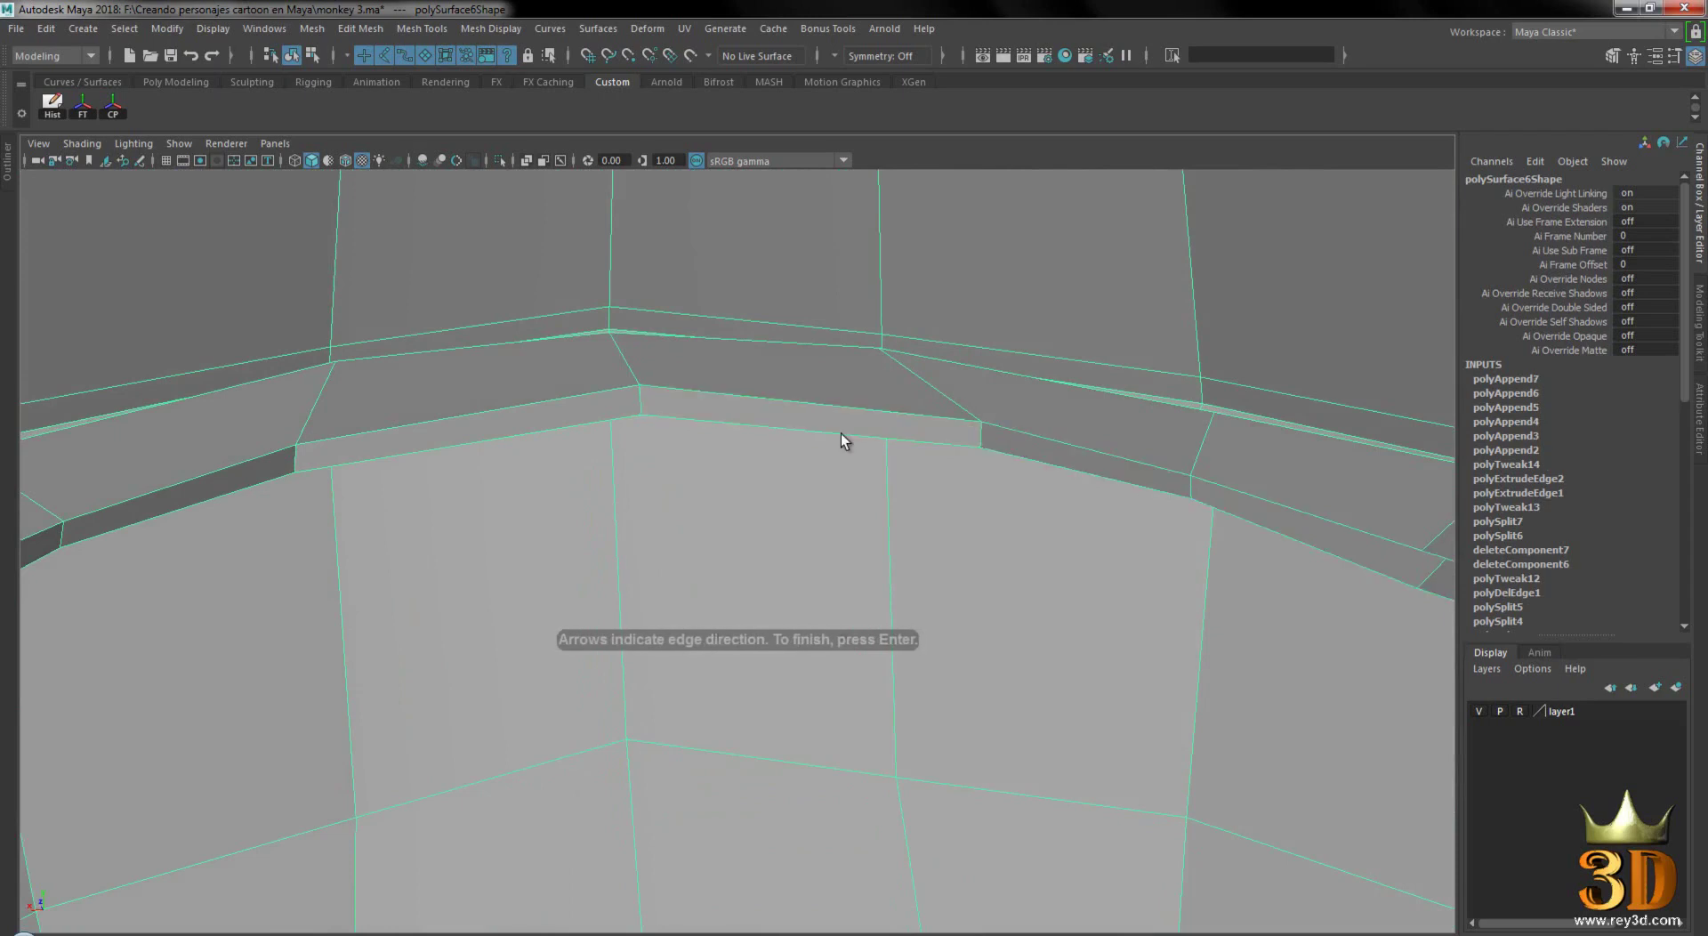
- Fill the next two rim gaps with appended faces
left_click(1037, 436)
left_click(1083, 492)
mouse_move(1084, 492)
left_mouse_down("alt")
mouse_move(1033, 573)
mouse_move(959, 553)
left_mouse_up("alt")
key("Return")
left_click(1050, 523)
left_click(1050, 525)
key("Return")
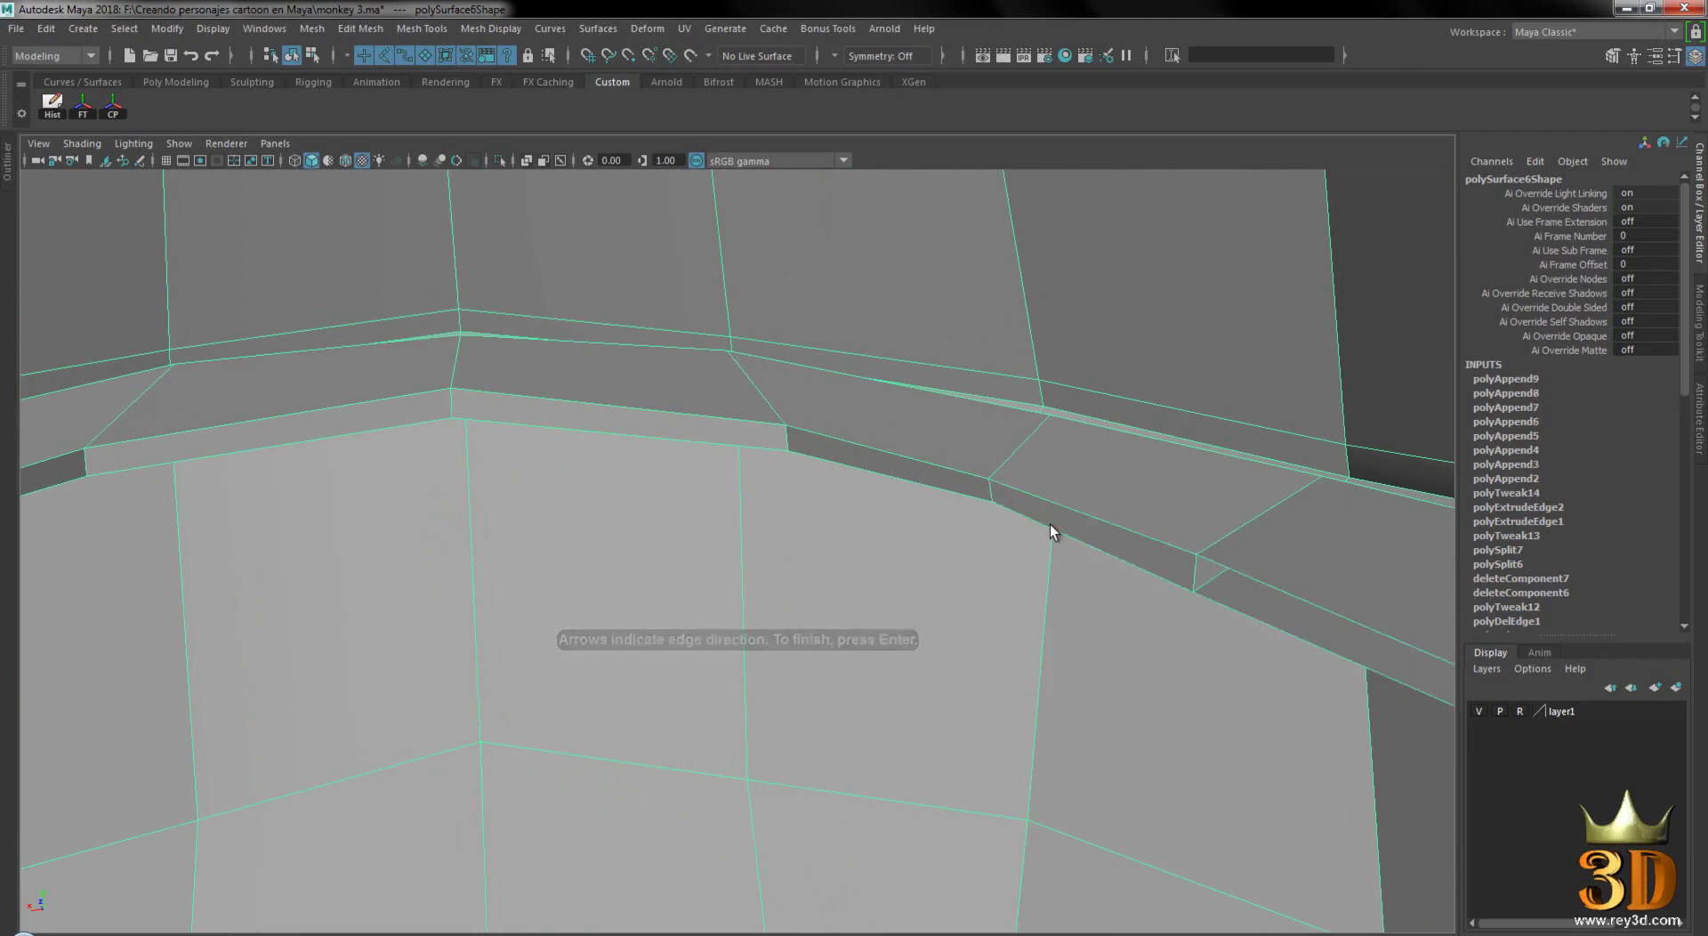
- Append faces across the side strip of the mouth flap to seal the last gaps
middle_click_drag(1163, 538, 1022, 532, "alt")
mouse_move(1022, 532)
left_mouse_down("alt")
mouse_move(1086, 515)
mouse_move(1021, 499)
mouse_move(1086, 495)
mouse_move(1036, 499)
left_mouse_up("alt")
key("y")
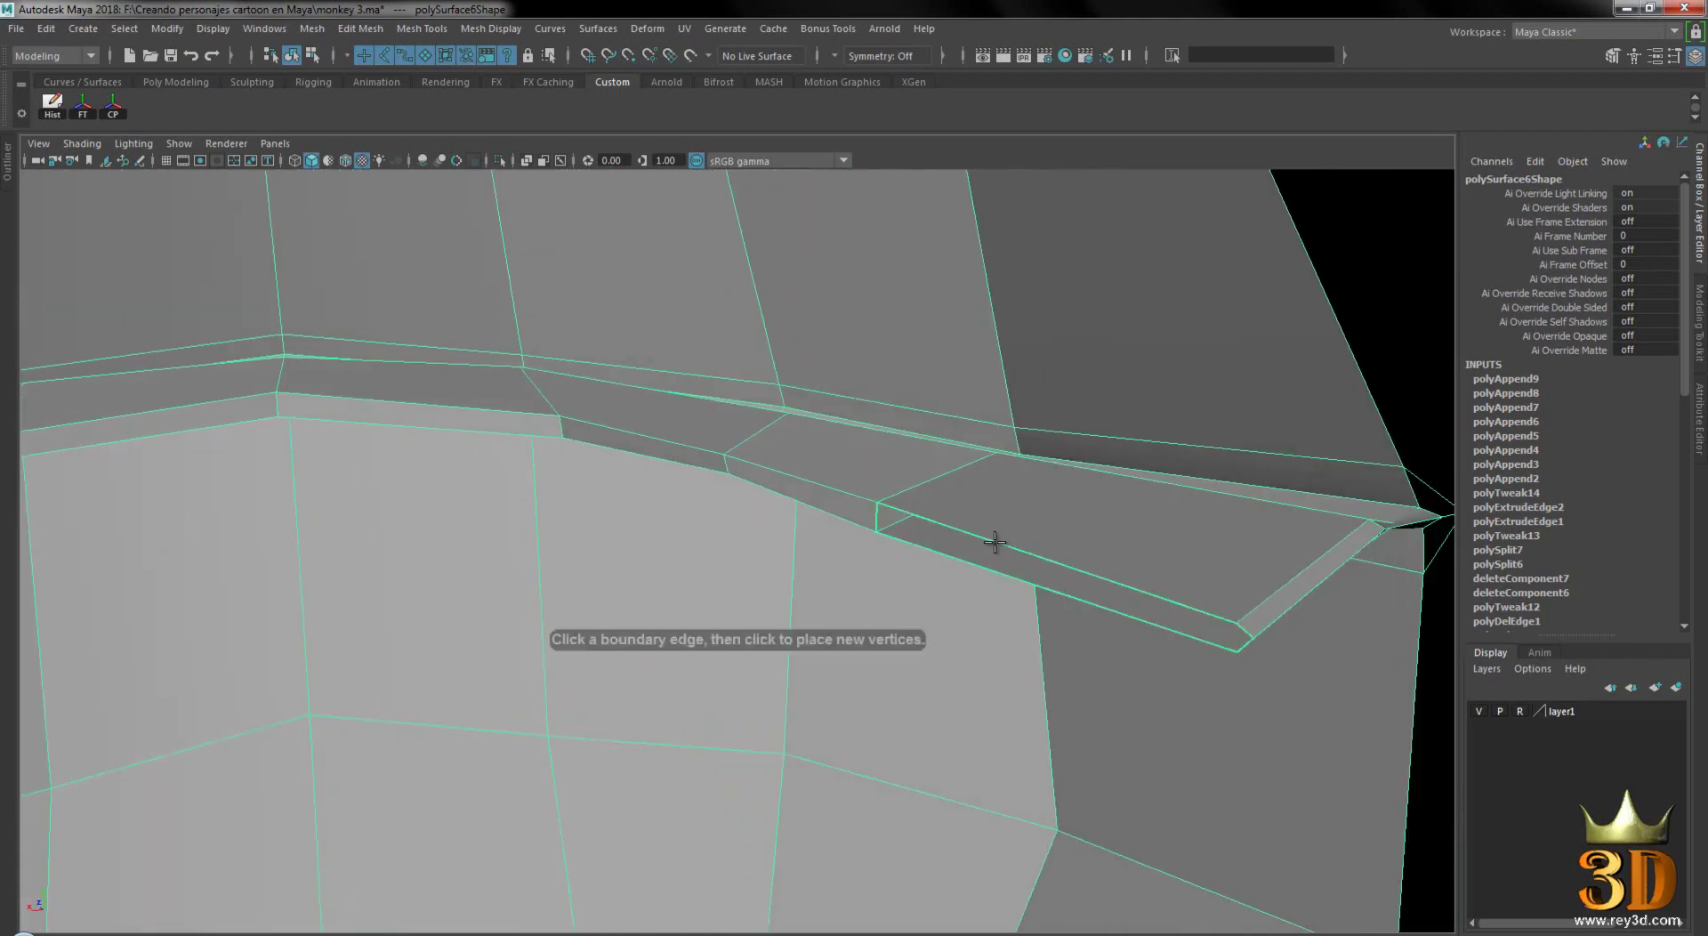
left_click(990, 563)
key("Return")
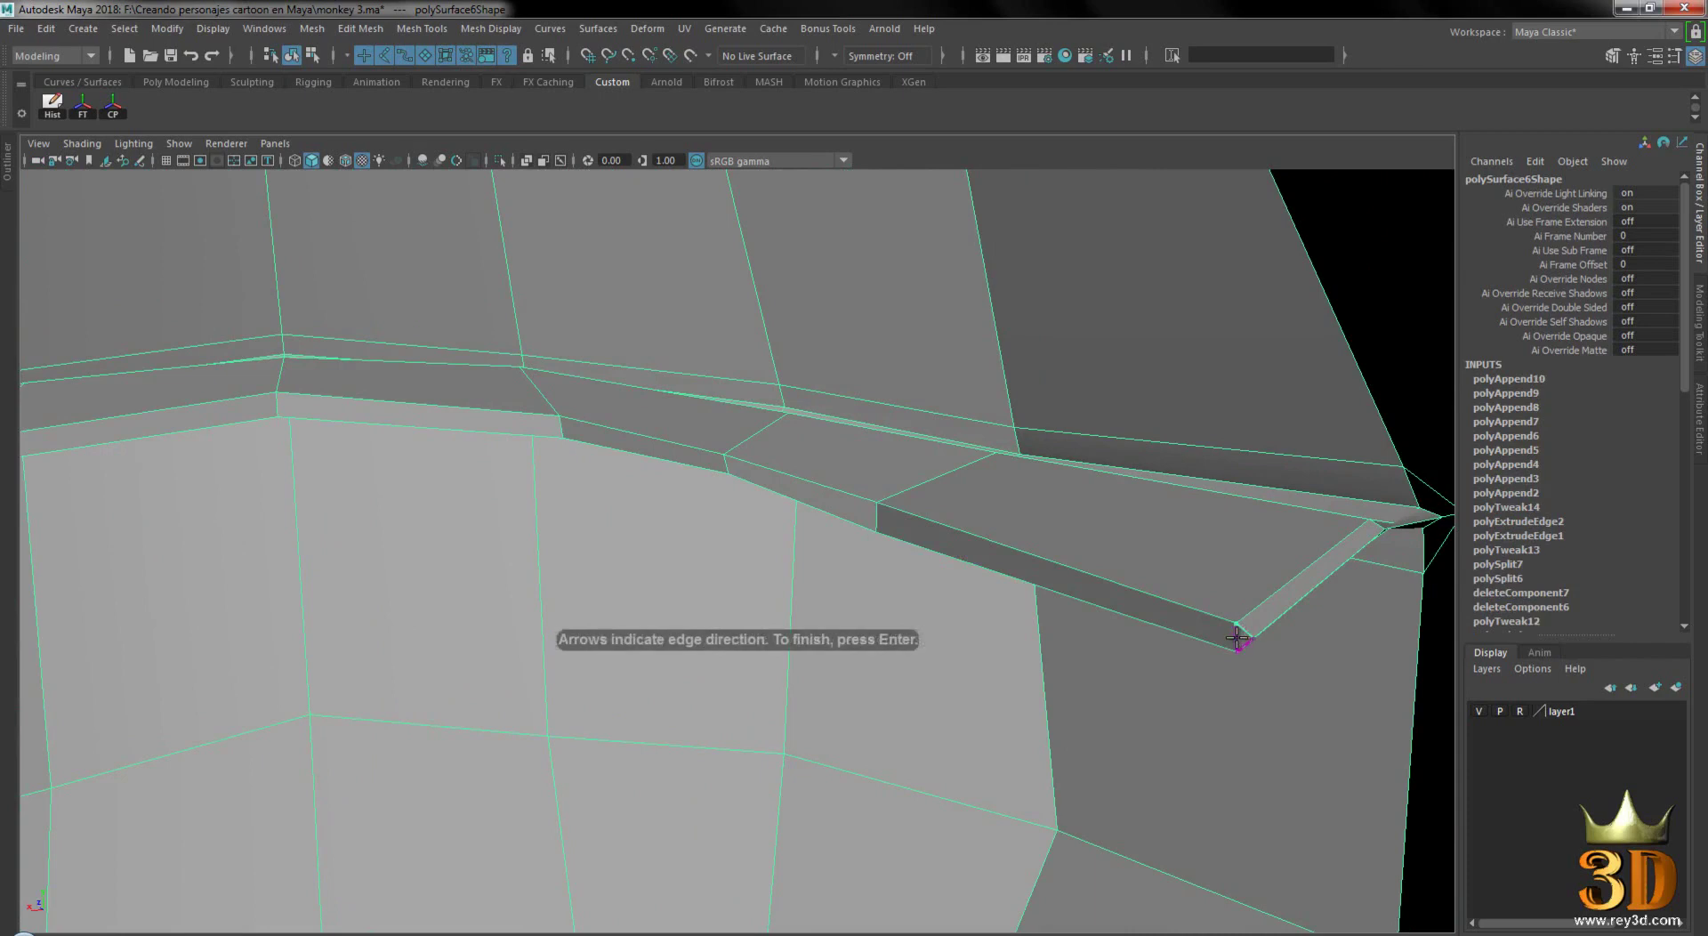
key("Return")
- Preview the sealed mouth smoothed from the front and deselect the mesh
key("3")
mouse_move(1297, 638)
left_mouse_down("alt")
mouse_move(439, 521)
mouse_move(808, 505)
left_mouse_up("alt")
scroll(809, 506, "down", 3)
left_click(1097, 521)
mouse_move(1098, 520)
left_mouse_down("alt")
mouse_move(1227, 509)
mouse_move(885, 487)
mouse_move(1059, 591)
mouse_move(819, 599)
mouse_move(1102, 591)
mouse_move(1085, 596)
left_mouse_up("alt")
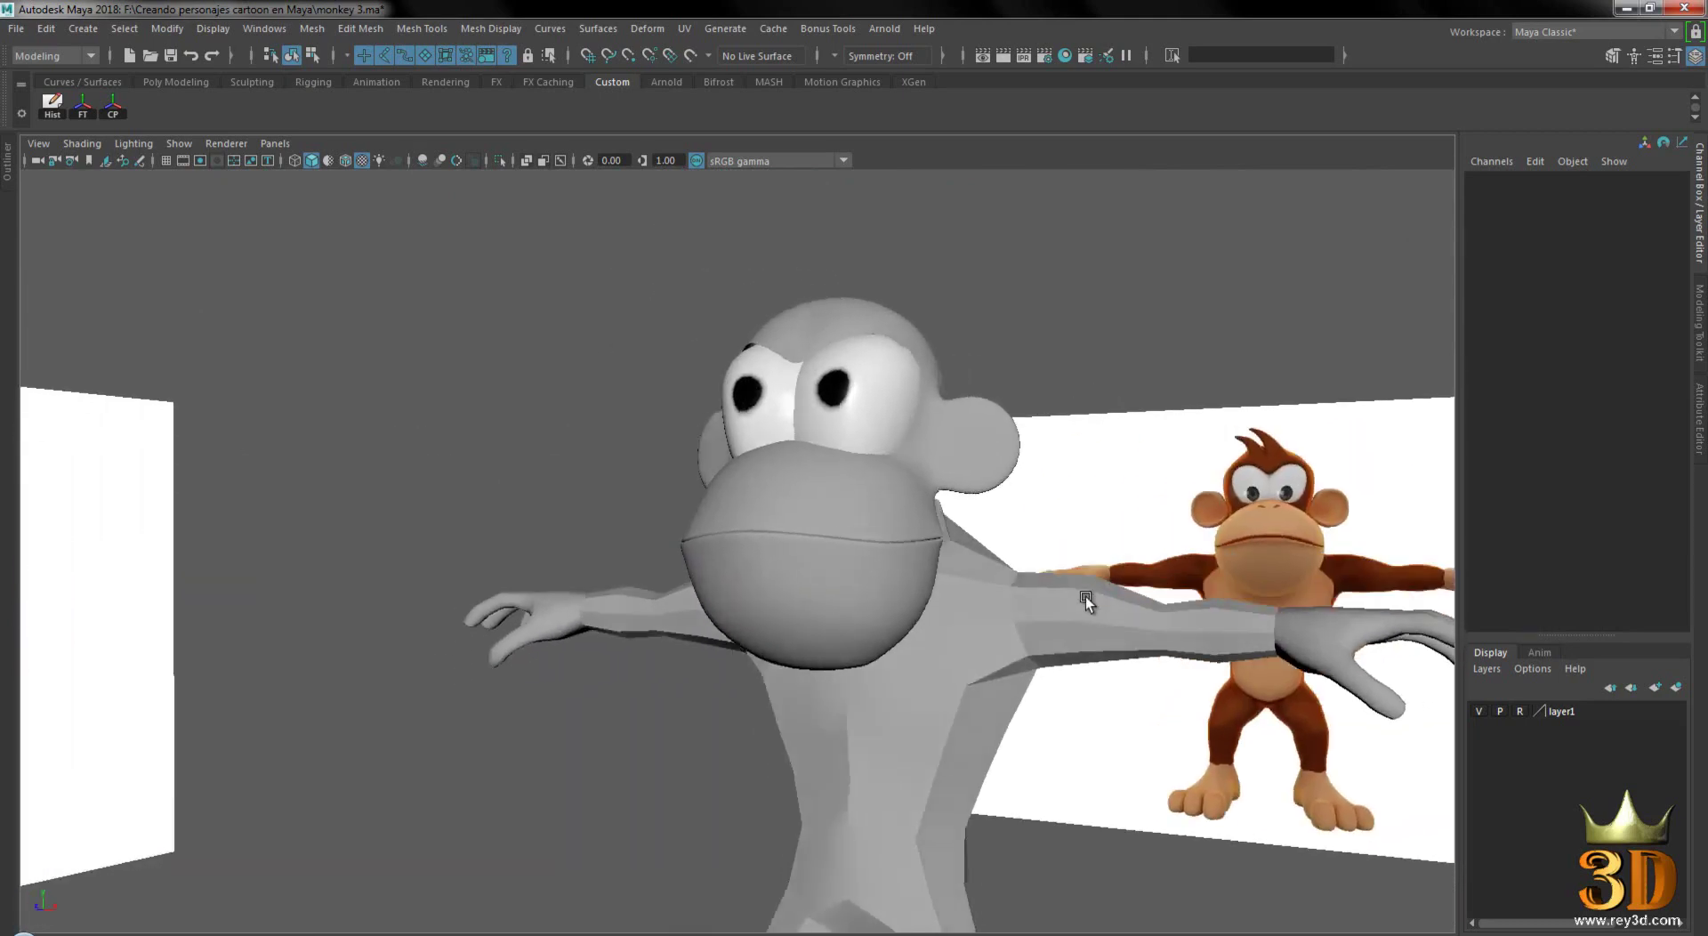
- Select the monkey head mesh from a side view
right_click_drag(1086, 596, 1112, 674, "alt")
mouse_move(1112, 675)
left_mouse_down("alt")
mouse_move(883, 610)
mouse_move(772, 611)
mouse_move(643, 582)
mouse_move(583, 599)
left_mouse_up("alt")
left_click(611, 633)
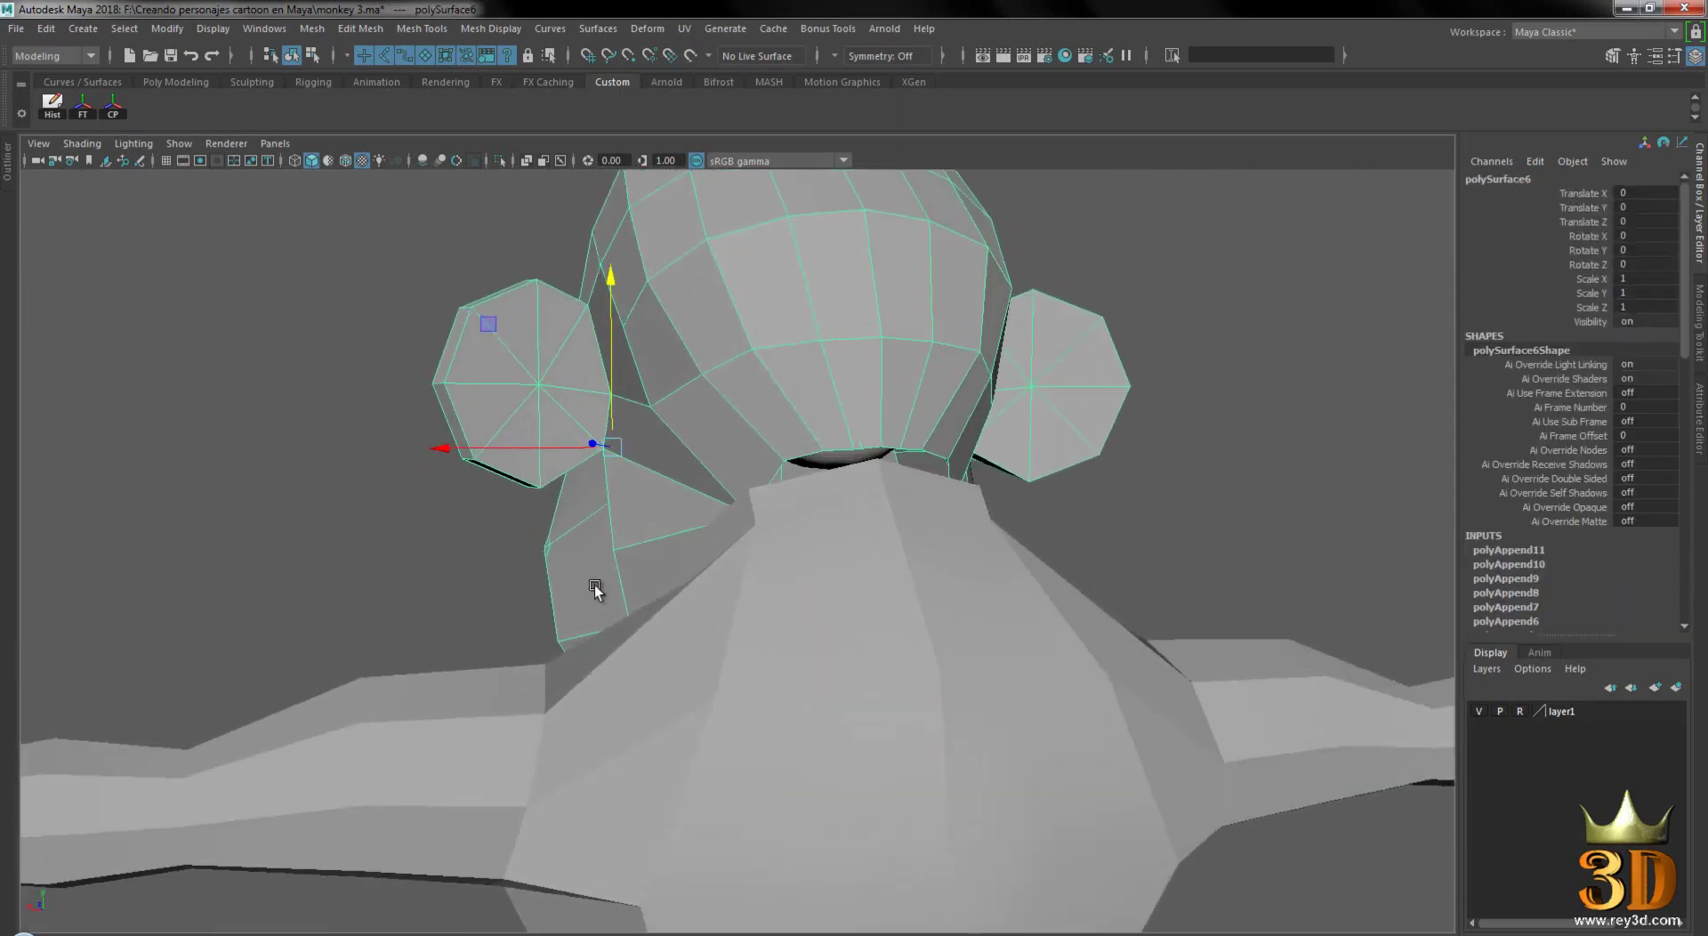
scroll(537, 525, "up", 2)
mouse_move(541, 548)
left_mouse_down("alt")
mouse_move(602, 537)
mouse_move(534, 522)
left_mouse_up("alt")
mouse_move(534, 522)
right_mouse_down("alt")
mouse_move(573, 518)
mouse_move(576, 542)
right_mouse_up("alt")
- Zoom in on the mouth corner and switch the head to edge selection mode
left_click_drag(577, 542, 605, 540, "alt")
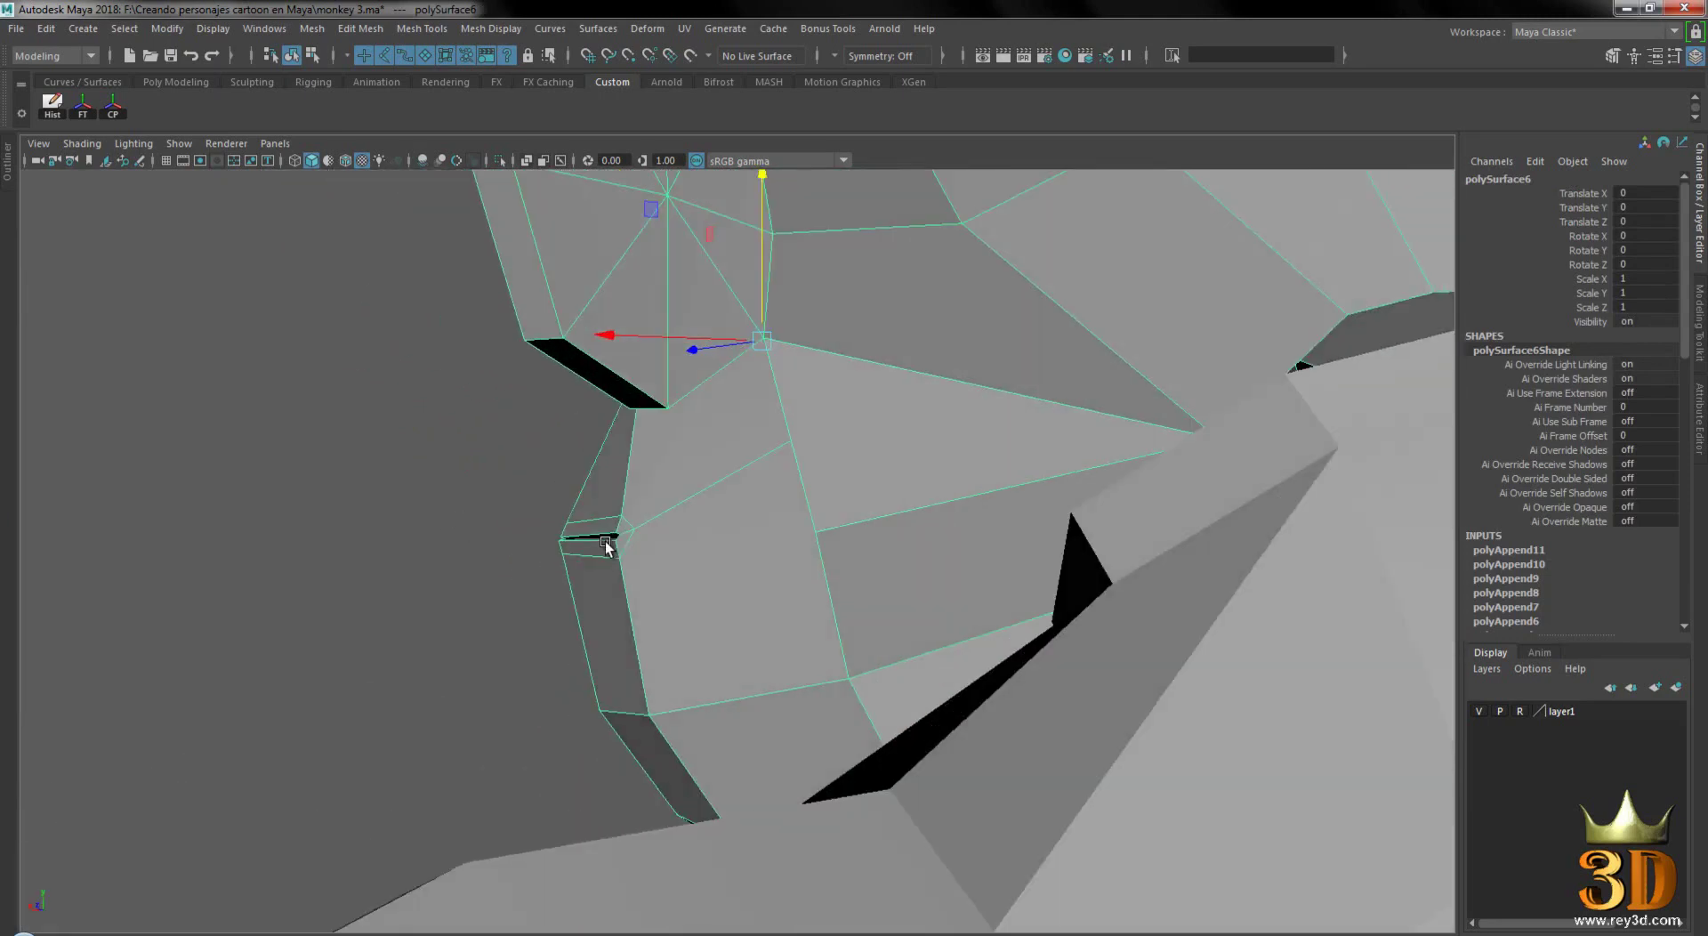
right_click_drag(605, 541, 756, 532, "alt")
left_click_drag(756, 532, 701, 476, "alt")
right_click_drag(701, 476, 664, 462)
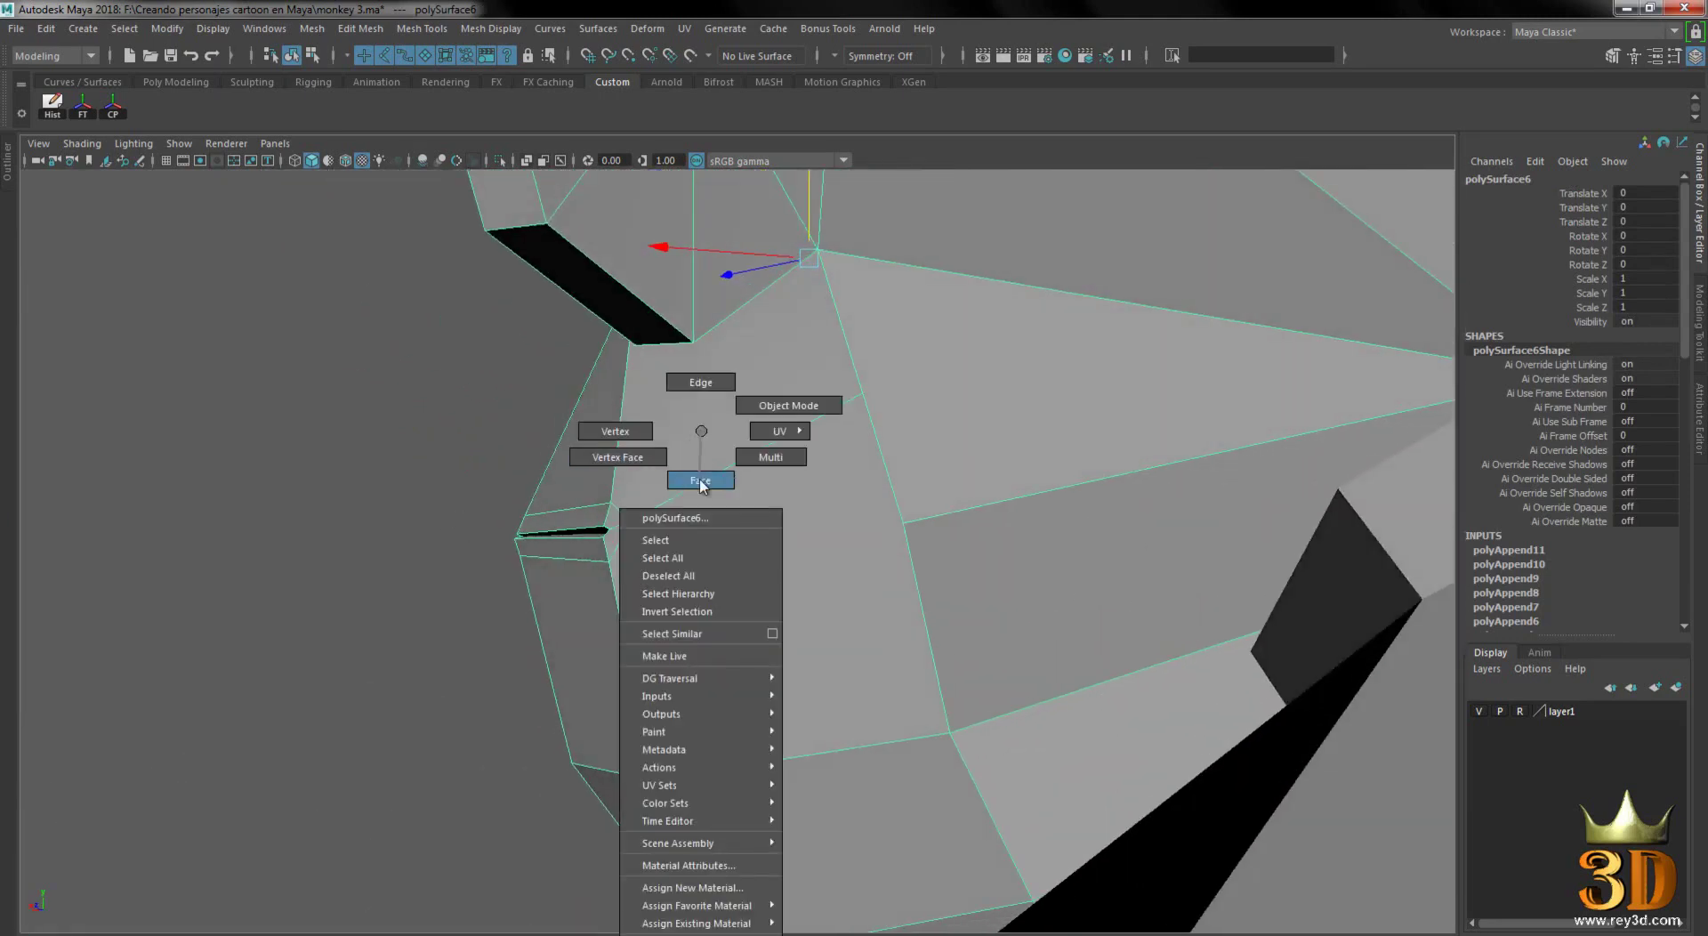
right_click_drag(701, 405, 755, 349)
- Select the mouth-corner edge with Object X symmetry and check it smoothed, then return to the cage
left_click(624, 510)
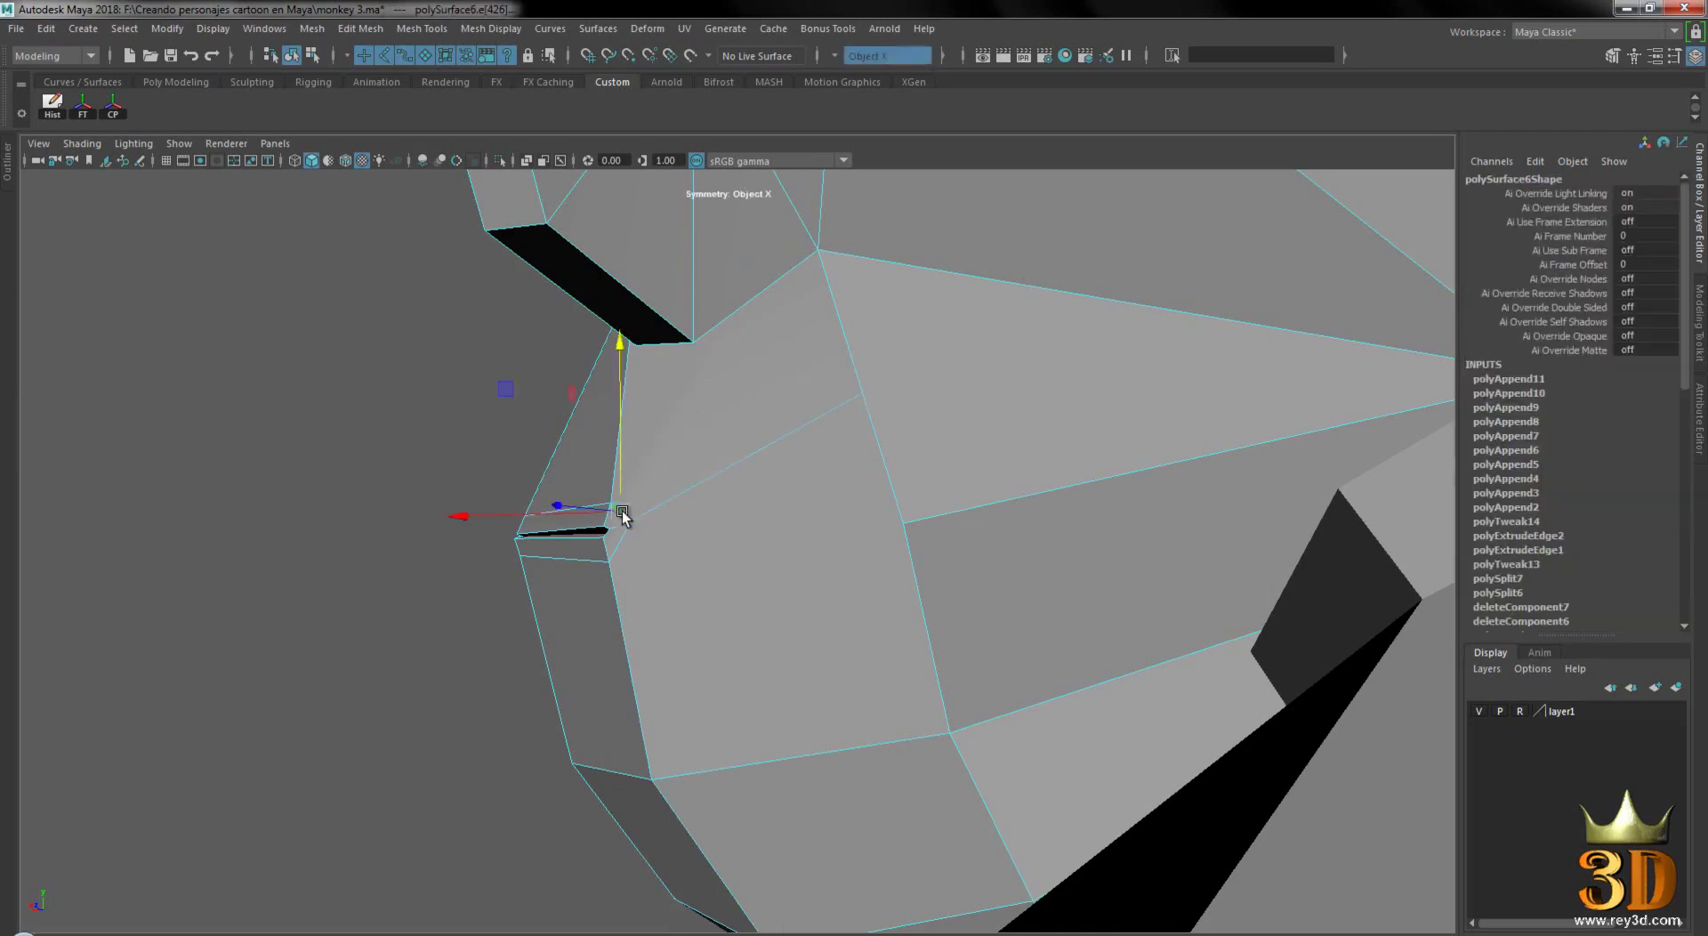
mouse_move(660, 551)
right_mouse_down("alt")
mouse_move(573, 546)
mouse_move(642, 568)
right_mouse_up("alt")
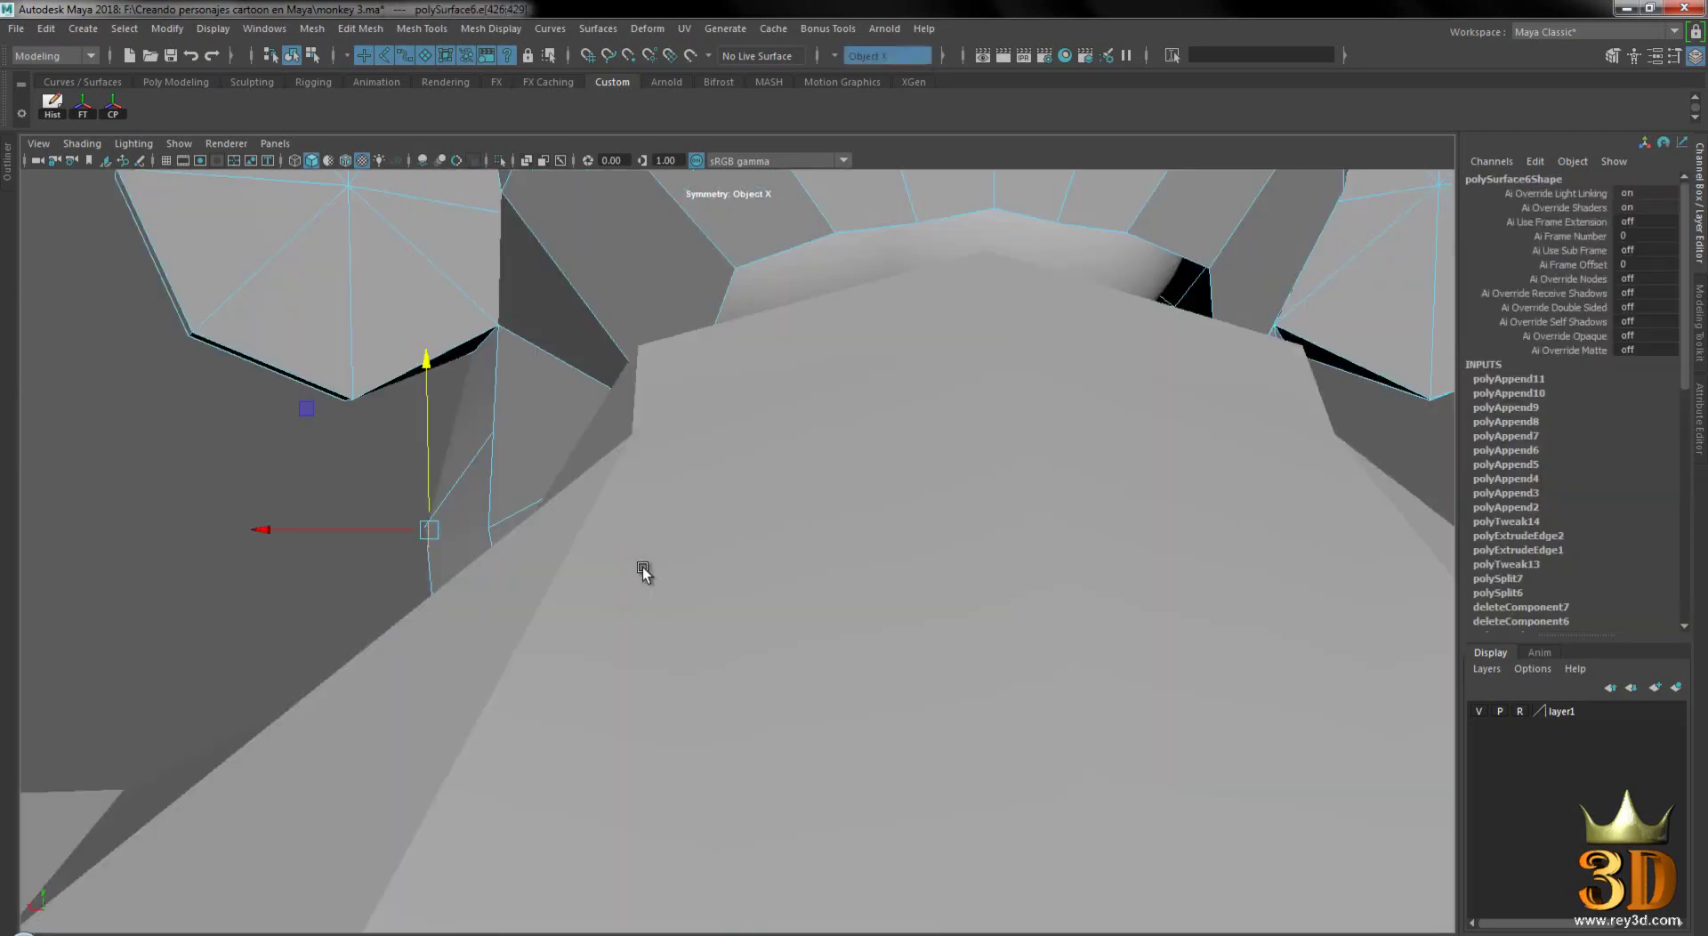
key("3")
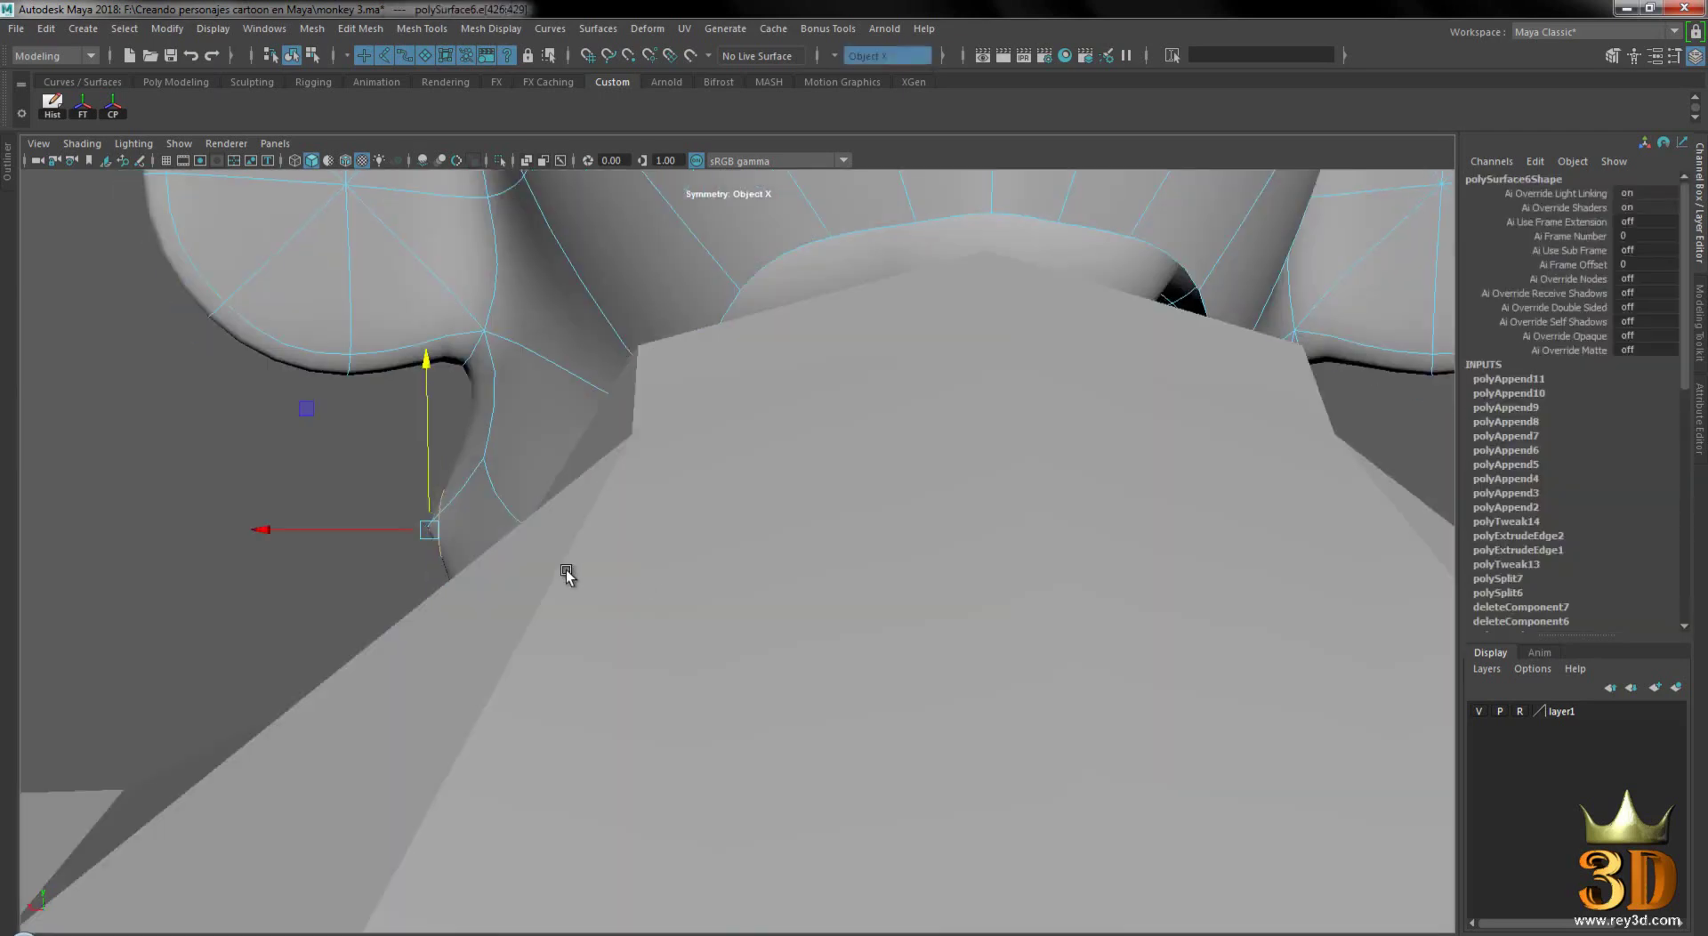
left_click_drag(567, 575, 499, 549, "alt")
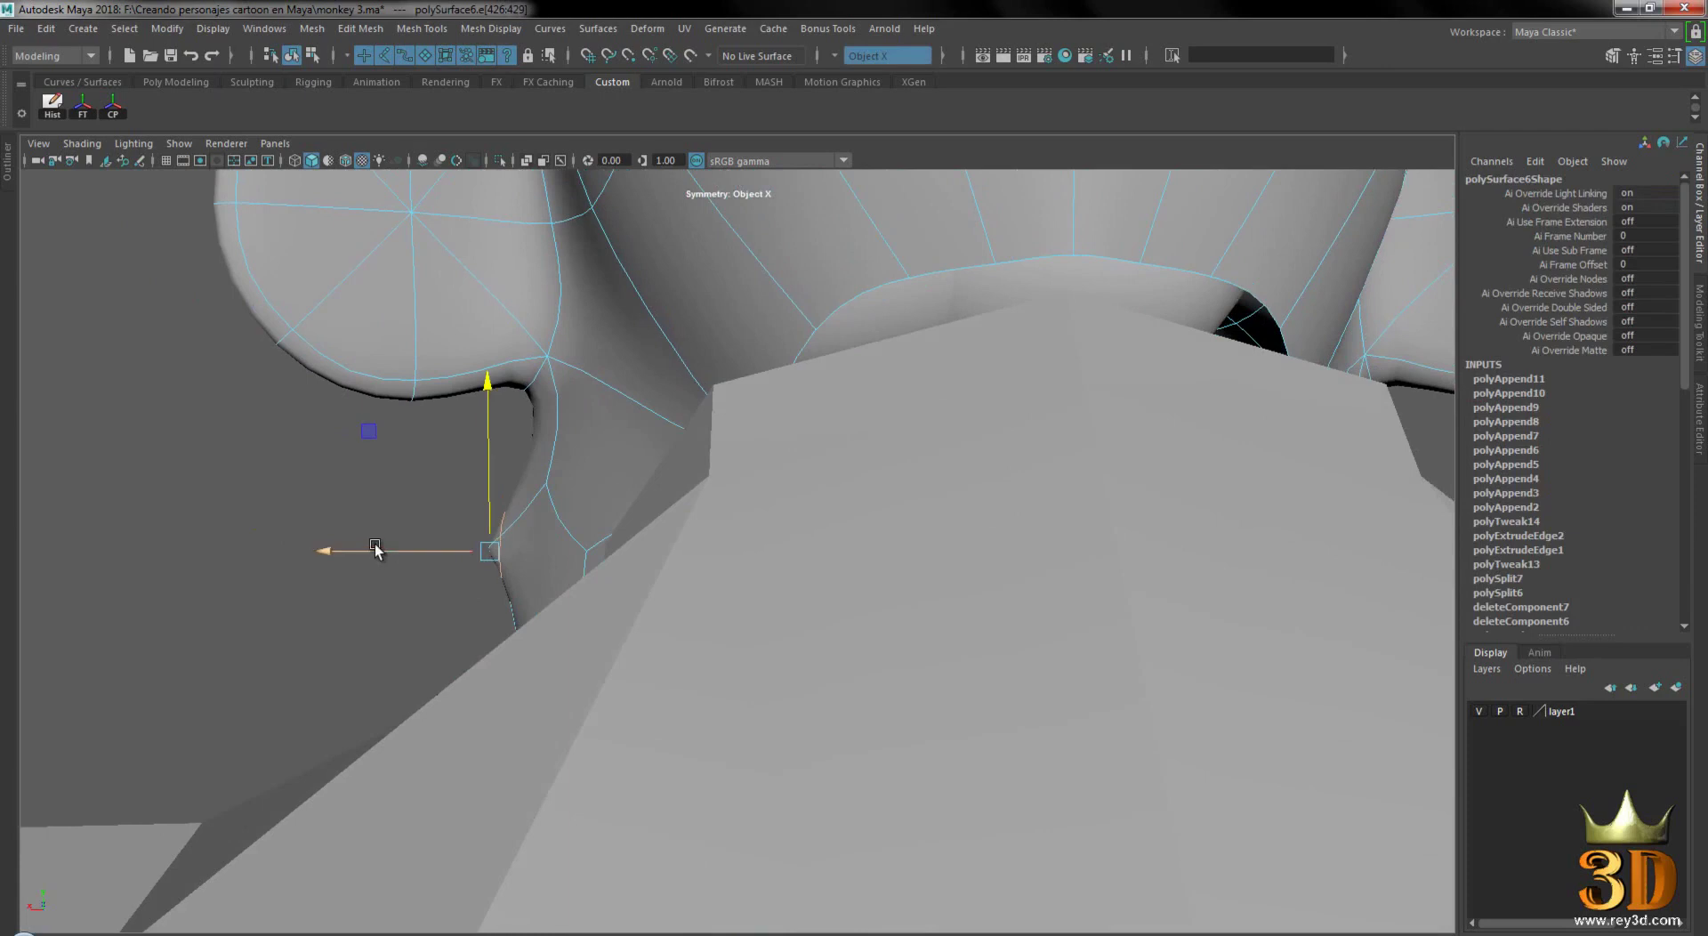
mouse_move(670, 567)
left_mouse_down("alt")
mouse_move(606, 542)
mouse_move(747, 546)
left_mouse_up("alt")
right_click_drag(748, 546, 824, 556, "alt")
key("1")
left_click_drag(825, 553, 926, 558, "alt")
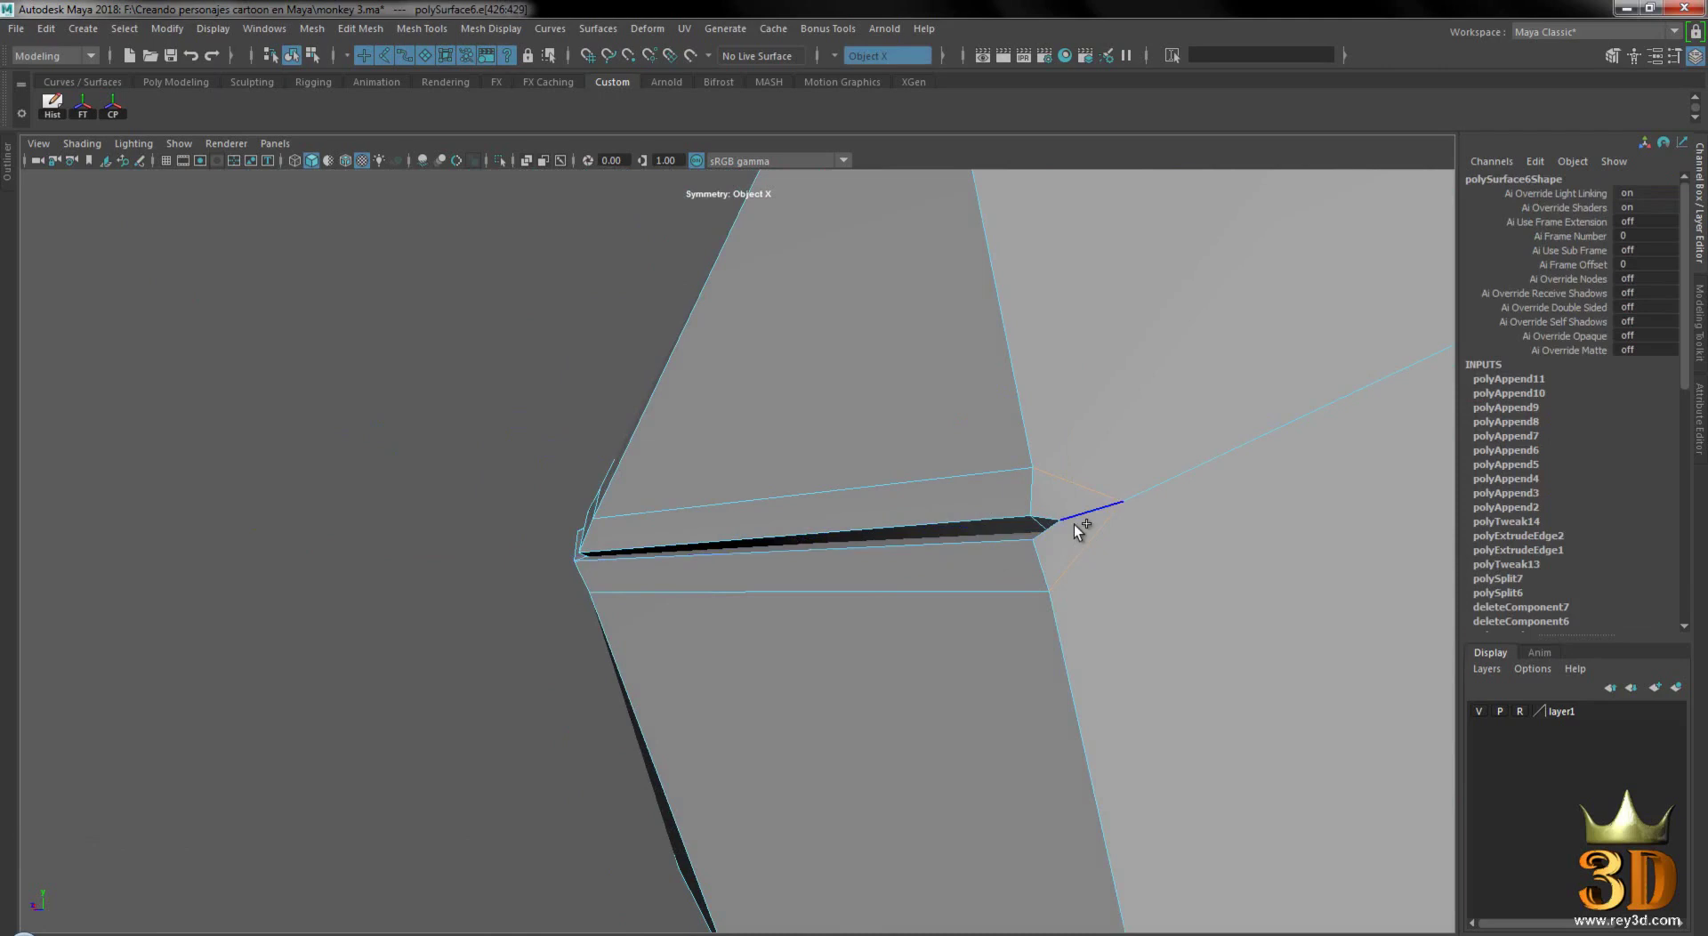
- Select the small corner triangle and nudge its corner point slightly outward along X
right_click_drag(1060, 494, 1063, 516, "shift")
mouse_move(1063, 516)
left_mouse_down("alt")
mouse_move(1296, 531)
mouse_move(1086, 551)
mouse_move(1173, 541)
left_mouse_up("alt")
left_click(1299, 525)
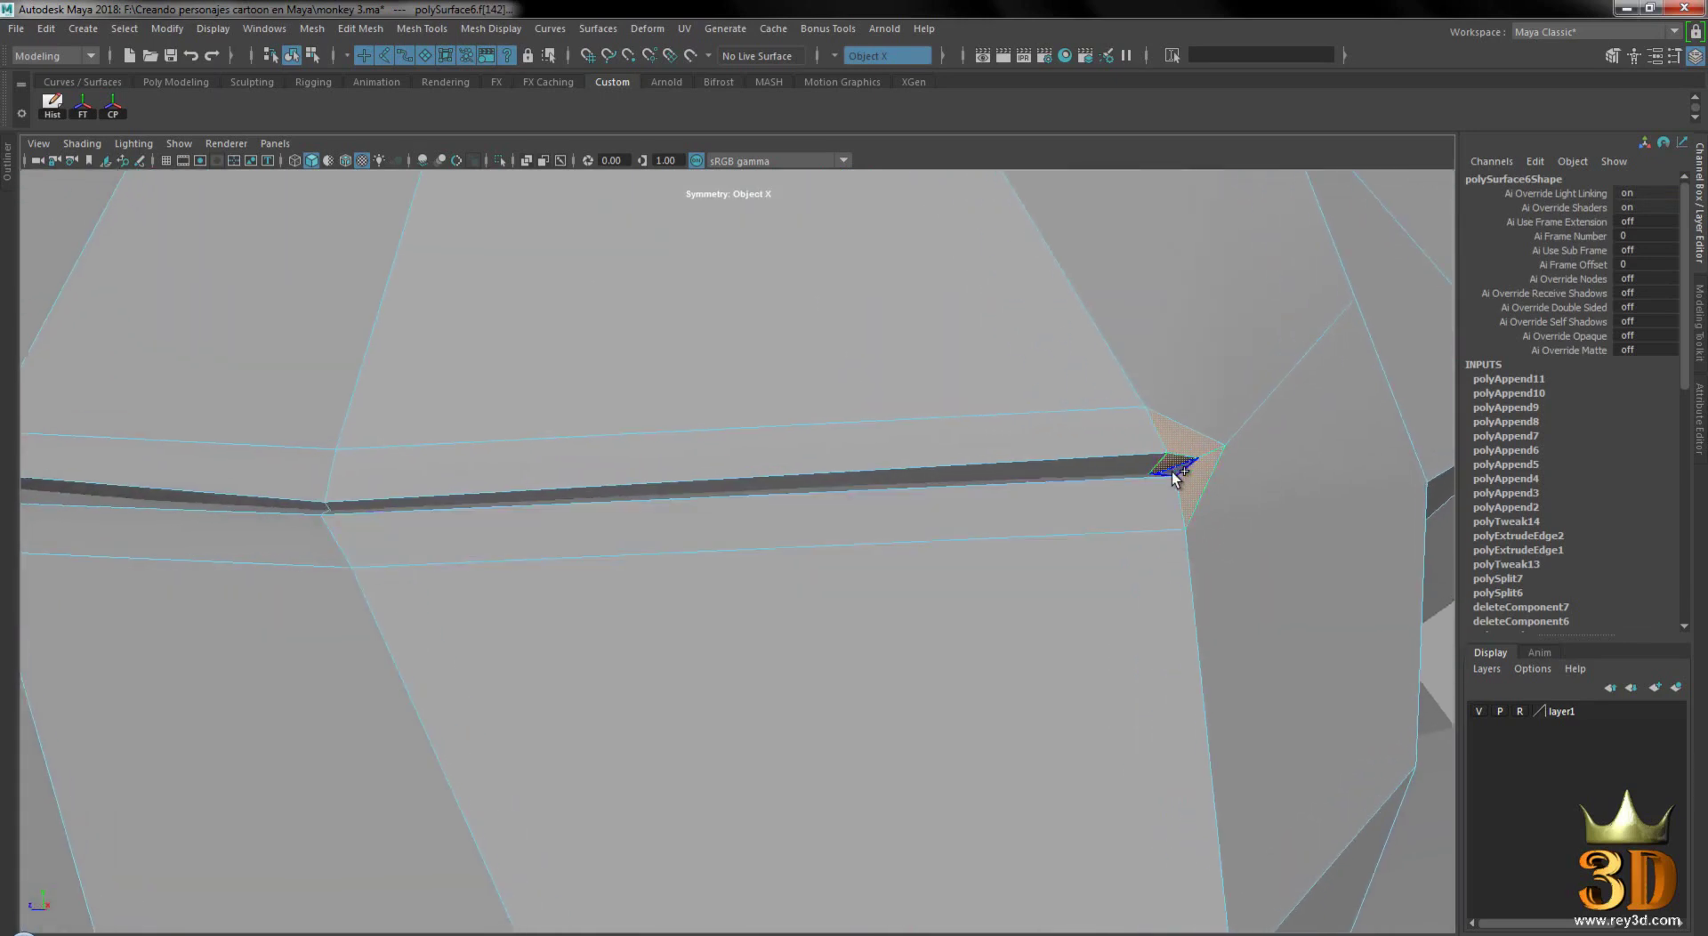
scroll(1260, 522, "down", 5)
left_click_drag(1162, 561, 982, 559, "alt")
scroll(982, 559, "up", 5)
scroll(982, 559, "up", 2)
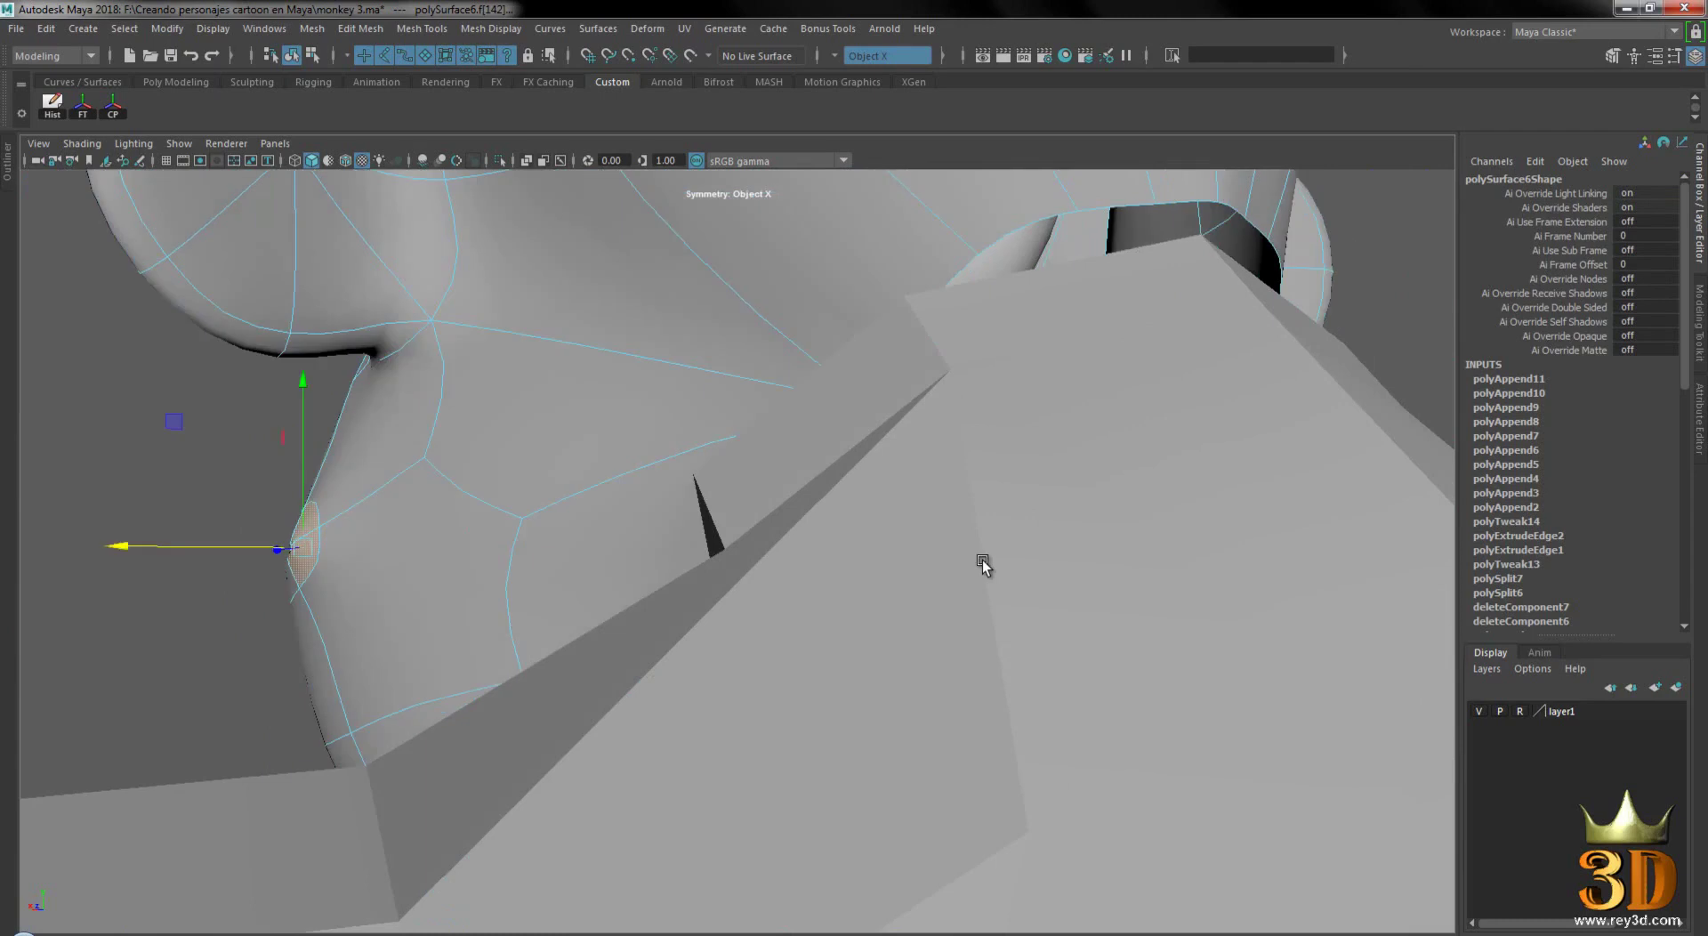
scroll(982, 558, "down", 5)
mouse_move(628, 546)
left_mouse_down("alt")
mouse_move(377, 523)
mouse_move(344, 553)
left_mouse_up("alt")
scroll(389, 537, "up", 3)
mouse_move(692, 548)
left_mouse_down("alt")
mouse_move(537, 526)
mouse_move(594, 526)
mouse_move(619, 553)
mouse_move(699, 531)
mouse_move(542, 515)
mouse_move(713, 593)
mouse_move(892, 572)
left_mouse_up("alt")
- Clear the face selection, deselect the mesh, and orbit out to a front view of the monkey
right_click_drag(909, 431, 943, 448)
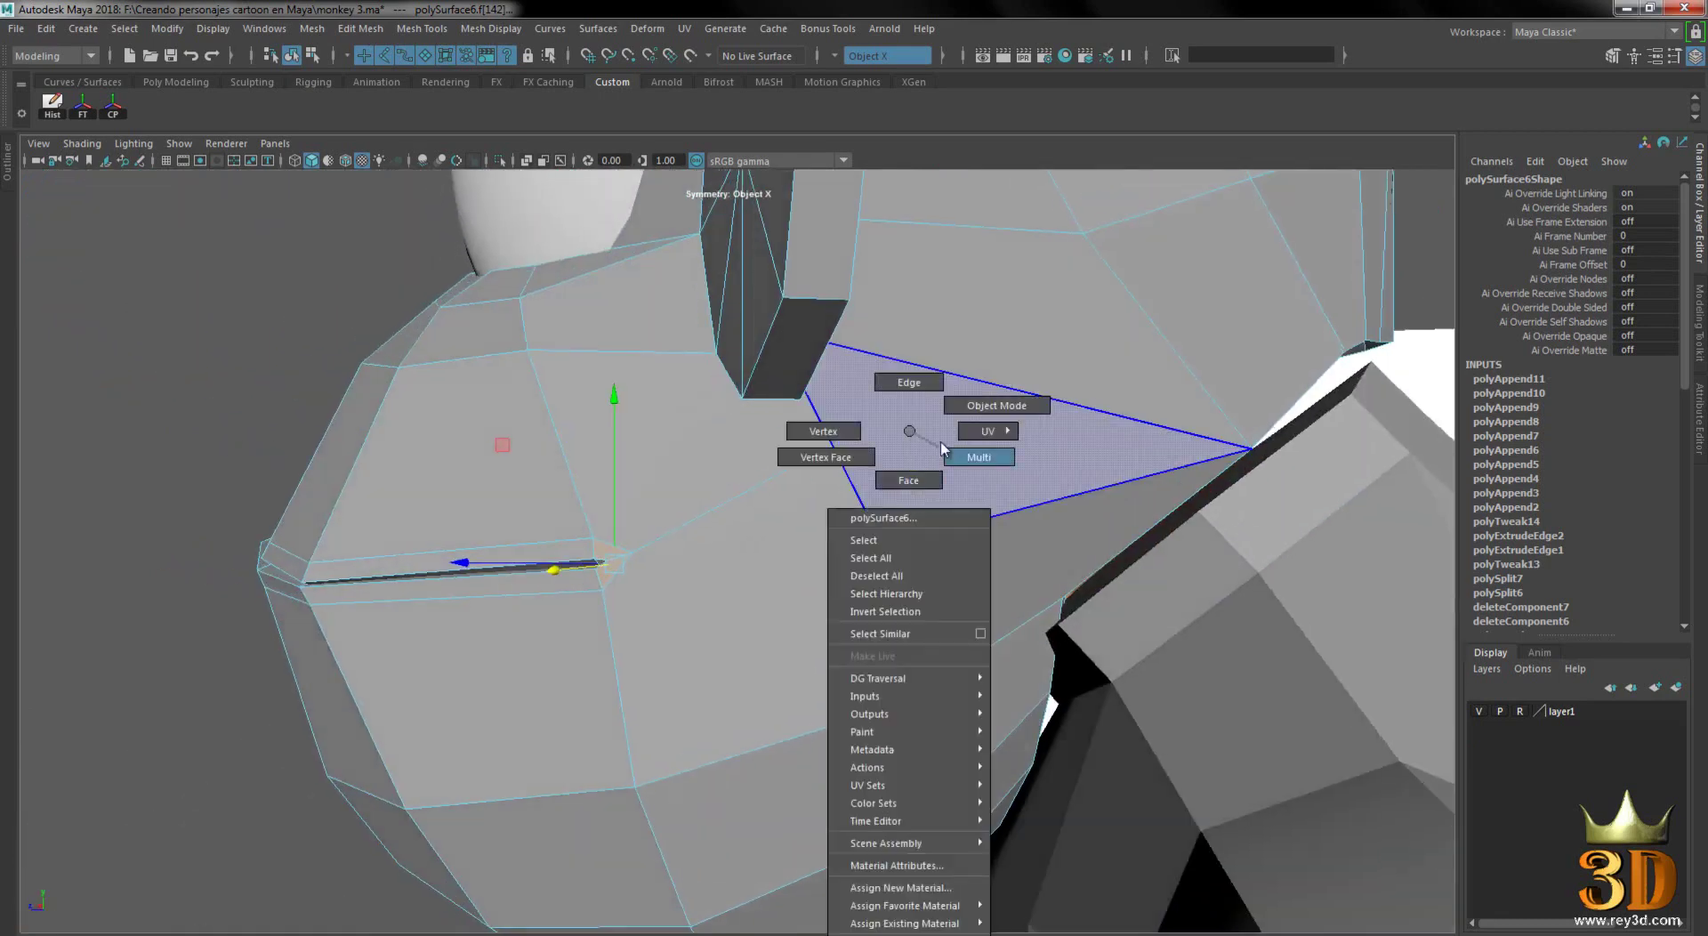
left_click(396, 416)
left_click(569, 445)
right_click_drag(569, 445, 303, 447, "alt")
left_click(1232, 566)
left_click_drag(1231, 566, 925, 494, "alt")
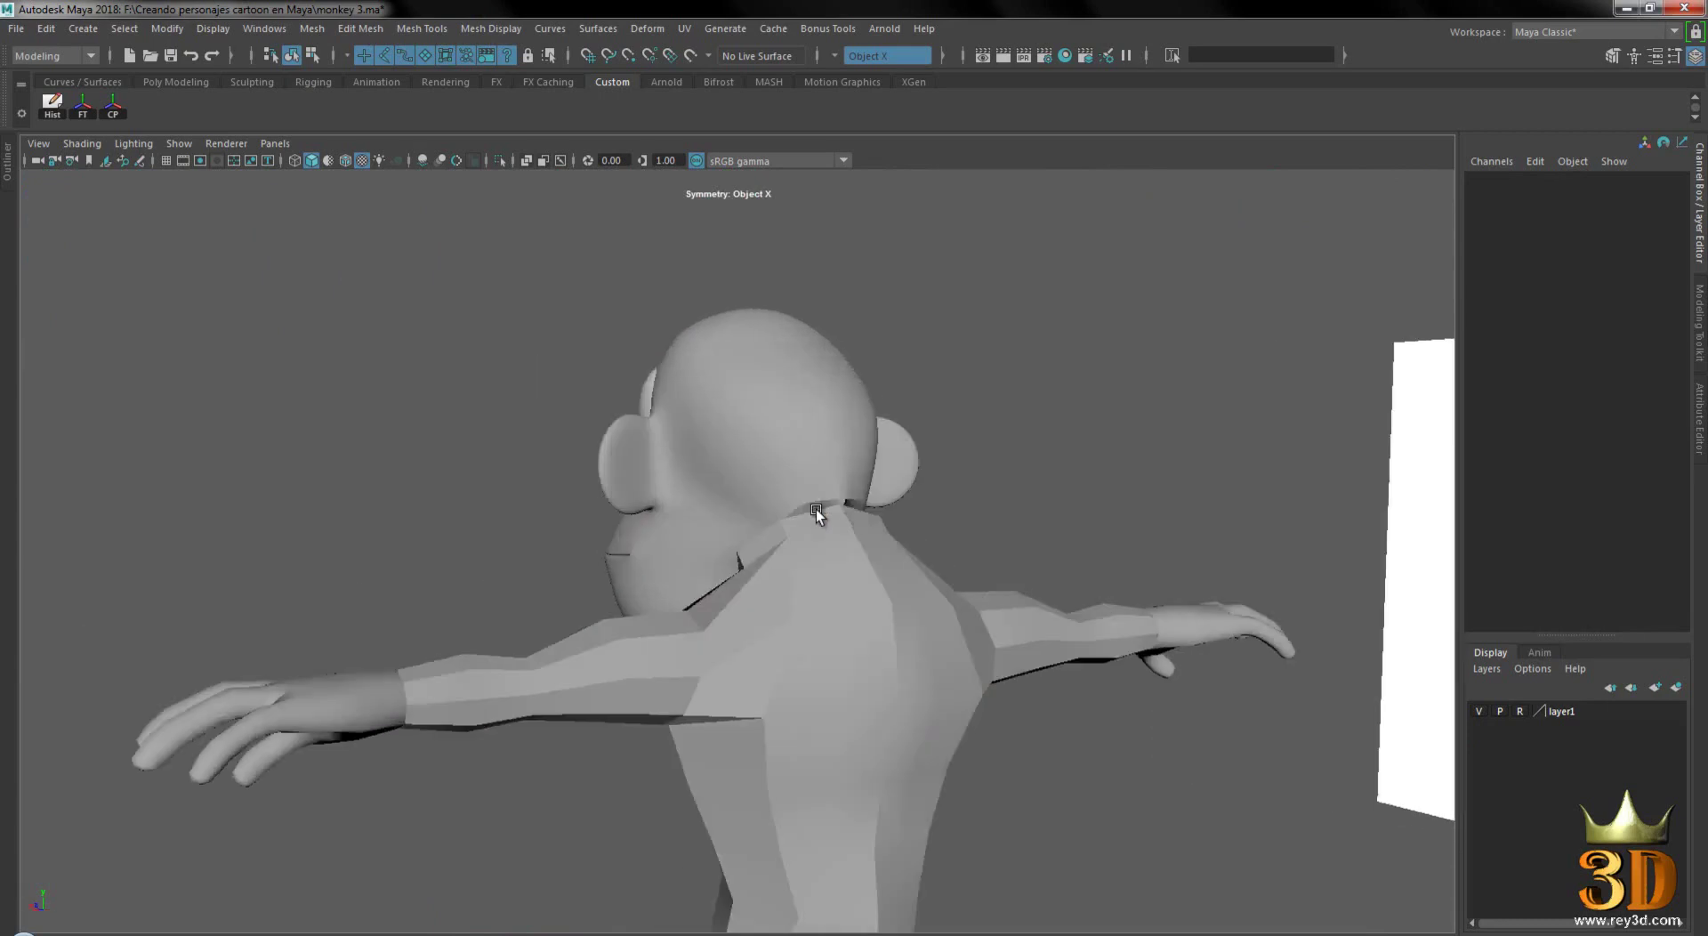